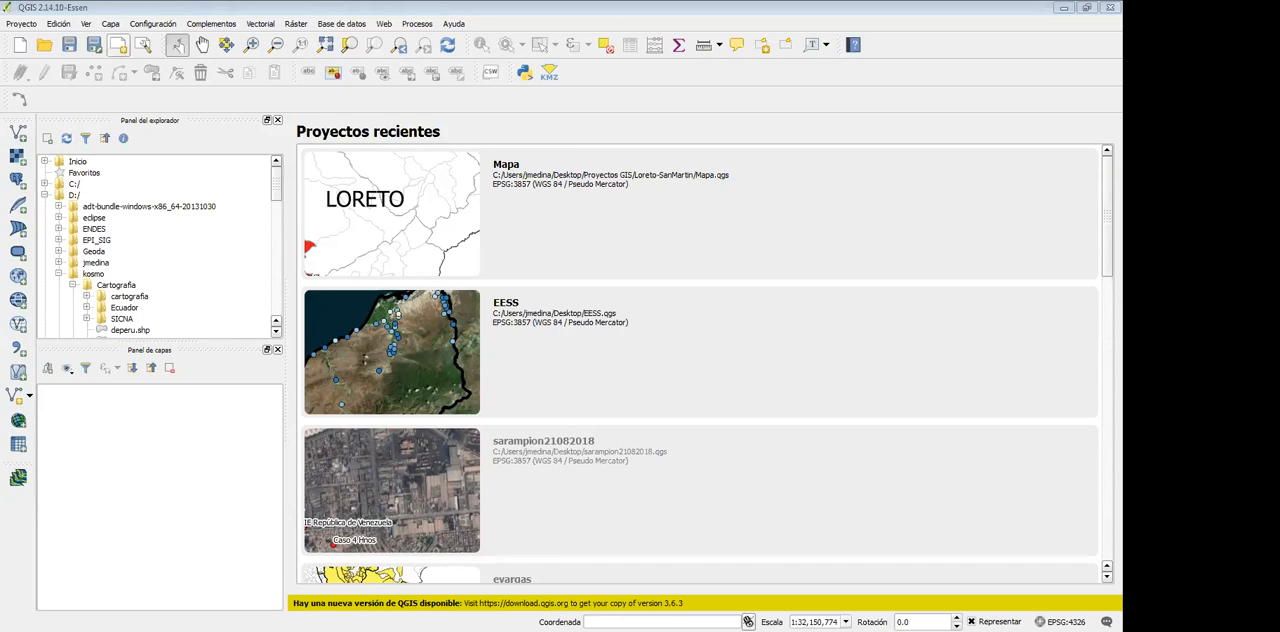
Add the Distritos.shp shapefile from the BD Geografica Administrativo folder as a vector layer
{"action": "left_click", "coordinate": [110, 23]}
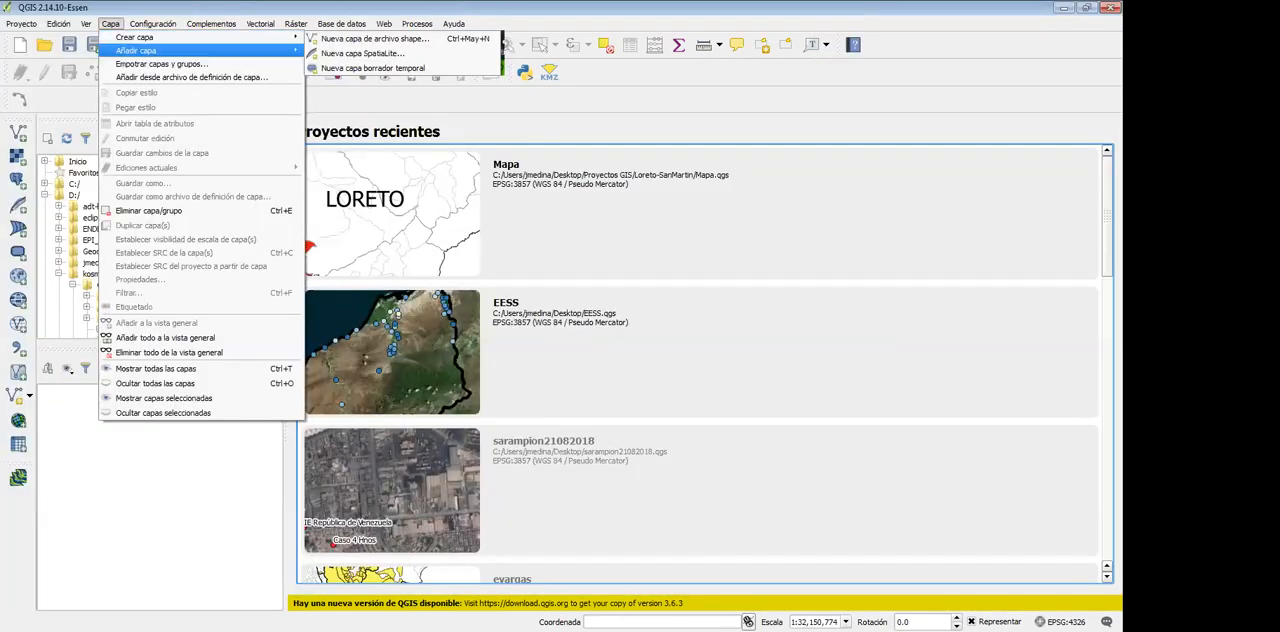
{"action": "mouse_move", "coordinate": [136, 50]}
{"action": "left_click", "coordinate": [360, 52]}
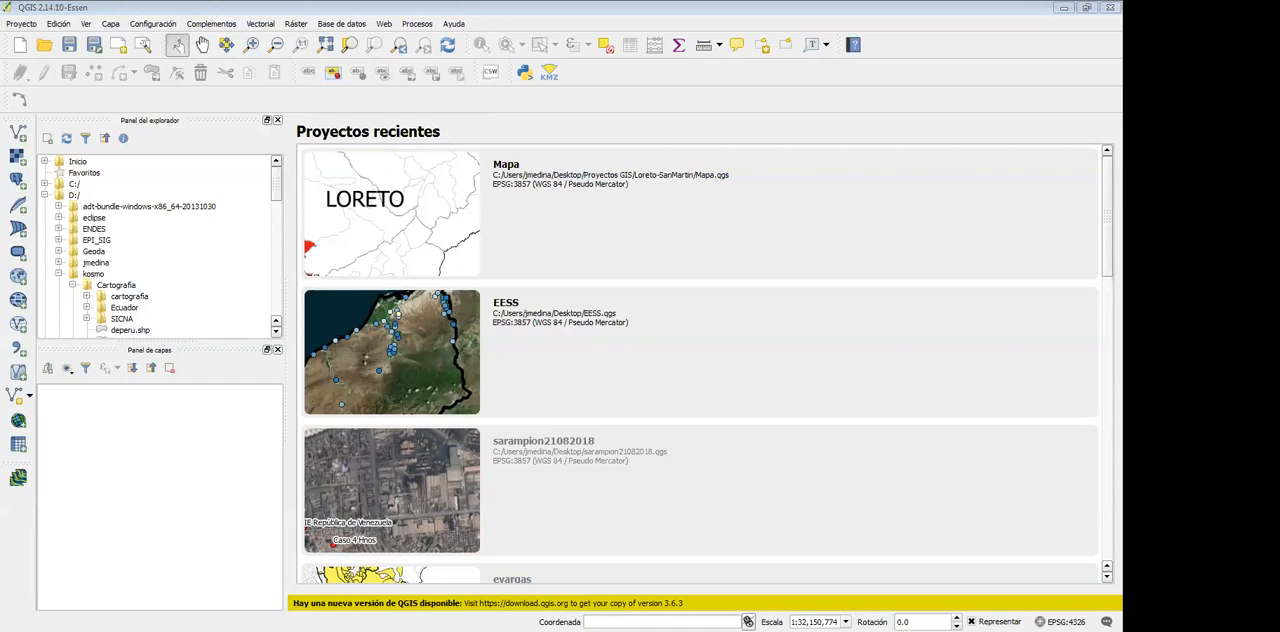
{"action": "left_click", "coordinate": [559, 338]}
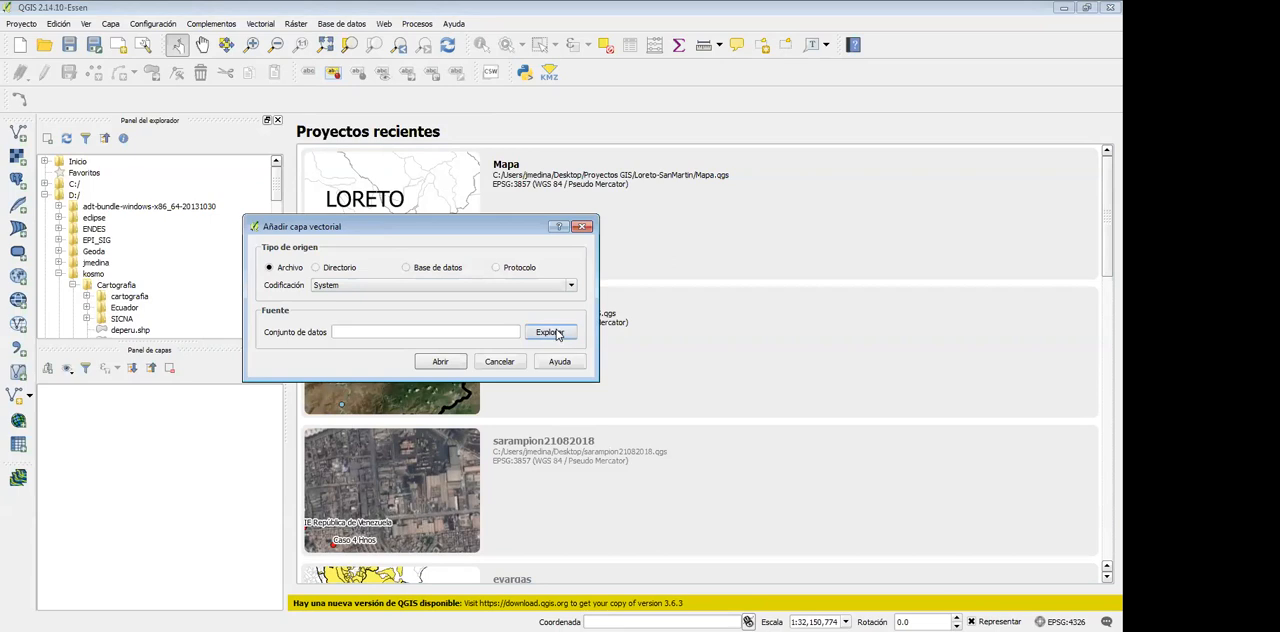
{"action": "left_click", "coordinate": [560, 333]}
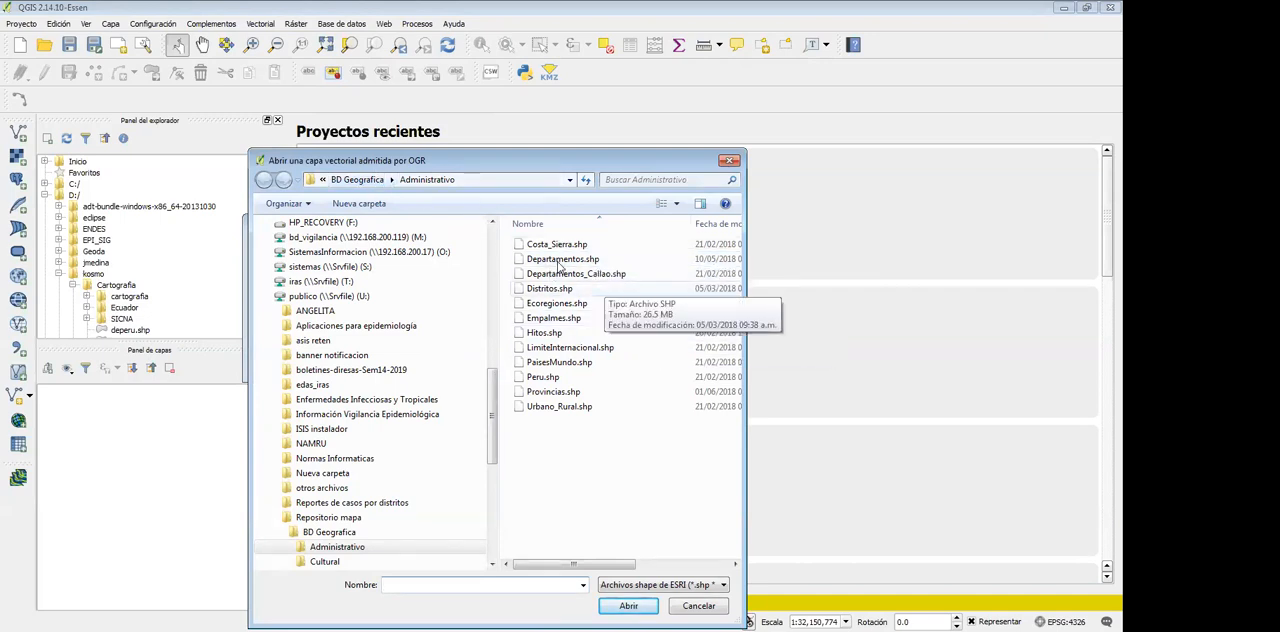
{"action": "left_click", "coordinate": [559, 288]}
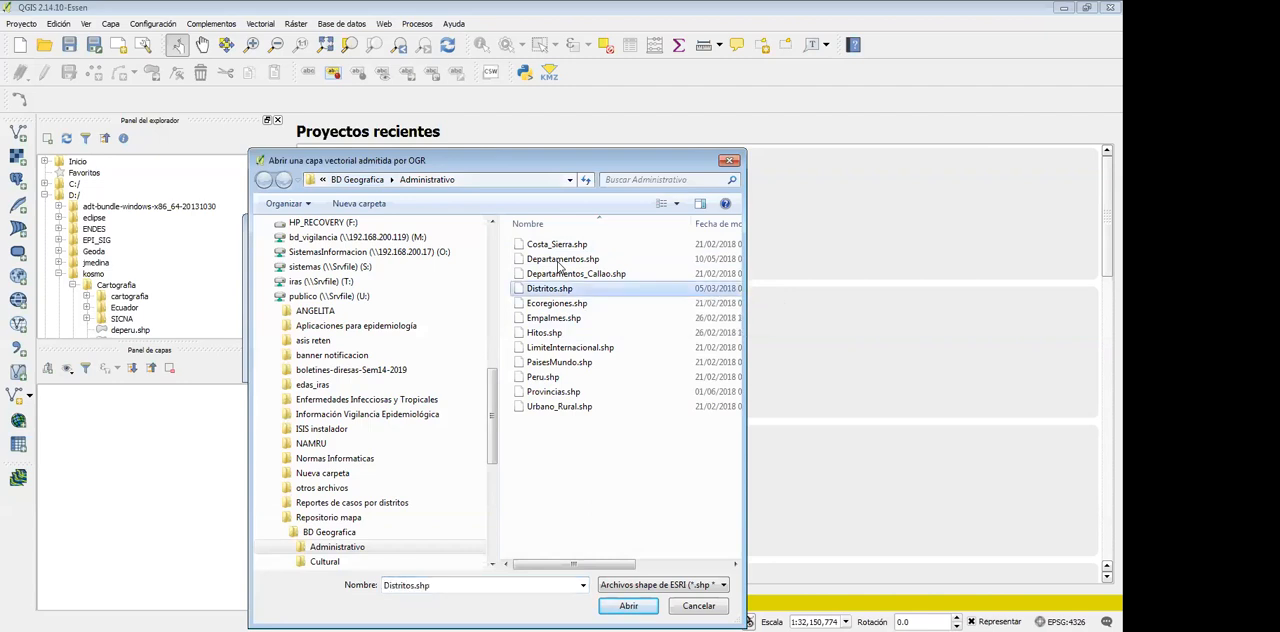
{"action": "left_click", "coordinate": [628, 606]}
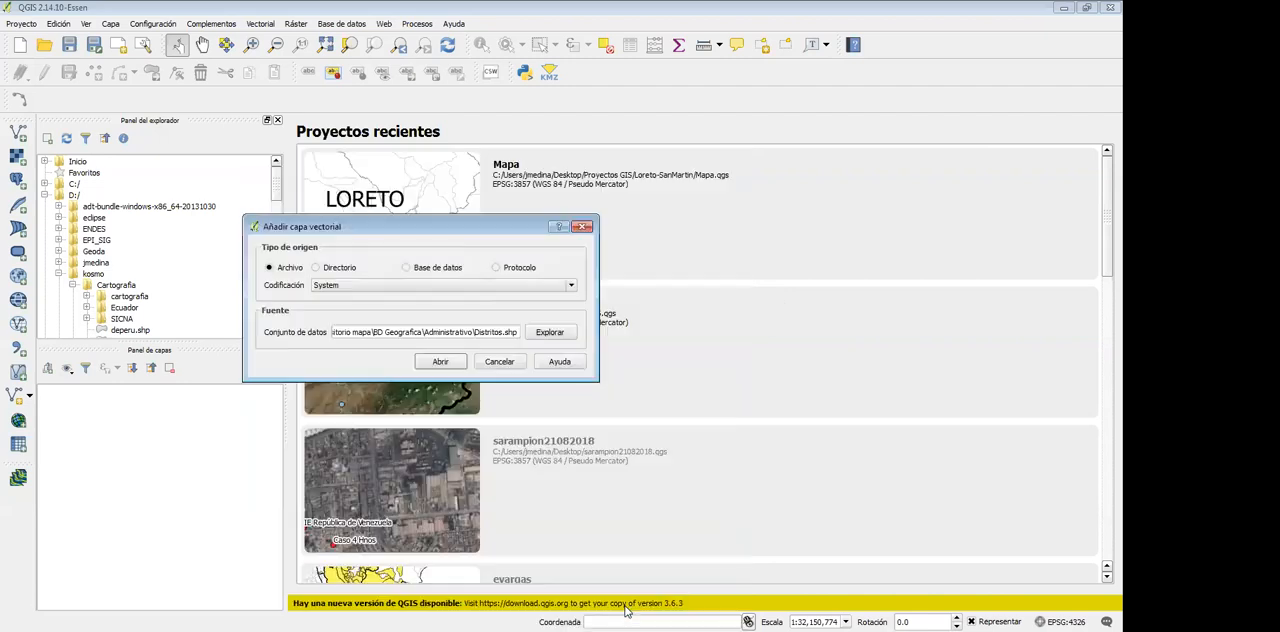
{"action": "left_click", "coordinate": [450, 361]}
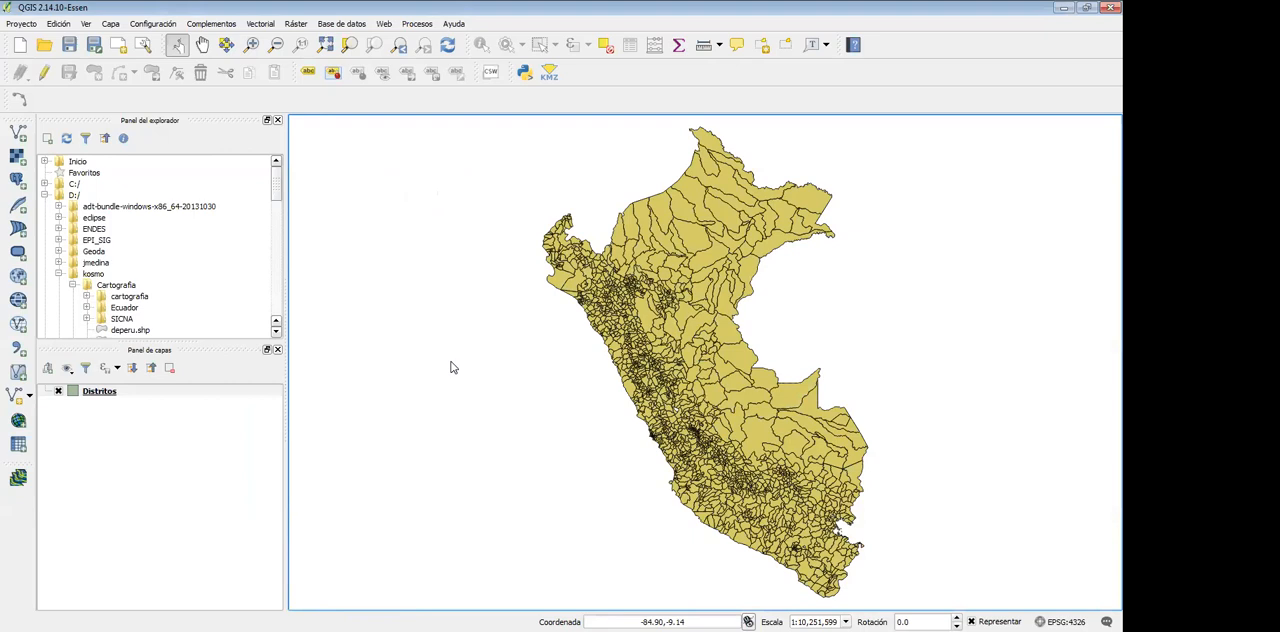
Add the Provincias.shp shapefile from the Administrativo folder as a second vector layer
{"action": "left_click", "coordinate": [107, 27]}
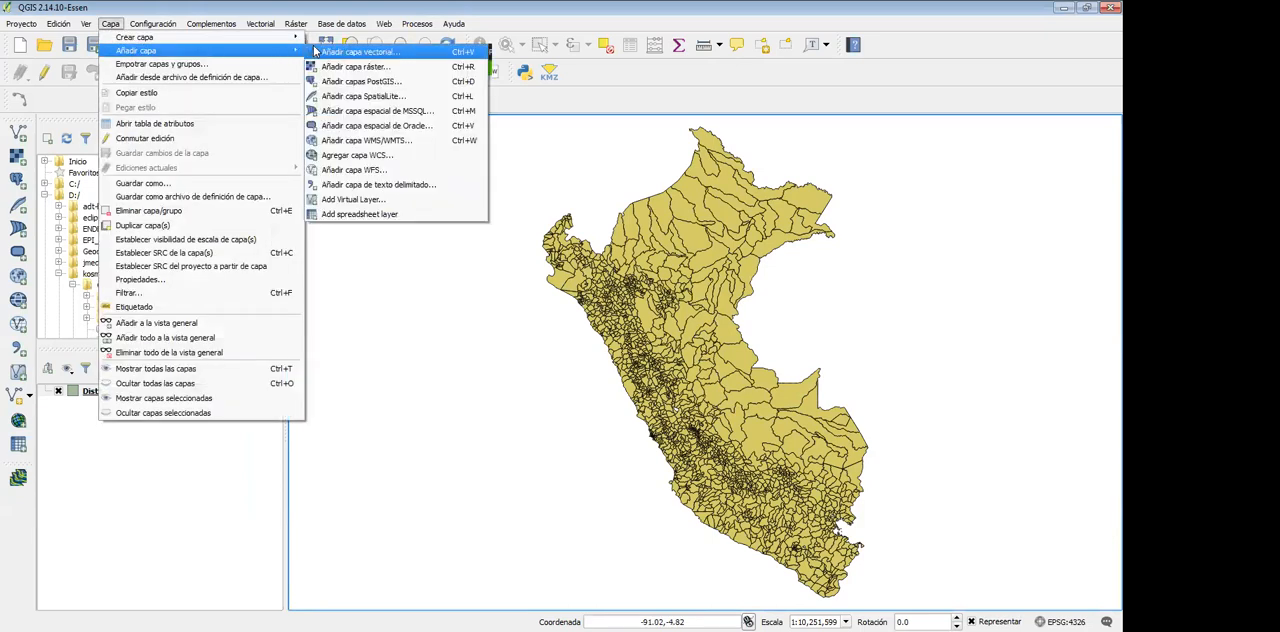
{"action": "left_click", "coordinate": [316, 51]}
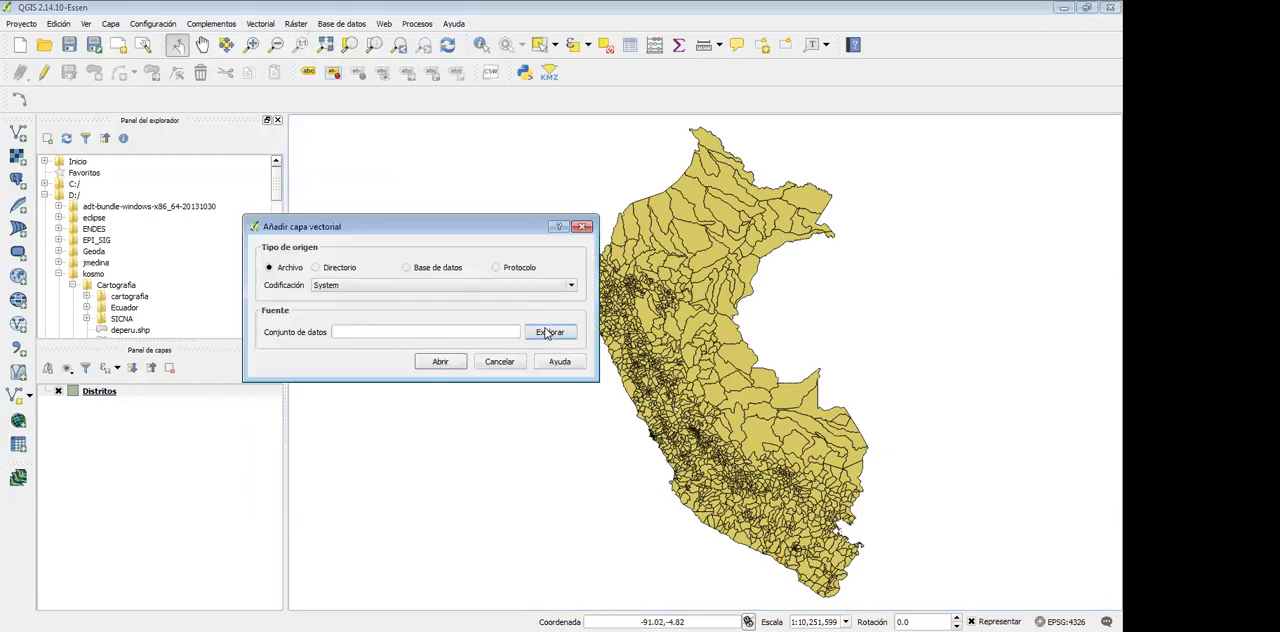
{"action": "left_click", "coordinate": [548, 332]}
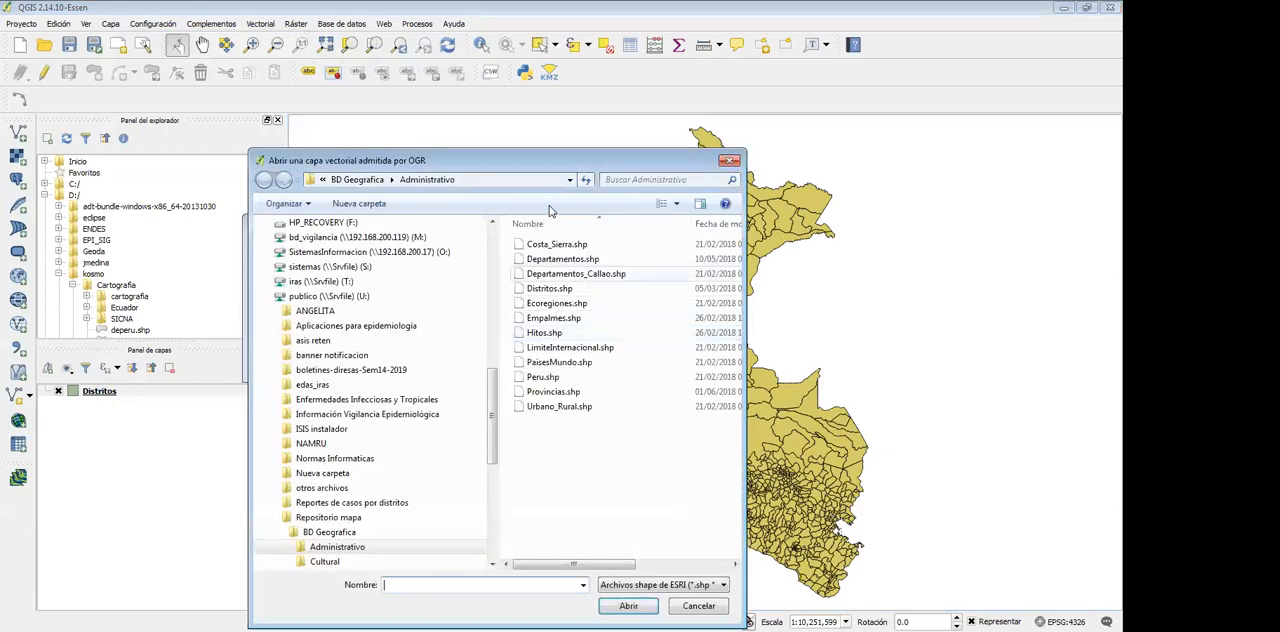
{"action": "left_click", "coordinate": [552, 391]}
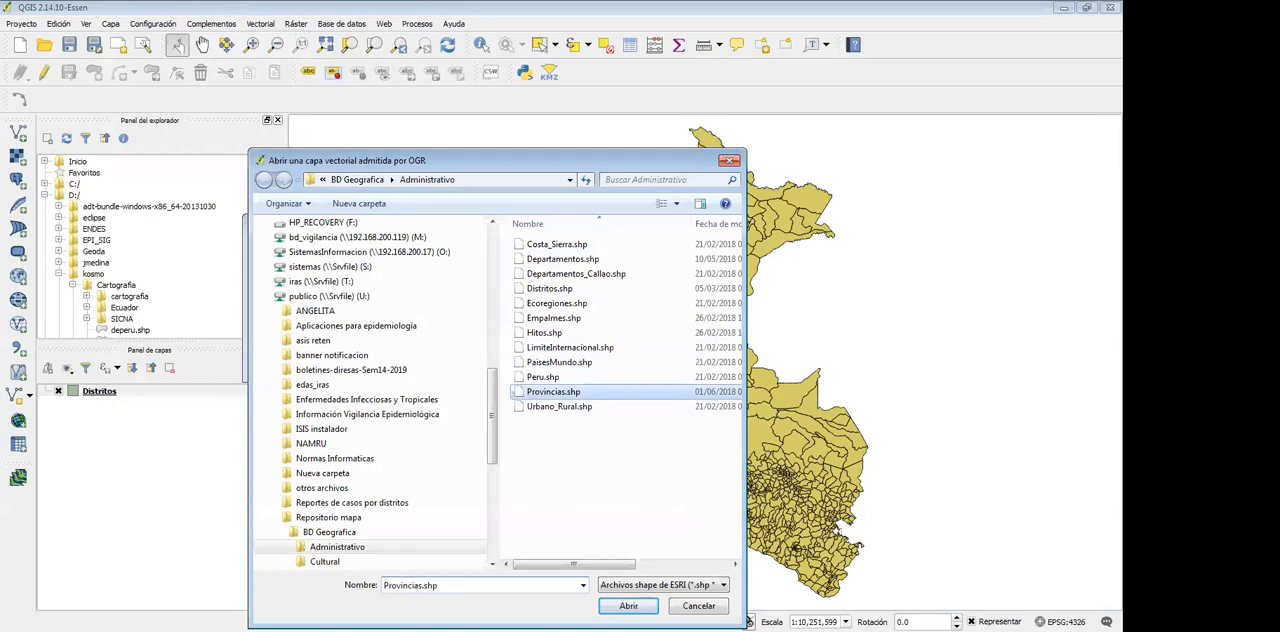
{"action": "left_click", "coordinate": [628, 605]}
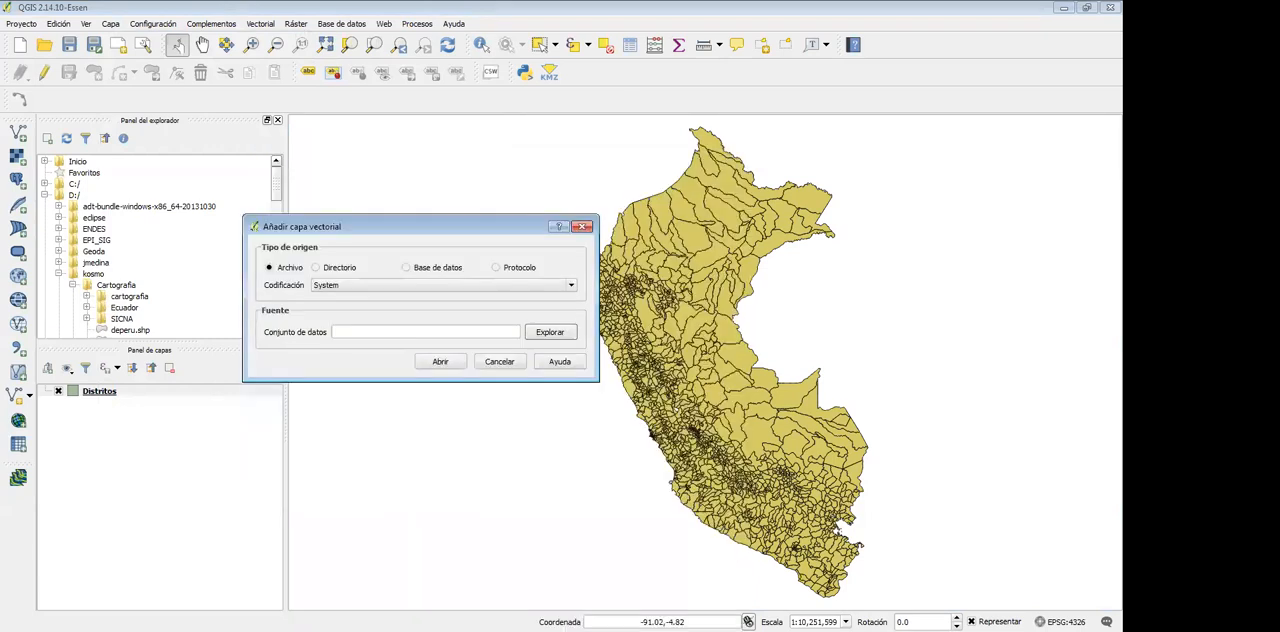
{"action": "left_click", "coordinate": [440, 362]}
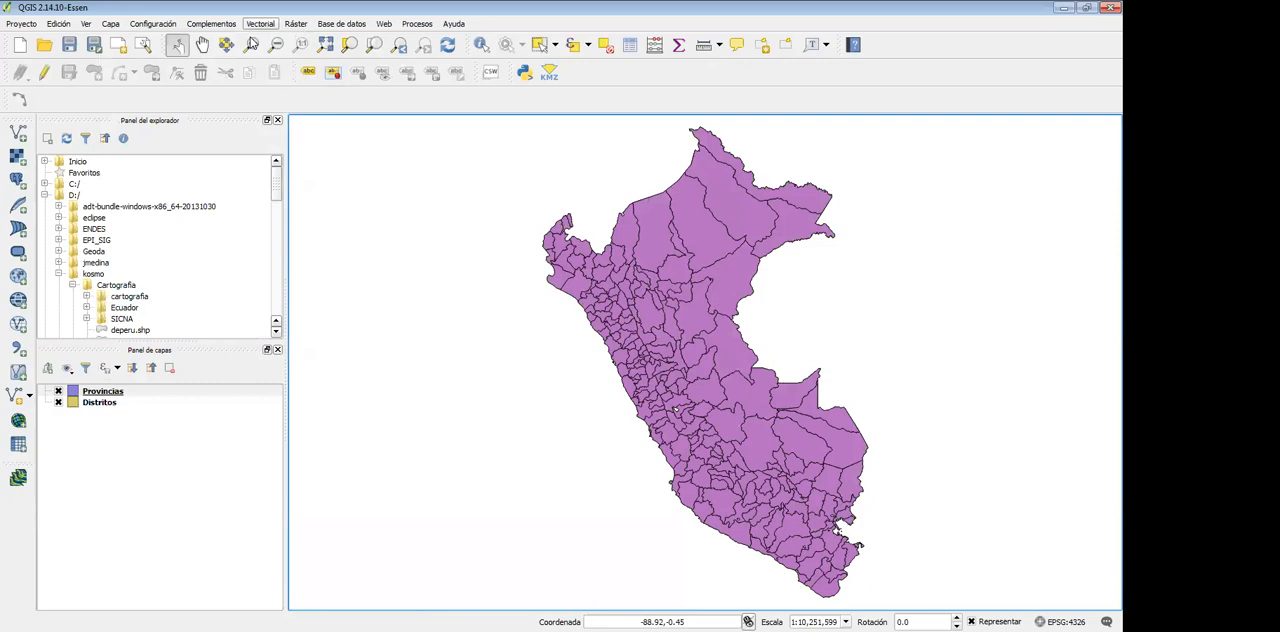
Add the Departamentos.shp shapefile from the Administrativo folder as a third vector layer
{"action": "left_click", "coordinate": [111, 24]}
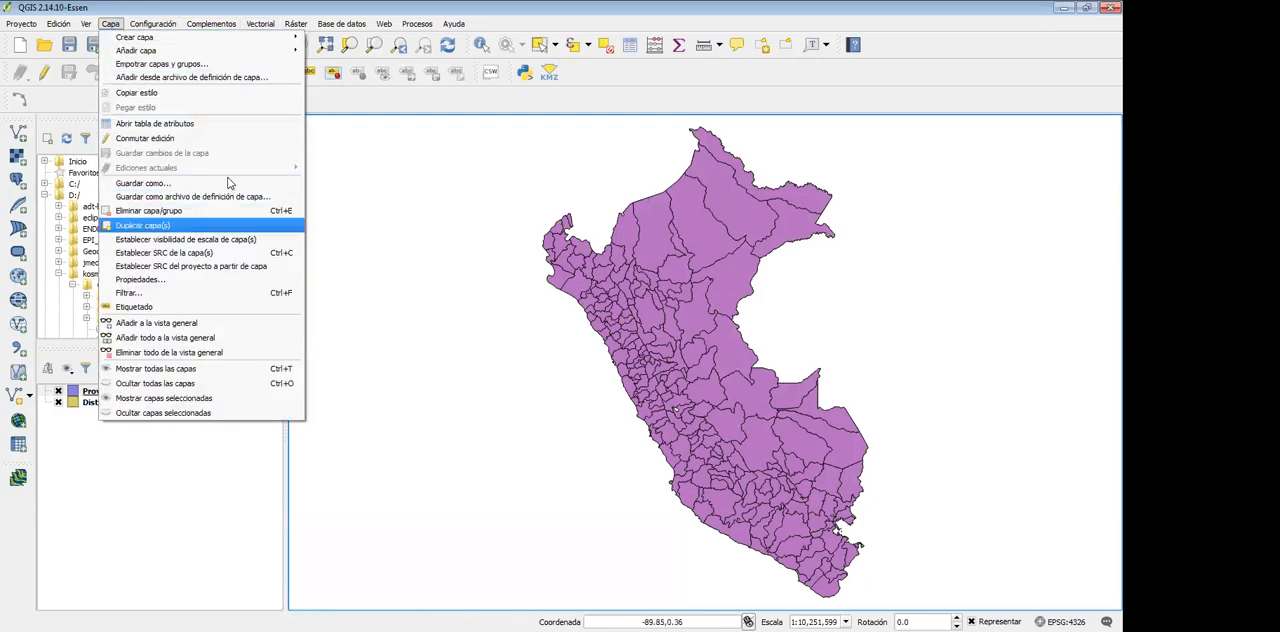
{"action": "mouse_move", "coordinate": [211, 50]}
{"action": "left_click", "coordinate": [348, 55]}
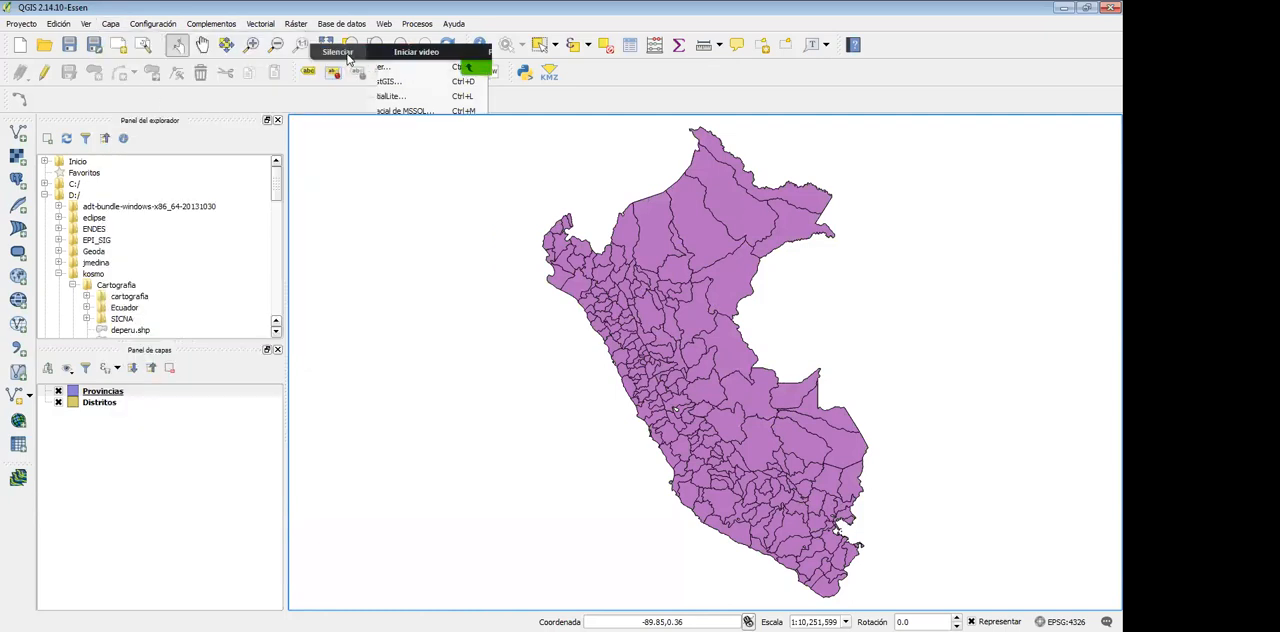
{"action": "left_click", "coordinate": [551, 331]}
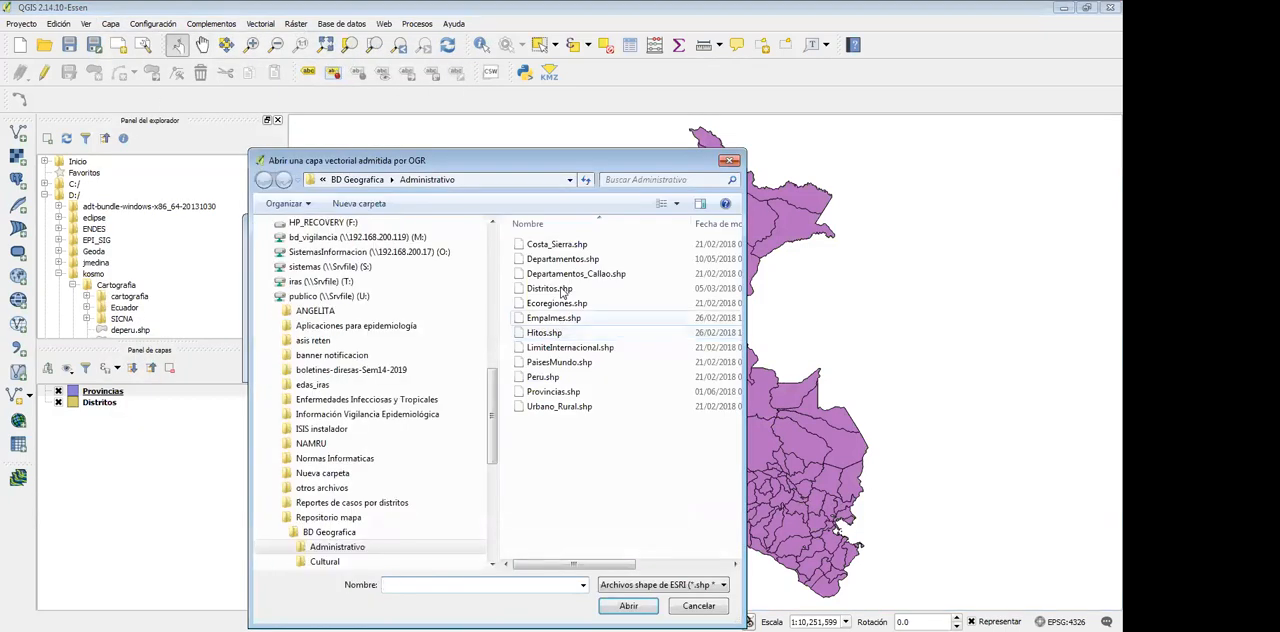
{"action": "left_click", "coordinate": [560, 259]}
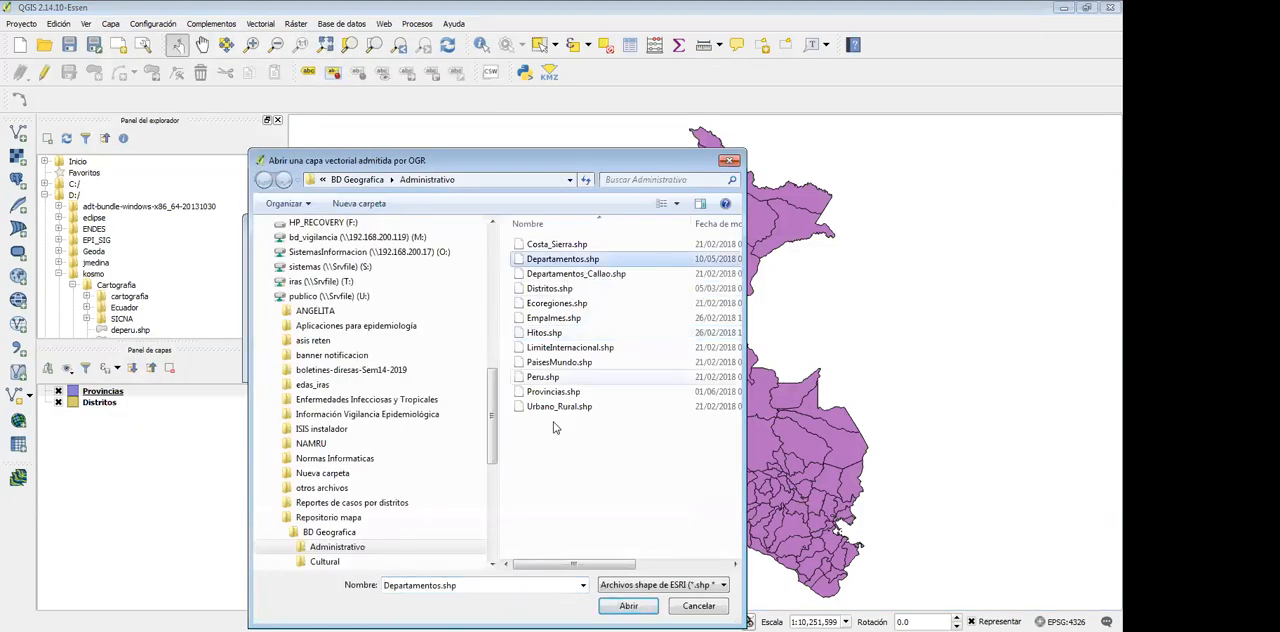
{"action": "left_click", "coordinate": [623, 607]}
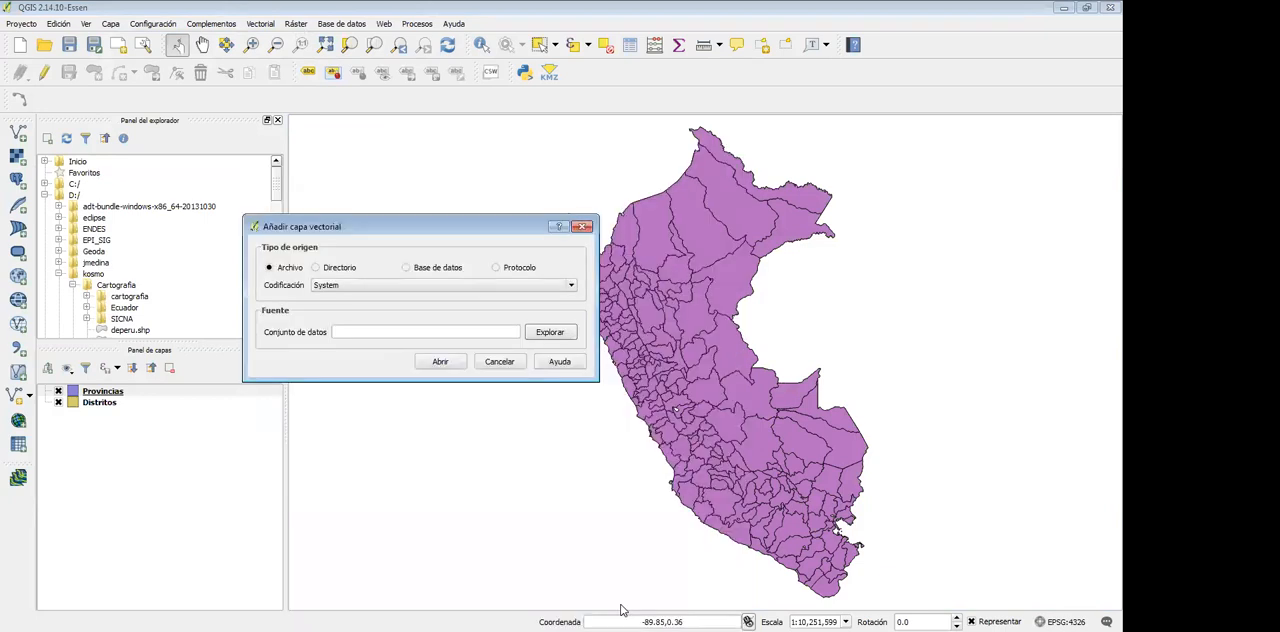
{"action": "left_click", "coordinate": [445, 361]}
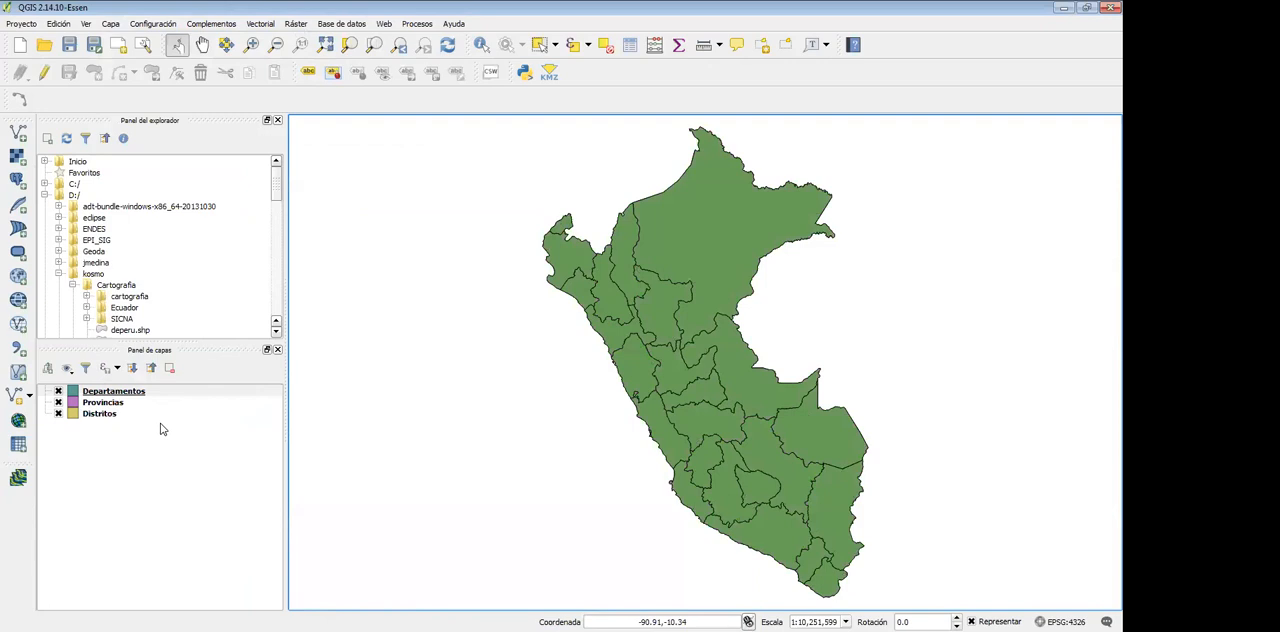
{"action": "left_click", "coordinate": [117, 393]}
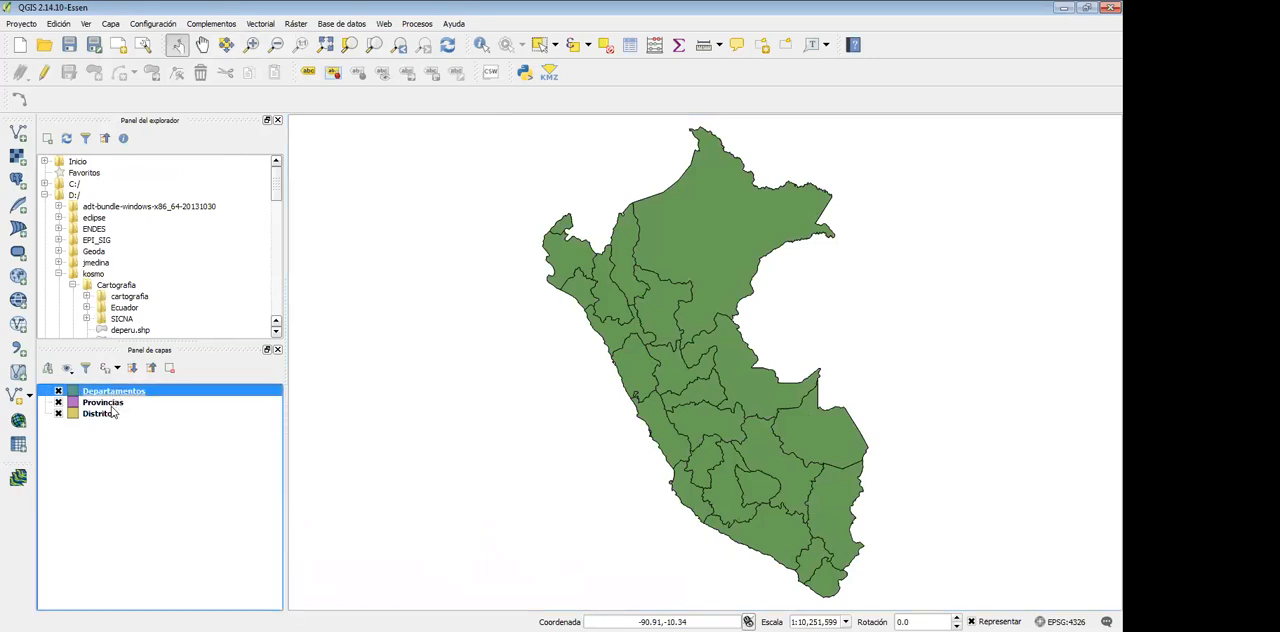
{"action": "left_click", "coordinate": [115, 404]}
{"action": "left_click", "coordinate": [108, 415]}
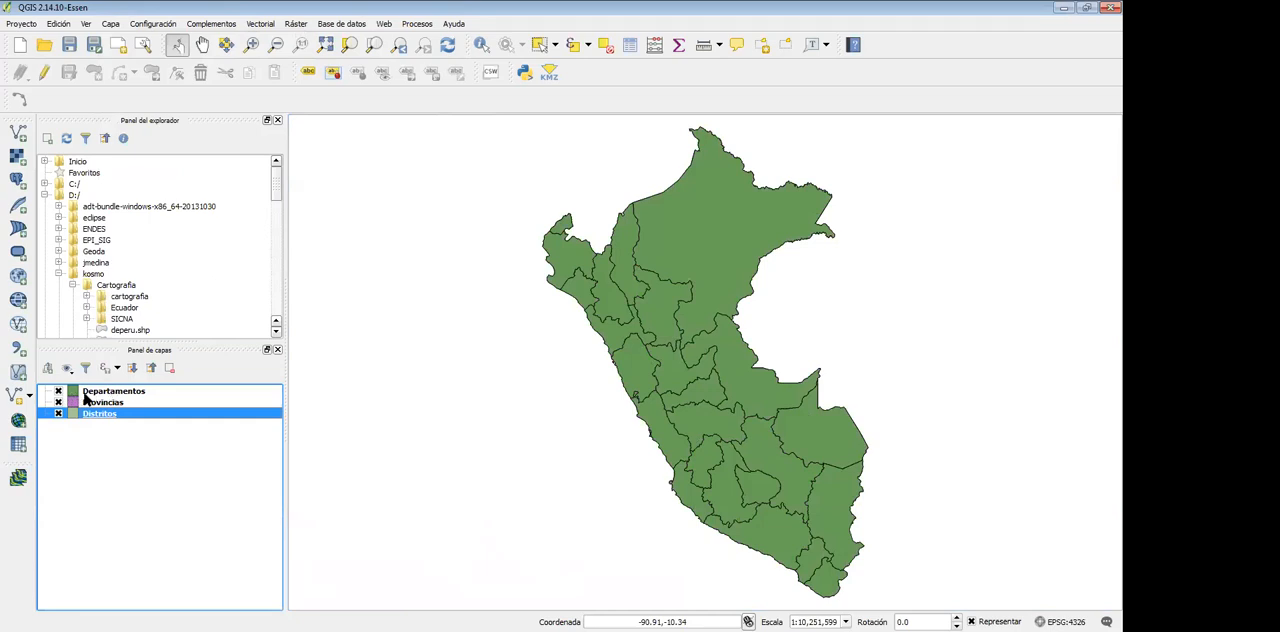
{"action": "left_click", "coordinate": [102, 392]}
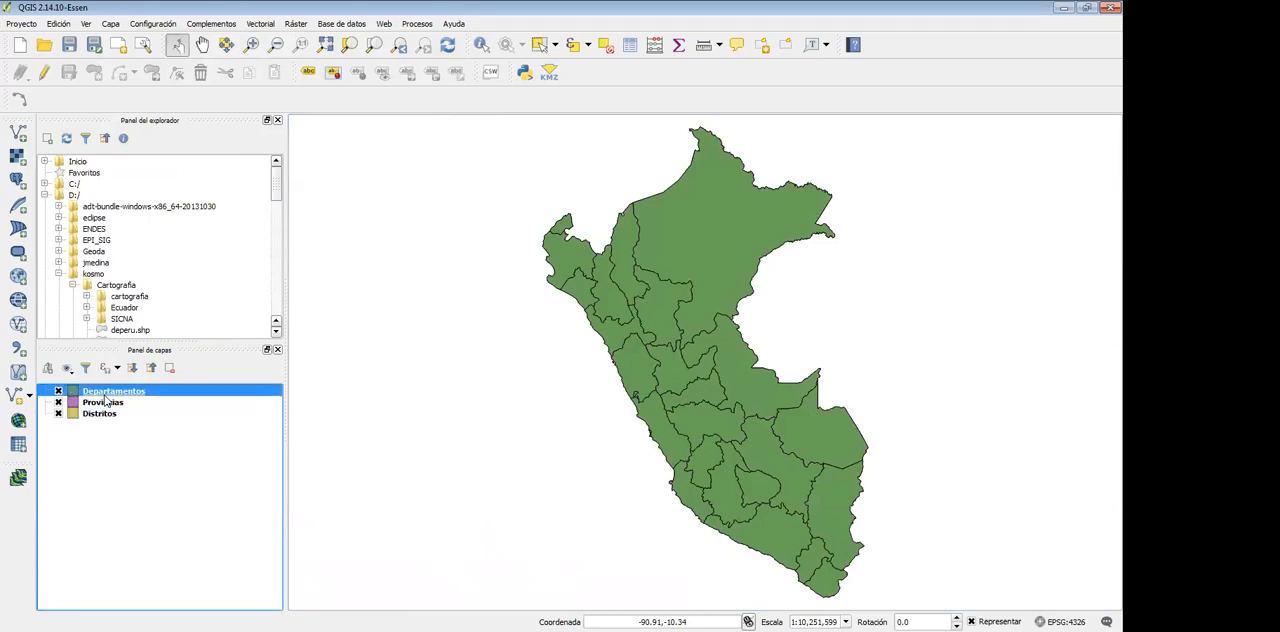
{"action": "left_click", "coordinate": [103, 403]}
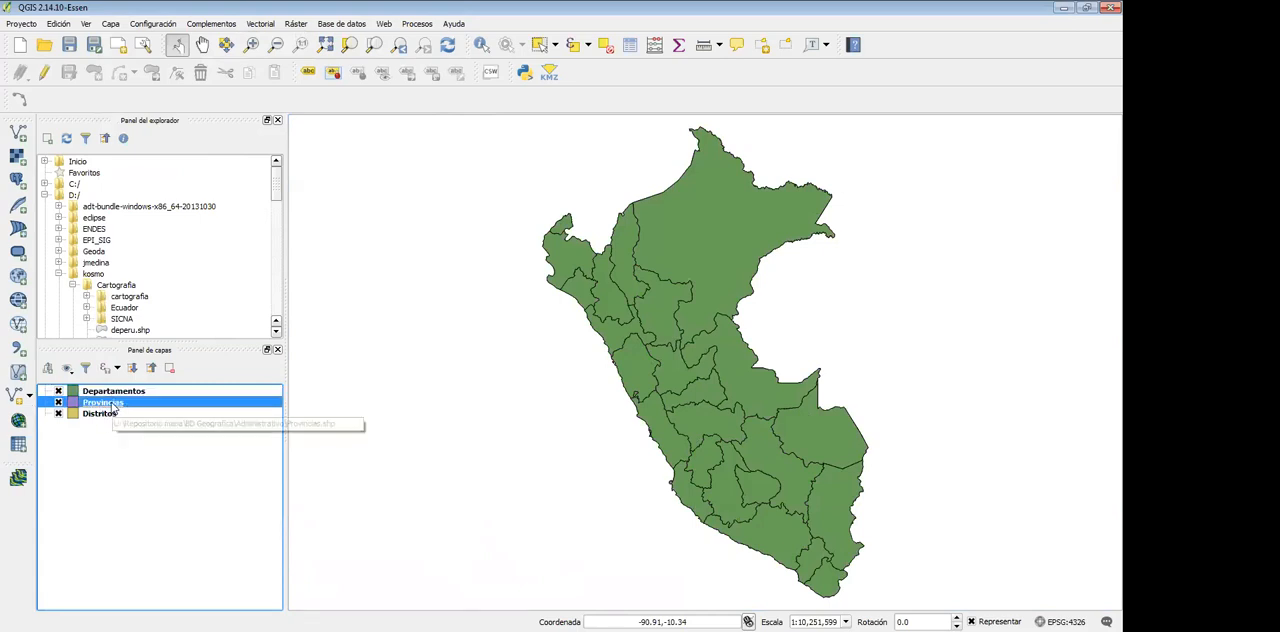
{"action": "left_click", "coordinate": [97, 415]}
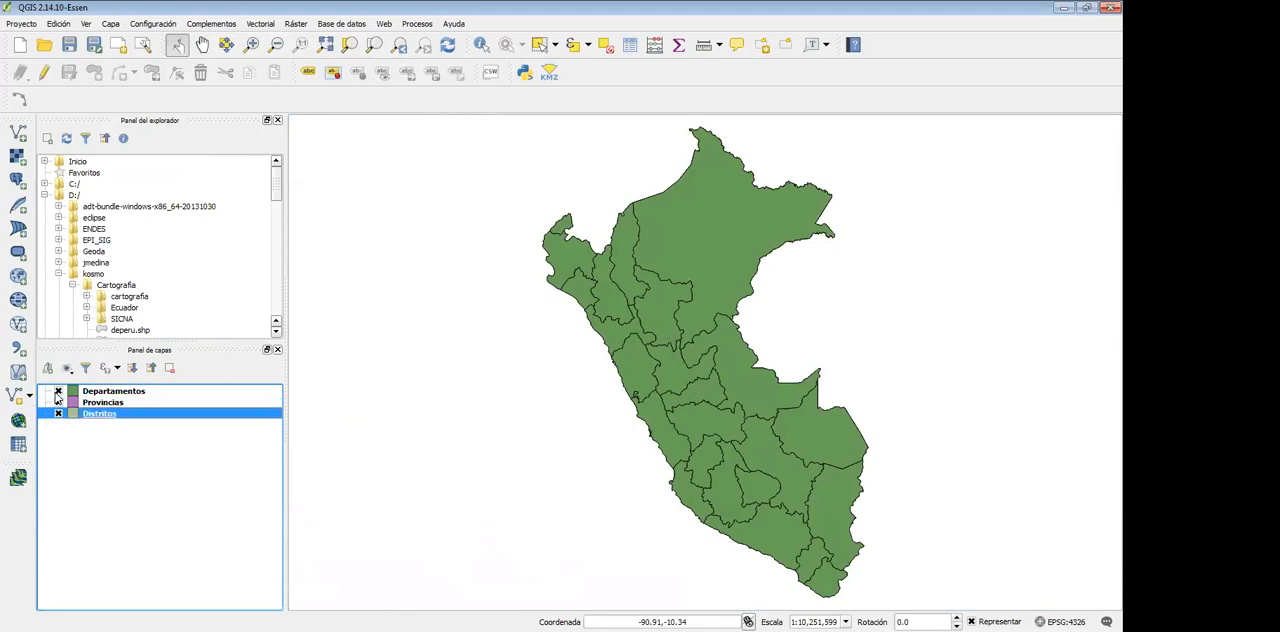
Hide the Departamentos, Provincias and Distritos layers one after another to examine the boundaries beneath each
{"action": "left_click", "coordinate": [58, 392]}
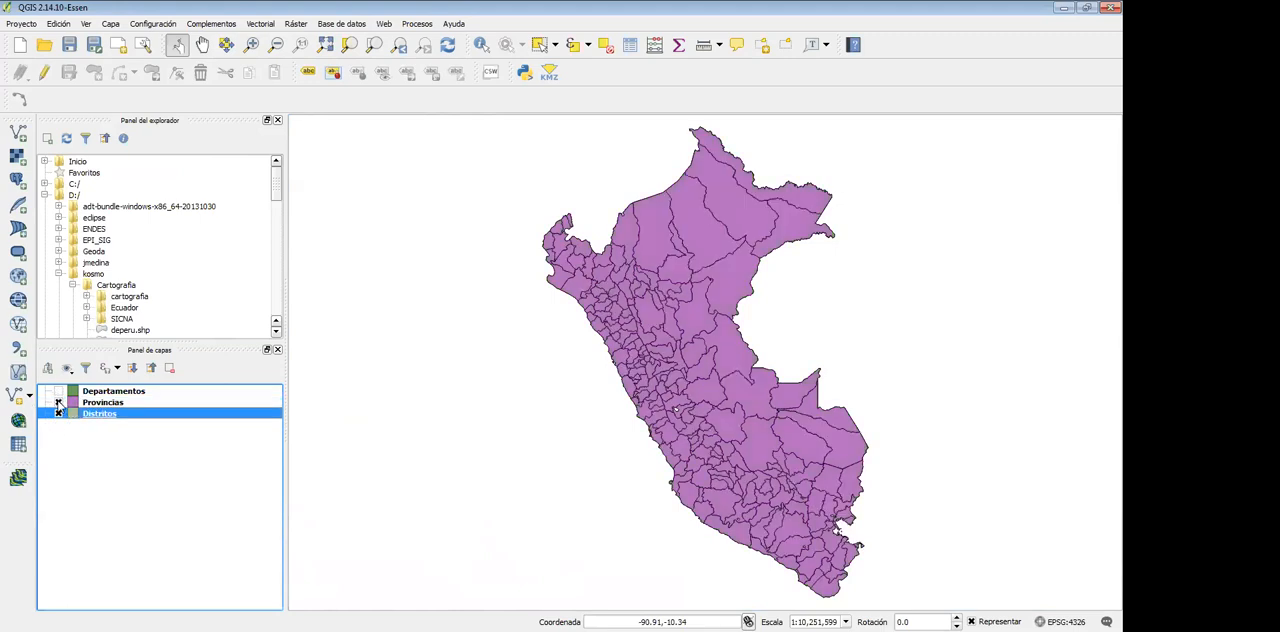
{"action": "left_click", "coordinate": [58, 392]}
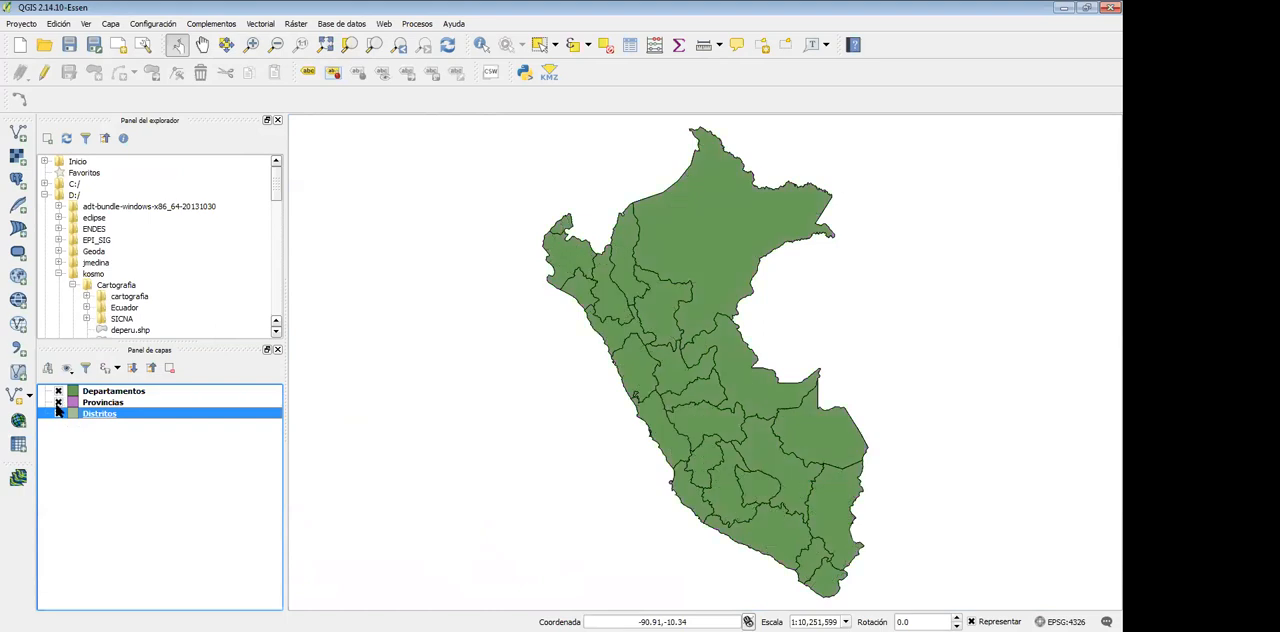
{"action": "left_click", "coordinate": [58, 391]}
{"action": "left_click", "coordinate": [59, 402]}
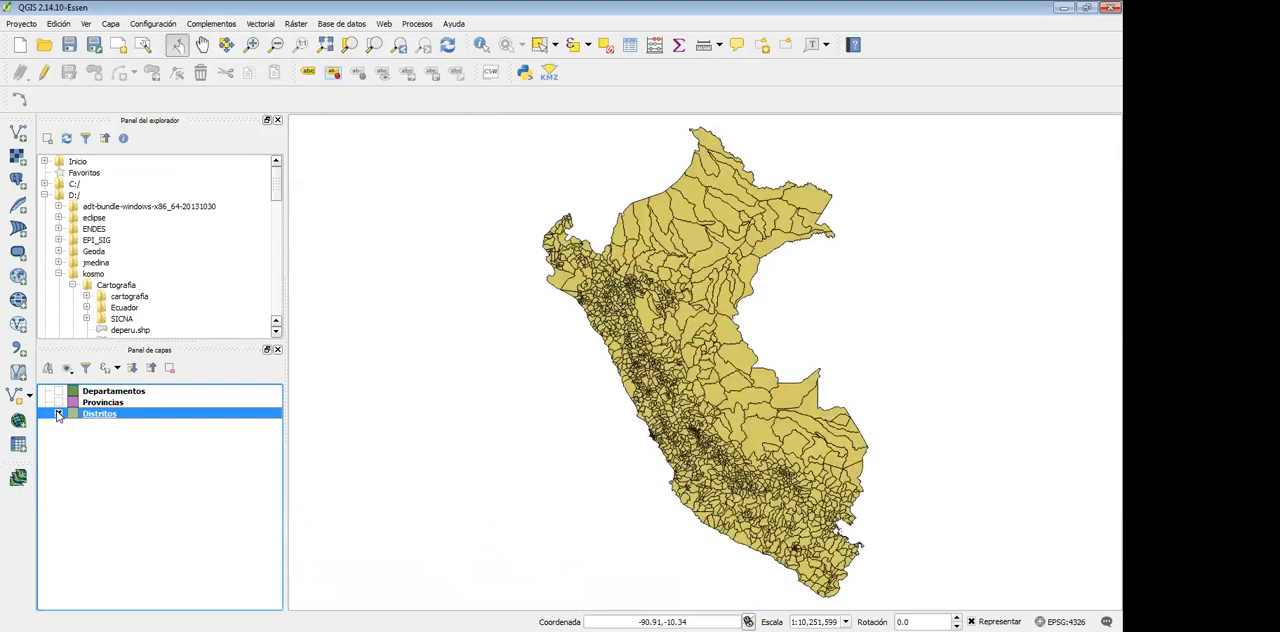
{"action": "left_click", "coordinate": [58, 414]}
View the Departamentos, Provincias and Distritos layers separately on the map, and make all three visible again
{"action": "left_click", "coordinate": [58, 391]}
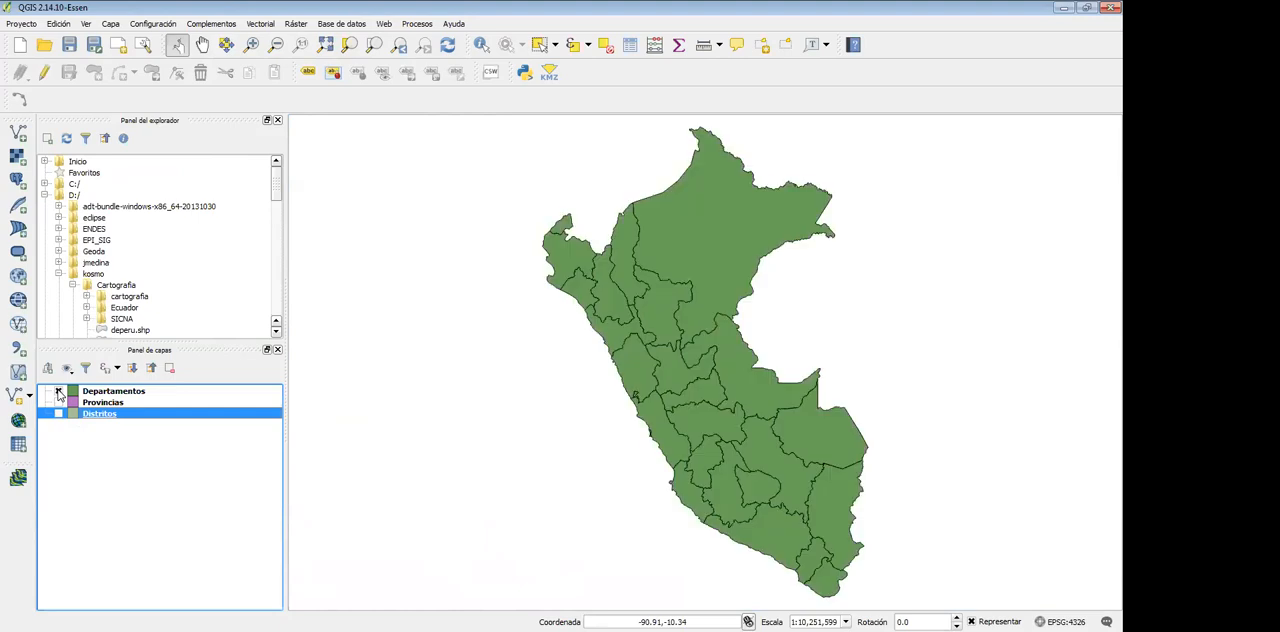
{"action": "left_click", "coordinate": [59, 402]}
{"action": "left_click", "coordinate": [58, 391]}
{"action": "left_click", "coordinate": [58, 412]}
{"action": "left_click", "coordinate": [58, 412]}
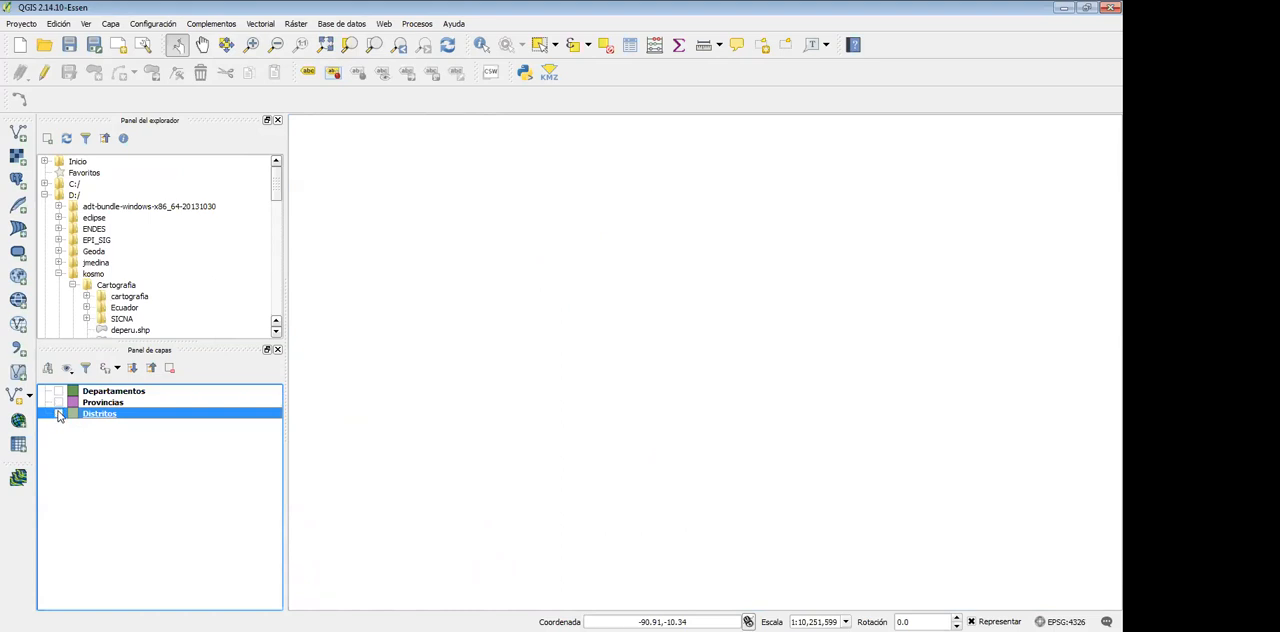
{"action": "left_click", "coordinate": [58, 391]}
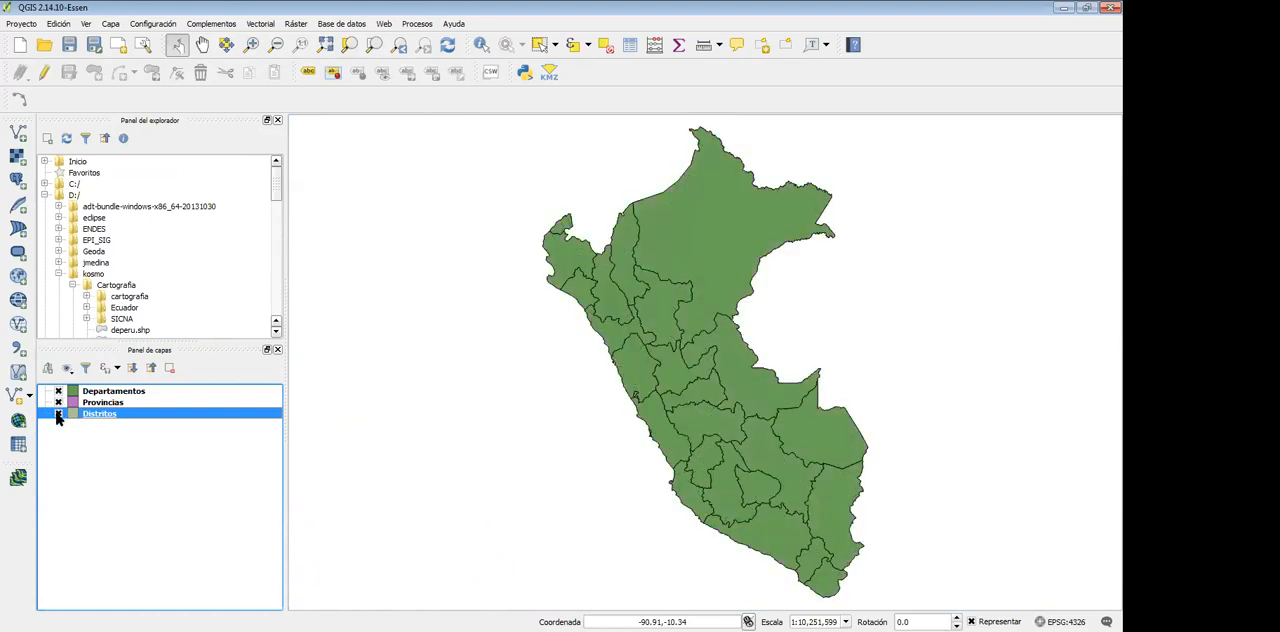
{"action": "left_click", "coordinate": [58, 413]}
Hide the Departamentos and Provincias layers to view only the Distritos boundaries
{"action": "left_click", "coordinate": [58, 391]}
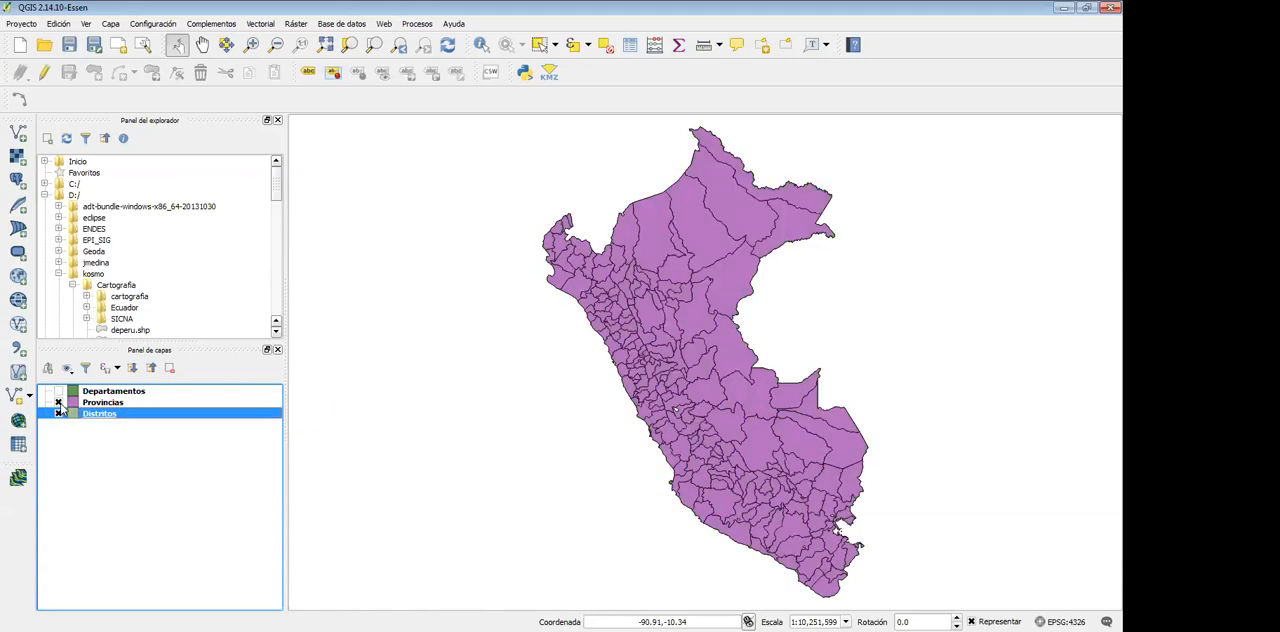
{"action": "left_click", "coordinate": [58, 402]}
{"action": "left_click", "coordinate": [58, 414]}
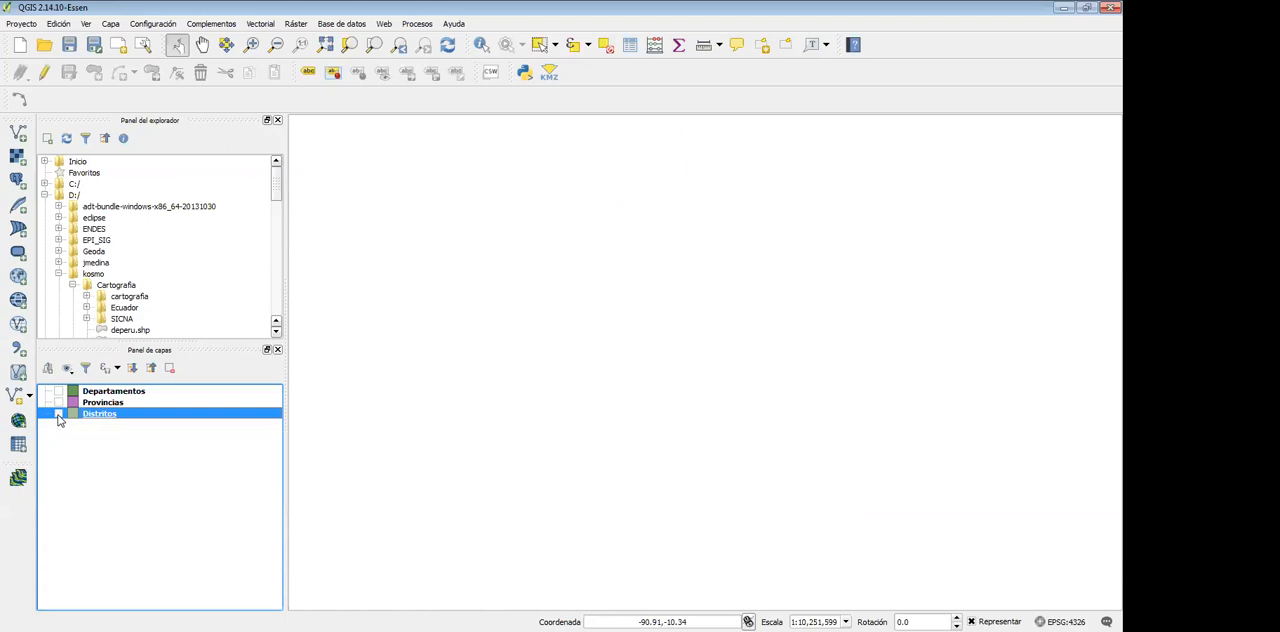
{"action": "left_click", "coordinate": [58, 414]}
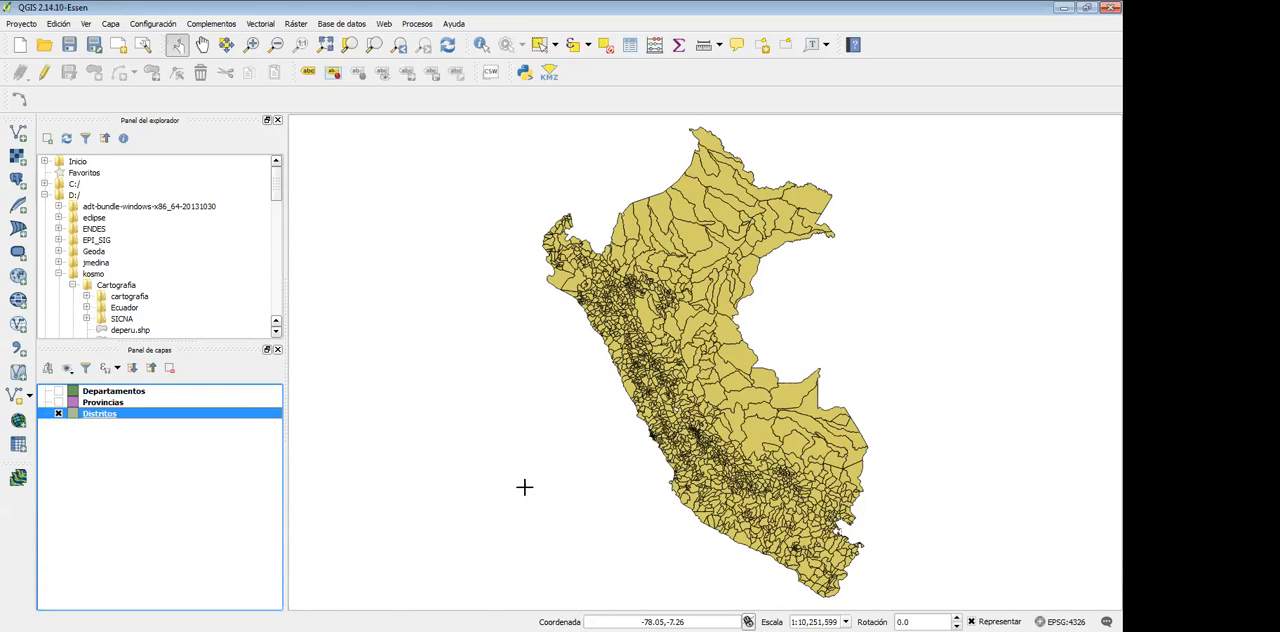
Make the Provincias and Departamentos layers visible again and select the Departamentos layer
{"action": "left_click", "coordinate": [58, 401]}
{"action": "left_click", "coordinate": [58, 391]}
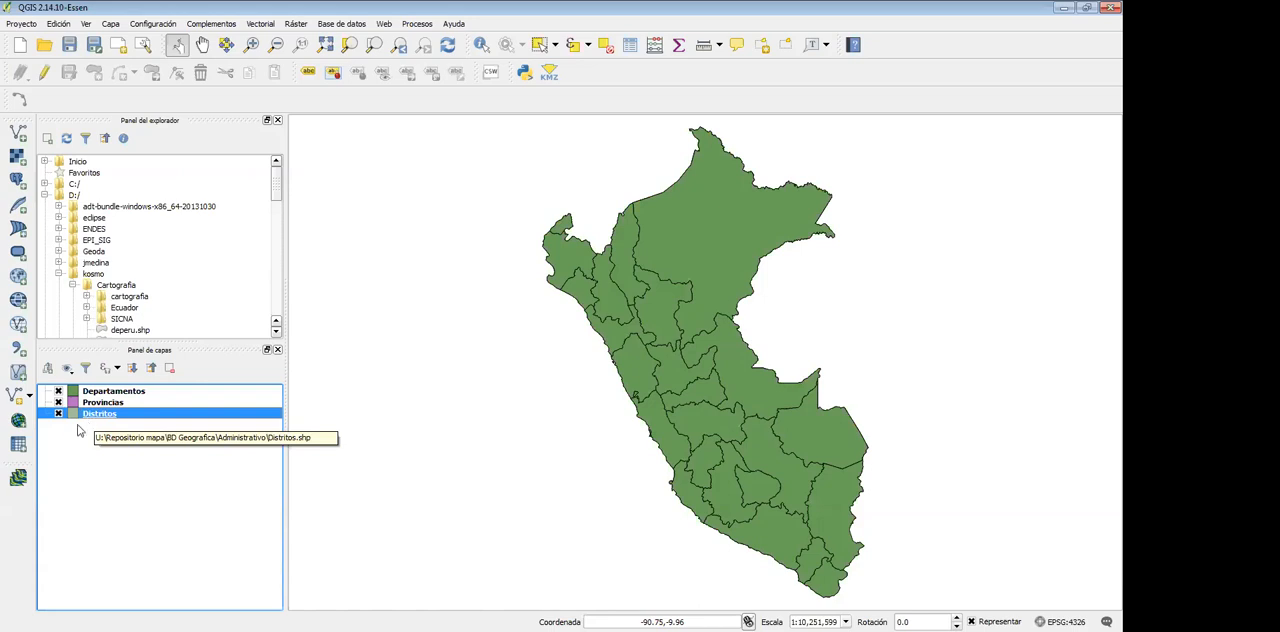
{"action": "left_click", "coordinate": [110, 392]}
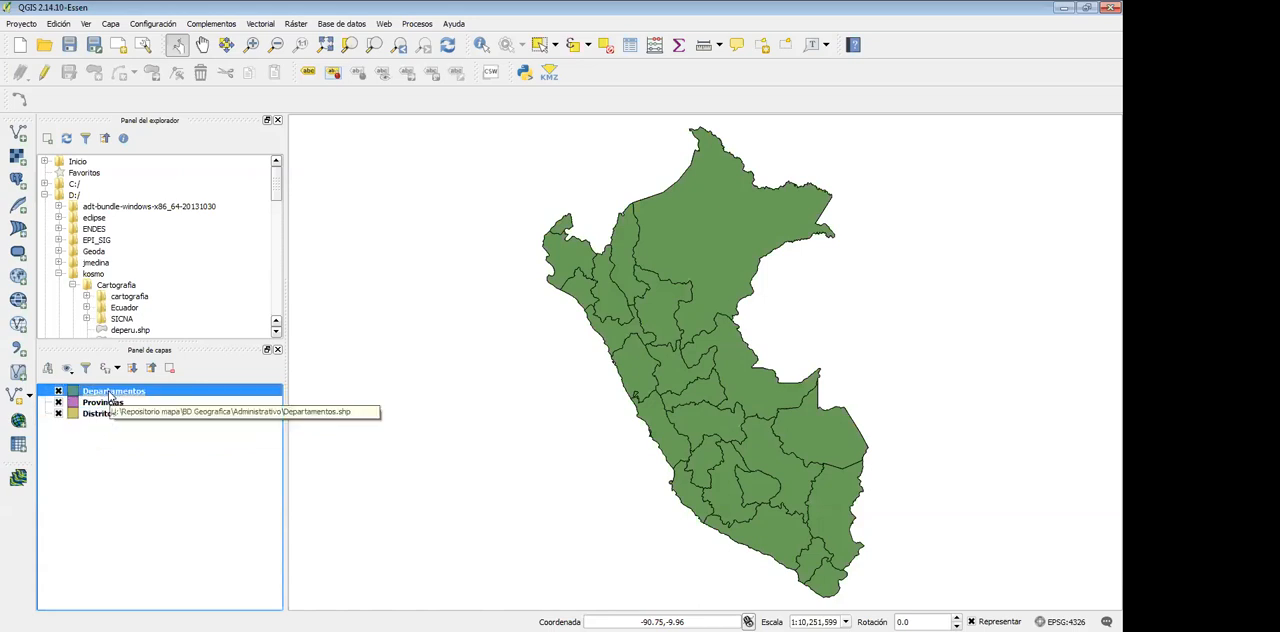
Hide the Departamentos layer to view the province boundaries beneath it, and make it visible again
{"action": "left_click", "coordinate": [101, 403]}
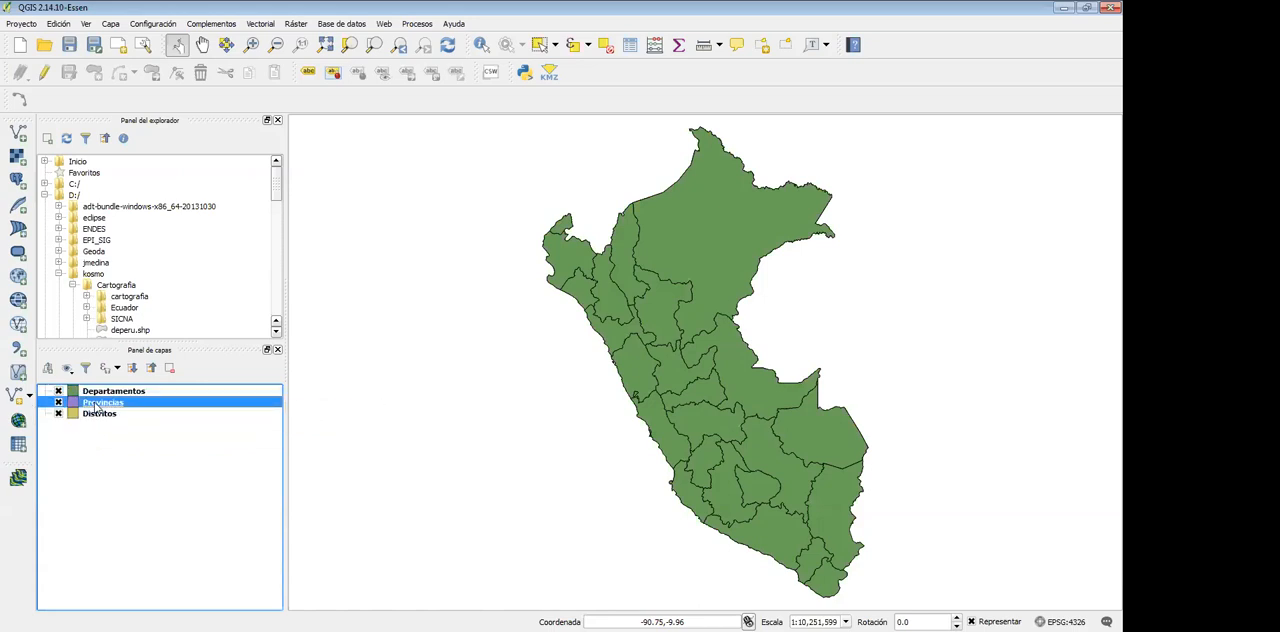
{"action": "left_click", "coordinate": [95, 415]}
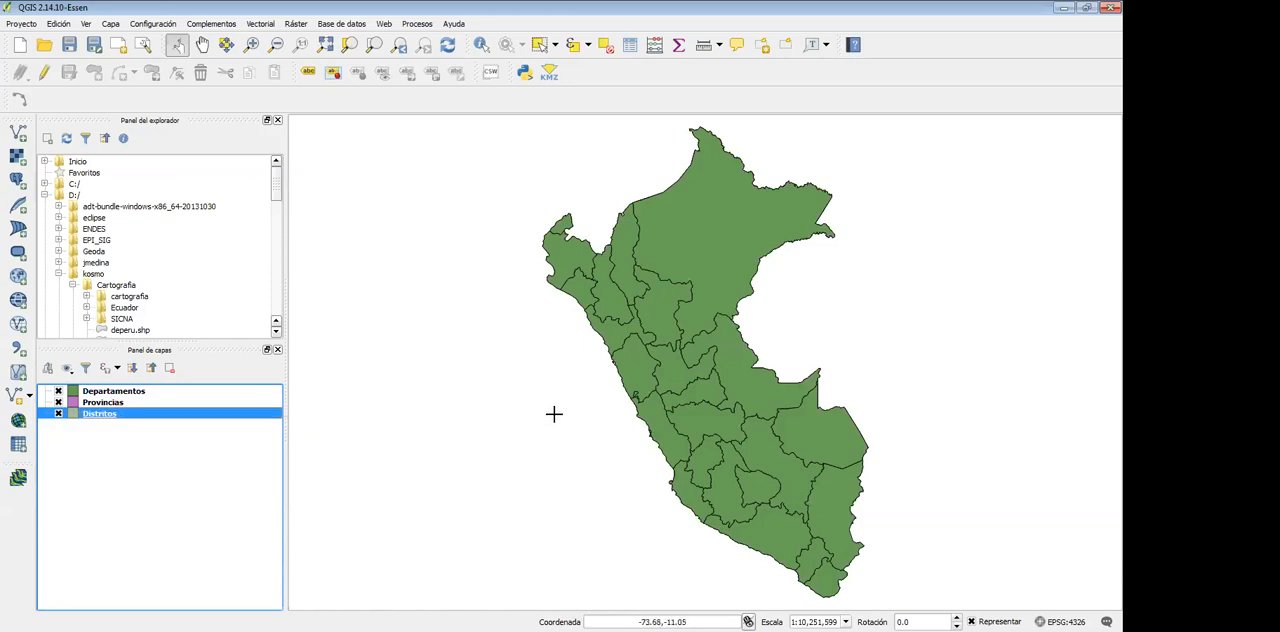
{"action": "left_click", "coordinate": [58, 391]}
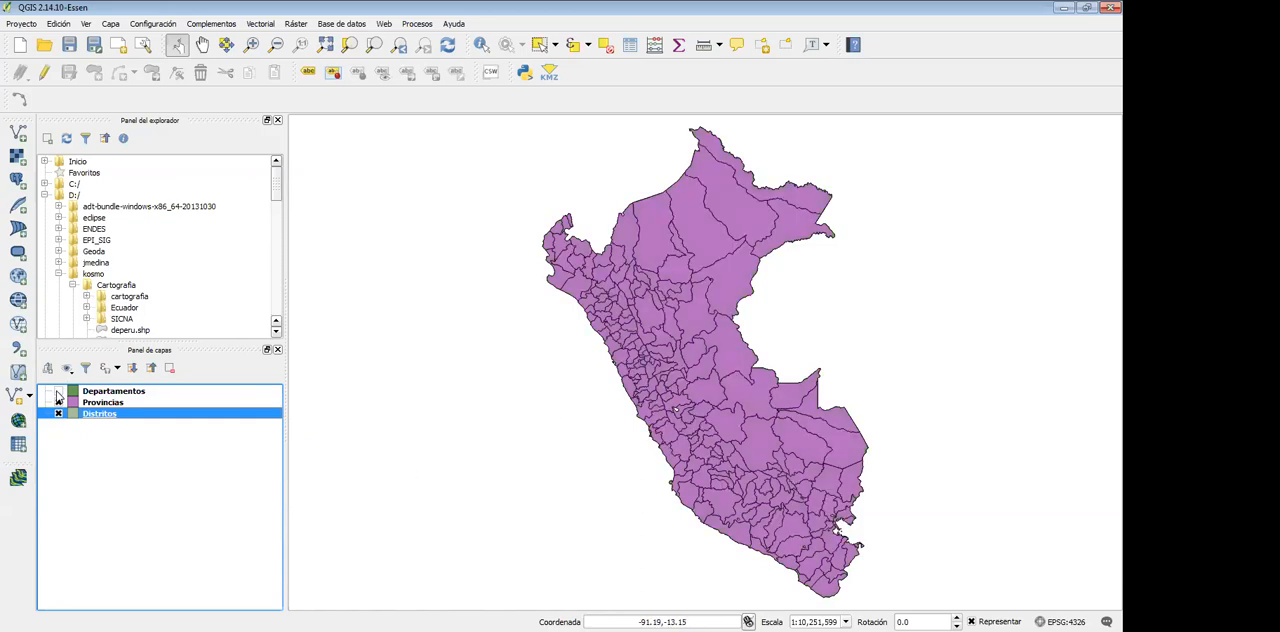
{"action": "left_click", "coordinate": [58, 391]}
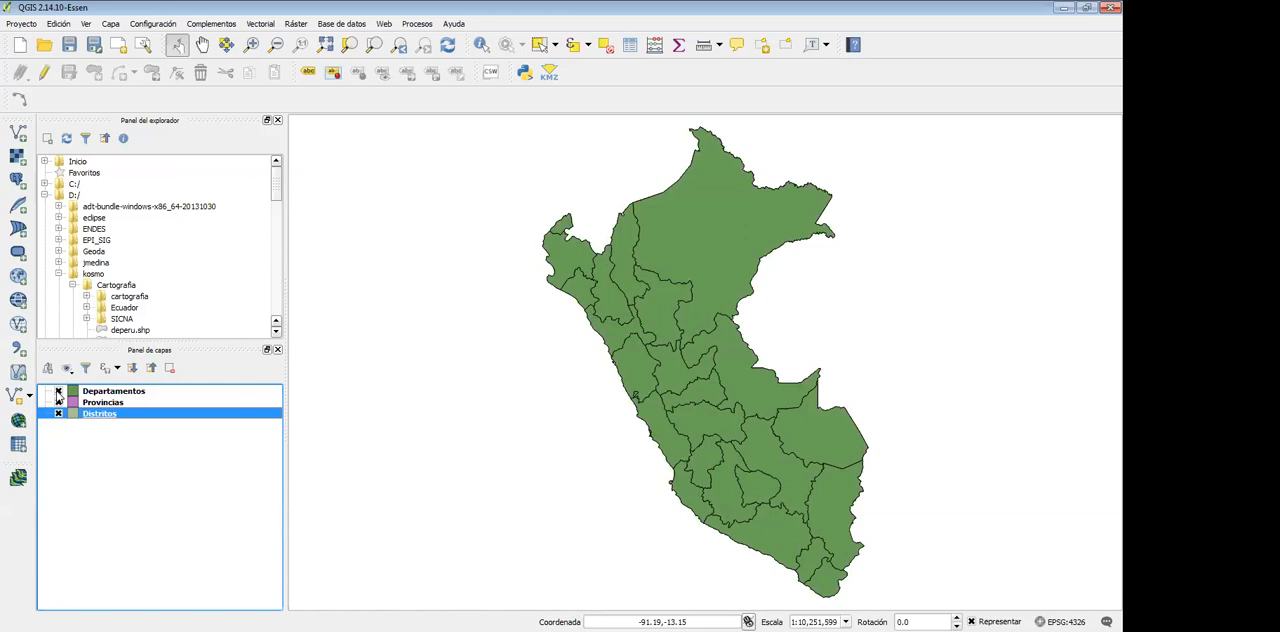
{"action": "left_click", "coordinate": [58, 402]}
Open the style properties of the Departamentos layer and select its Relleno sencillo symbol layer
{"action": "right_click", "coordinate": [75, 395]}
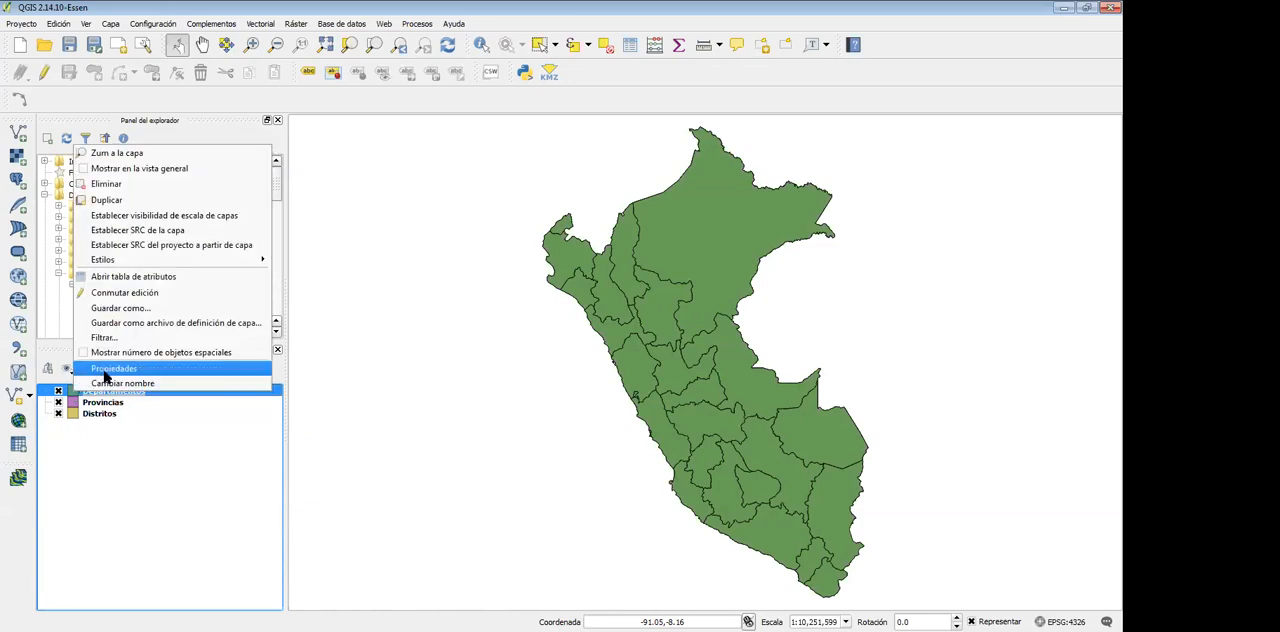
{"action": "left_click", "coordinate": [145, 368]}
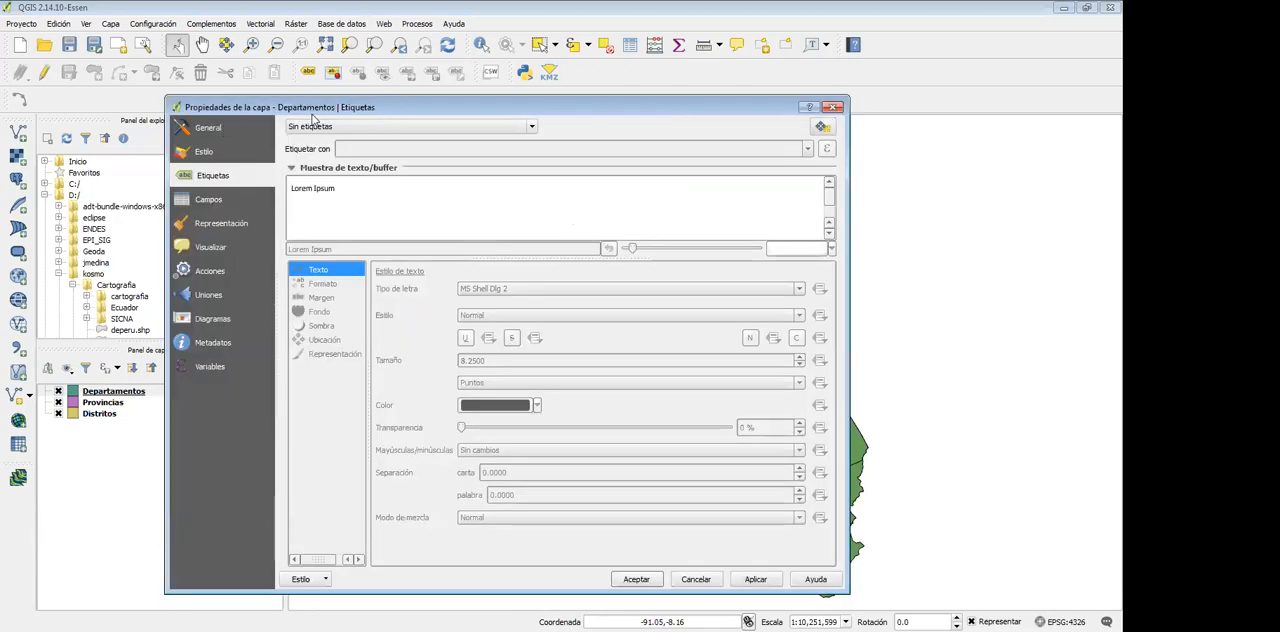
{"action": "left_click", "coordinate": [210, 155]}
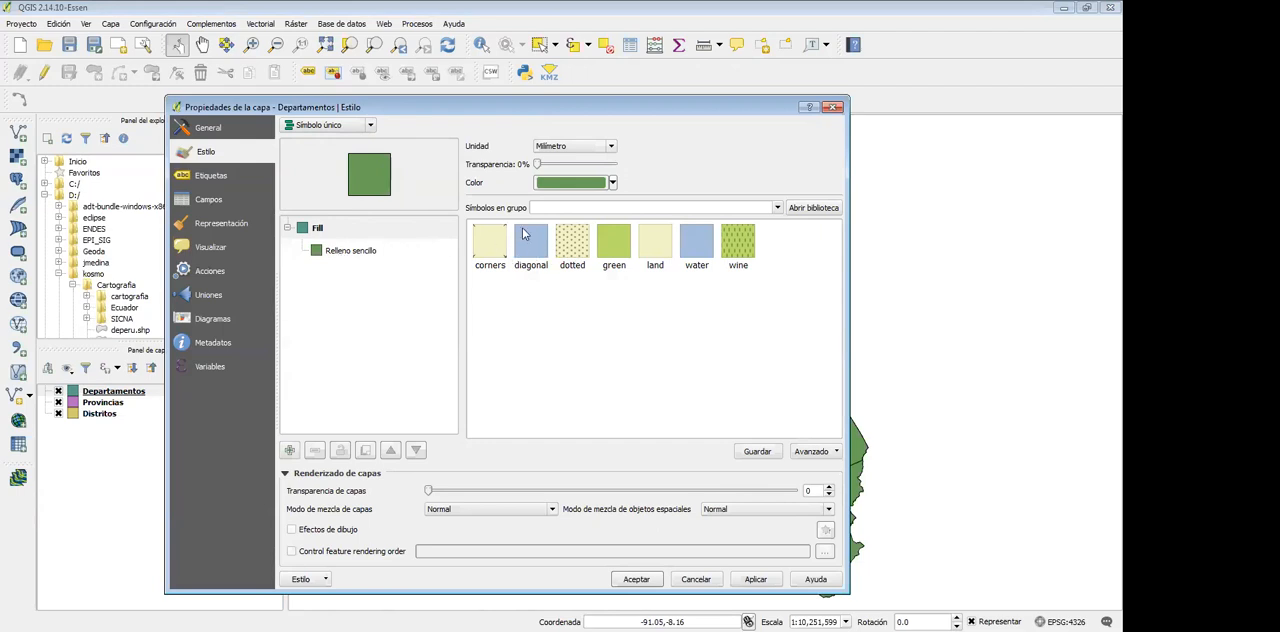
{"action": "mouse_move", "coordinate": [538, 165]}
{"action": "left_mouse_down"}
{"action": "mouse_move", "coordinate": [592, 165]}
{"action": "mouse_move", "coordinate": [516, 165]}
{"action": "left_mouse_up"}
{"action": "left_click", "coordinate": [336, 255]}
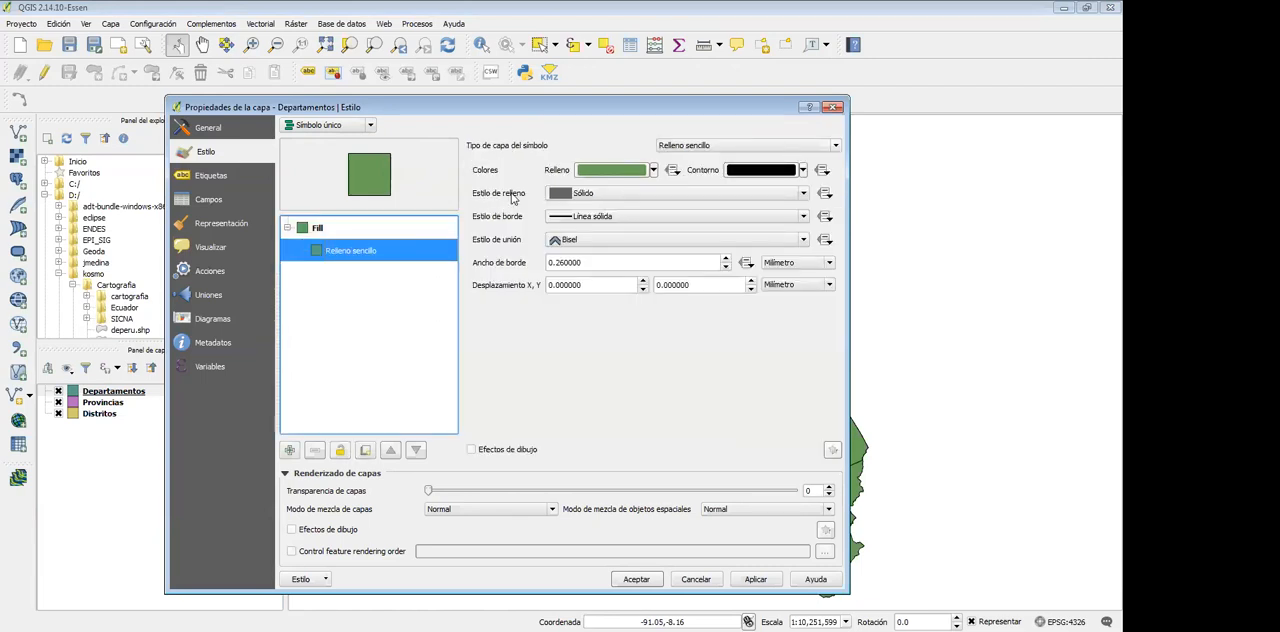
Set the fill style of the Departamentos polygons to Sin relleno
{"action": "left_click", "coordinate": [561, 196]}
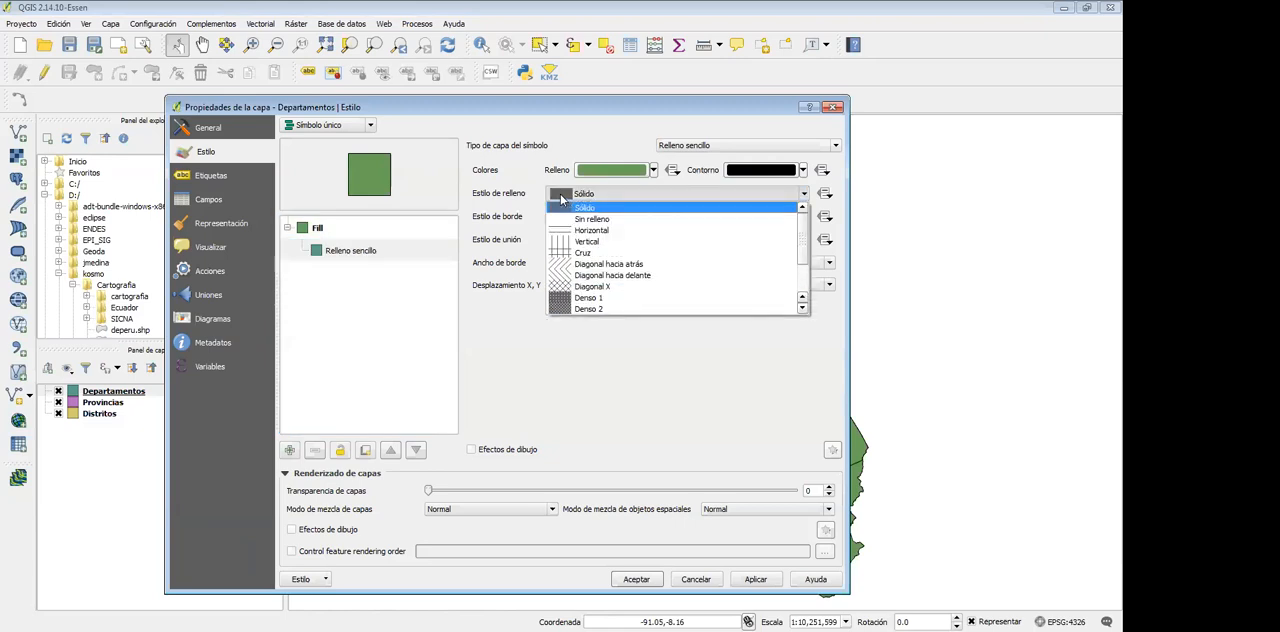
{"action": "key", "text": "Down"}
{"action": "key", "text": "Down"}
{"action": "key", "text": "Down"}
{"action": "key", "text": "Down"}
{"action": "key", "text": "Down"}
{"action": "key", "text": "Down"}
{"action": "key", "text": "Down"}
{"action": "key", "text": "Down"}
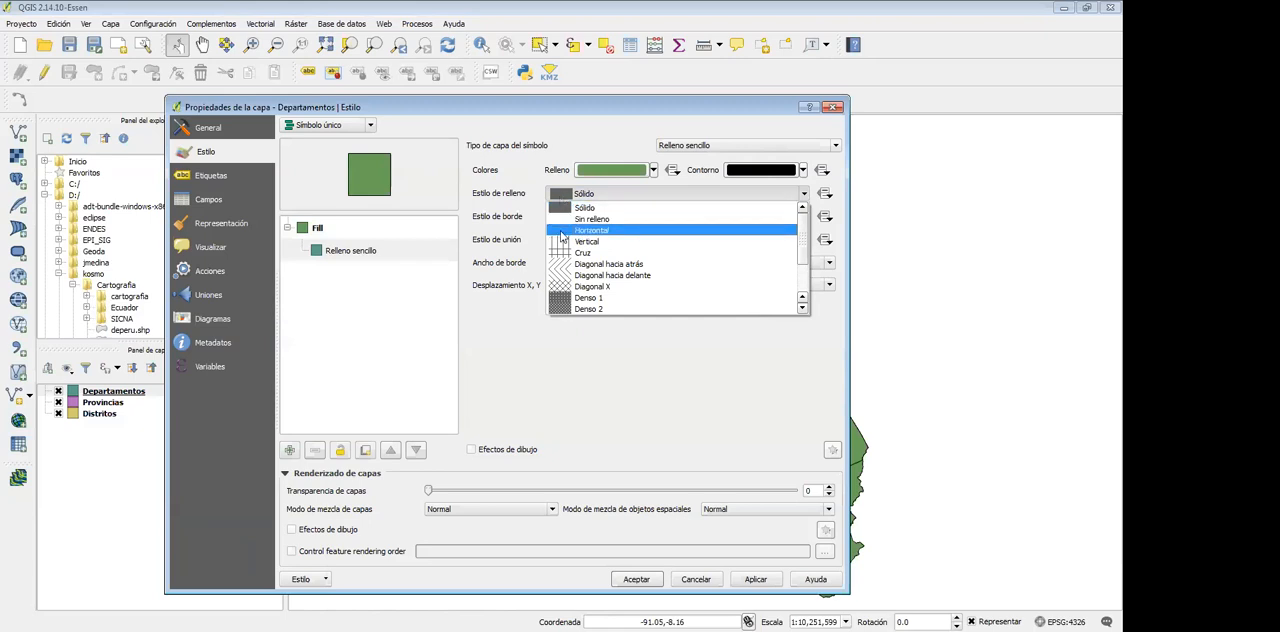
{"action": "key", "text": "Up"}
{"action": "key", "text": "Up"}
{"action": "key", "text": "Up"}
{"action": "key", "text": "Up"}
{"action": "key", "text": "Up"}
{"action": "key", "text": "Up"}
{"action": "key", "text": "Up"}
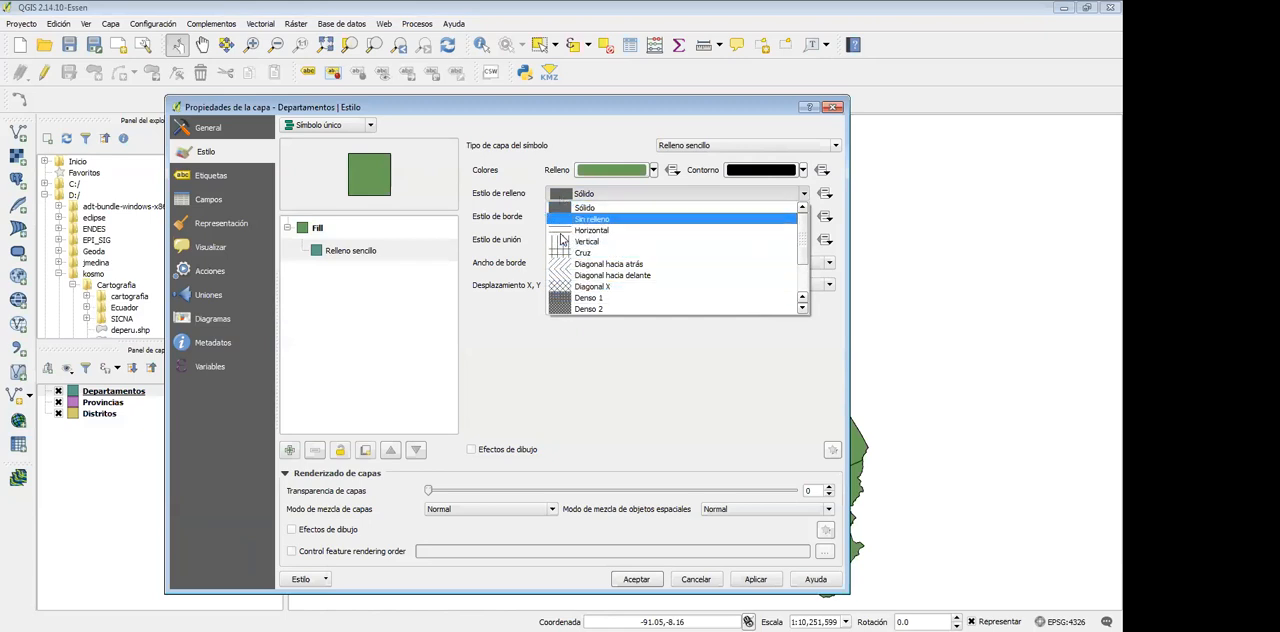
{"action": "key", "text": "Return"}
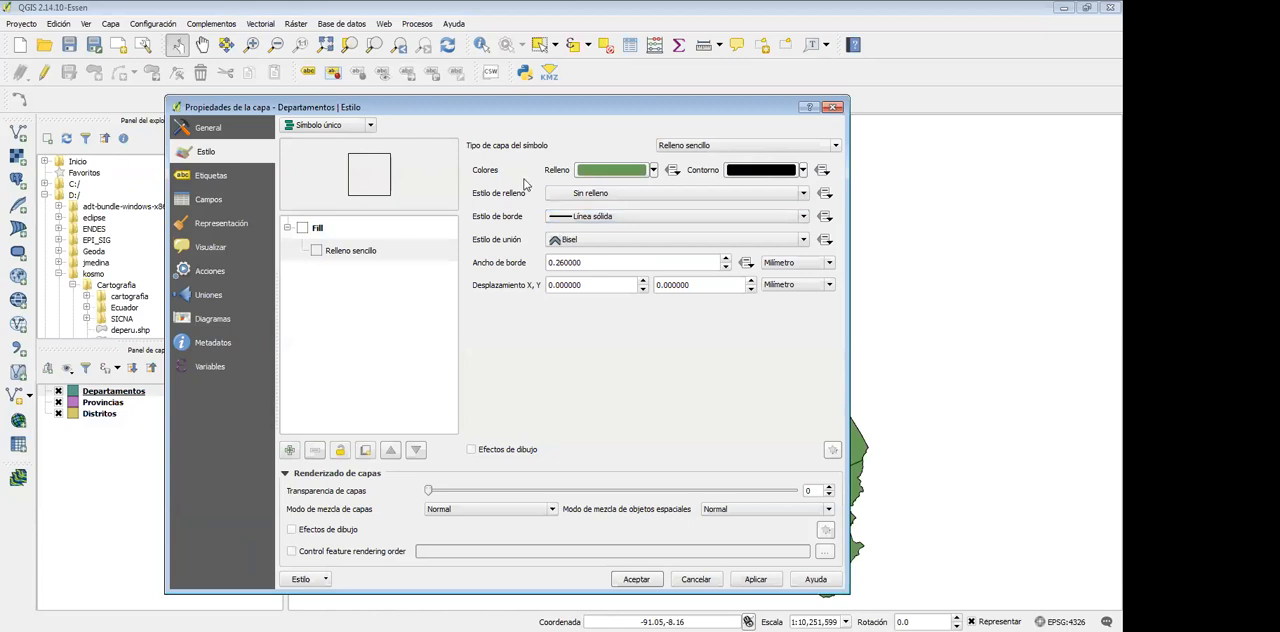
Set the outline colour of the Departamentos layer to red and apply the new style to the map
{"action": "left_click_drag", "start_coordinate": [520, 107], "coordinate": [668, 114]}
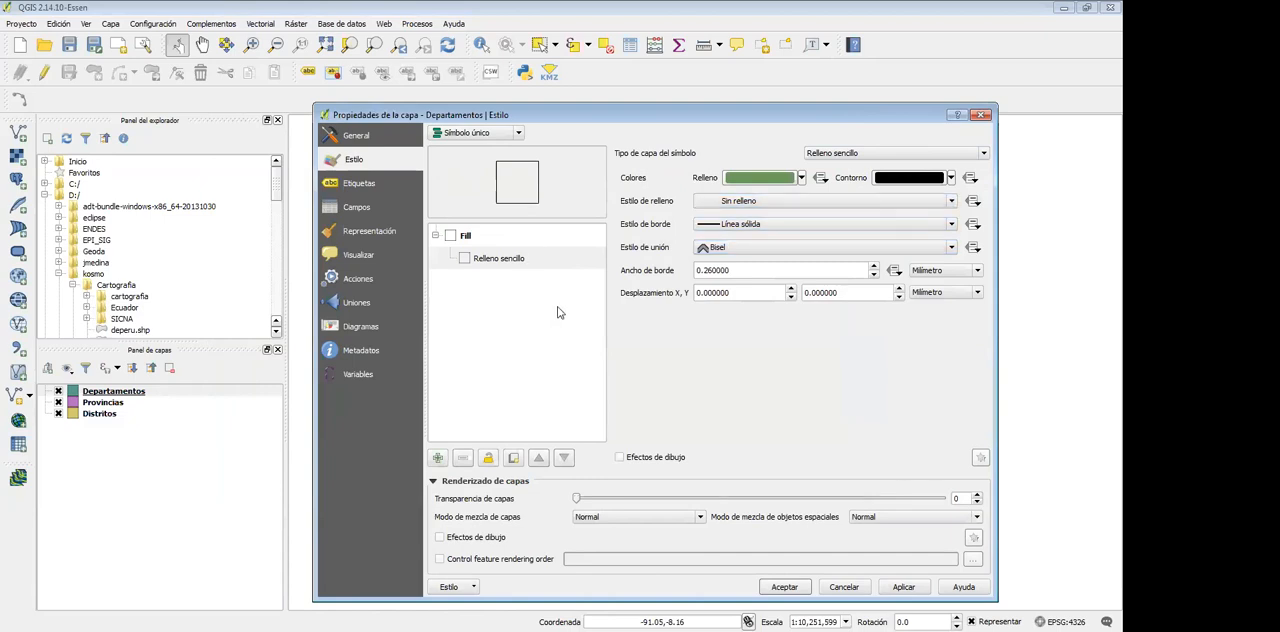
{"action": "left_click", "coordinate": [951, 178]}
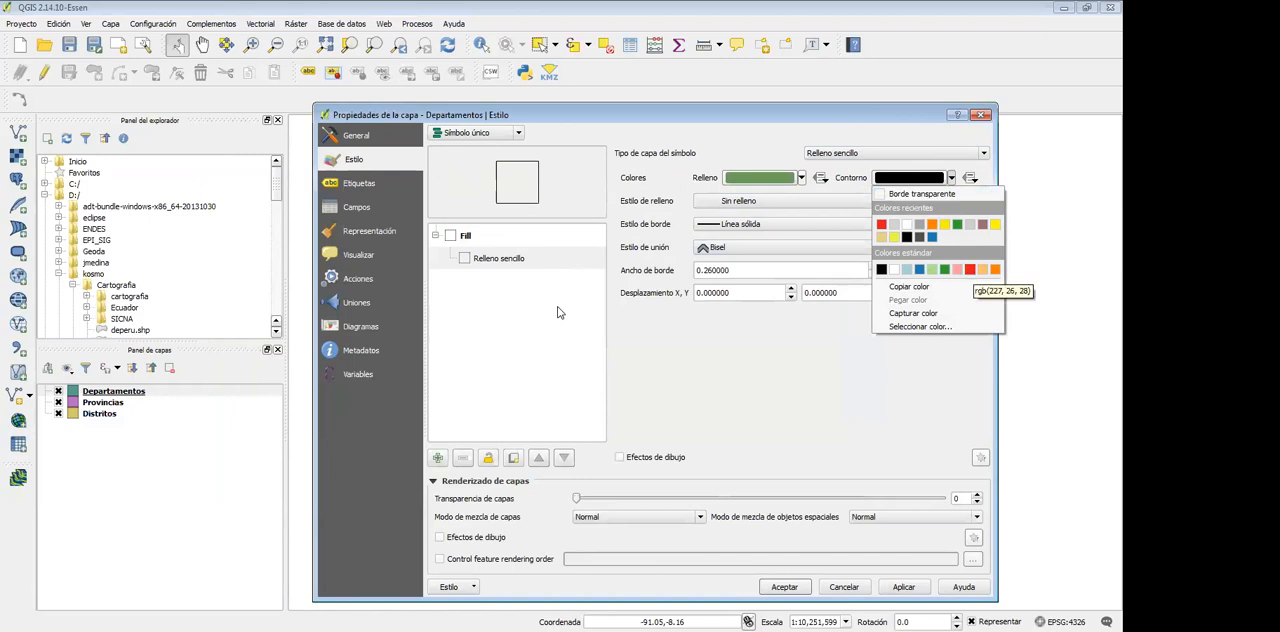
{"action": "left_click", "coordinate": [969, 269]}
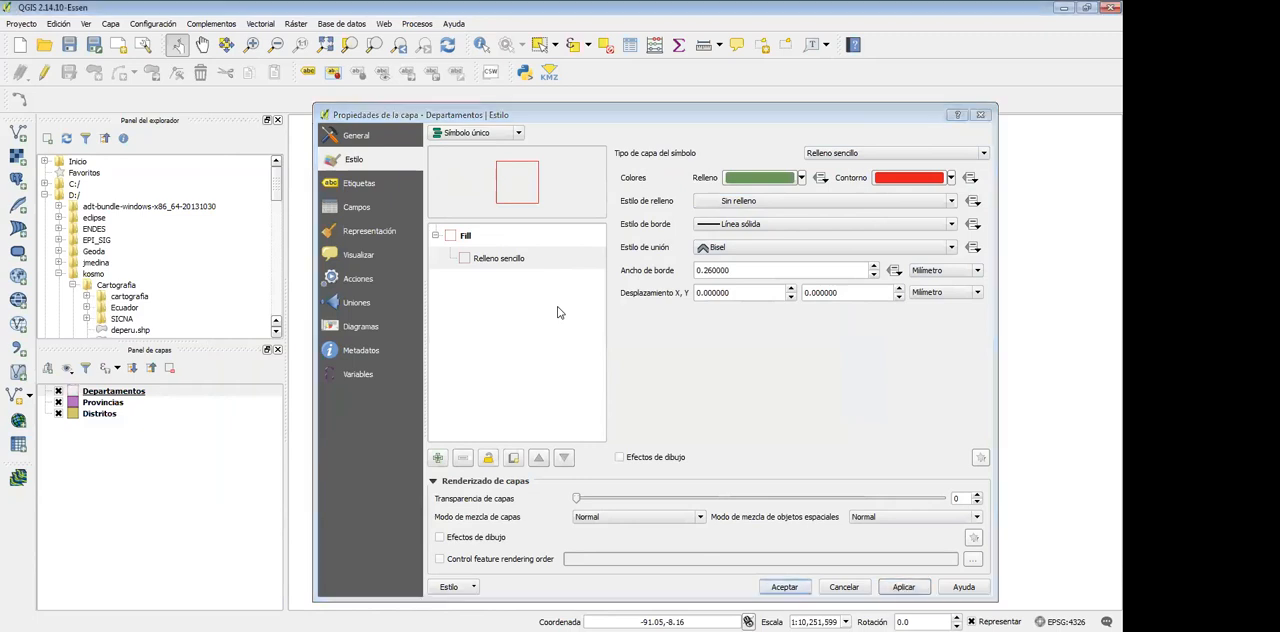
{"action": "key", "text": "Return"}
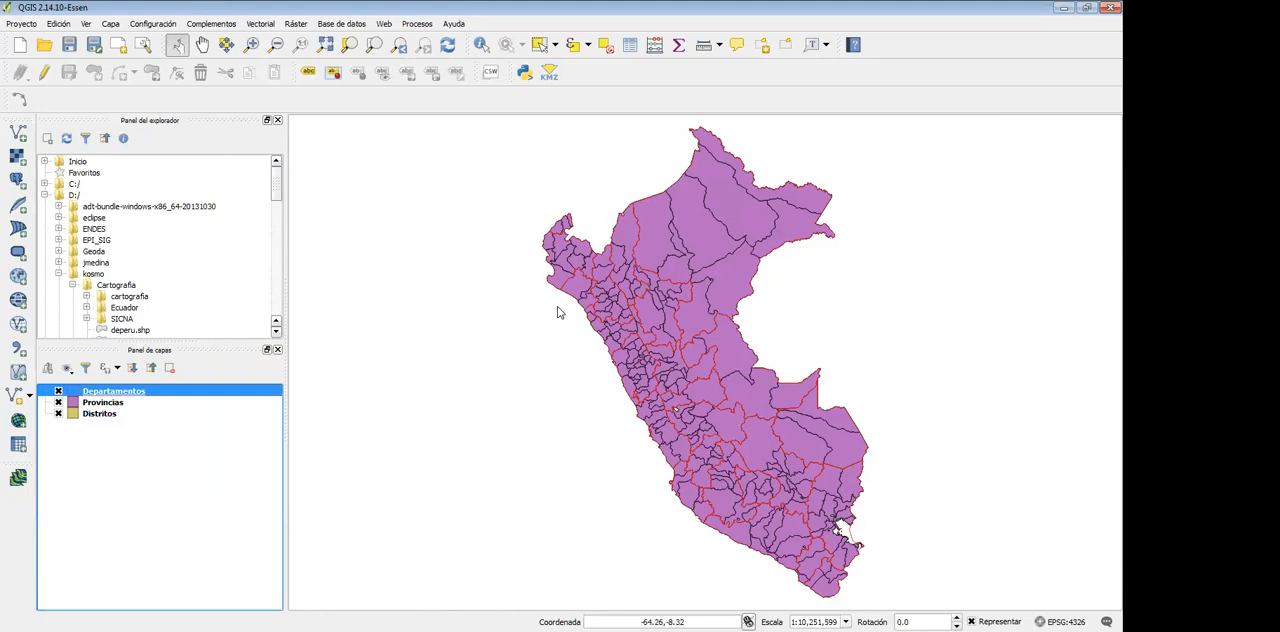
Set the fill style of the Provincias layer's Relleno sencillo symbol to Sin relleno
{"action": "left_click", "coordinate": [251, 44]}
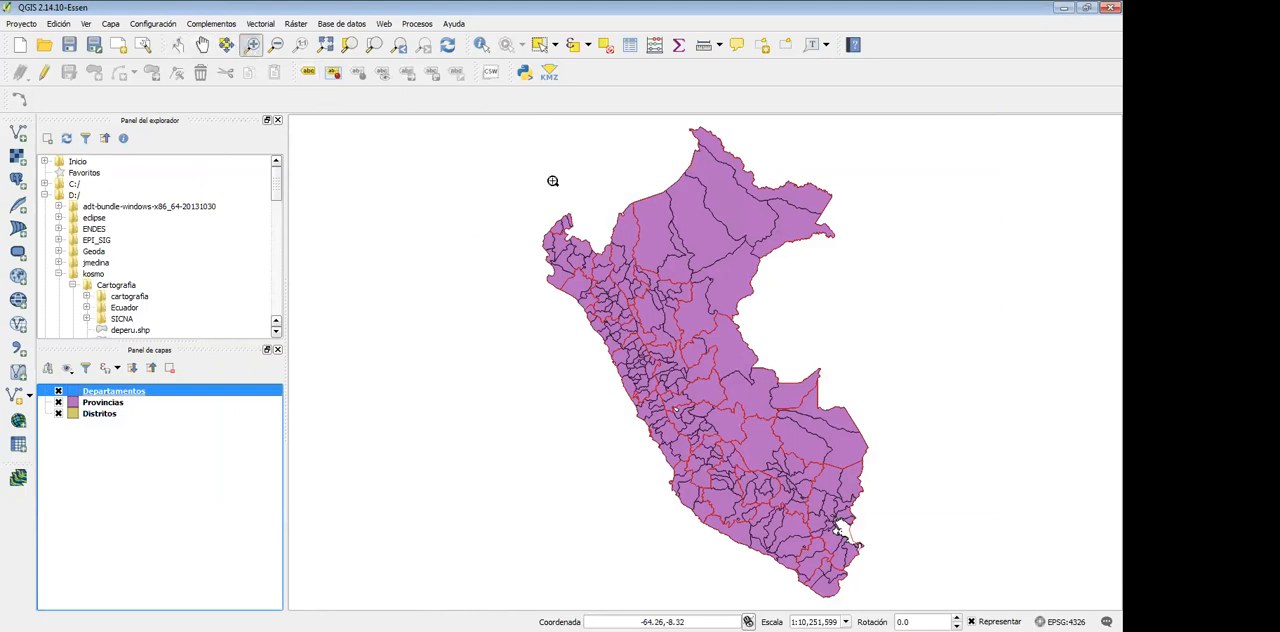
{"action": "left_click", "coordinate": [510, 167]}
{"action": "left_click_drag", "start_coordinate": [510, 167], "coordinate": [558, 313]}
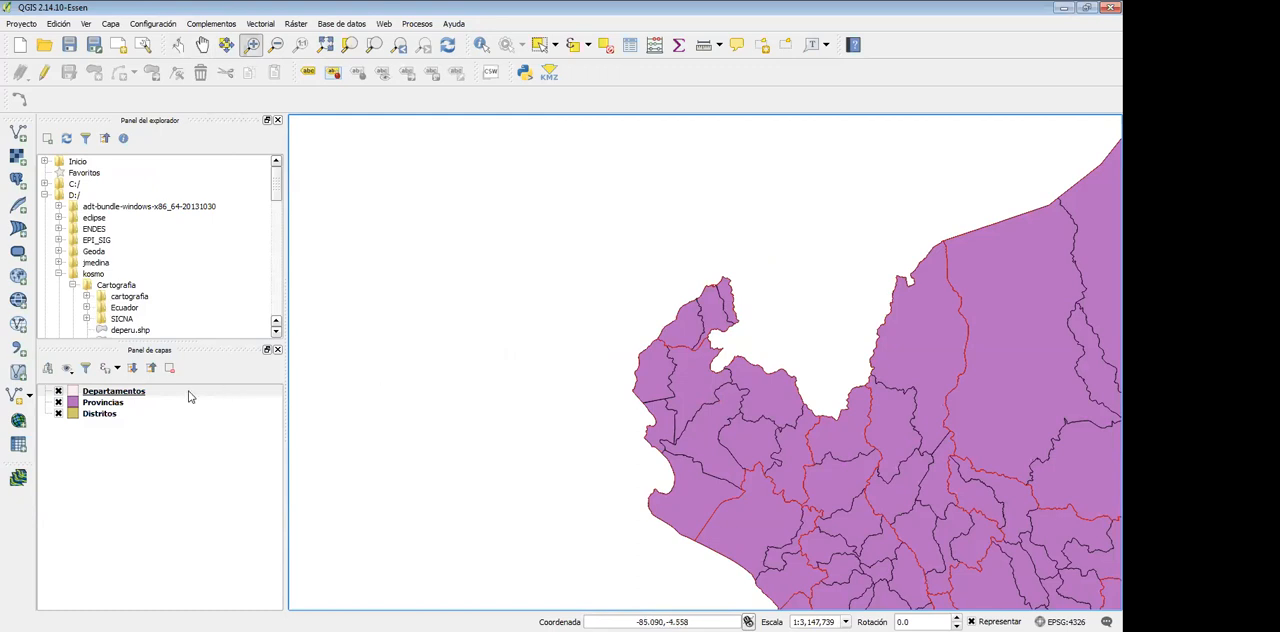
{"action": "left_click", "coordinate": [104, 401]}
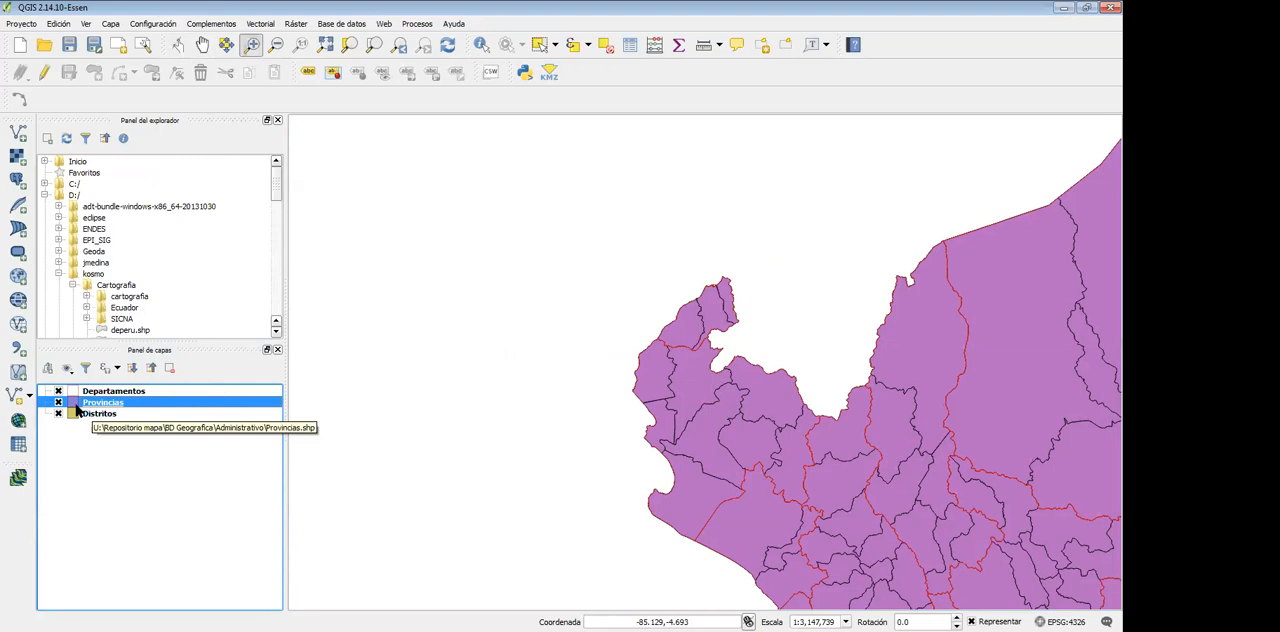
{"action": "right_click", "coordinate": [76, 404]}
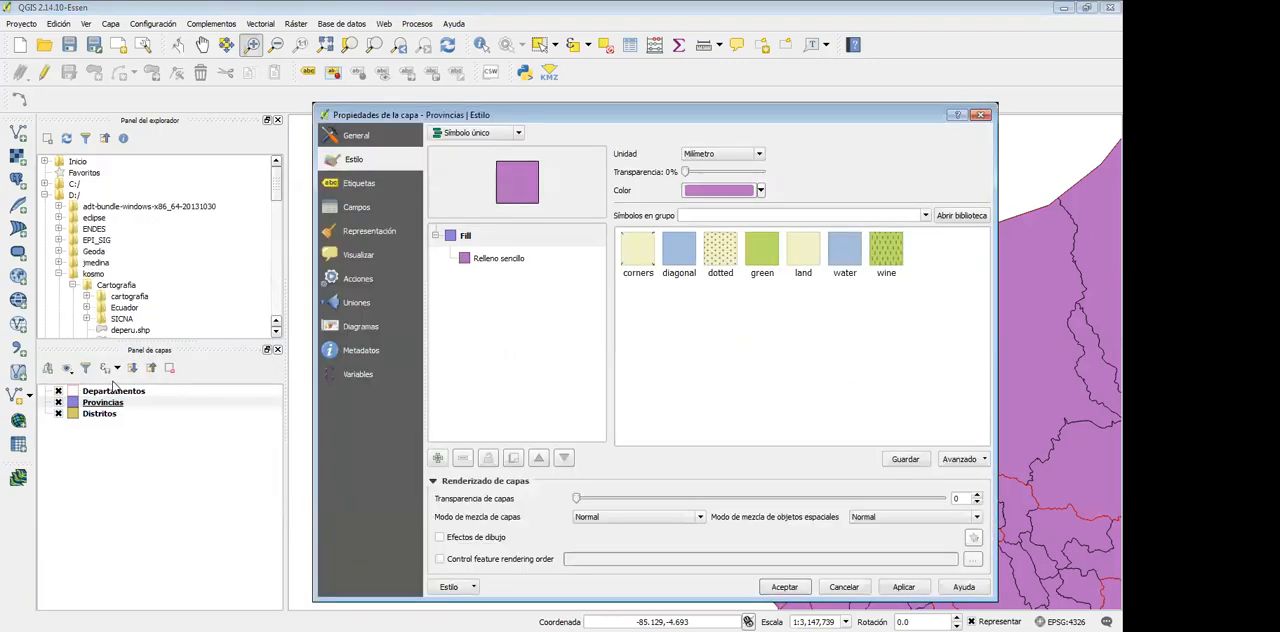
{"action": "left_click", "coordinate": [494, 260]}
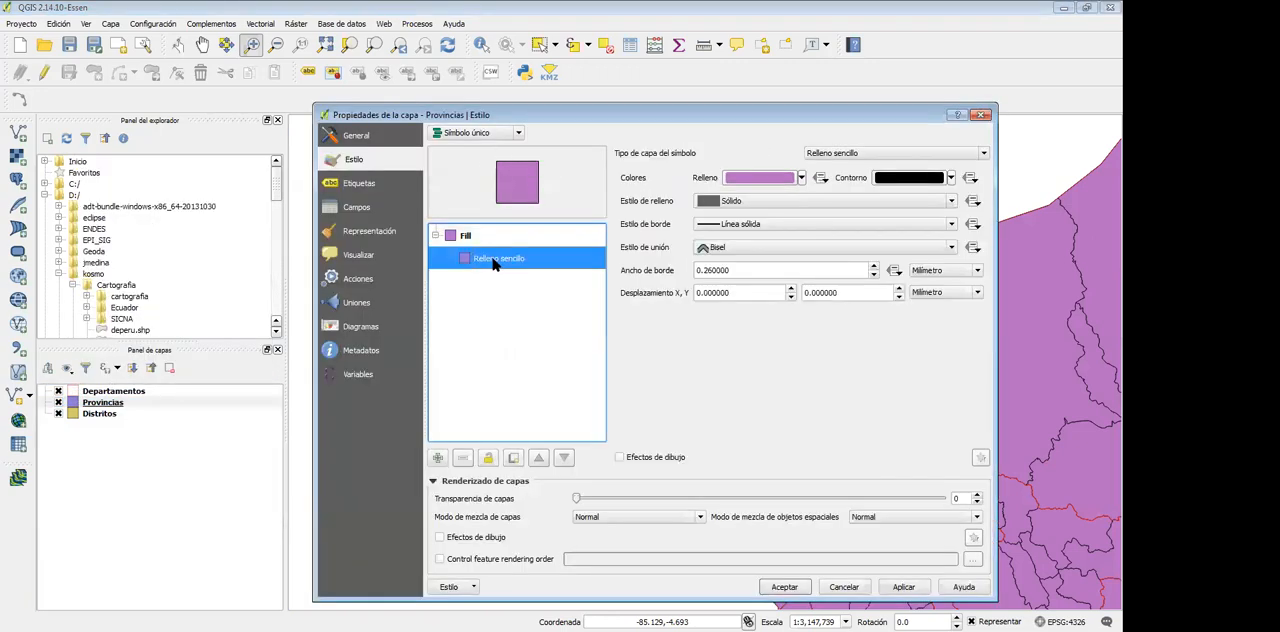
{"action": "left_click", "coordinate": [826, 201]}
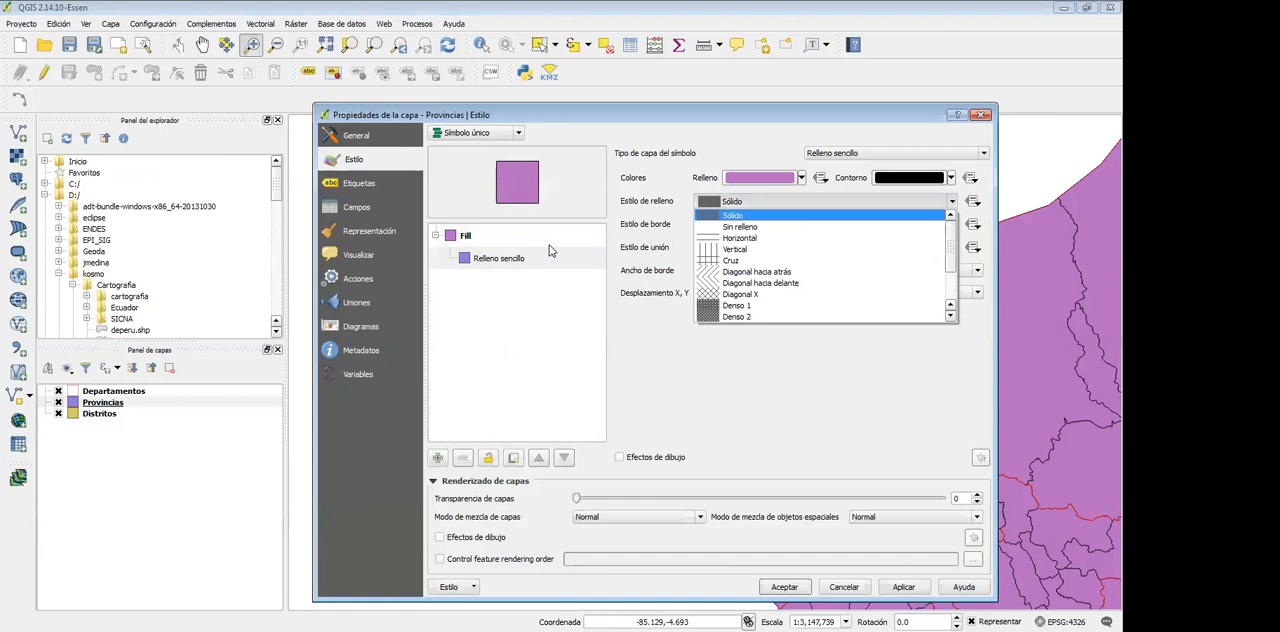
{"action": "key", "text": "Return"}
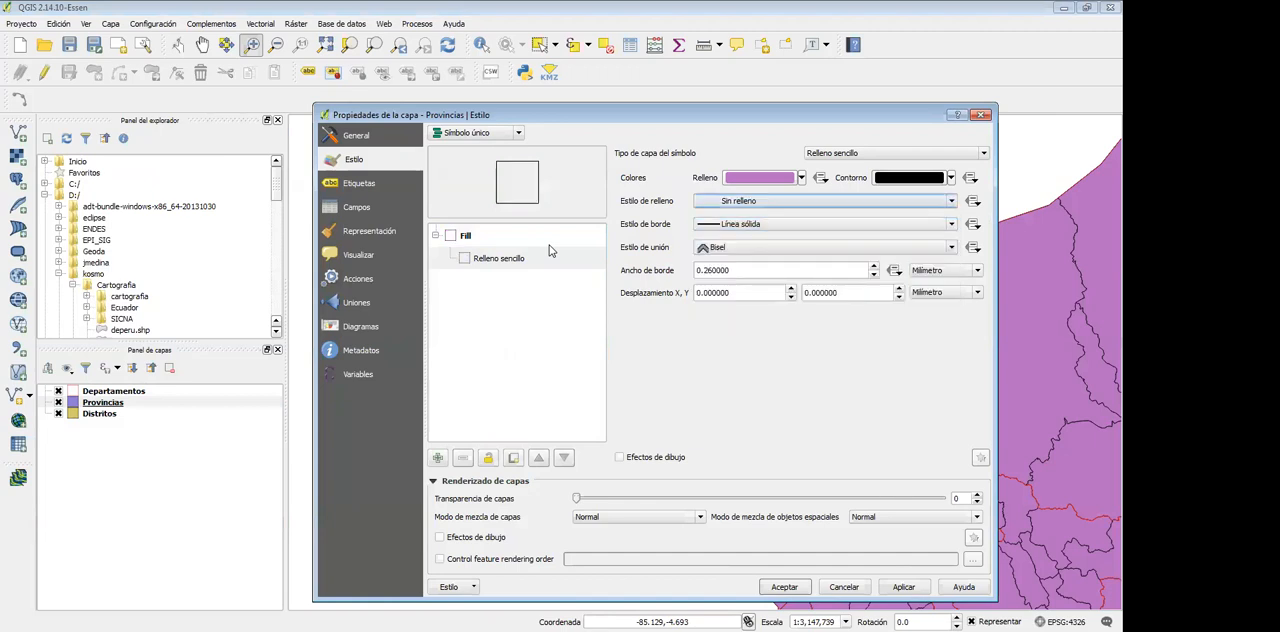
Try yellow and orange as outline colours for the Provincias layer, applying each to the map
{"action": "left_click_drag", "start_coordinate": [850, 115], "coordinate": [615, 110]}
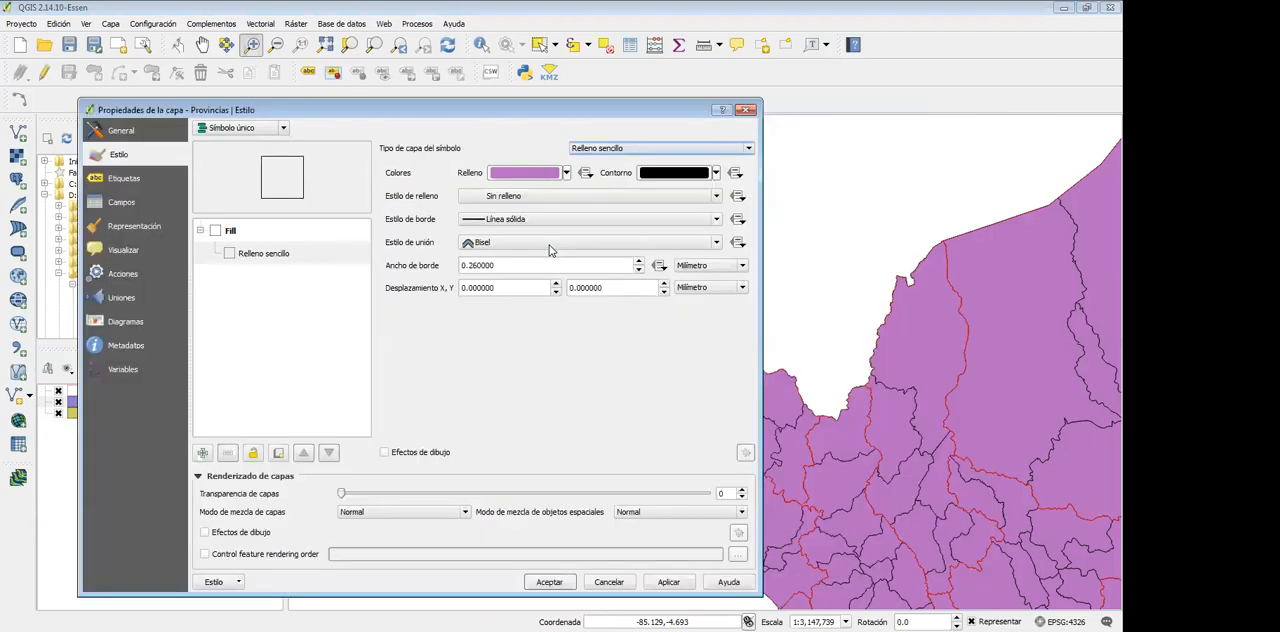
{"action": "left_click", "coordinate": [716, 172]}
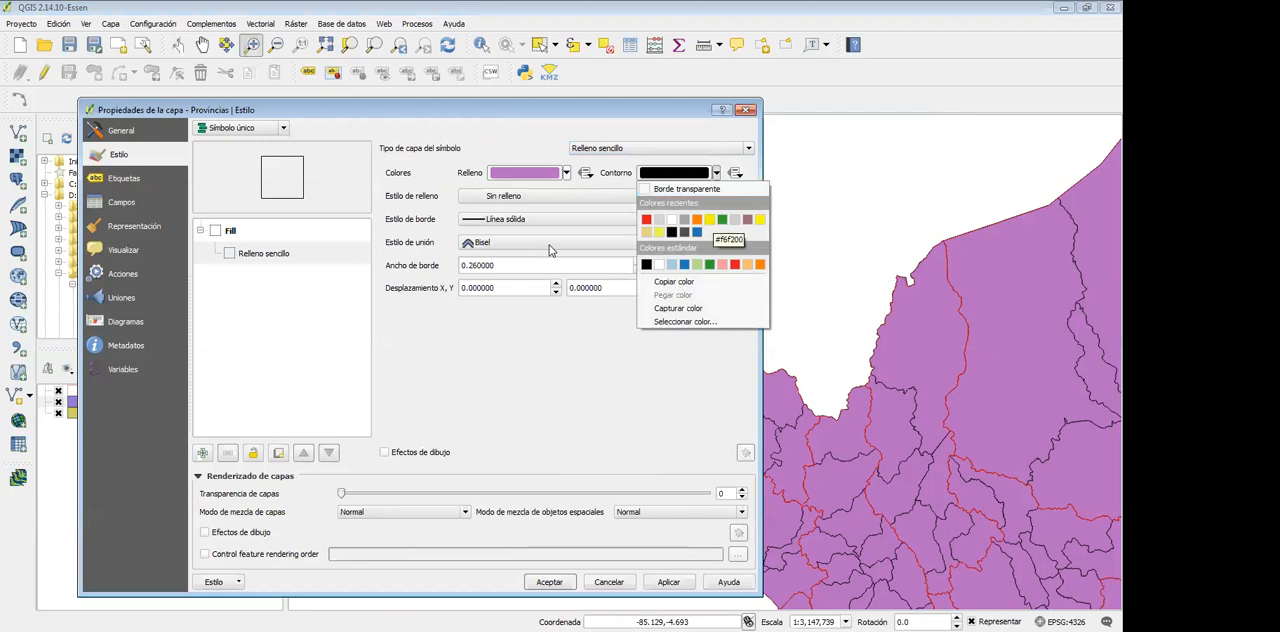
{"action": "left_click", "coordinate": [709, 219]}
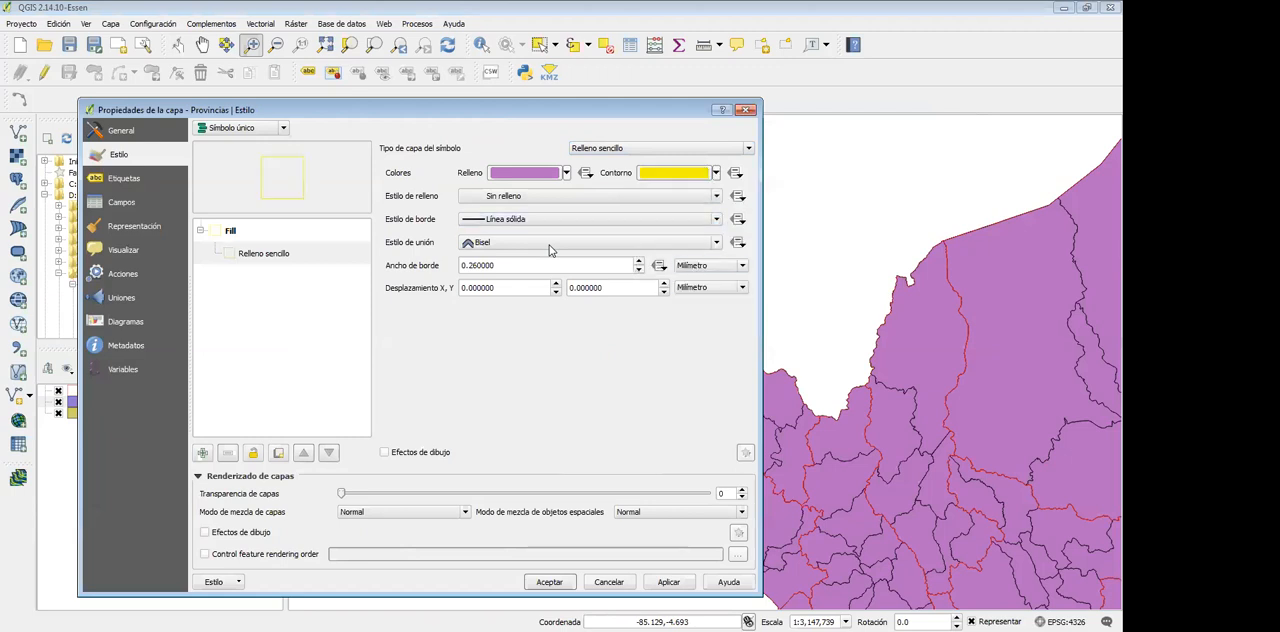
{"action": "left_click", "coordinate": [669, 582]}
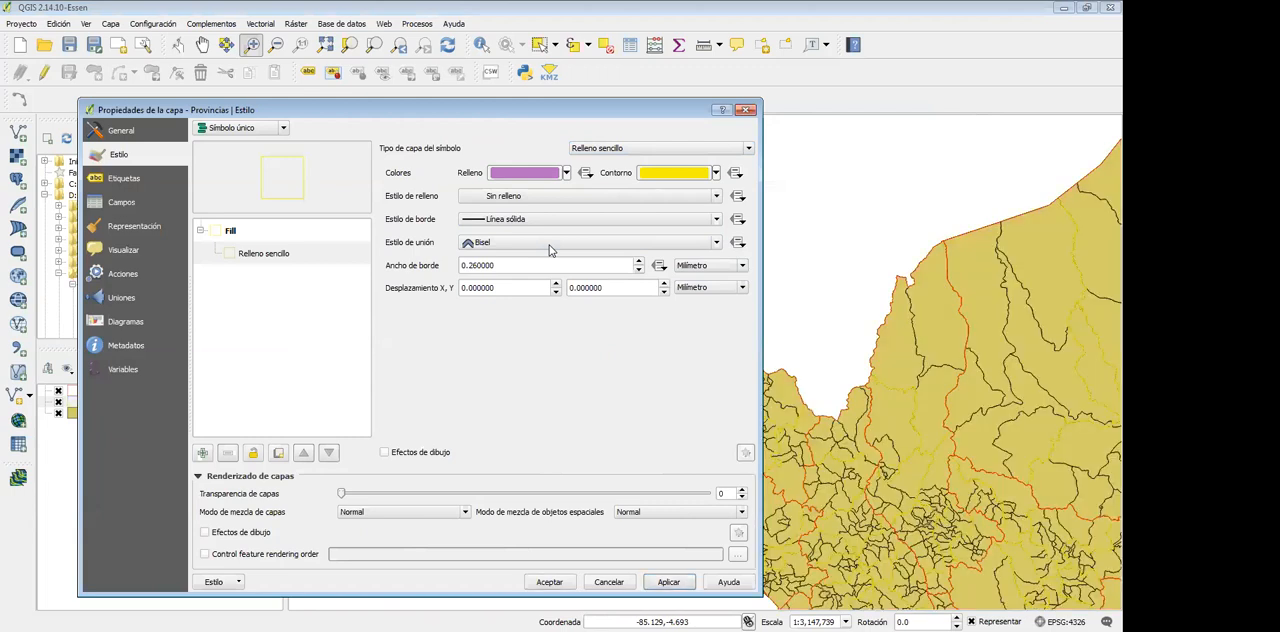
{"action": "left_click", "coordinate": [716, 172]}
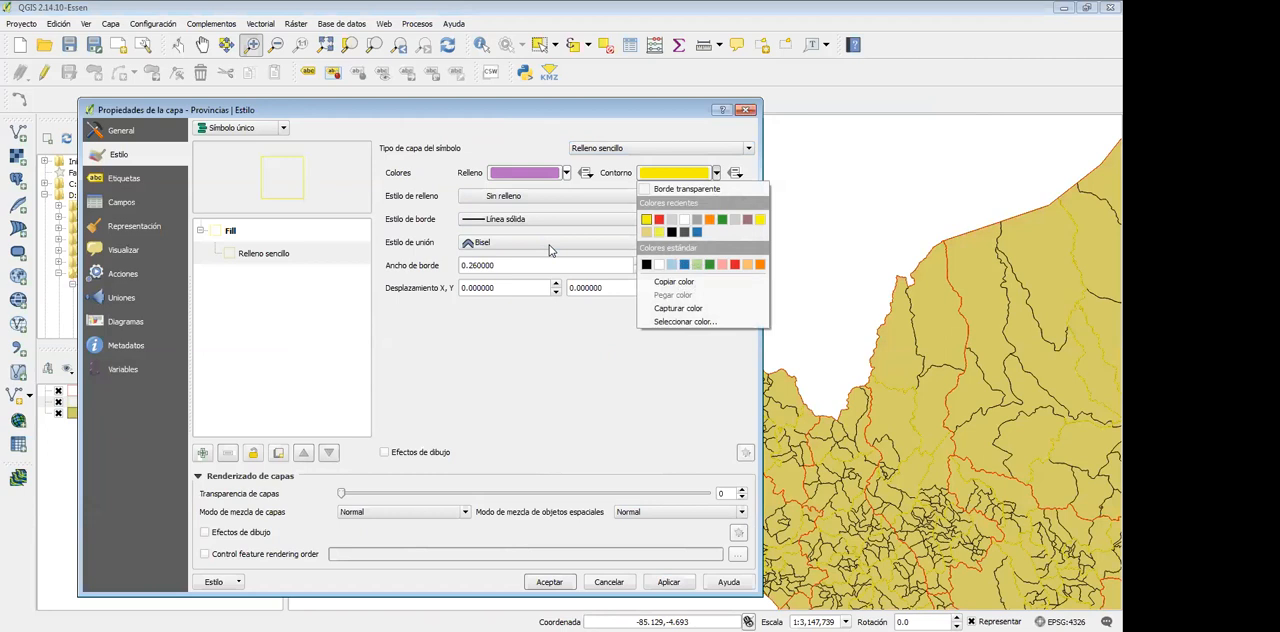
{"action": "left_click", "coordinate": [709, 219]}
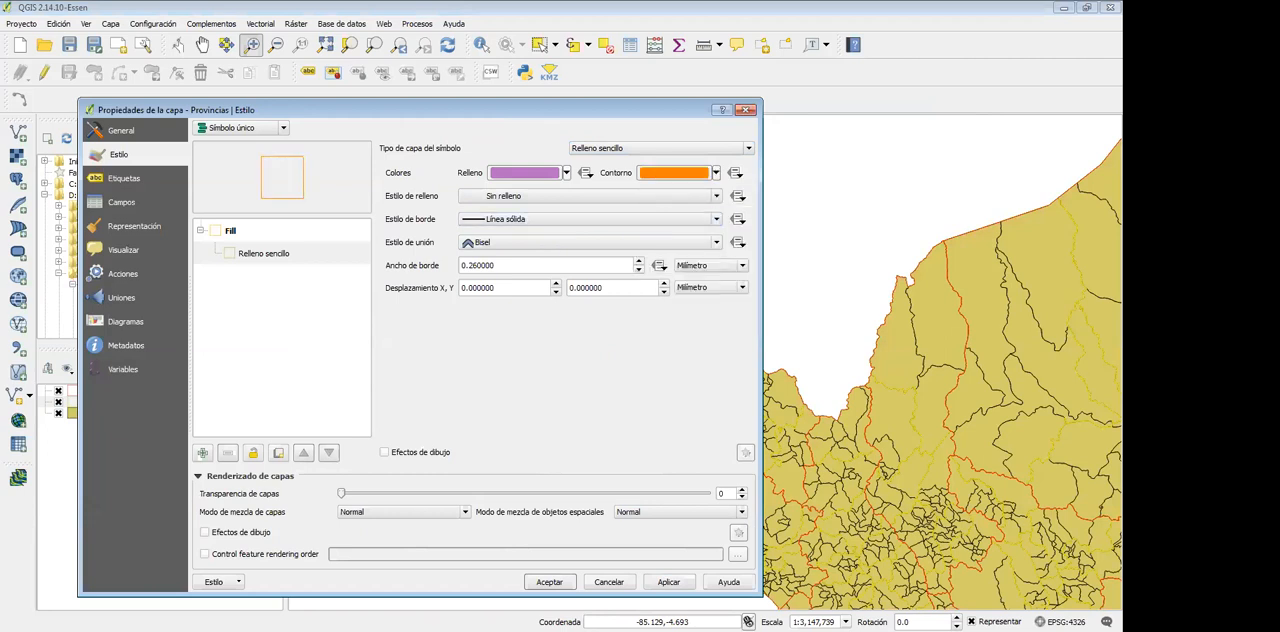
{"action": "left_click", "coordinate": [669, 582]}
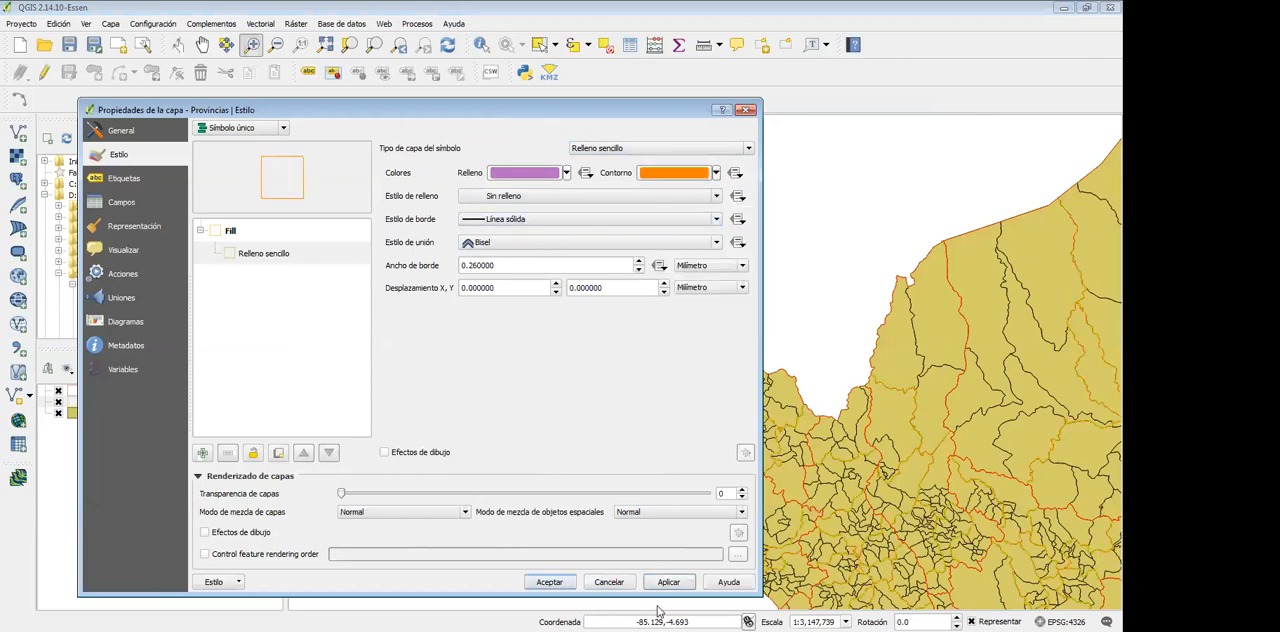
Set the outline colour of the Provincias layer to green and accept the style changes
{"action": "left_click", "coordinate": [716, 173]}
{"action": "left_click", "coordinate": [722, 220]}
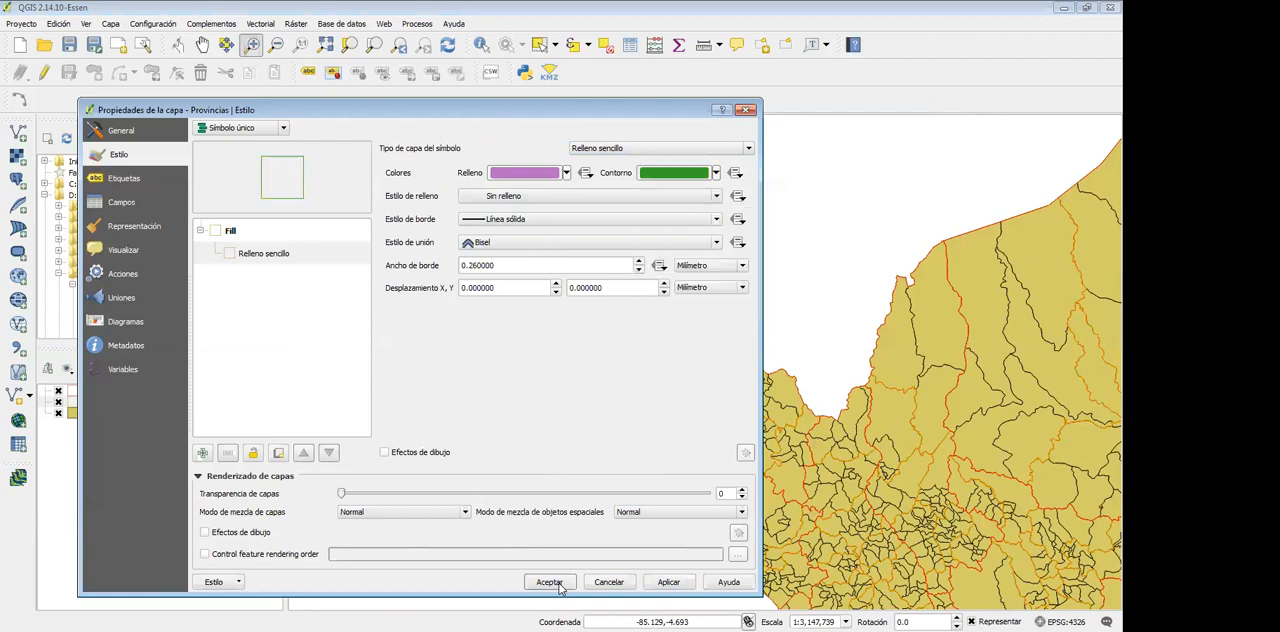
{"action": "left_click", "coordinate": [669, 582]}
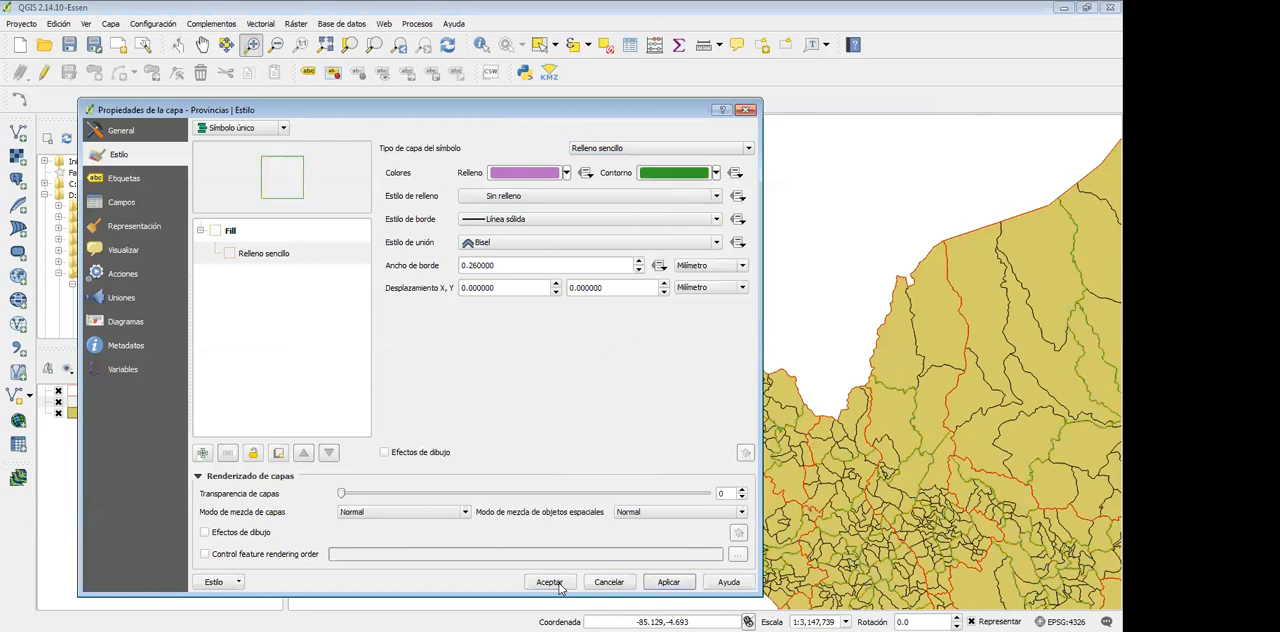
{"action": "left_click", "coordinate": [549, 582]}
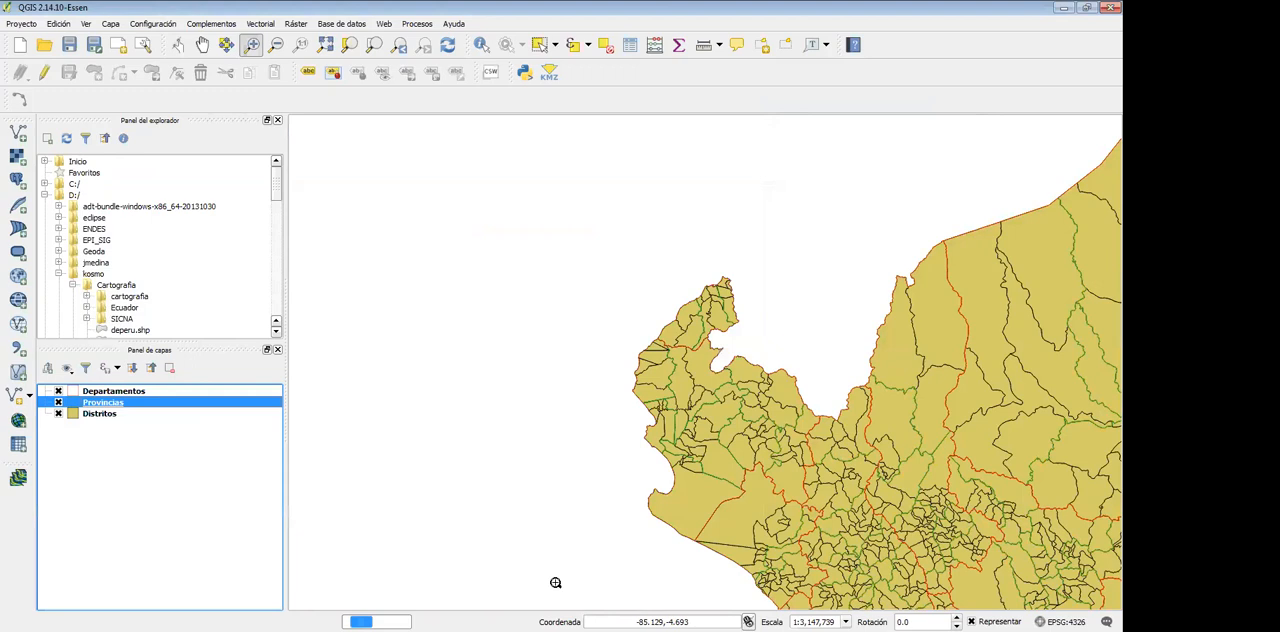
Set the border style of the Distritos layer's Relleno sencillo symbol to Línea de puntos and accept the style
{"action": "mouse_move", "coordinate": [596, 226]}
{"action": "left_mouse_down"}
{"action": "mouse_move", "coordinate": [611, 340]}
{"action": "mouse_move", "coordinate": [752, 371]}
{"action": "left_mouse_up"}
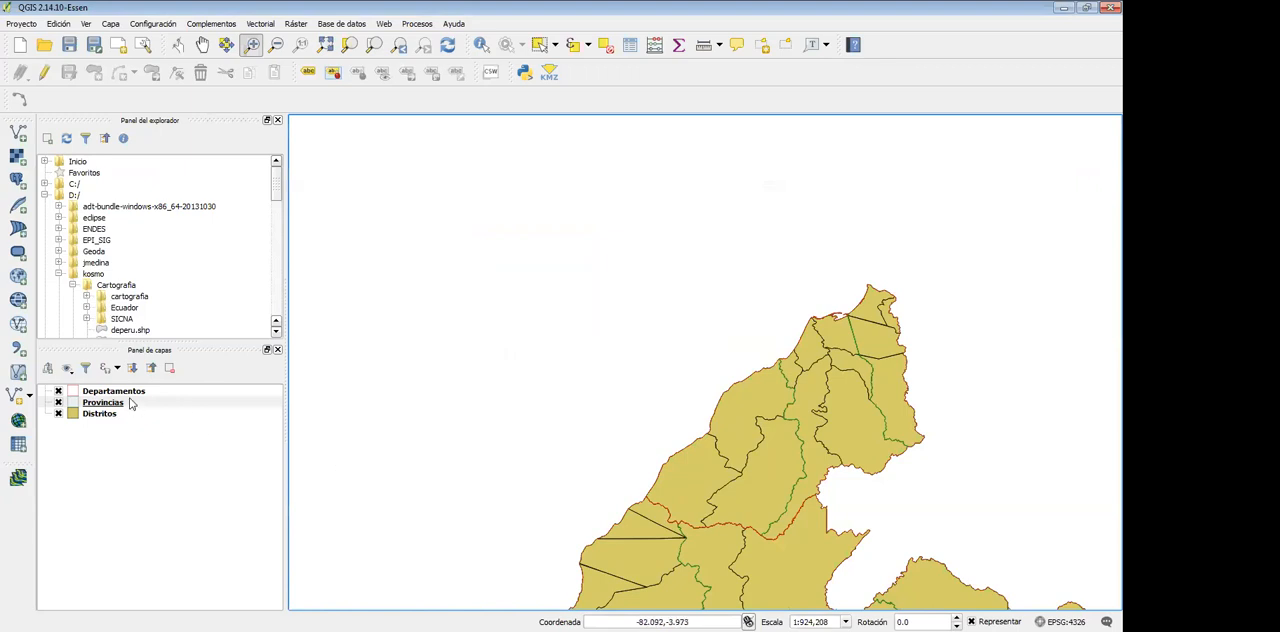
{"action": "left_click", "coordinate": [120, 393]}
{"action": "right_click", "coordinate": [120, 393]}
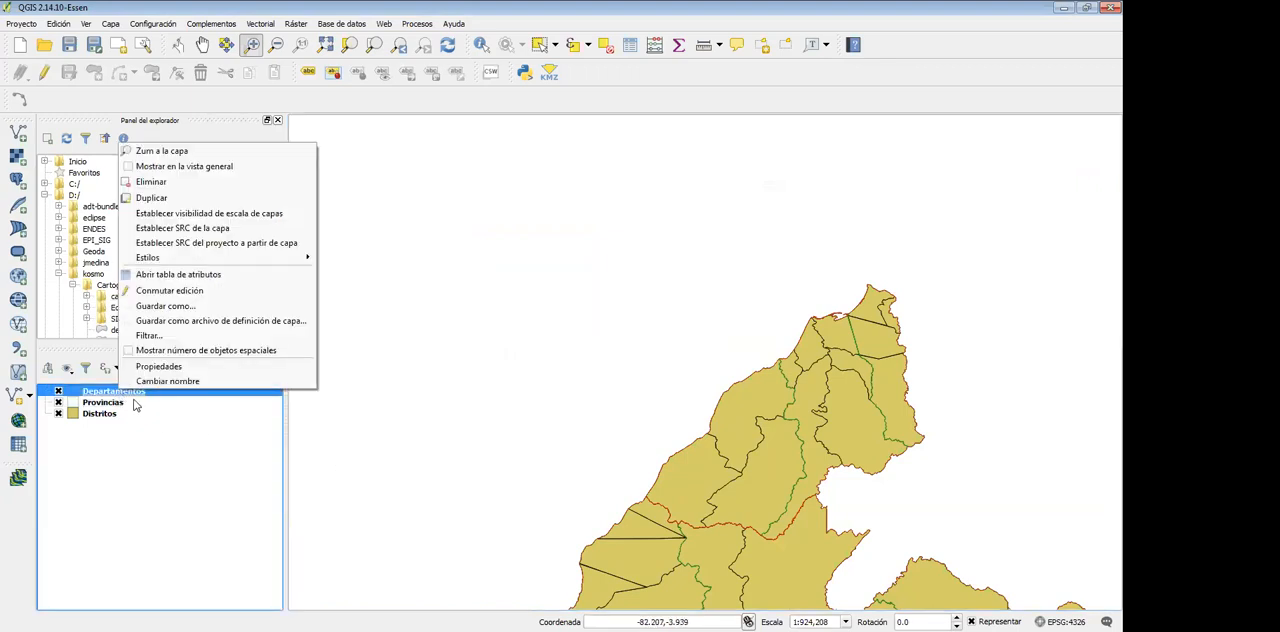
{"action": "left_click", "coordinate": [108, 403]}
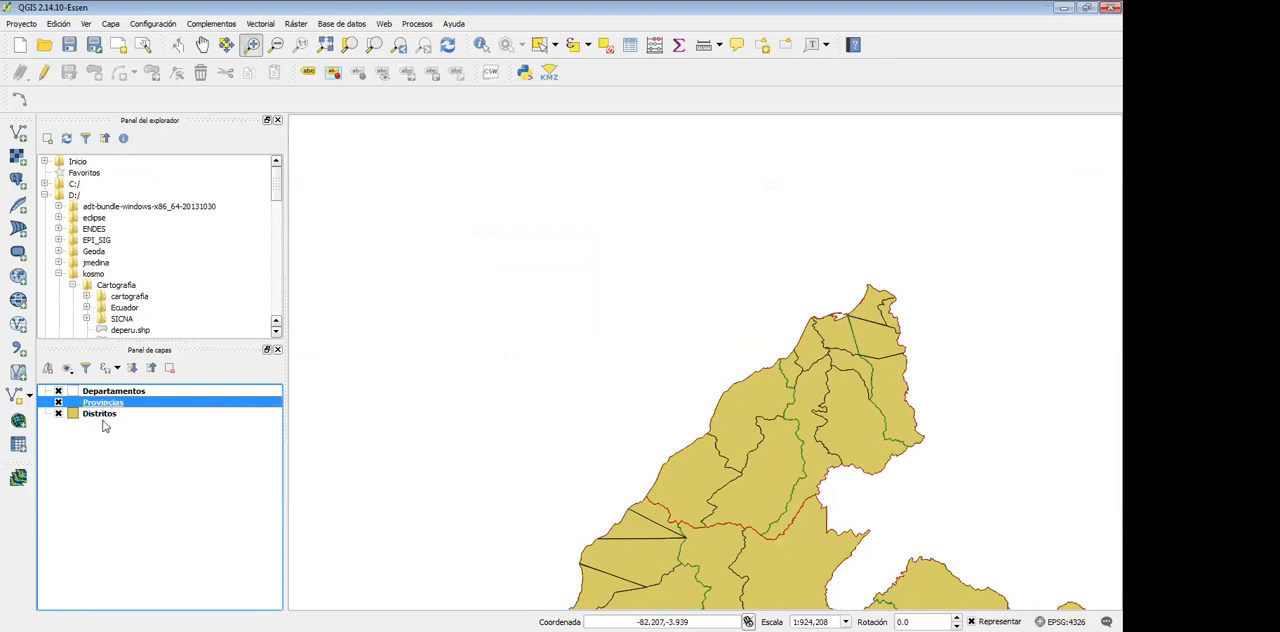
{"action": "left_click", "coordinate": [104, 414]}
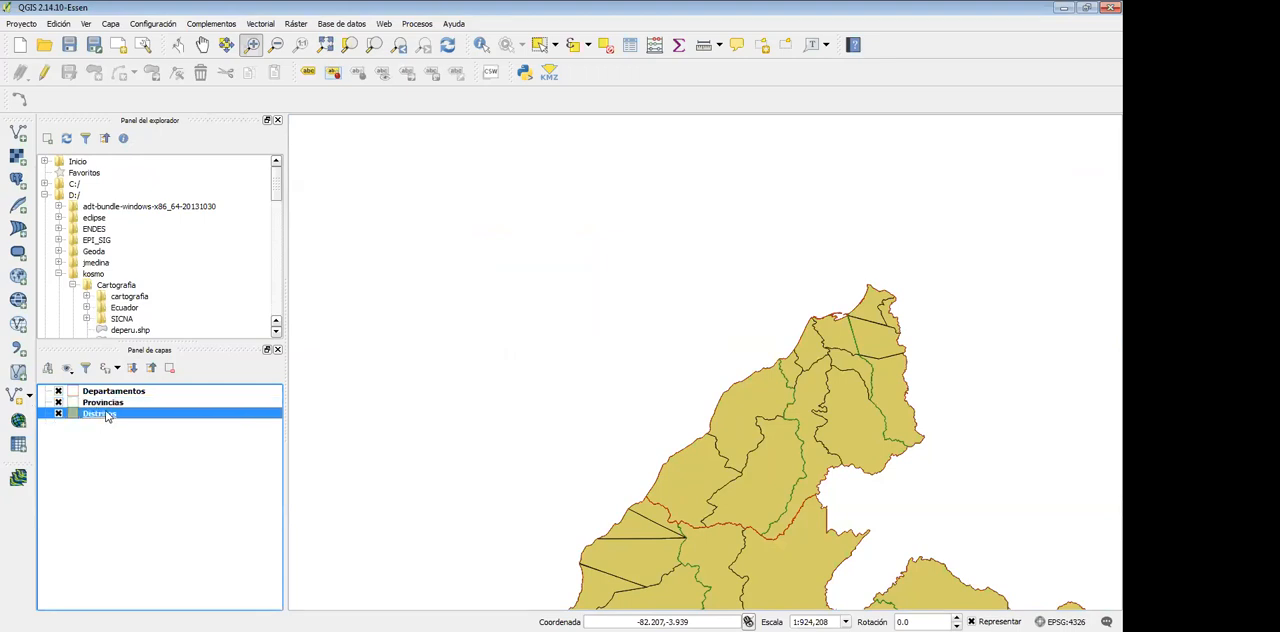
{"action": "double_click", "coordinate": [76, 418]}
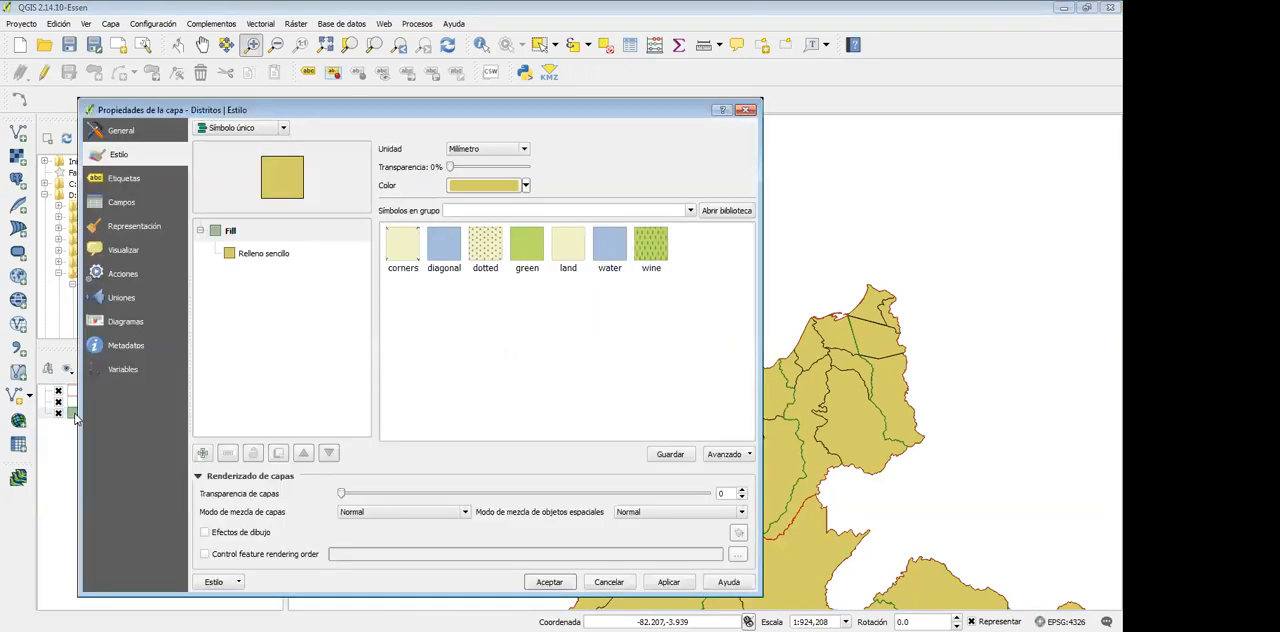
{"action": "left_click", "coordinate": [262, 255]}
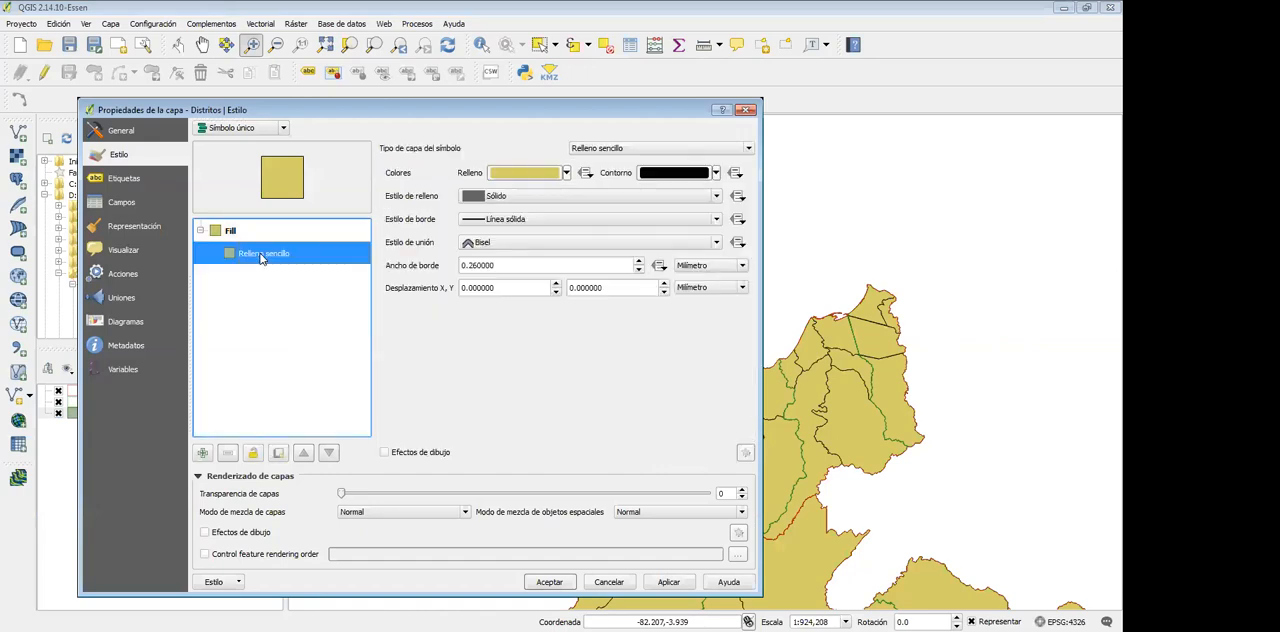
{"action": "left_click", "coordinate": [531, 222]}
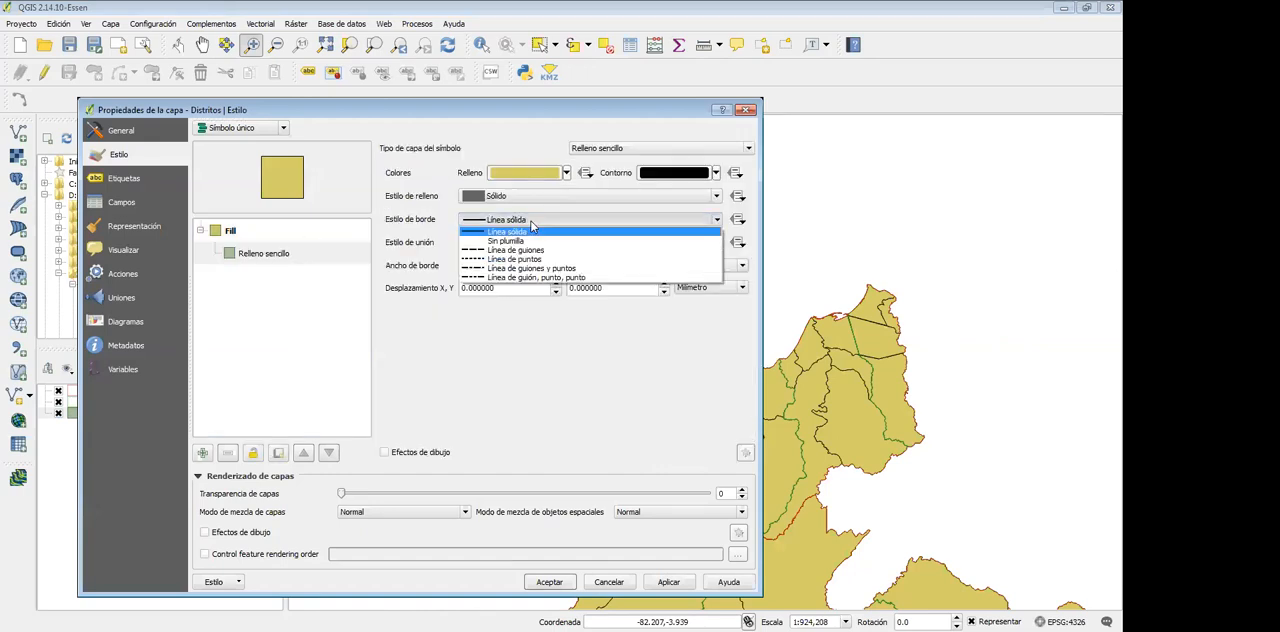
{"action": "left_click", "coordinate": [520, 259]}
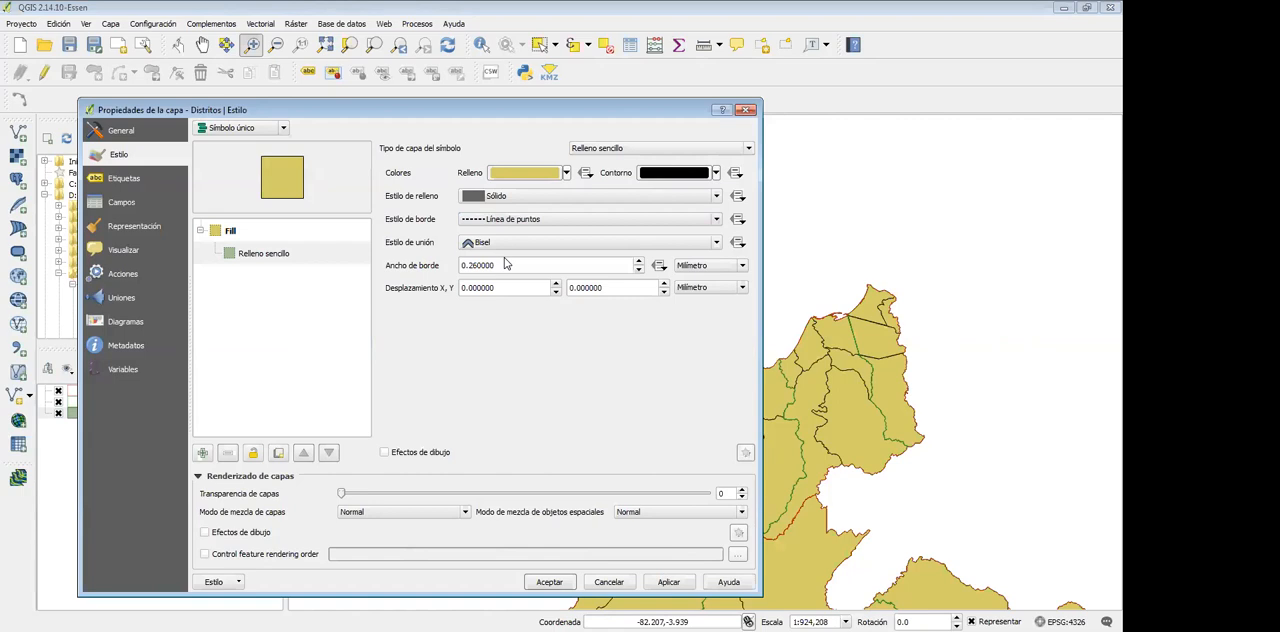
{"action": "left_click", "coordinate": [669, 582]}
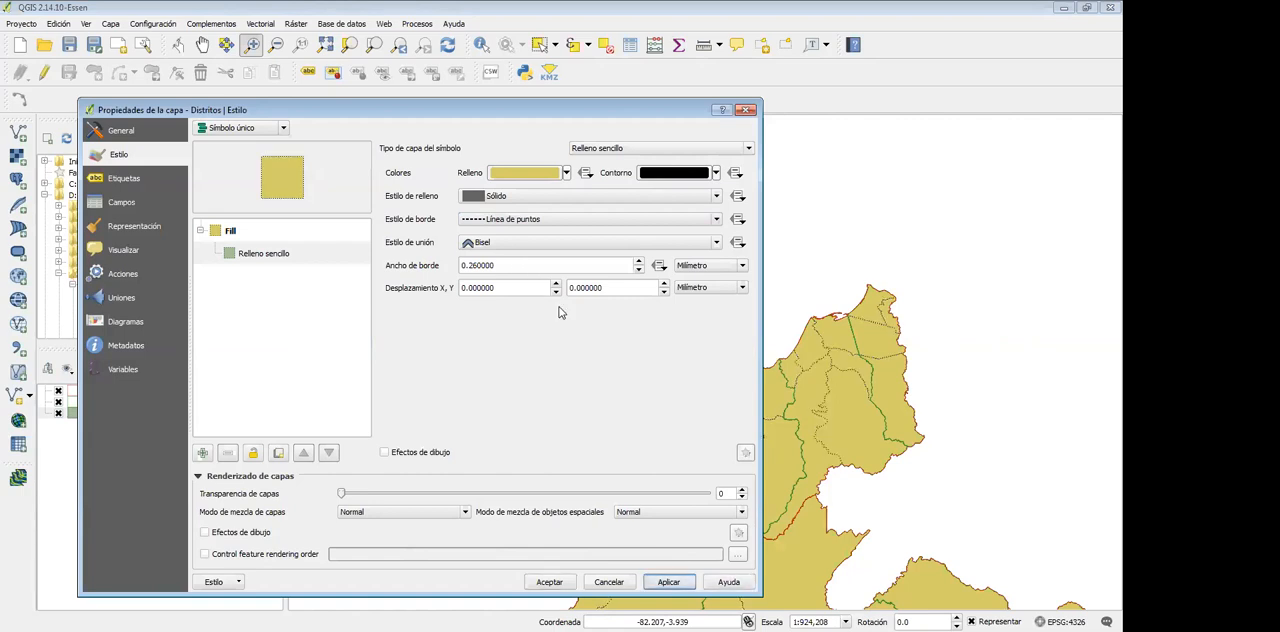
{"action": "left_click", "coordinate": [549, 582]}
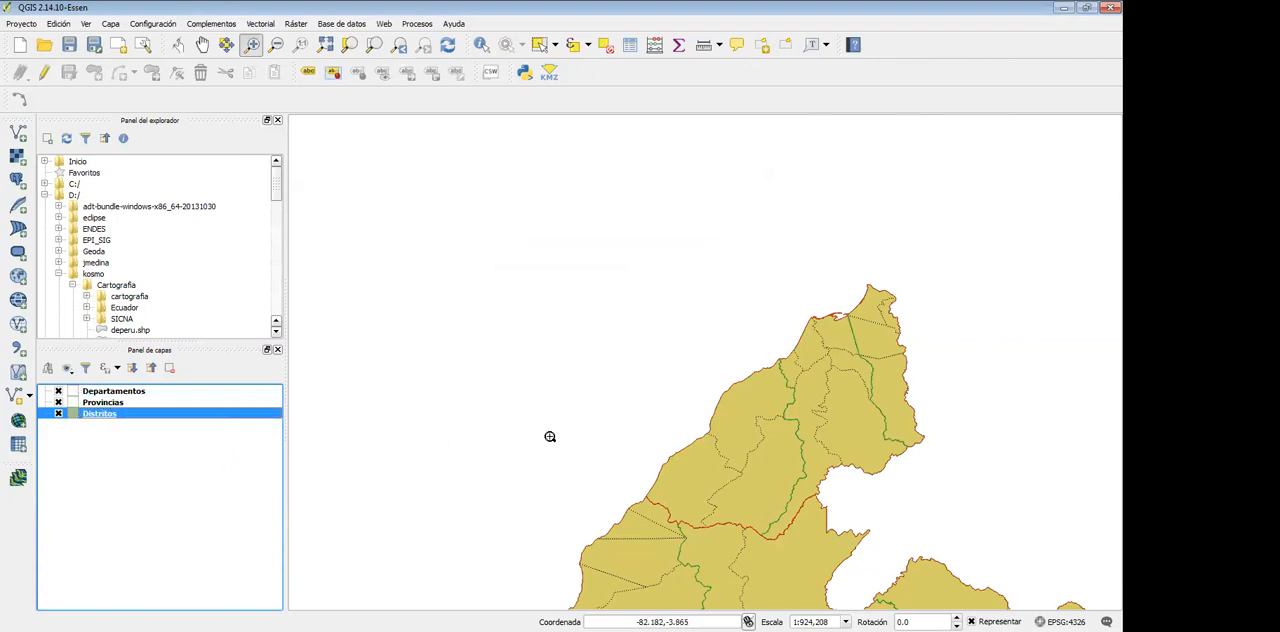
Set the outline colour of the Departamentos layer's Relleno sencillo symbol to black and accept the style
{"action": "left_click", "coordinate": [73, 394]}
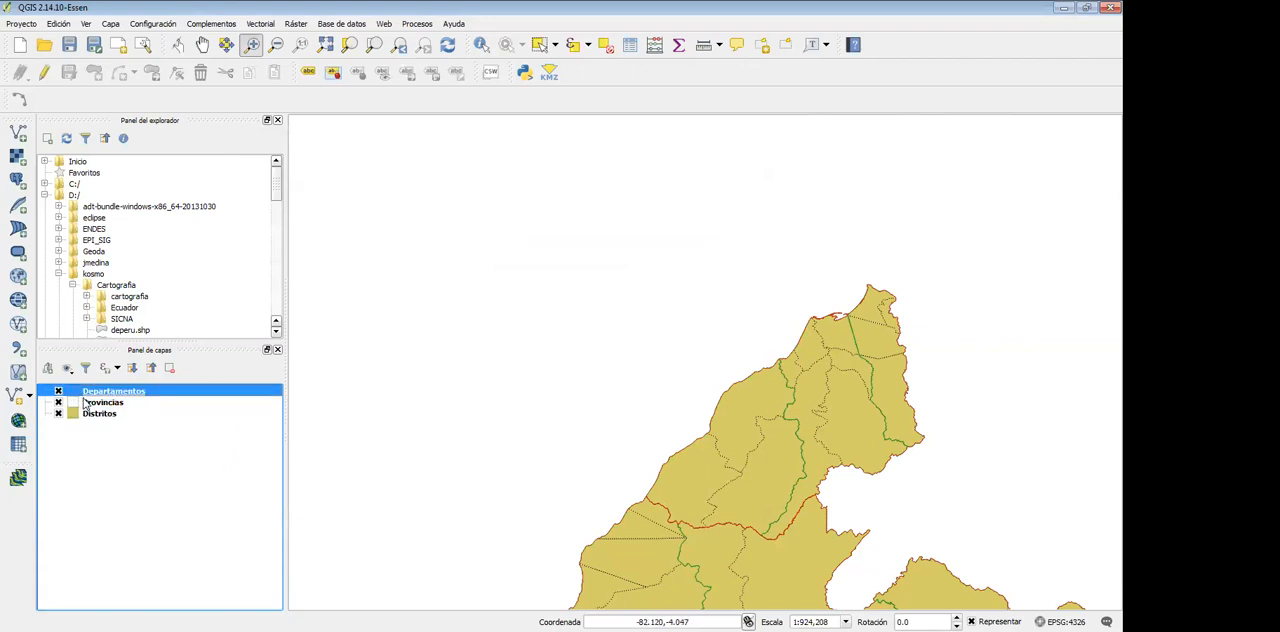
{"action": "double_click", "coordinate": [72, 389]}
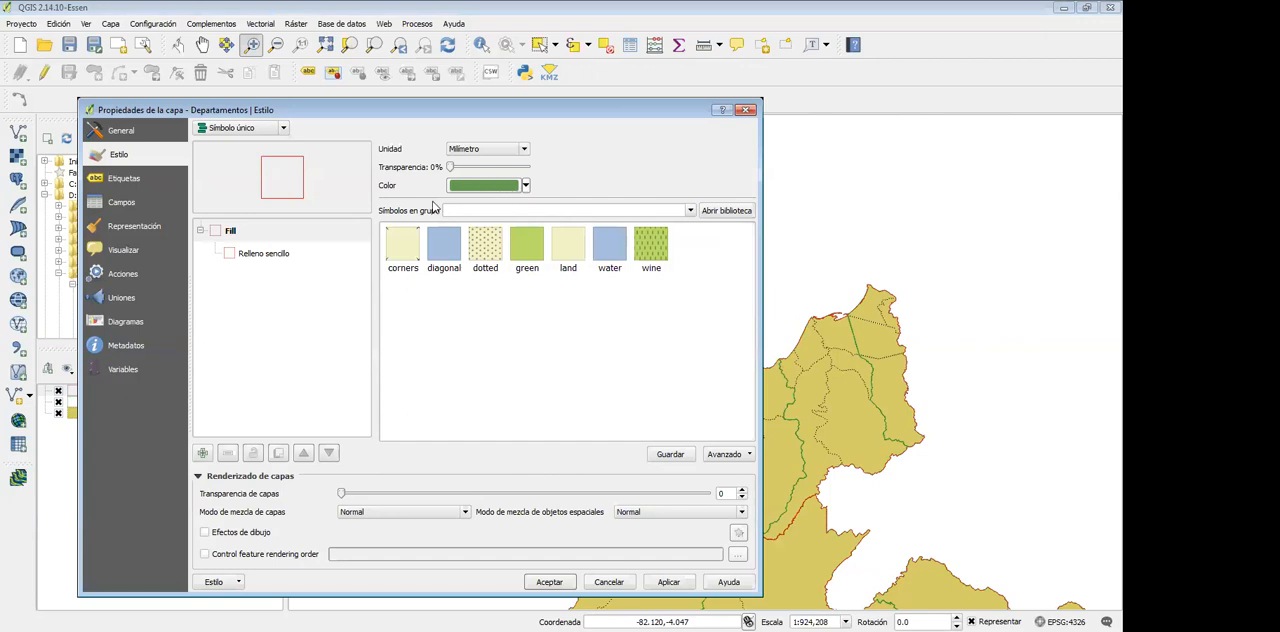
{"action": "left_click", "coordinate": [265, 254]}
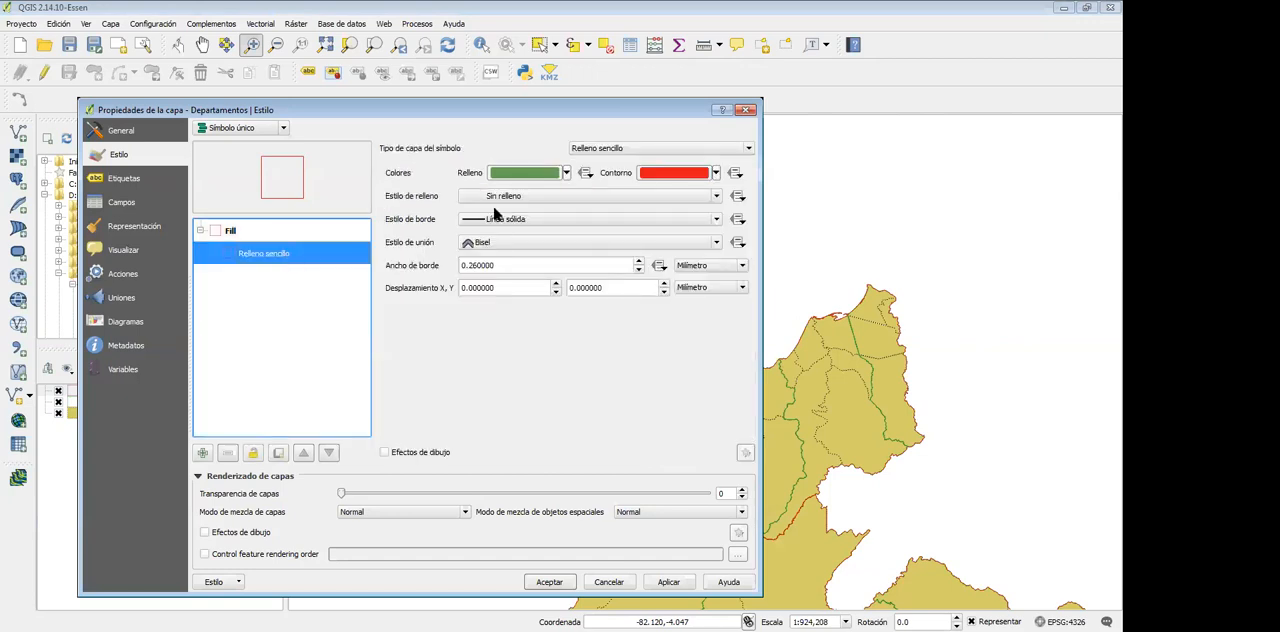
{"action": "left_click", "coordinate": [716, 173]}
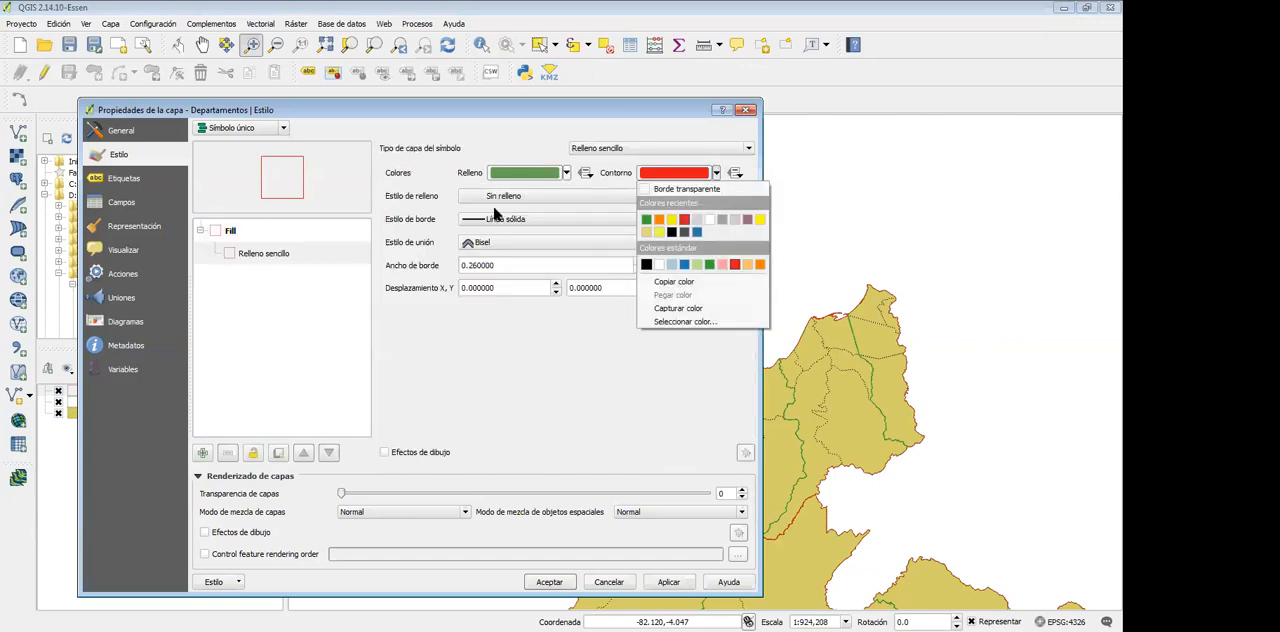
{"action": "left_click", "coordinate": [647, 265]}
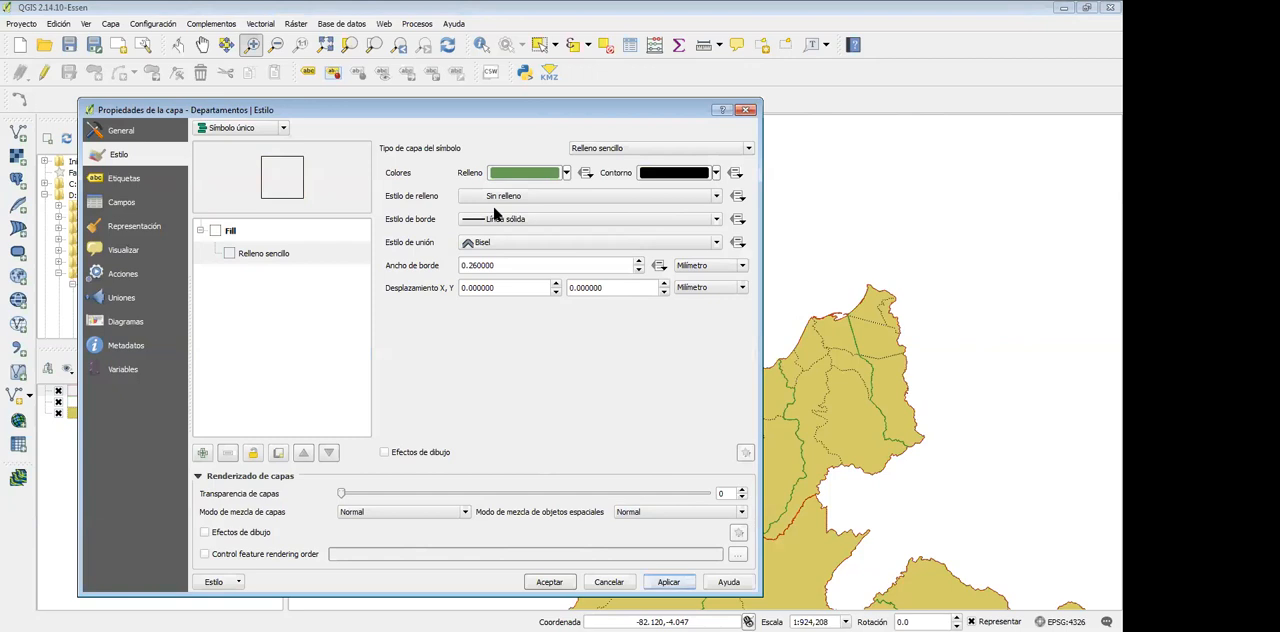
{"action": "left_click", "coordinate": [549, 581]}
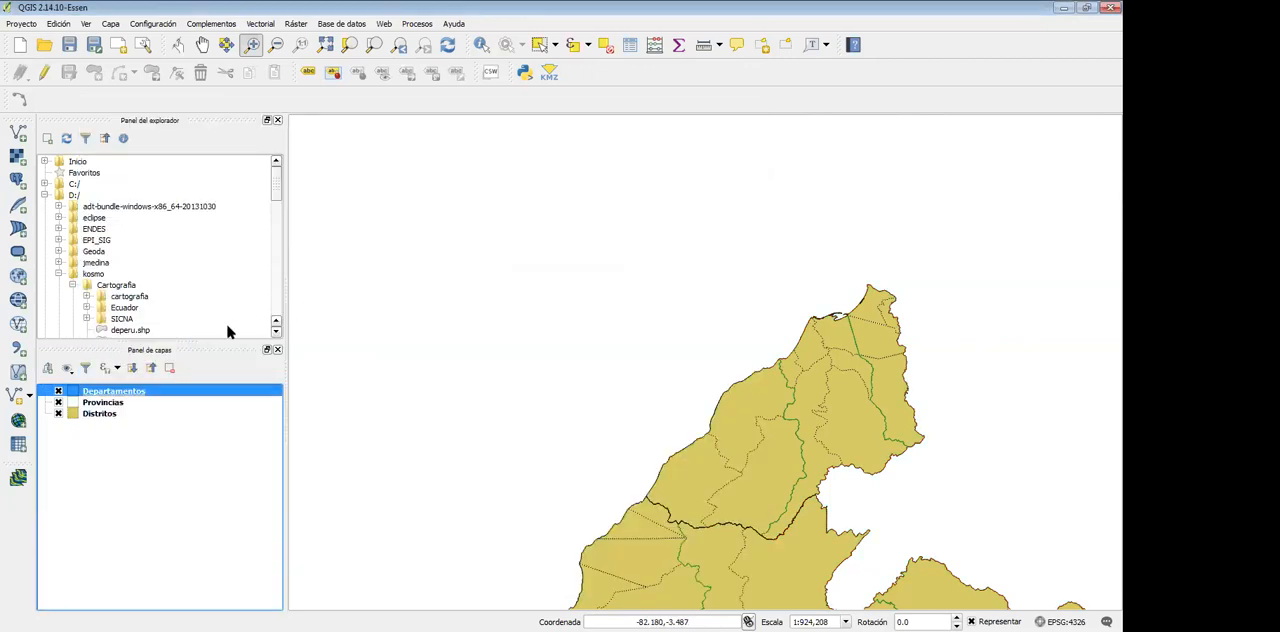
Set the outline colour of the Provincias layer's Relleno sencillo symbol to dark grey #666666 and accept the style
{"action": "left_click", "coordinate": [74, 404]}
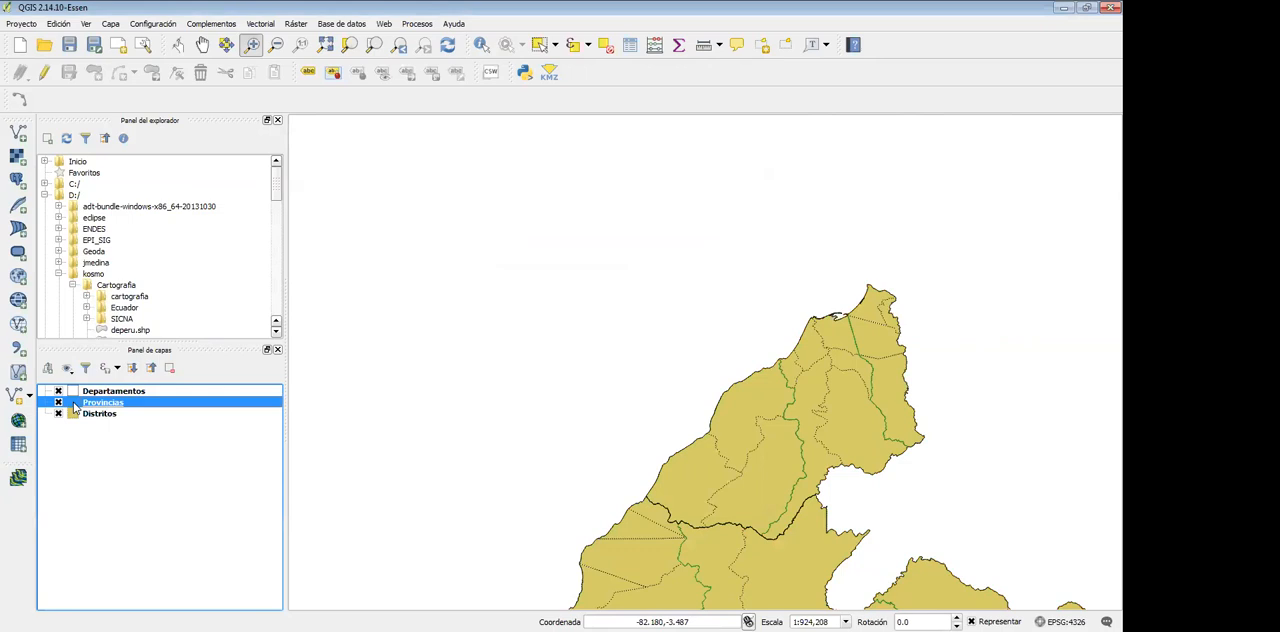
{"action": "double_click", "coordinate": [74, 405]}
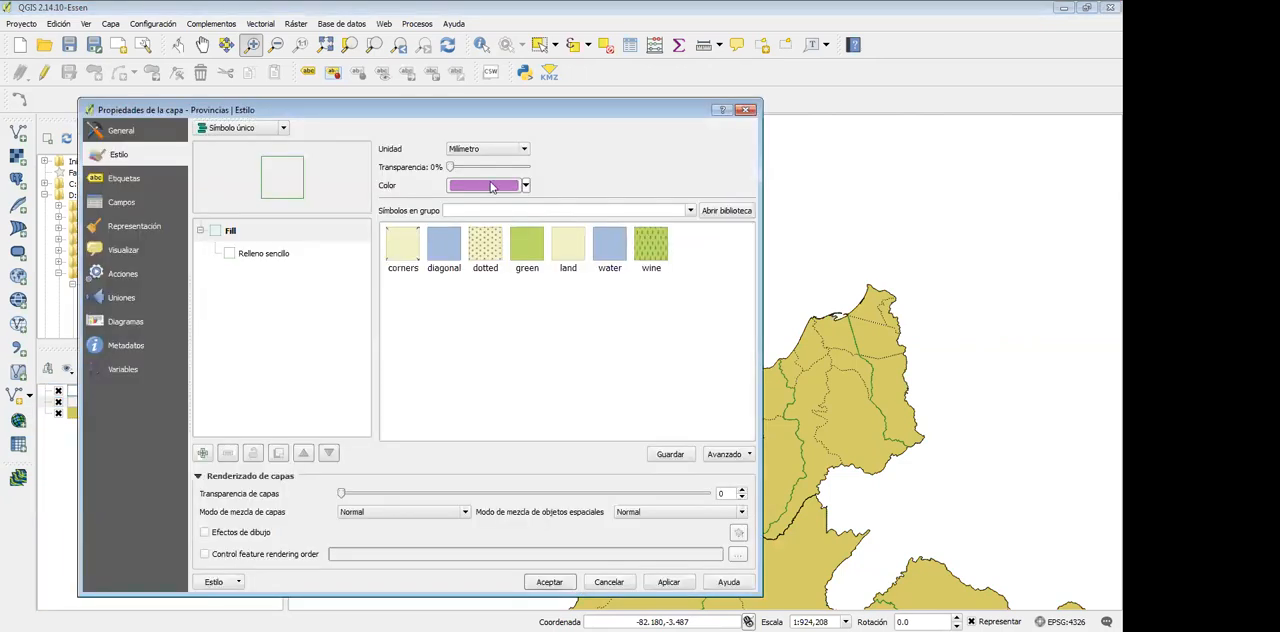
{"action": "left_click", "coordinate": [268, 254]}
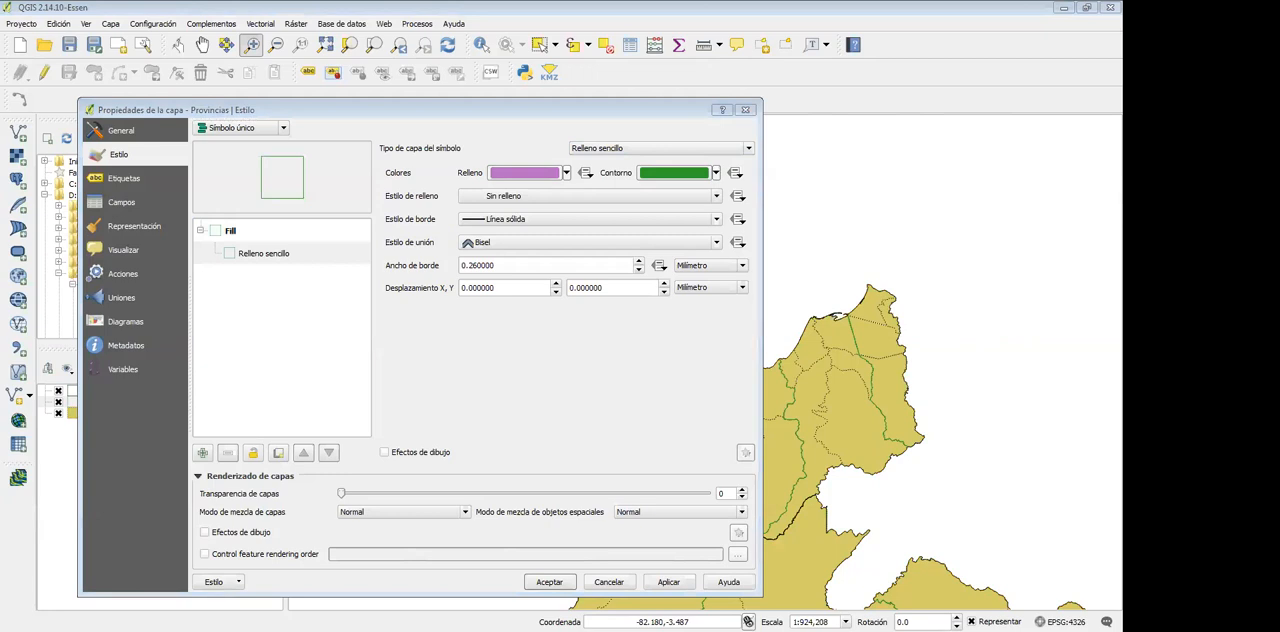
{"action": "left_click", "coordinate": [673, 172]}
{"action": "left_click", "coordinate": [376, 322]}
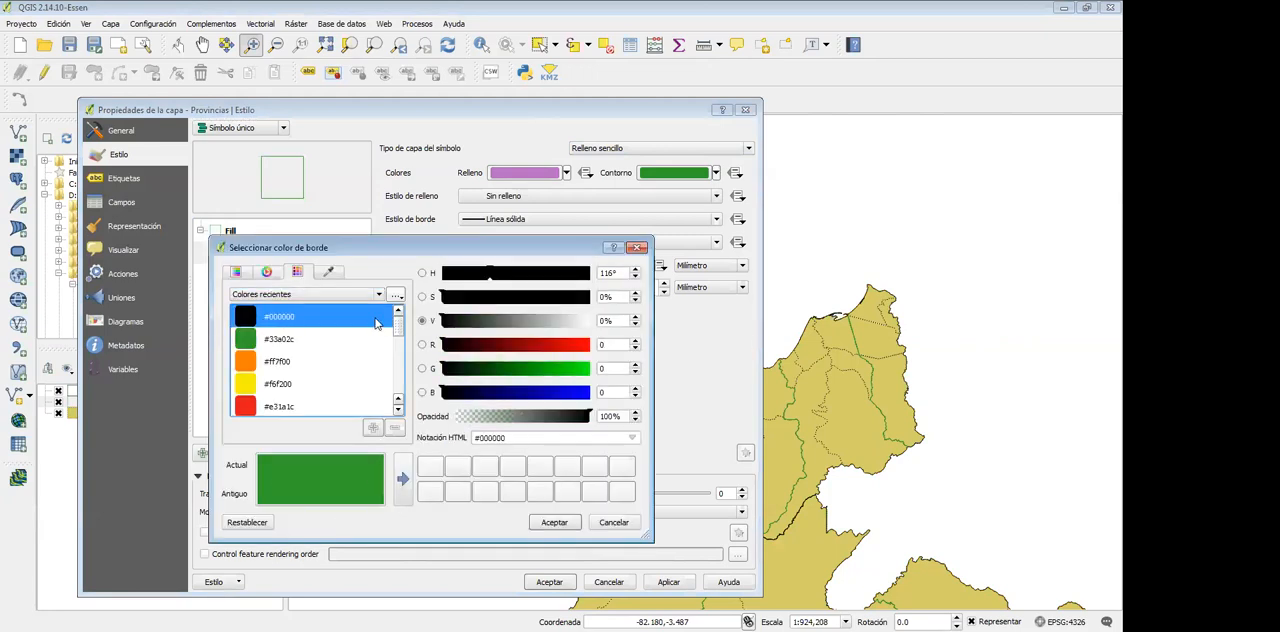
{"action": "left_click_drag", "start_coordinate": [522, 322], "coordinate": [500, 322]}
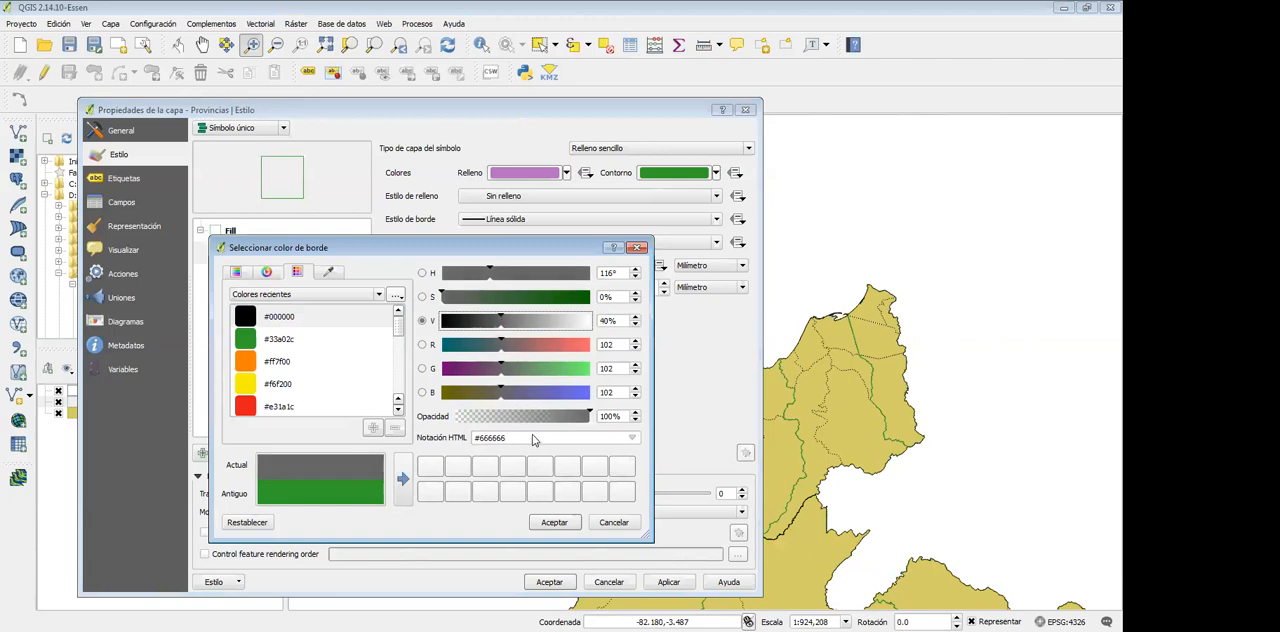
{"action": "left_click", "coordinate": [555, 524]}
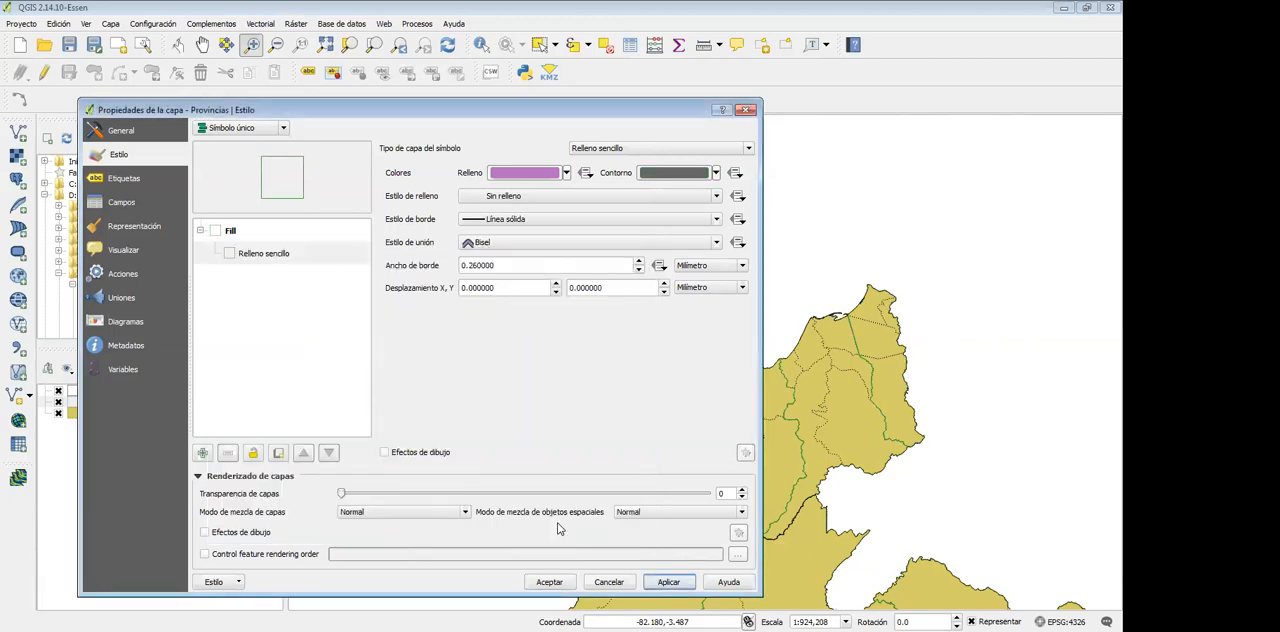
{"action": "left_click", "coordinate": [549, 581]}
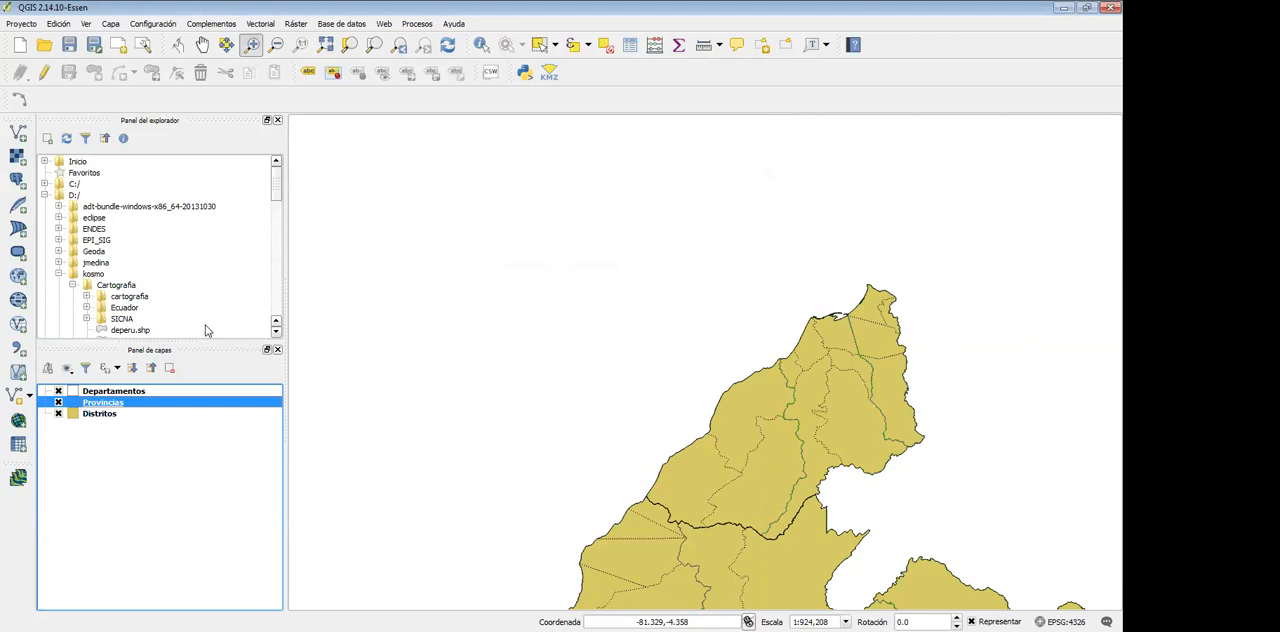
Set the Distritos layer's fill colour to white and its outline colour to light grey, and accept the style
{"action": "left_click", "coordinate": [107, 414]}
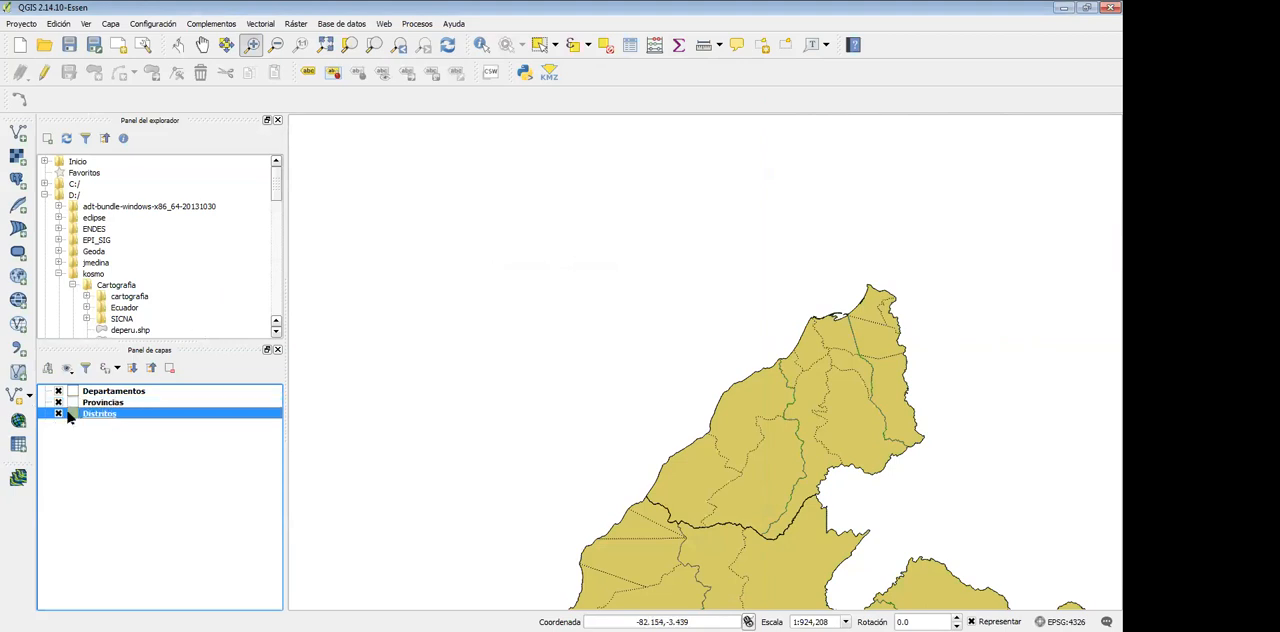
{"action": "double_click", "coordinate": [70, 413]}
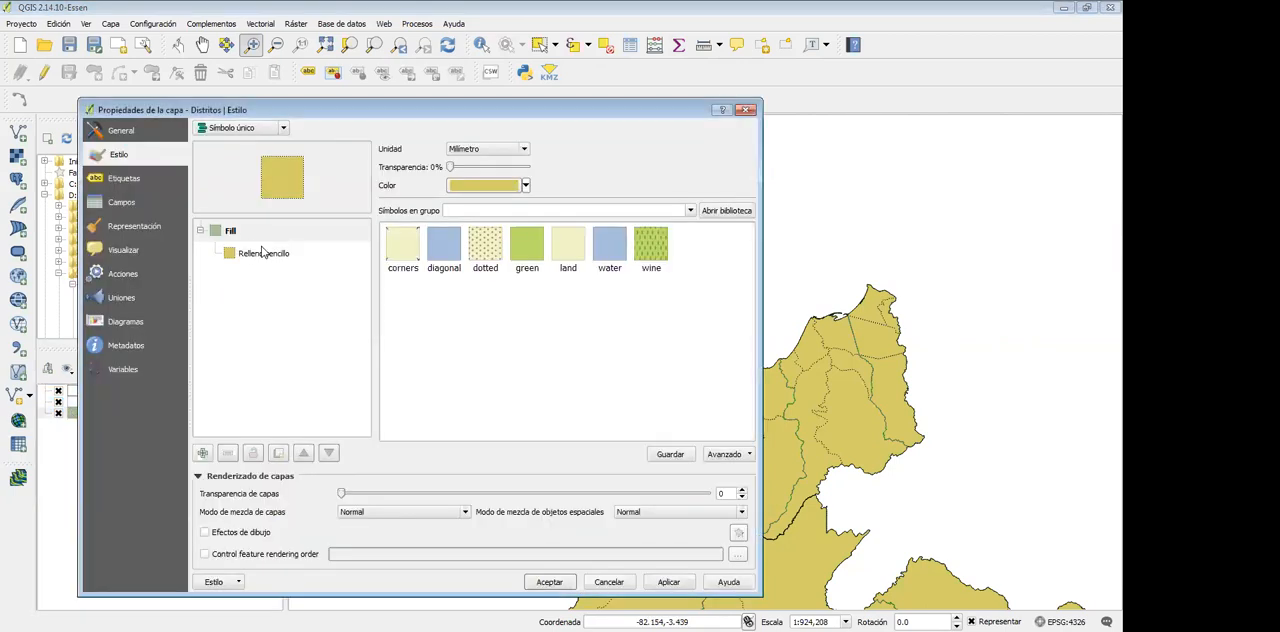
{"action": "left_click", "coordinate": [262, 253]}
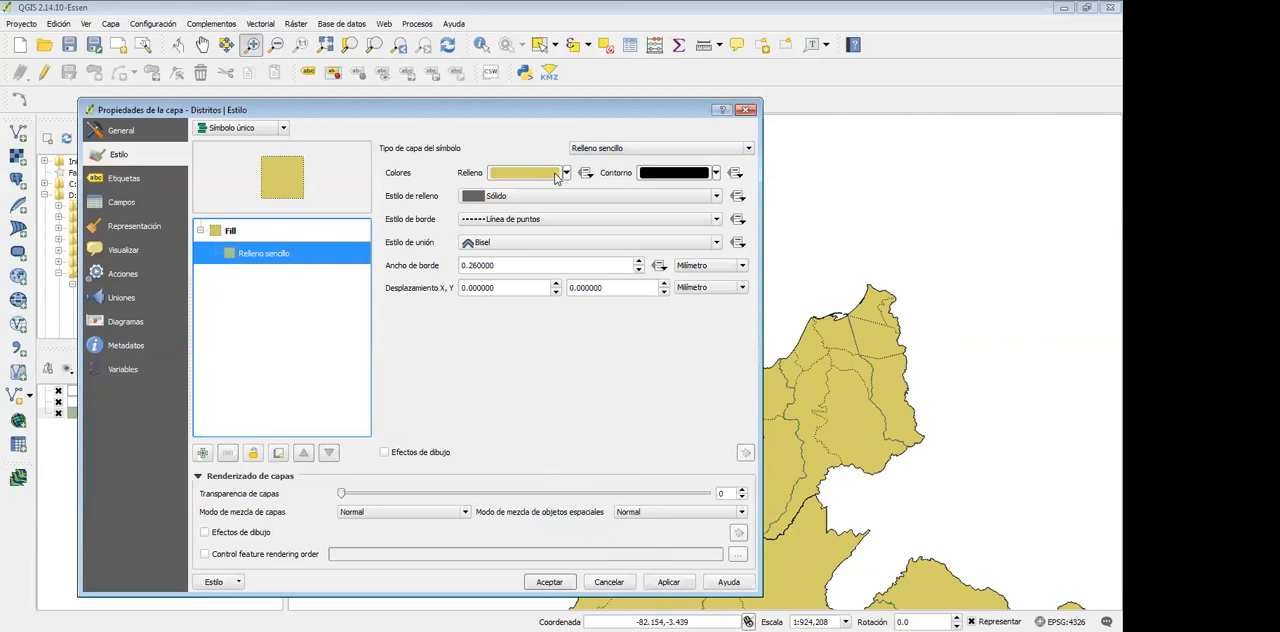
{"action": "left_click", "coordinate": [563, 175]}
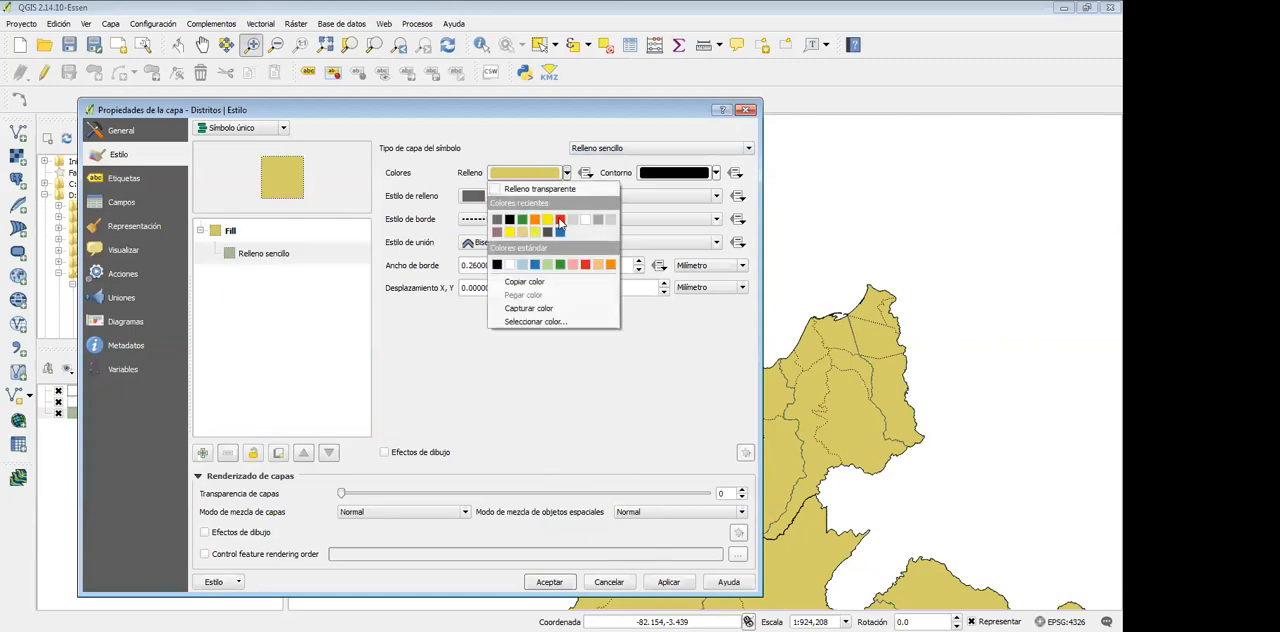
{"action": "left_click", "coordinate": [560, 222]}
{"action": "left_click", "coordinate": [716, 173]}
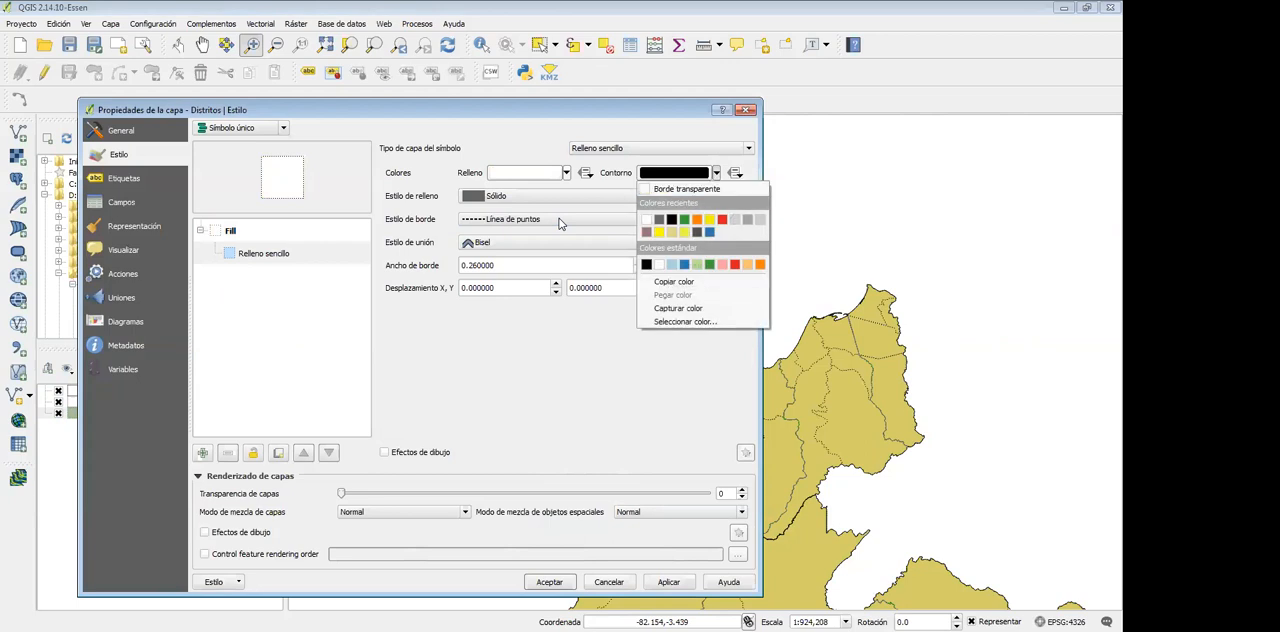
{"action": "left_click", "coordinate": [686, 189]}
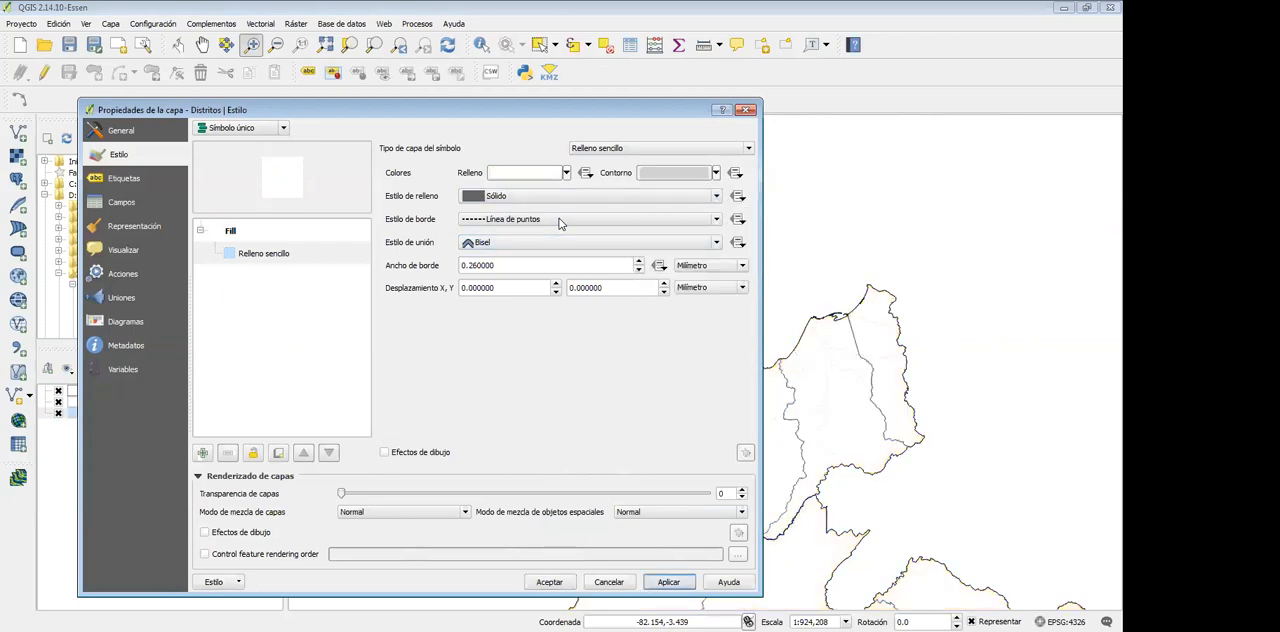
{"action": "left_click", "coordinate": [549, 582]}
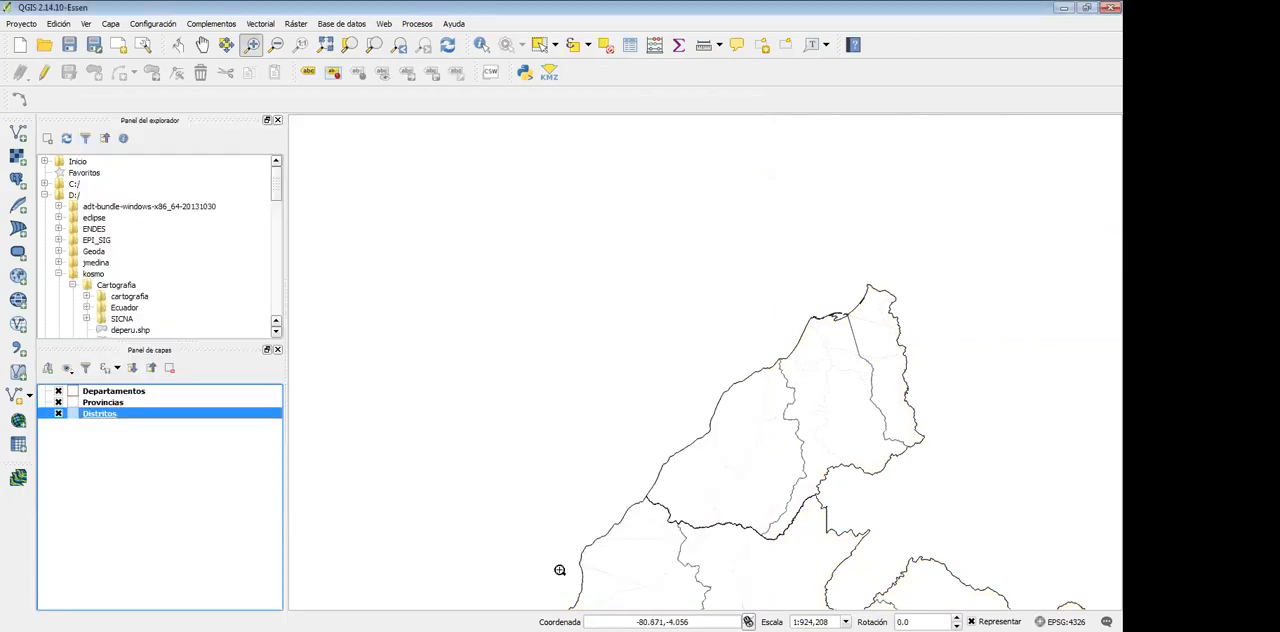
Set the outline colour of the Distritos layer's Relleno sencillo symbol to a darker medium grey and accept the style
{"action": "double_click", "coordinate": [74, 418]}
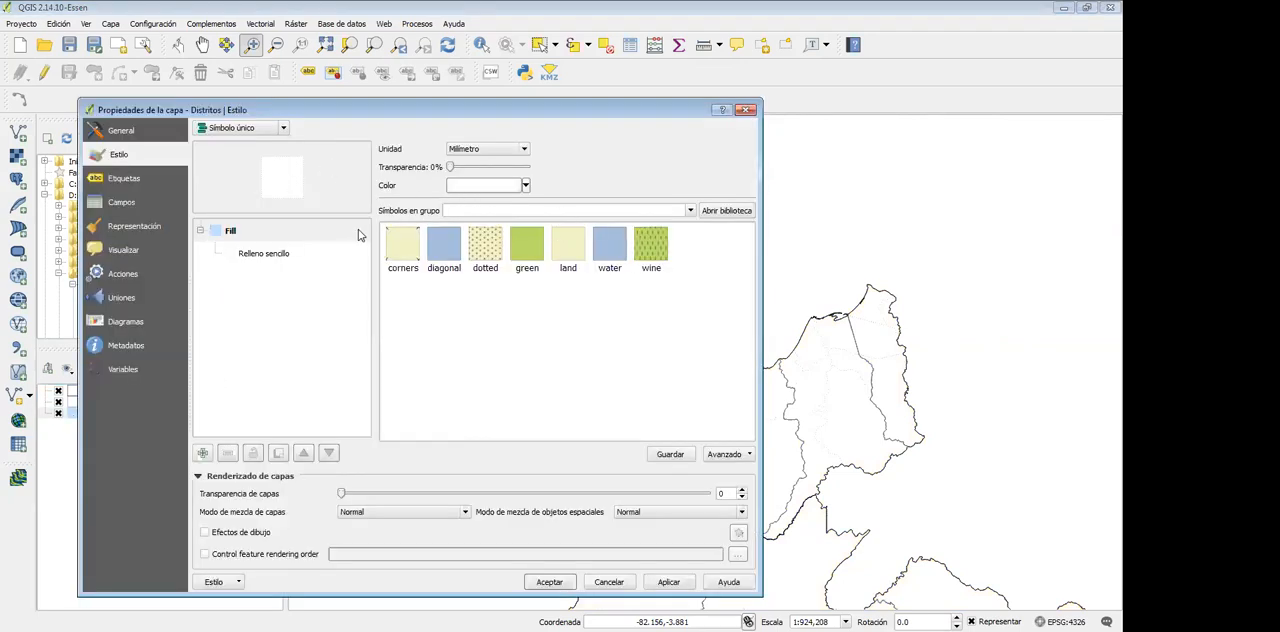
{"action": "left_click", "coordinate": [278, 256]}
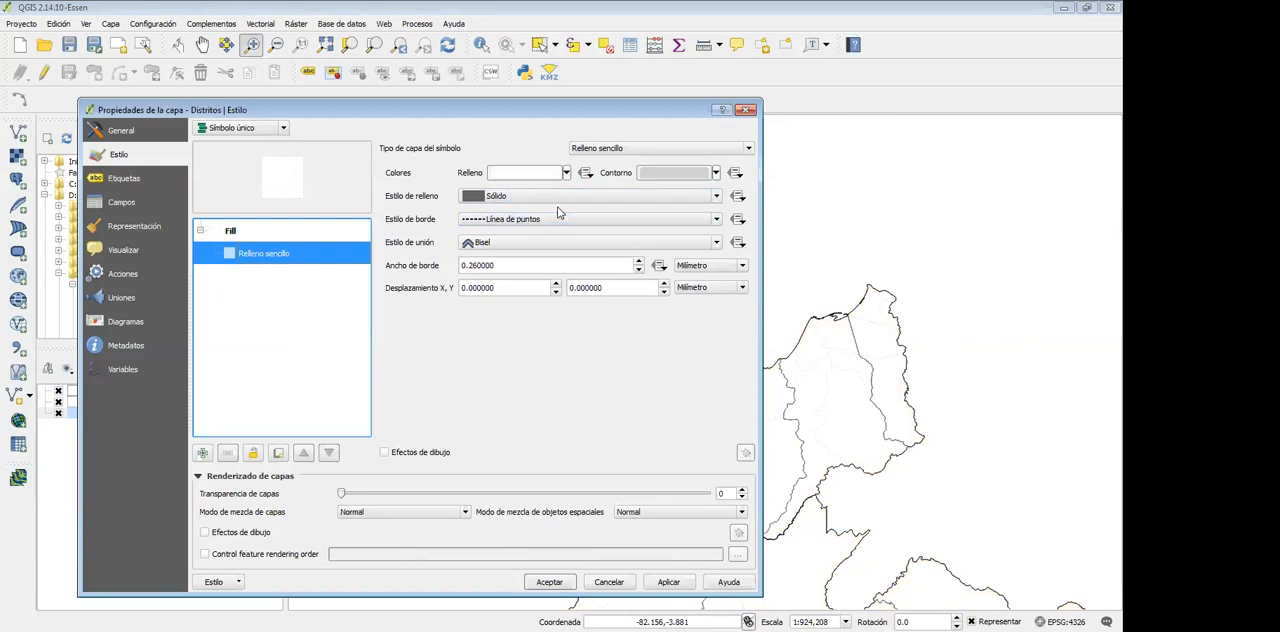
{"action": "left_click", "coordinate": [716, 173]}
{"action": "left_click", "coordinate": [760, 219]}
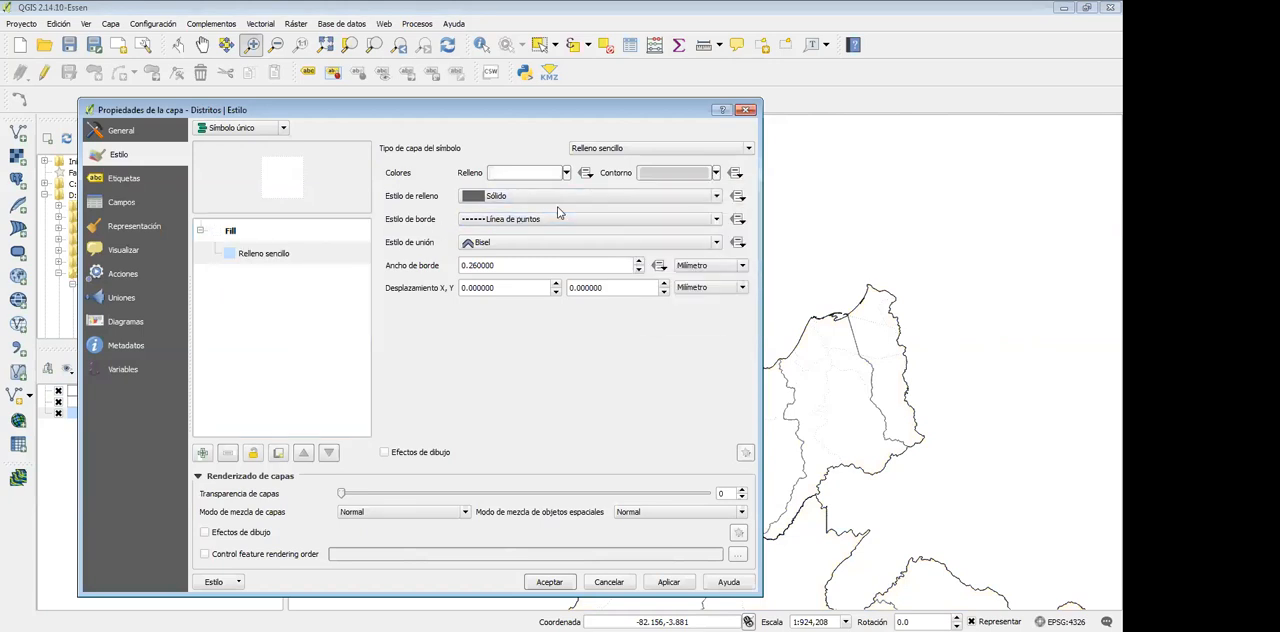
{"action": "left_click", "coordinate": [668, 582]}
{"action": "left_click", "coordinate": [716, 173]}
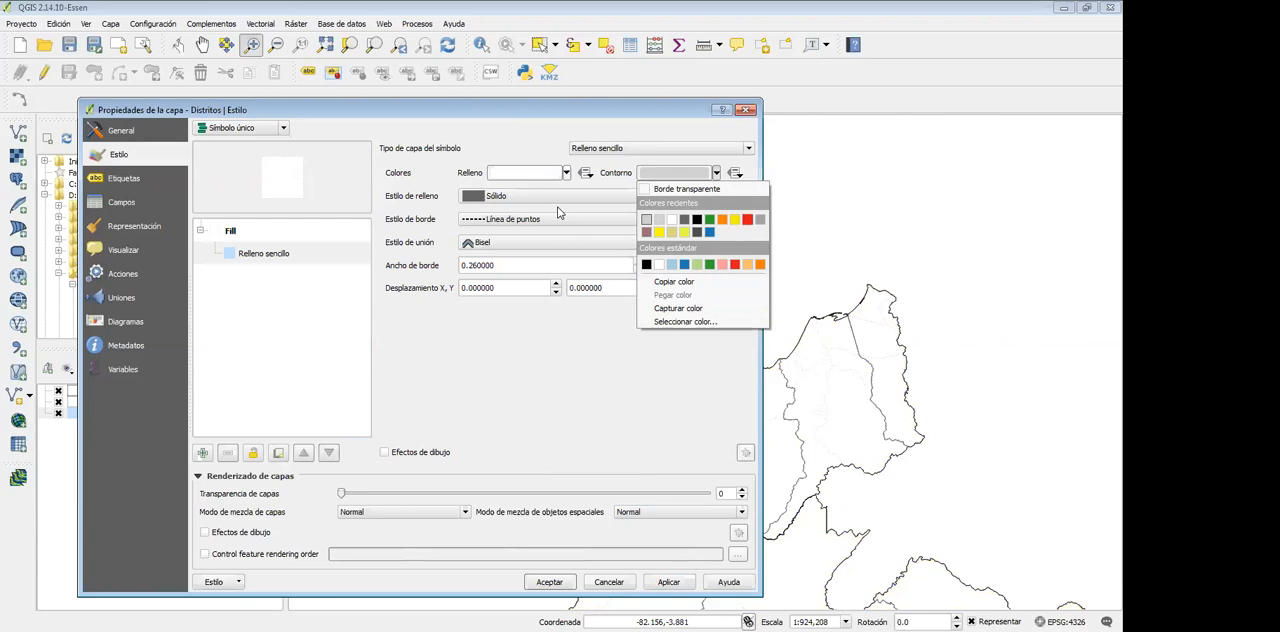
{"action": "left_click", "coordinate": [760, 219]}
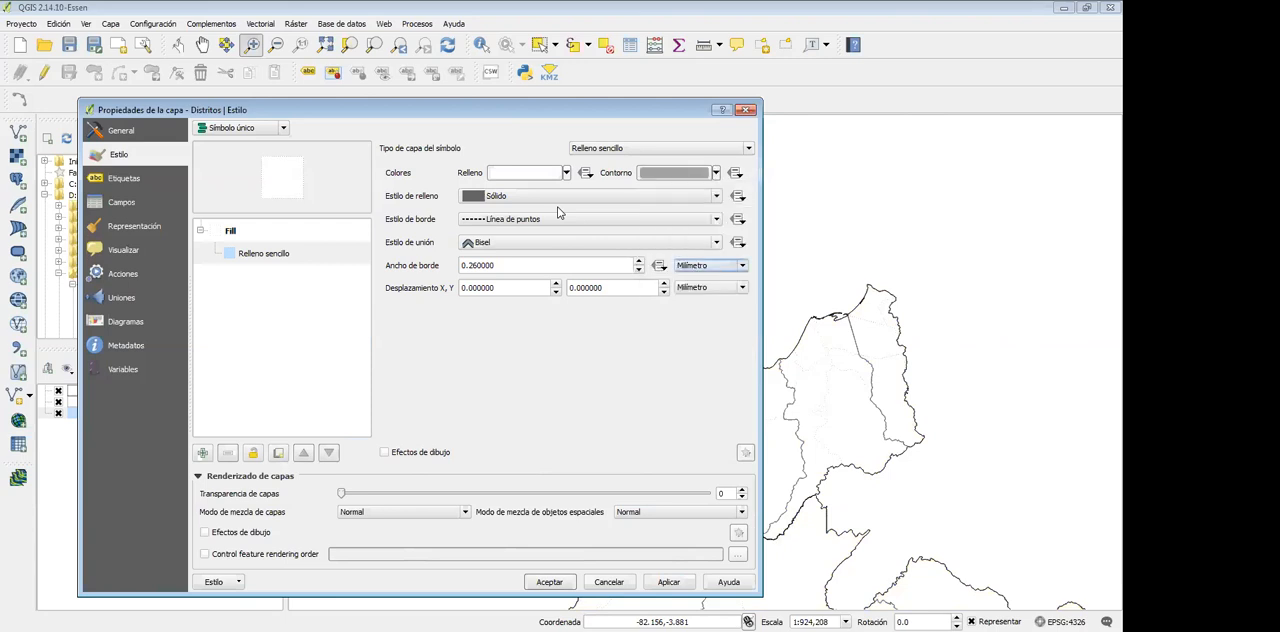
{"action": "left_click", "coordinate": [669, 582]}
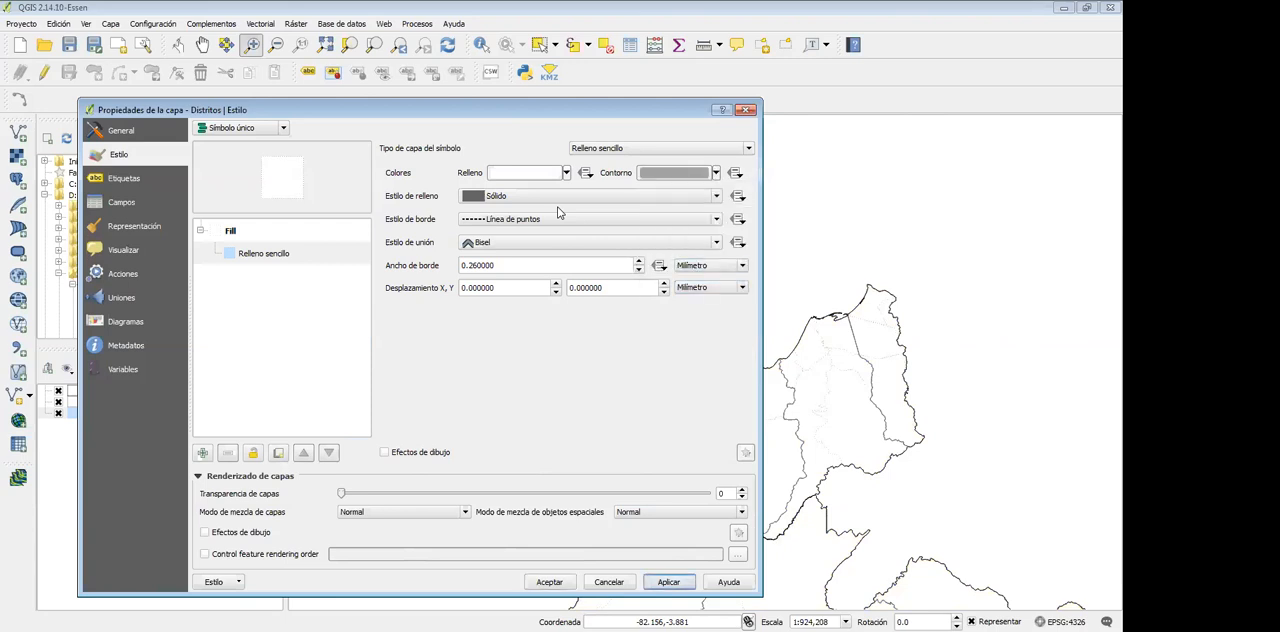
{"action": "left_click", "coordinate": [550, 580]}
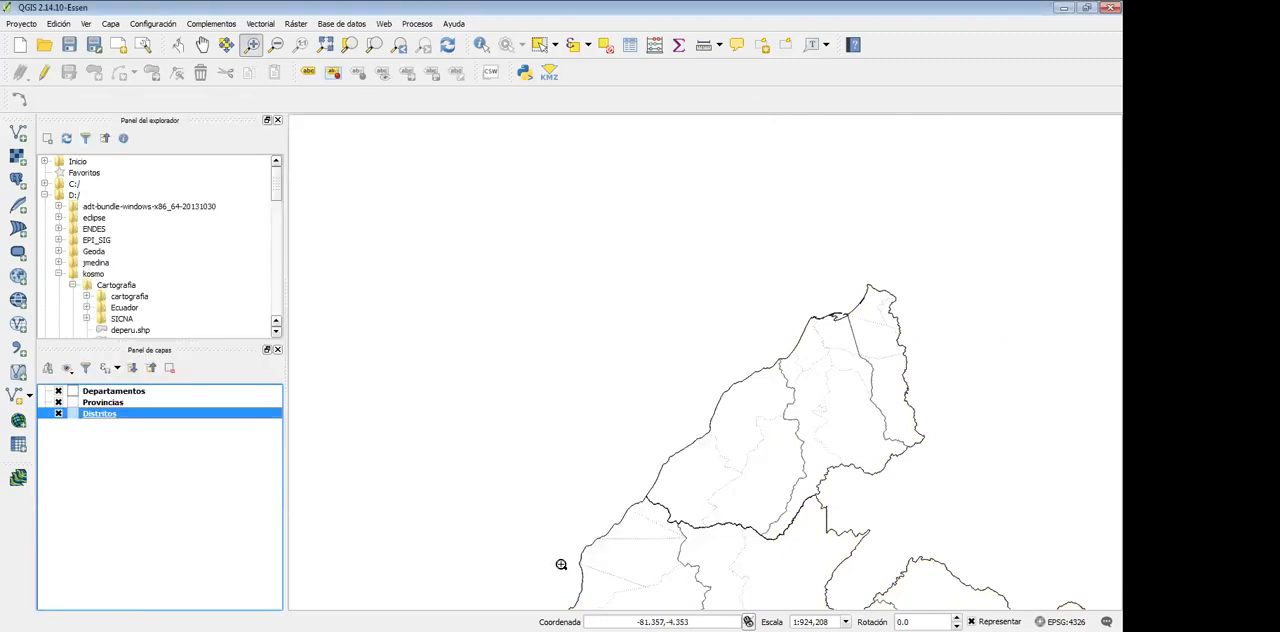
Examine the department, province and district boundaries at several scales, from a close regional view to the full extent of Peru
{"action": "left_click", "coordinate": [97, 392]}
{"action": "left_click", "coordinate": [99, 403]}
{"action": "left_click", "coordinate": [101, 415]}
{"action": "scroll", "coordinate": [455, 444], "scroll_direction": "down", "scroll_amount": 2}
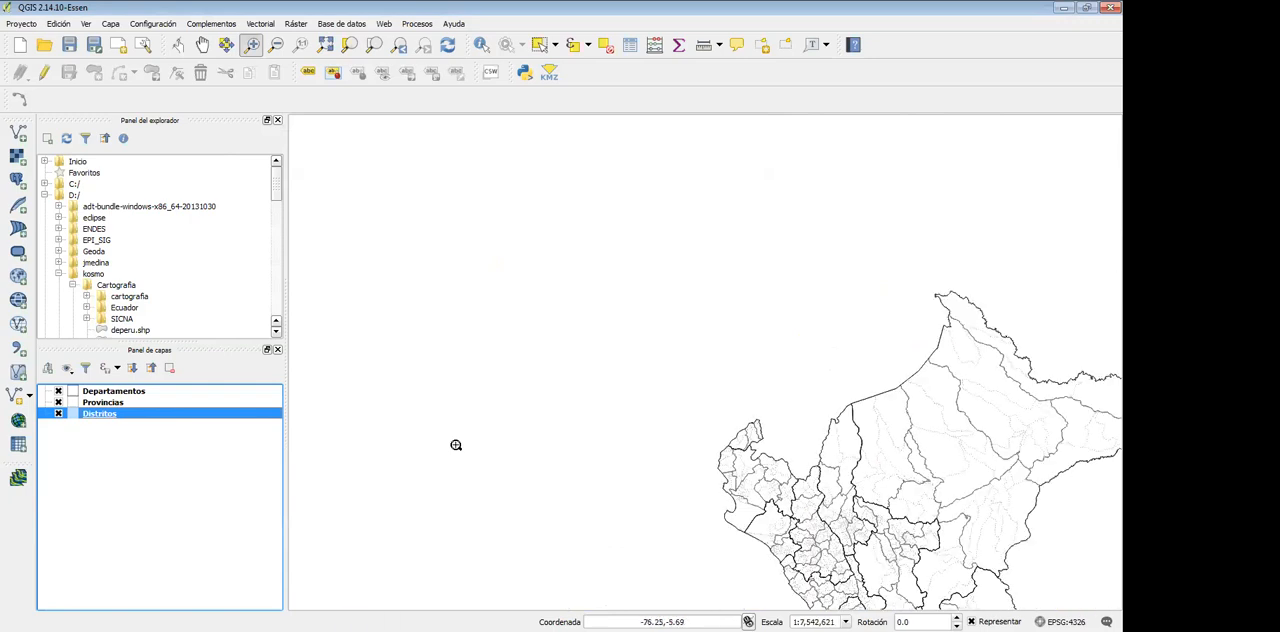
{"action": "scroll", "coordinate": [455, 444], "scroll_direction": "down", "scroll_amount": 2}
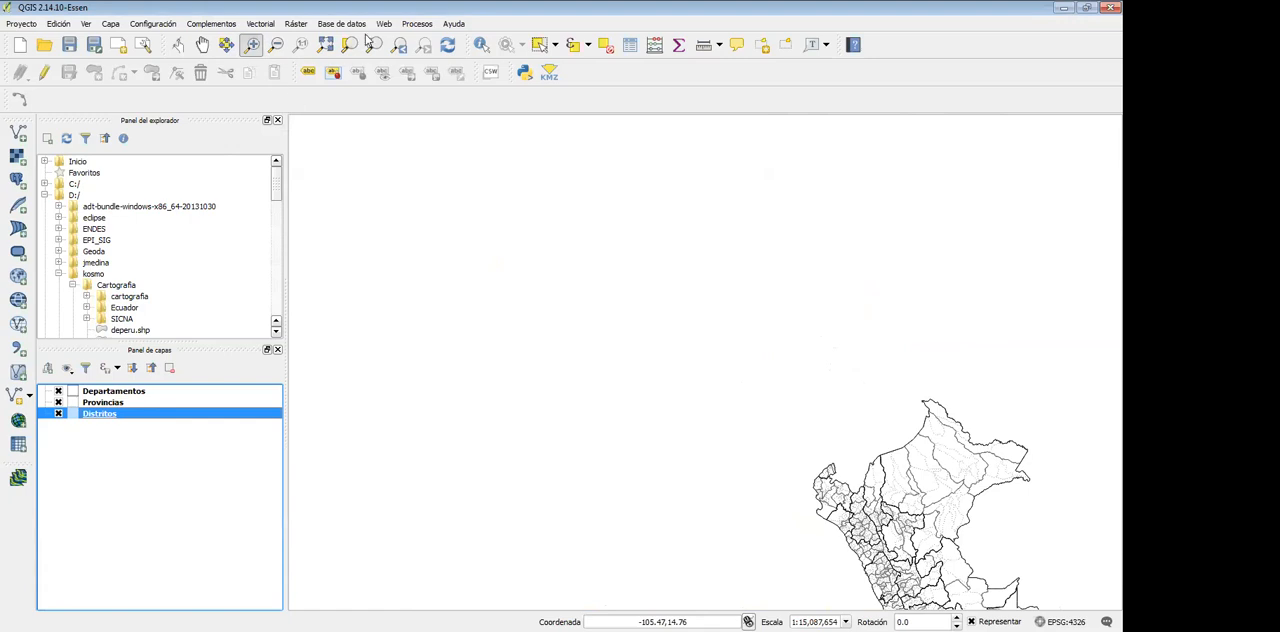
{"action": "key", "text": "alt+Tab"}
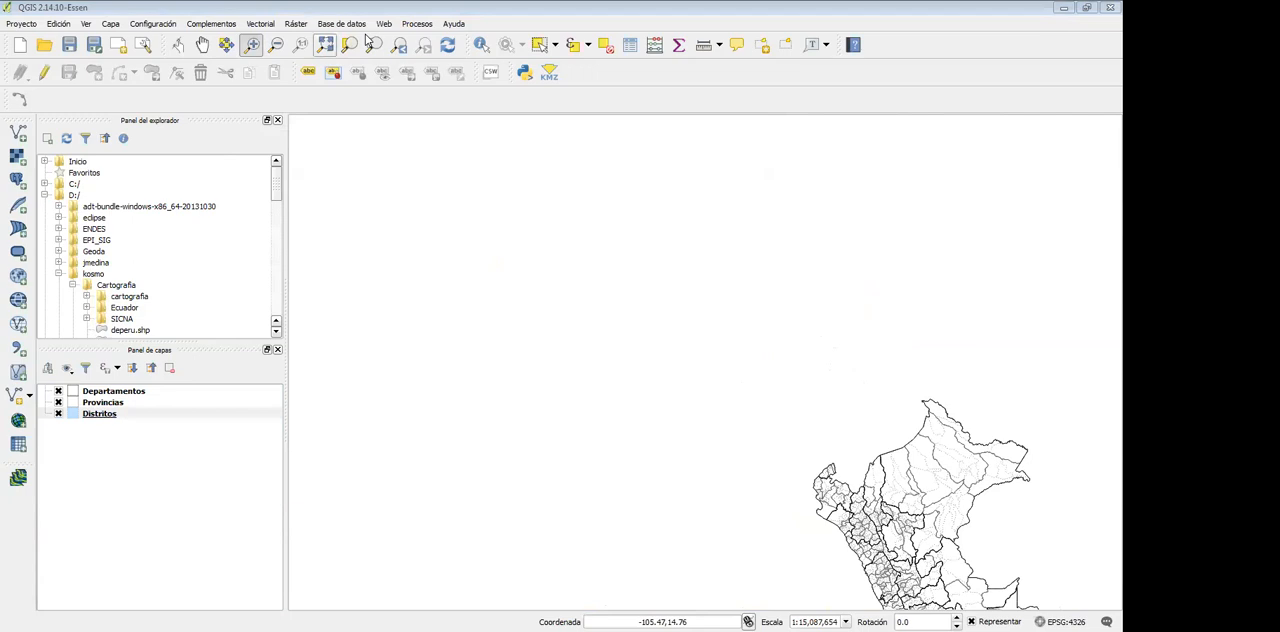
{"action": "left_click", "coordinate": [367, 39]}
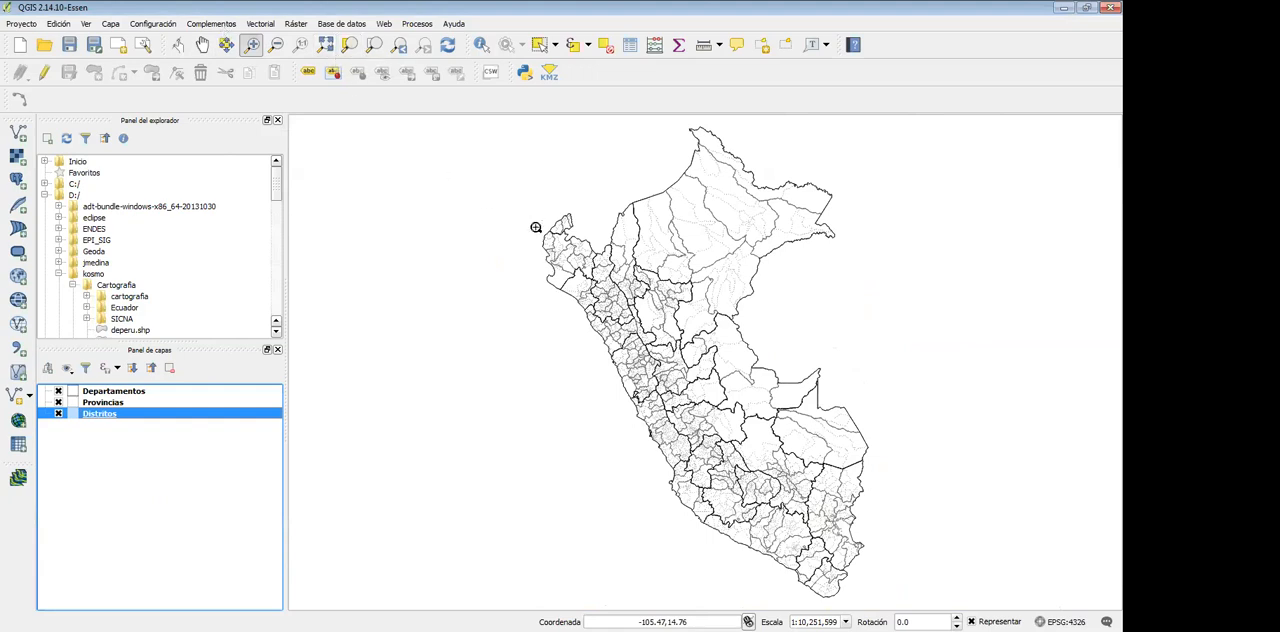
{"action": "left_click_drag", "start_coordinate": [534, 224], "coordinate": [644, 304]}
{"action": "left_click_drag", "start_coordinate": [545, 250], "coordinate": [537, 277]}
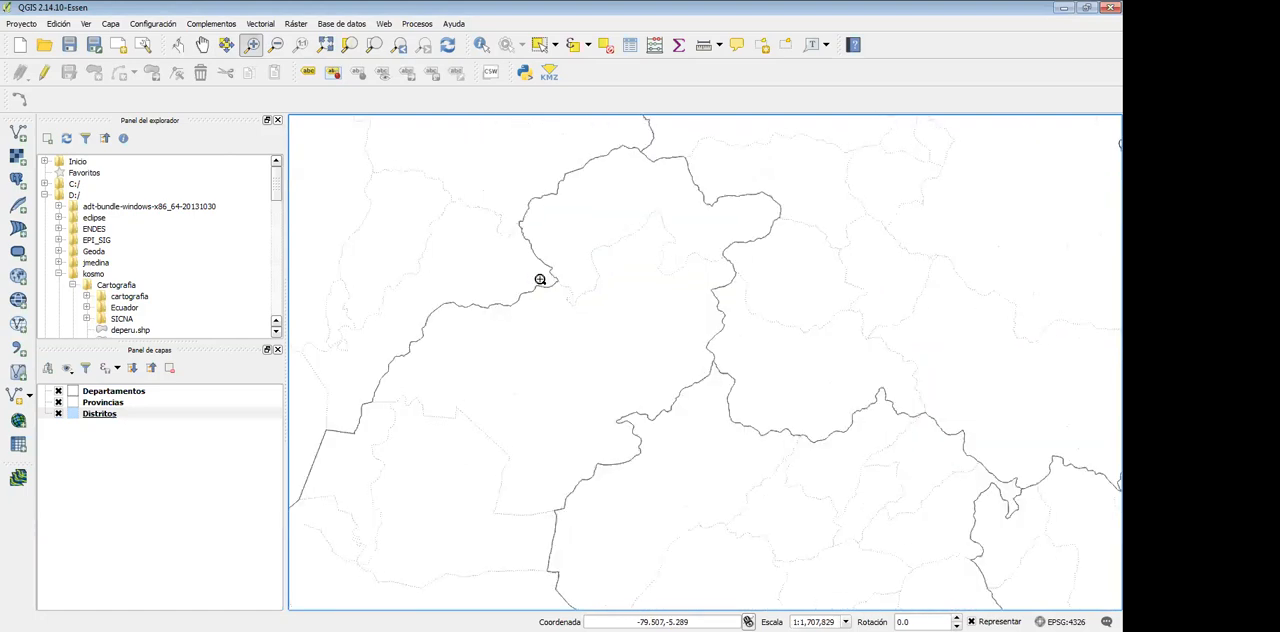
{"action": "left_click", "coordinate": [329, 30]}
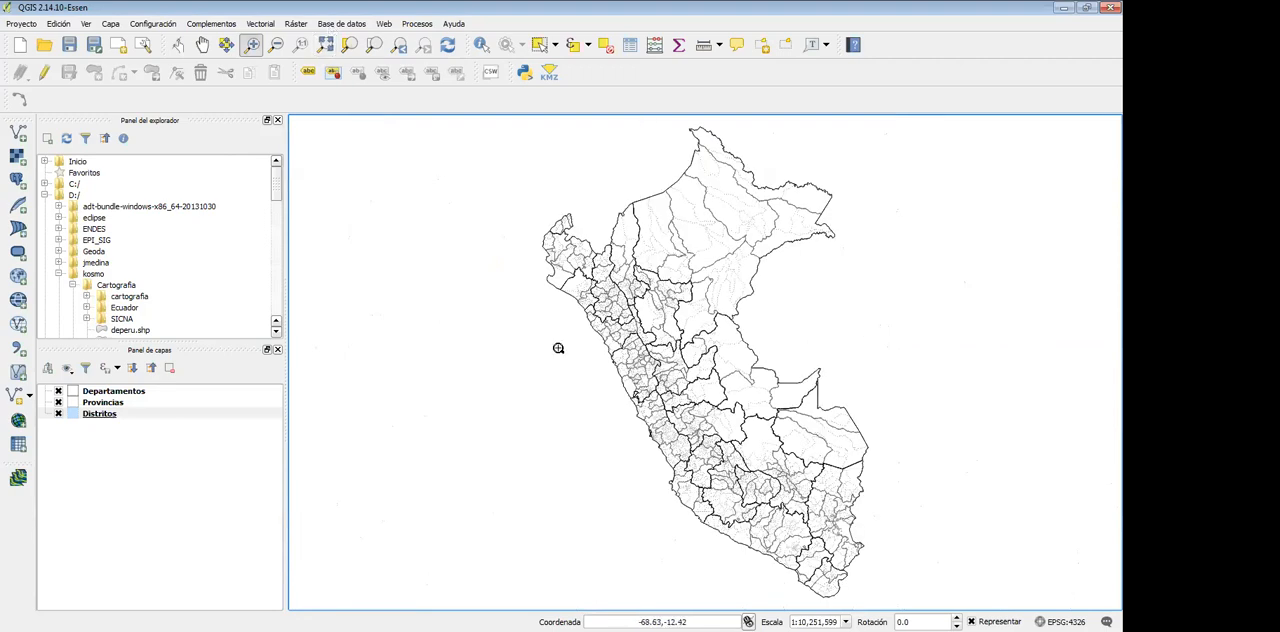
{"action": "left_click", "coordinate": [202, 46]}
{"action": "left_click_drag", "start_coordinate": [582, 297], "coordinate": [457, 309]}
{"action": "left_click_drag", "start_coordinate": [835, 312], "coordinate": [536, 321]}
{"action": "scroll", "coordinate": [536, 321], "scroll_direction": "down", "scroll_amount": 7}
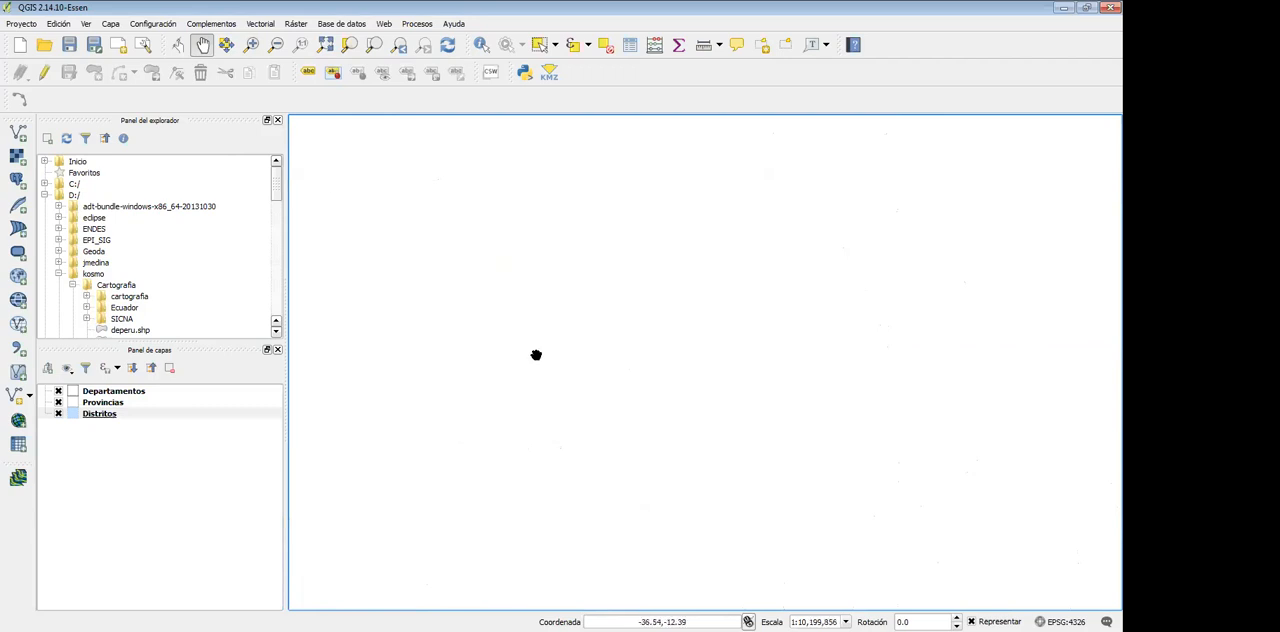
{"action": "scroll", "coordinate": [536, 355], "scroll_direction": "up", "scroll_amount": 7}
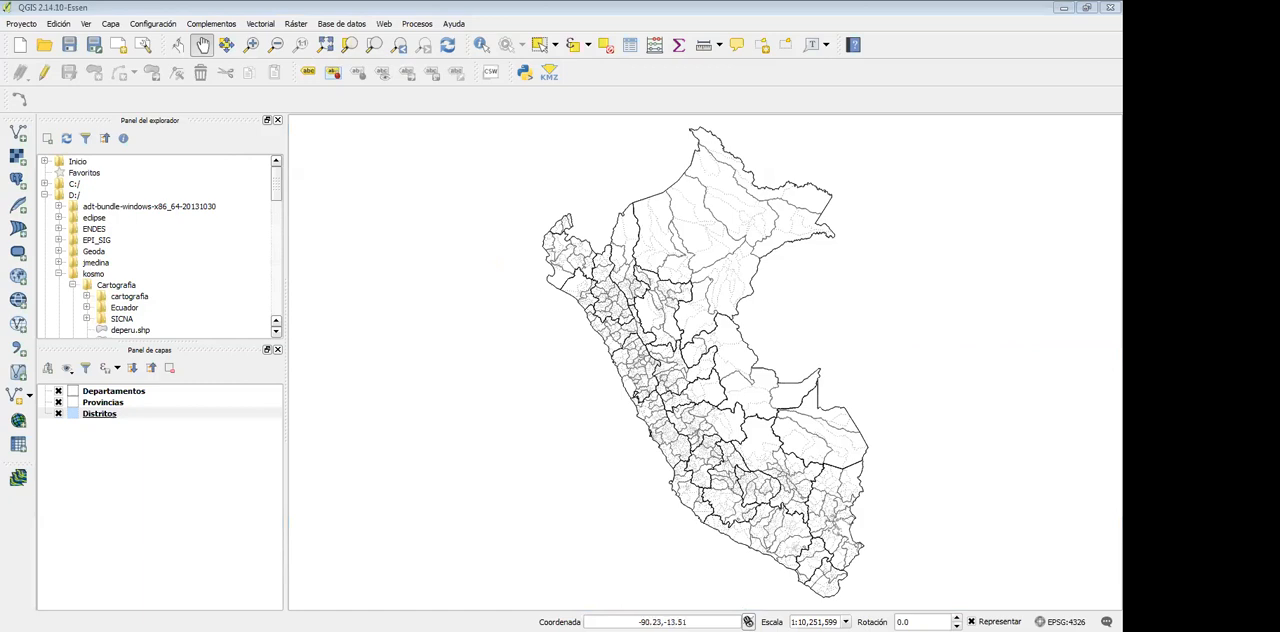
Identify a district on Peru's northern border in the Distritos layer
{"action": "left_click", "coordinate": [114, 391]}
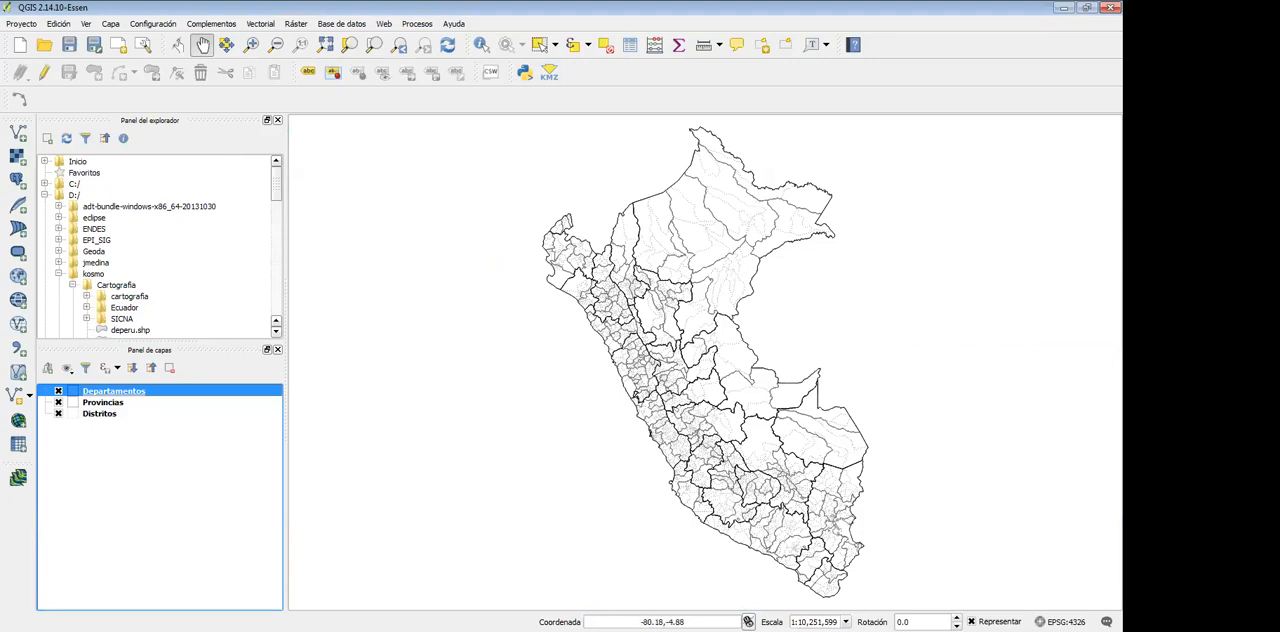
{"action": "left_click", "coordinate": [100, 413]}
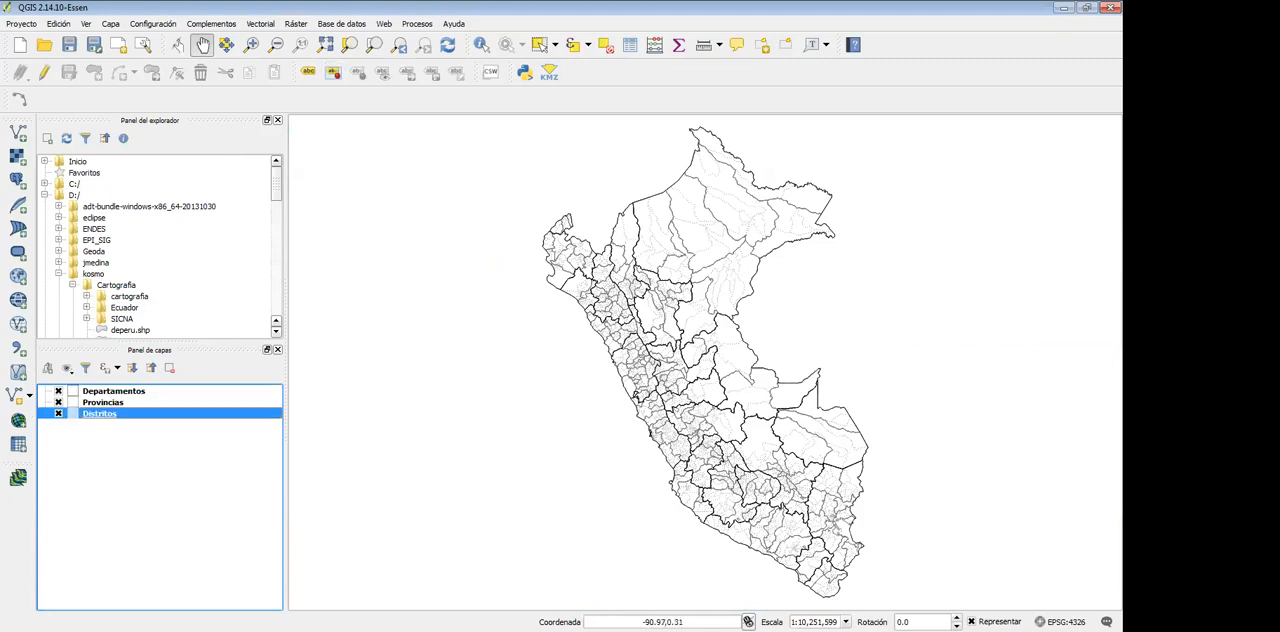
{"action": "left_click", "coordinate": [481, 44]}
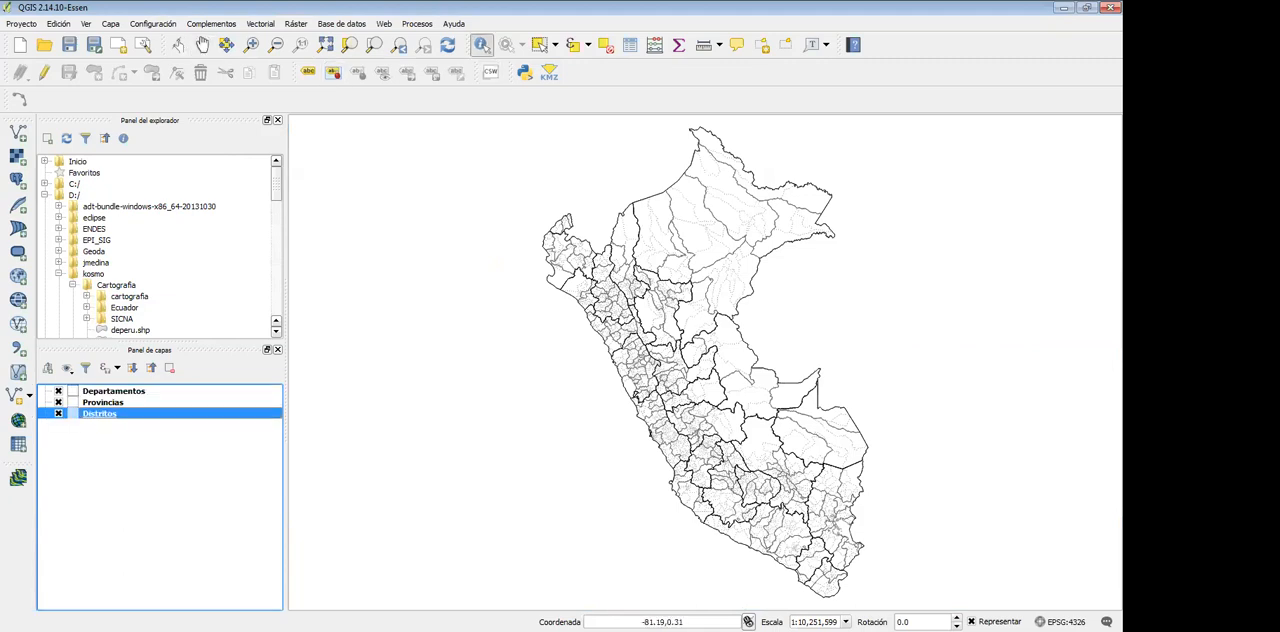
{"action": "left_click", "coordinate": [660, 212]}
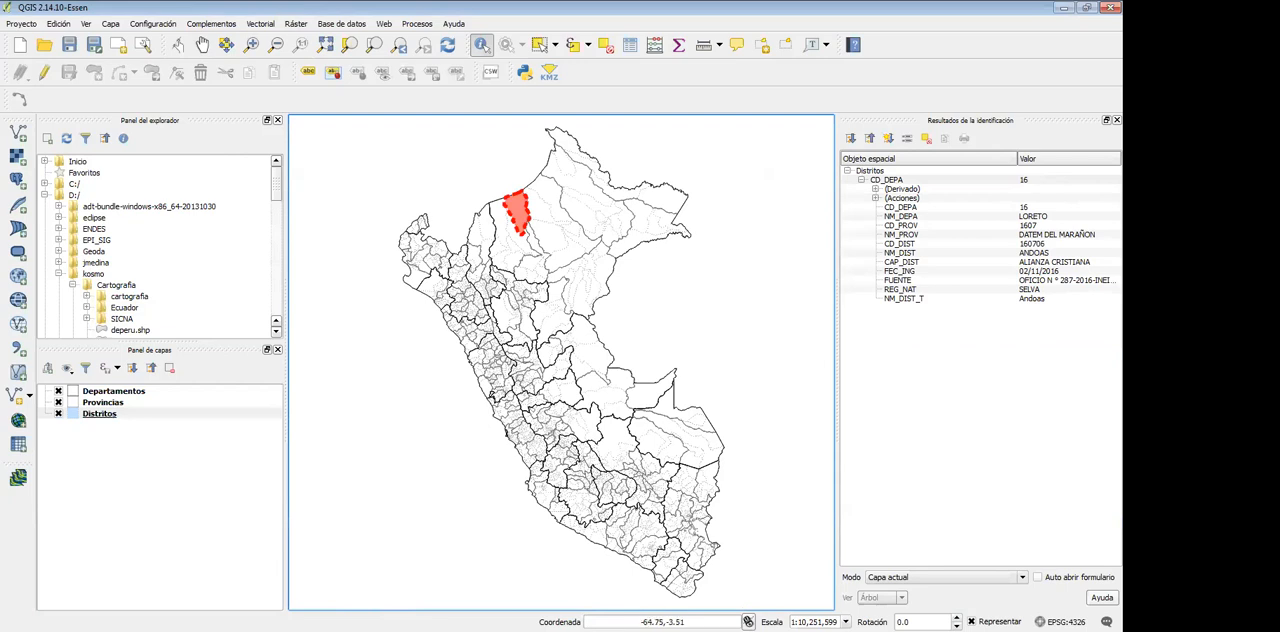
Review the identified district's department, province and district codes and names and its capital, and clear the identification results
{"action": "left_click", "coordinate": [904, 216]}
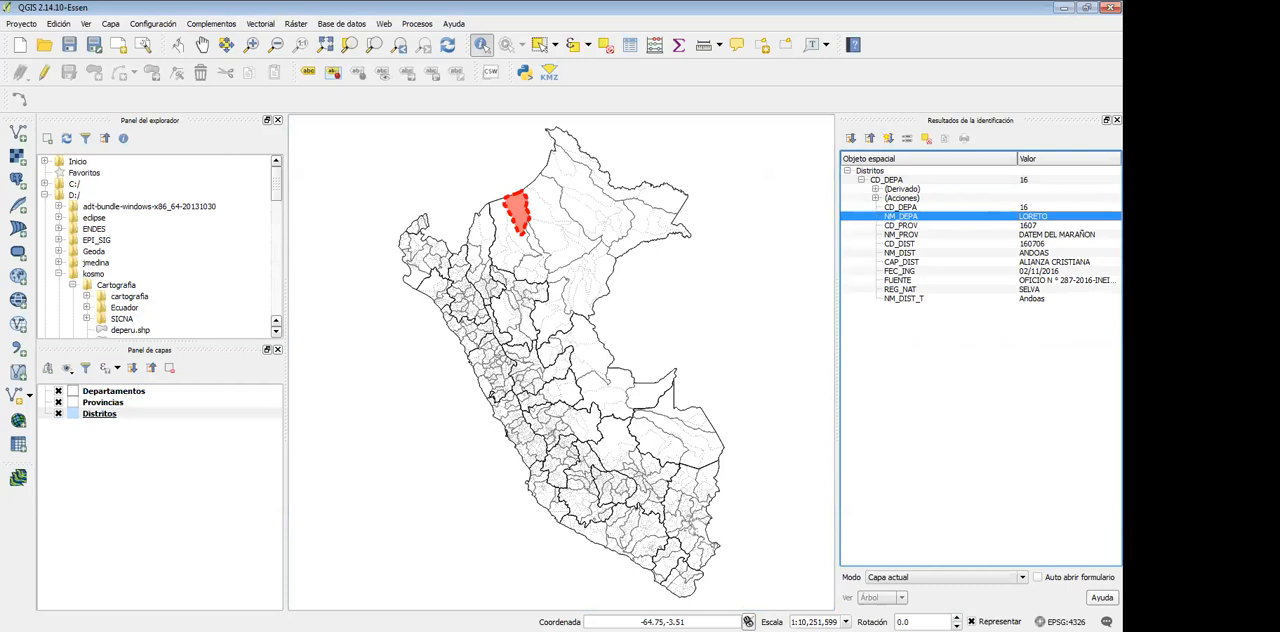
{"action": "left_click", "coordinate": [901, 207]}
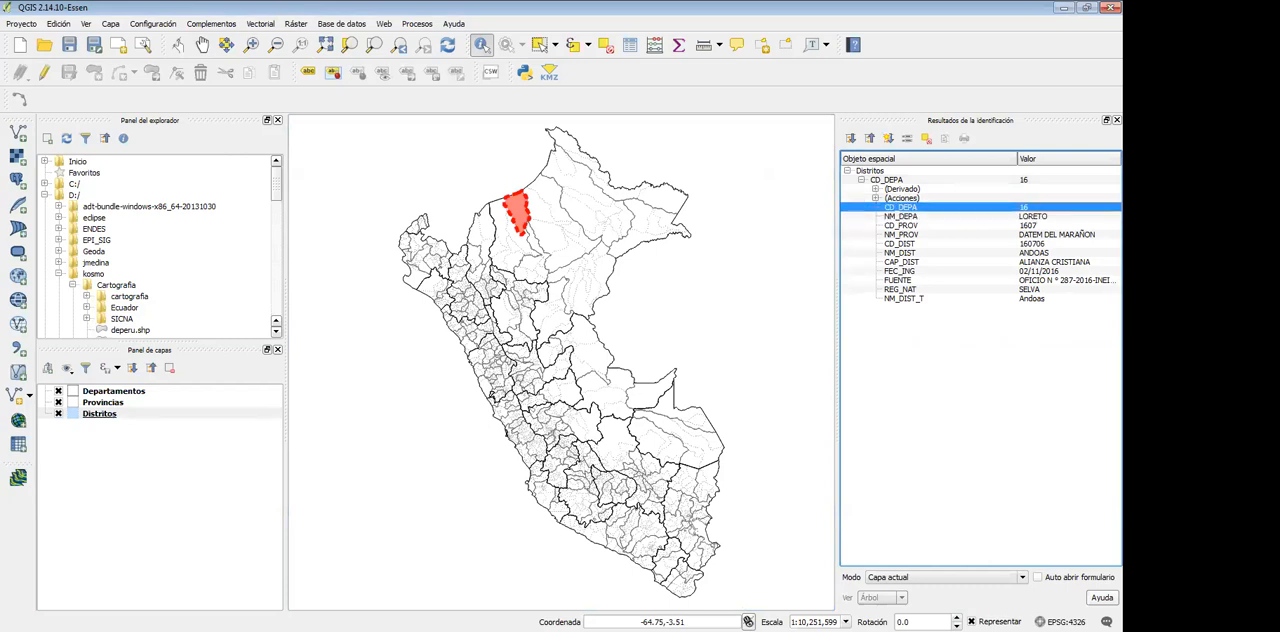
{"action": "left_click", "coordinate": [901, 225]}
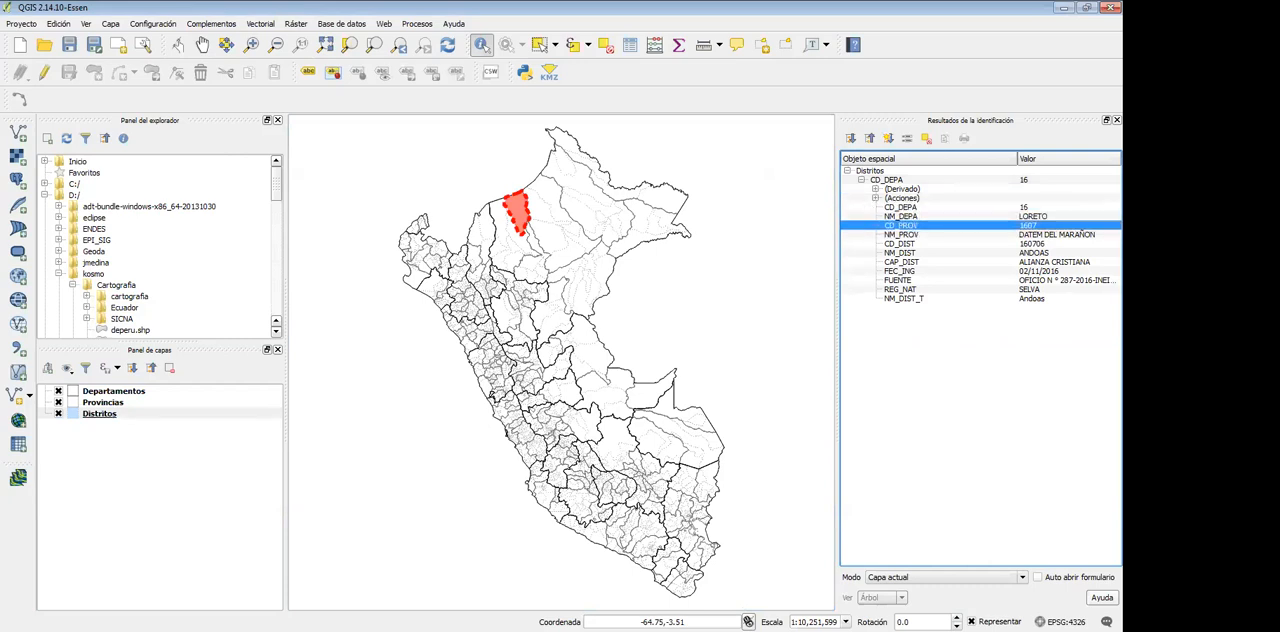
{"action": "left_click", "coordinate": [901, 234]}
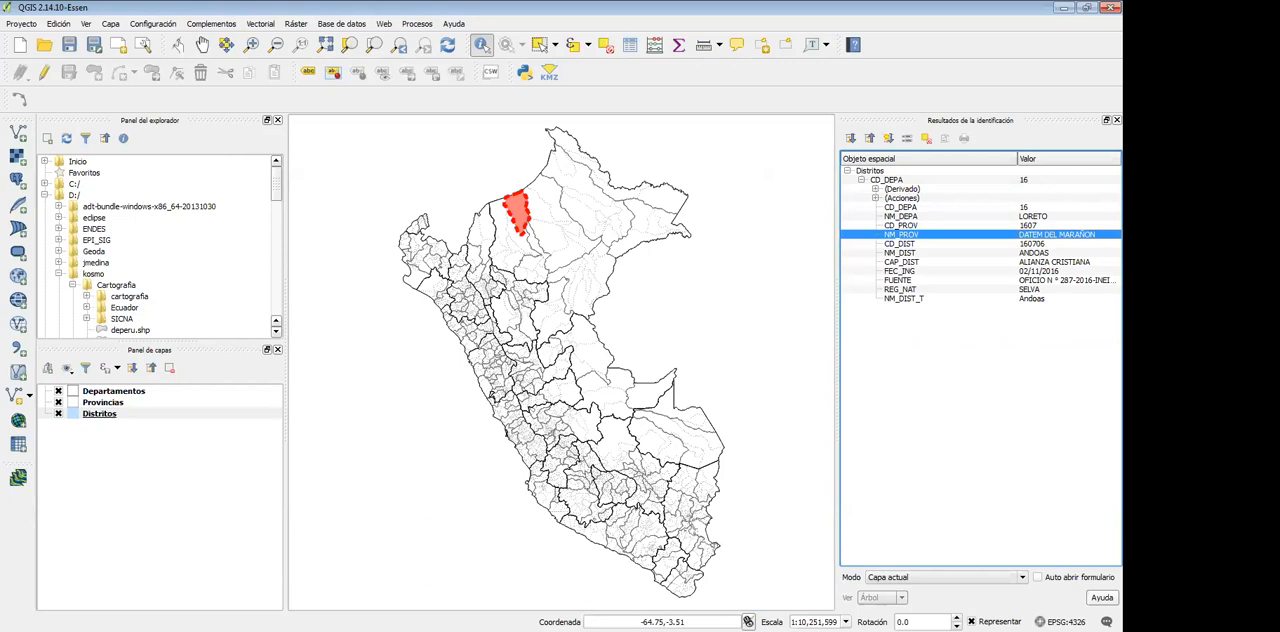
{"action": "left_click", "coordinate": [901, 244]}
{"action": "left_click", "coordinate": [901, 253]}
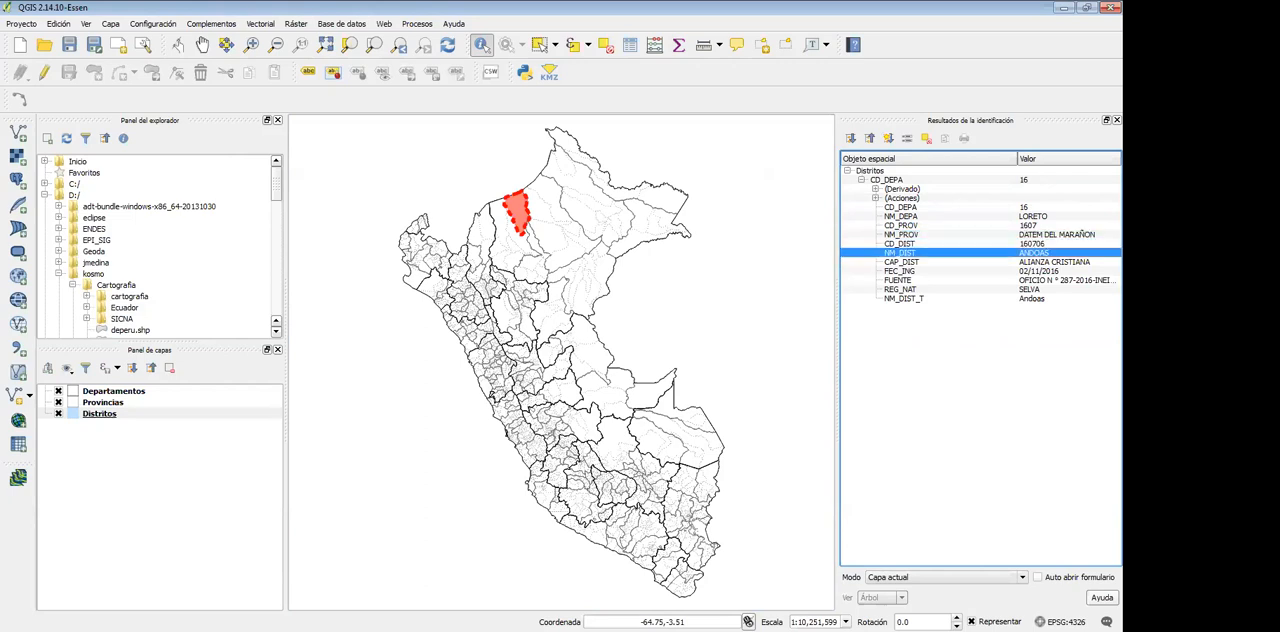
{"action": "left_click", "coordinate": [901, 262]}
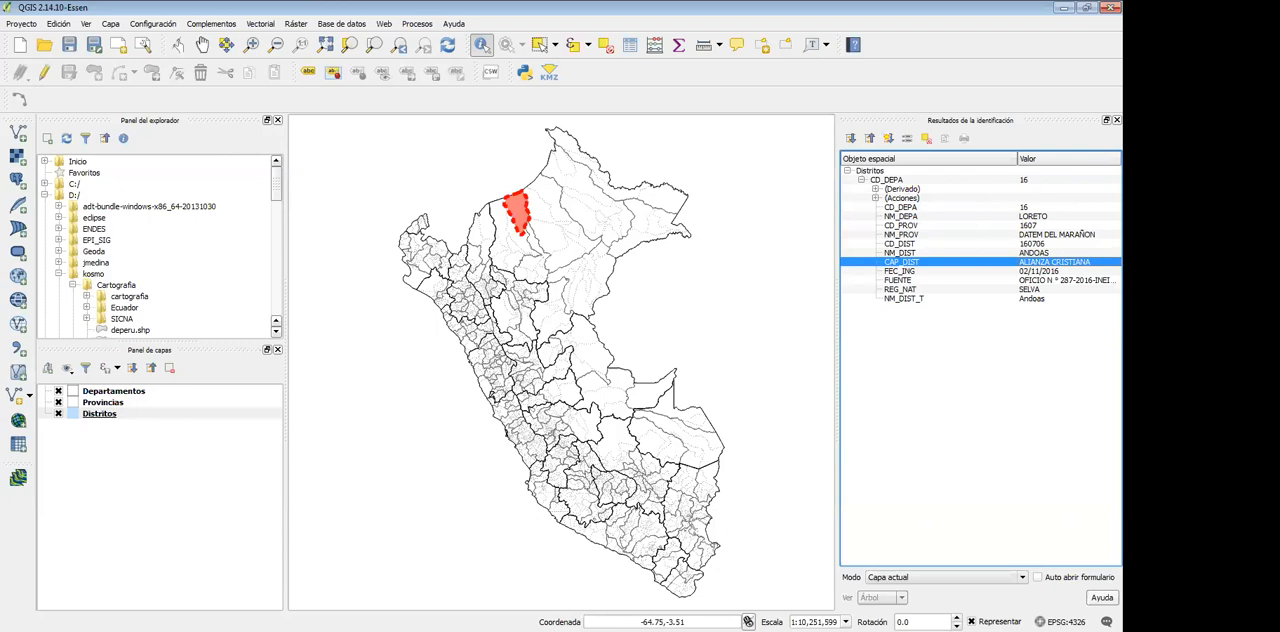
{"action": "left_click", "coordinate": [1117, 120]}
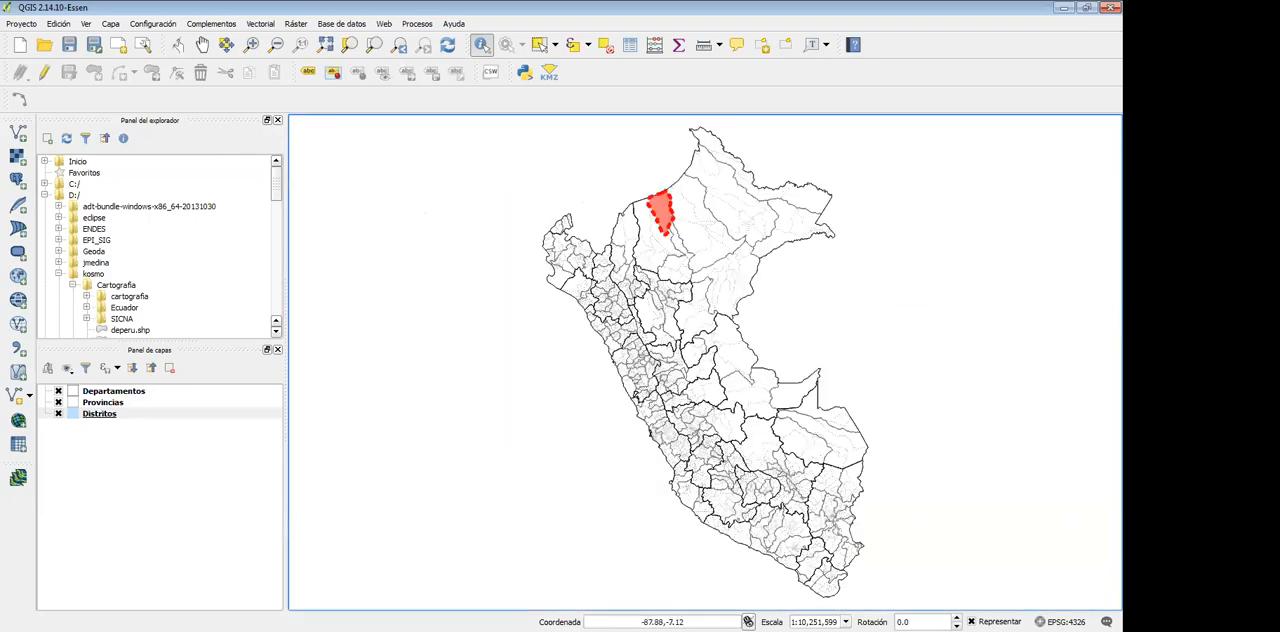
{"action": "left_click", "coordinate": [490, 203]}
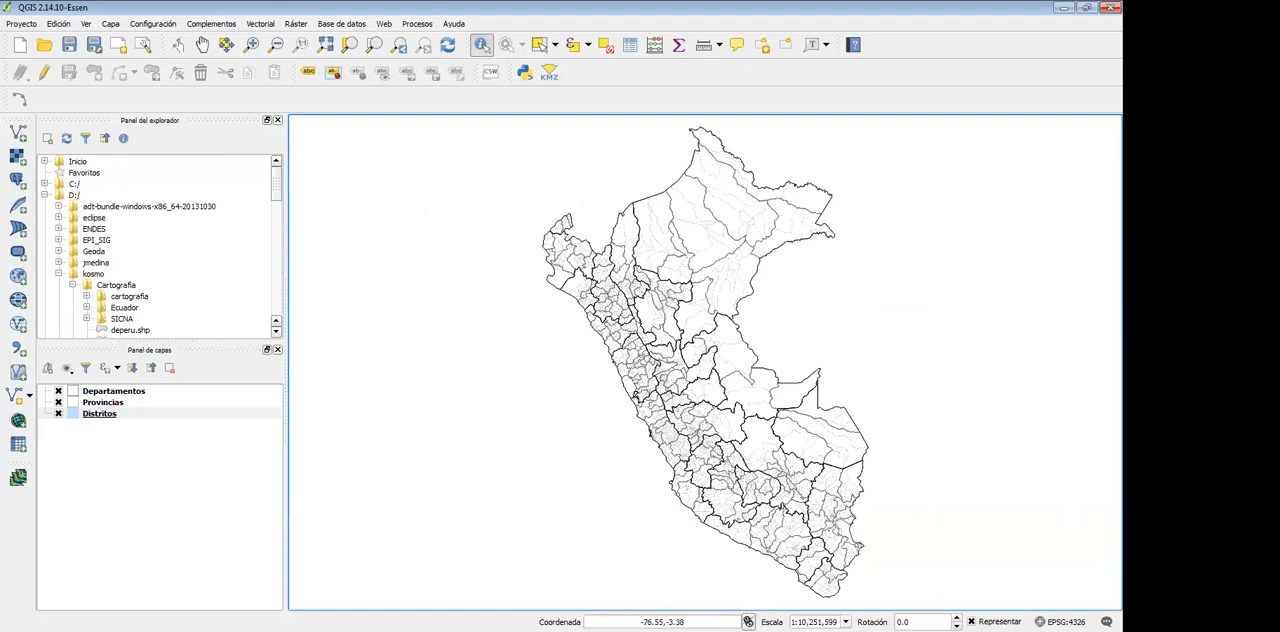
Identify the Distritos features at the northern border once more, close the results and clear the highlight
{"action": "left_click", "coordinate": [665, 213]}
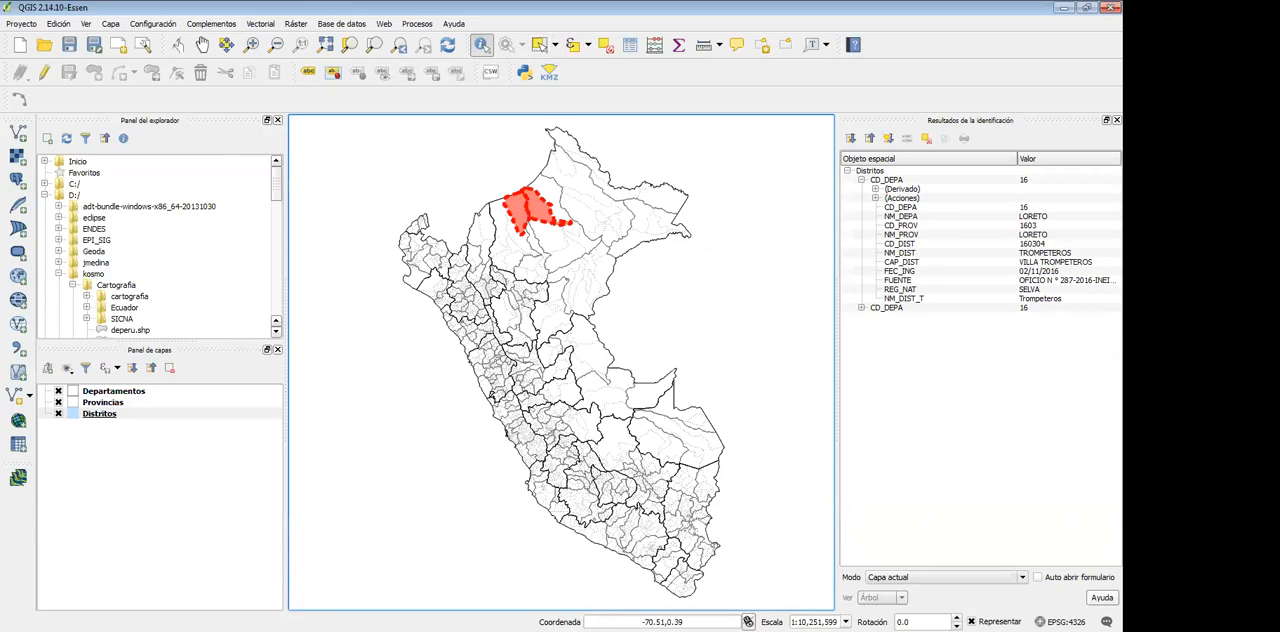
{"action": "left_click", "coordinate": [1117, 120]}
{"action": "left_click", "coordinate": [354, 248]}
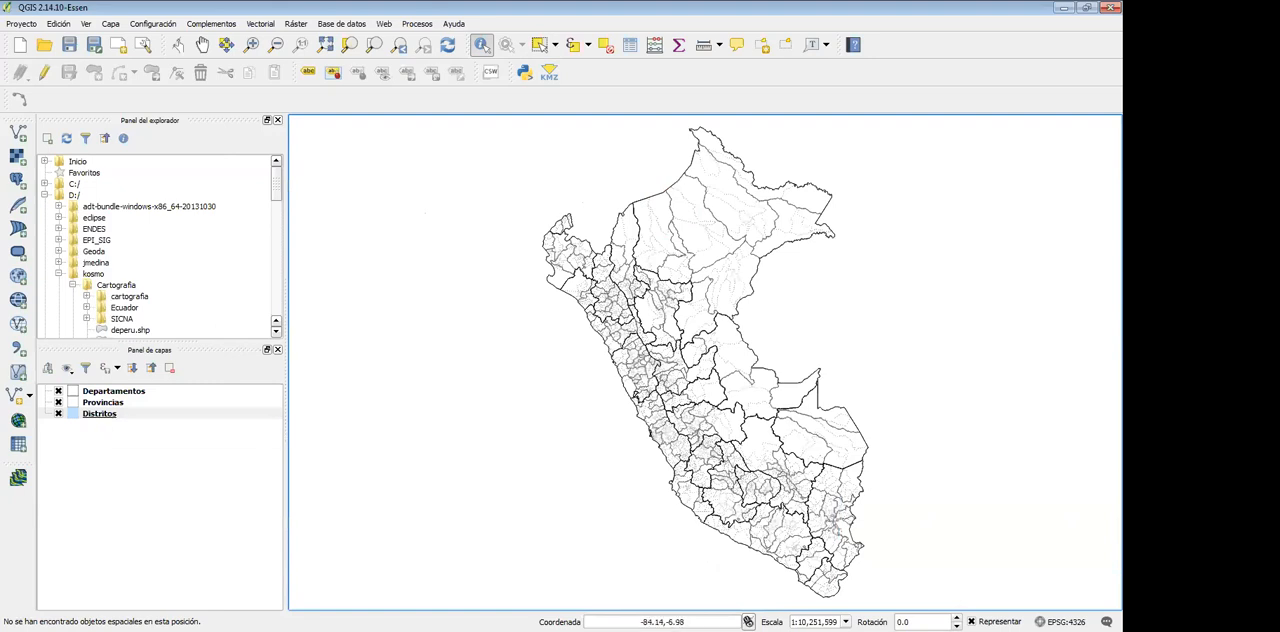
Open the attribute table of the Departamentos layer, review the CD_DEPA, NM_DEPA and FUENTE fields, and close the table
{"action": "left_click", "coordinate": [114, 391]}
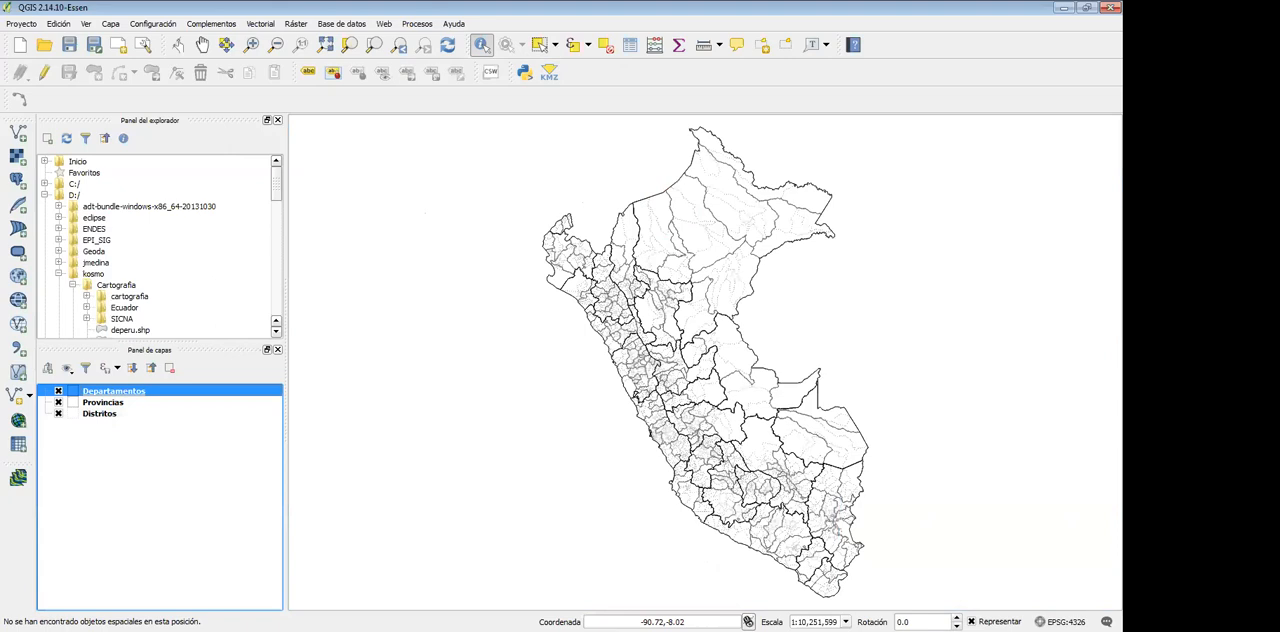
{"action": "right_click", "coordinate": [114, 391]}
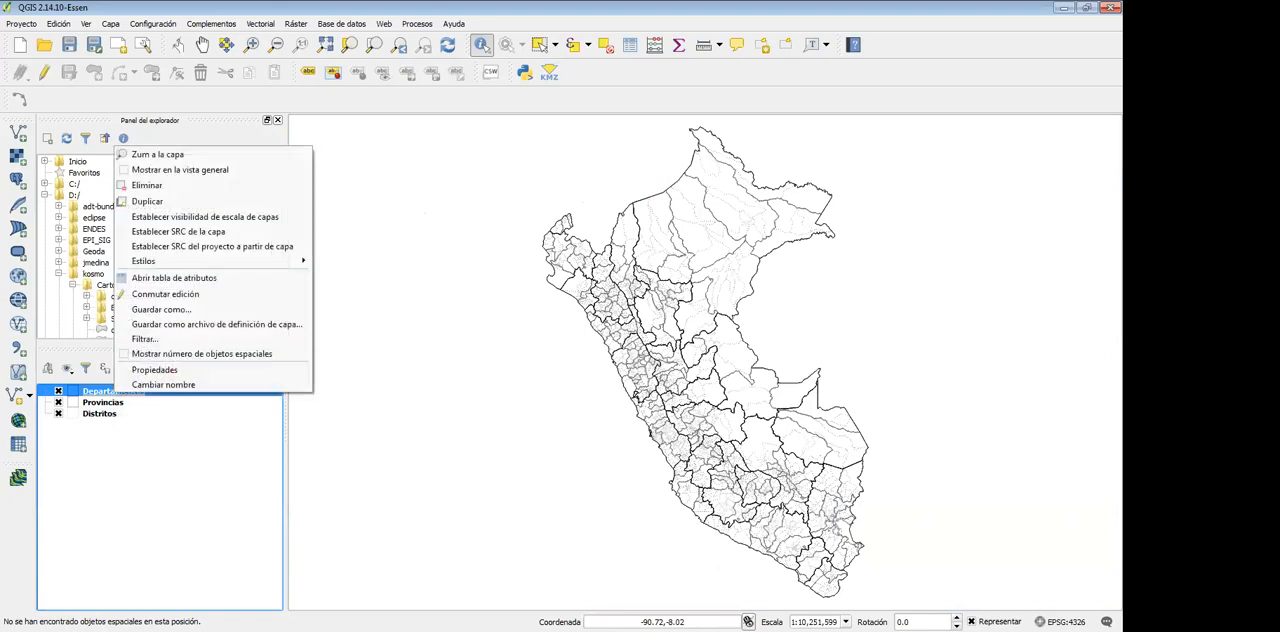
{"action": "left_click", "coordinate": [174, 277]}
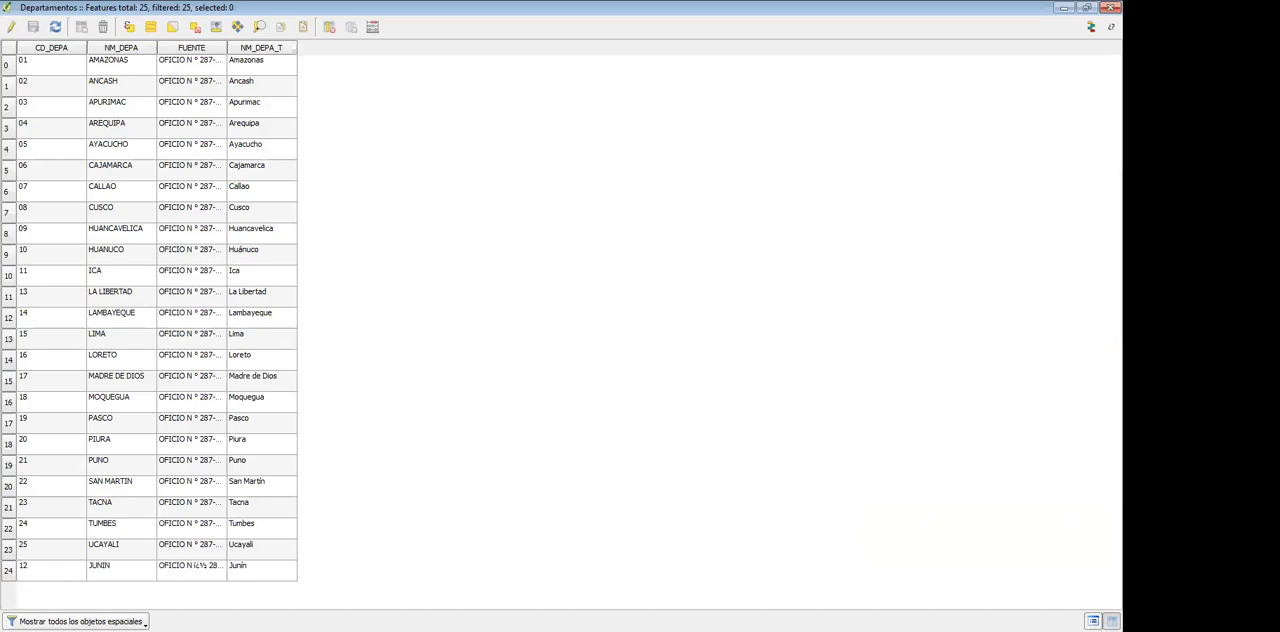
{"action": "left_click", "coordinate": [51, 86]}
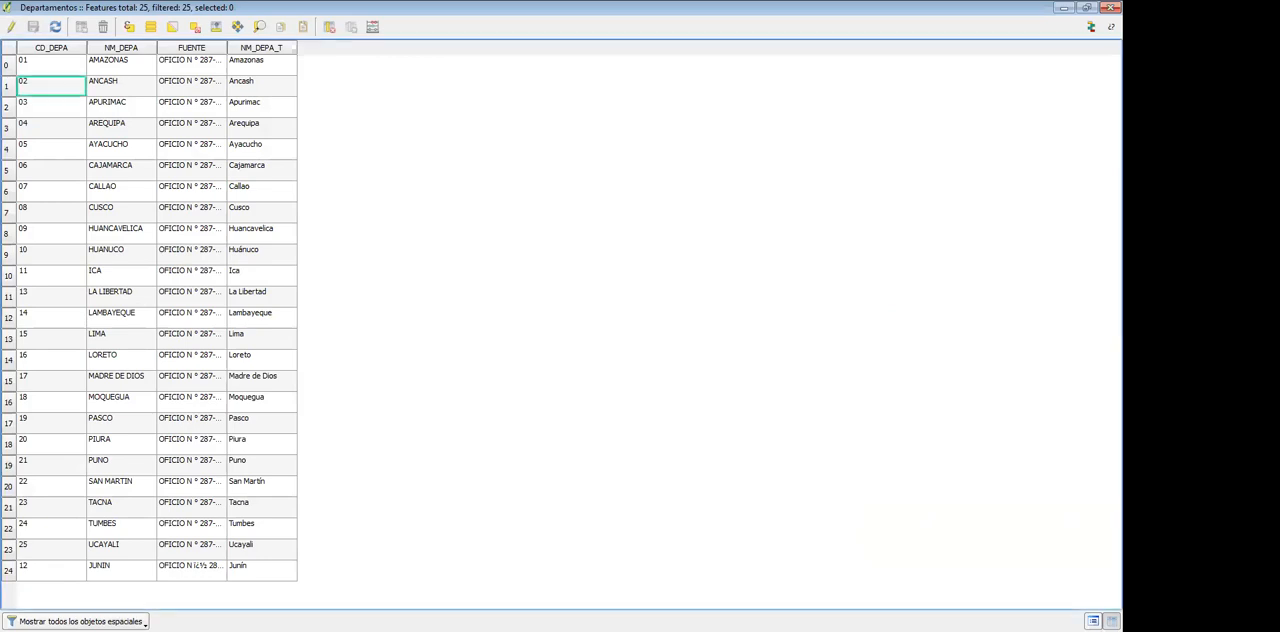
{"action": "left_click", "coordinate": [121, 86]}
{"action": "left_click", "coordinate": [191, 86]}
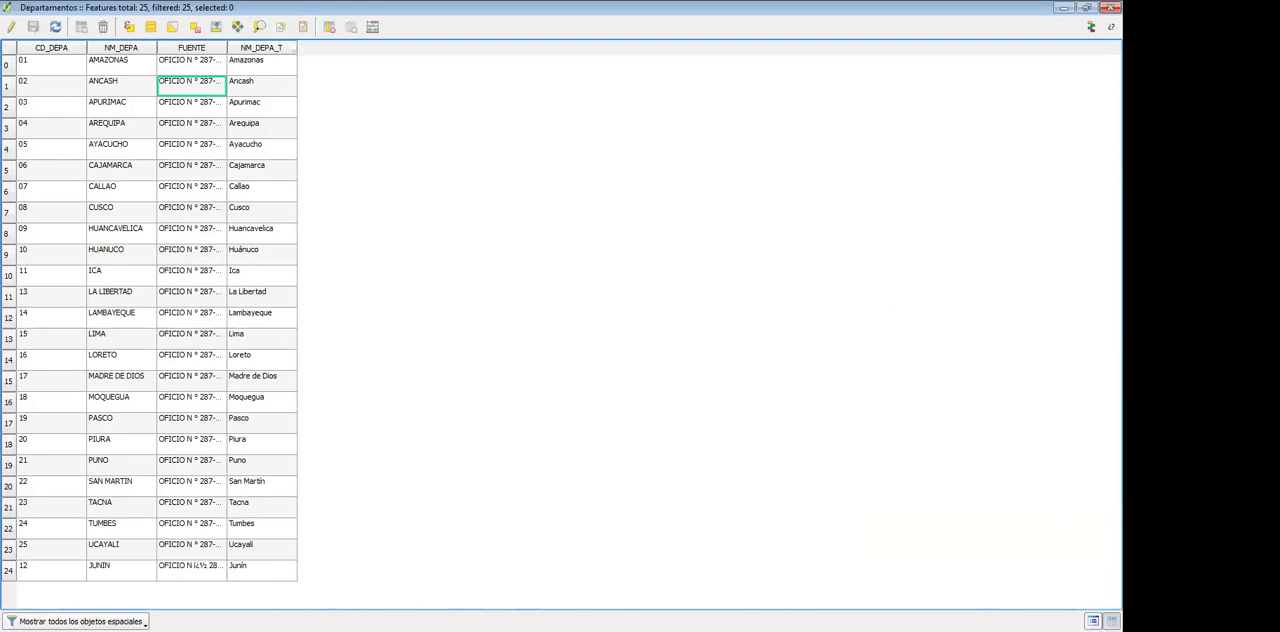
{"action": "left_click", "coordinate": [1110, 7]}
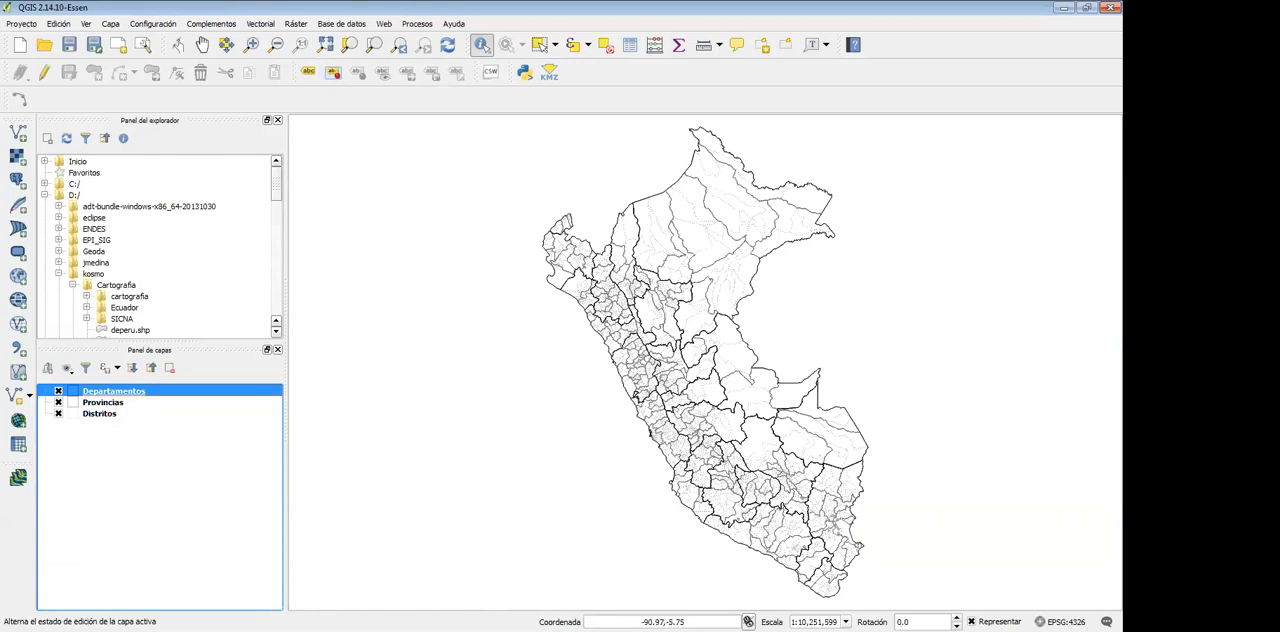
Open the label settings of the Departamentos layer and enable "Mostrar etiquetas para esta capa"
{"action": "right_click", "coordinate": [104, 391]}
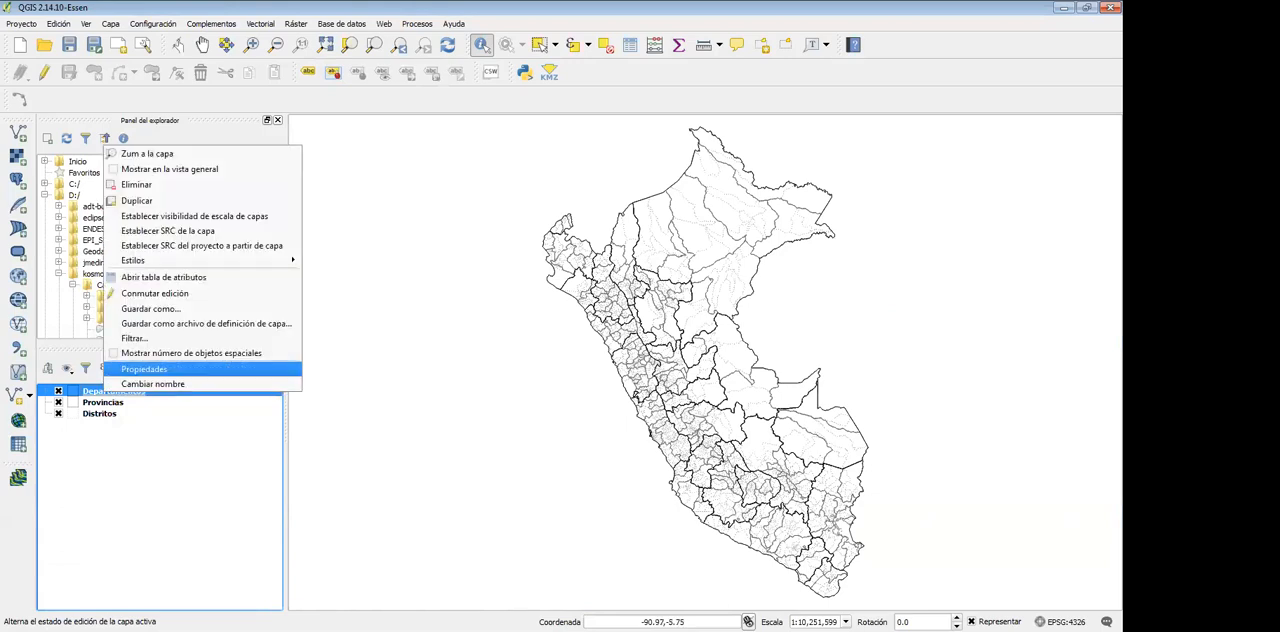
{"action": "key", "text": "Return"}
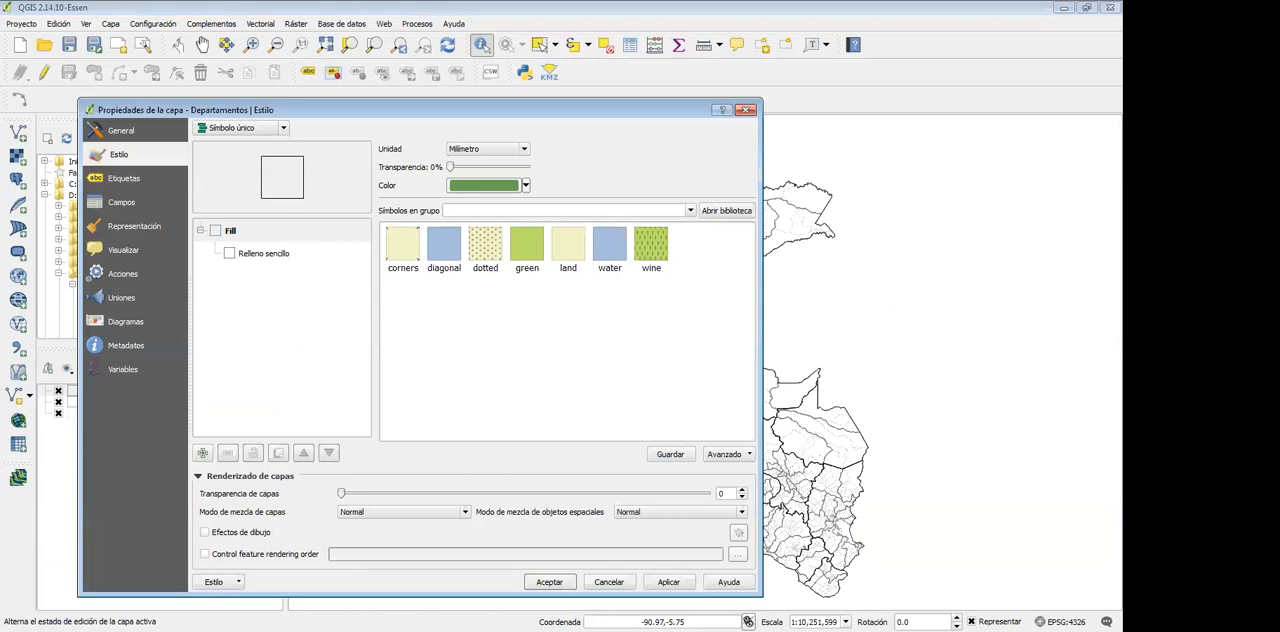
{"action": "left_click", "coordinate": [124, 178]}
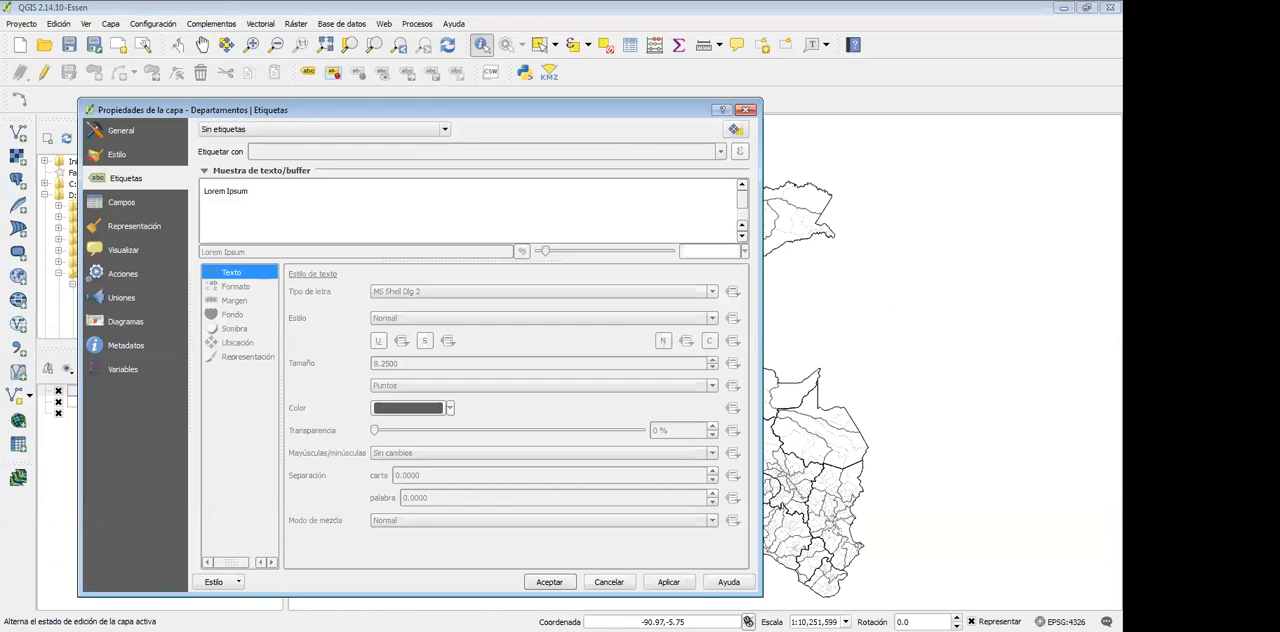
{"action": "left_click_drag", "start_coordinate": [385, 110], "coordinate": [488, 84]}
{"action": "left_click", "coordinate": [490, 103]}
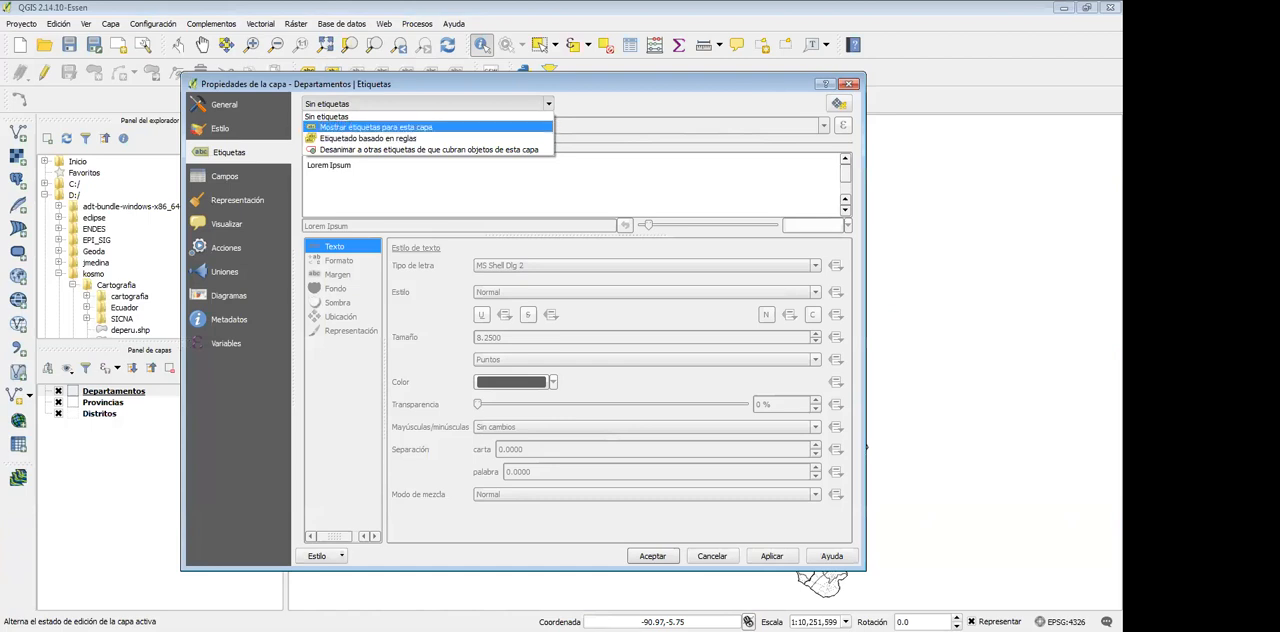
{"action": "left_click", "coordinate": [376, 127]}
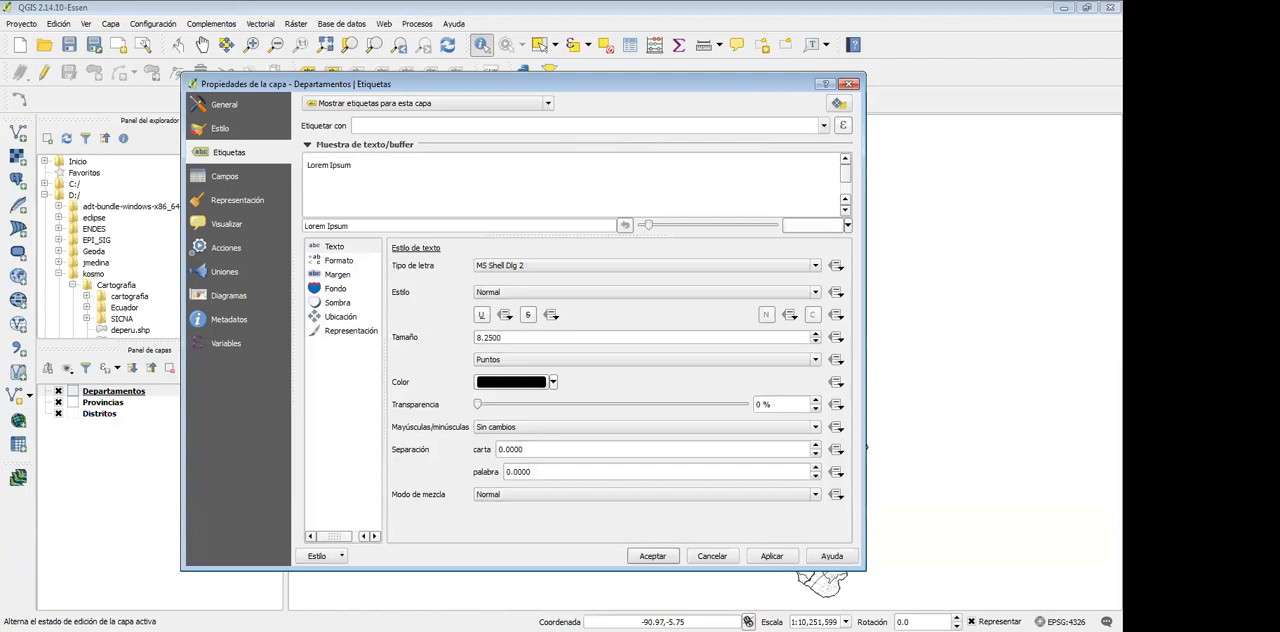
Switch the Departamentos labels to "Sin etiquetas" and back to "Mostrar etiquetas para esta capa"
{"action": "left_click", "coordinate": [428, 103]}
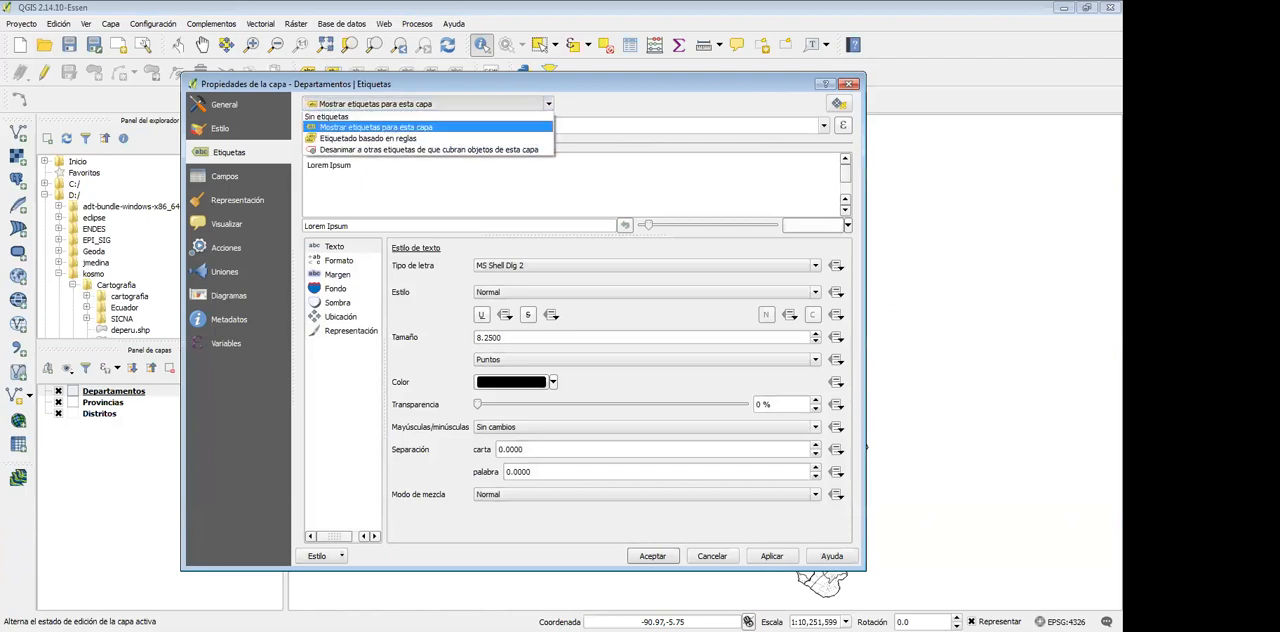
{"action": "left_click", "coordinate": [376, 117]}
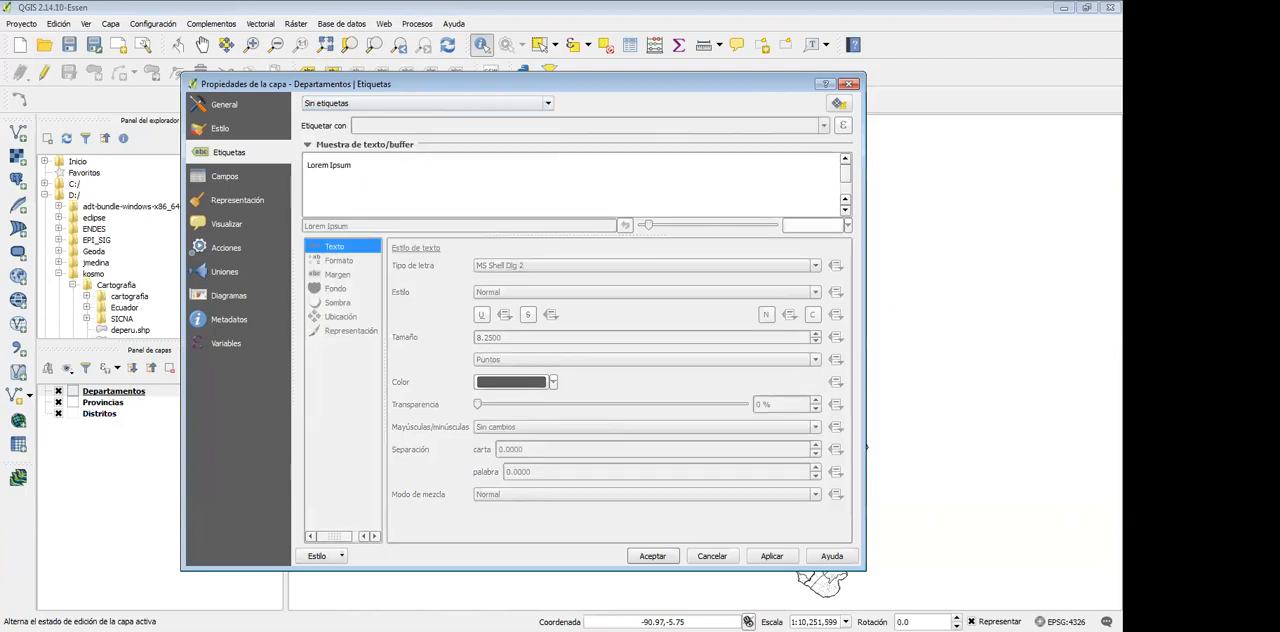
{"action": "left_click", "coordinate": [428, 103]}
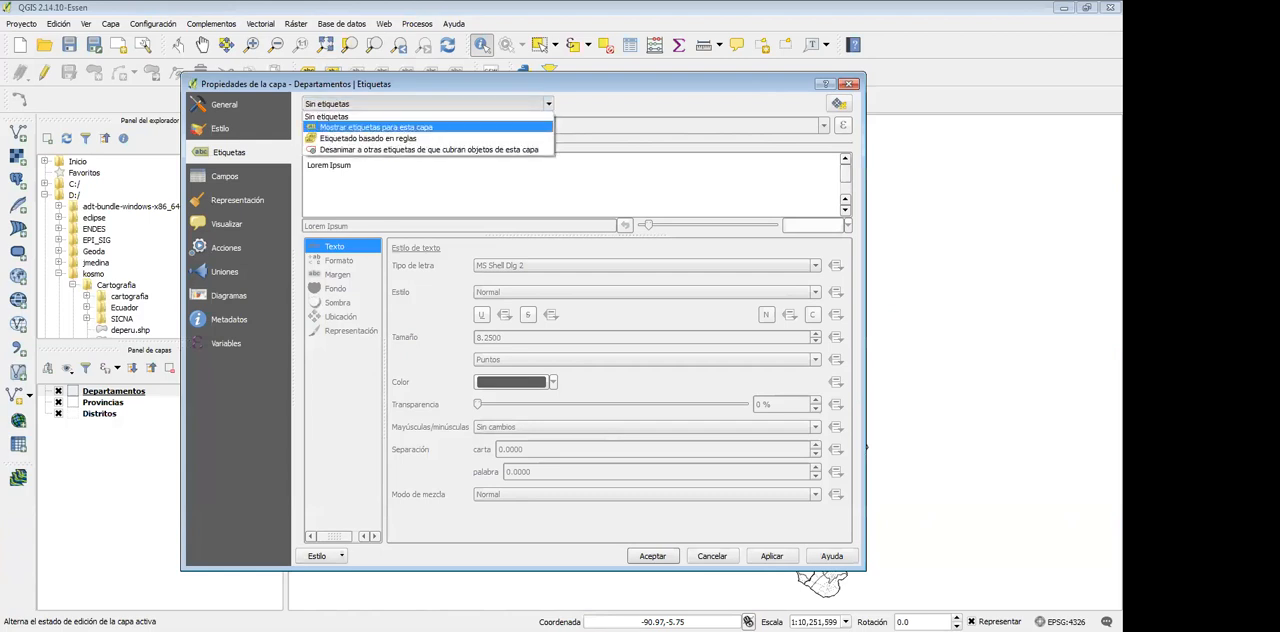
{"action": "left_click", "coordinate": [400, 127]}
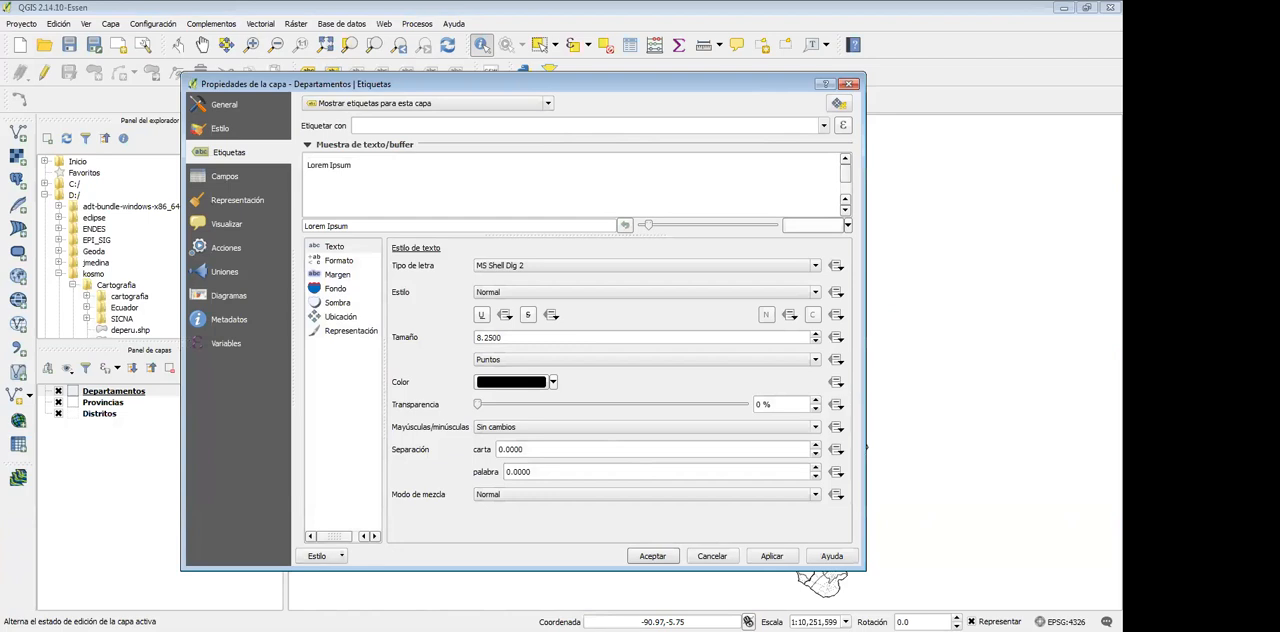
Label the Departamentos layer with the NM_DEPA field
{"action": "left_click", "coordinate": [824, 126]}
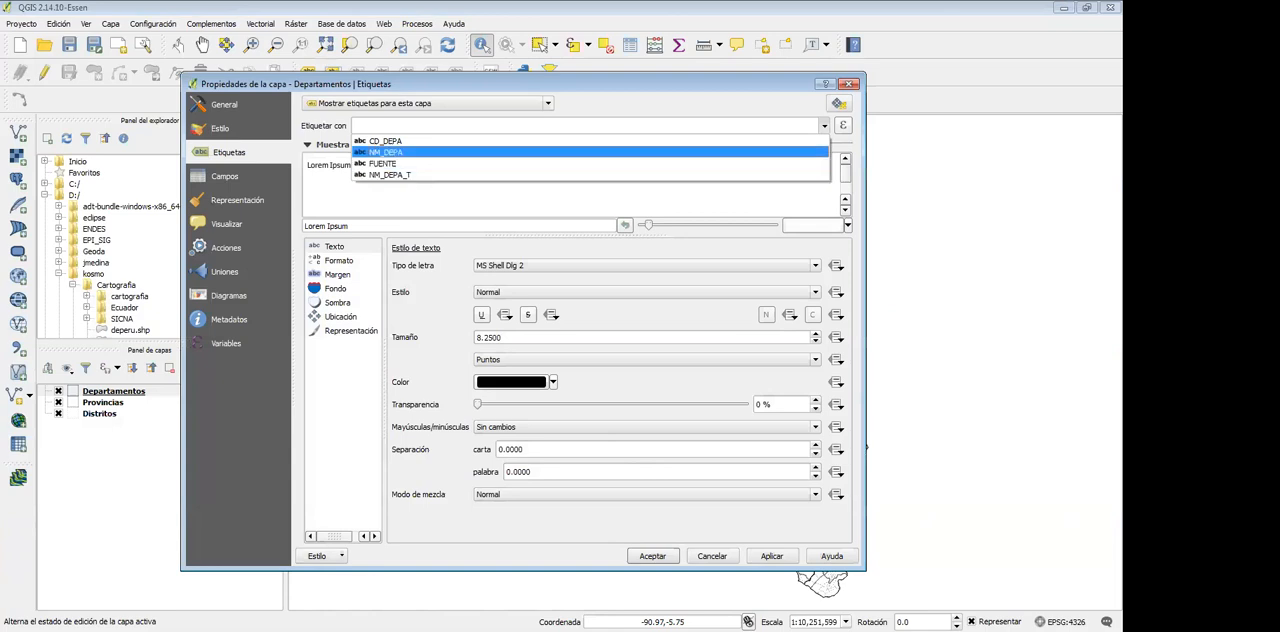
{"action": "left_click", "coordinate": [386, 152]}
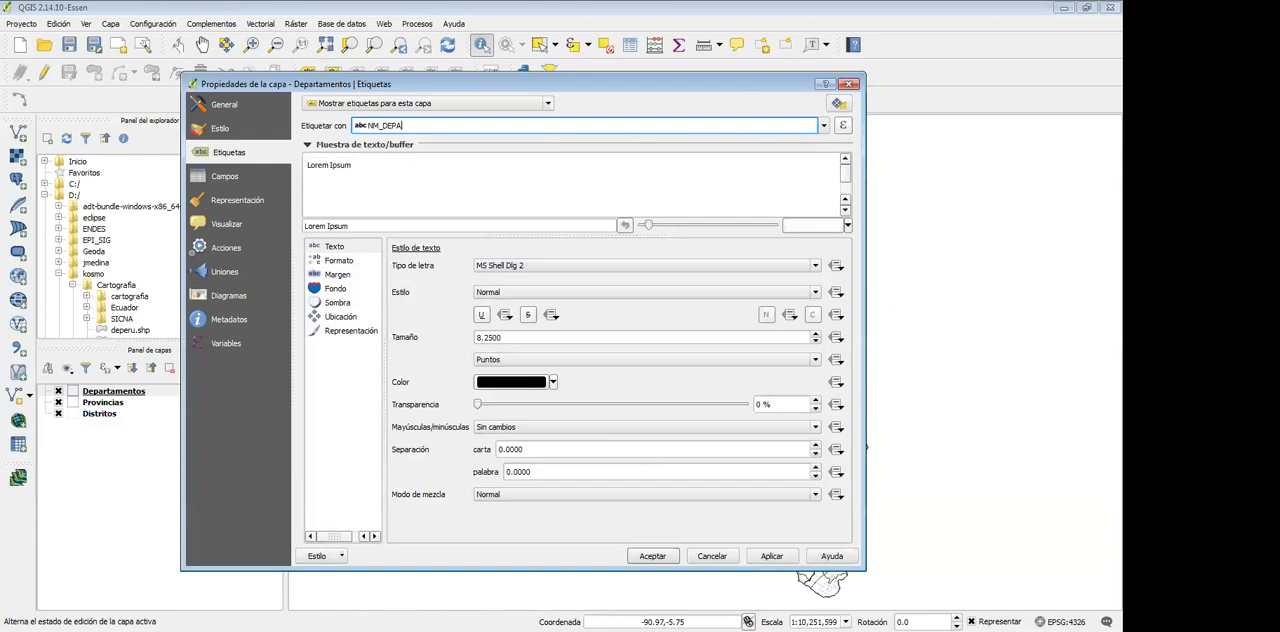
{"action": "double_click", "coordinate": [489, 338]}
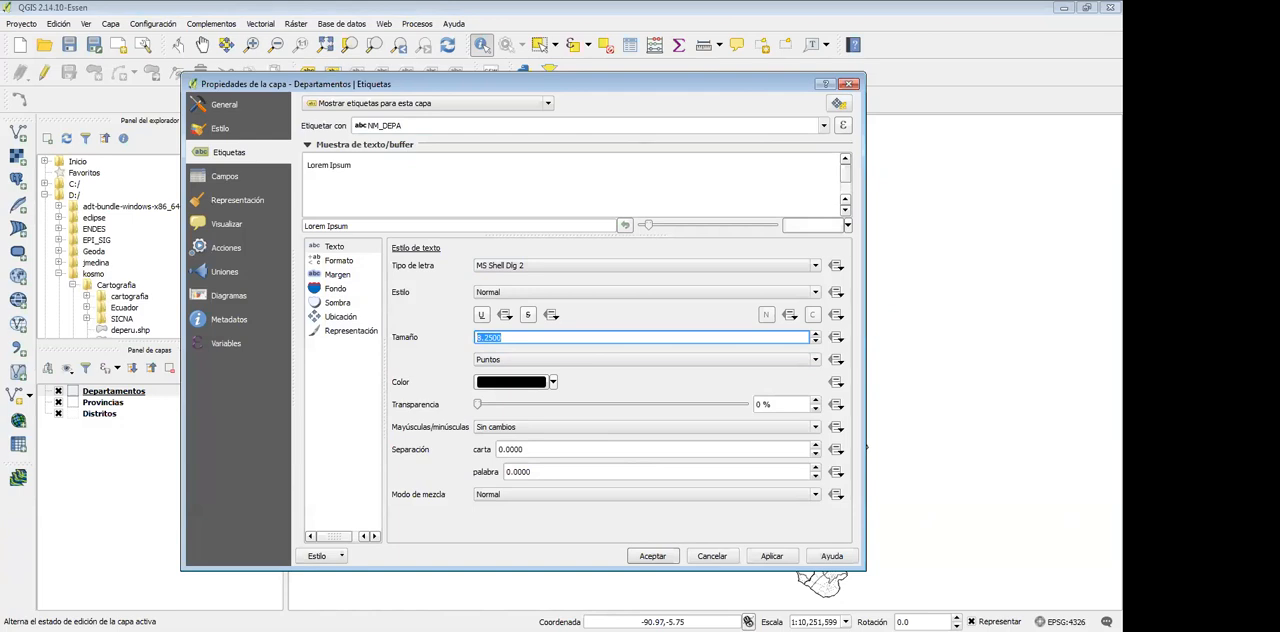
Enable the text buffer for the Departamentos labels and set its colour to red #ff4040
{"action": "left_click", "coordinate": [337, 274]}
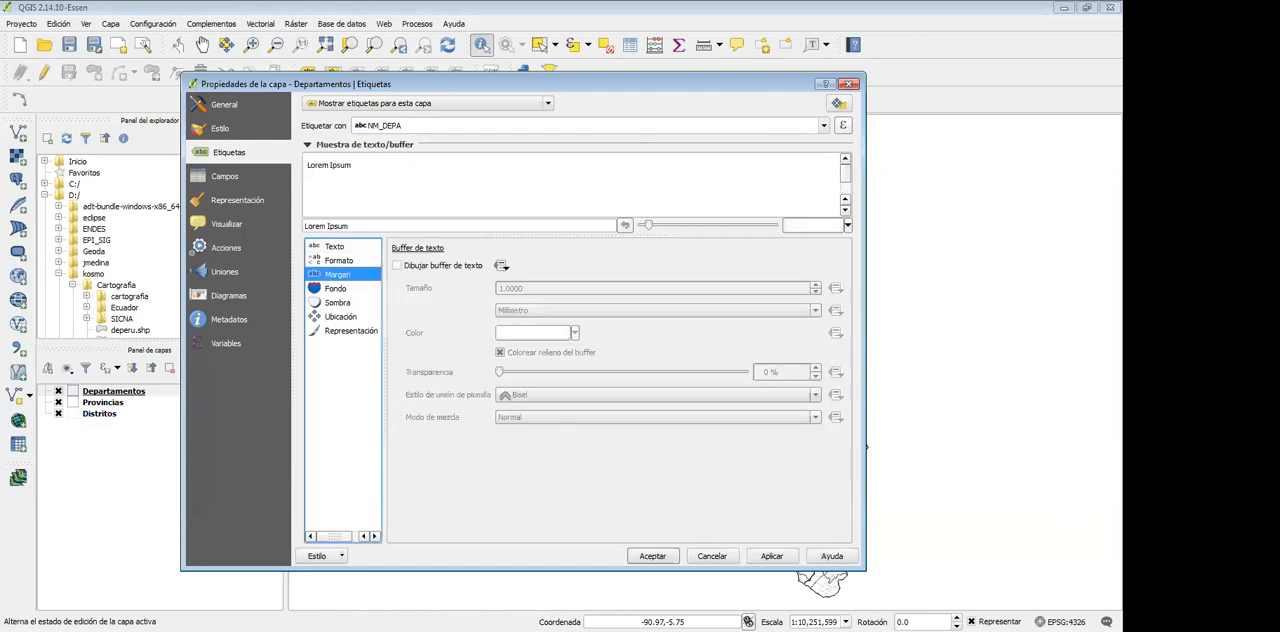
{"action": "left_click", "coordinate": [397, 265]}
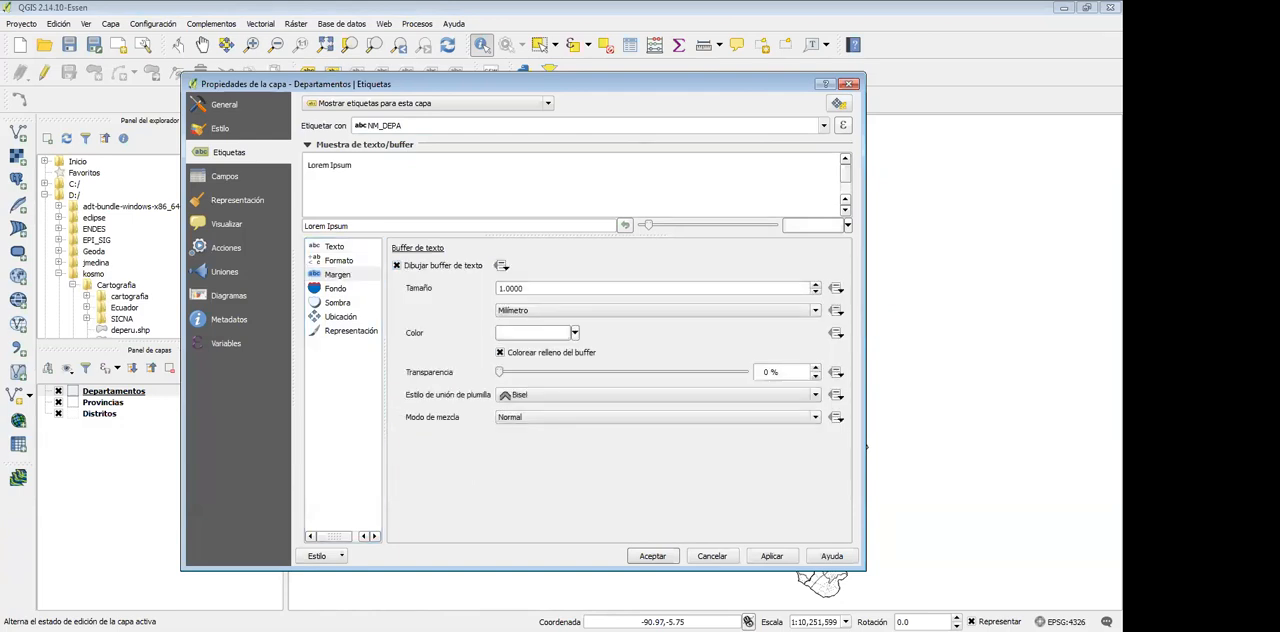
{"action": "left_click", "coordinate": [533, 333]}
{"action": "left_click", "coordinate": [554, 297]}
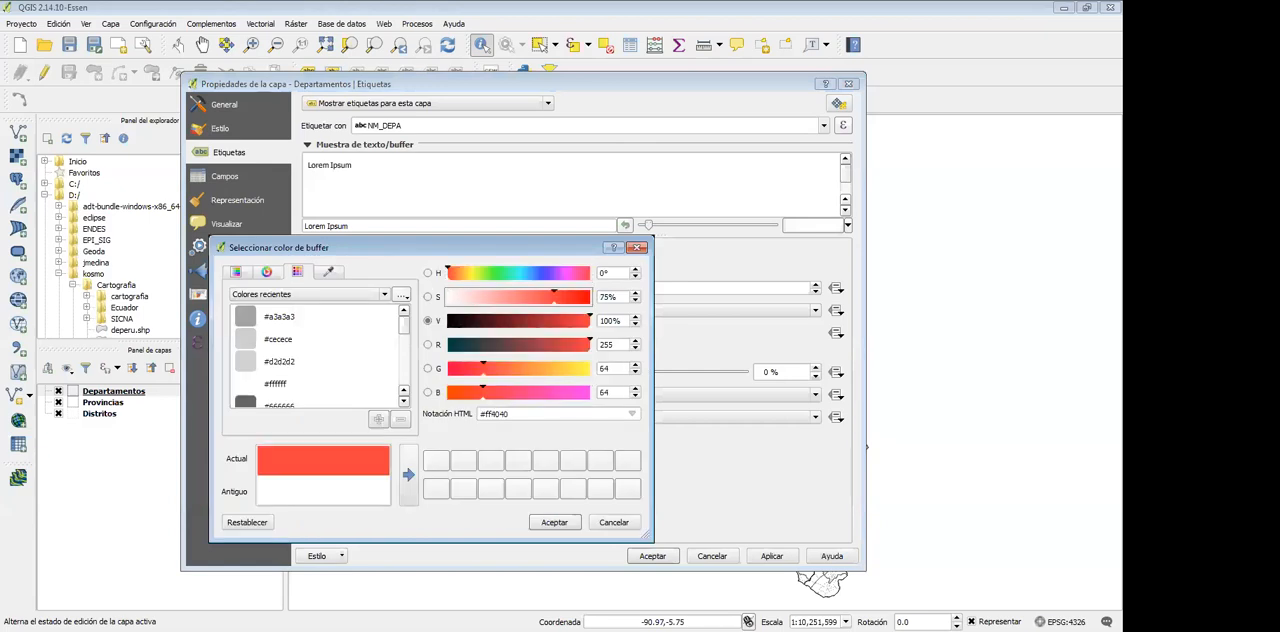
{"action": "left_click", "coordinate": [554, 522]}
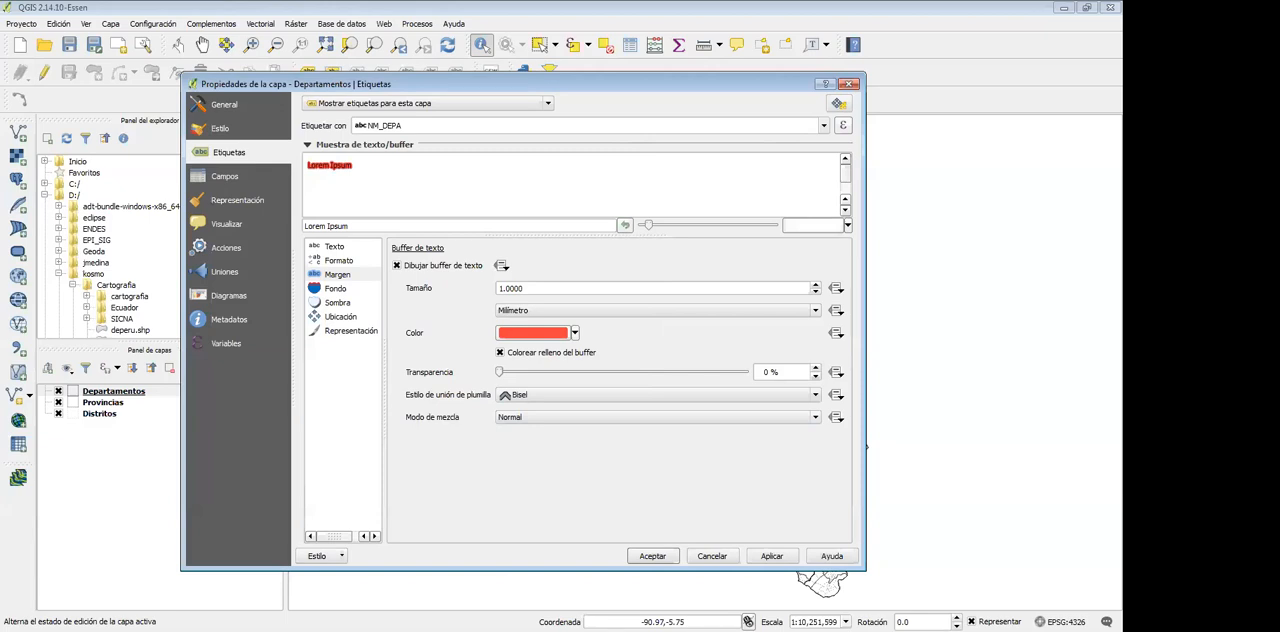
Lighten the label buffer to a pale red and apply the Departamentos label settings
{"action": "left_click", "coordinate": [532, 332]}
{"action": "left_click_drag", "start_coordinate": [554, 296], "coordinate": [498, 296]}
{"action": "left_click", "coordinate": [554, 522]}
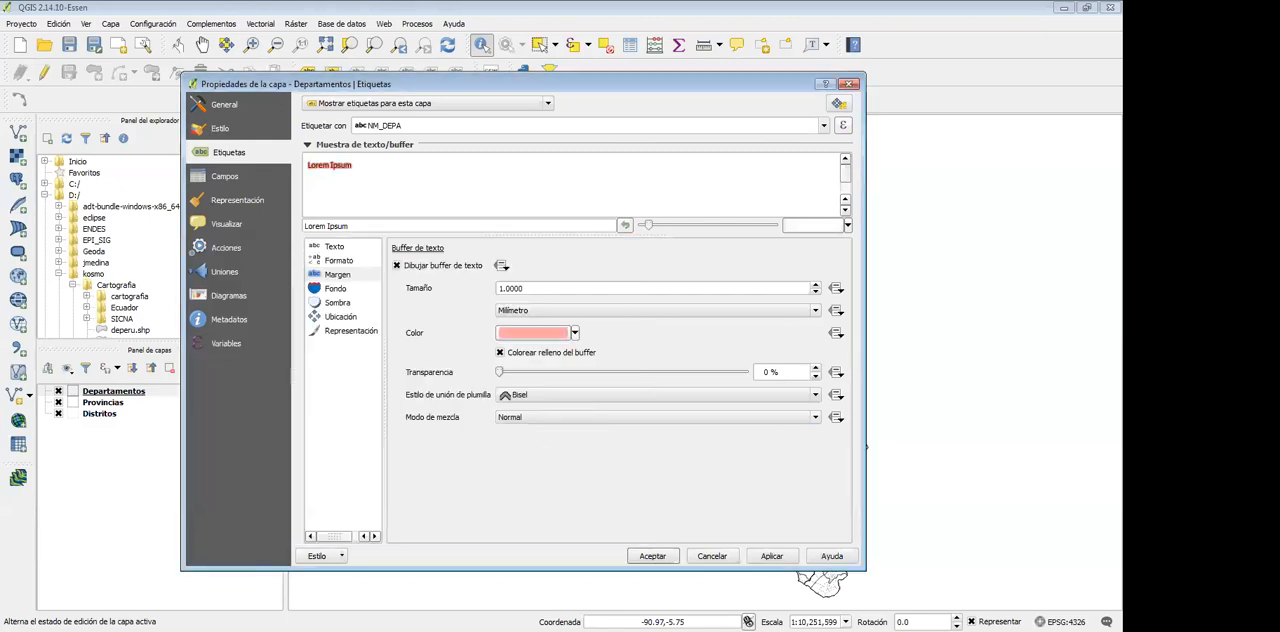
{"action": "left_click", "coordinate": [772, 556]}
{"action": "left_click", "coordinate": [772, 556]}
{"action": "left_click", "coordinate": [653, 556]}
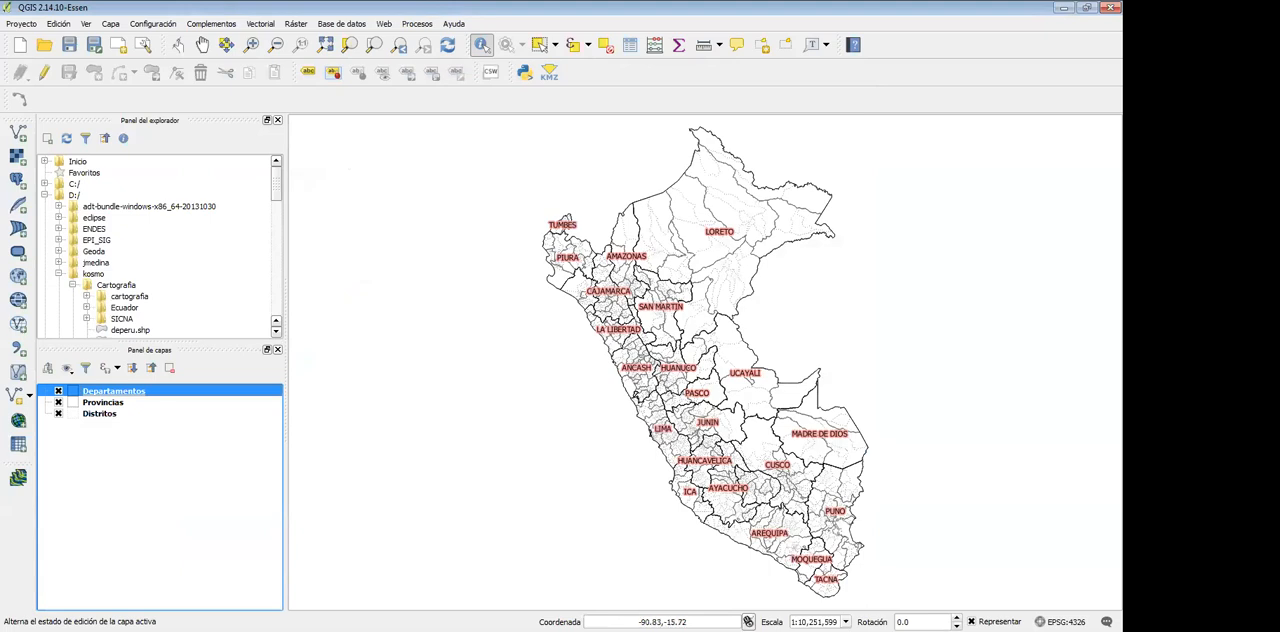
{"action": "left_click", "coordinate": [103, 402]}
{"action": "left_click", "coordinate": [100, 414]}
{"action": "left_click", "coordinate": [103, 402]}
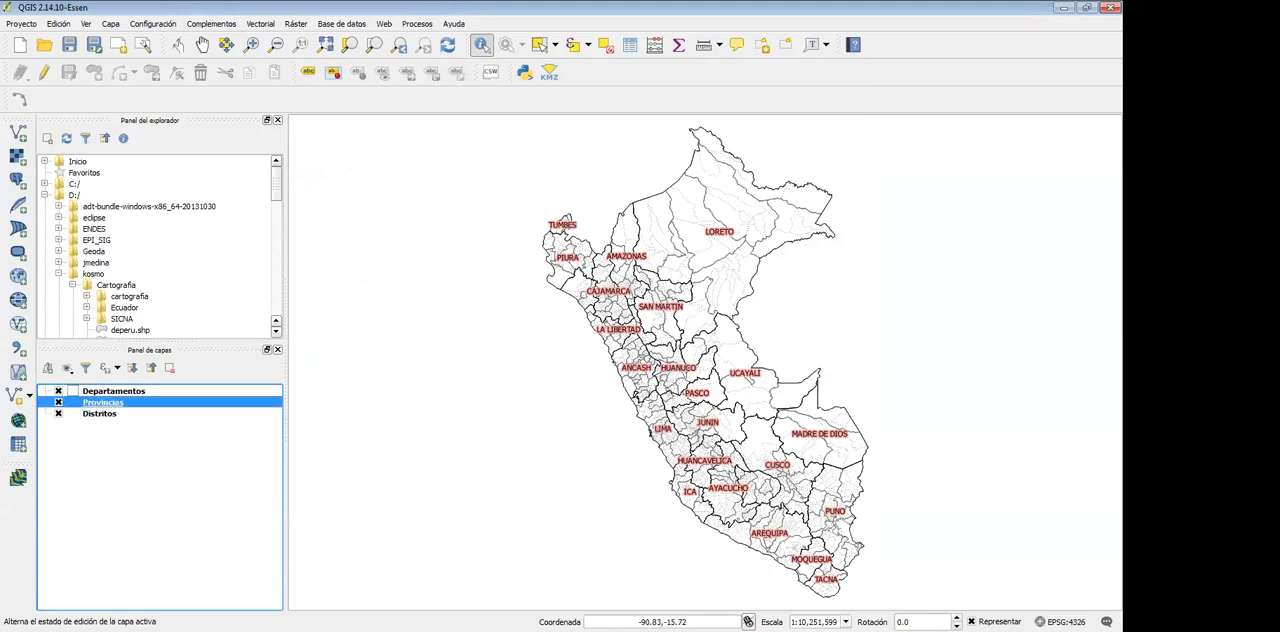
{"action": "left_click", "coordinate": [113, 391]}
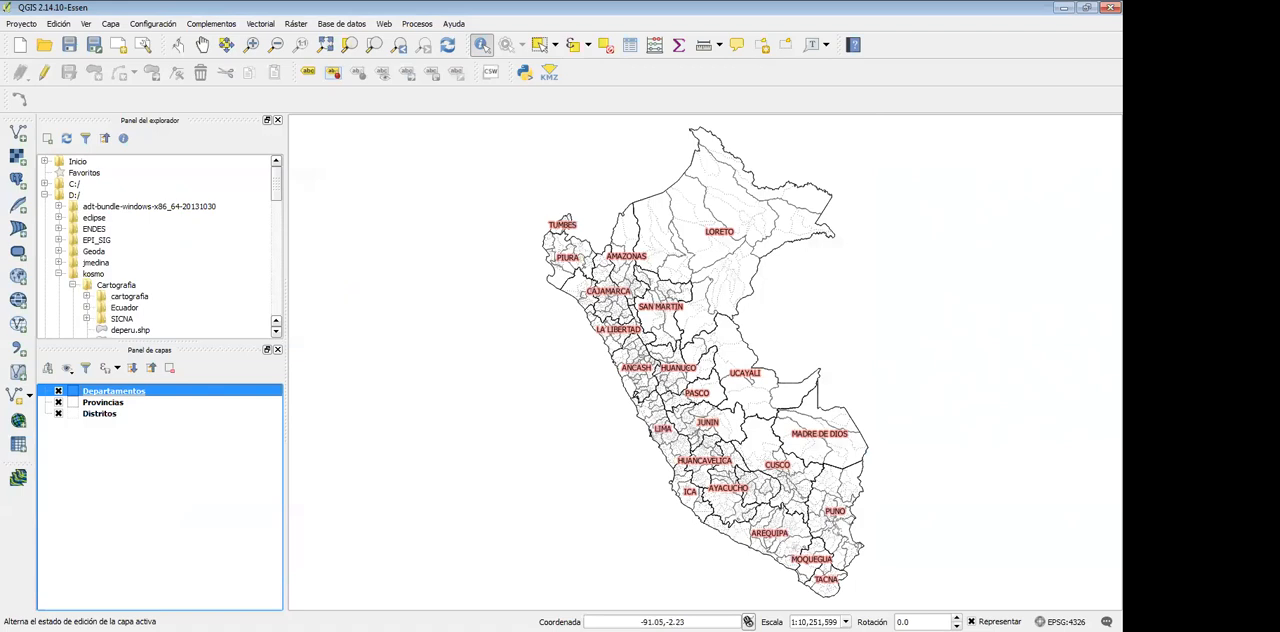
Enable labels for the Distritos layer using the NM_DIST field and apply the settings
{"action": "left_click", "coordinate": [100, 414]}
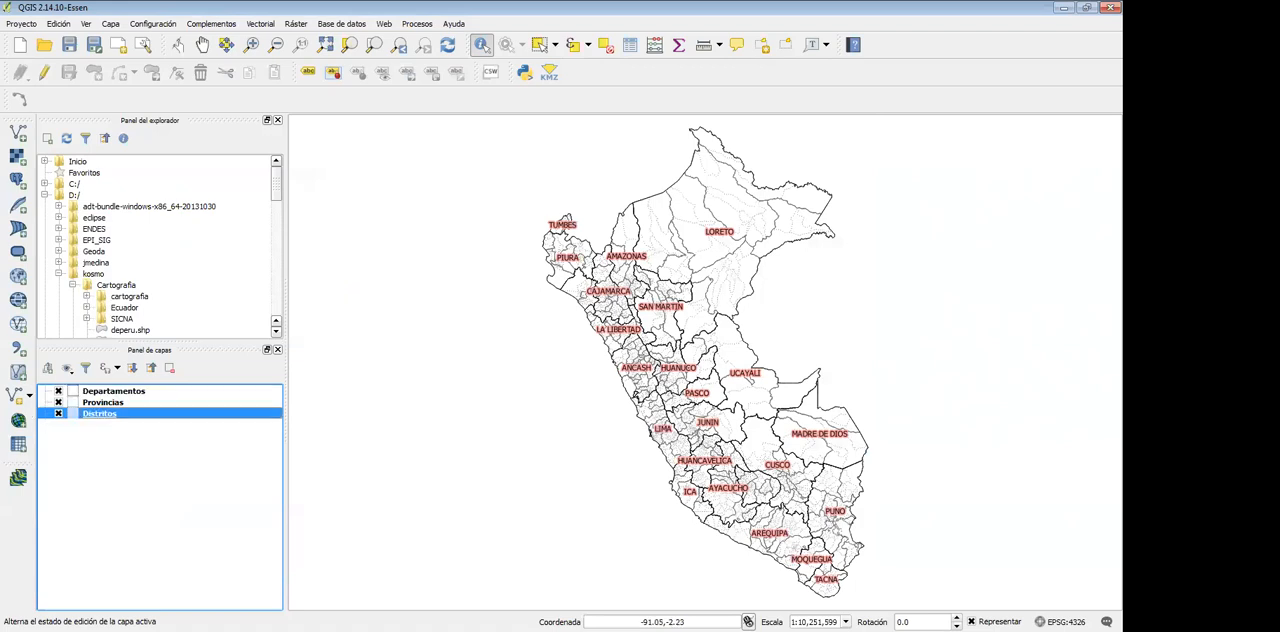
{"action": "right_click", "coordinate": [105, 414]}
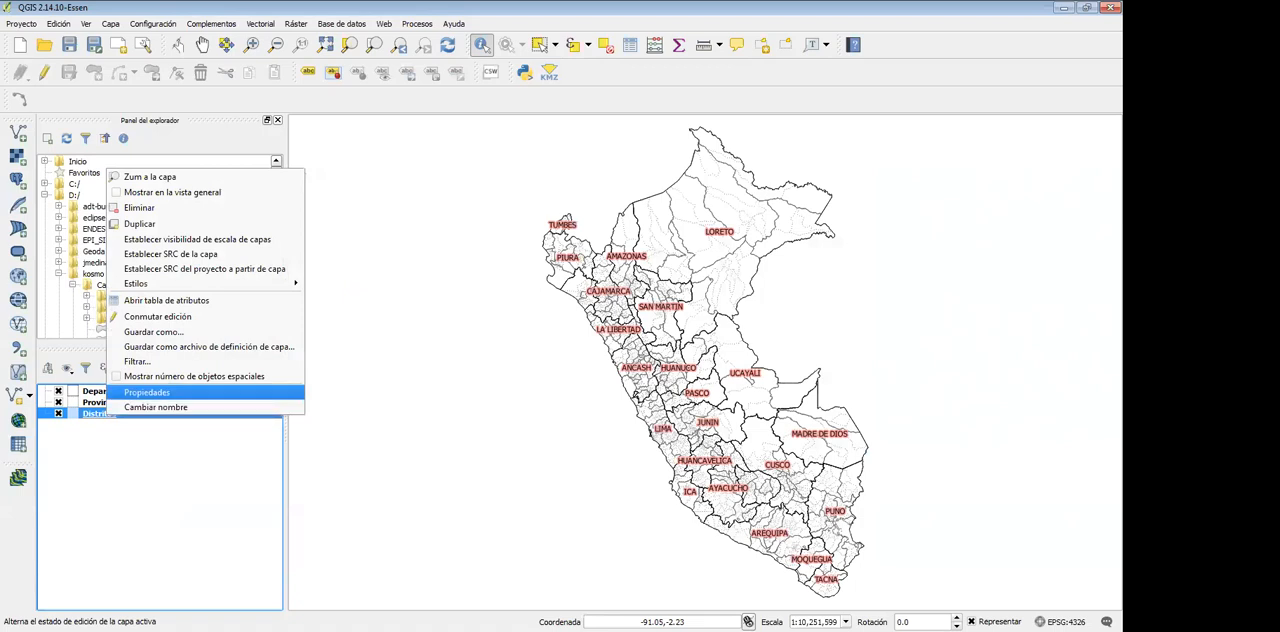
{"action": "left_click", "coordinate": [146, 392]}
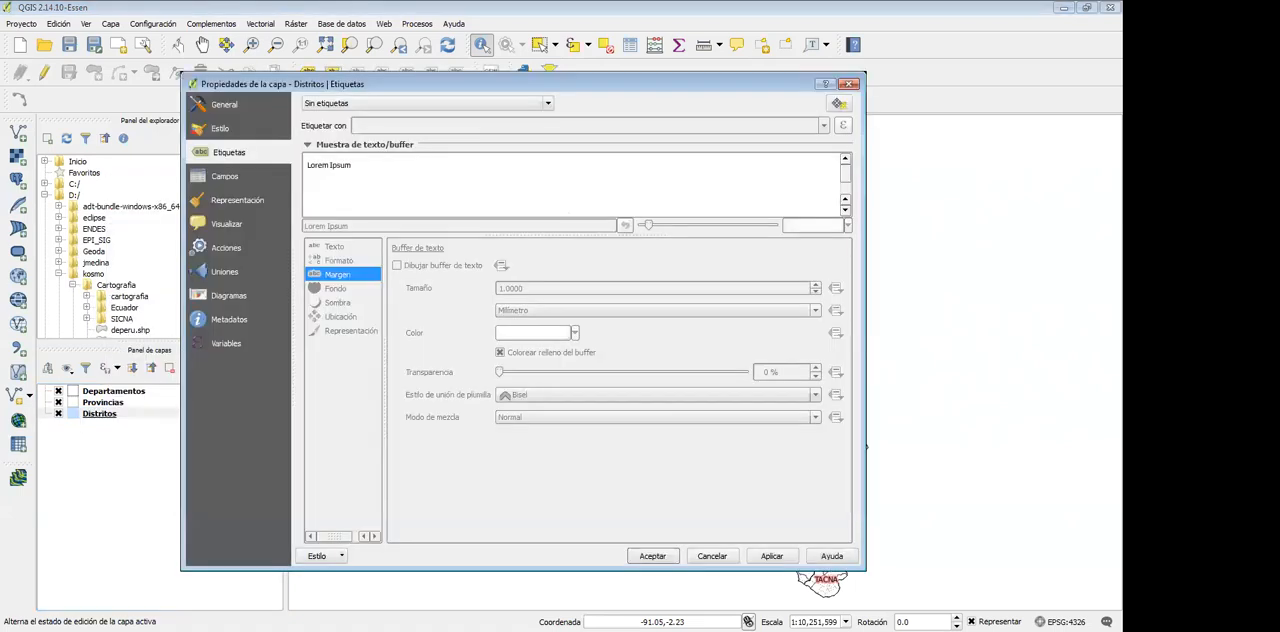
{"action": "left_click", "coordinate": [430, 103]}
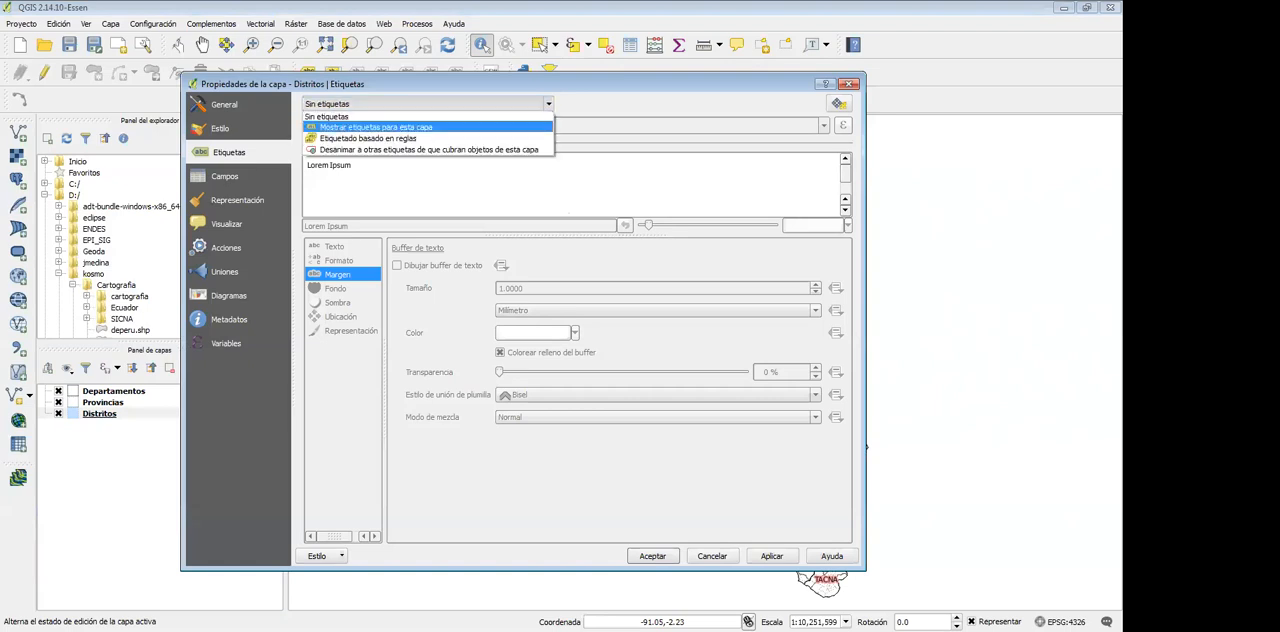
{"action": "left_click", "coordinate": [400, 120]}
{"action": "left_click", "coordinate": [824, 126]}
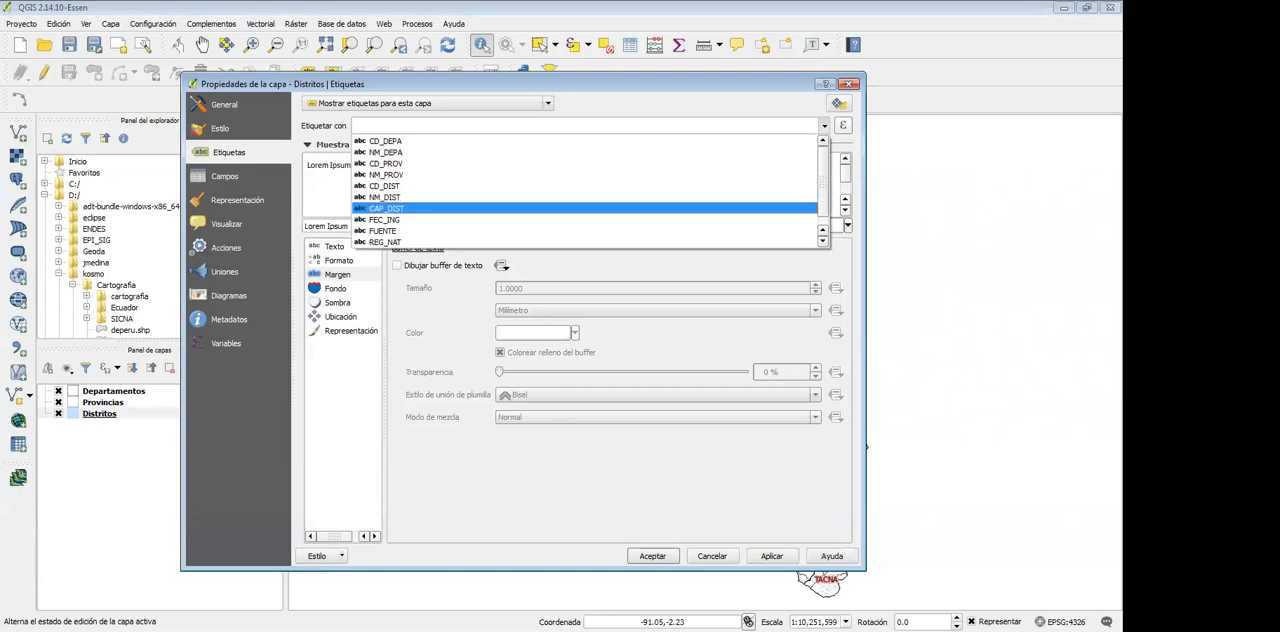
{"action": "left_click", "coordinate": [385, 197]}
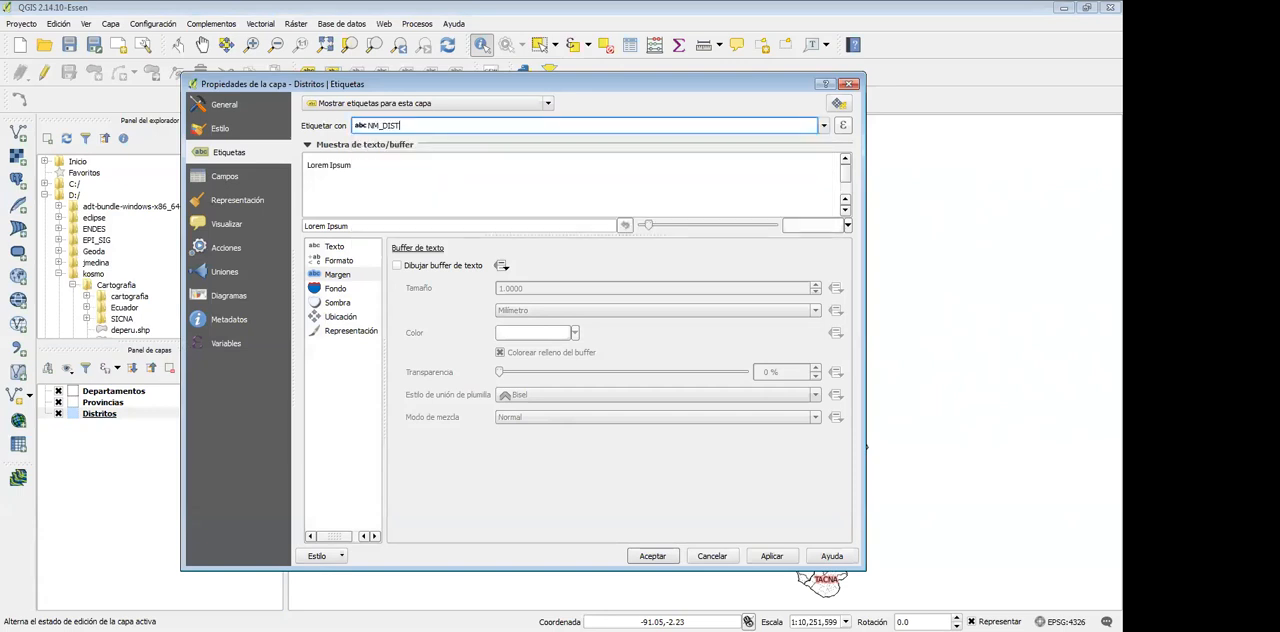
{"action": "left_click", "coordinate": [771, 556]}
{"action": "left_click", "coordinate": [652, 556]}
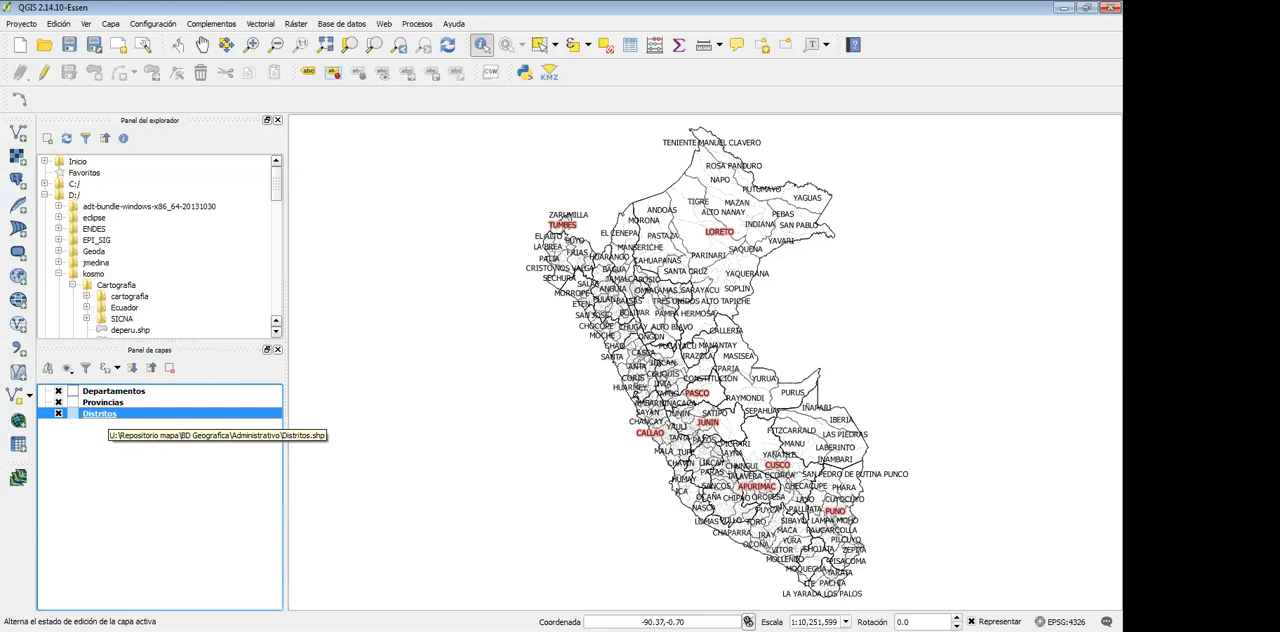
Inspect the district labels around Junín up close, and set the Distritos layer to "Sin etiquetas"
{"action": "left_click", "coordinate": [251, 44]}
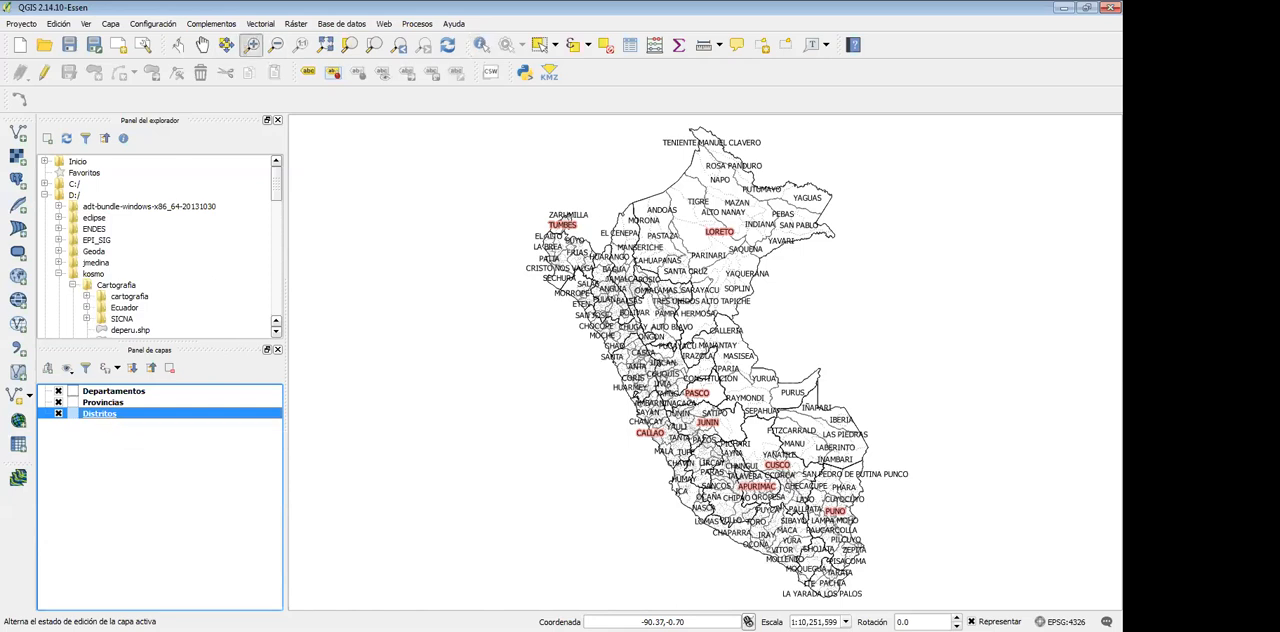
{"action": "left_click_drag", "start_coordinate": [668, 396], "coordinate": [752, 448]}
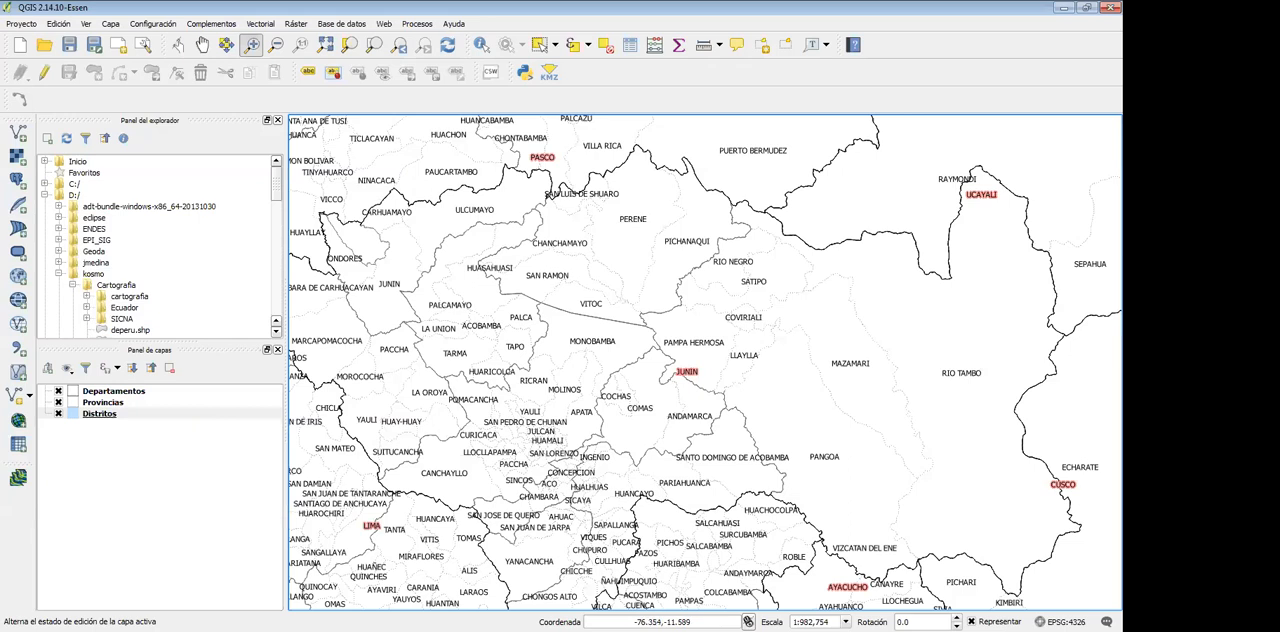
{"action": "right_click", "coordinate": [98, 413]}
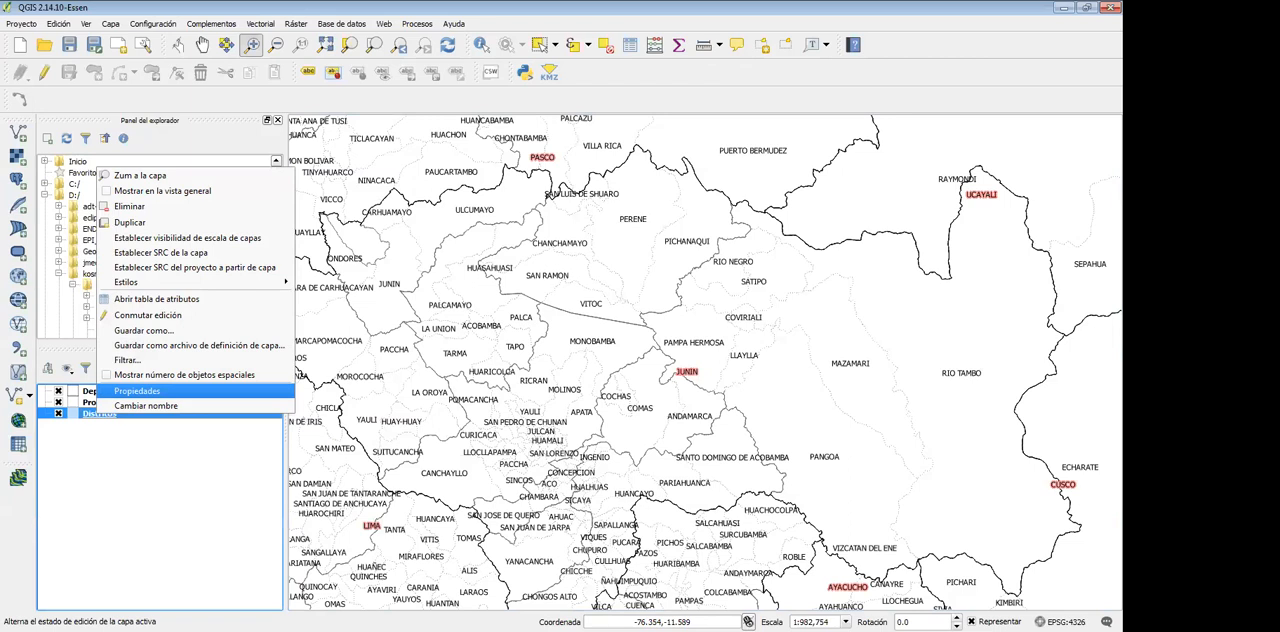
{"action": "left_click", "coordinate": [137, 391]}
{"action": "left_click", "coordinate": [429, 103]}
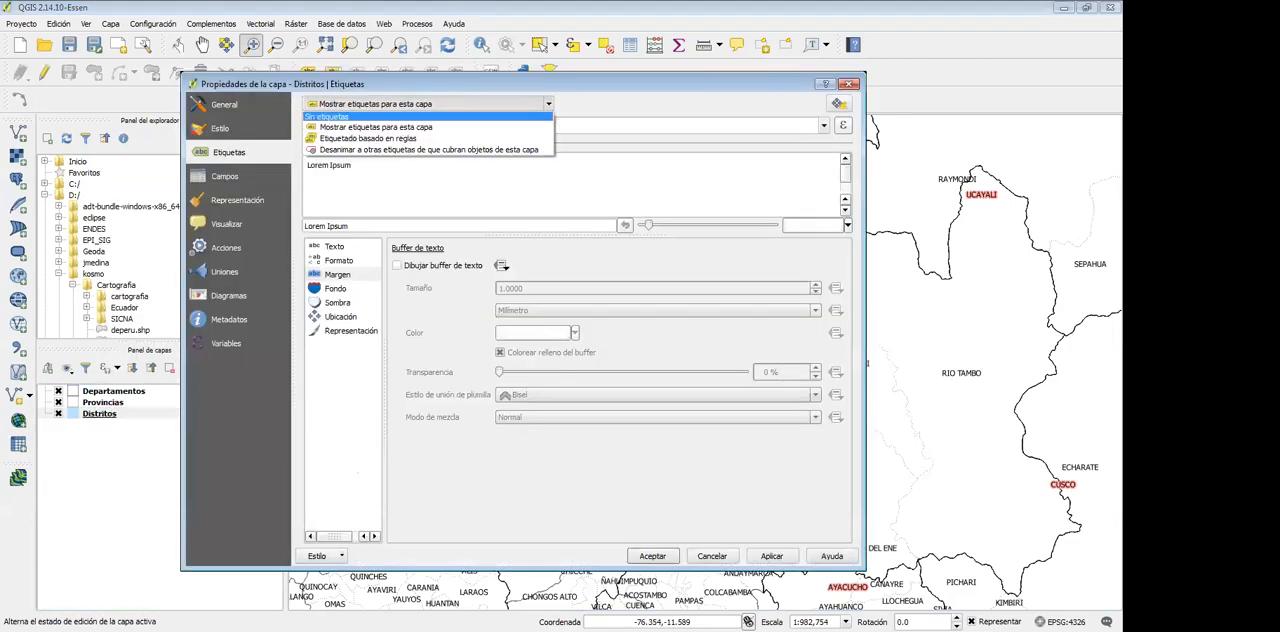
{"action": "left_click", "coordinate": [327, 116]}
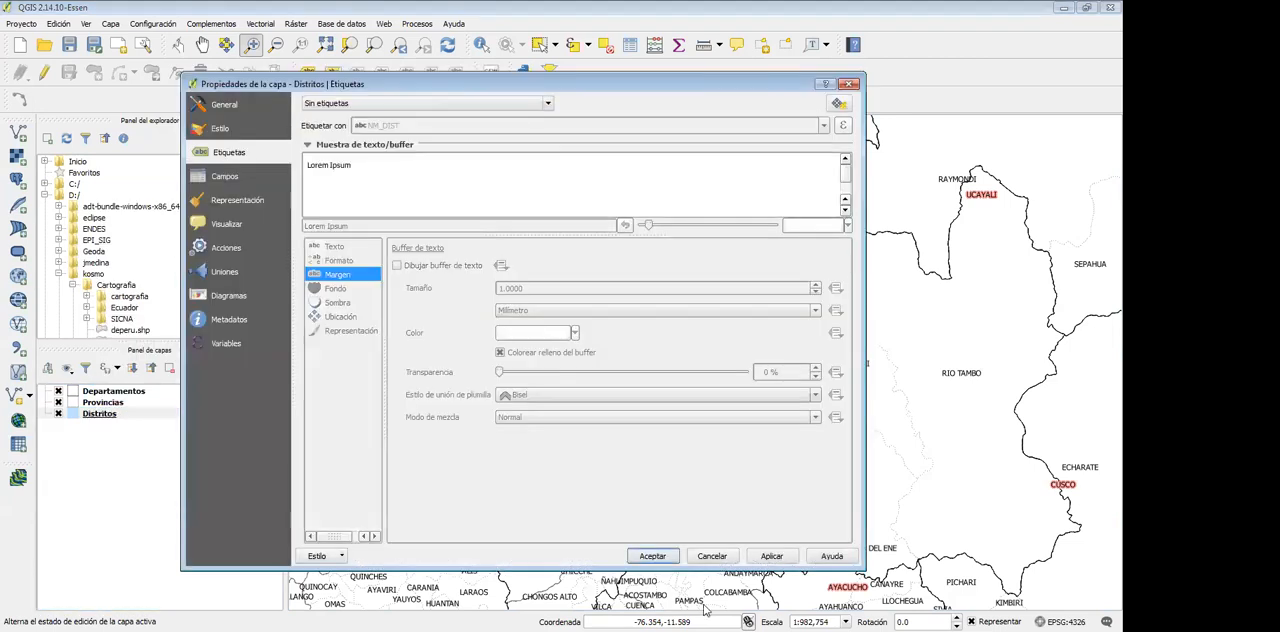
{"action": "left_click", "coordinate": [652, 555]}
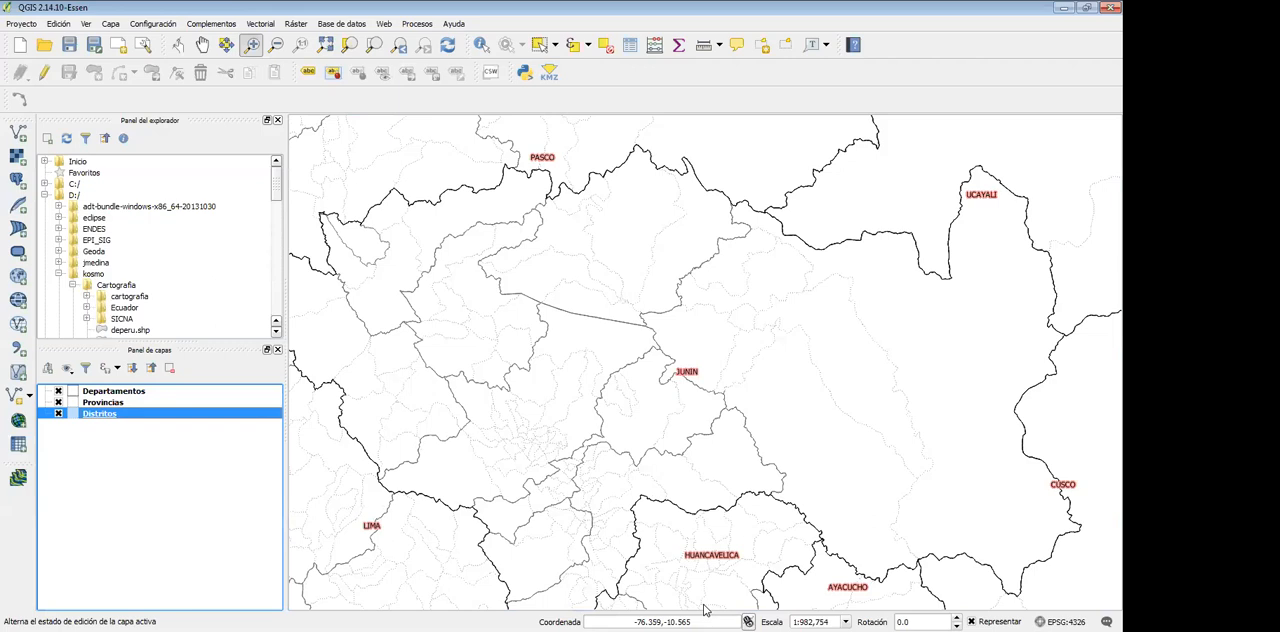
Review the renderer types available in the Distritos layer's style properties, from Símbolo único to 2.5 D
{"action": "right_click", "coordinate": [89, 414]}
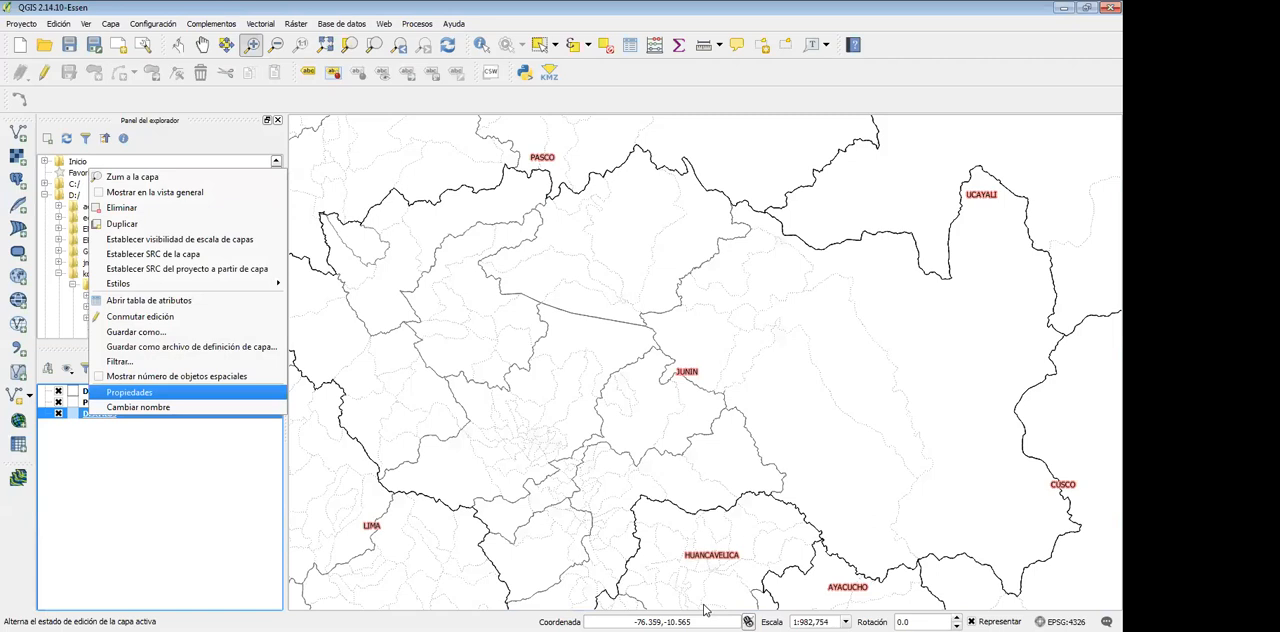
{"action": "key", "text": "Return"}
{"action": "left_click", "coordinate": [221, 129]}
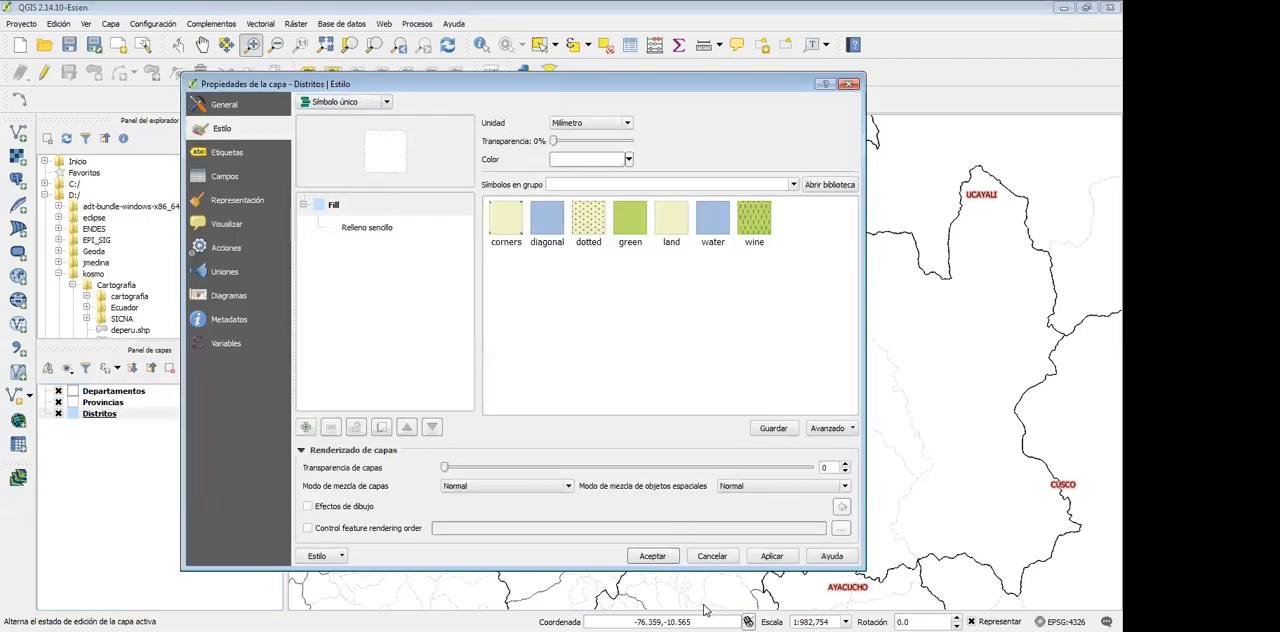
{"action": "left_click", "coordinate": [340, 102]}
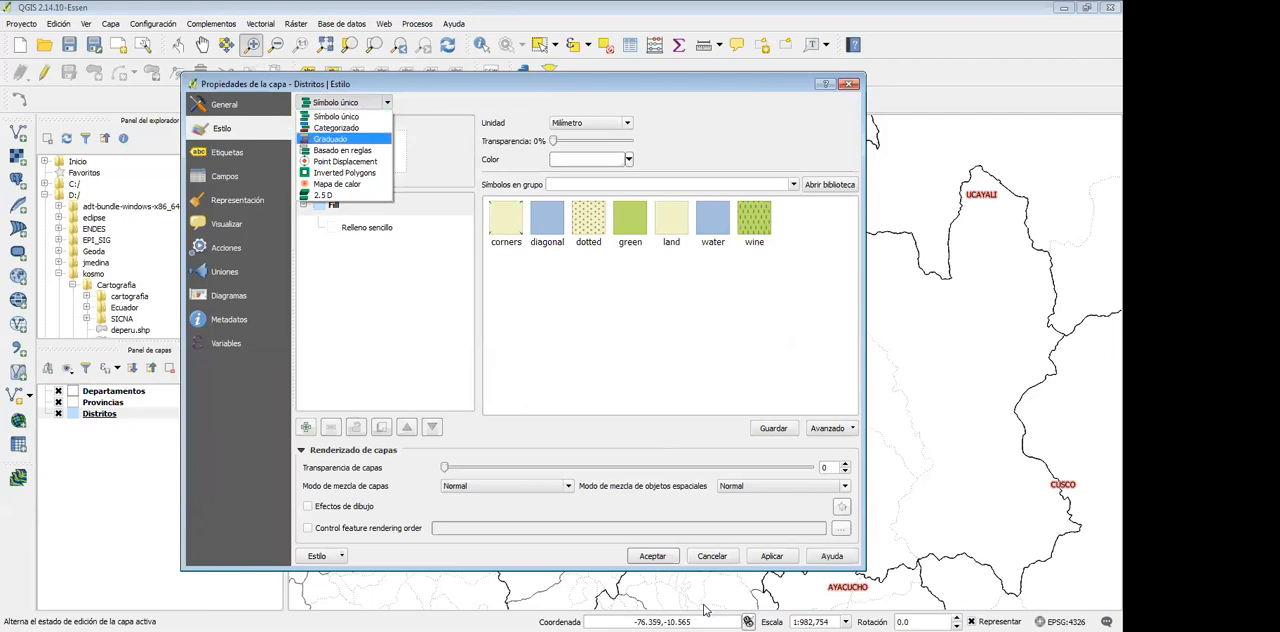
{"action": "key", "text": "Down"}
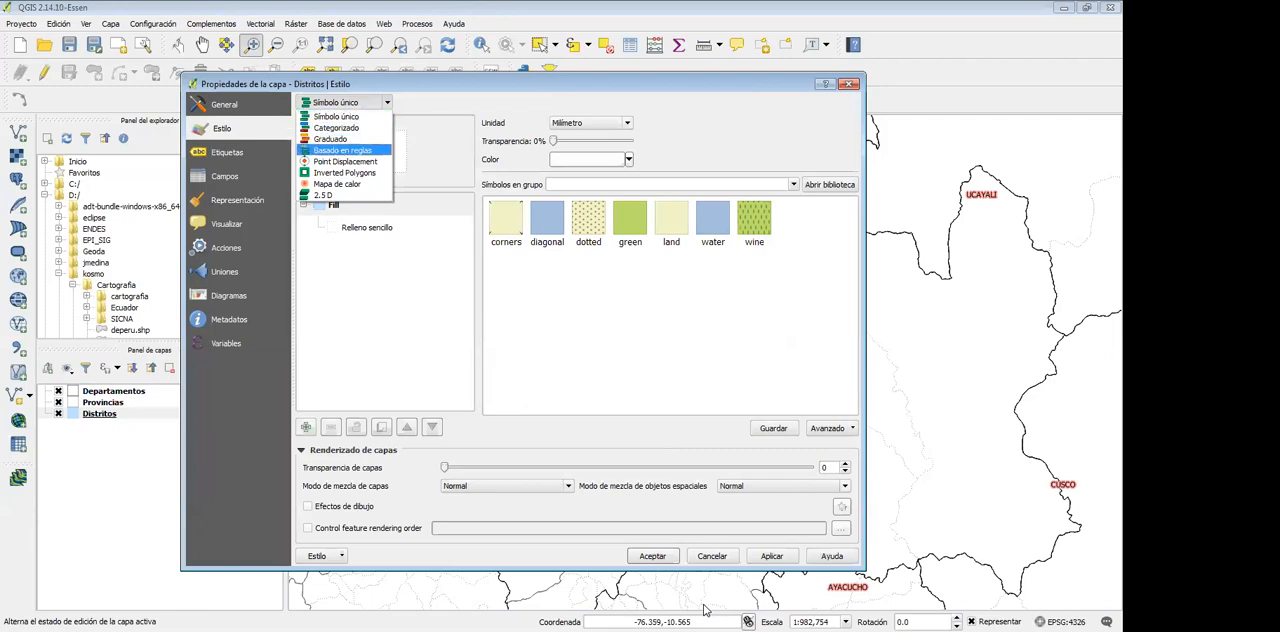
{"action": "key", "text": "Down"}
{"action": "key", "text": "Down"}
{"action": "key", "text": "Down"}
{"action": "key", "text": "Up"}
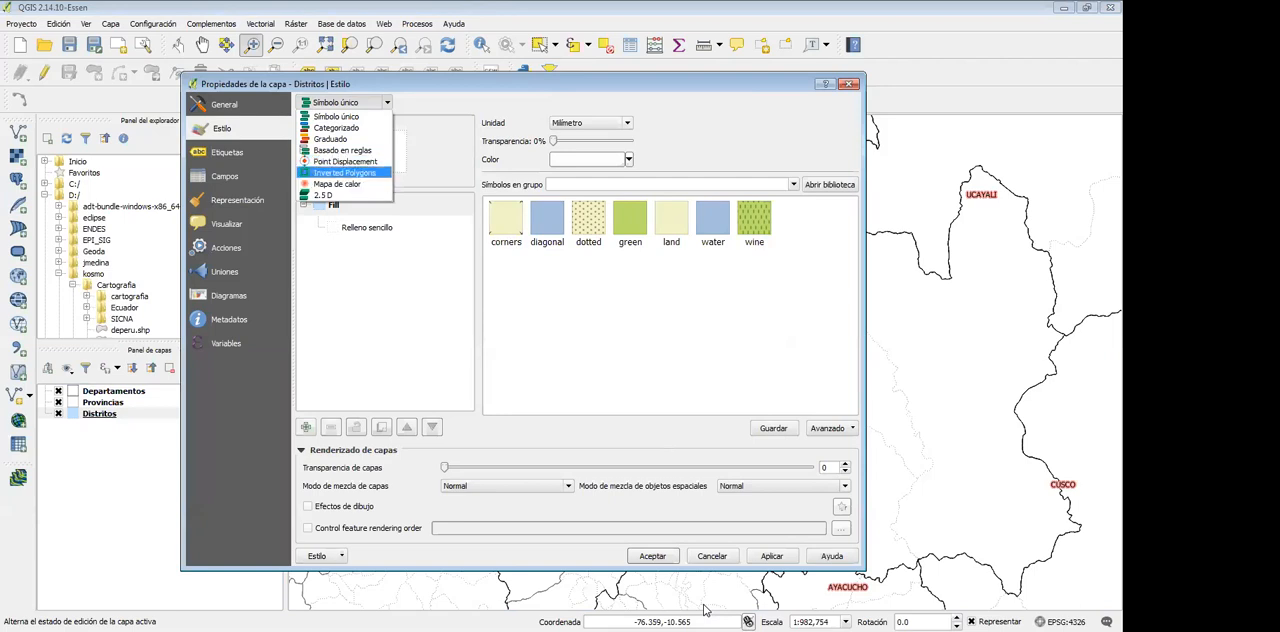
{"action": "key", "text": "Down"}
{"action": "key", "text": "Down"}
{"action": "key", "text": "Up"}
{"action": "key", "text": "Down"}
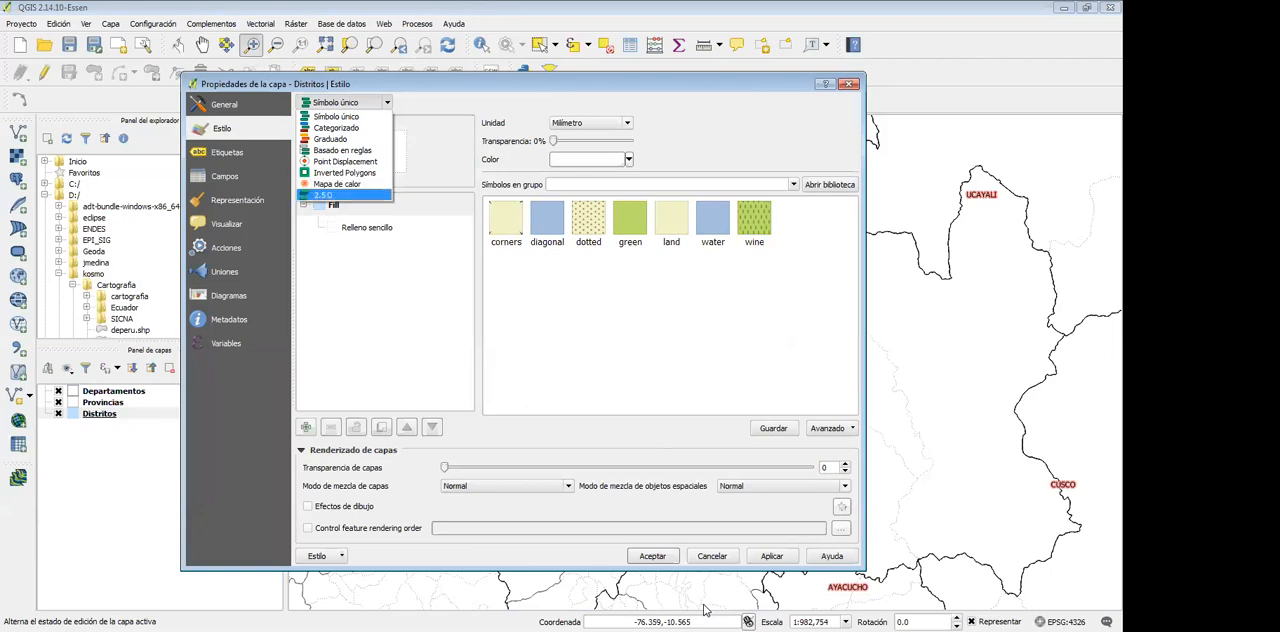
{"action": "key", "text": "Escape"}
{"action": "key", "text": "alt+Down"}
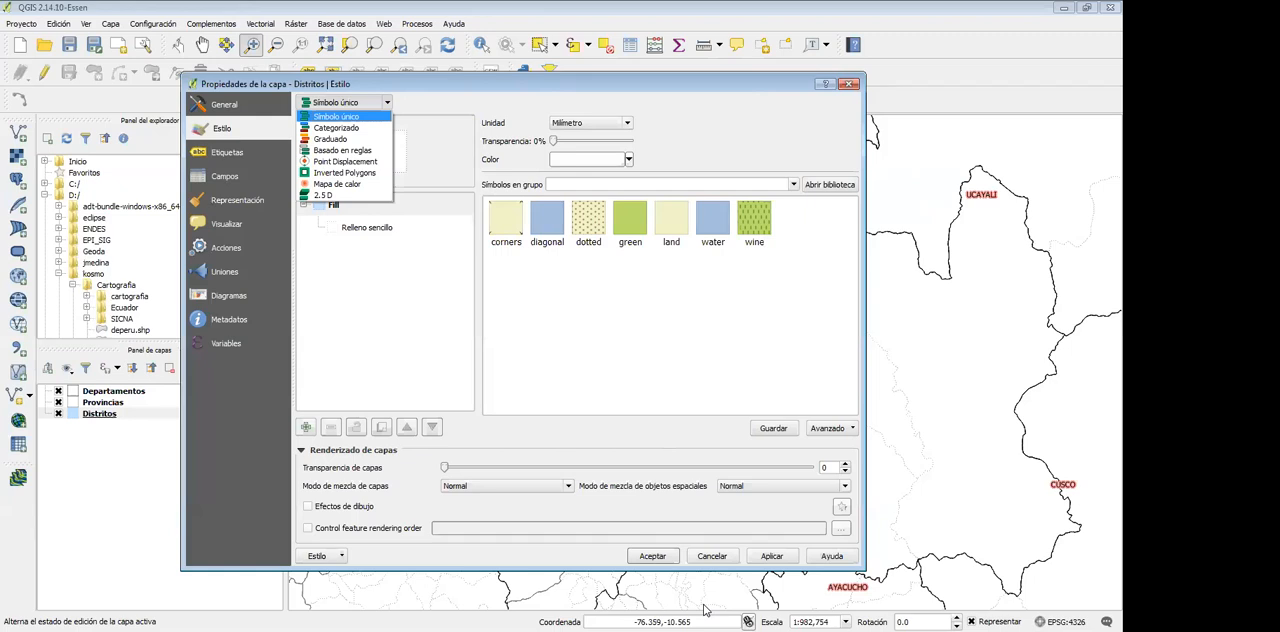
{"action": "left_click", "coordinate": [704, 610]}
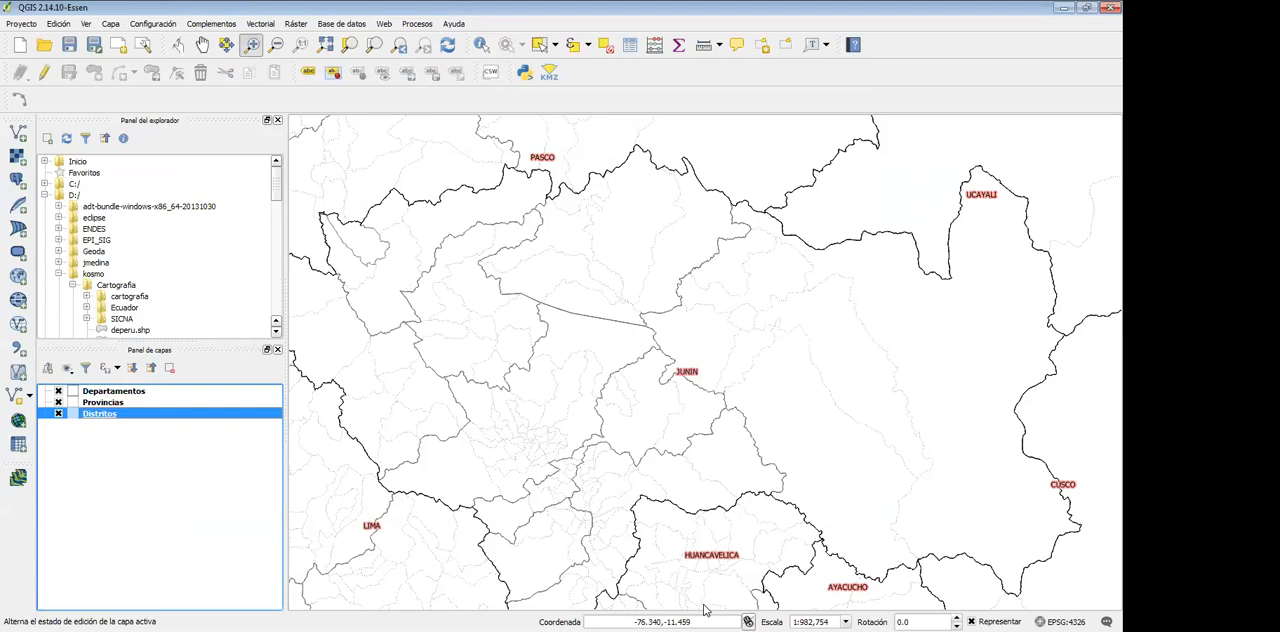
Set the Distritos style to Categorizado on the NM_DIST column, and try to classify it before cancelling
{"action": "right_click", "coordinate": [92, 413]}
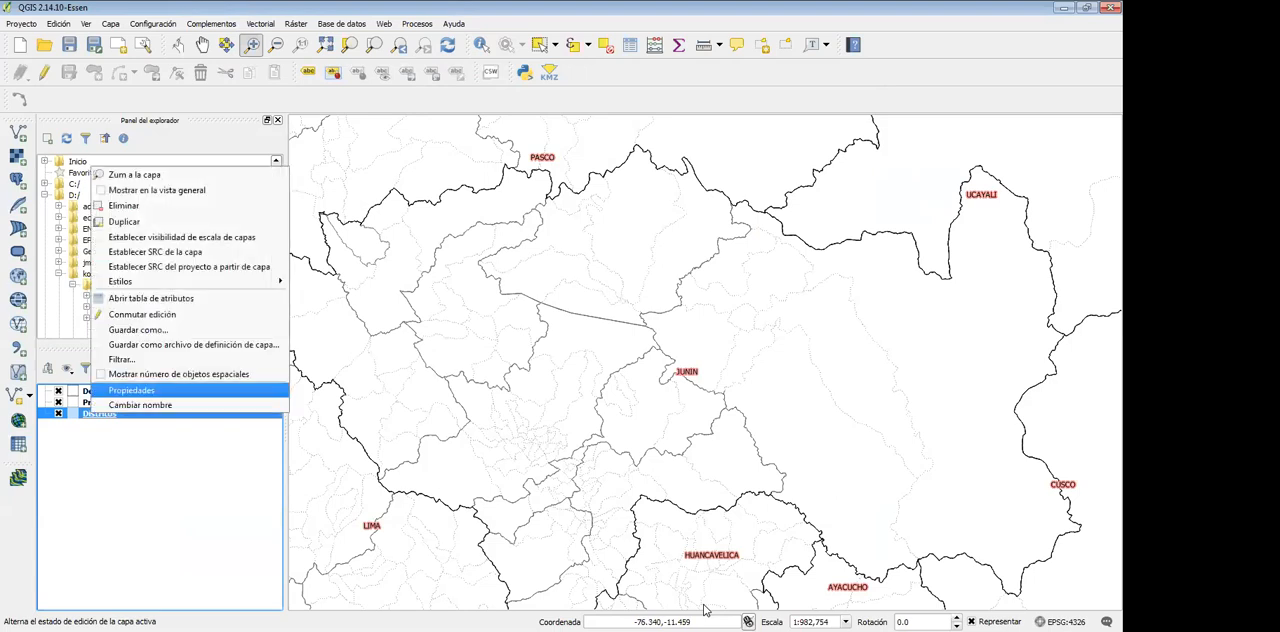
{"action": "key", "text": "Return"}
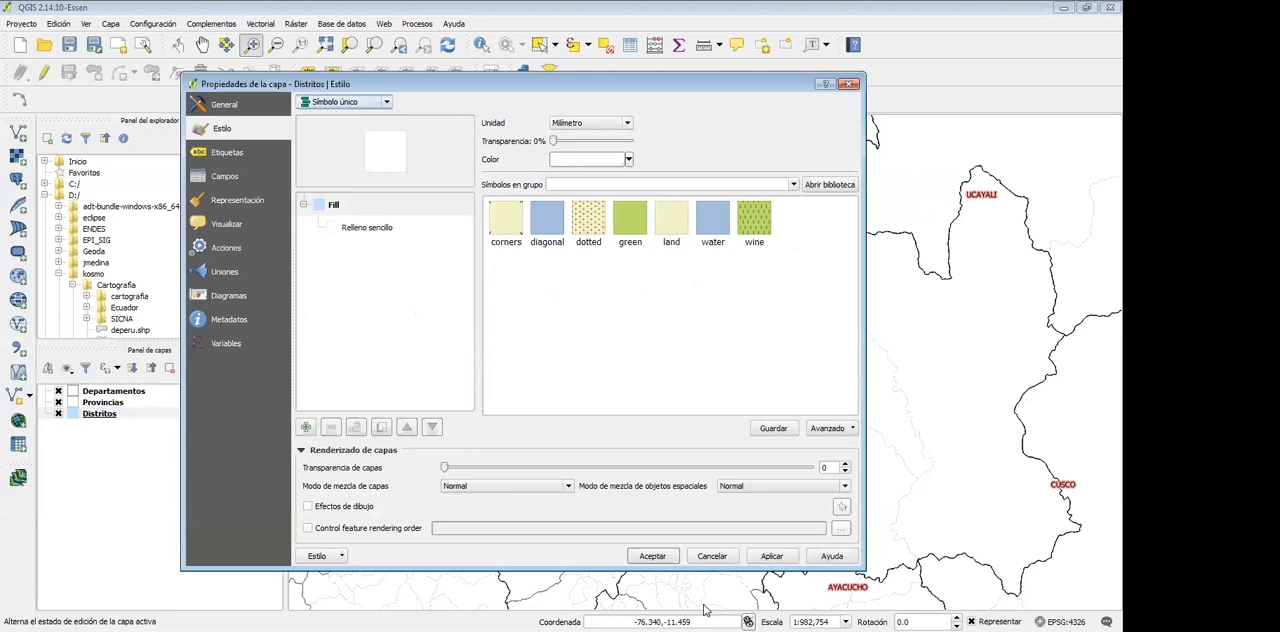
{"action": "left_click", "coordinate": [345, 102]}
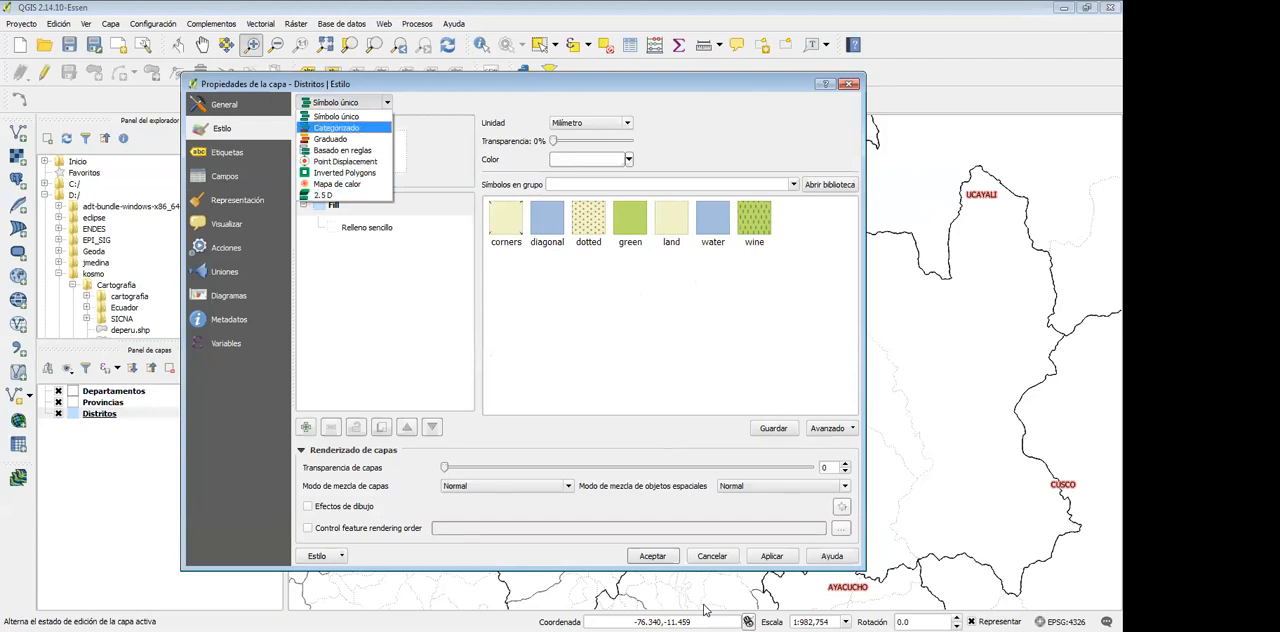
{"action": "left_click", "coordinate": [337, 128]}
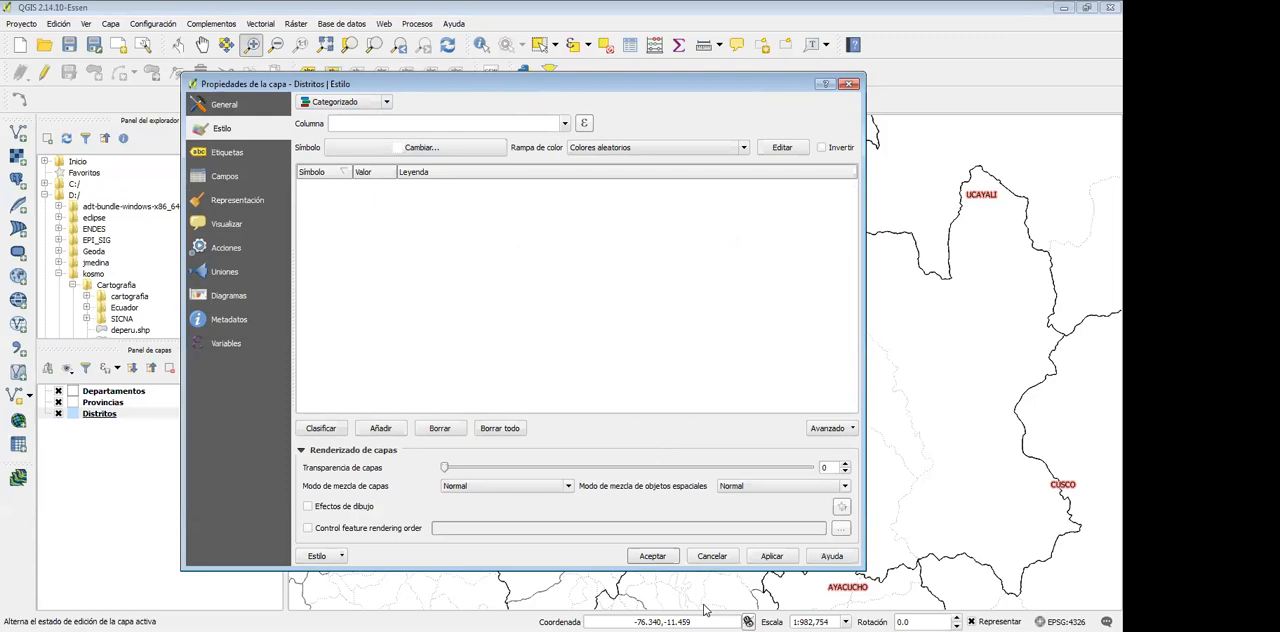
{"action": "left_click", "coordinate": [564, 123]}
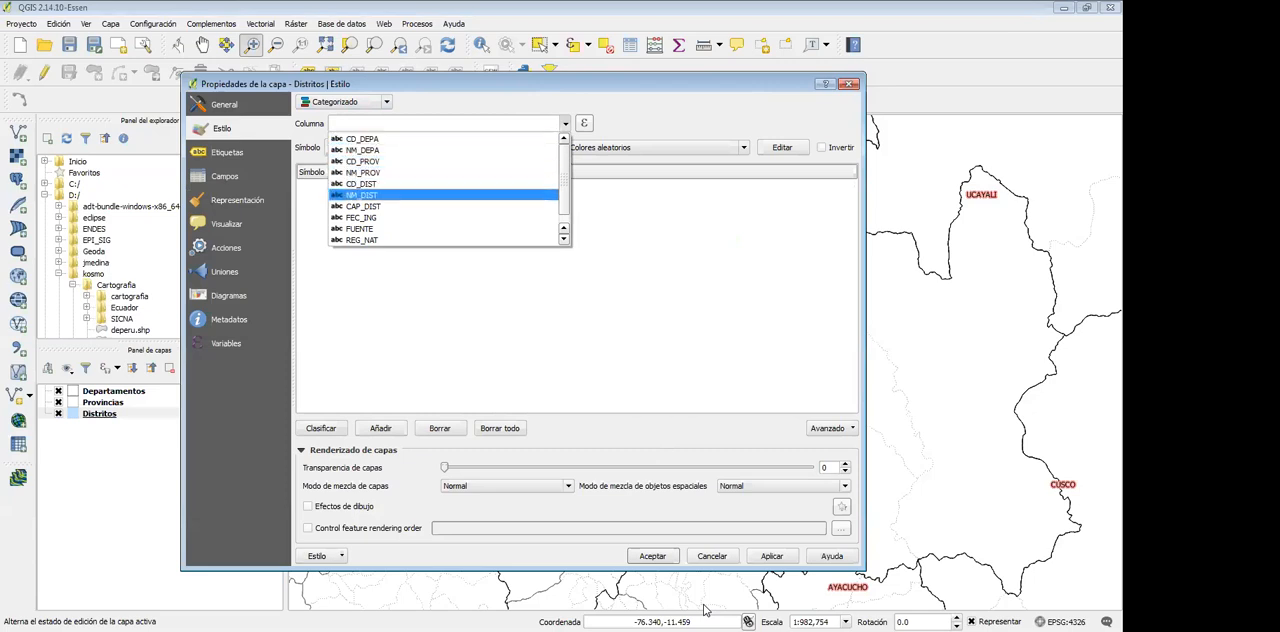
{"action": "left_click", "coordinate": [362, 195]}
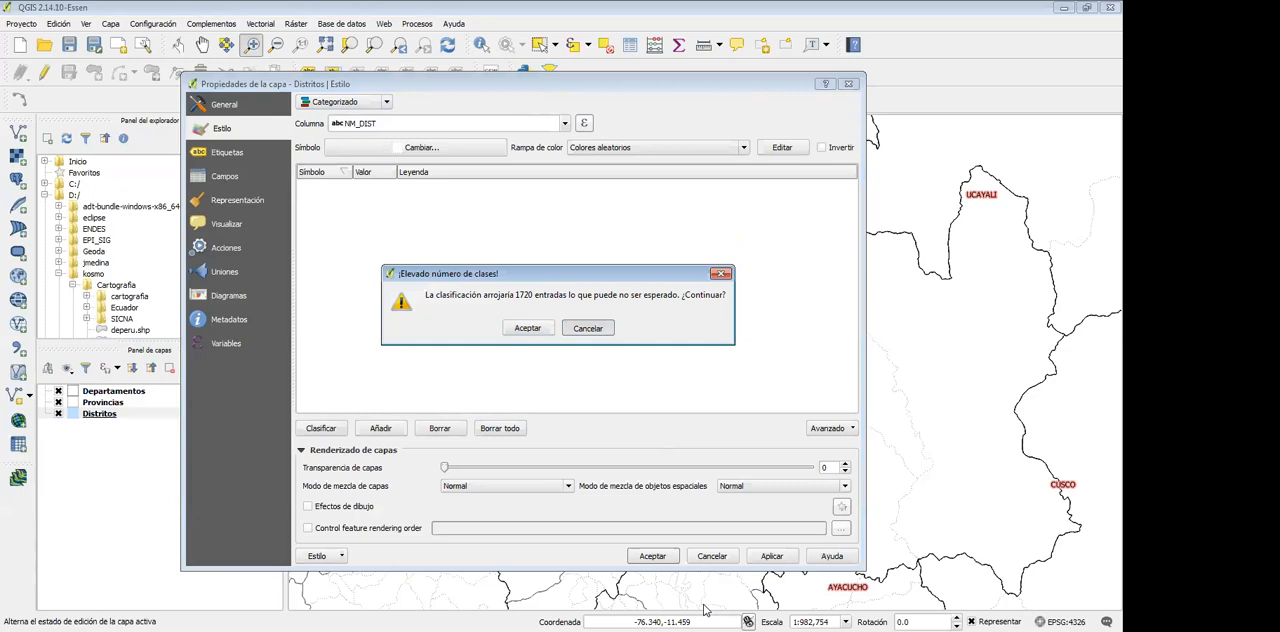
{"action": "left_click", "coordinate": [588, 328]}
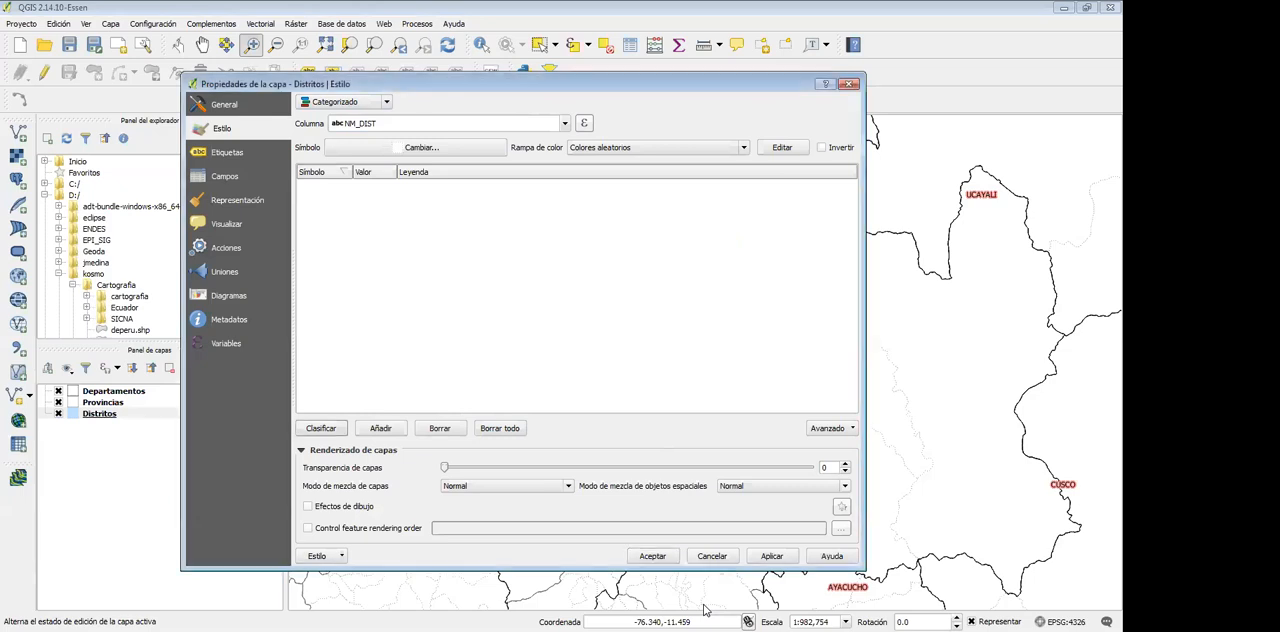
Classify the Distritos layer by the NM_DEPA column with random colours and review the department categories
{"action": "left_click", "coordinate": [345, 102]}
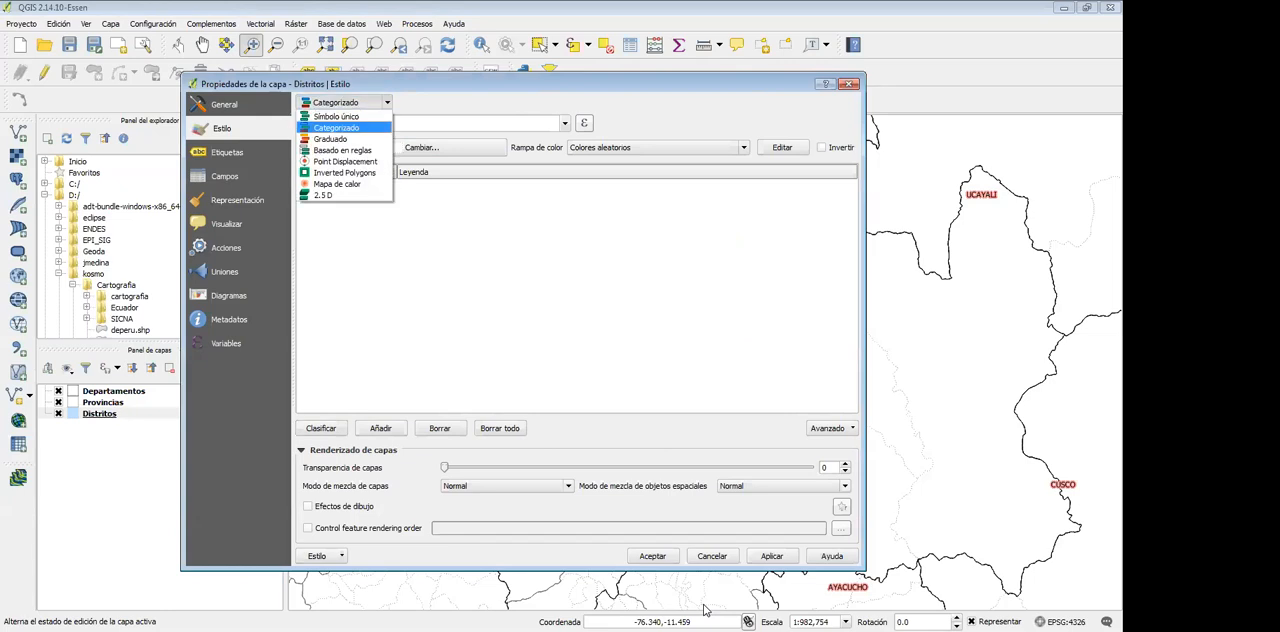
{"action": "left_click", "coordinate": [336, 127]}
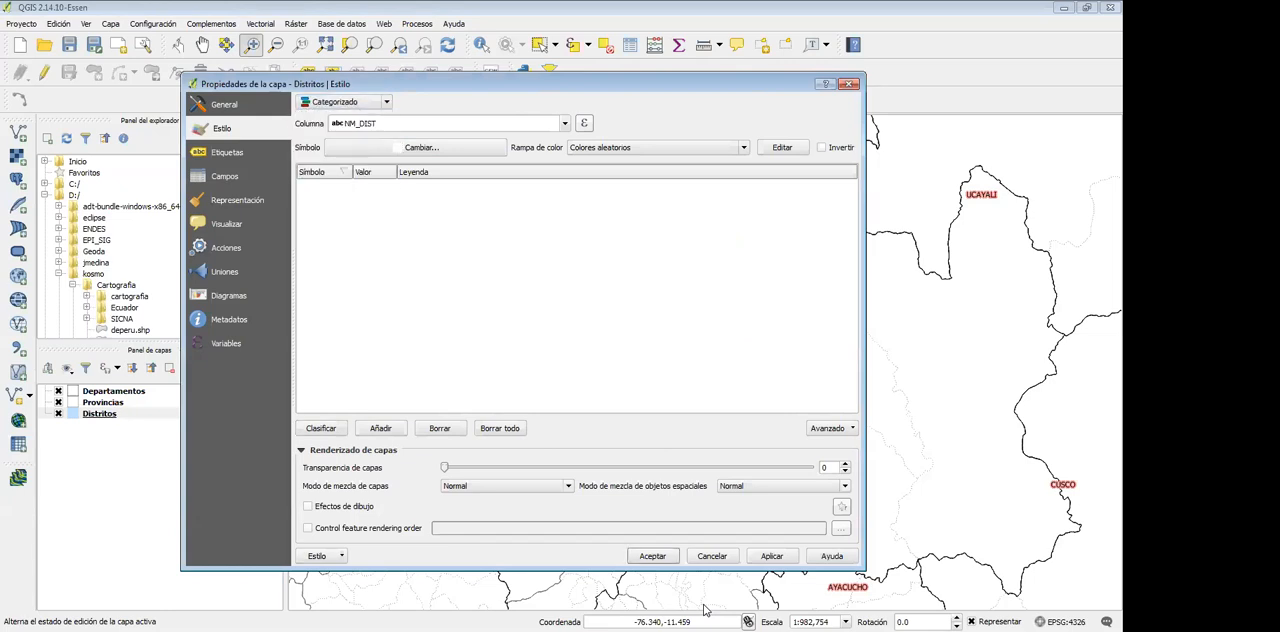
{"action": "left_click", "coordinate": [450, 123]}
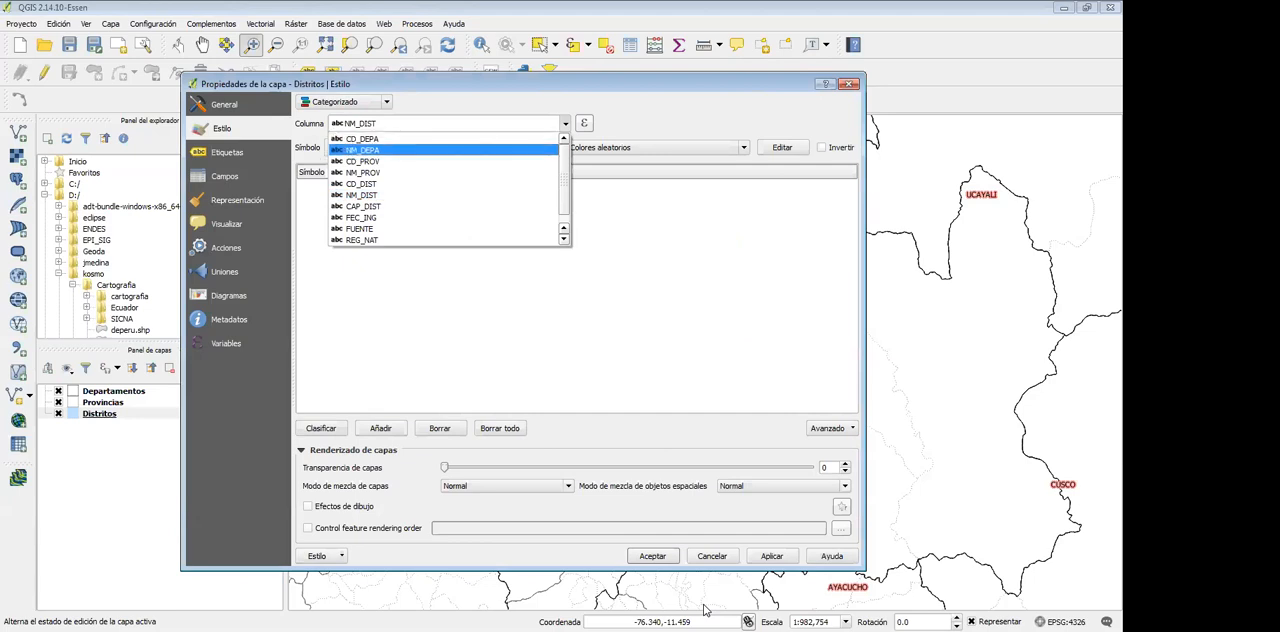
{"action": "left_click", "coordinate": [363, 150]}
{"action": "left_click", "coordinate": [321, 428]}
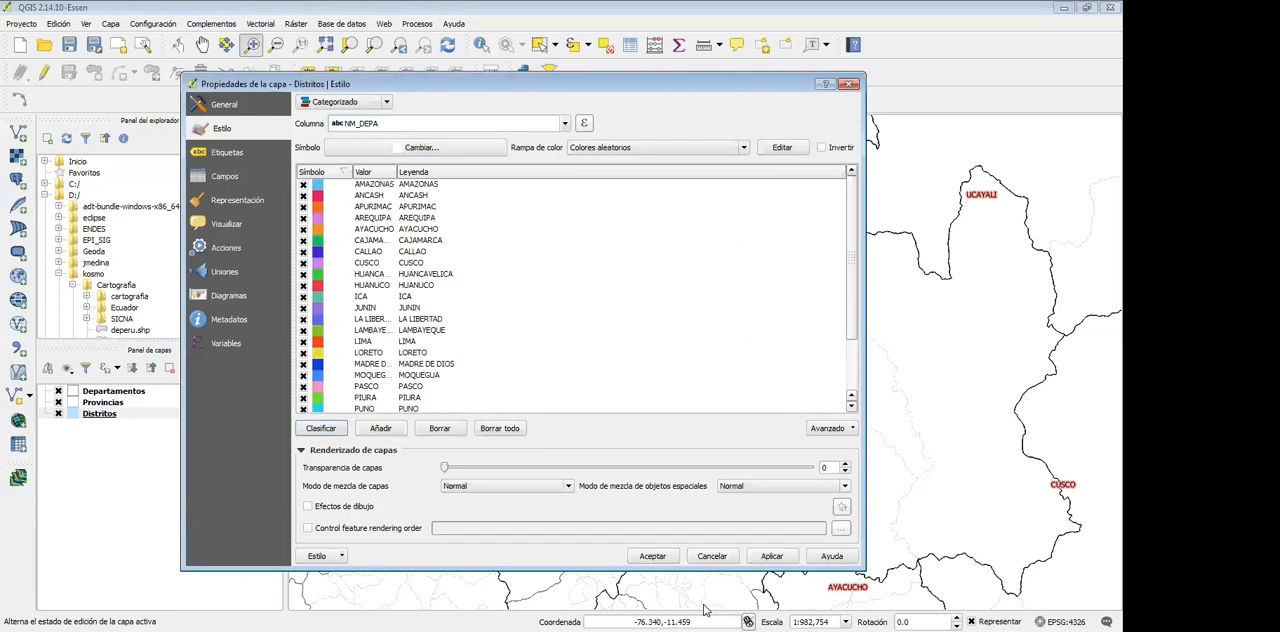
{"action": "scroll", "coordinate": [575, 290], "scroll_direction": "down", "scroll_amount": 2}
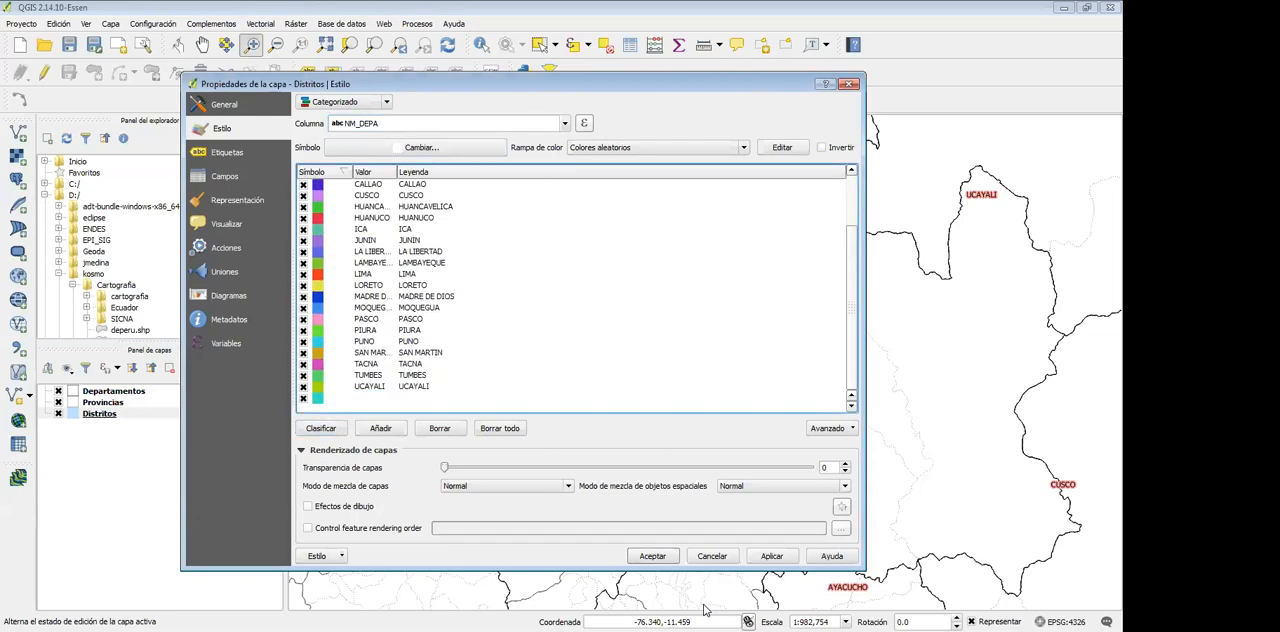
{"action": "scroll", "coordinate": [575, 290], "scroll_direction": "up", "scroll_amount": 2}
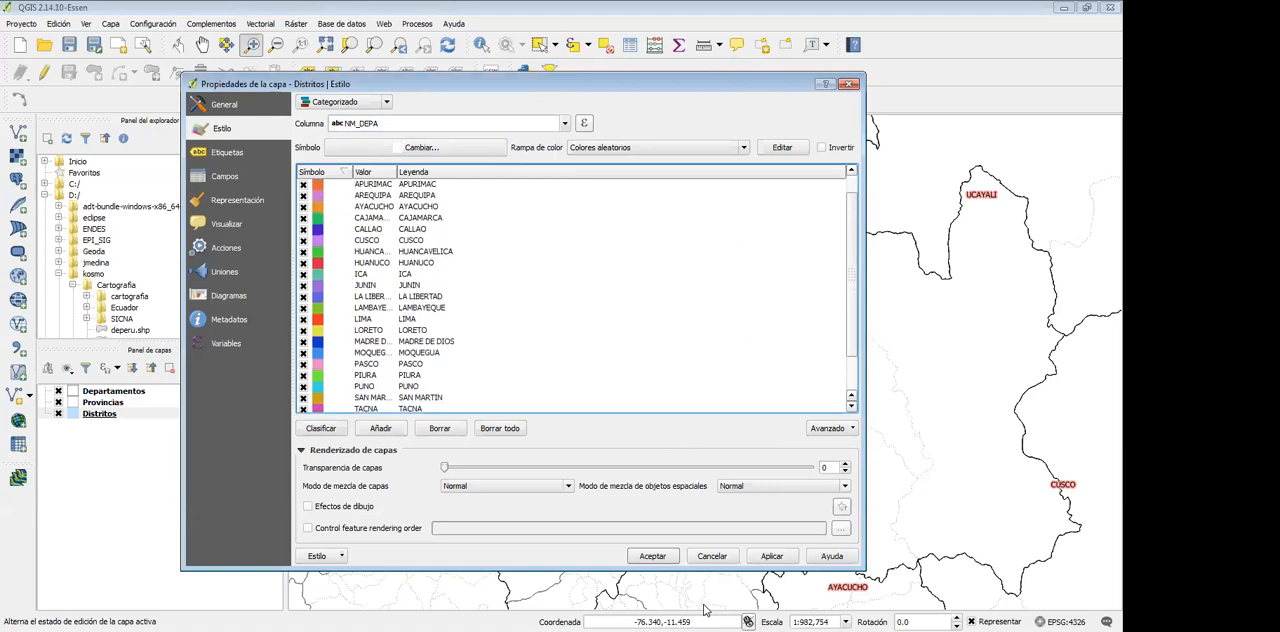
Reclassify the Distritos layer by the NM_DIST column, accepting the large class count and deleting the existing classes
{"action": "left_click", "coordinate": [447, 123]}
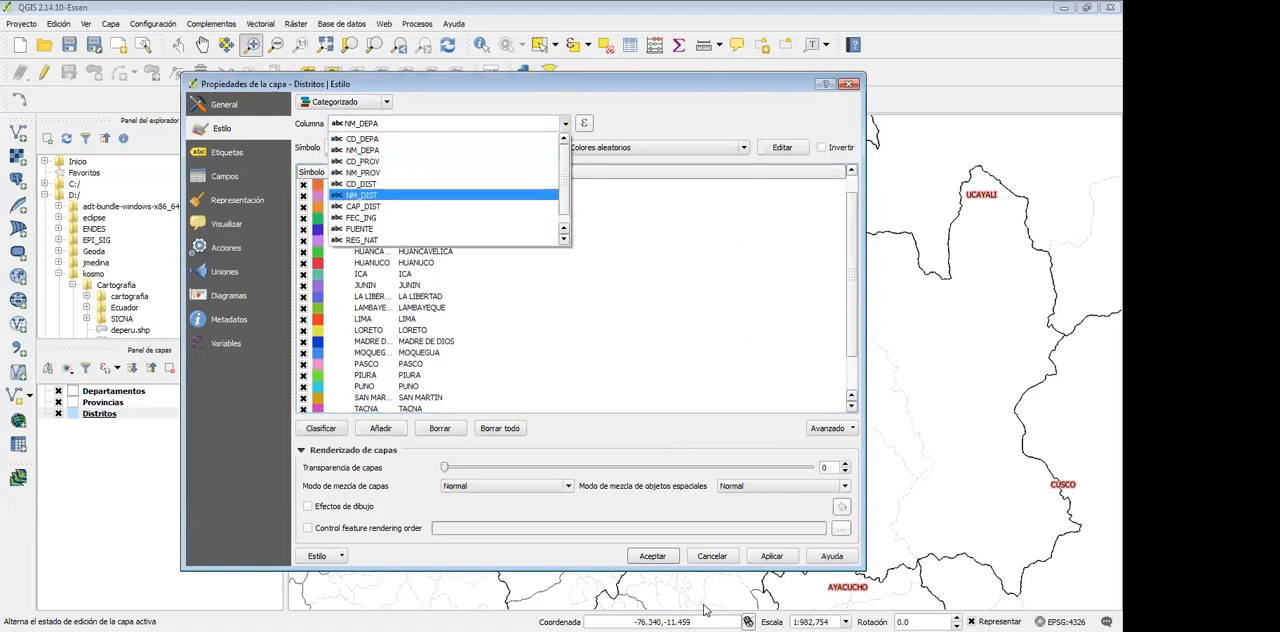
{"action": "left_click", "coordinate": [361, 195]}
{"action": "left_click", "coordinate": [321, 428]}
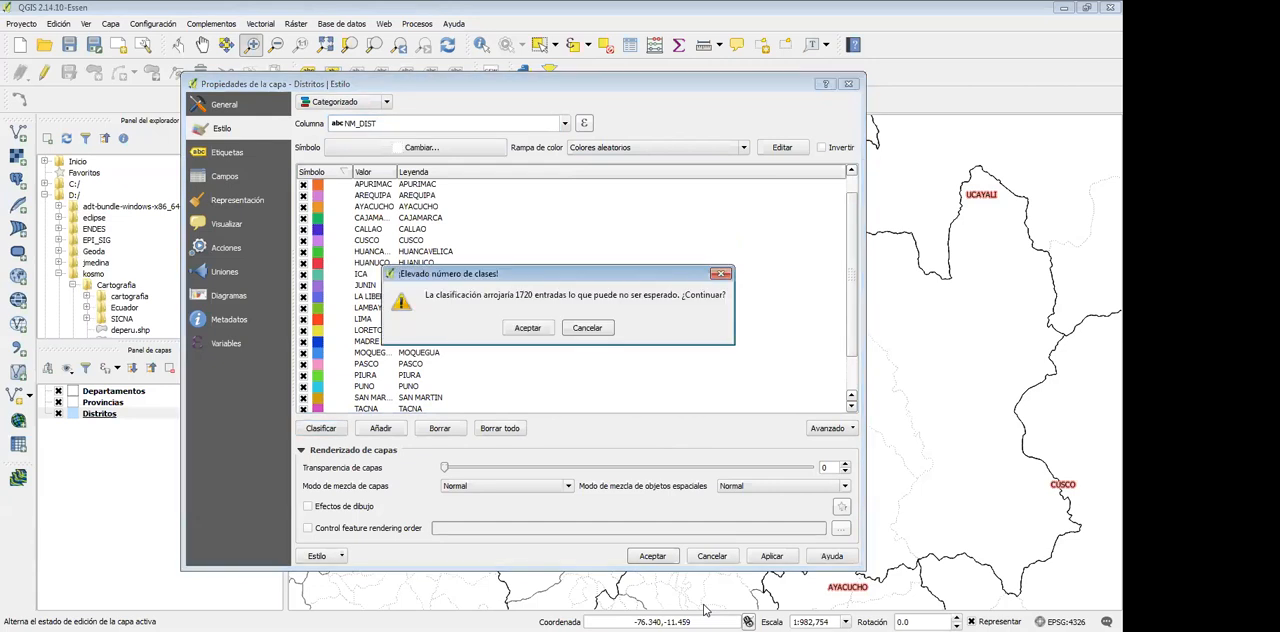
{"action": "left_click", "coordinate": [527, 327]}
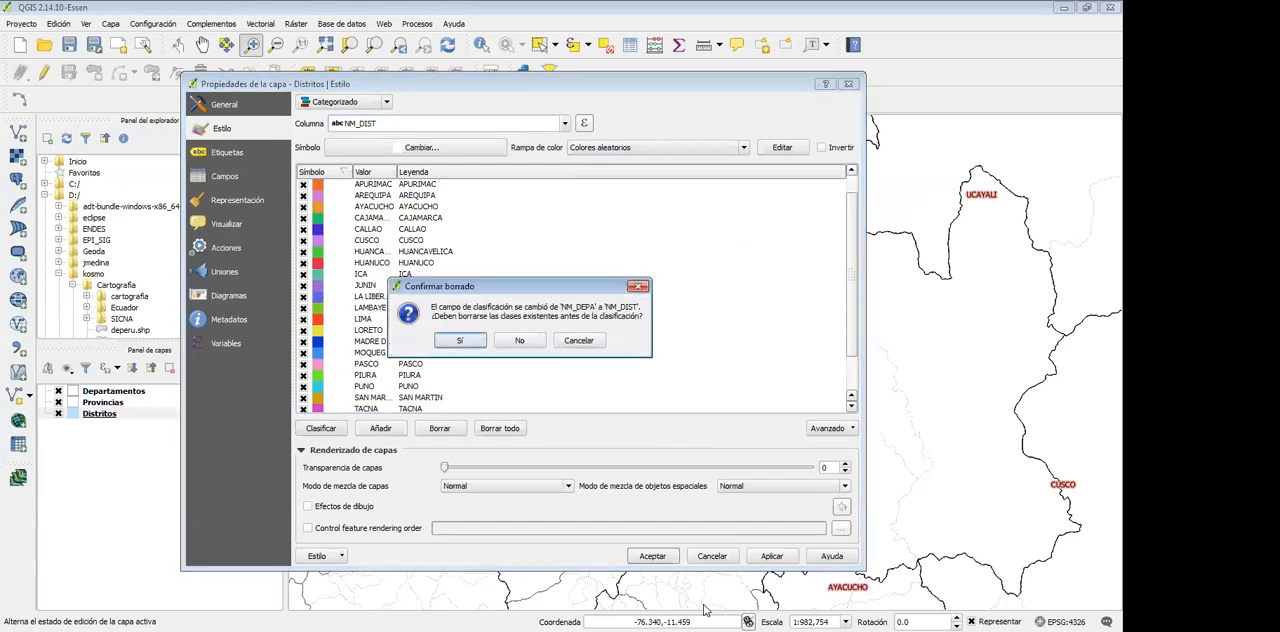
{"action": "key", "text": "Return"}
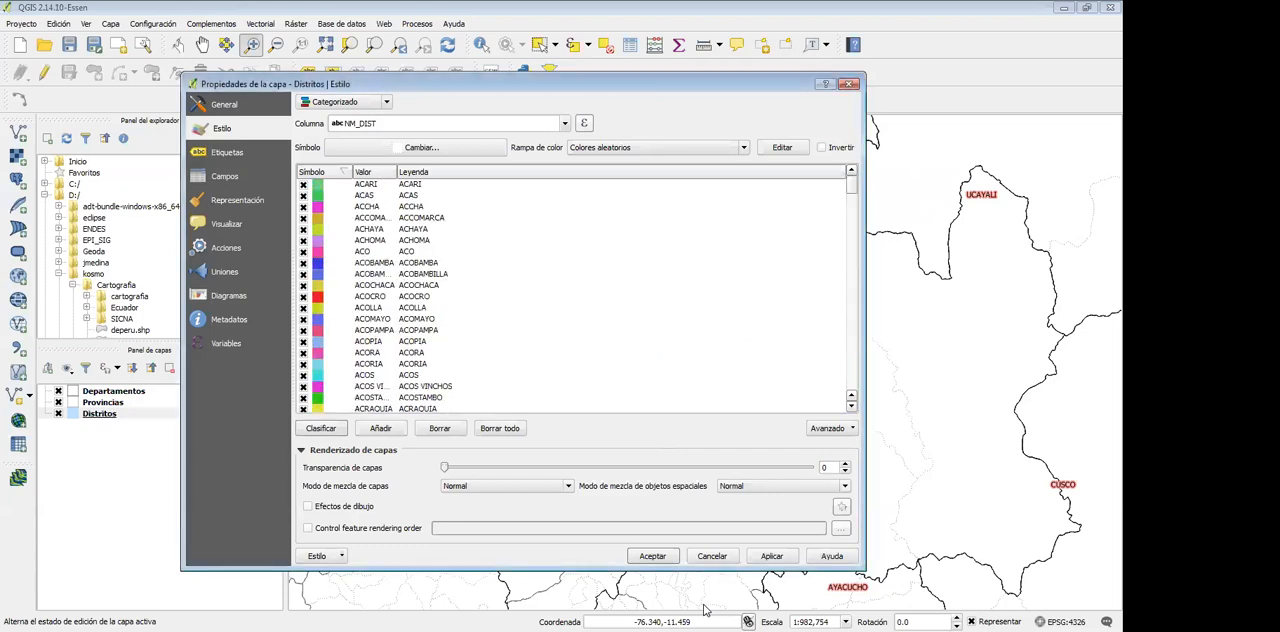
Recolour the ACCHA category purple, apply the random-colour district style and check the coloured districts on the map
{"action": "mouse_move", "coordinate": [851, 185]}
{"action": "left_mouse_down"}
{"action": "mouse_move", "coordinate": [851, 381]}
{"action": "mouse_move", "coordinate": [851, 185]}
{"action": "left_mouse_up"}
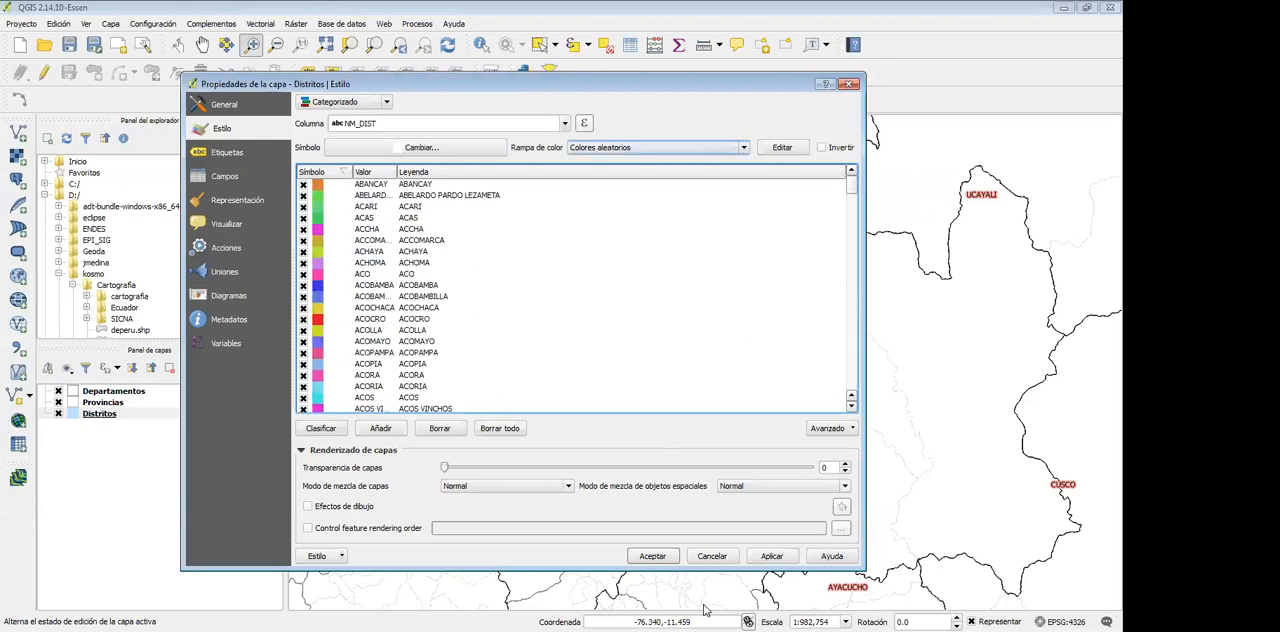
{"action": "left_click", "coordinate": [743, 147]}
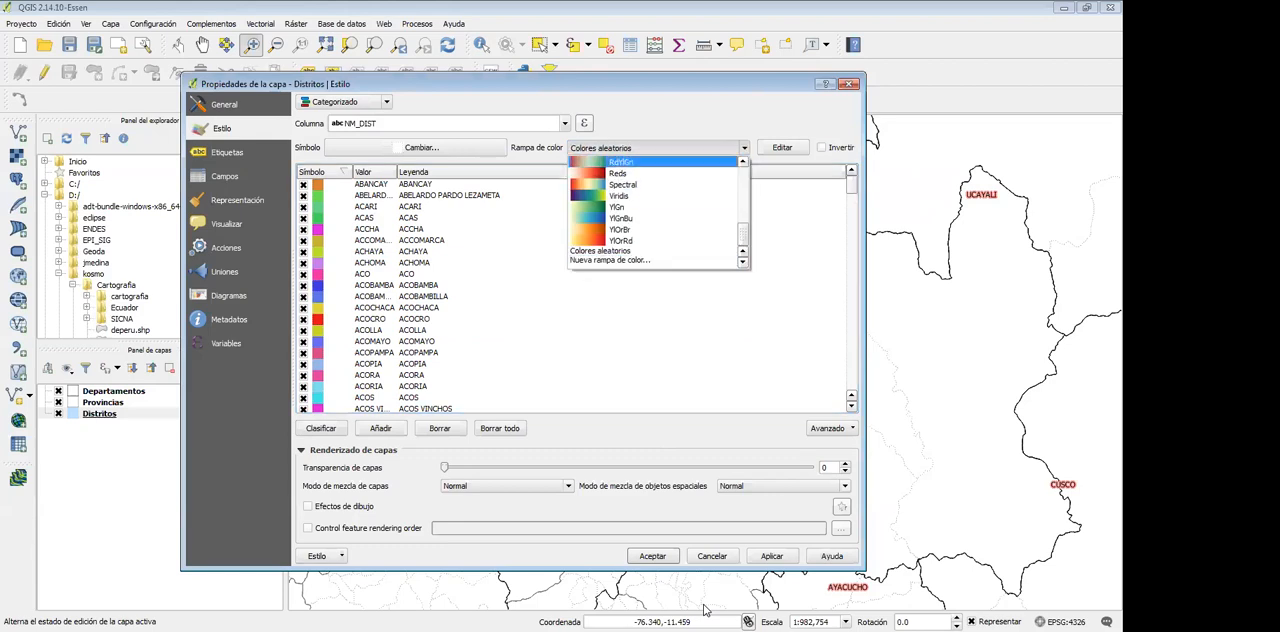
{"action": "left_click", "coordinate": [520, 229]}
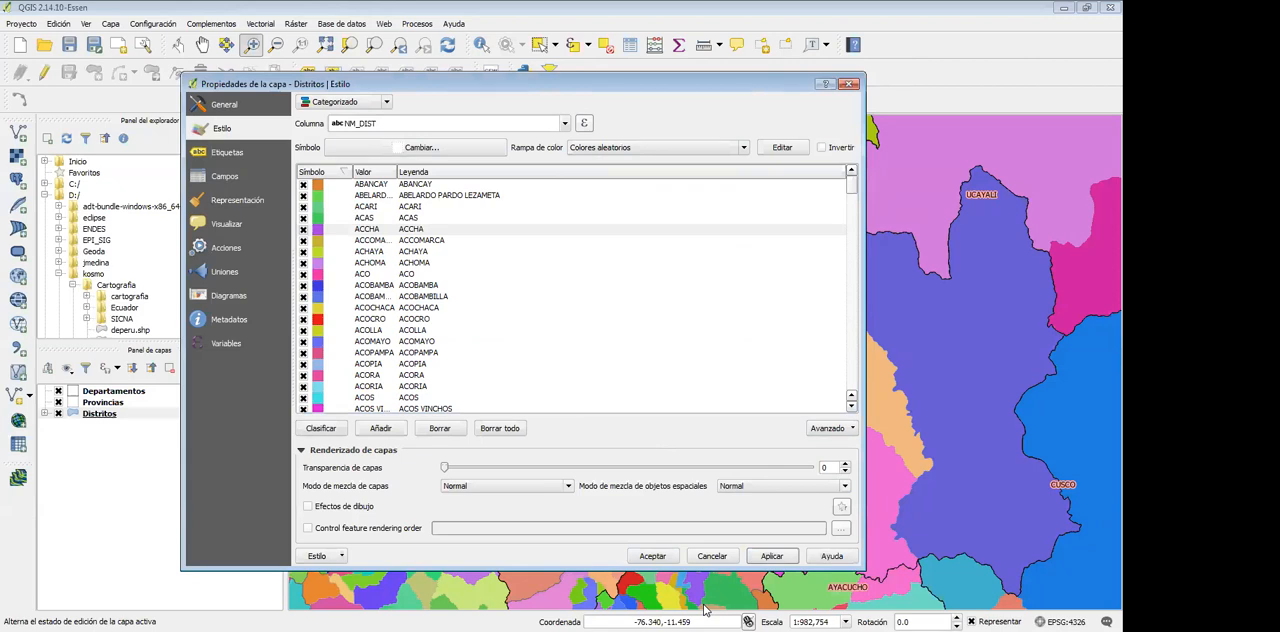
{"action": "left_click_drag", "start_coordinate": [520, 84], "coordinate": [326, 29]}
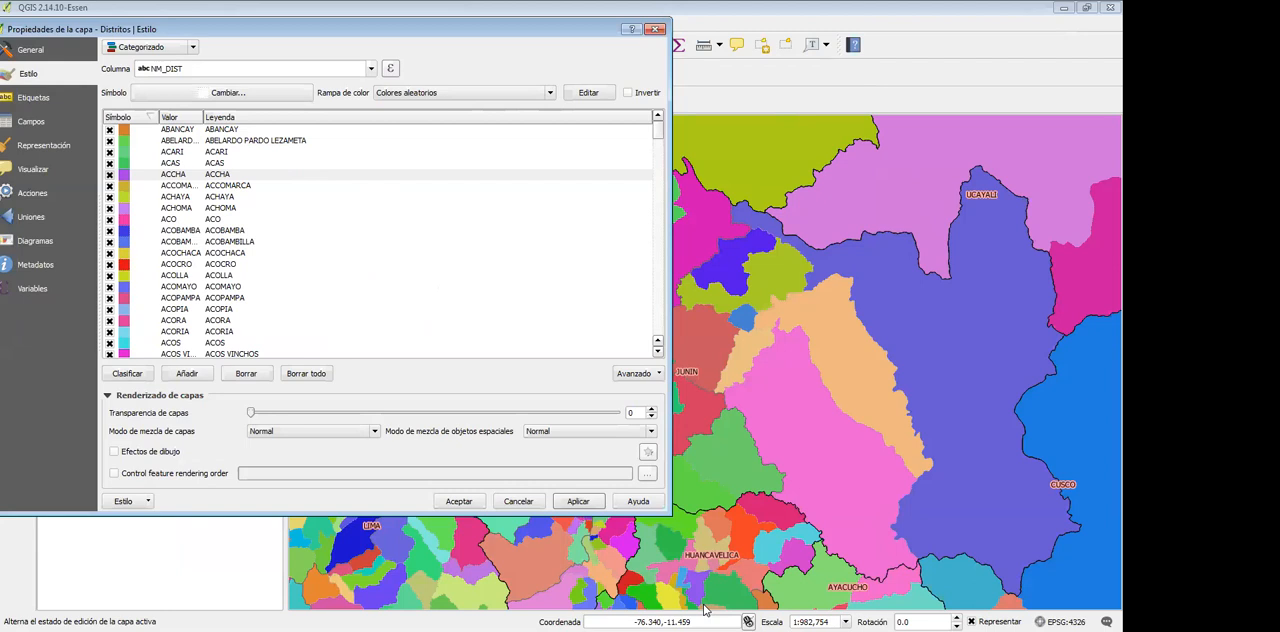
{"action": "left_click_drag", "start_coordinate": [350, 29], "coordinate": [360, 34]}
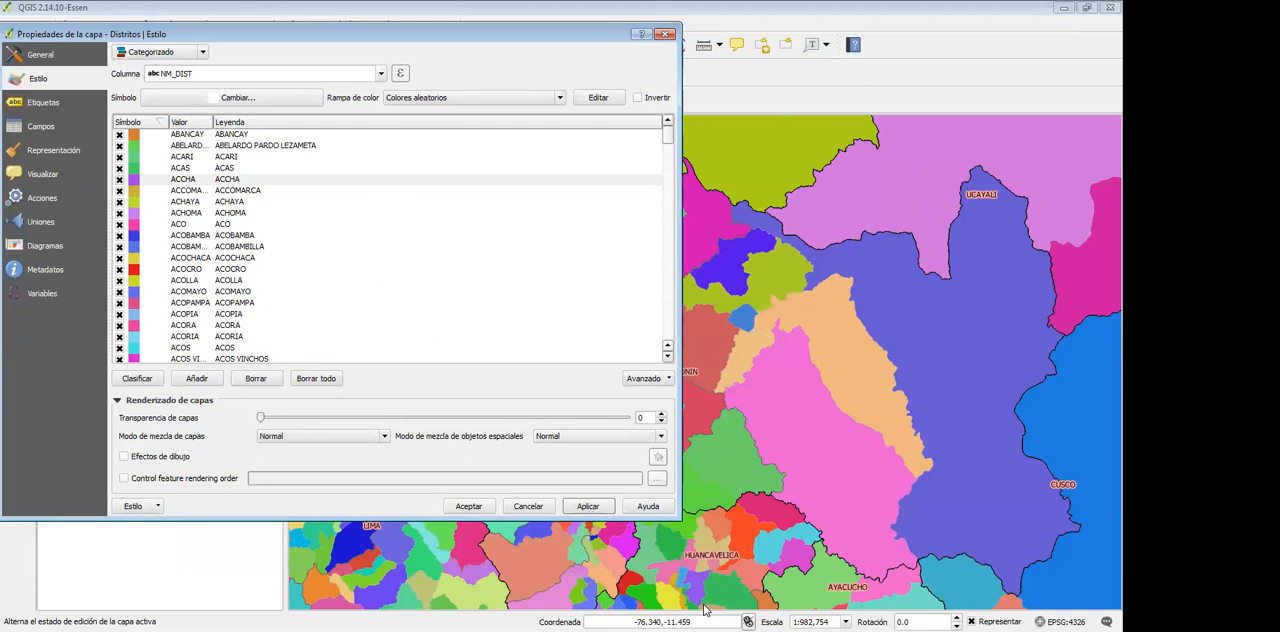
{"action": "left_click_drag", "start_coordinate": [360, 34], "coordinate": [595, 51]}
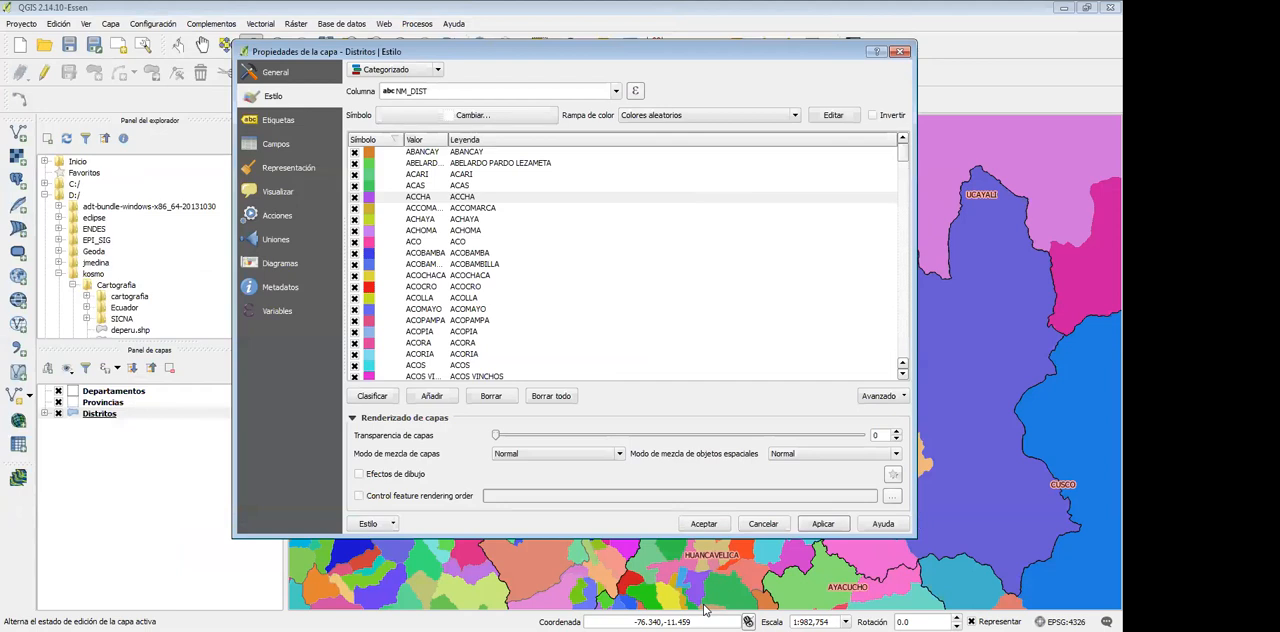
Reclassify the Distritos layer by the NM_DEPA column, deleting the existing classes, then apply the style and check the department colours on the map
{"action": "left_click", "coordinate": [616, 91]}
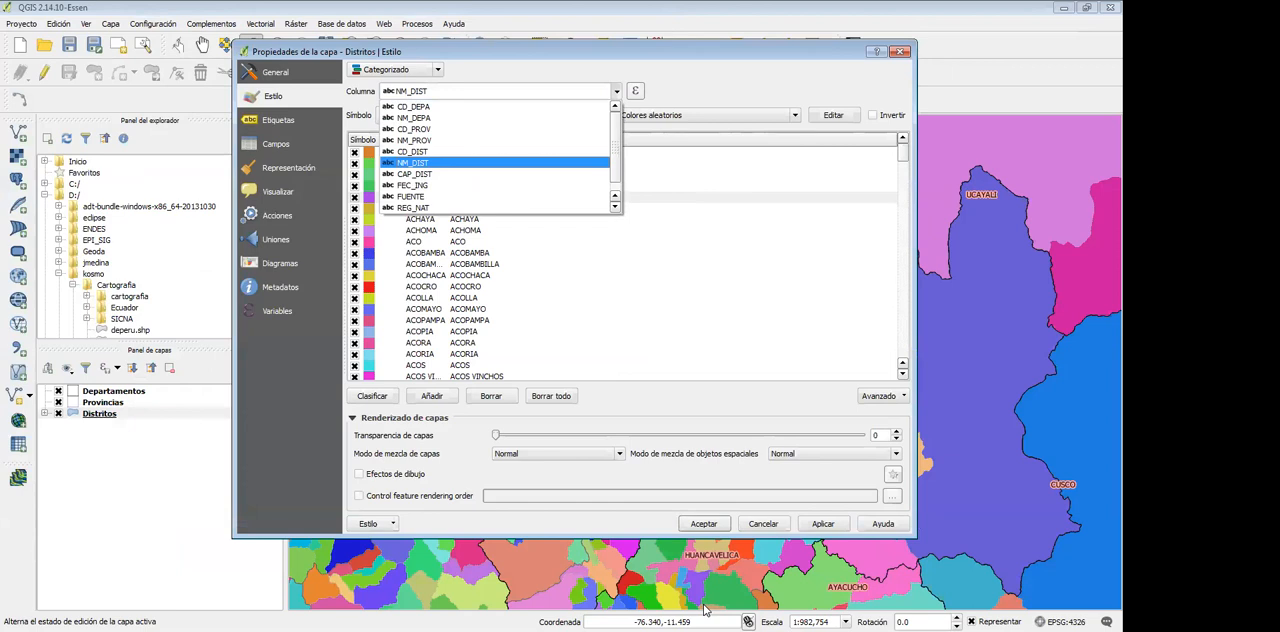
{"action": "scroll", "coordinate": [495, 151], "scroll_direction": "down", "scroll_amount": 1}
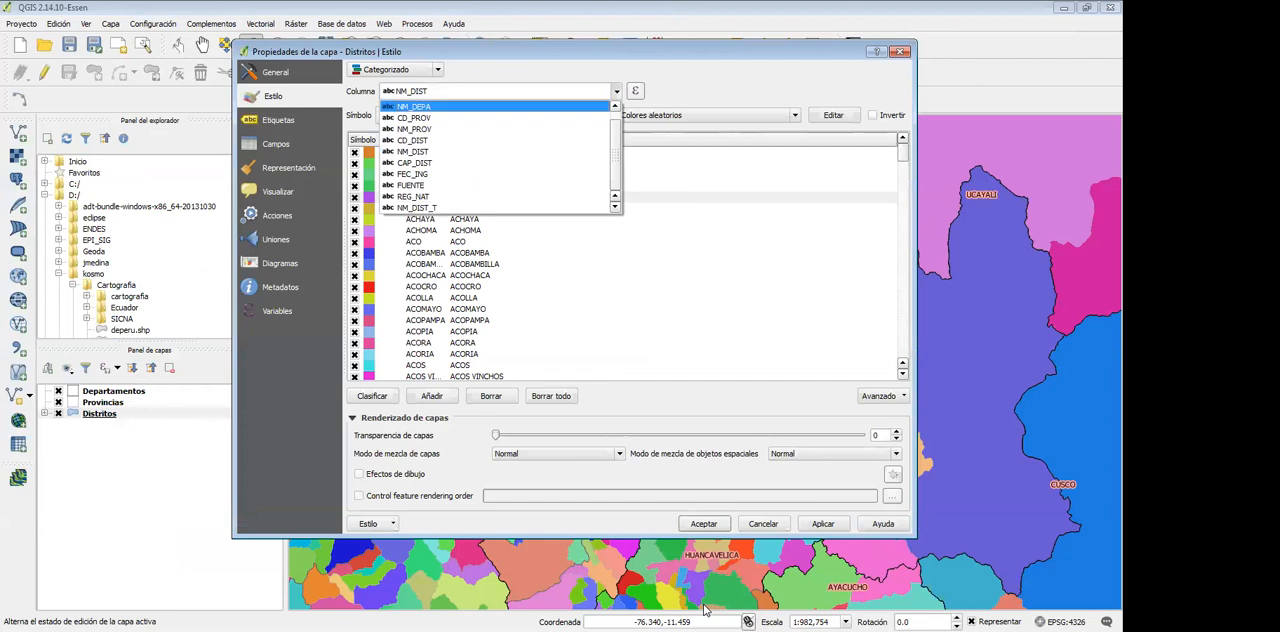
{"action": "left_click", "coordinate": [397, 70]}
{"action": "left_click", "coordinate": [490, 91]}
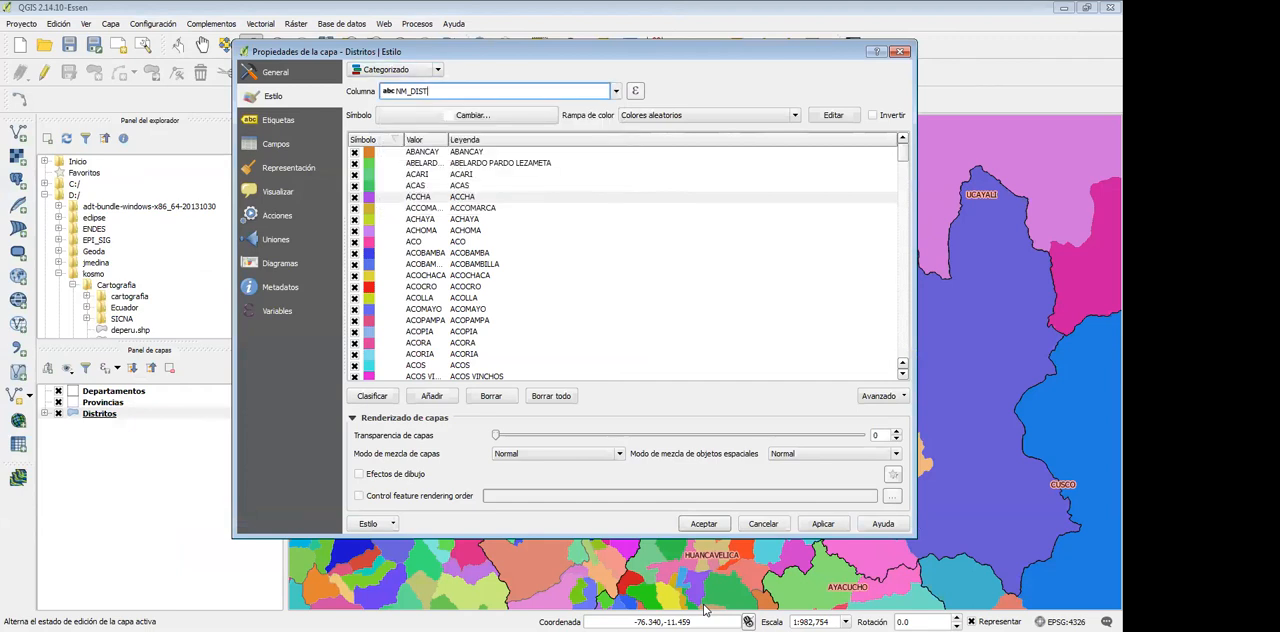
{"action": "left_click", "coordinate": [616, 91]}
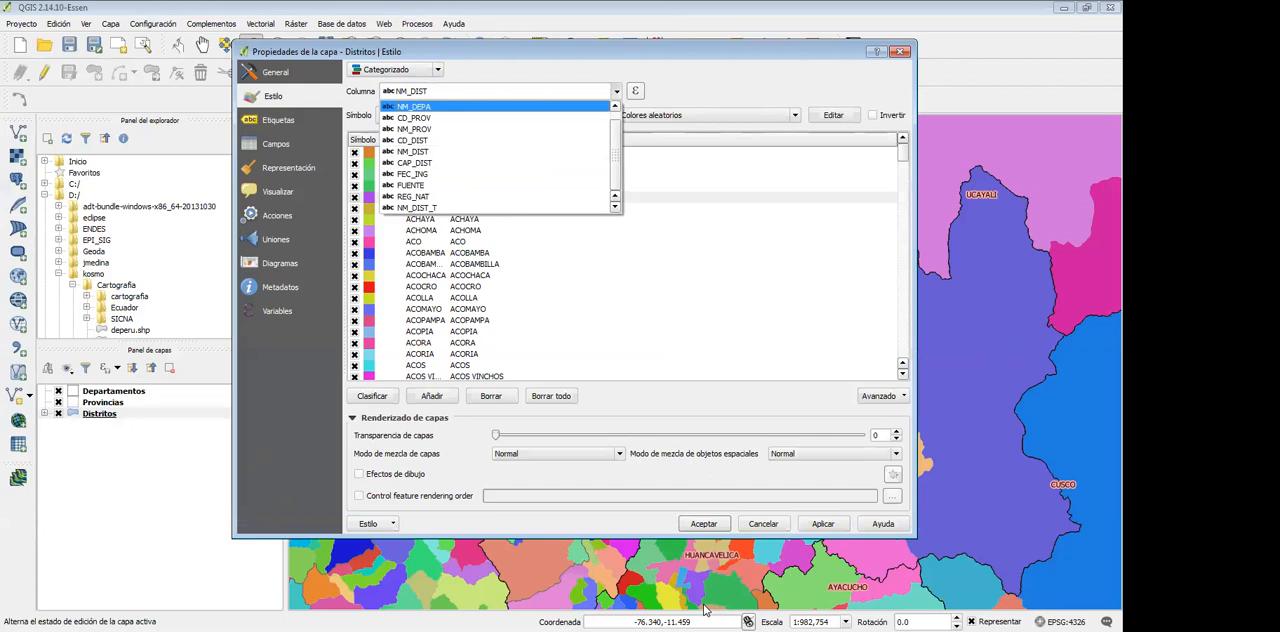
{"action": "left_click", "coordinate": [450, 107]}
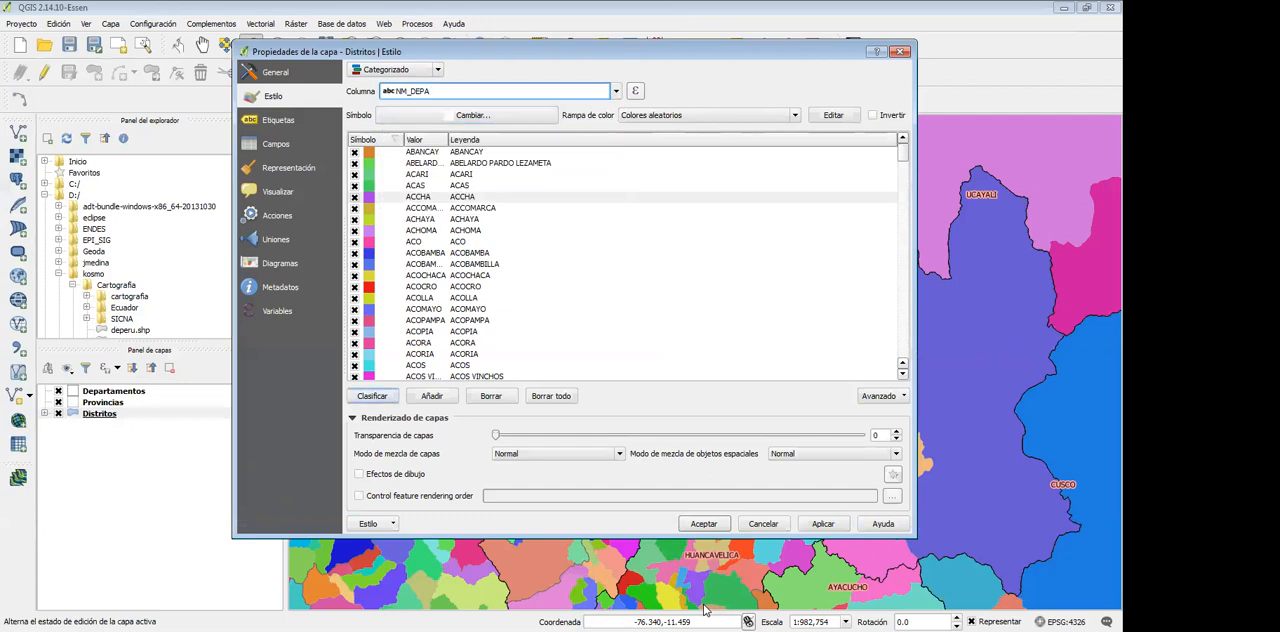
{"action": "left_click", "coordinate": [372, 396]}
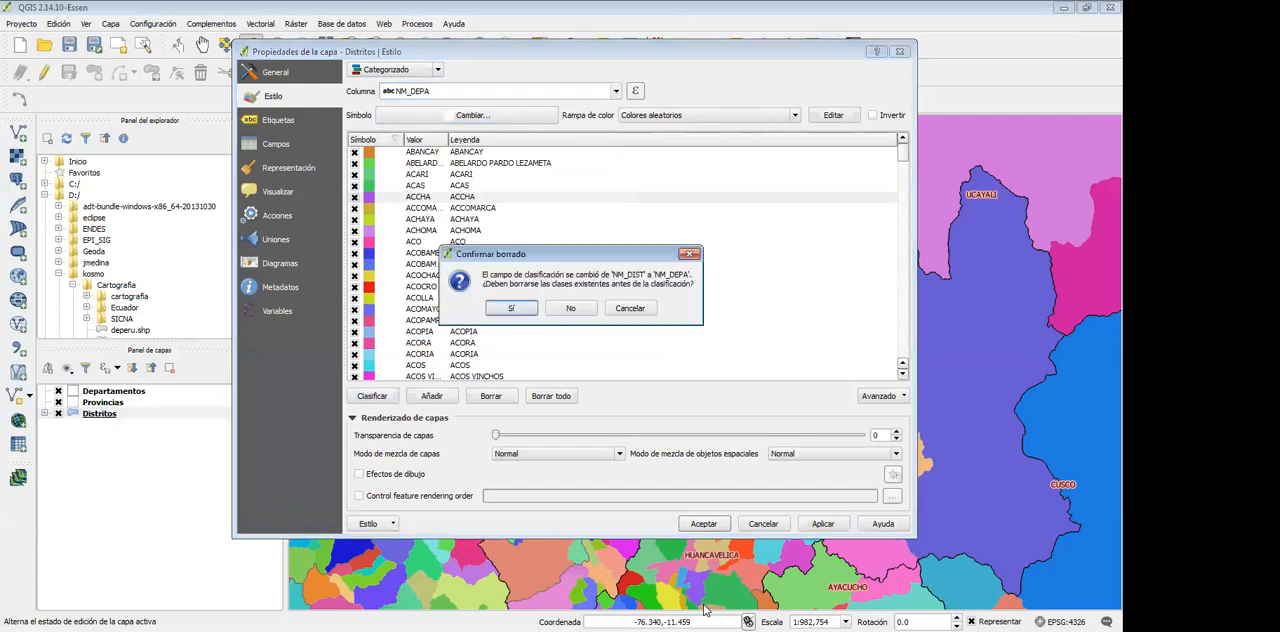
{"action": "key", "text": "Return"}
{"action": "mouse_move", "coordinate": [903, 225]}
{"action": "left_mouse_down"}
{"action": "mouse_move", "coordinate": [903, 276]}
{"action": "mouse_move", "coordinate": [903, 225]}
{"action": "left_mouse_up"}
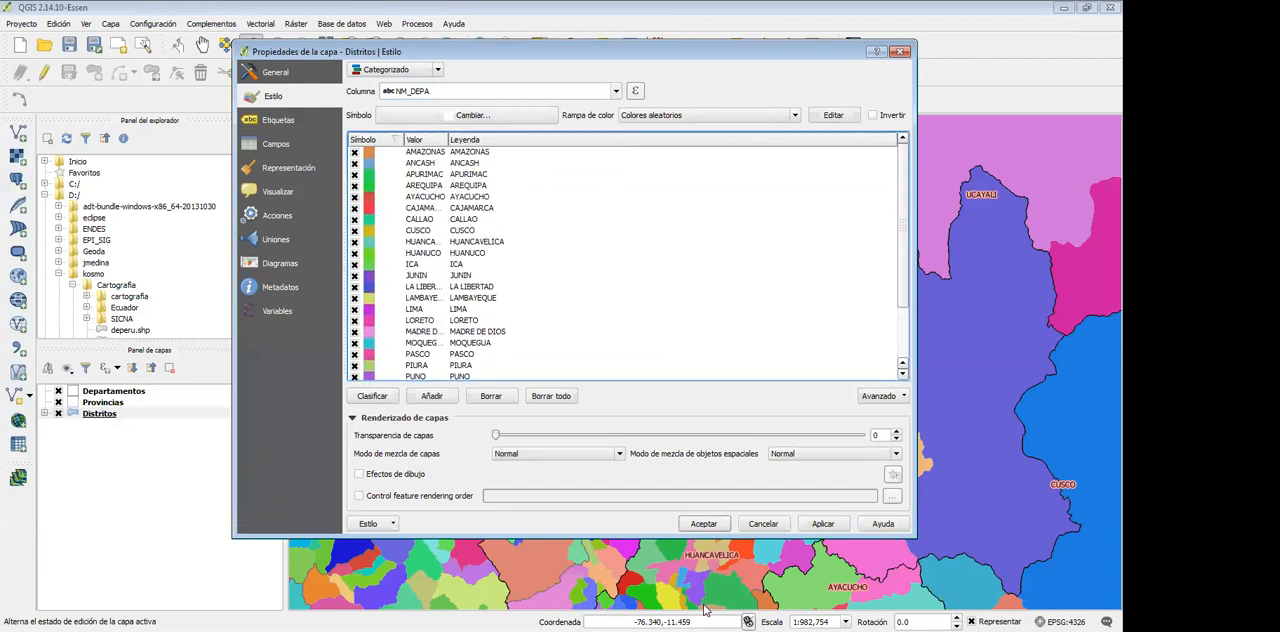
{"action": "left_click", "coordinate": [703, 523]}
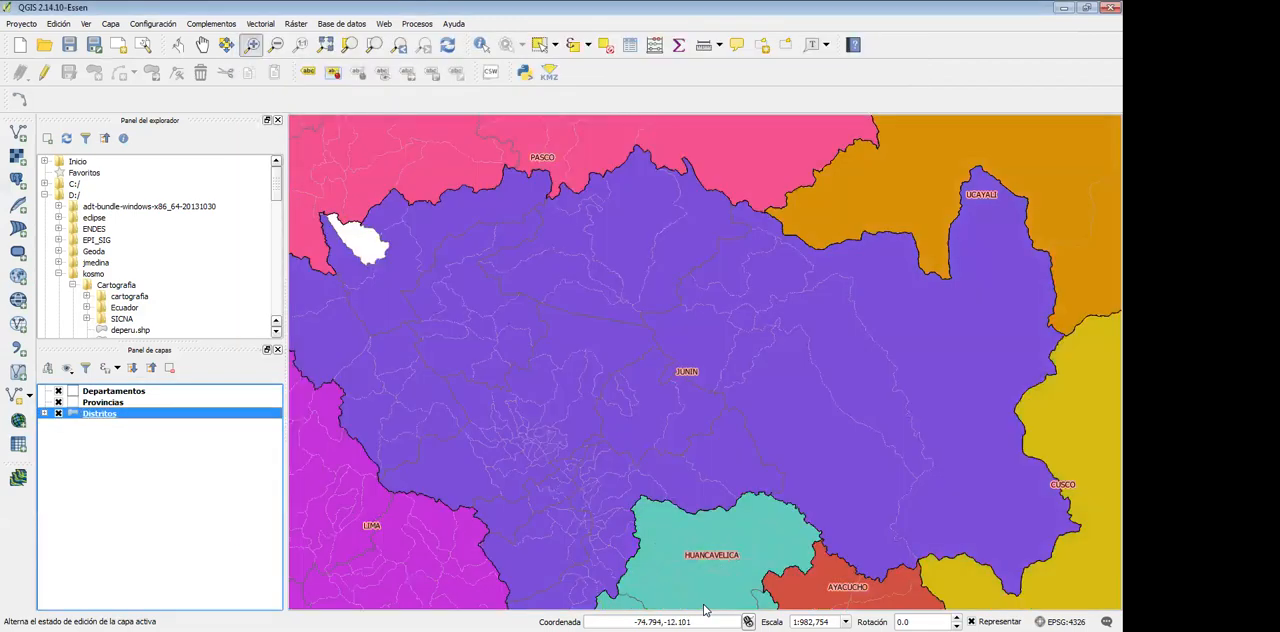
{"action": "scroll", "coordinate": [703, 605], "scroll_direction": "down", "scroll_amount": 2}
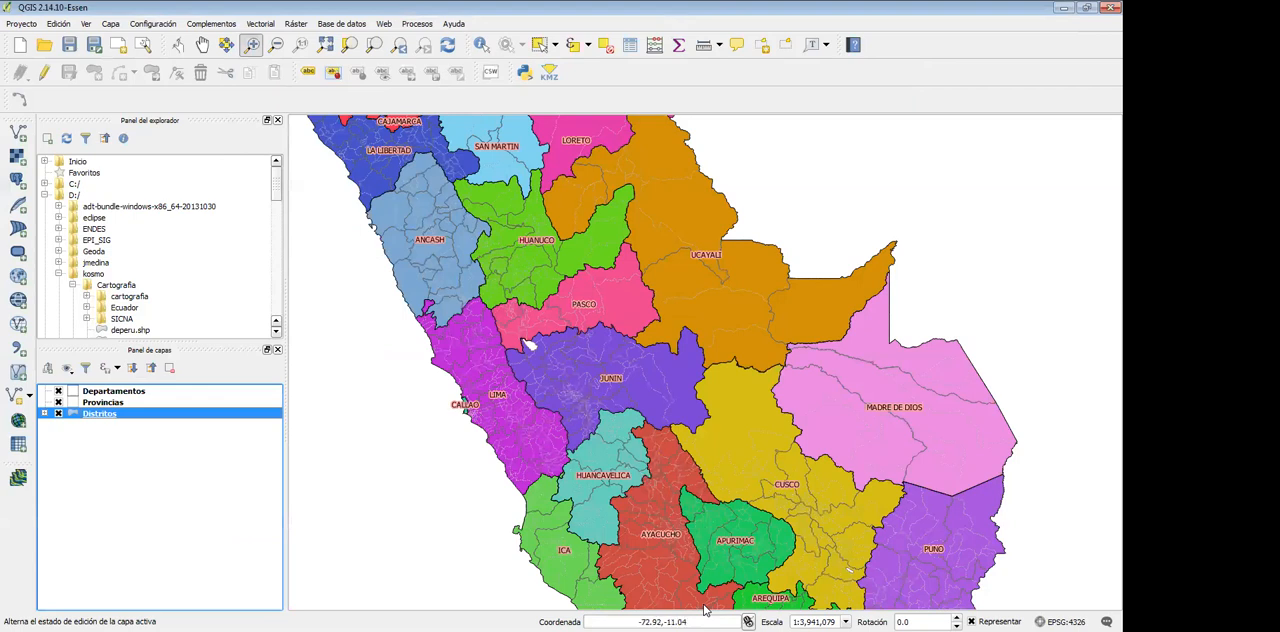
{"action": "scroll", "coordinate": [705, 610], "scroll_direction": "down", "scroll_amount": 1}
{"action": "left_click_drag", "start_coordinate": [701, 407], "coordinate": [815, 487]}
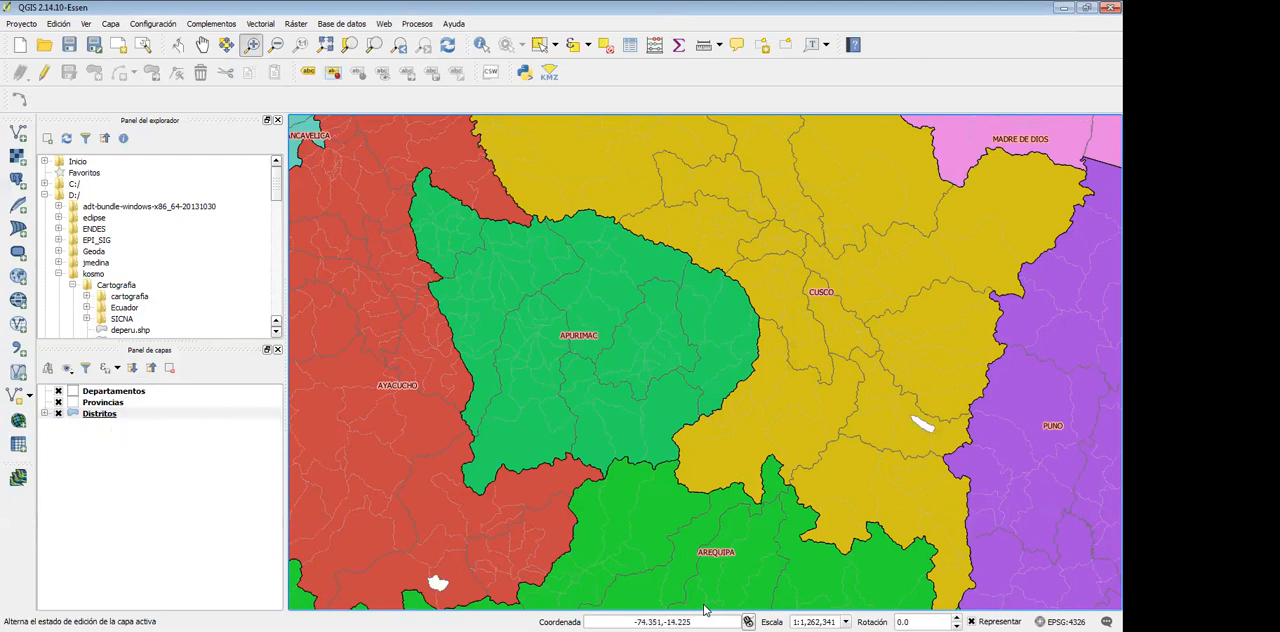
Review the Graduado style options for the Distritos layer and cancel without applying them
{"action": "right_click", "coordinate": [100, 413]}
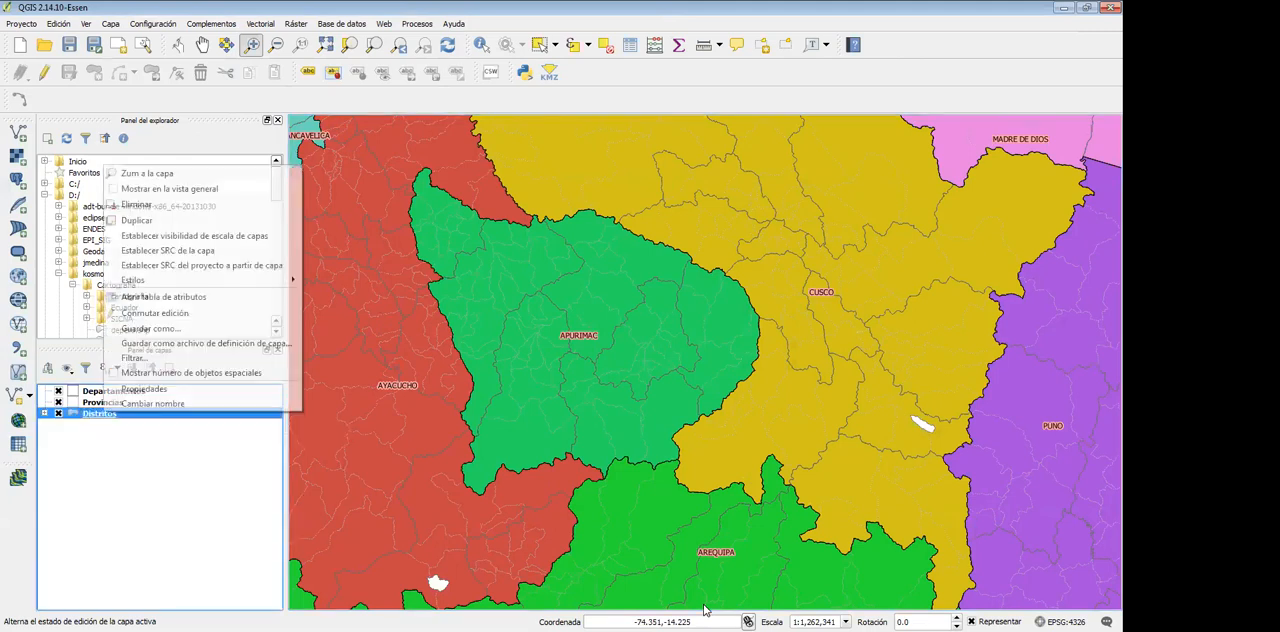
{"action": "key", "text": "Down"}
{"action": "key", "text": "Down"}
{"action": "key", "text": "Down"}
{"action": "key", "text": "Down"}
{"action": "key", "text": "Down"}
{"action": "key", "text": "Down"}
{"action": "key", "text": "Down"}
{"action": "key", "text": "Down"}
{"action": "key", "text": "Down"}
{"action": "key", "text": "Down"}
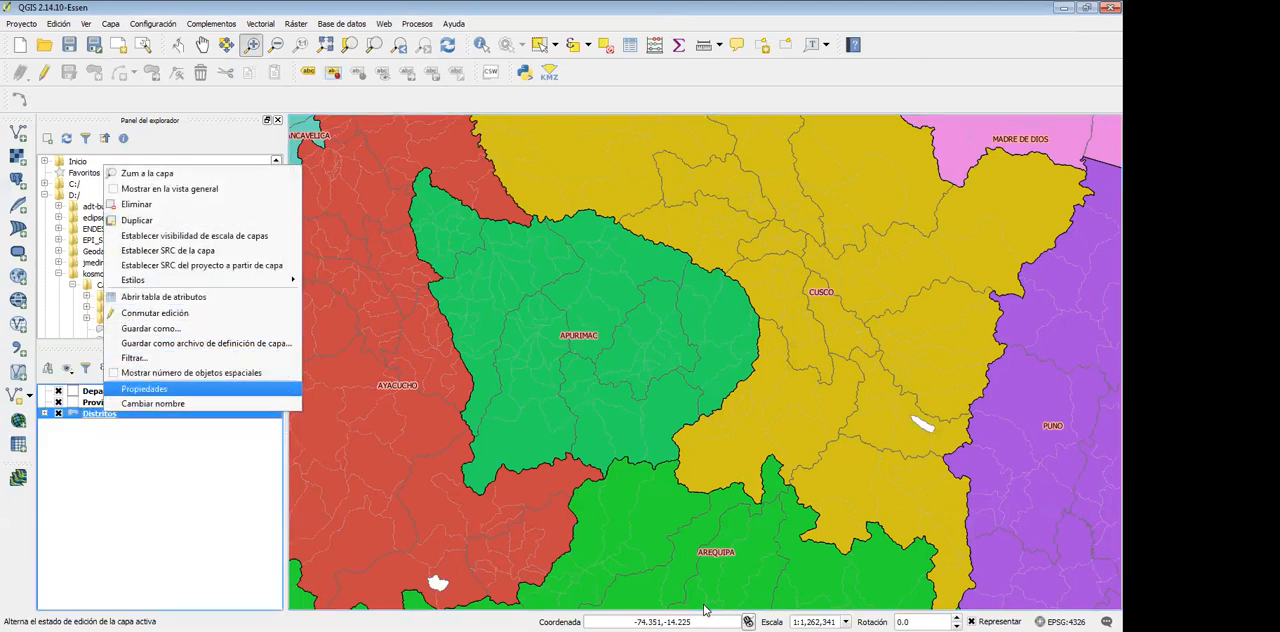
{"action": "key", "text": "Return"}
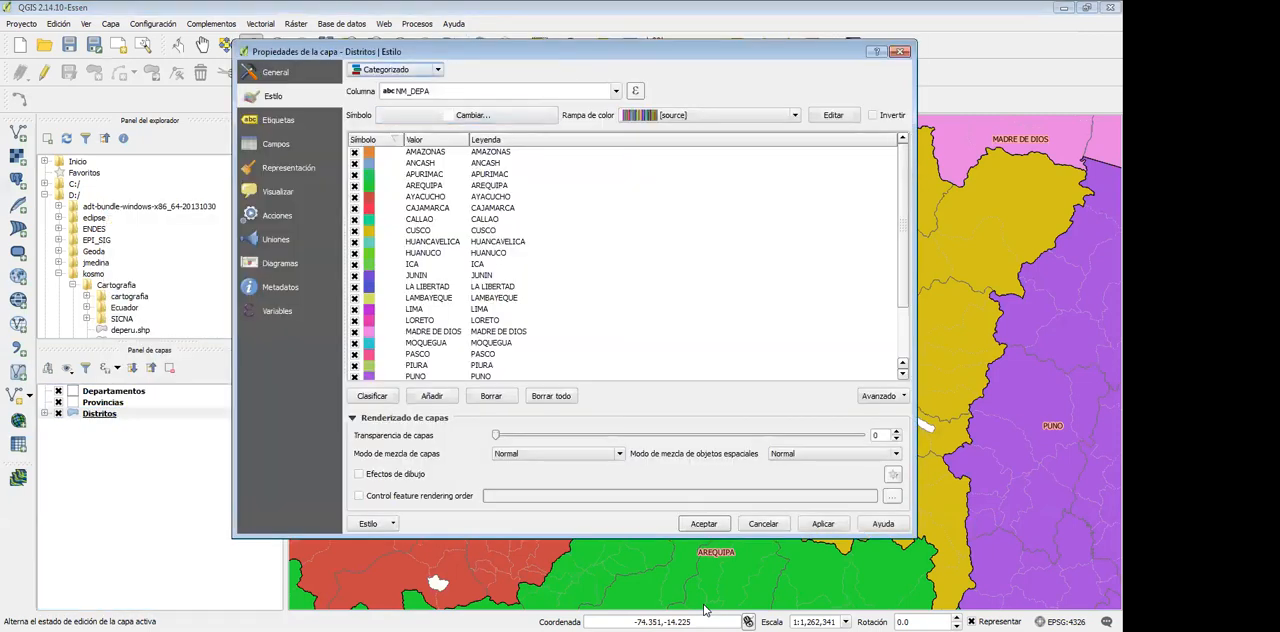
{"action": "key", "text": "alt+Down"}
{"action": "key", "text": "Down"}
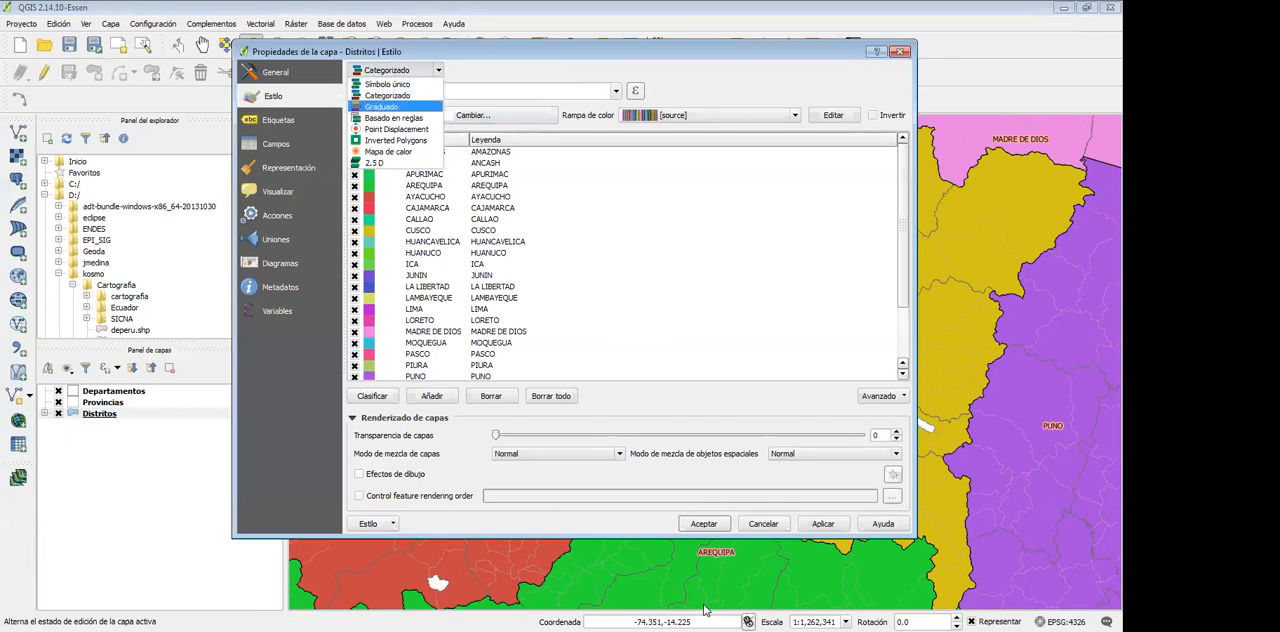
{"action": "key", "text": "Return"}
{"action": "key", "text": "Tab"}
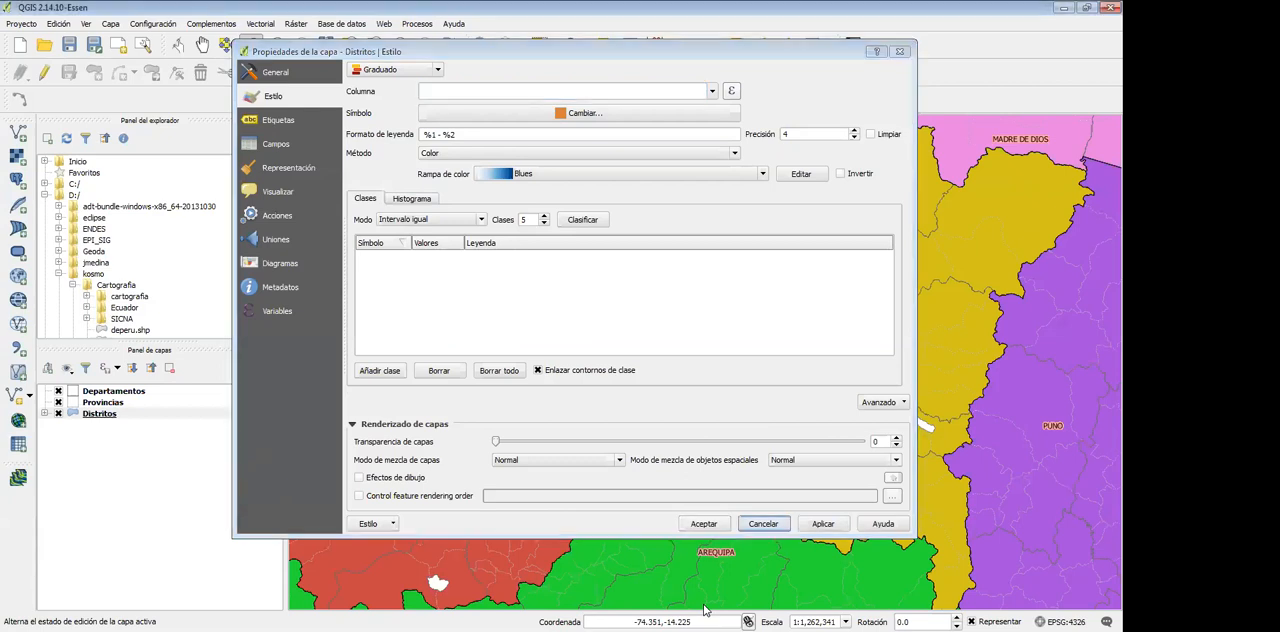
{"action": "key", "text": "Escape"}
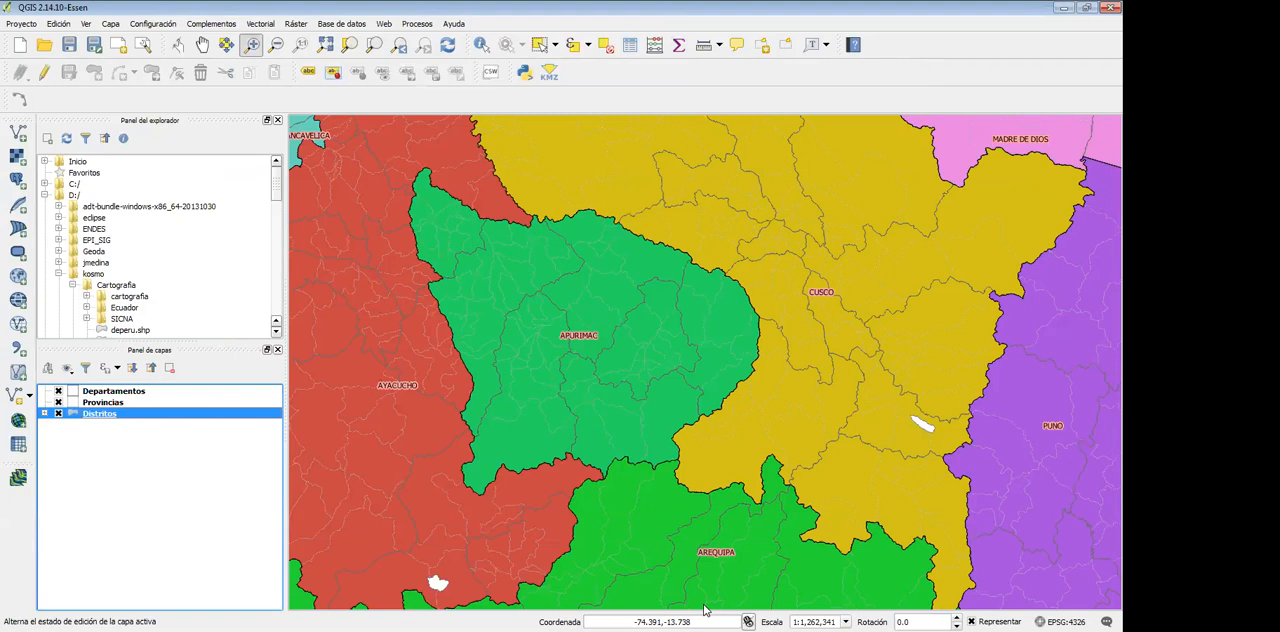
Collapse the Cartografia folder, bring up MySQL Query Browser, maximize its window and return to QGIS
{"action": "left_click", "coordinate": [73, 285]}
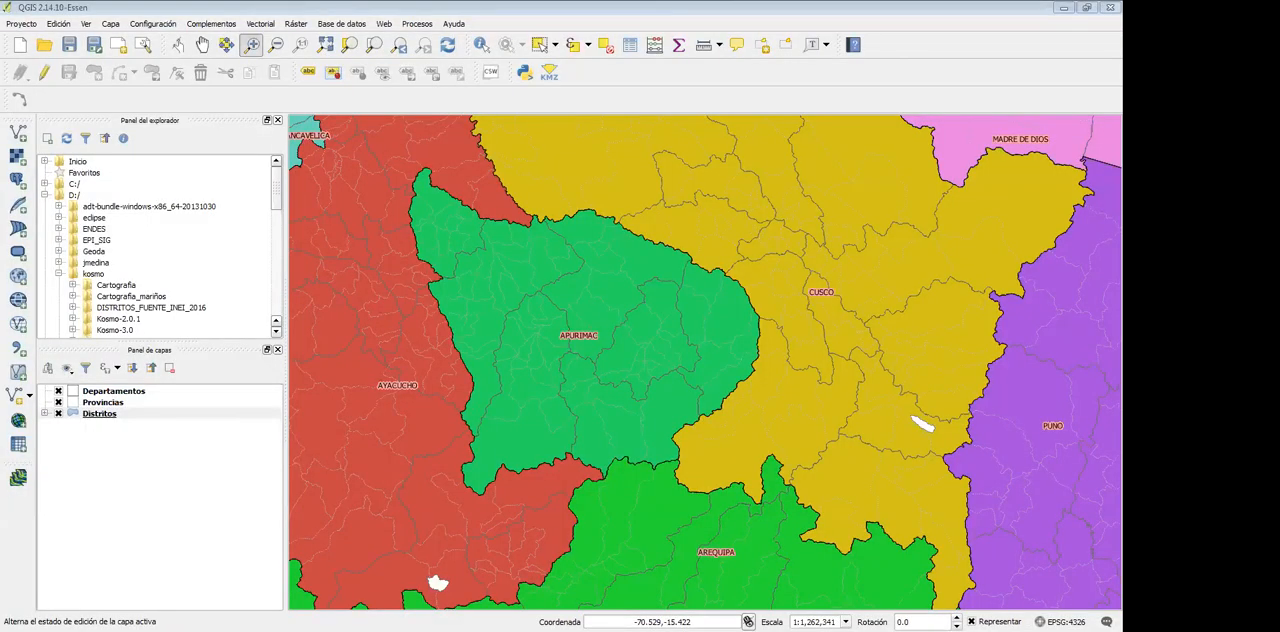
{"action": "key", "text": "alt+Tab"}
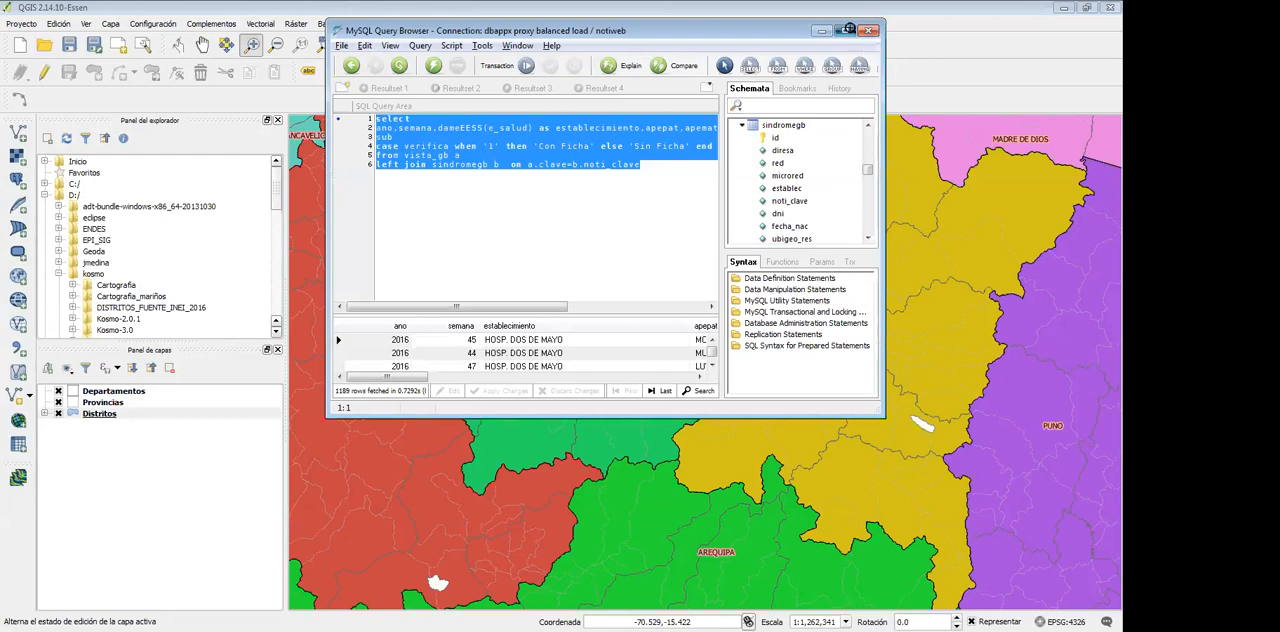
{"action": "left_click_drag", "start_coordinate": [575, 30], "coordinate": [571, 6]}
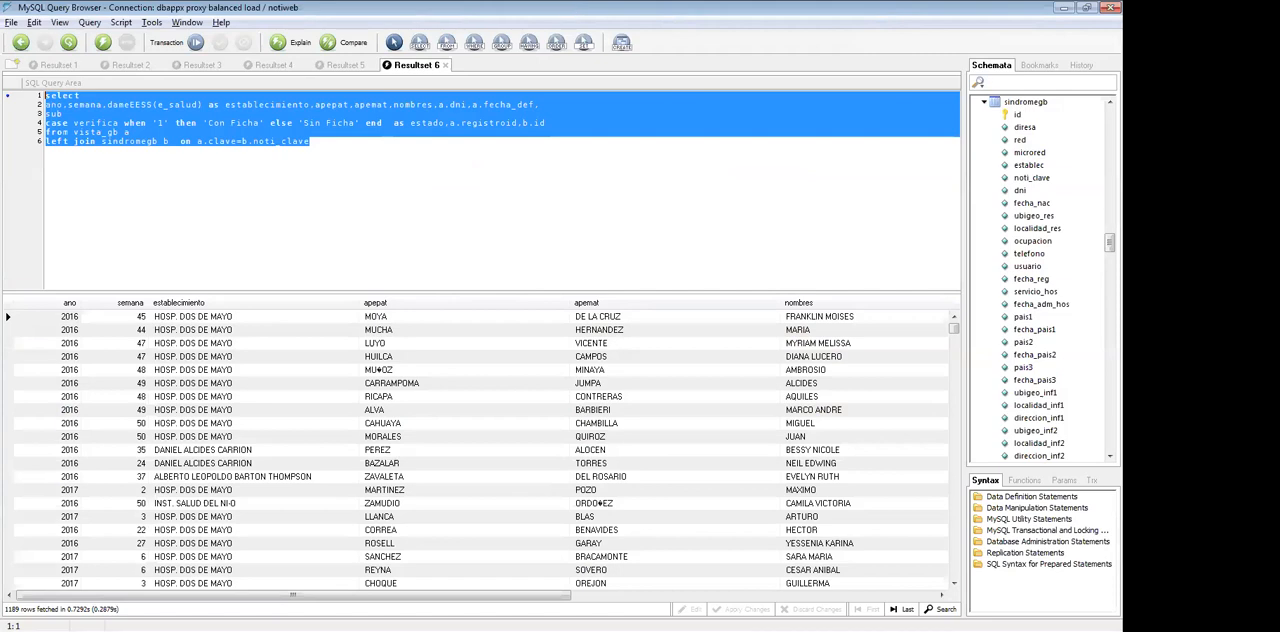
{"action": "key", "text": "alt+Tab"}
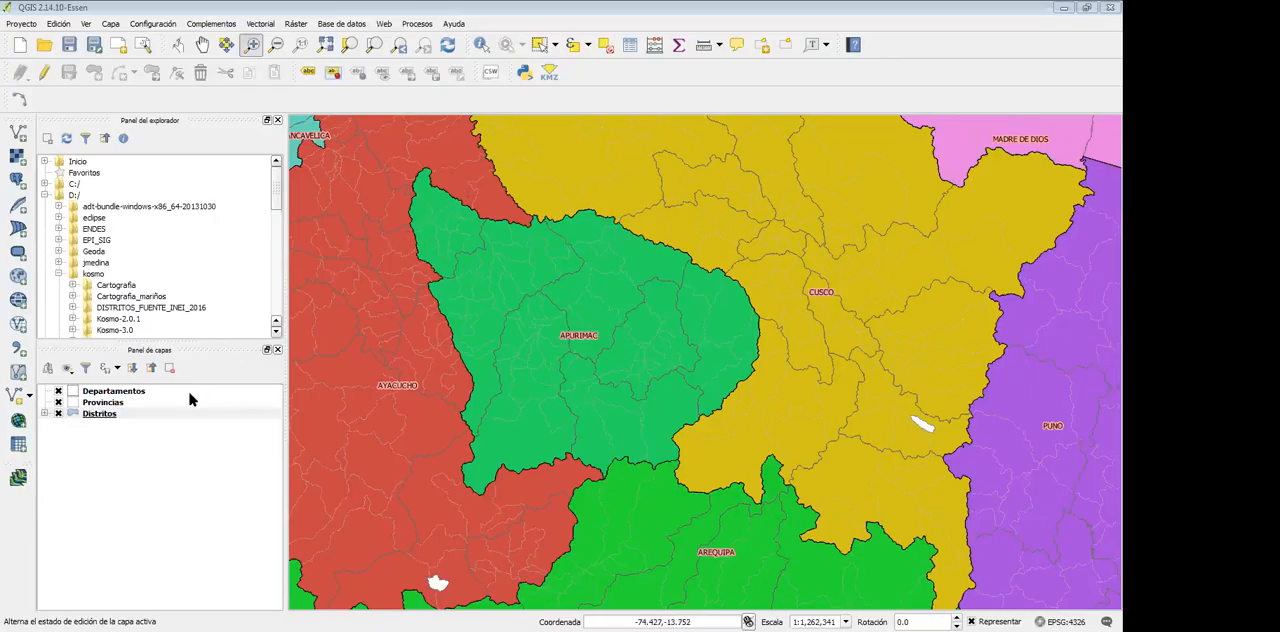
Examine the code and name columns in the Distritos attribute table and close it
{"action": "right_click", "coordinate": [104, 414]}
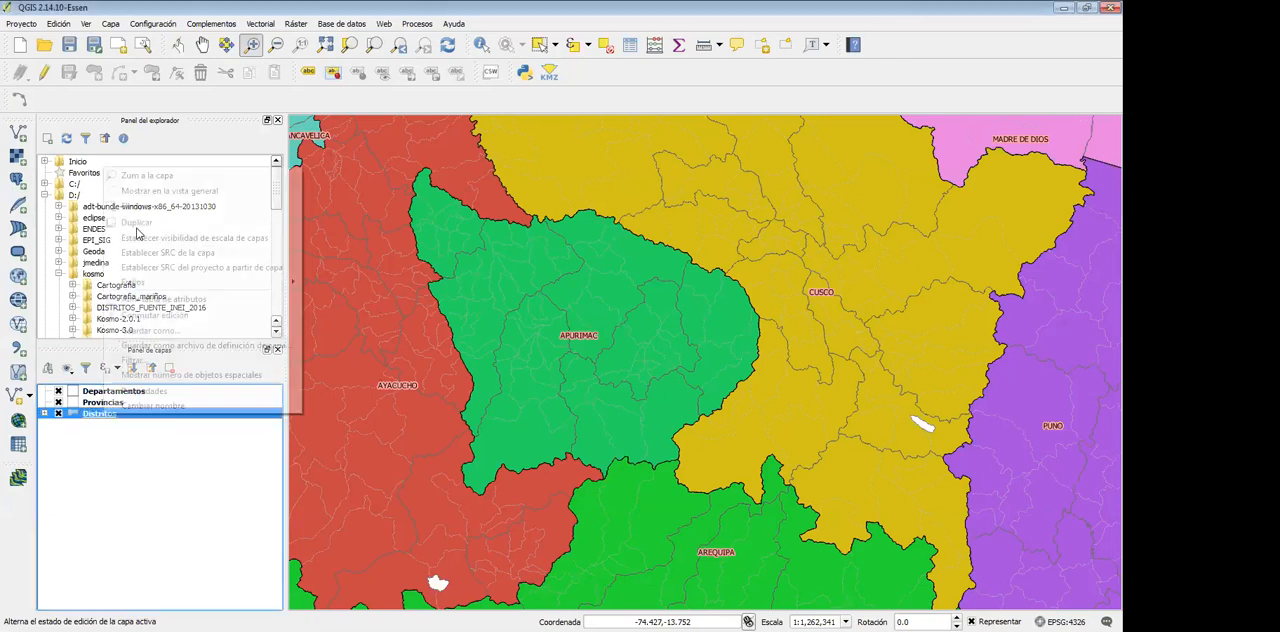
{"action": "left_click", "coordinate": [214, 290]}
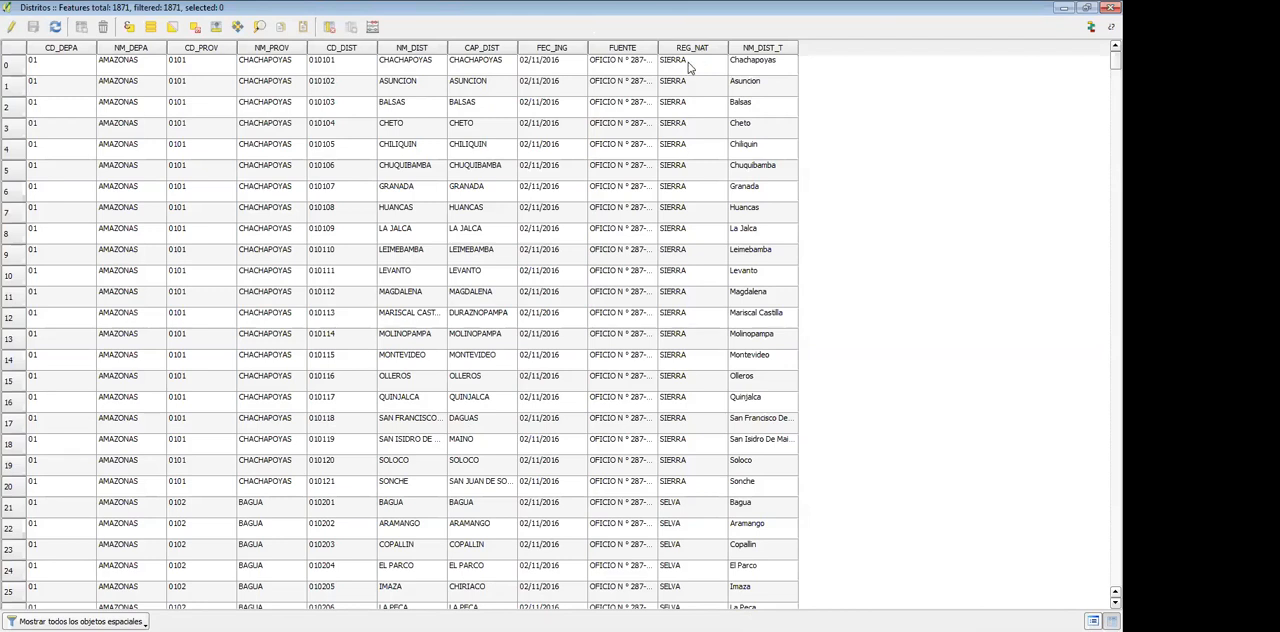
{"action": "left_click", "coordinate": [1105, 7]}
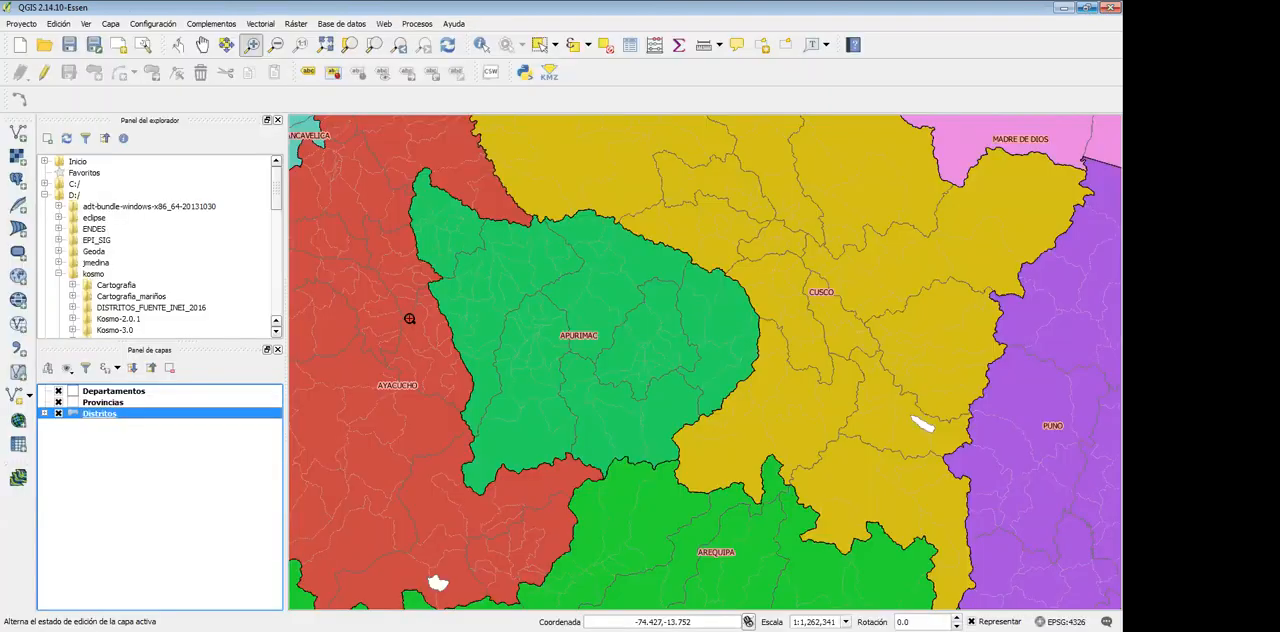
Open the Departamentos attribute table and examine its name and source fields in the Ancash row
{"action": "right_click", "coordinate": [133, 392]}
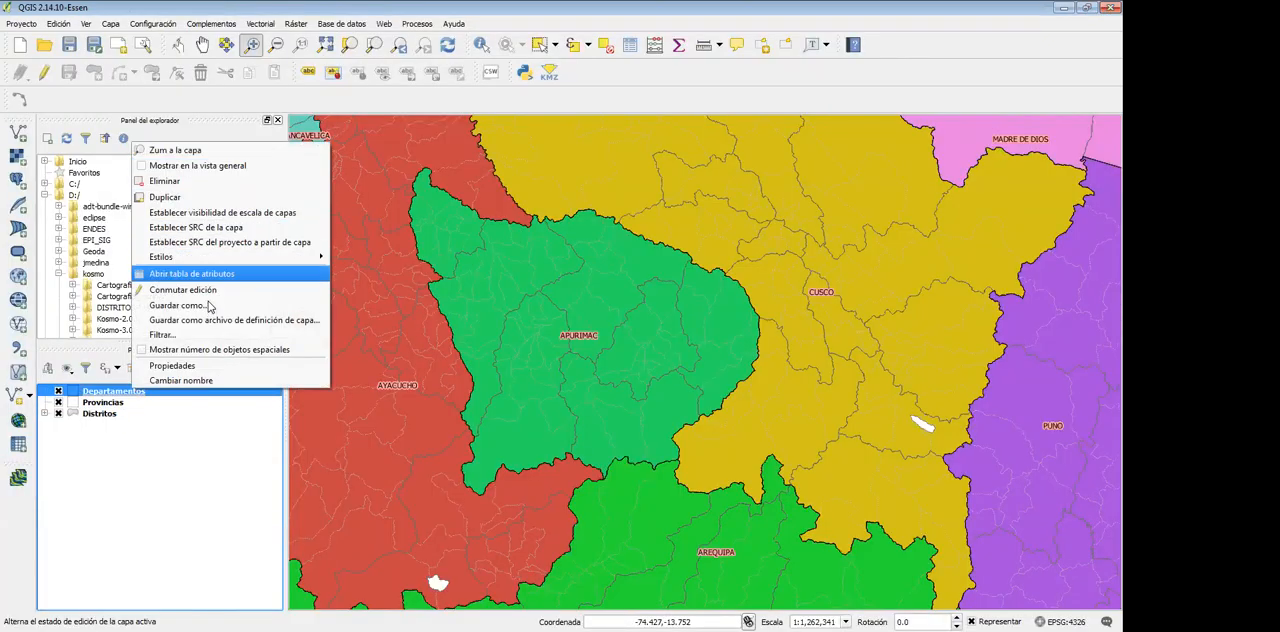
{"action": "left_click", "coordinate": [212, 274]}
{"action": "left_click_drag", "start_coordinate": [410, 7], "coordinate": [530, 91]}
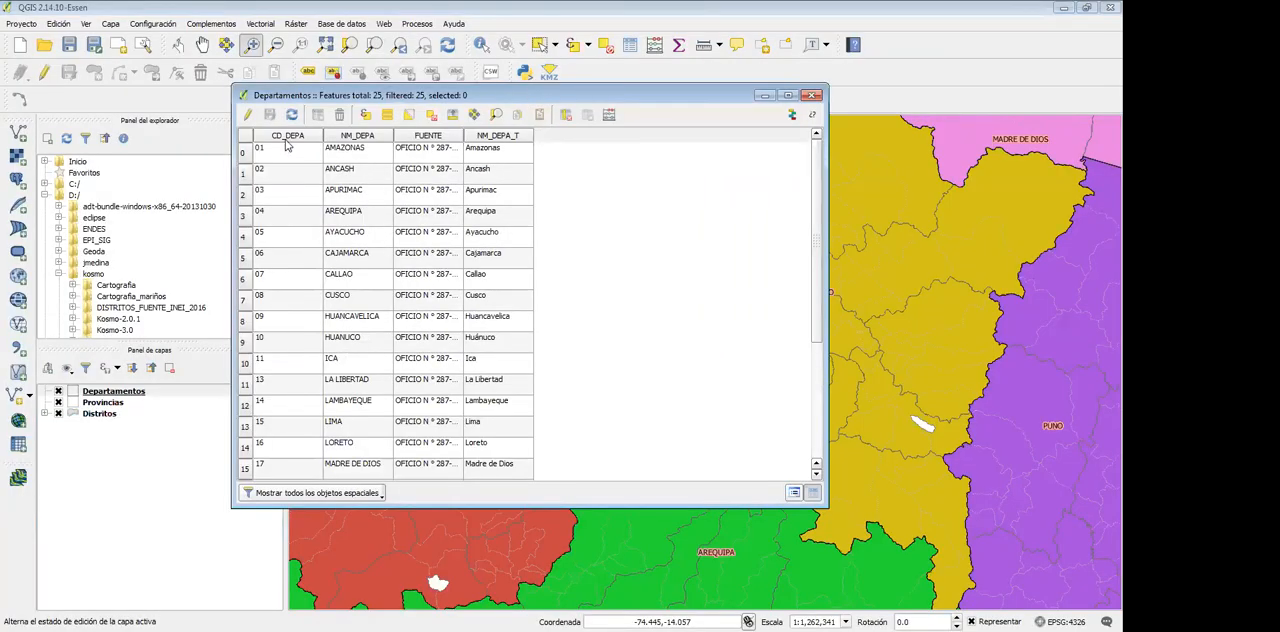
{"action": "left_click", "coordinate": [345, 174]}
{"action": "left_click", "coordinate": [417, 175]}
{"action": "left_click", "coordinate": [487, 171]}
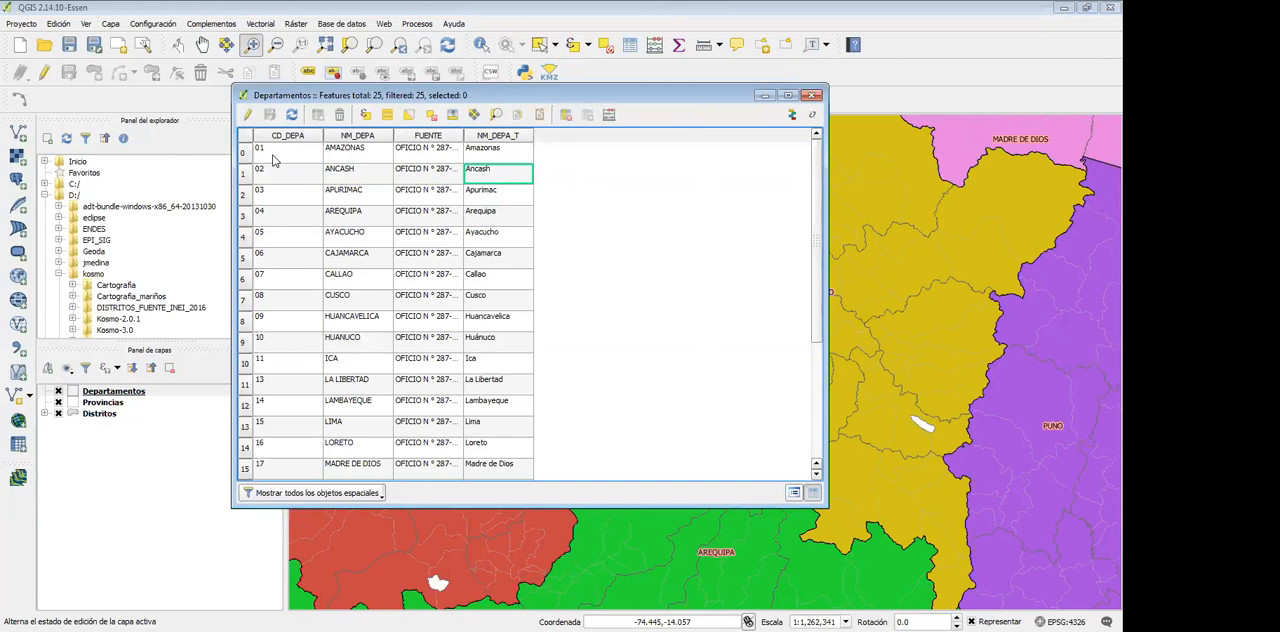
Sort the Departamentos attribute table by NM_DEPA_T, widen the FUENTE column and slightly narrow the CD_DEPA column
{"action": "left_click", "coordinate": [318, 138]}
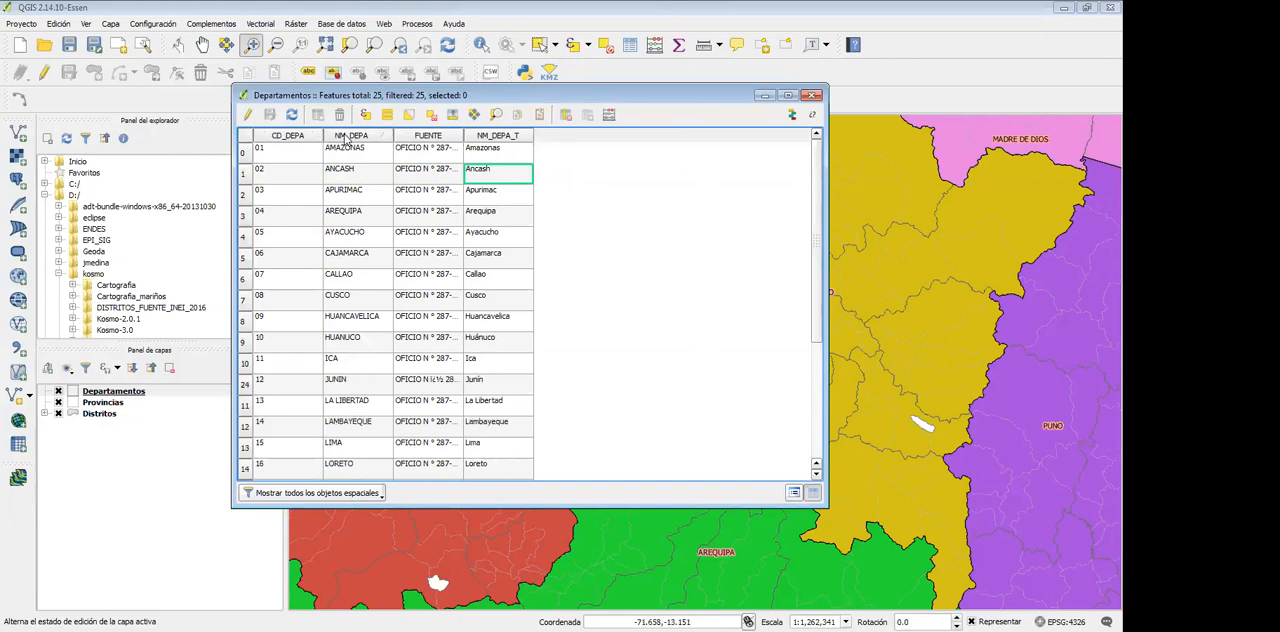
{"action": "left_click", "coordinate": [475, 136]}
{"action": "left_click_drag", "start_coordinate": [466, 136], "coordinate": [572, 134]}
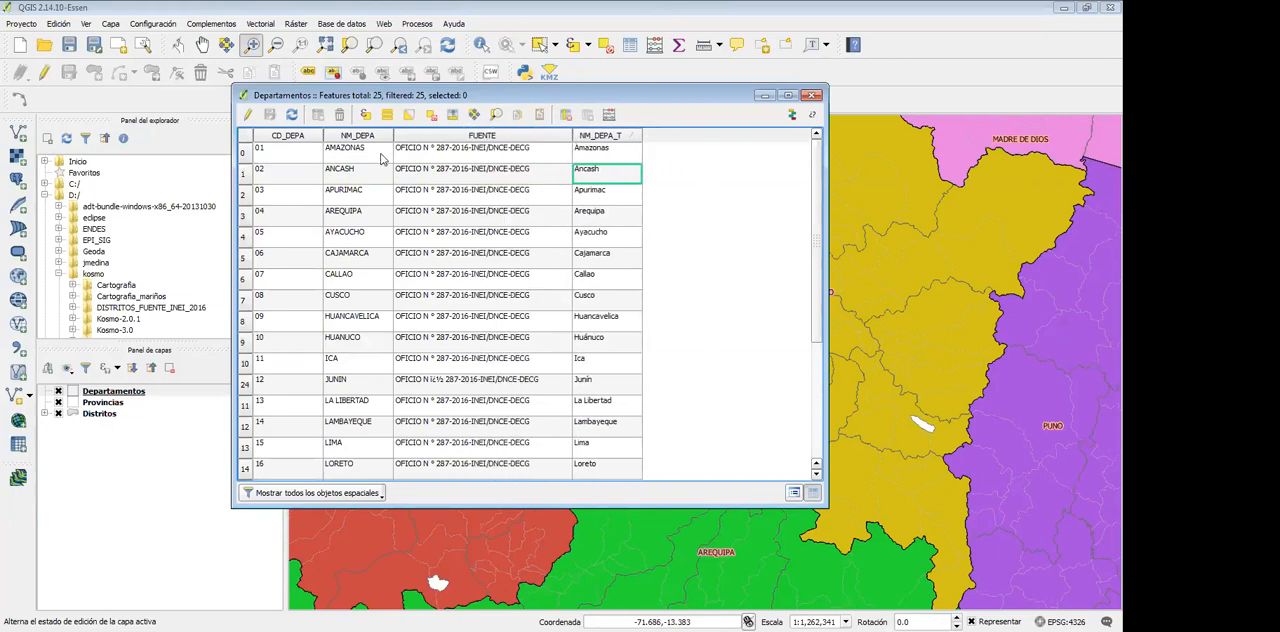
{"action": "left_click", "coordinate": [290, 159]}
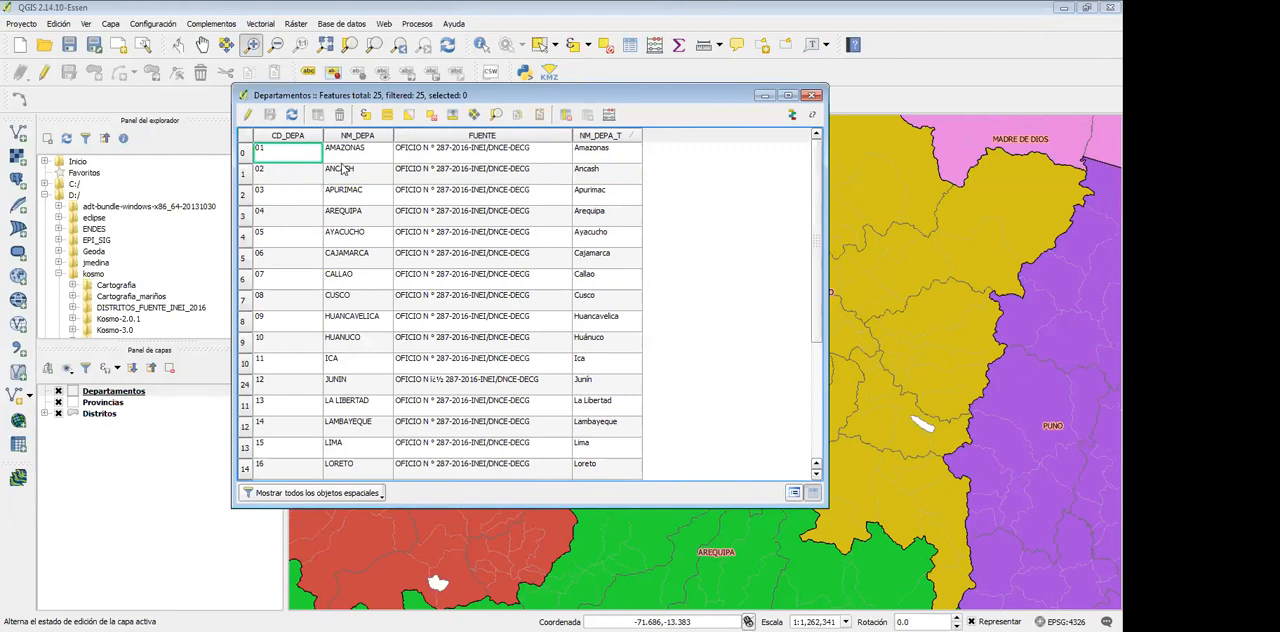
{"action": "left_click_drag", "start_coordinate": [321, 135], "coordinate": [313, 135]}
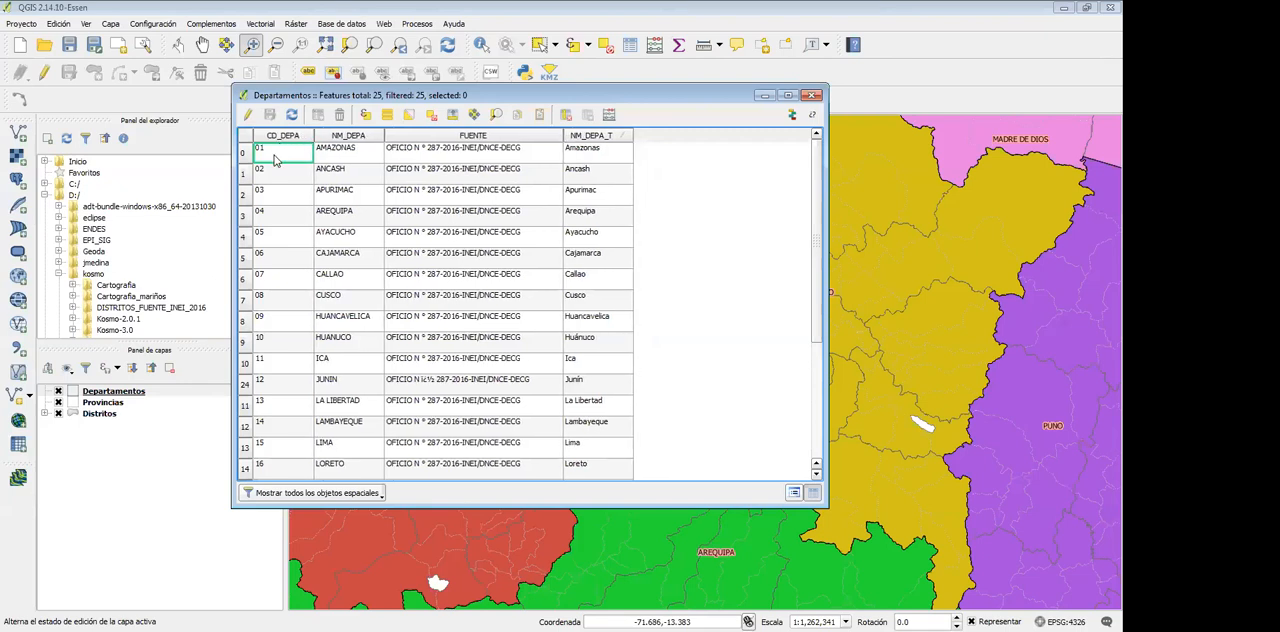
Examine the two-digit CD_DEPA codes down the full list of departments
{"action": "scroll", "coordinate": [278, 243], "scroll_direction": "down", "scroll_amount": 3}
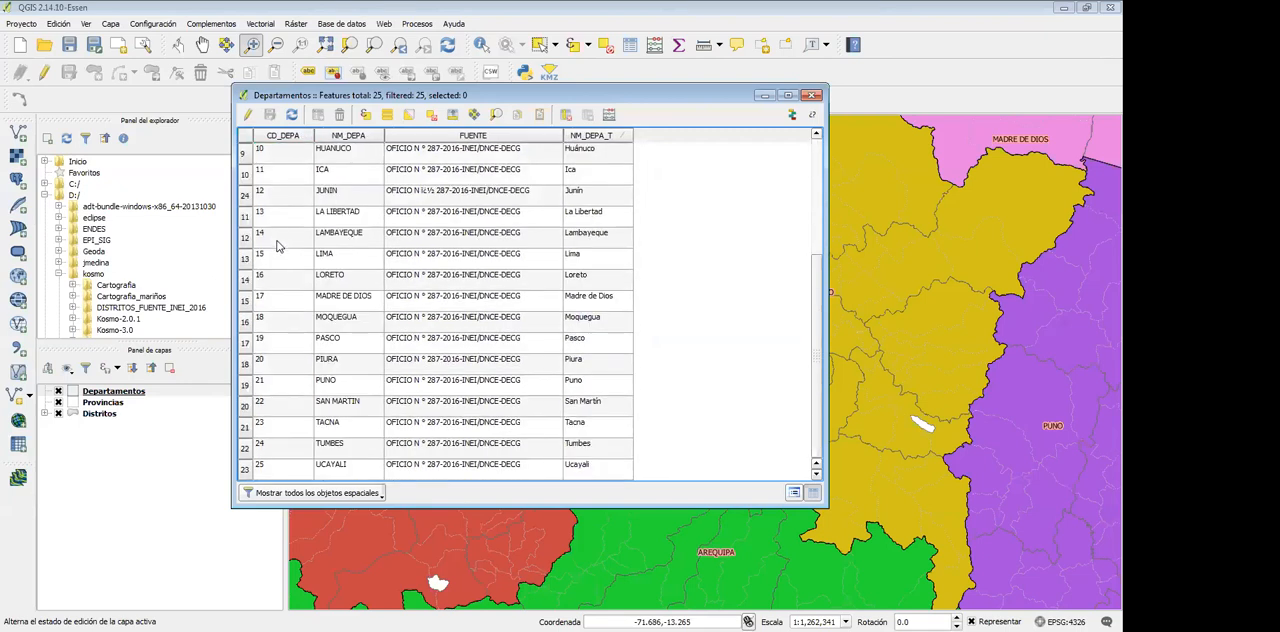
{"action": "scroll", "coordinate": [280, 240], "scroll_direction": "up", "scroll_amount": 3}
{"action": "left_click", "coordinate": [275, 192]}
{"action": "left_click", "coordinate": [278, 229]}
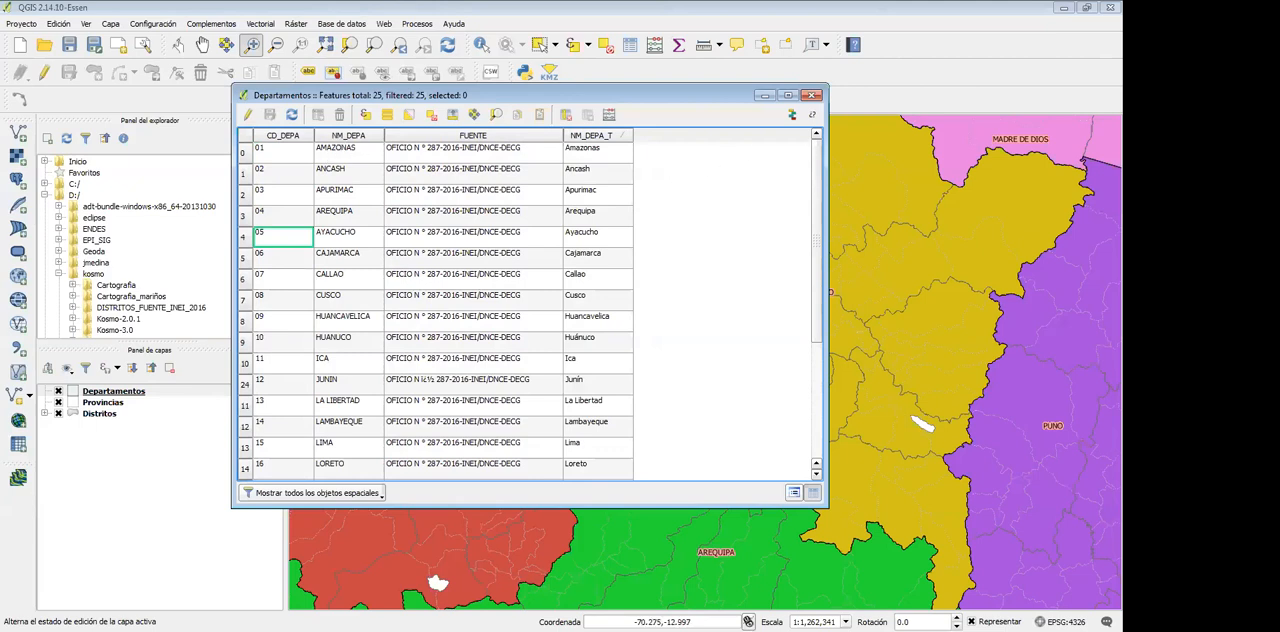
Switch to MySQL Query Browser and run a query selecting left(ubigeo,2) as cod_dep and count(*) as total, grouped by 1
{"action": "key", "text": "alt+Tab"}
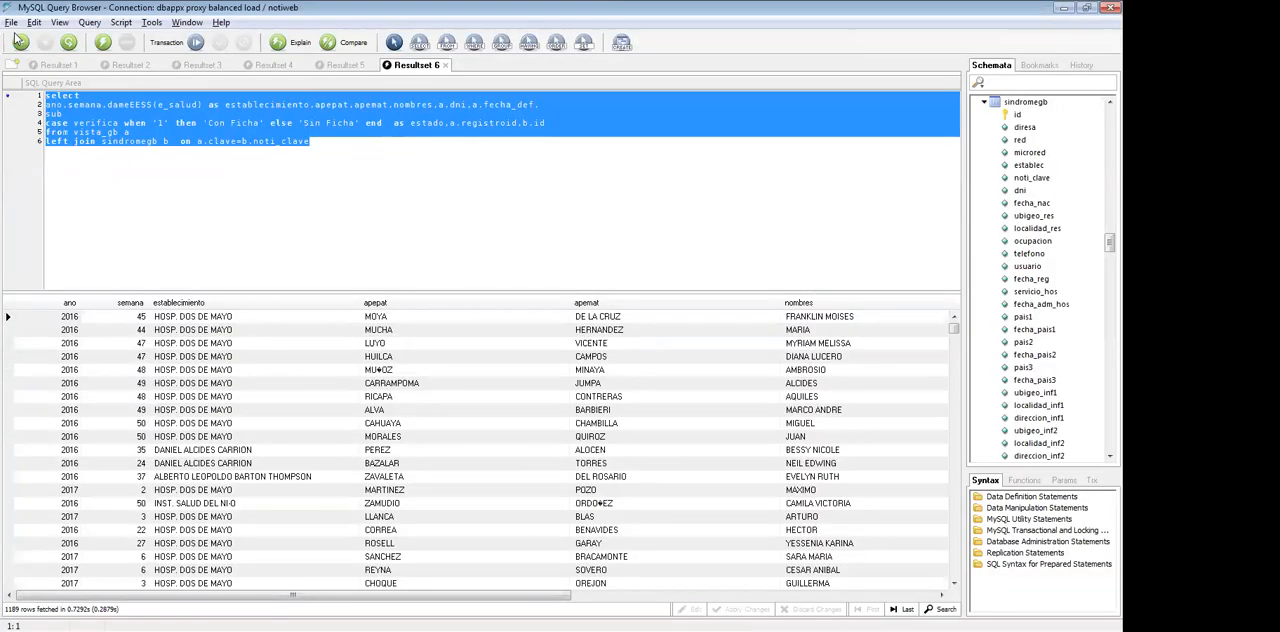
{"action": "left_click", "coordinate": [10, 65]}
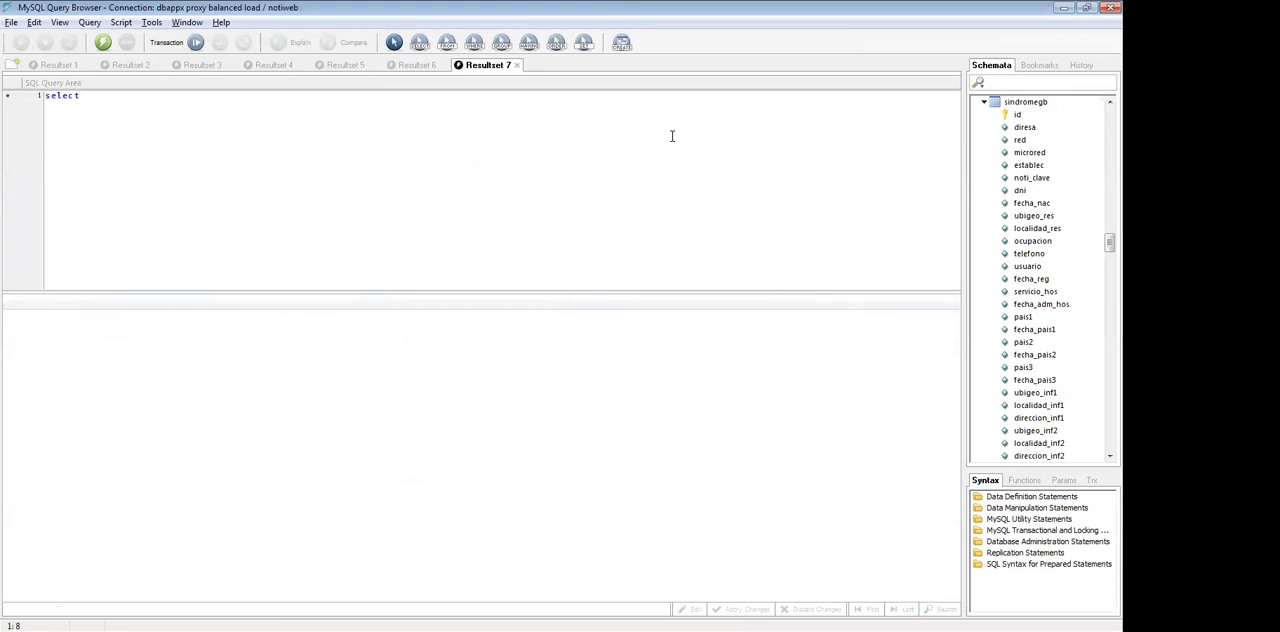
{"action": "type", "text": "select left(ubigeo"}
{"action": "type", "text": ",2) as cod_dep.count(*) "}
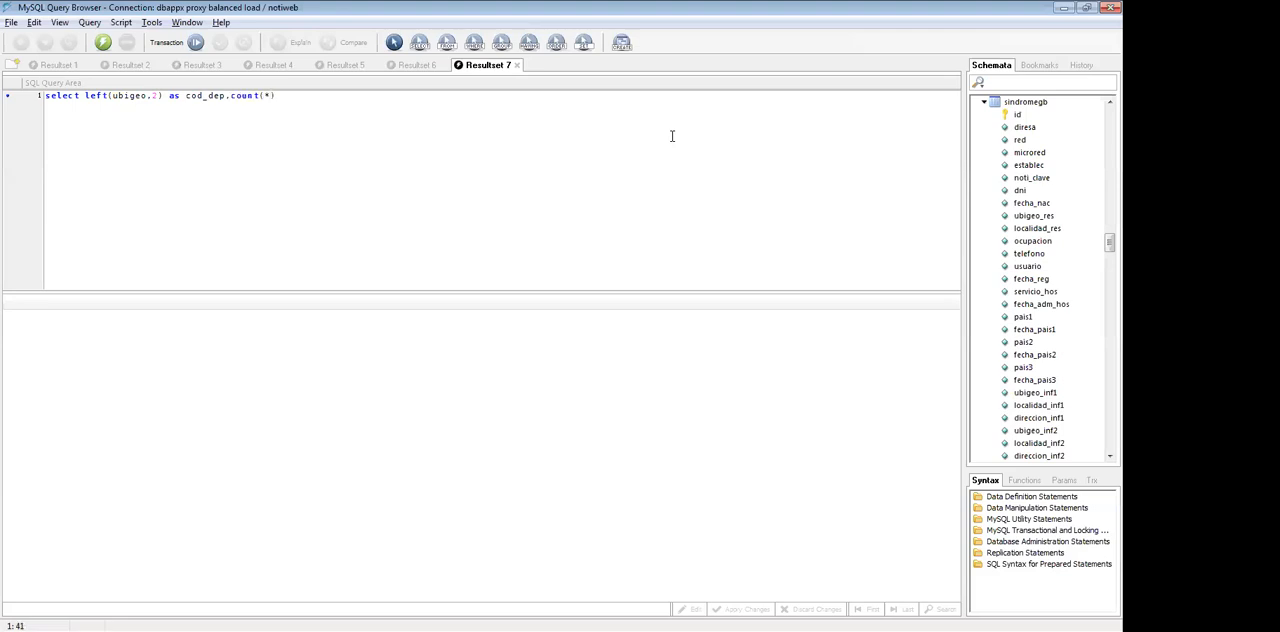
{"action": "type", "text": "as total from indvidual group by 1"}
{"action": "key", "text": "ctrl+Return"}
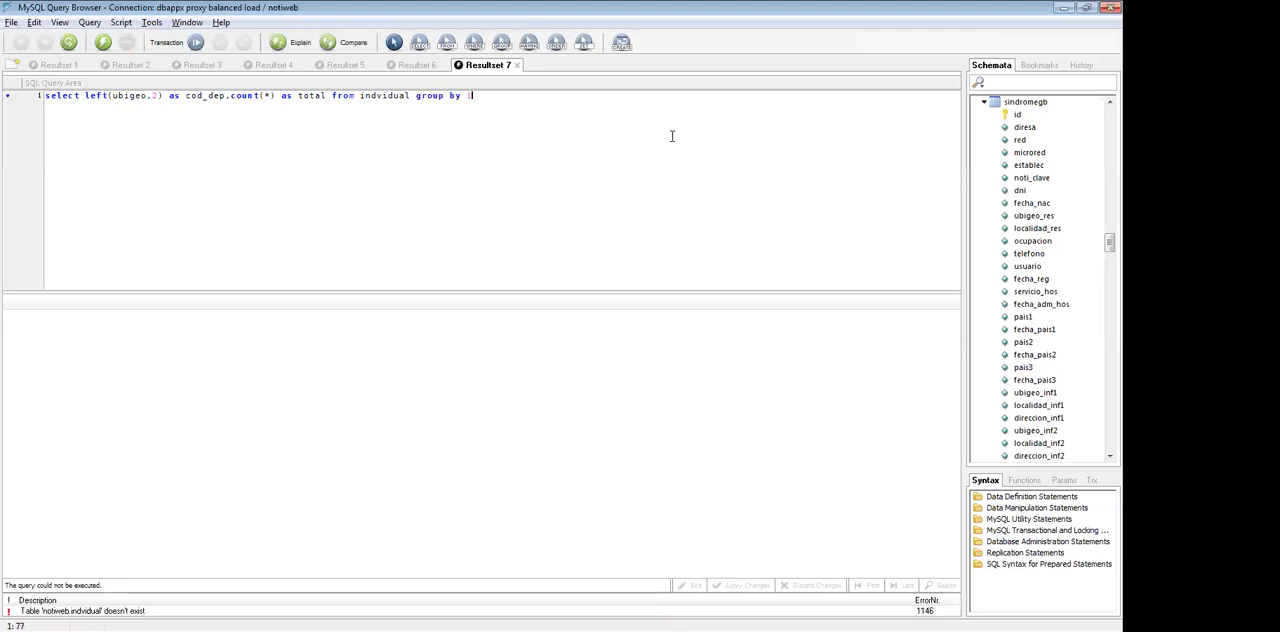
Correct the query's table name to individual, keep a space before group by, and run it again
{"action": "key", "text": "ctrl+shift+Left"}
{"action": "type", "text": "individual"}
{"action": "key", "text": "ctrl+Return"}
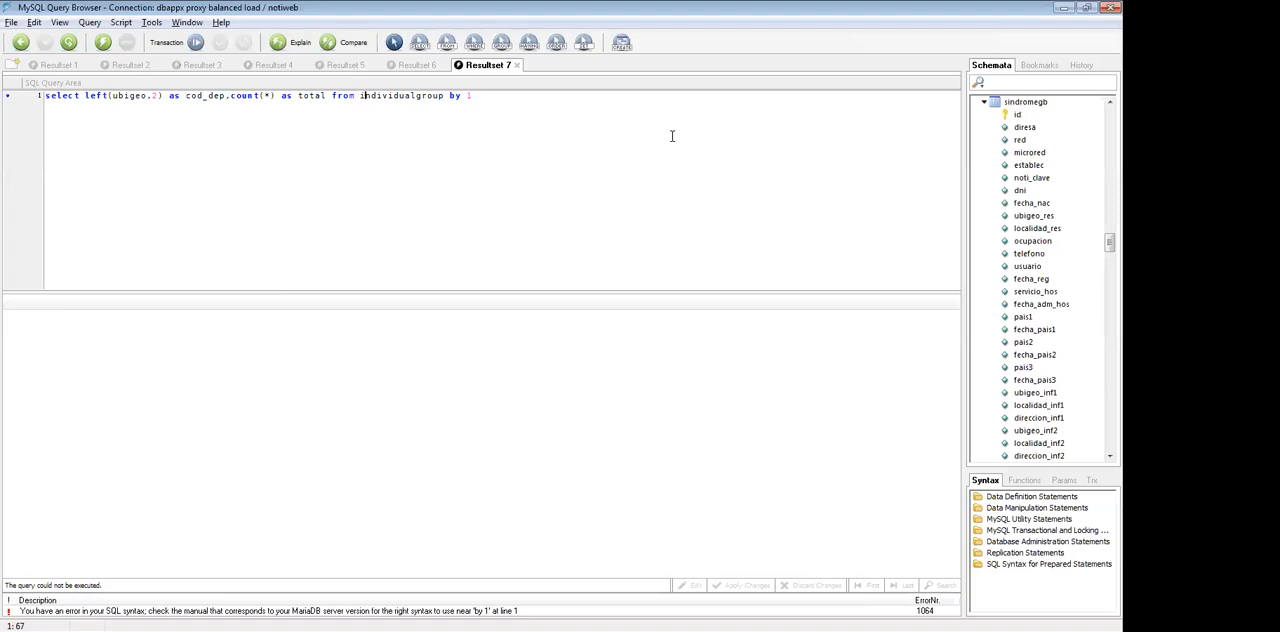
{"action": "key", "text": "ctrl+Return"}
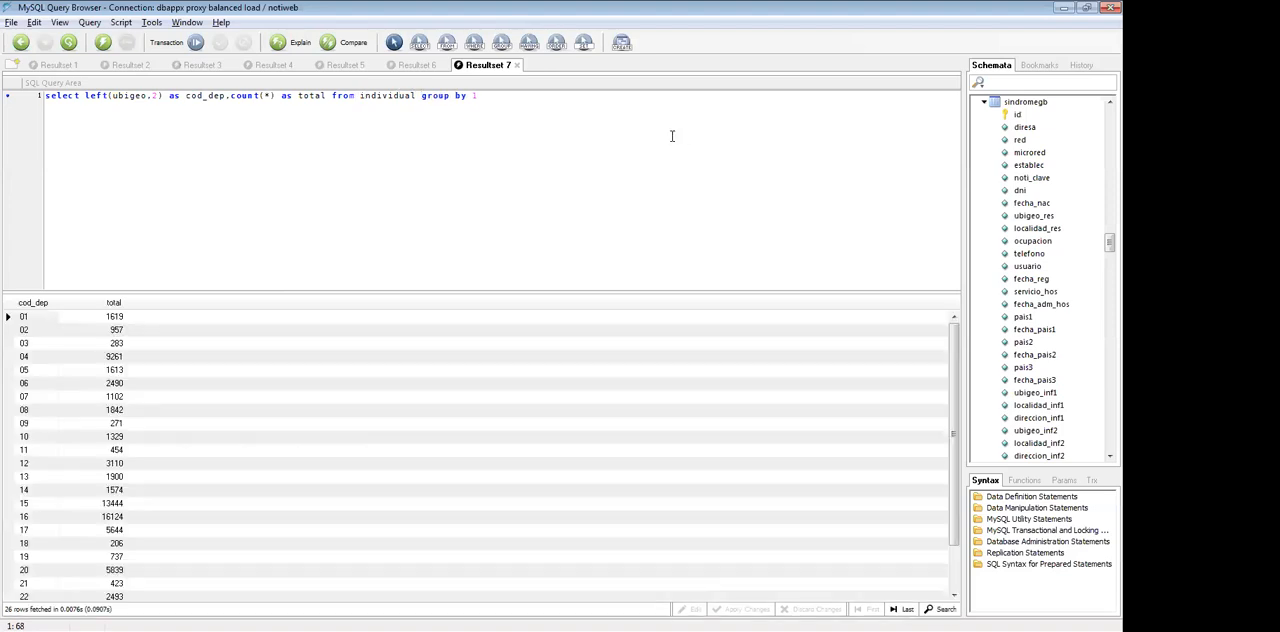
Export the query results to the desktop as an Excel file named EjemploDepartamento.xls
{"action": "right_click", "coordinate": [103, 385]}
{"action": "mouse_move", "coordinate": [195, 238]}
{"action": "left_click", "coordinate": [320, 280]}
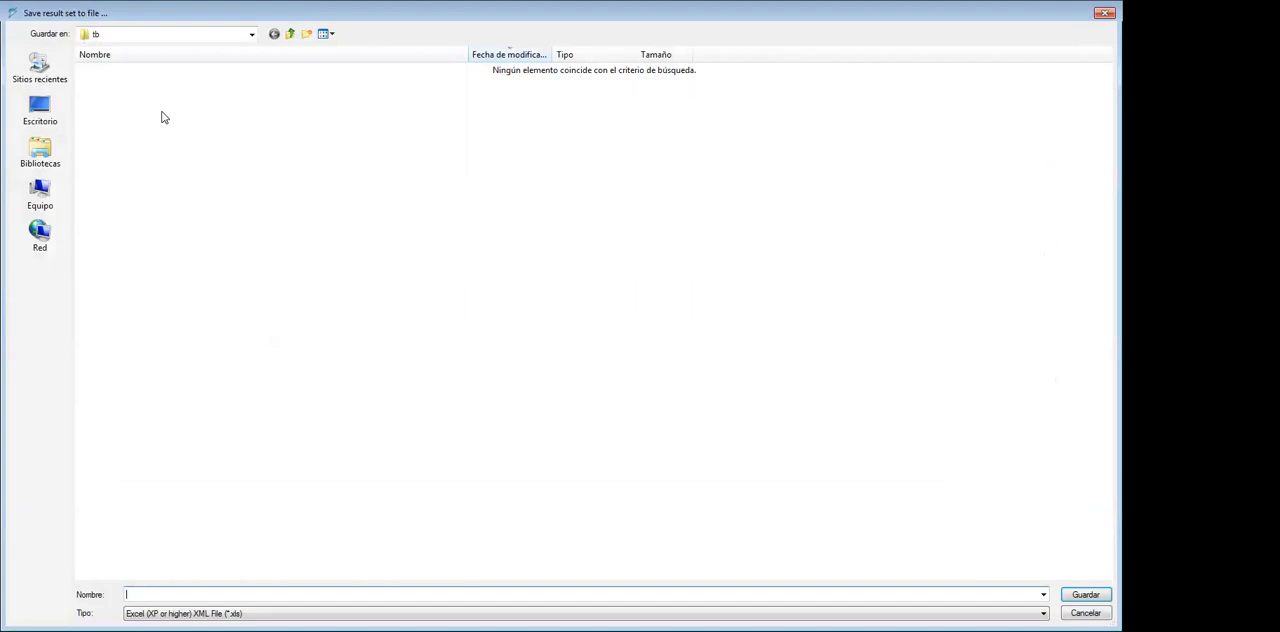
{"action": "left_click", "coordinate": [57, 107]}
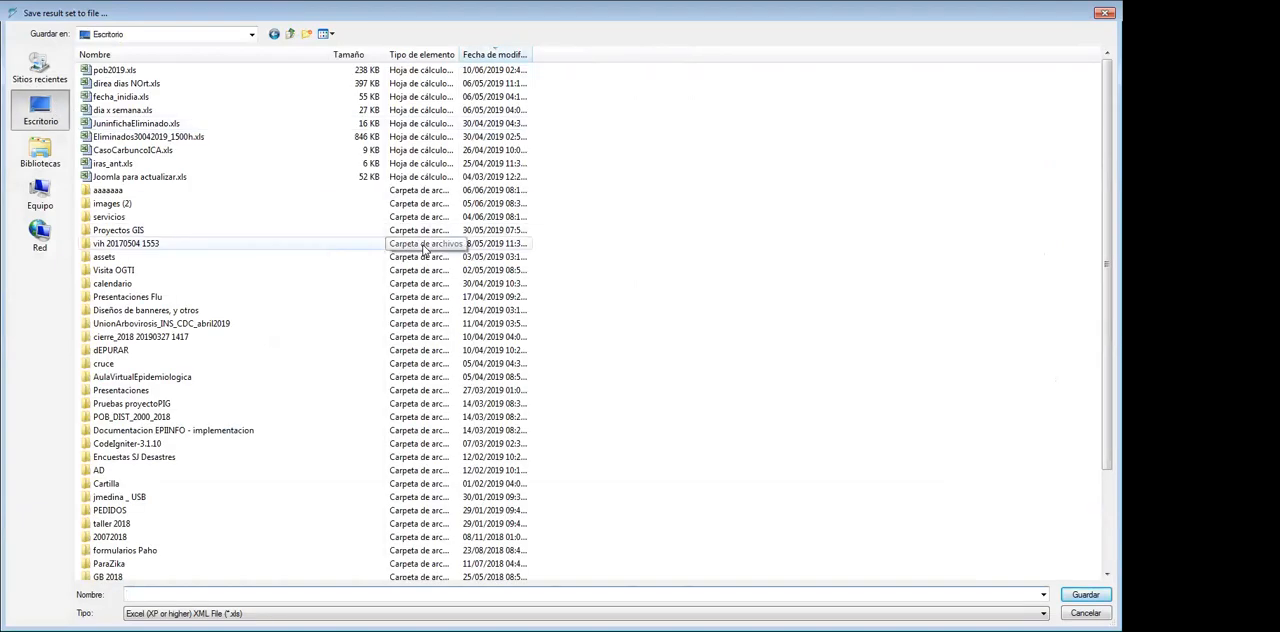
{"action": "type", "text": "EjemploDepartamento"}
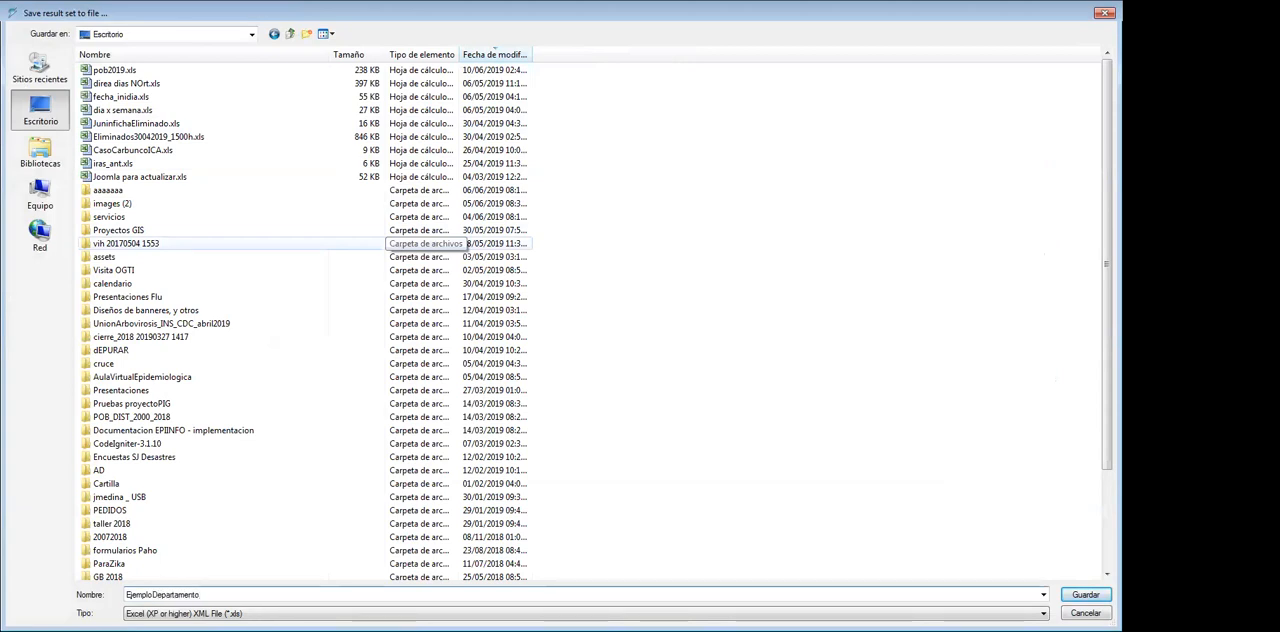
{"action": "key", "text": "Return"}
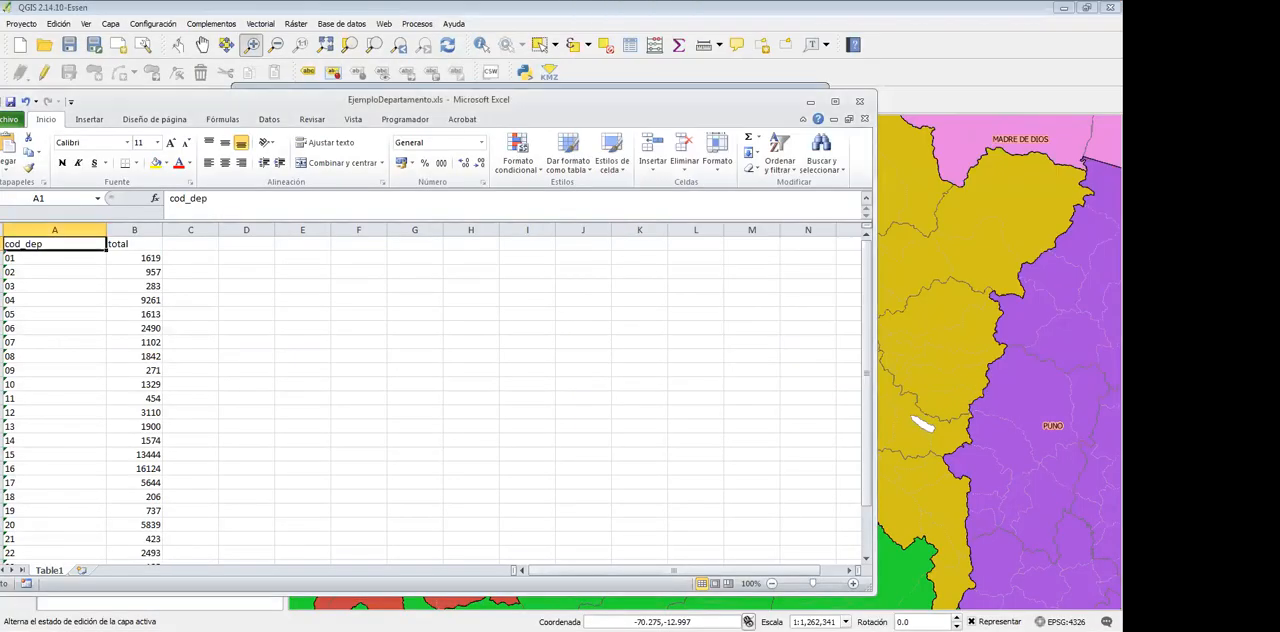
Maximize the exported EjemploDepartamento.xls workbook in Excel and rename the total heading in B1 to casos
{"action": "double_click", "coordinate": [388, 104]}
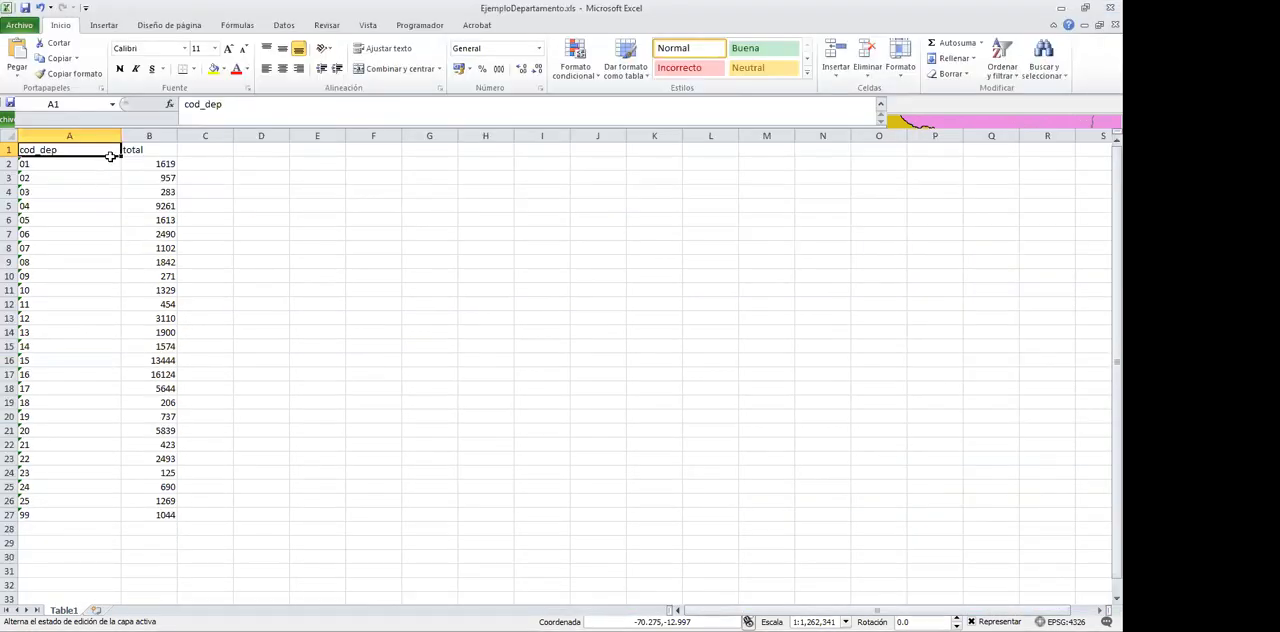
{"action": "left_click", "coordinate": [128, 151]}
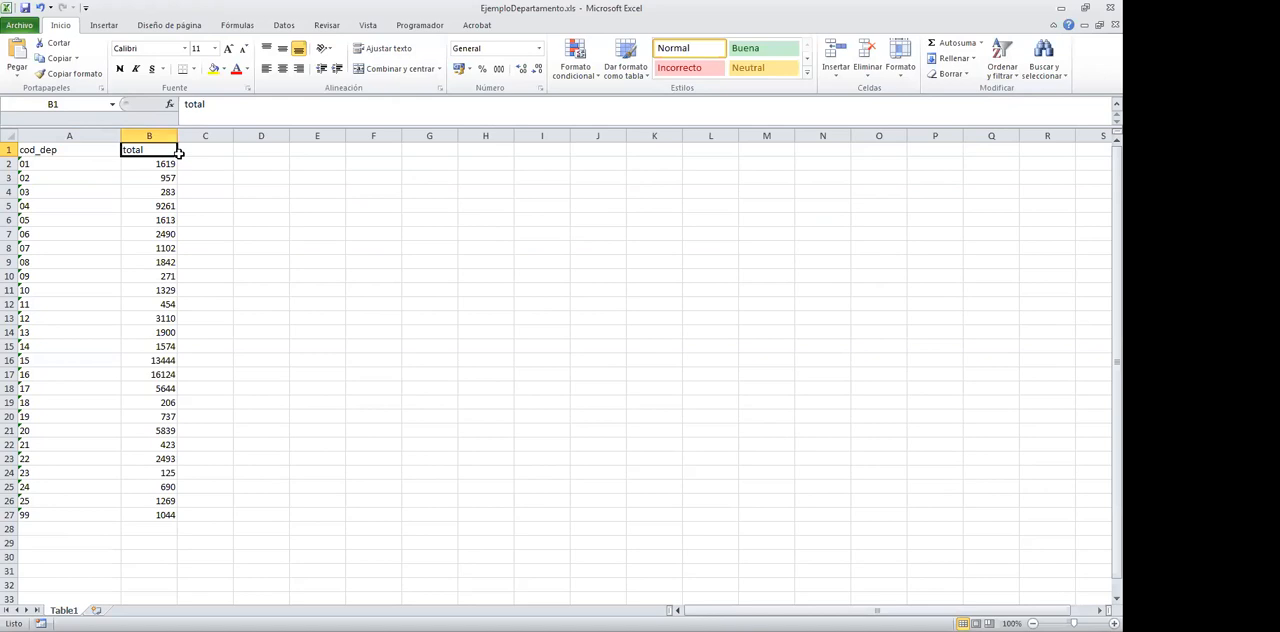
{"action": "type", "text": "CAsos"}
{"action": "key", "text": "Return"}
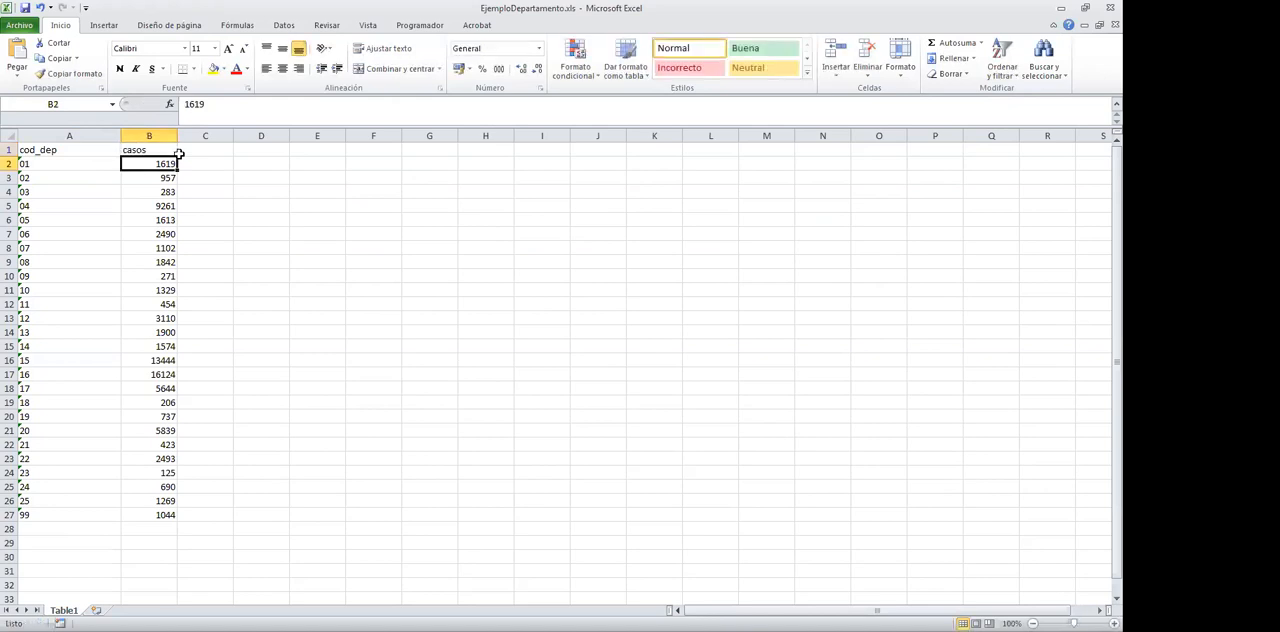
Fit column A to its contents and apply the Buena cell style to the cod_dep range A1:A27
{"action": "double_click", "coordinate": [120, 135]}
{"action": "left_click_drag", "start_coordinate": [40, 149], "coordinate": [44, 514]}
{"action": "left_click", "coordinate": [744, 52]}
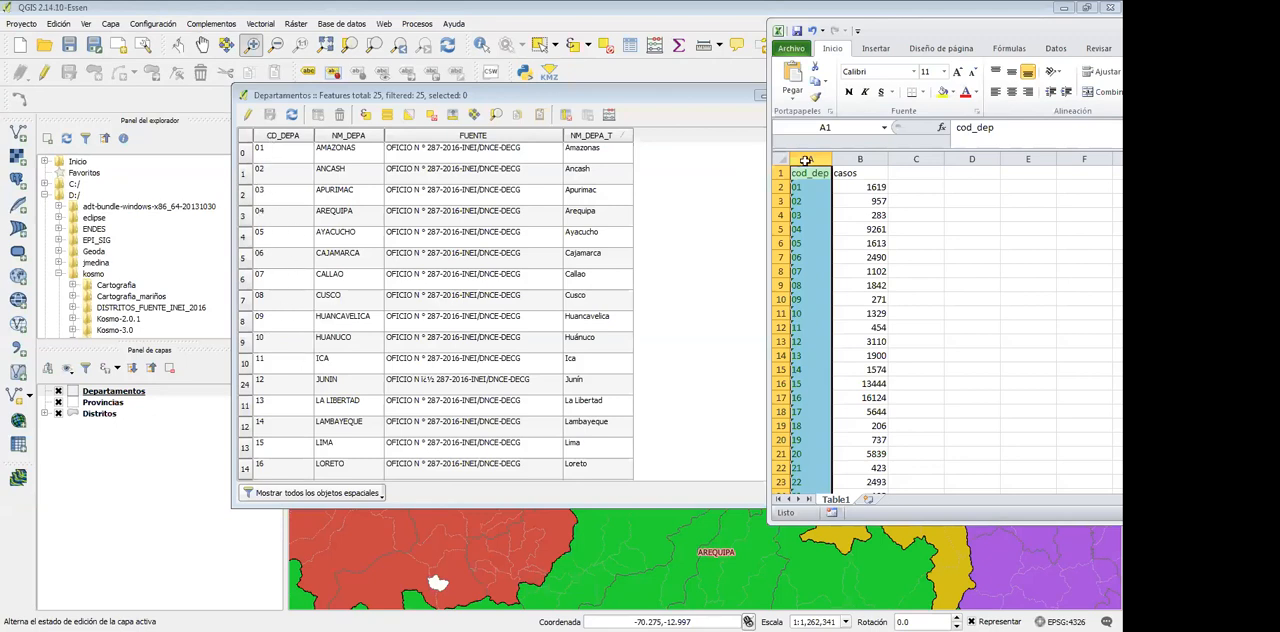
Examine the casos values with the workbook window placed over the Departamentos attribute table
{"action": "left_click_drag", "start_coordinate": [867, 186], "coordinate": [863, 494]}
{"action": "left_click_drag", "start_coordinate": [969, 22], "coordinate": [962, 33]}
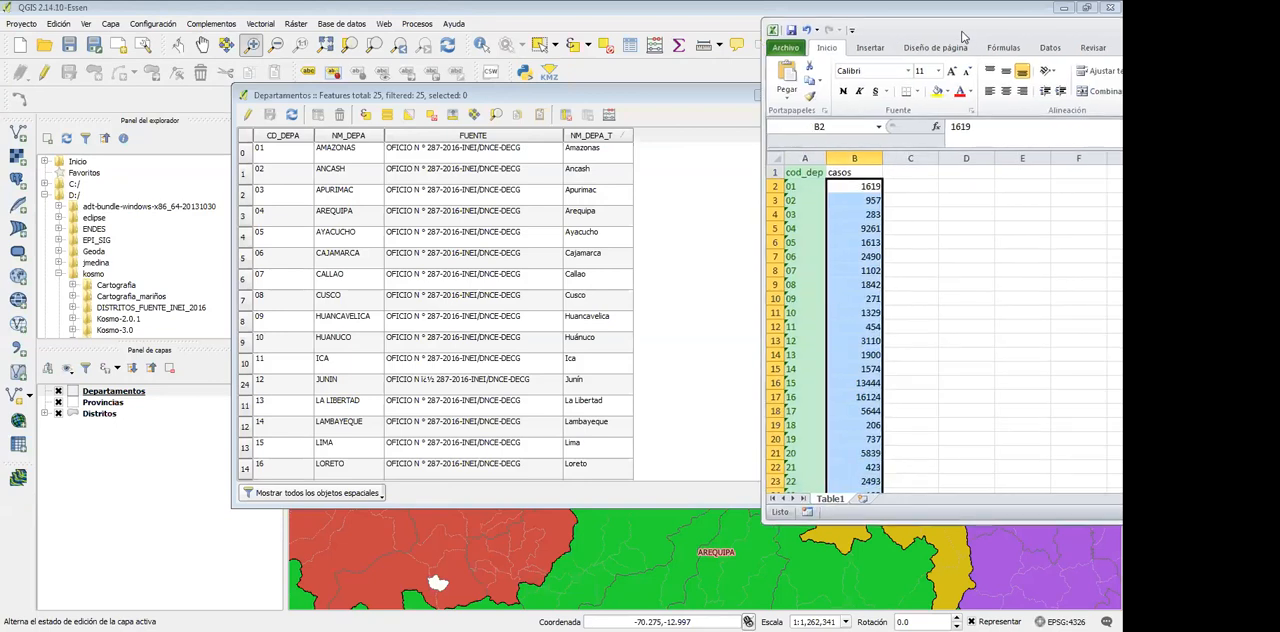
{"action": "double_click", "coordinate": [963, 33]}
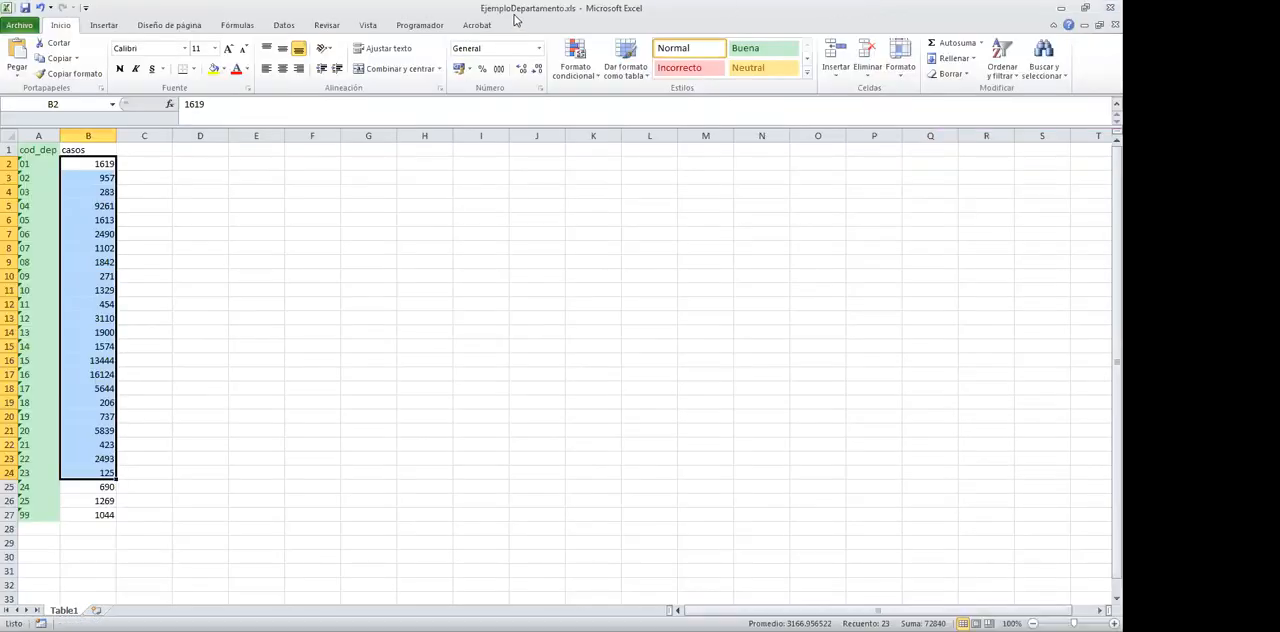
{"action": "double_click", "coordinate": [515, 20]}
{"action": "left_click", "coordinate": [485, 173]}
{"action": "left_click", "coordinate": [482, 160]}
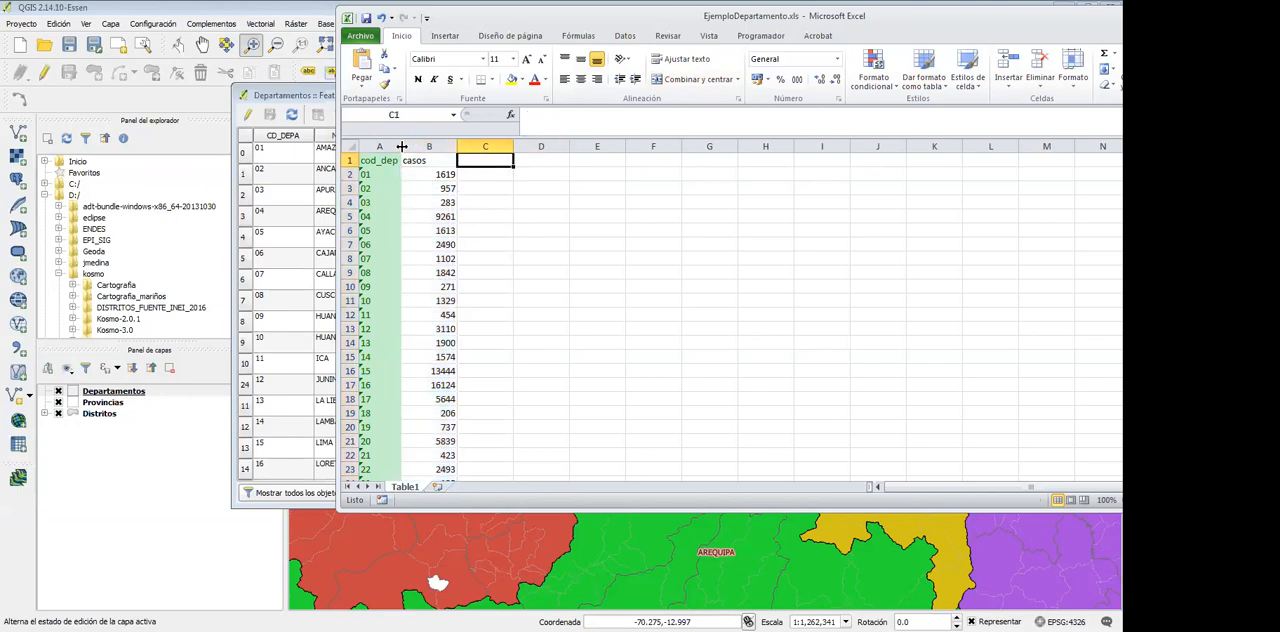
Widen the cod_dep column slightly and enter the heading categoria in cell C1
{"action": "left_click_drag", "start_coordinate": [403, 146], "coordinate": [419, 146]}
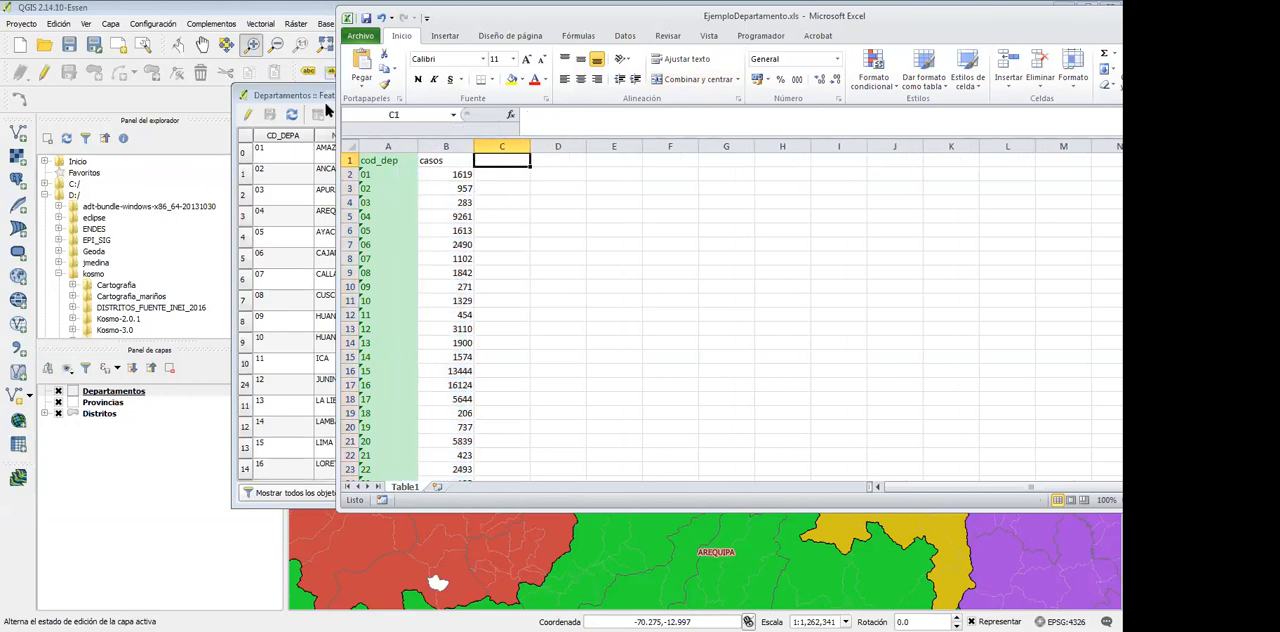
{"action": "left_click", "coordinate": [503, 190]}
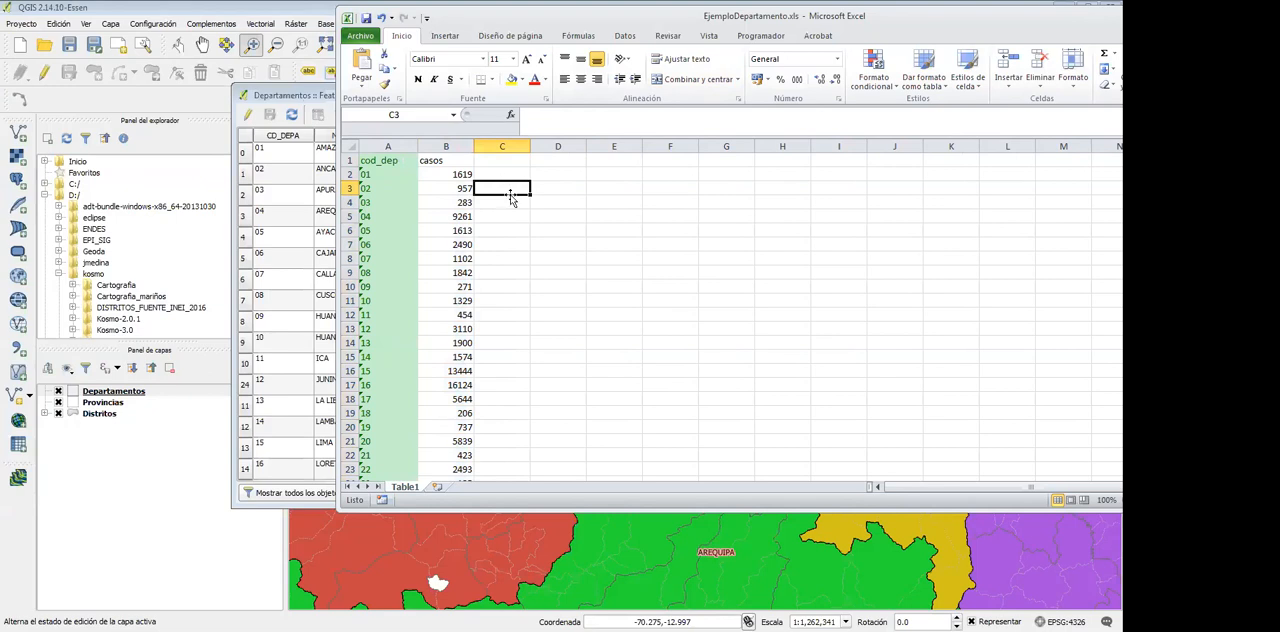
{"action": "scroll", "coordinate": [510, 196], "scroll_direction": "down", "scroll_amount": 3}
{"action": "scroll", "coordinate": [510, 196], "scroll_direction": "up", "scroll_amount": 3}
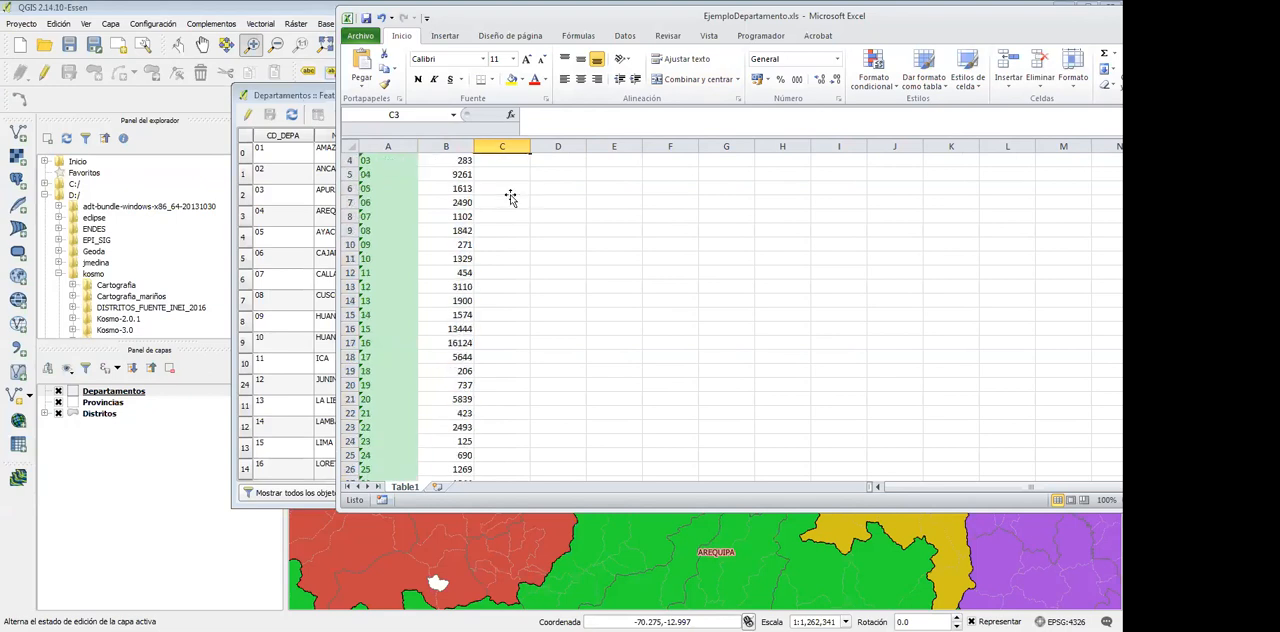
{"action": "left_click", "coordinate": [506, 176]}
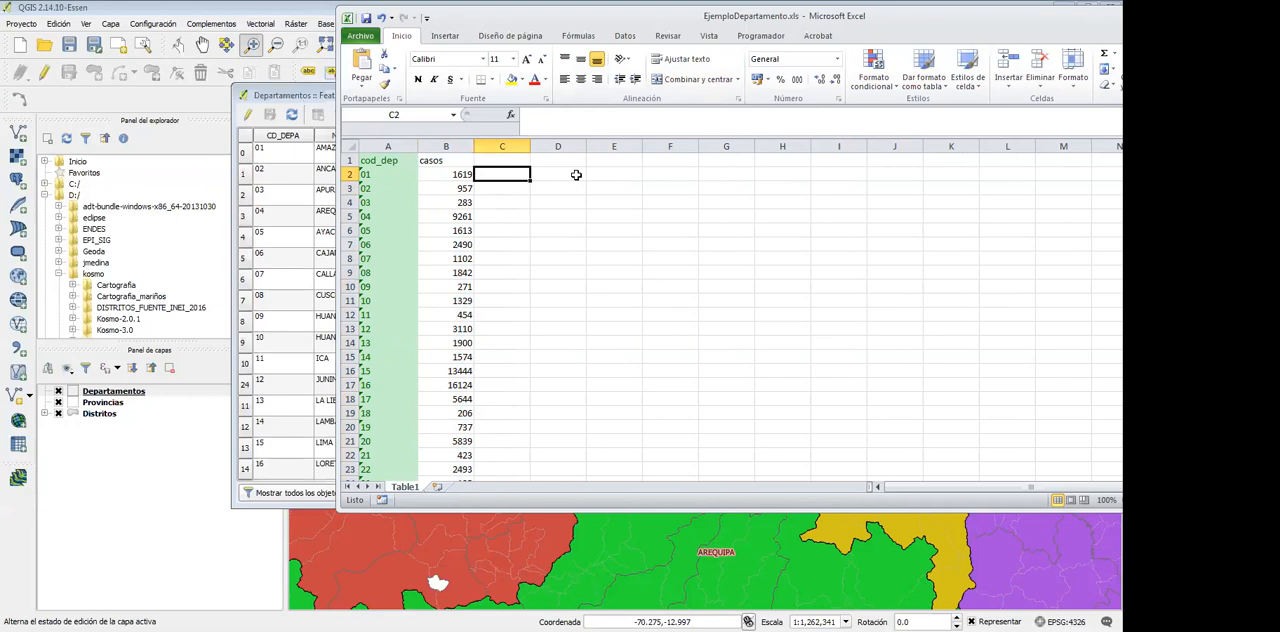
{"action": "key", "text": "Up"}
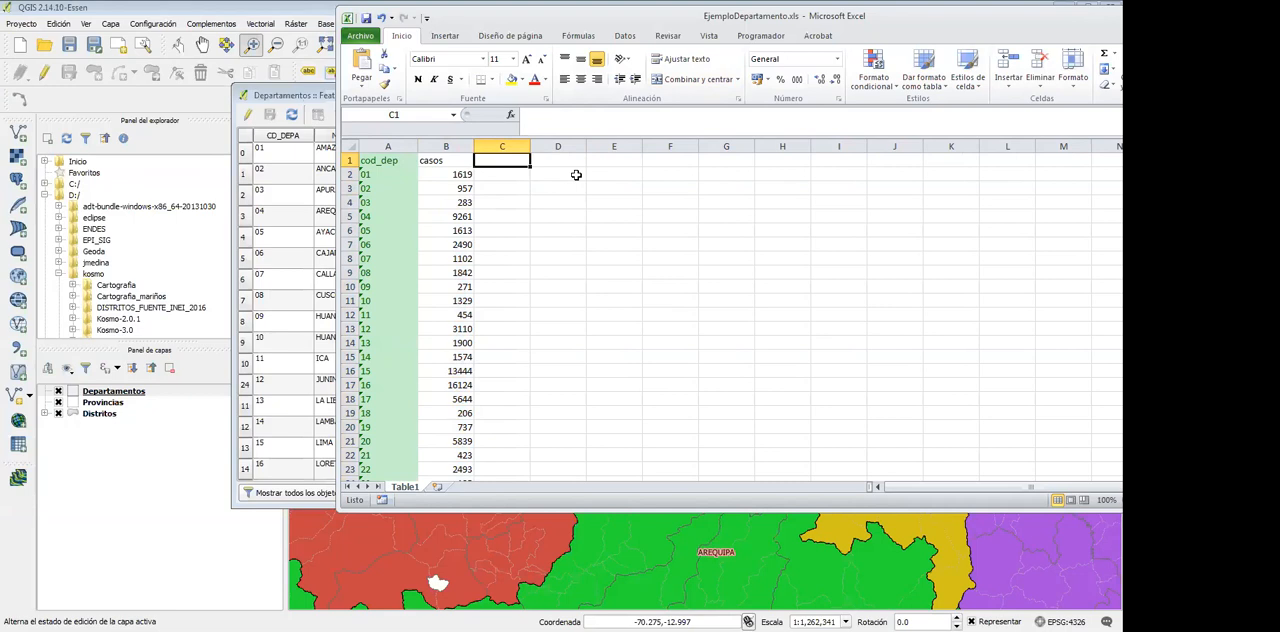
{"action": "type", "text": "categoria"}
{"action": "key", "text": "Return"}
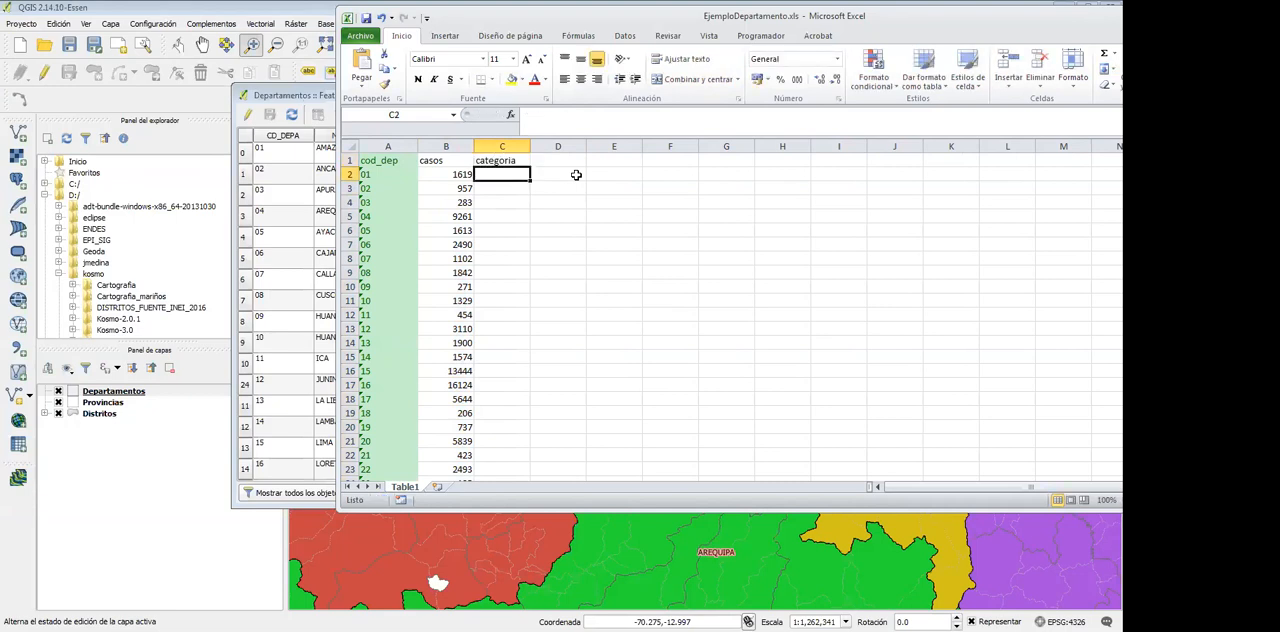
Enter the formula =SI(B2>1000,1,2) in cell C2 to categorize the case count
{"action": "type", "text": "="}
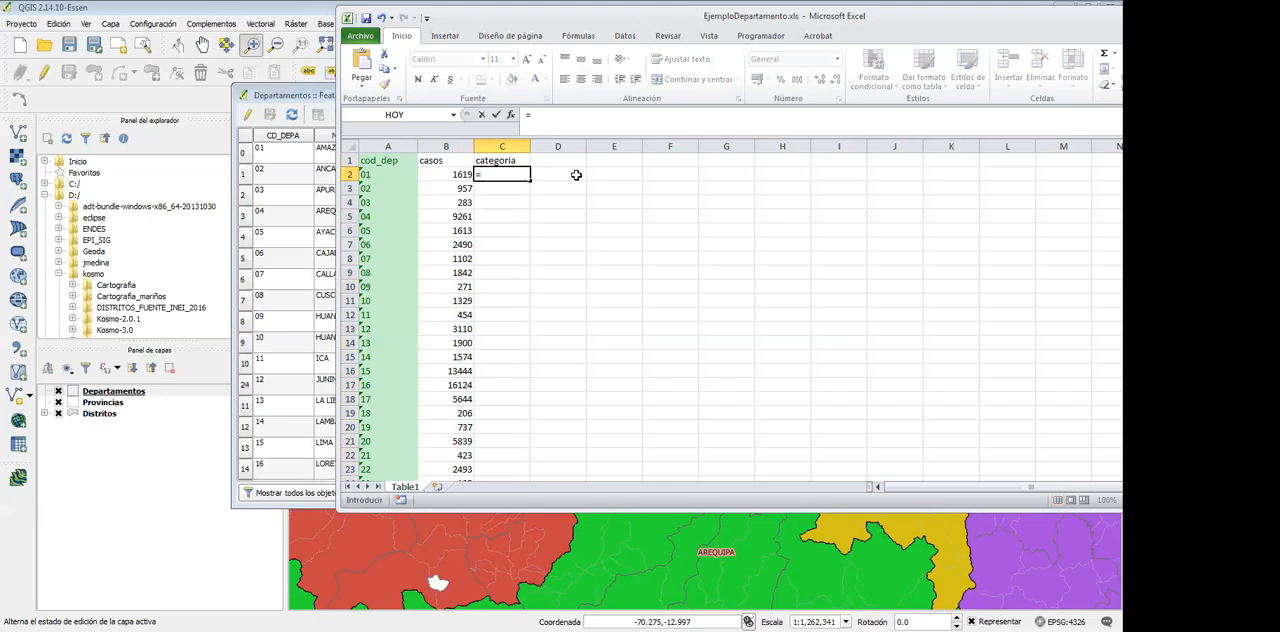
{"action": "type", "text": "SI("}
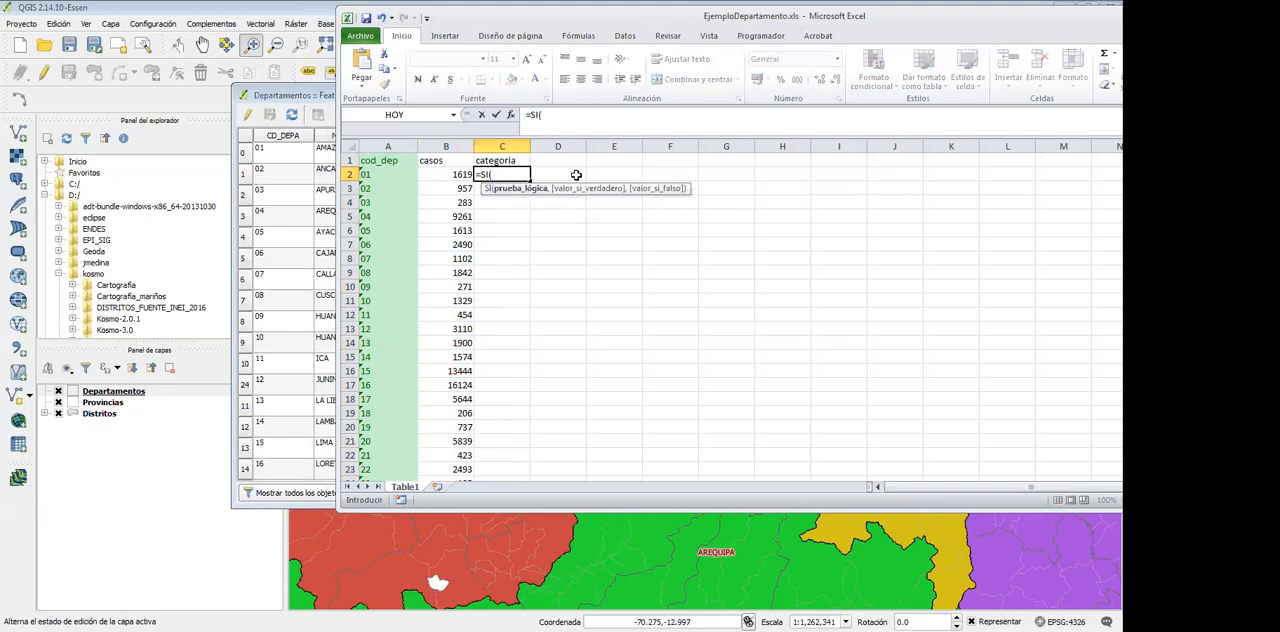
{"action": "key", "text": "Left"}
{"action": "type", "text": ">100"}
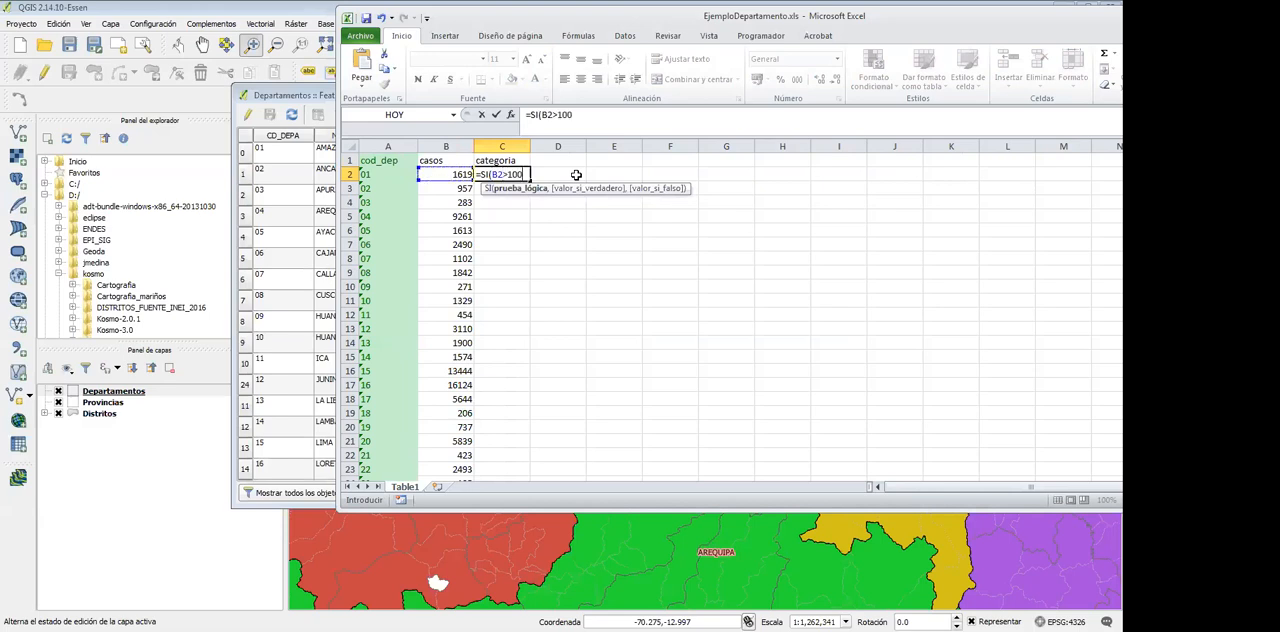
{"action": "type", "text": "0,1,"}
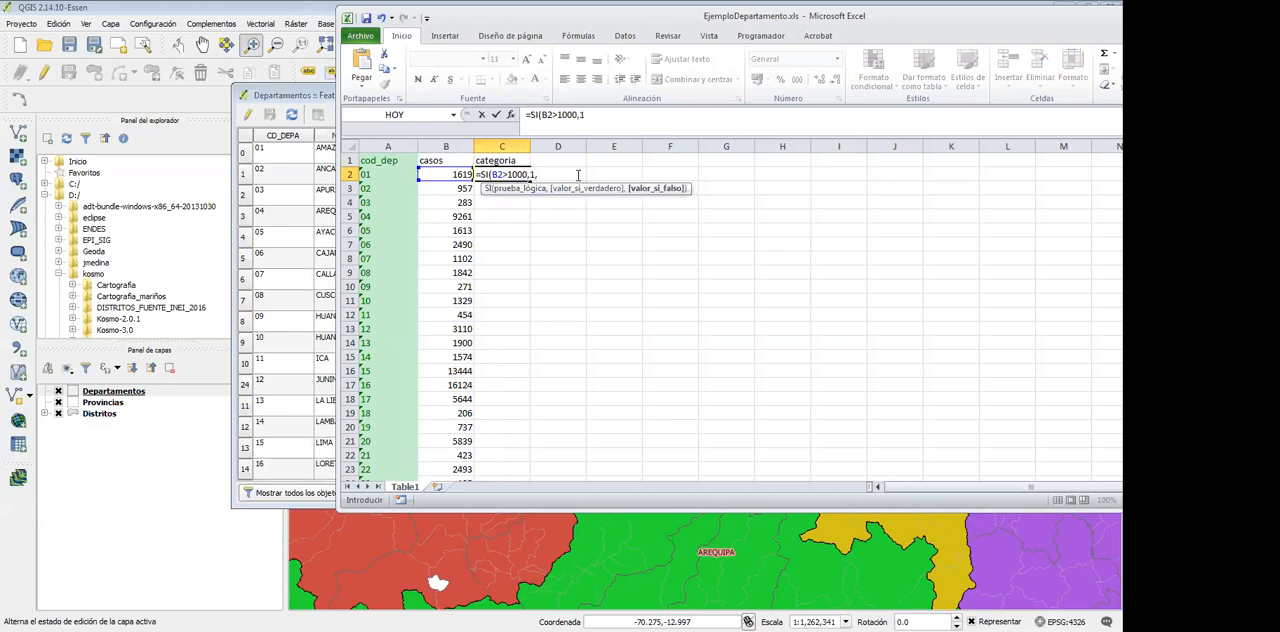
{"action": "type", "text": "2)"}
{"action": "key", "text": "Return"}
Fill the C2 category formula down the categoria column for all department rows
{"action": "left_click", "coordinate": [494, 174]}
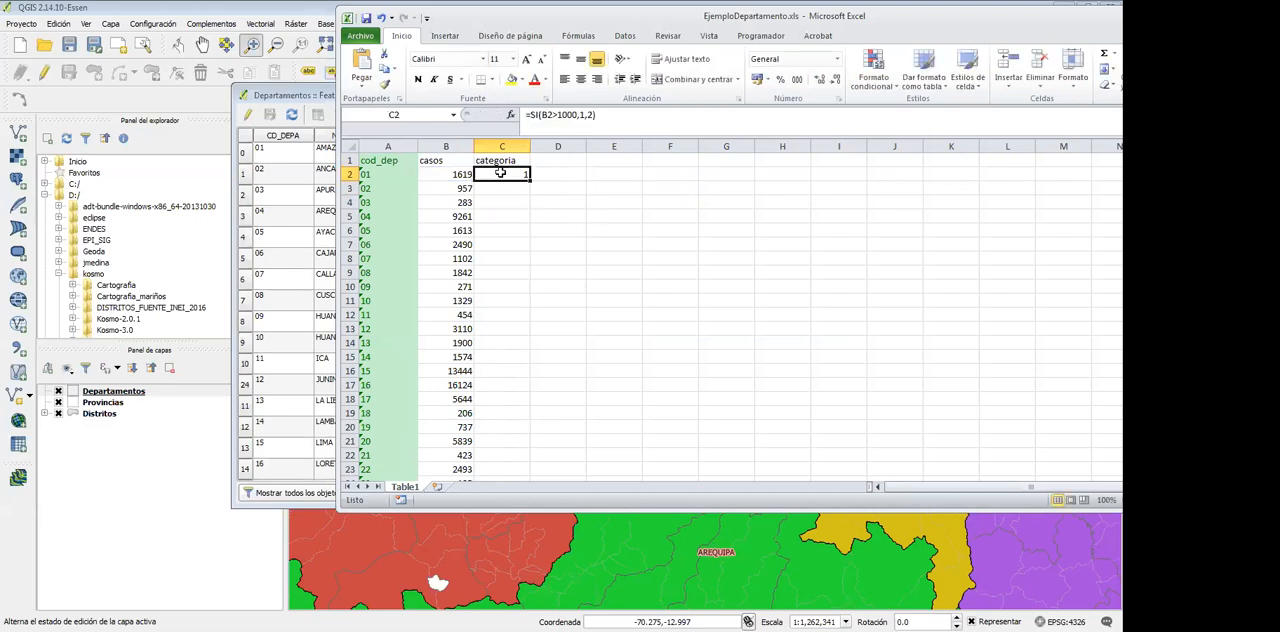
{"action": "left_click_drag", "start_coordinate": [530, 182], "coordinate": [490, 455]}
{"action": "scroll", "coordinate": [530, 320], "scroll_direction": "up", "scroll_amount": 2}
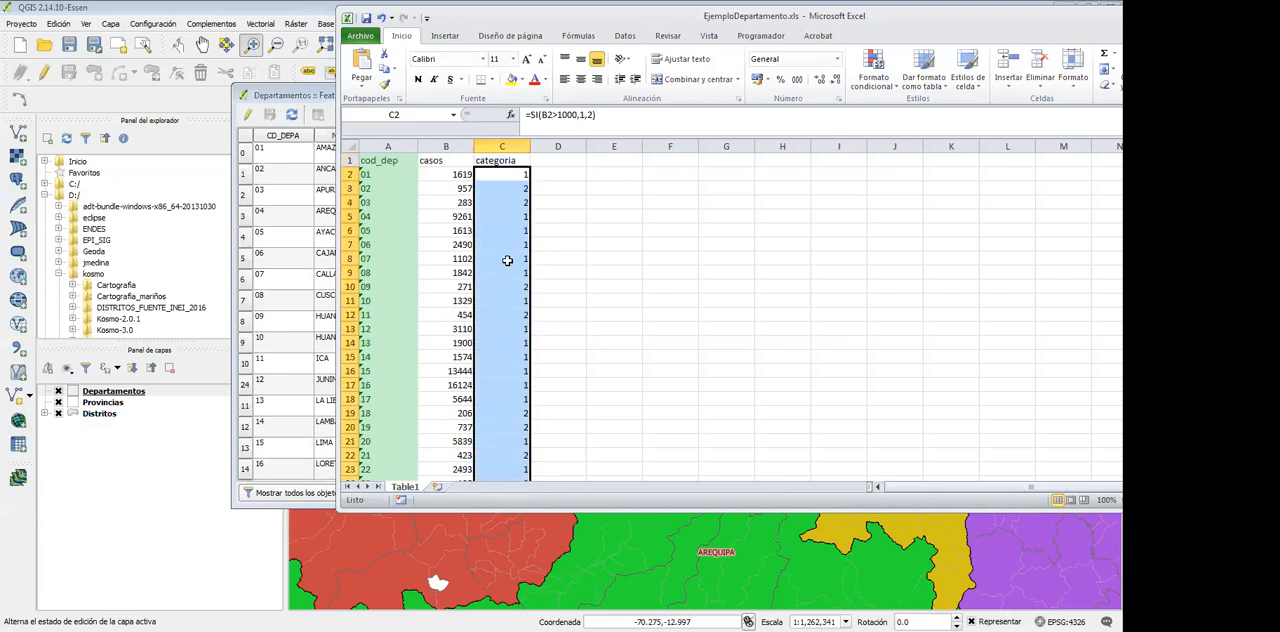
{"action": "left_click", "coordinate": [428, 160]}
{"action": "left_click", "coordinate": [505, 160]}
{"action": "left_click", "coordinate": [556, 160]}
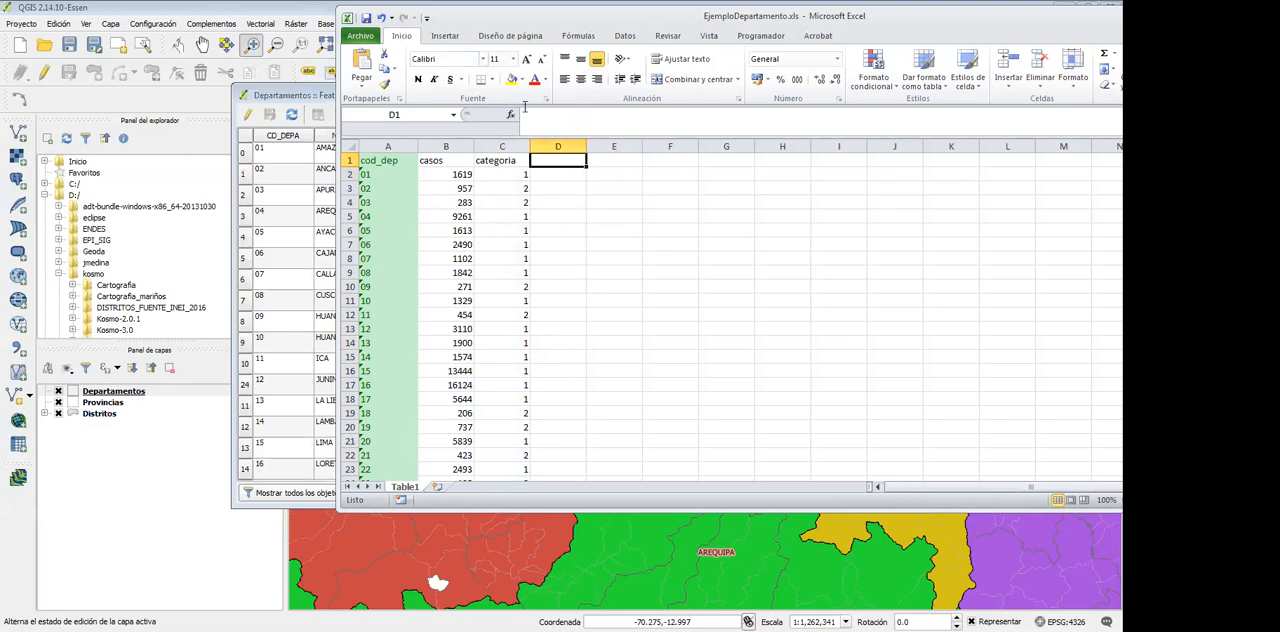
Save the workbook as EjemploDepartamento.xlsx and move its window away from the QGIS view
{"action": "left_click", "coordinate": [368, 33]}
{"action": "left_click", "coordinate": [527, 147]}
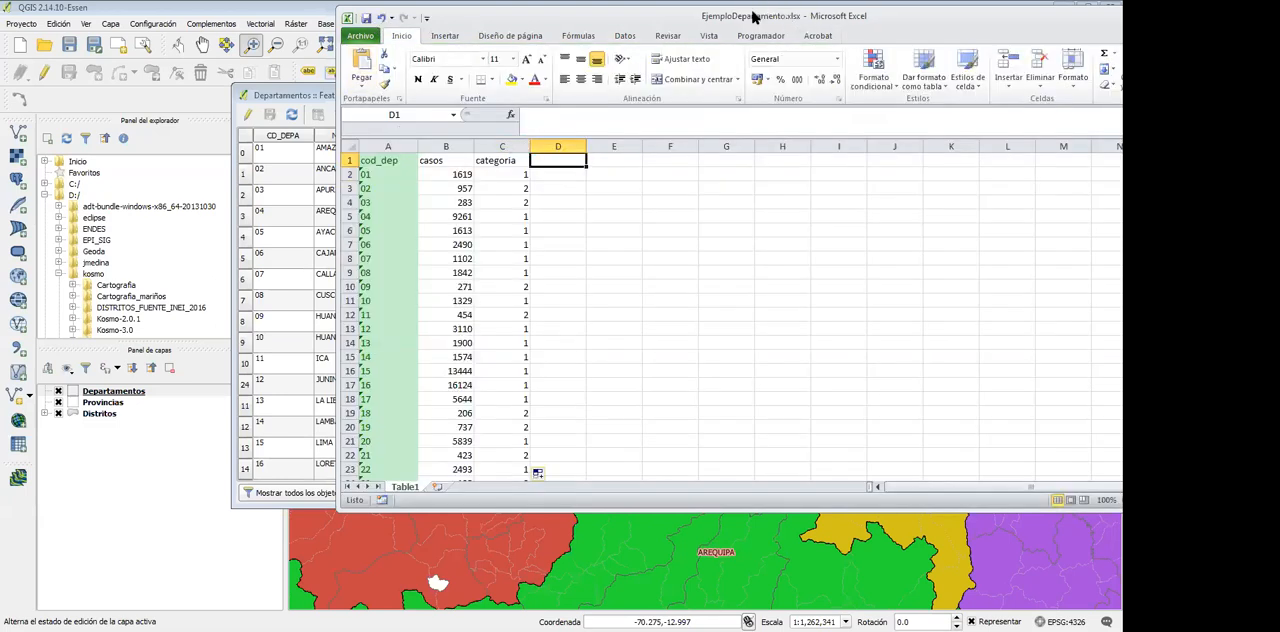
{"action": "left_click_drag", "start_coordinate": [754, 17], "coordinate": [859, 89]}
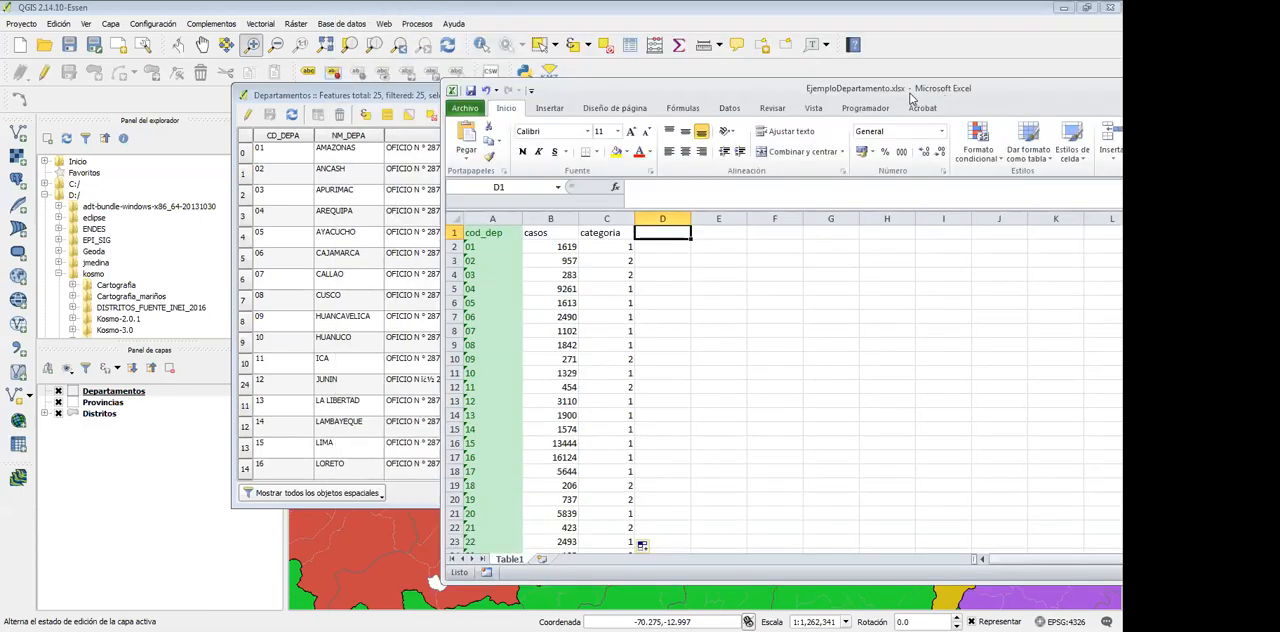
{"action": "left_click_drag", "start_coordinate": [912, 94], "coordinate": [1279, 94]}
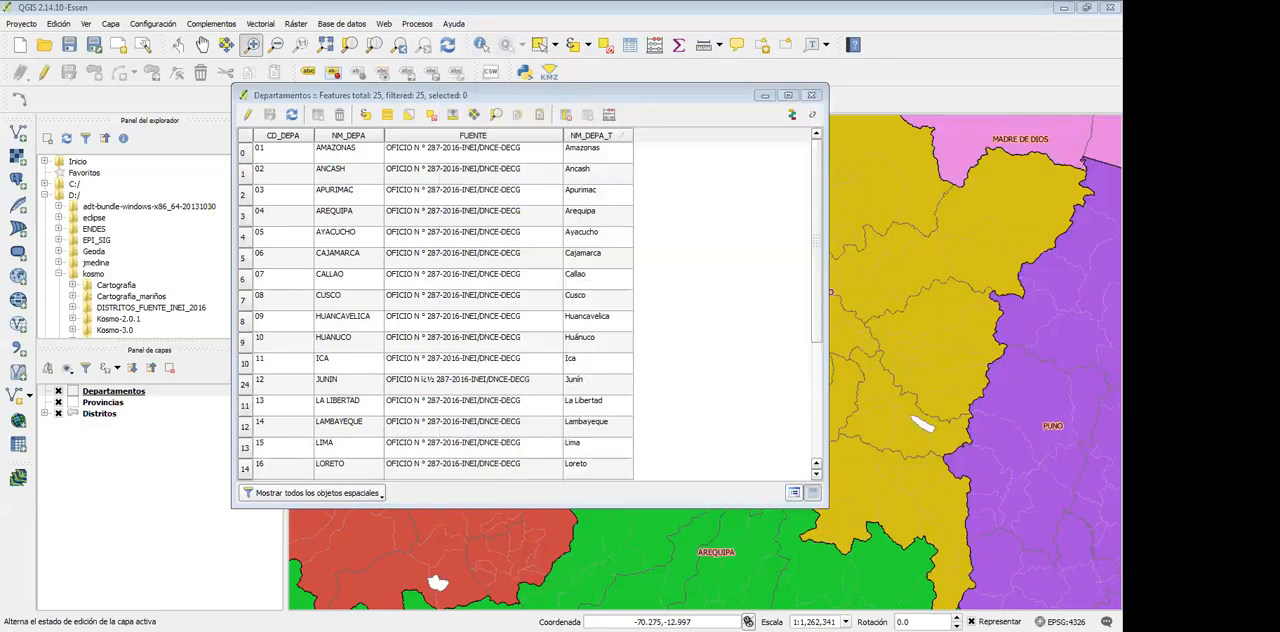
Close the Departamentos attribute table and check in the plugin manager that the Spreadsheet Layers plugin is installed and enabled
{"action": "left_click", "coordinate": [812, 95]}
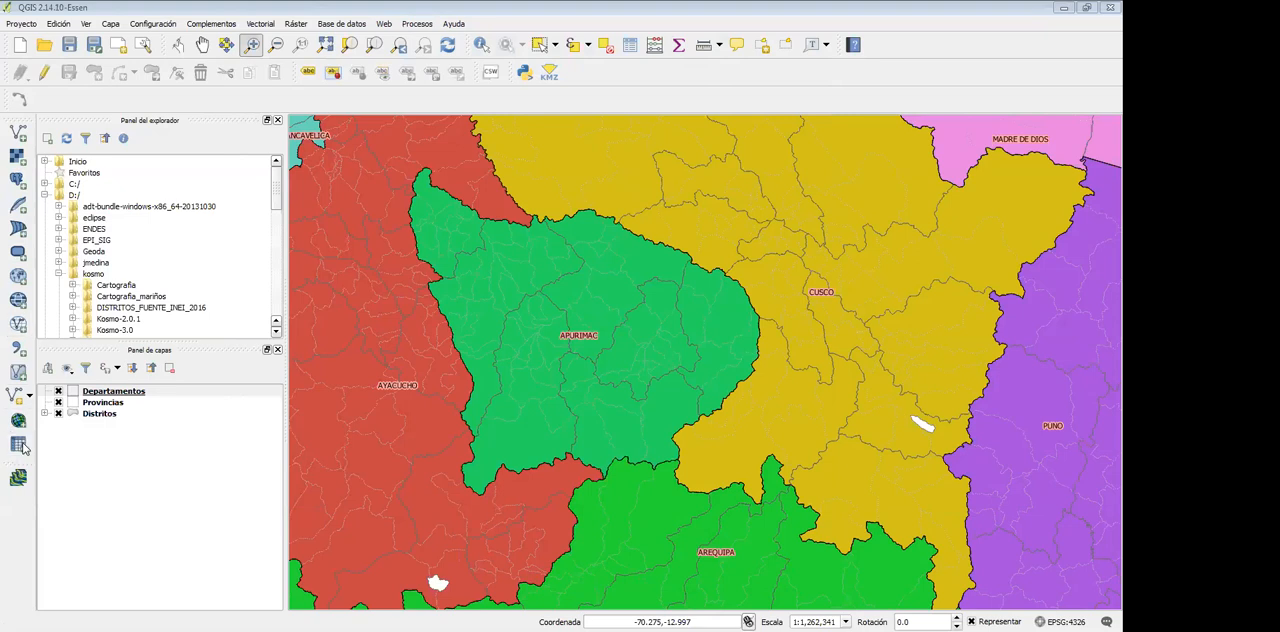
{"action": "left_click", "coordinate": [211, 24]}
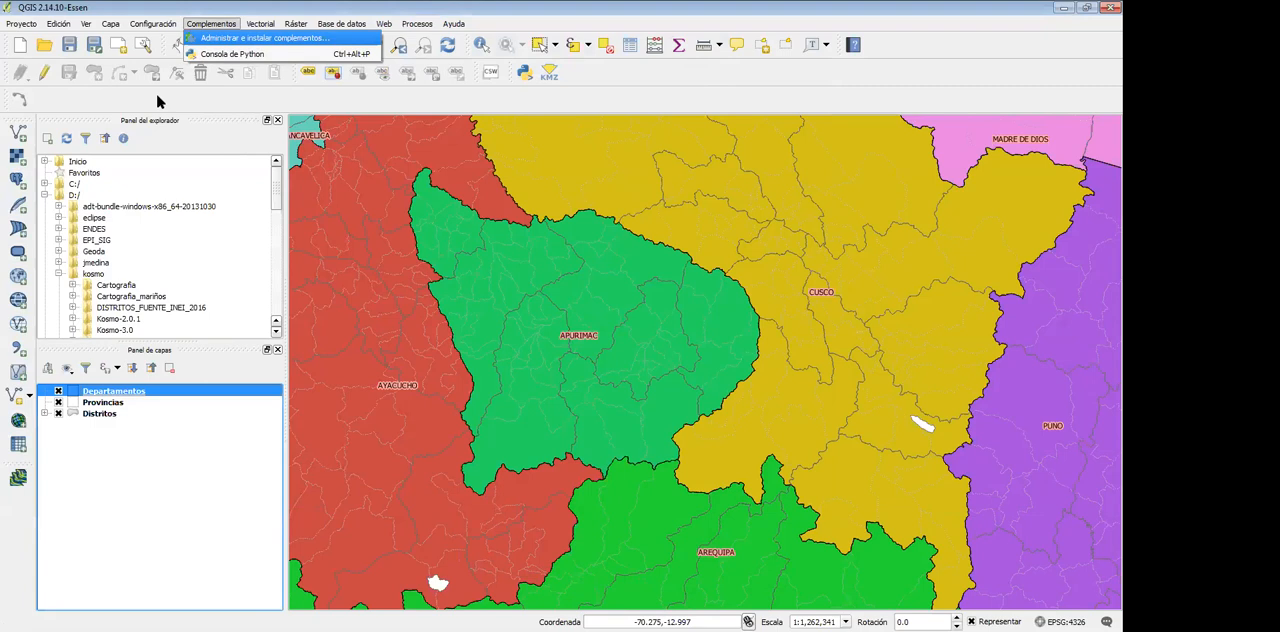
{"action": "left_click", "coordinate": [265, 38]}
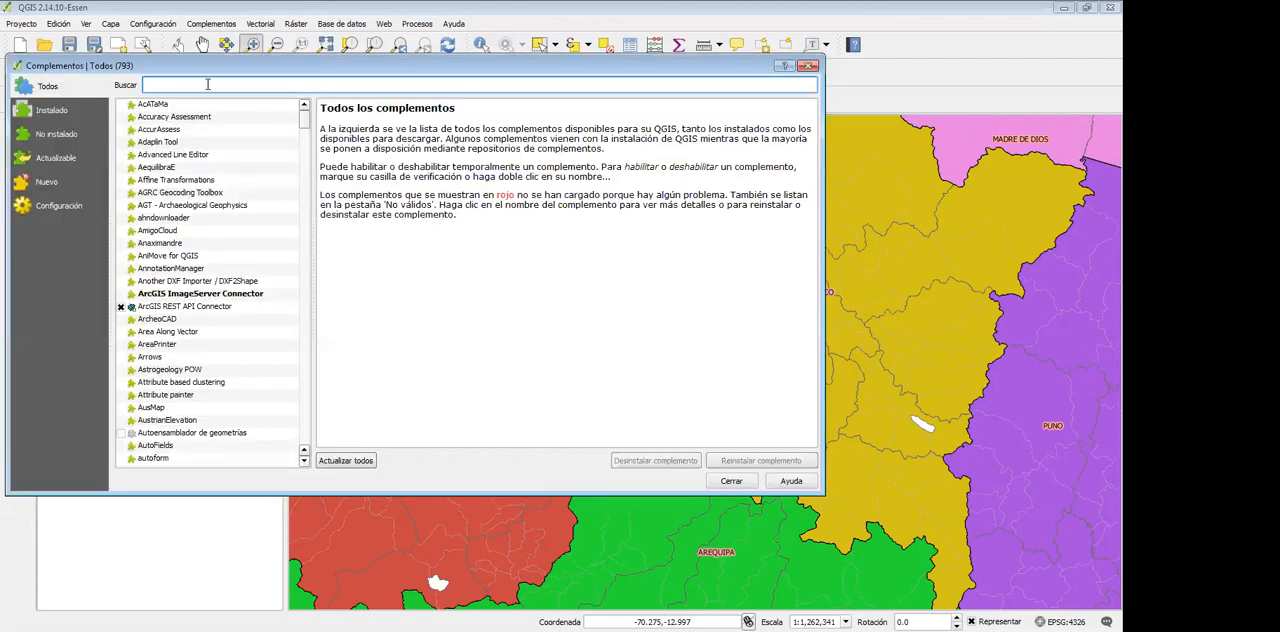
{"action": "type", "text": "spre"}
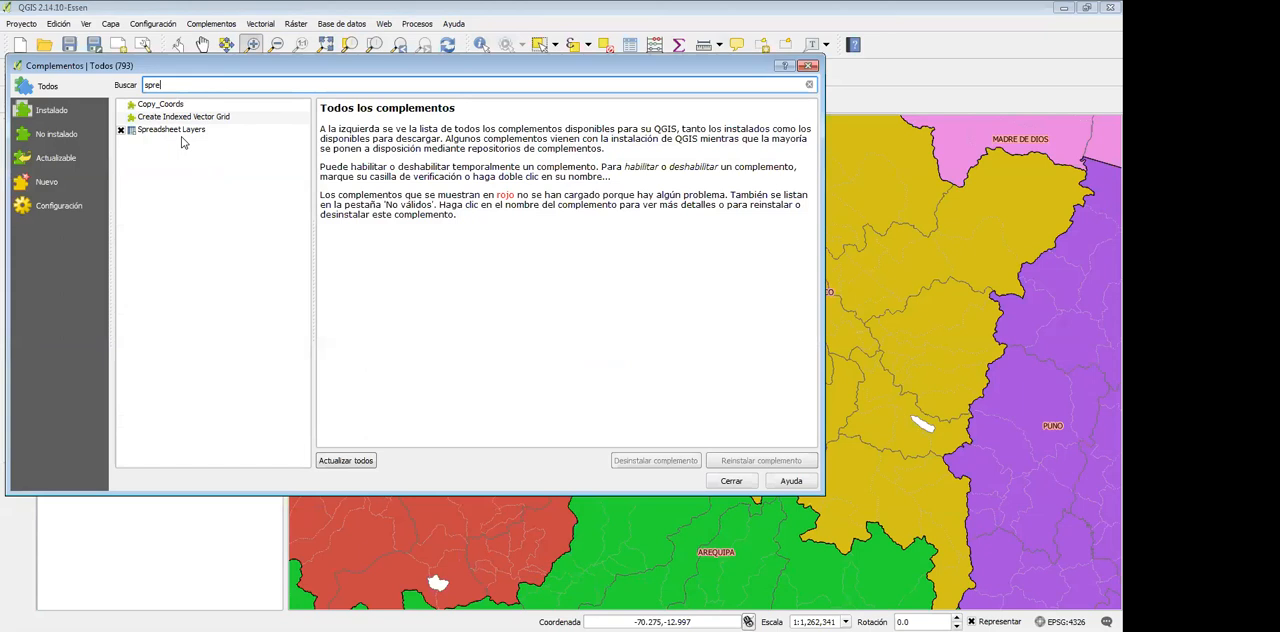
{"action": "left_click", "coordinate": [123, 134]}
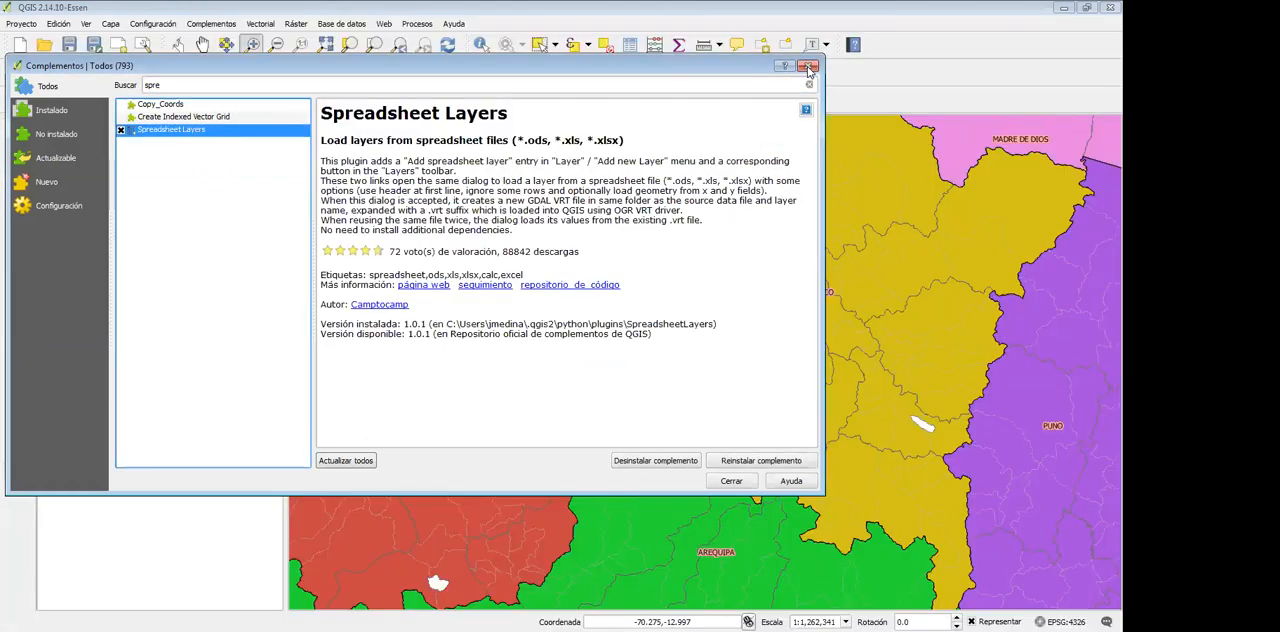
{"action": "left_click", "coordinate": [807, 66]}
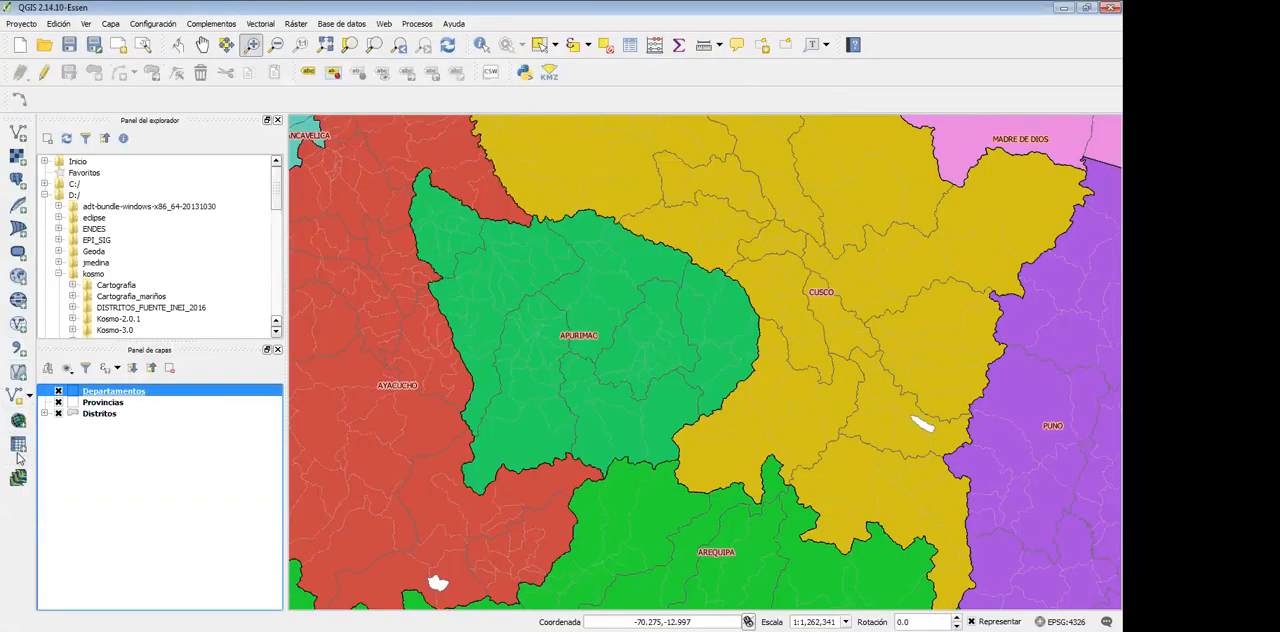
{"action": "left_click", "coordinate": [112, 24]}
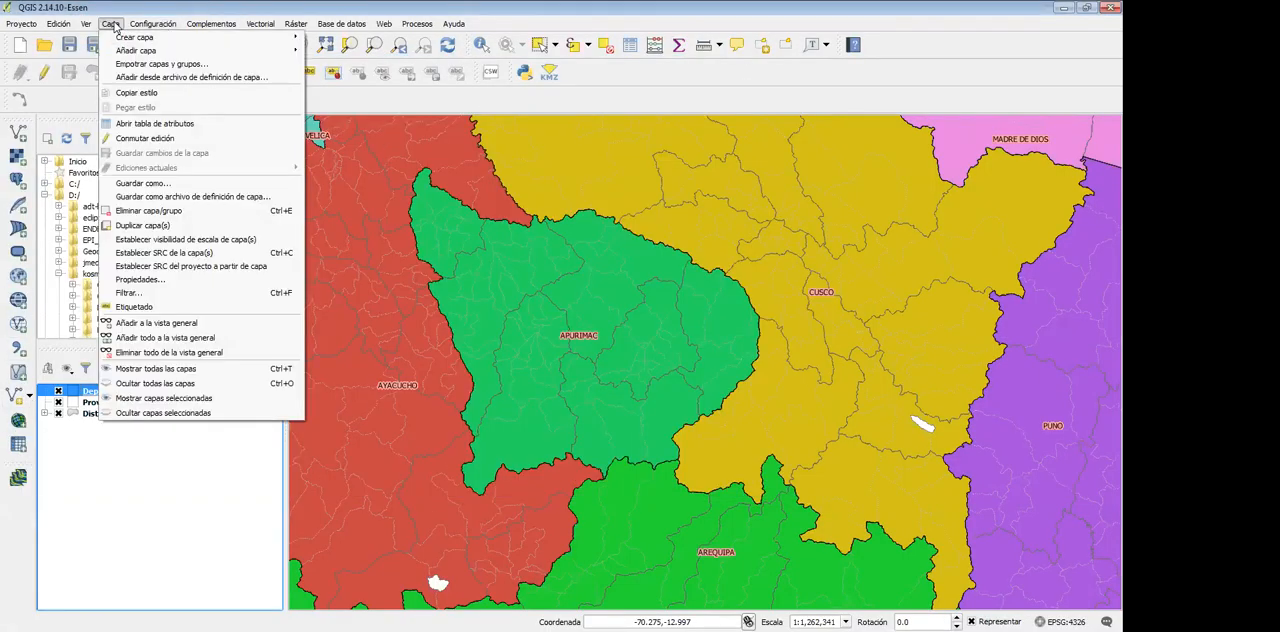
{"action": "mouse_move", "coordinate": [130, 50]}
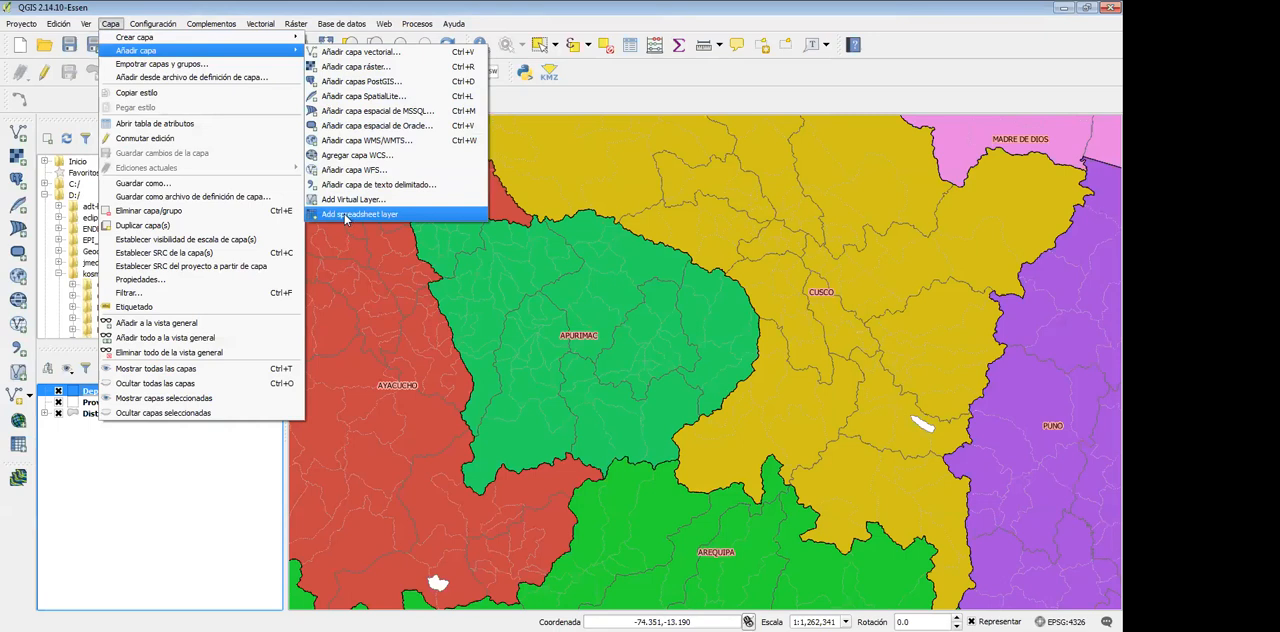
{"action": "left_click", "coordinate": [13, 504]}
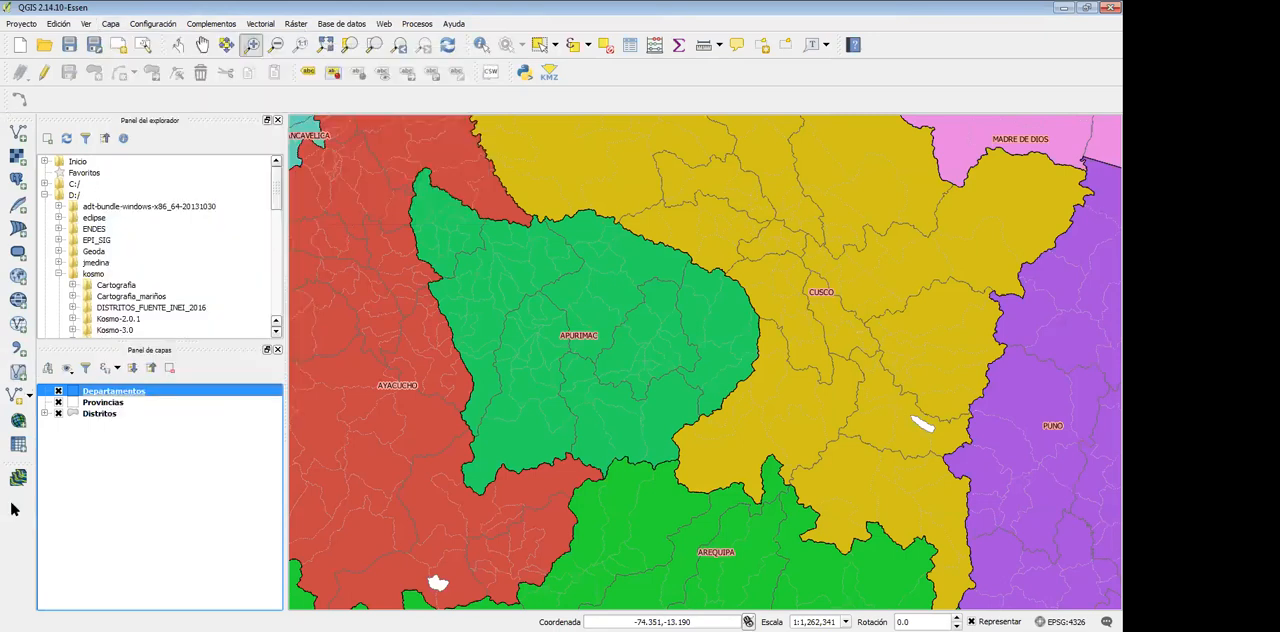
Start a new layer from a spreadsheet file and load EjemploDepartamento.xlsx from the desktop as its source
{"action": "left_click", "coordinate": [18, 444]}
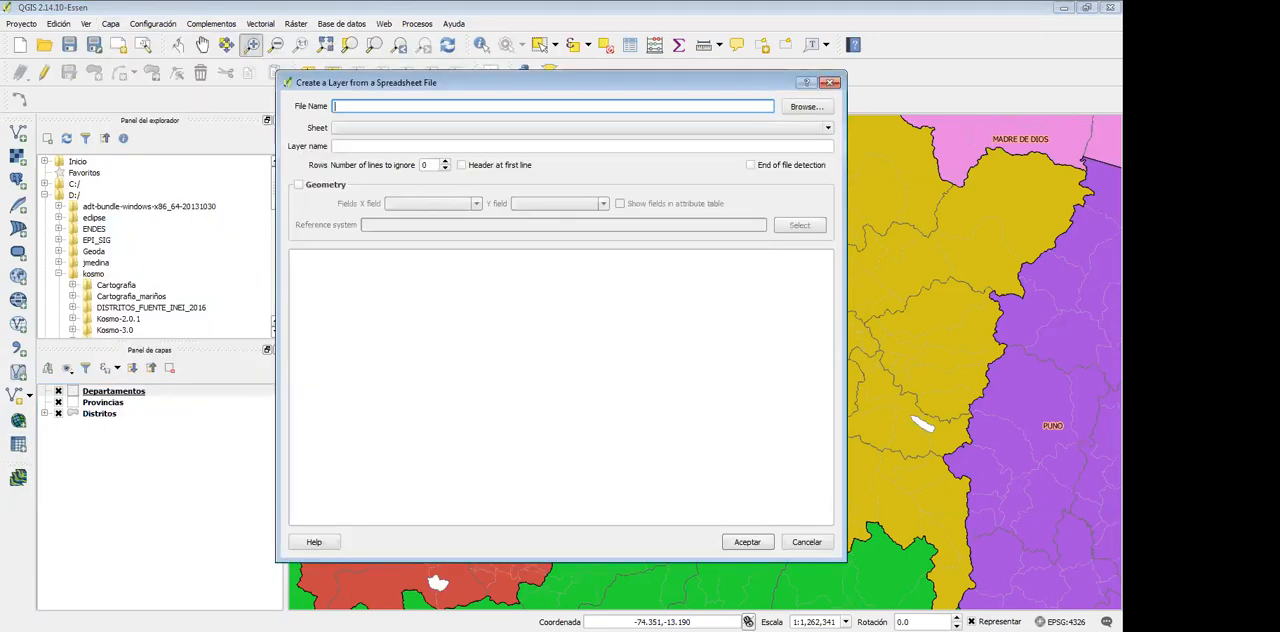
{"action": "left_click_drag", "start_coordinate": [620, 84], "coordinate": [505, 78]}
{"action": "left_click", "coordinate": [695, 101]}
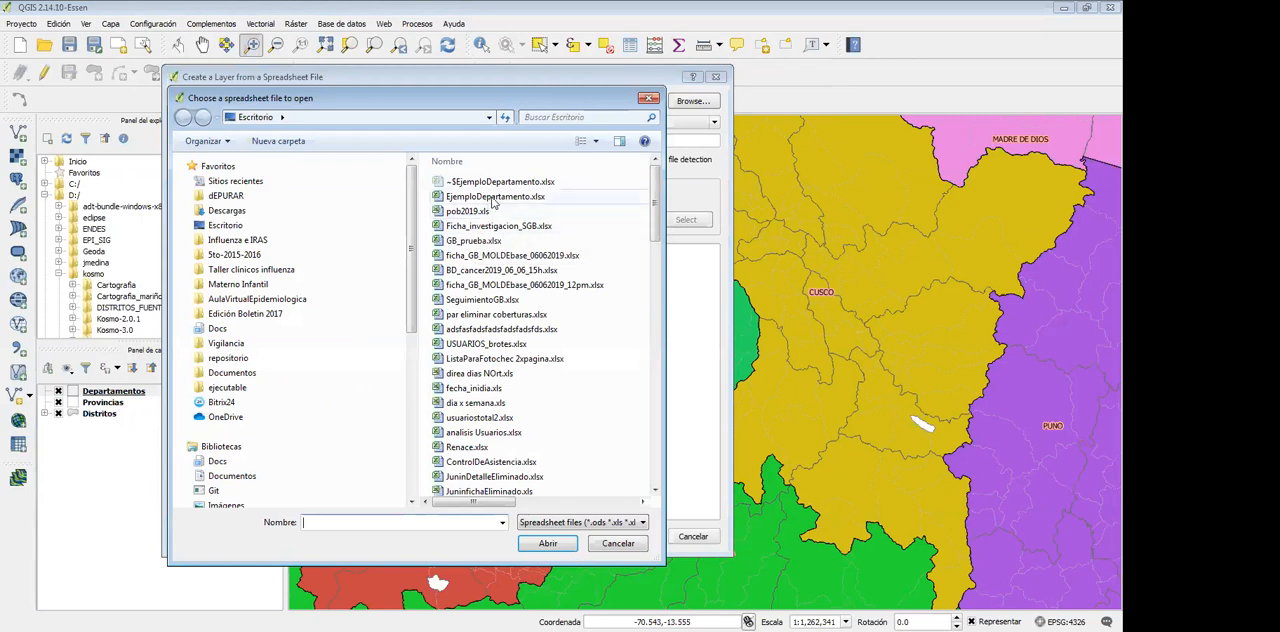
{"action": "left_click", "coordinate": [492, 198]}
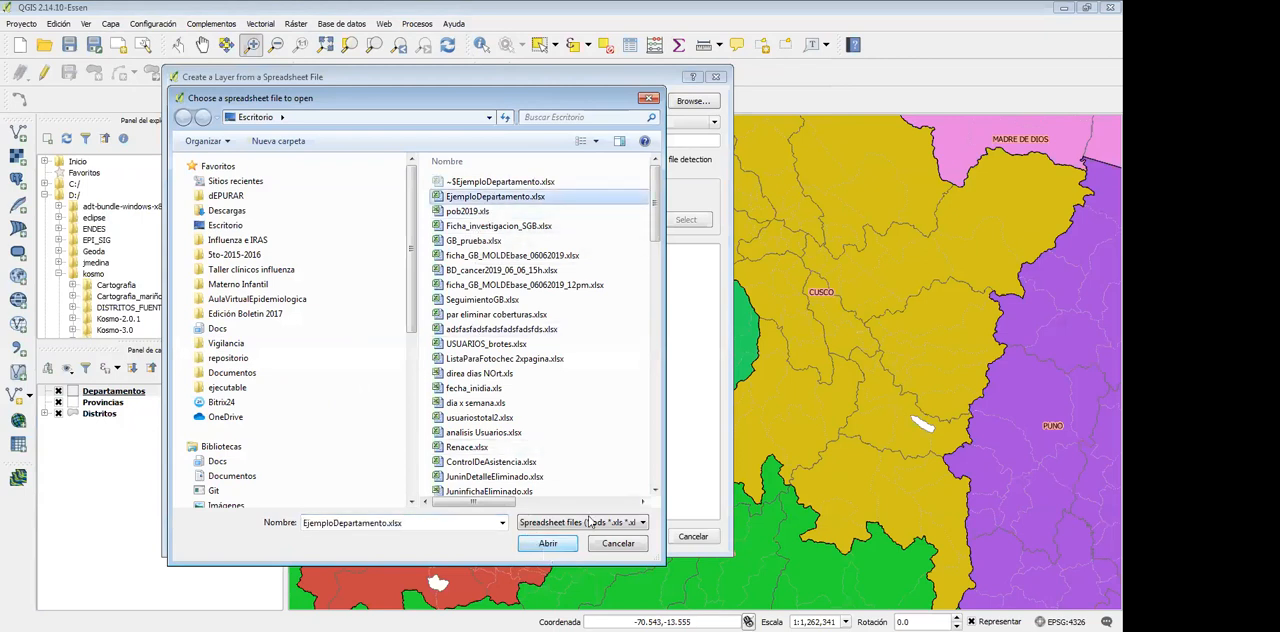
{"action": "left_click", "coordinate": [548, 543]}
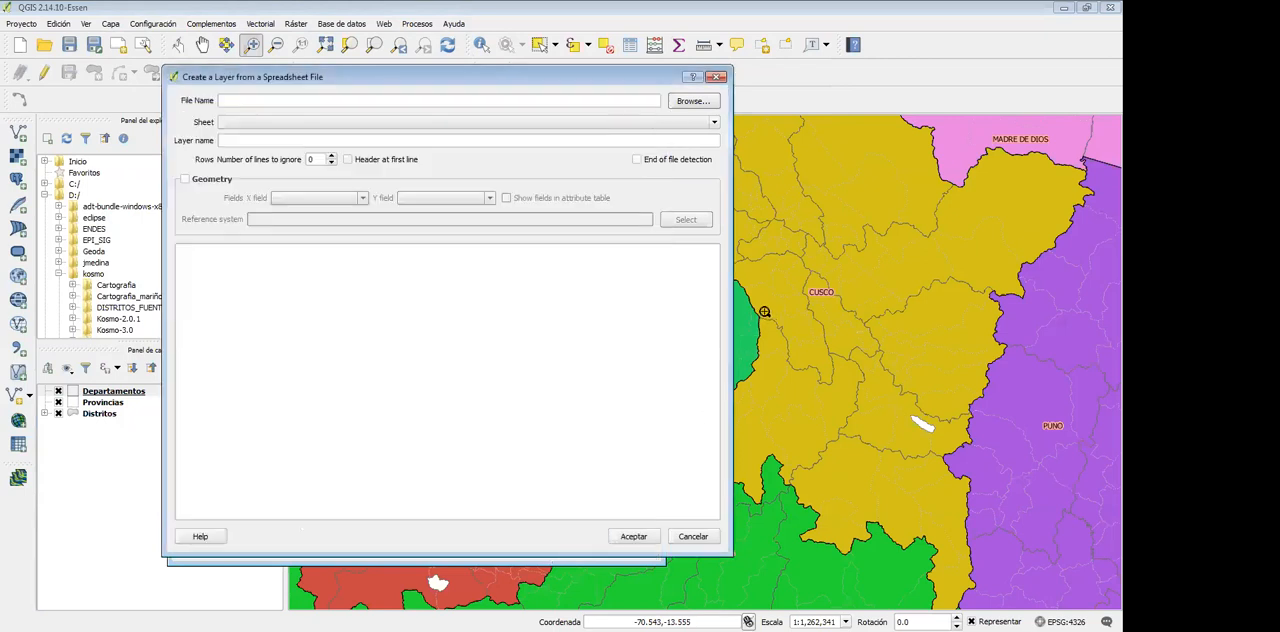
Compare the import's sheet choice with the sheet name in the Excel workbook, and move the workbook window back aside
{"action": "left_click", "coordinate": [559, 121]}
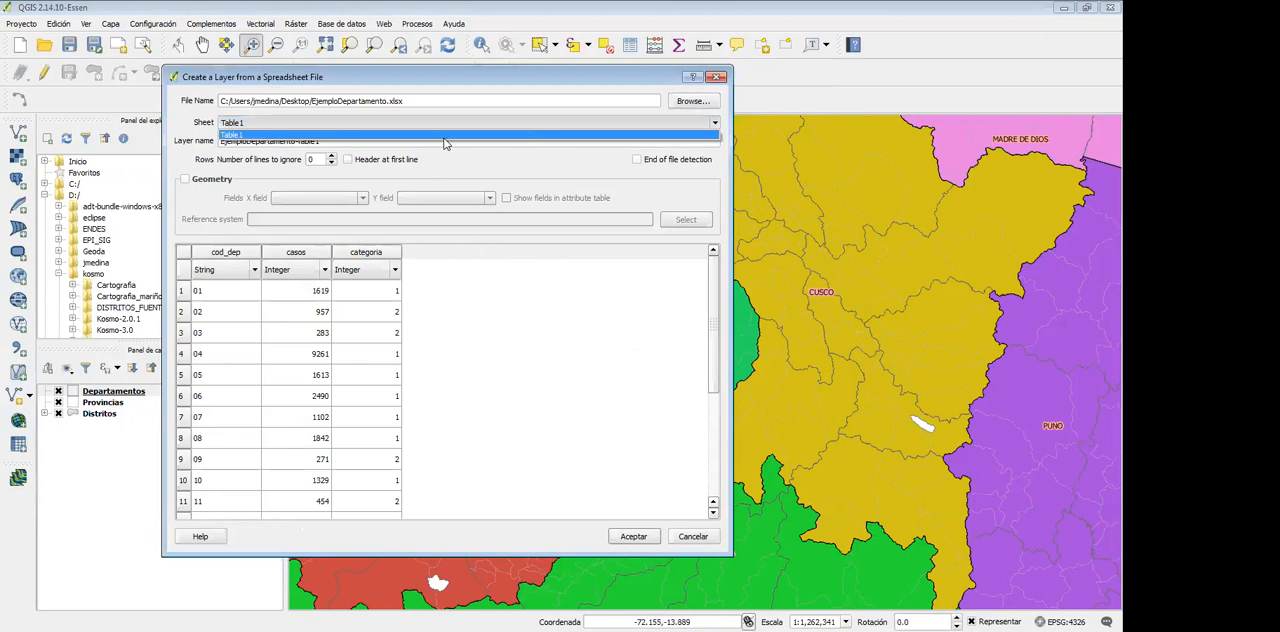
{"action": "key", "text": "alt+Tab"}
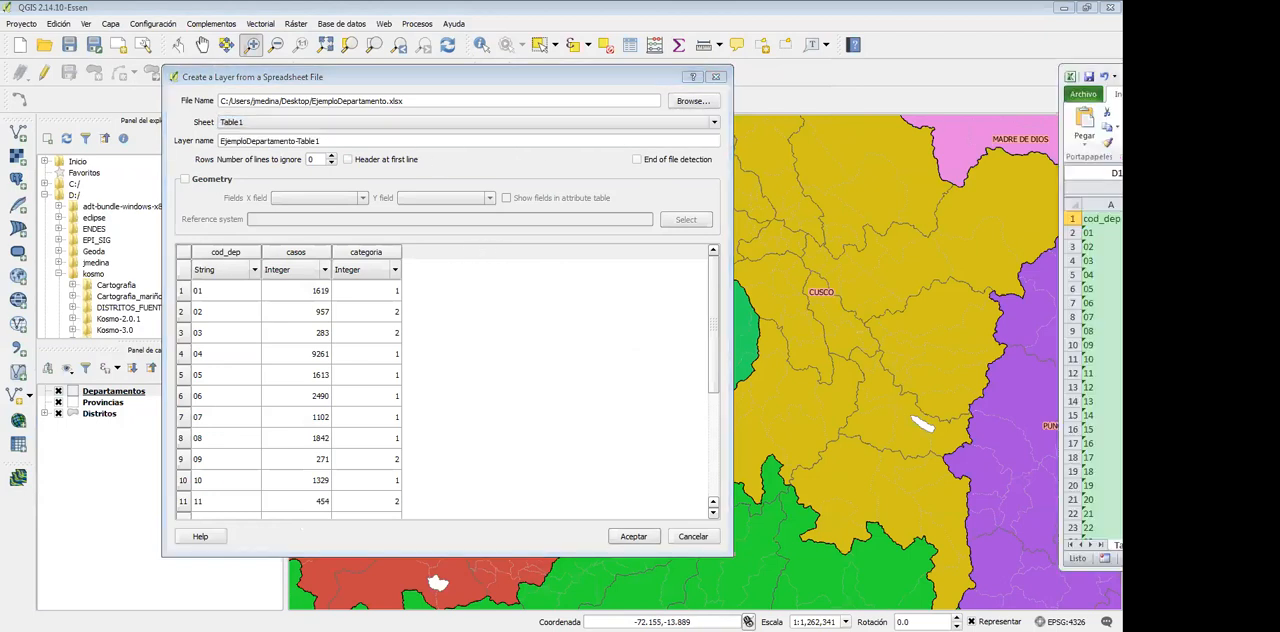
{"action": "left_click_drag", "start_coordinate": [1200, 76], "coordinate": [338, 54]}
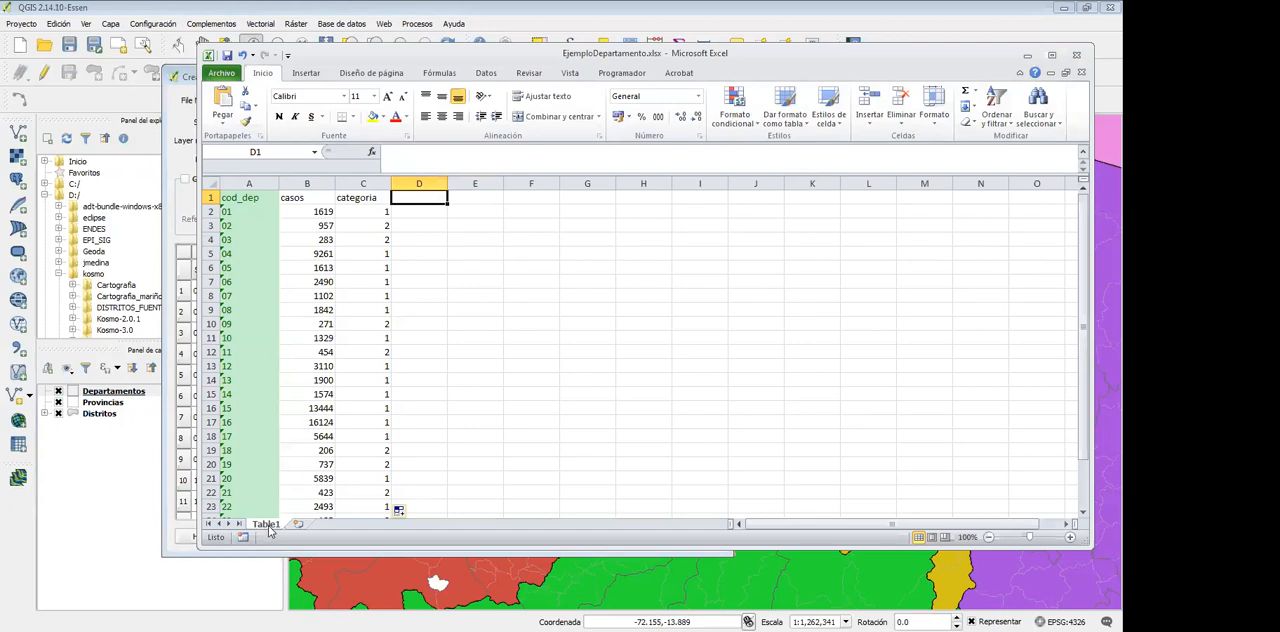
{"action": "left_click_drag", "start_coordinate": [705, 58], "coordinate": [338, 76]}
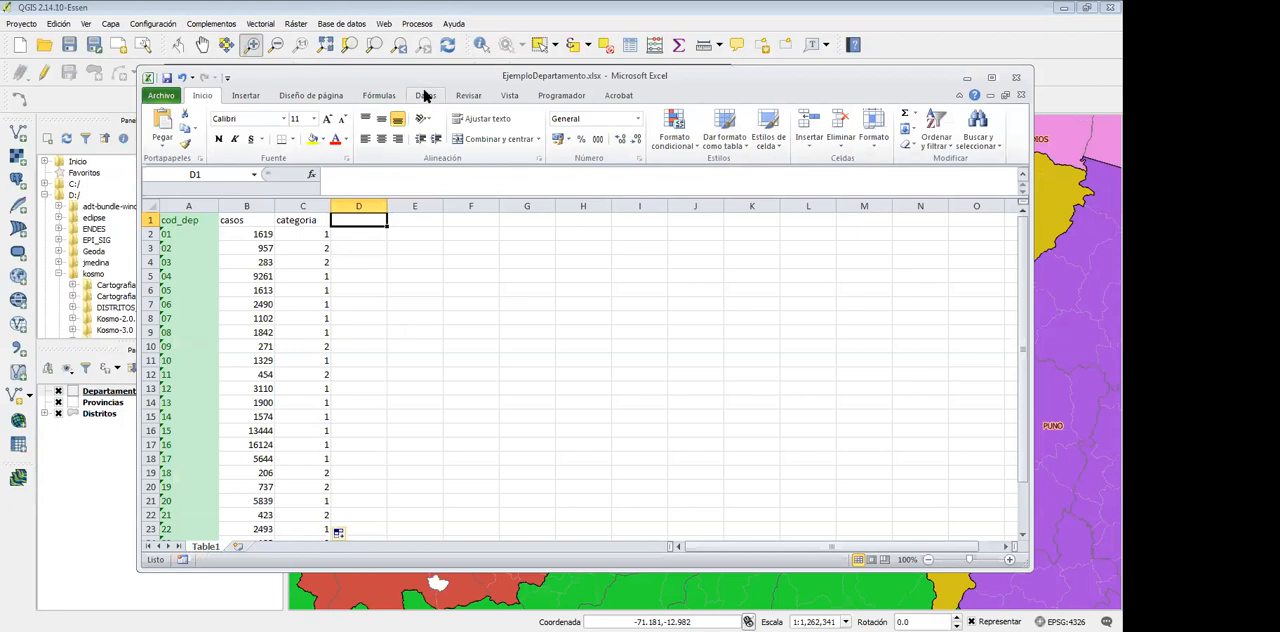
{"action": "left_click_drag", "start_coordinate": [420, 84], "coordinate": [934, 60]}
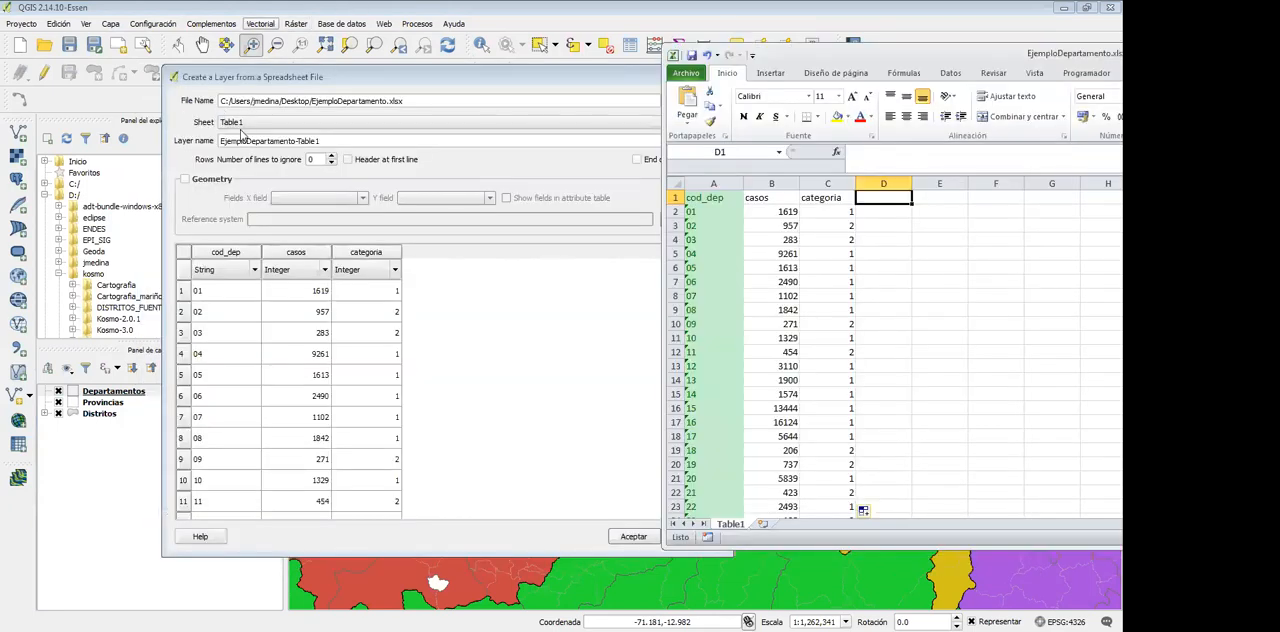
{"action": "left_click_drag", "start_coordinate": [830, 60], "coordinate": [1175, 103]}
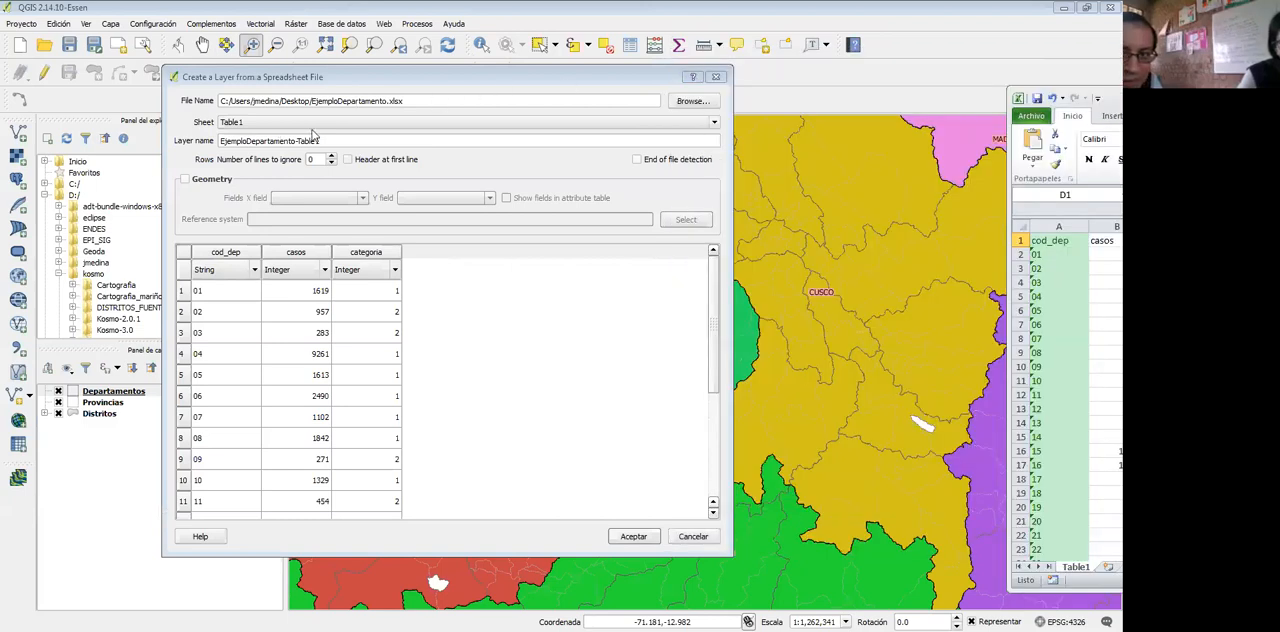
Select the entire layer name of the spreadsheet layer for editing
{"action": "left_click_drag", "start_coordinate": [309, 141], "coordinate": [322, 141]}
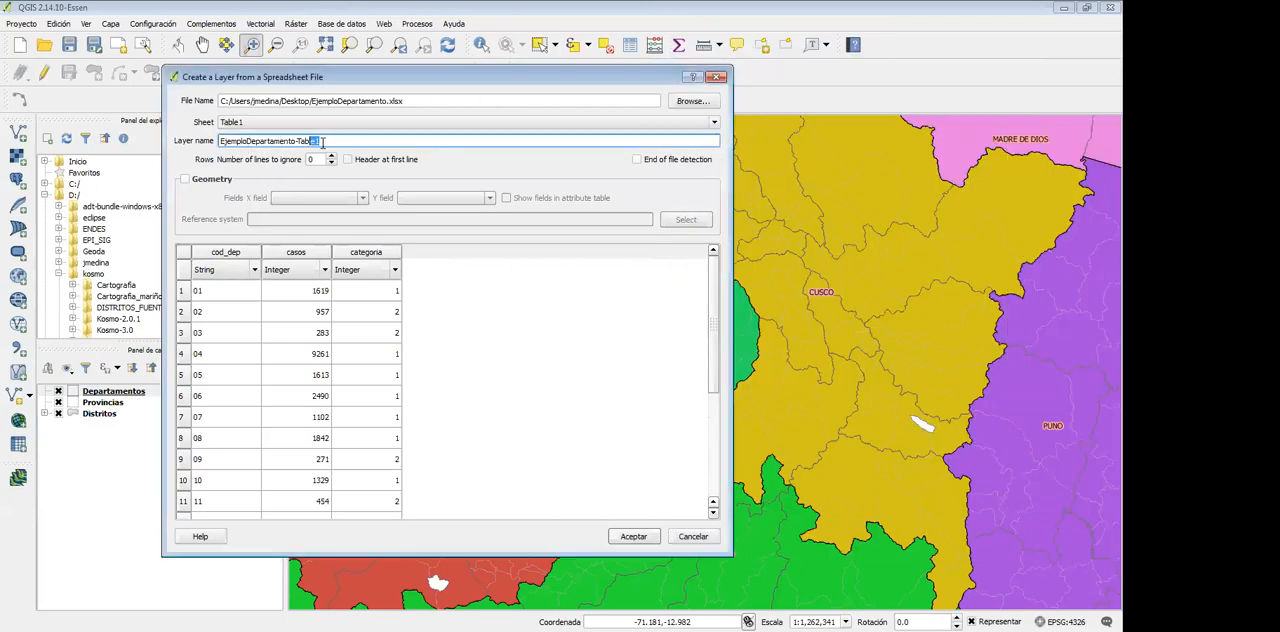
{"action": "left_click_drag", "start_coordinate": [195, 147], "coordinate": [193, 146]}
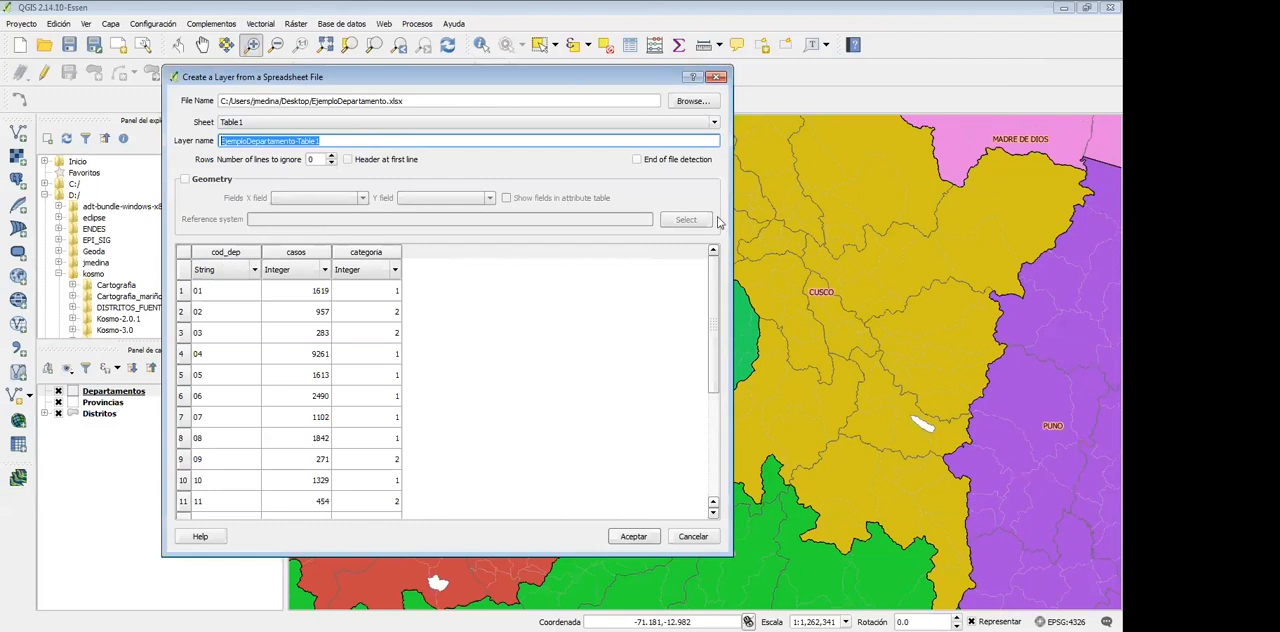
Check the header row of Table1 in the Excel workbook and move the workbook window back aside
{"action": "key", "text": "alt+Tab"}
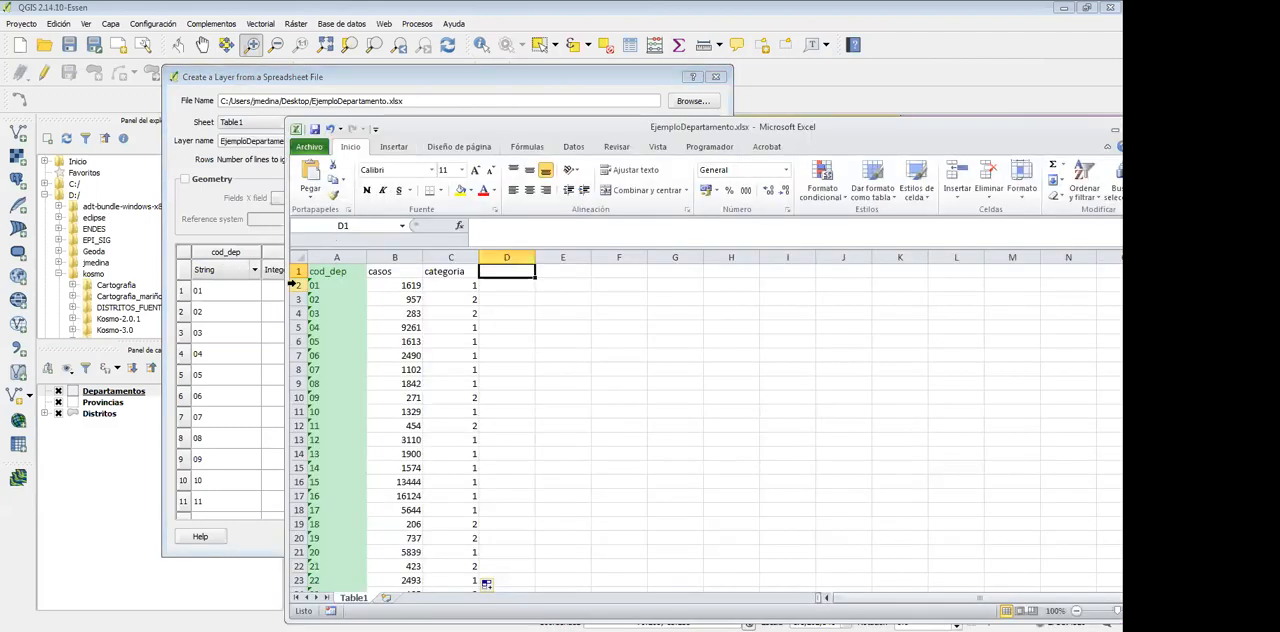
{"action": "left_click", "coordinate": [297, 271]}
{"action": "left_click_drag", "start_coordinate": [529, 127], "coordinate": [1225, 131]}
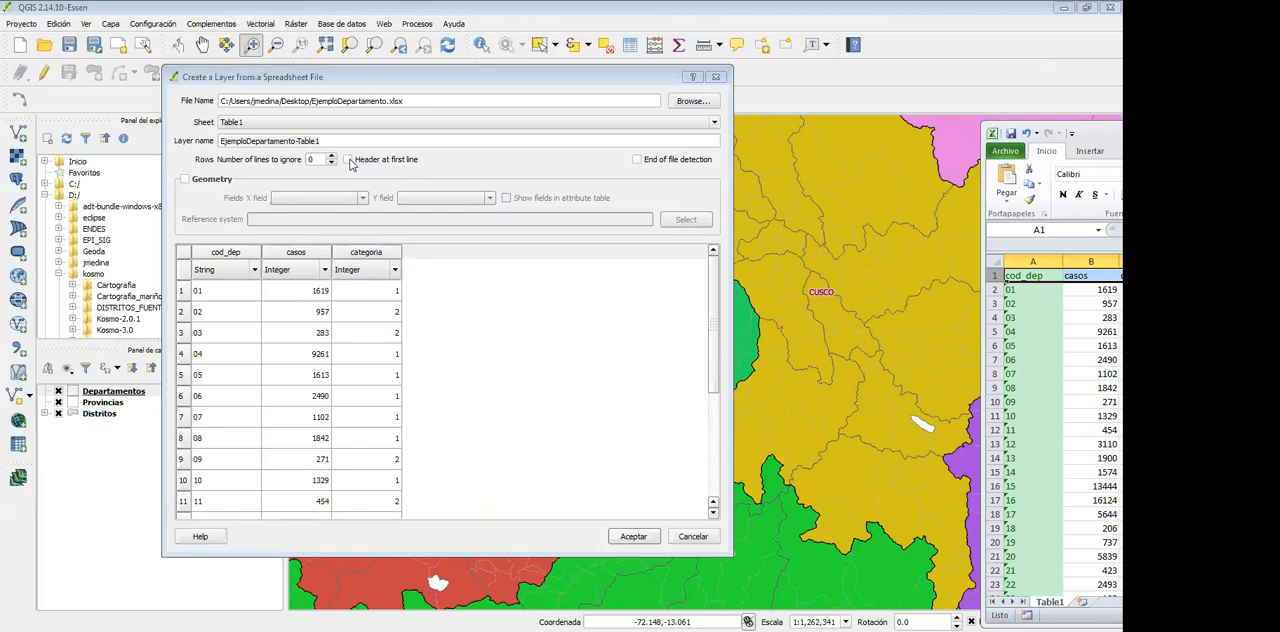
Try the first-line header option and several ignored-line counts against the preview, restoring the header option to off and ignored lines to 0
{"action": "left_click", "coordinate": [349, 161]}
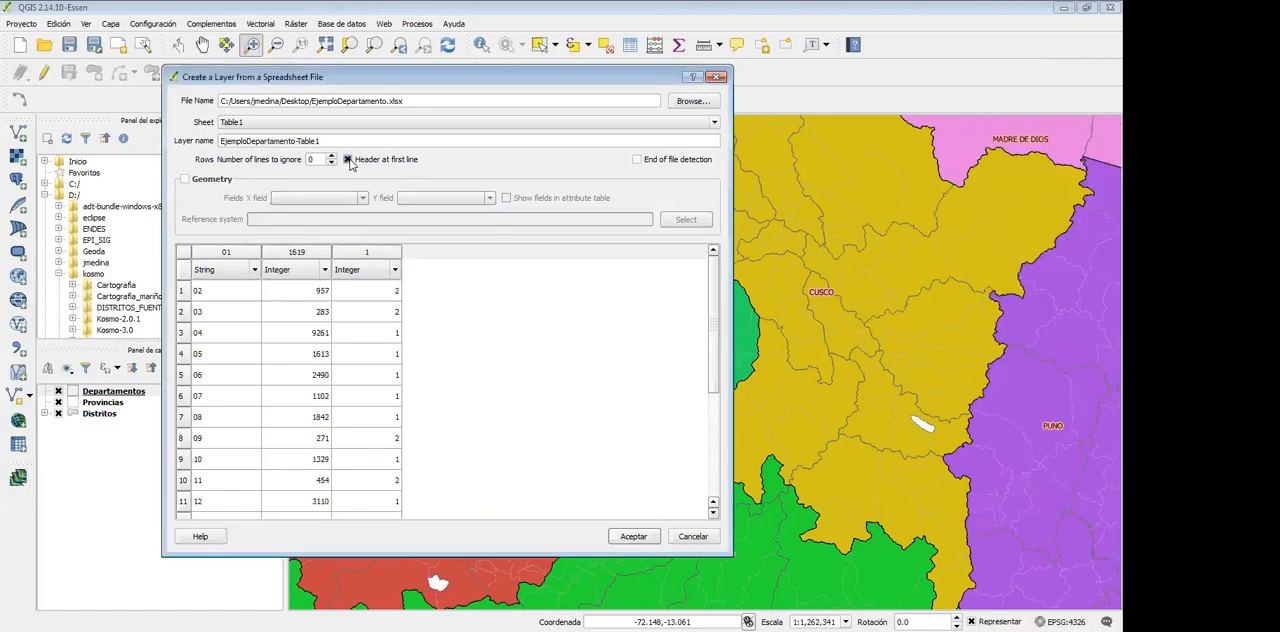
{"action": "left_click", "coordinate": [349, 161]}
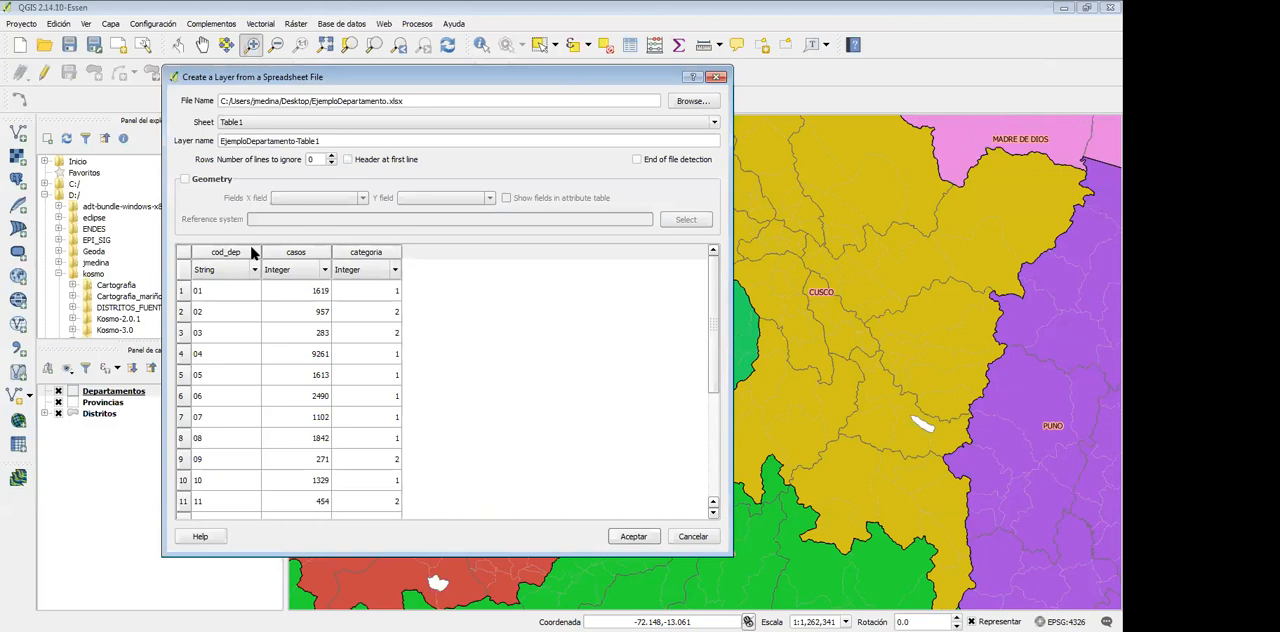
{"action": "left_click", "coordinate": [332, 157]}
{"action": "left_click", "coordinate": [332, 157]}
{"action": "left_click", "coordinate": [332, 157]}
{"action": "left_click", "coordinate": [332, 157]}
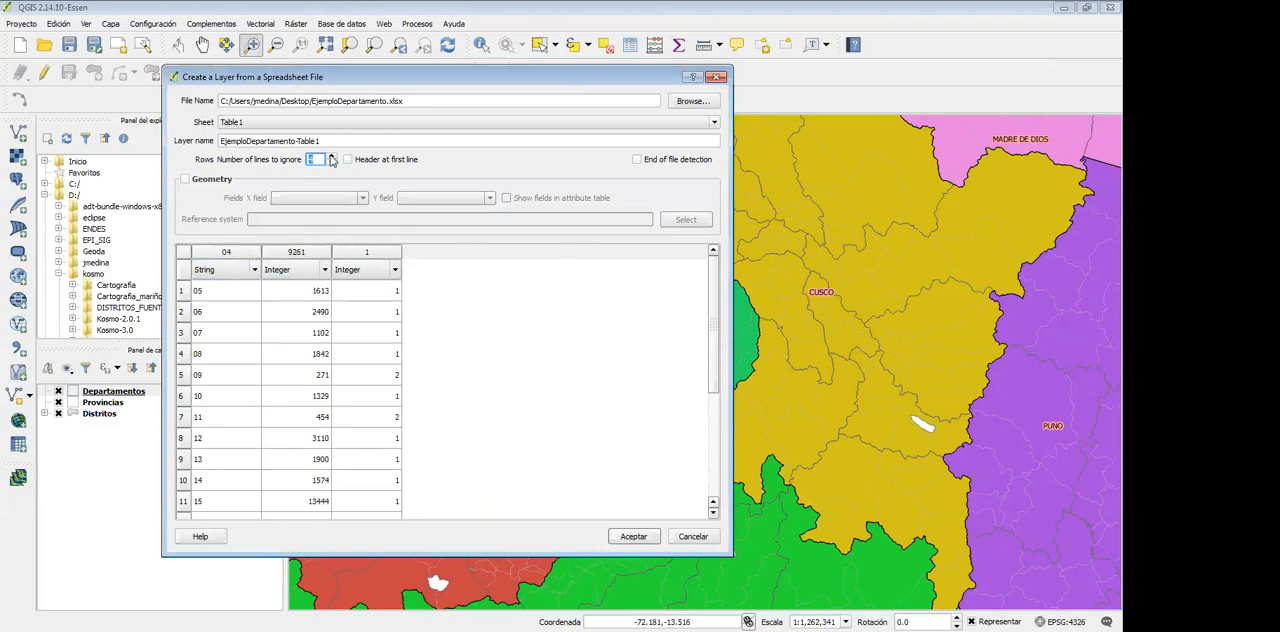
{"action": "left_click", "coordinate": [332, 157]}
{"action": "left_click", "coordinate": [332, 157]}
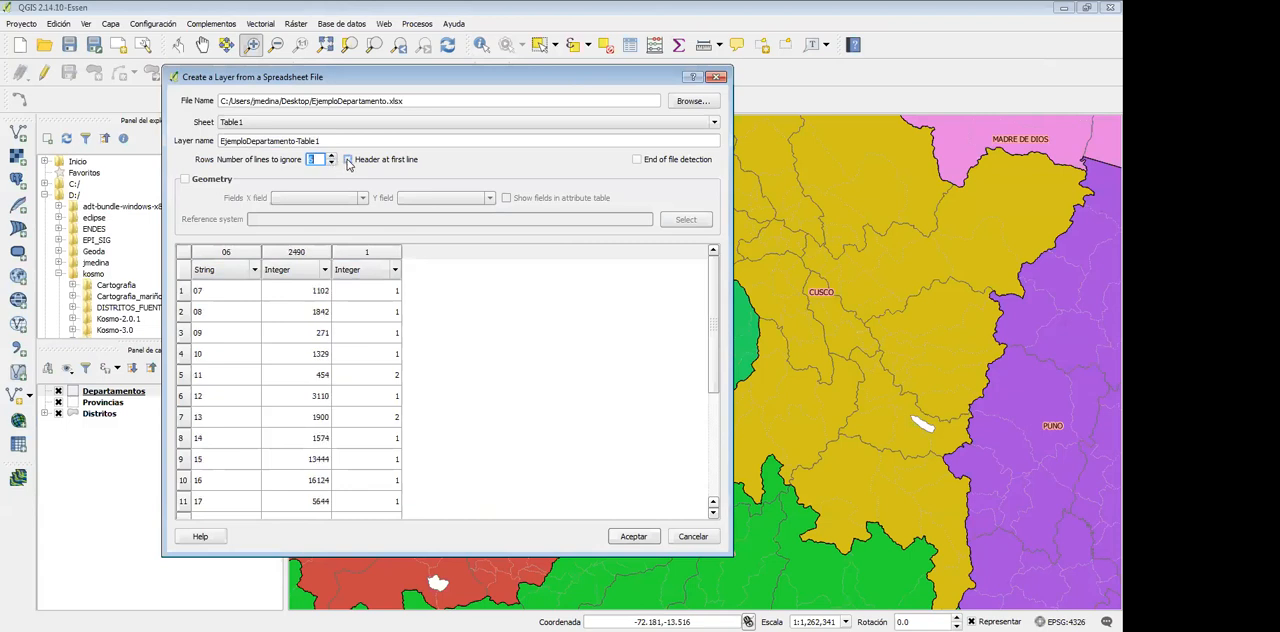
{"action": "left_click", "coordinate": [332, 163]}
{"action": "left_click", "coordinate": [332, 163]}
{"action": "left_click", "coordinate": [332, 163]}
{"action": "left_click", "coordinate": [332, 163]}
{"action": "left_click", "coordinate": [332, 163]}
{"action": "left_click", "coordinate": [332, 163]}
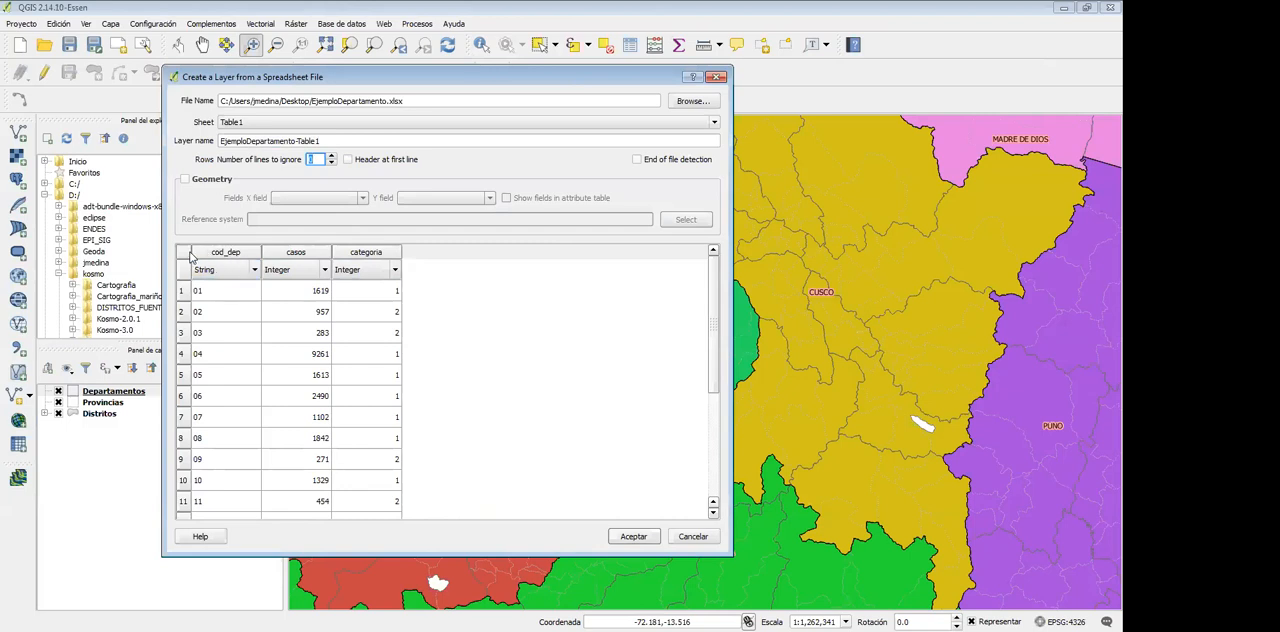
{"action": "left_click", "coordinate": [278, 256]}
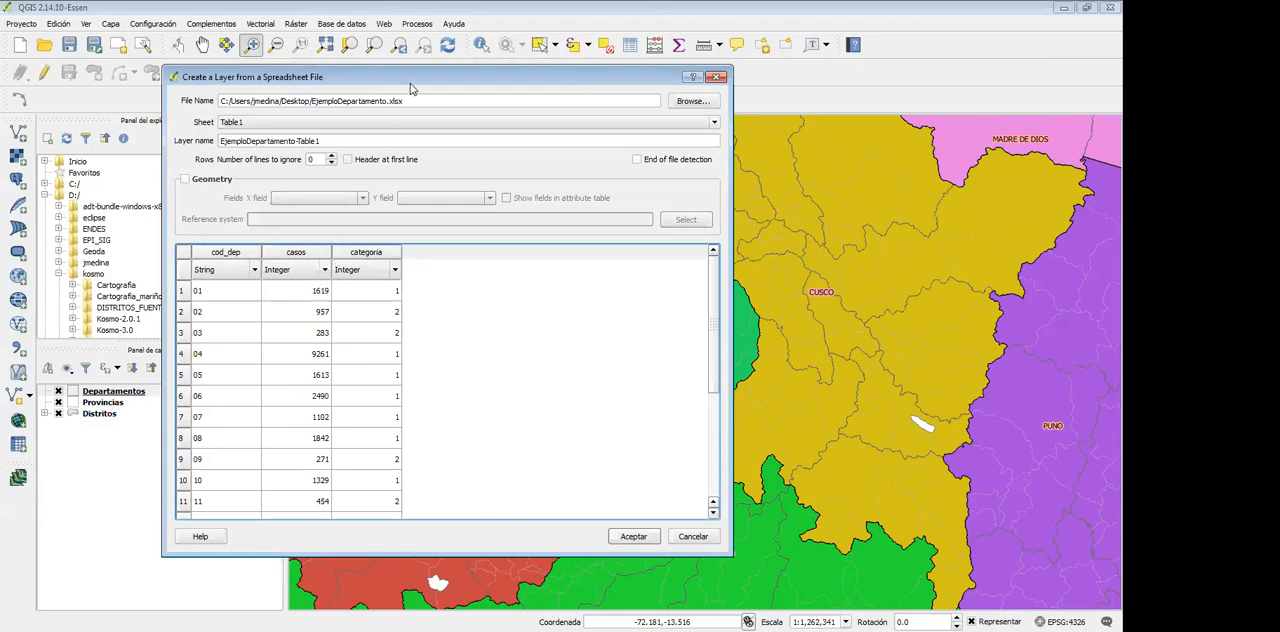
Move the import dialog aside and compare the cod_dep codes in the Excel workbook with the import preview
{"action": "left_click_drag", "start_coordinate": [410, 86], "coordinate": [599, 94]}
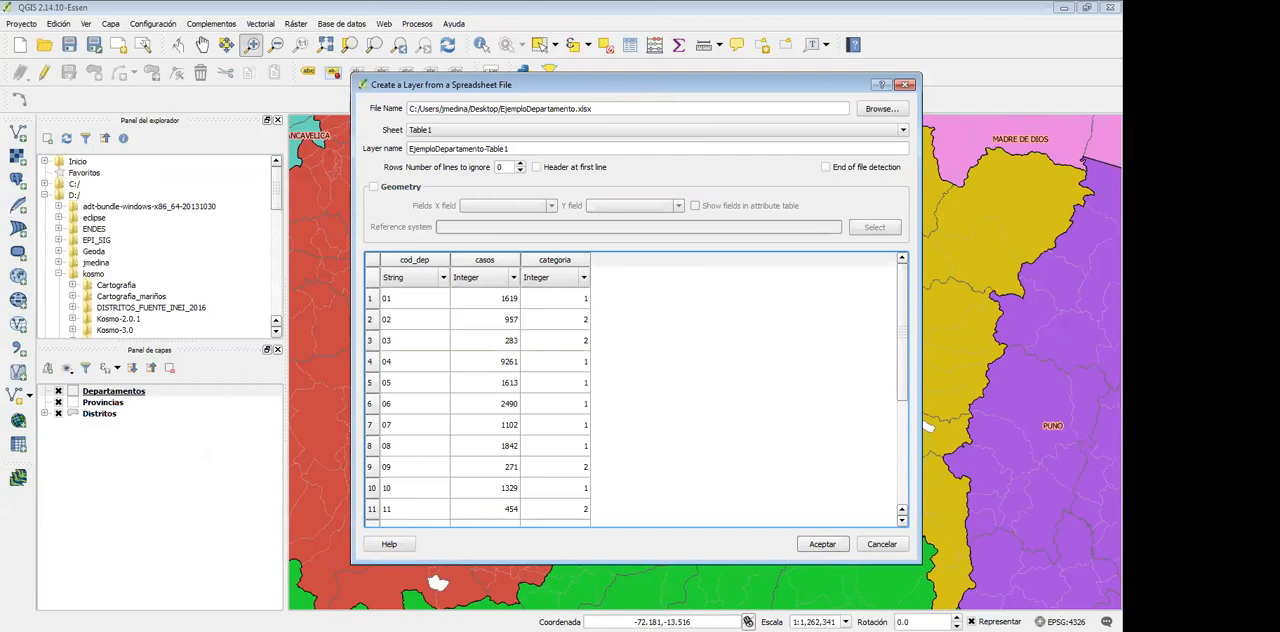
{"action": "key", "text": "alt+Tab"}
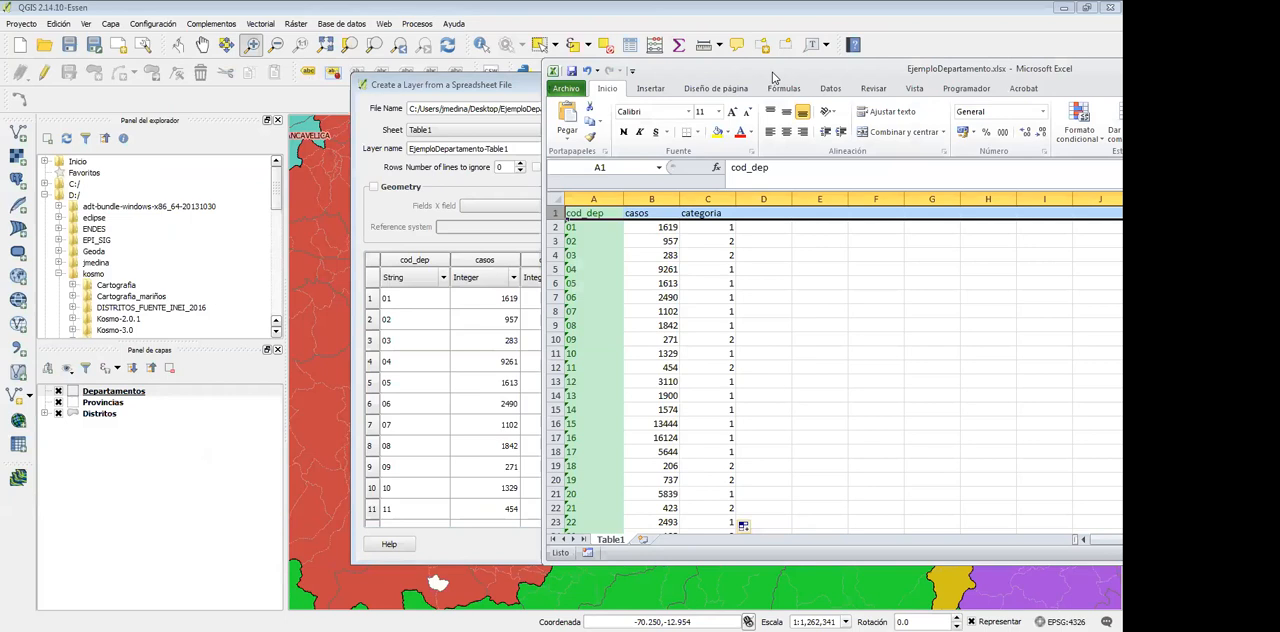
{"action": "left_click", "coordinate": [584, 228]}
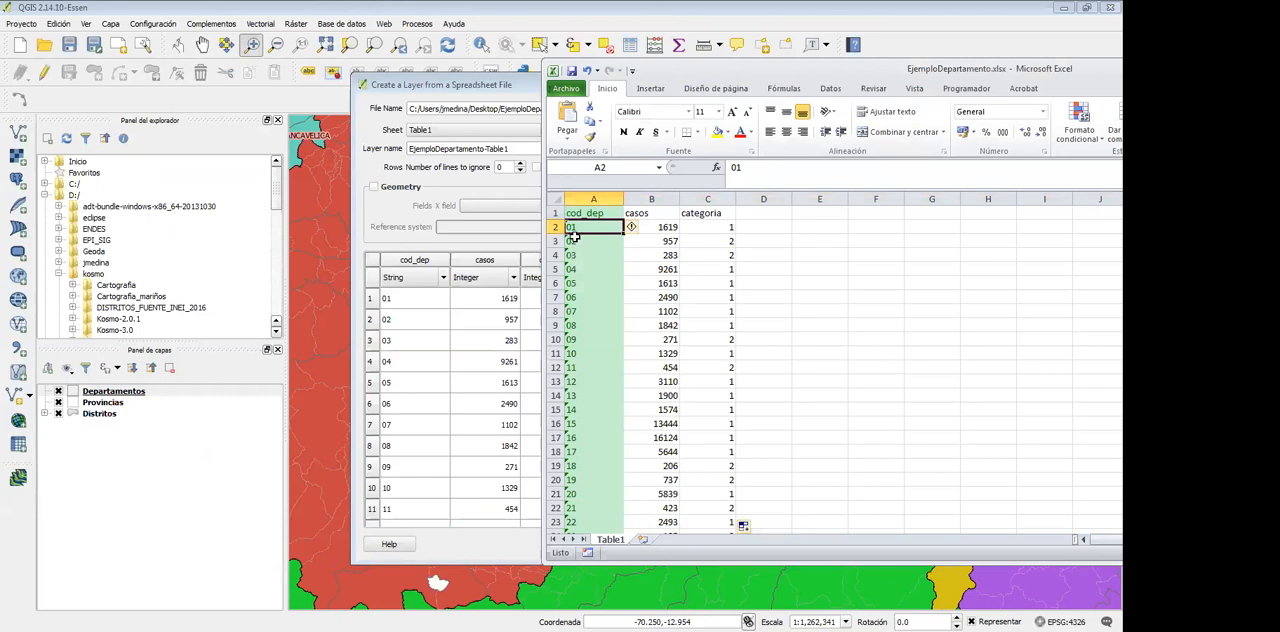
{"action": "left_click_drag", "start_coordinate": [577, 229], "coordinate": [580, 270]}
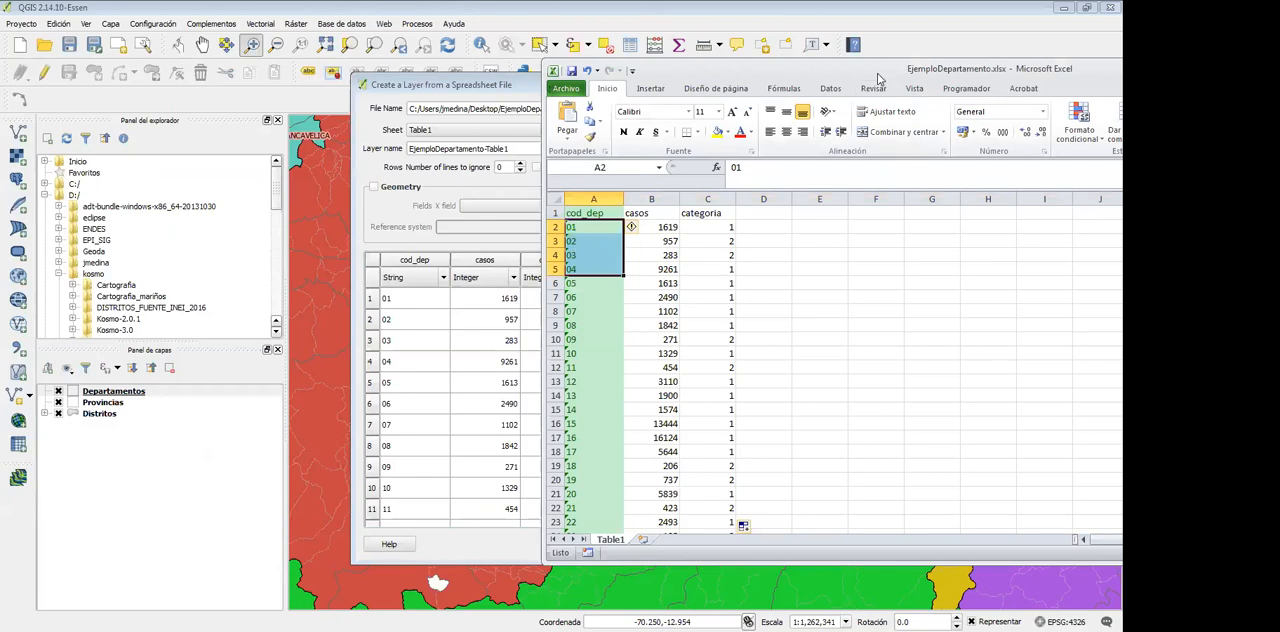
{"action": "left_click", "coordinate": [978, 46]}
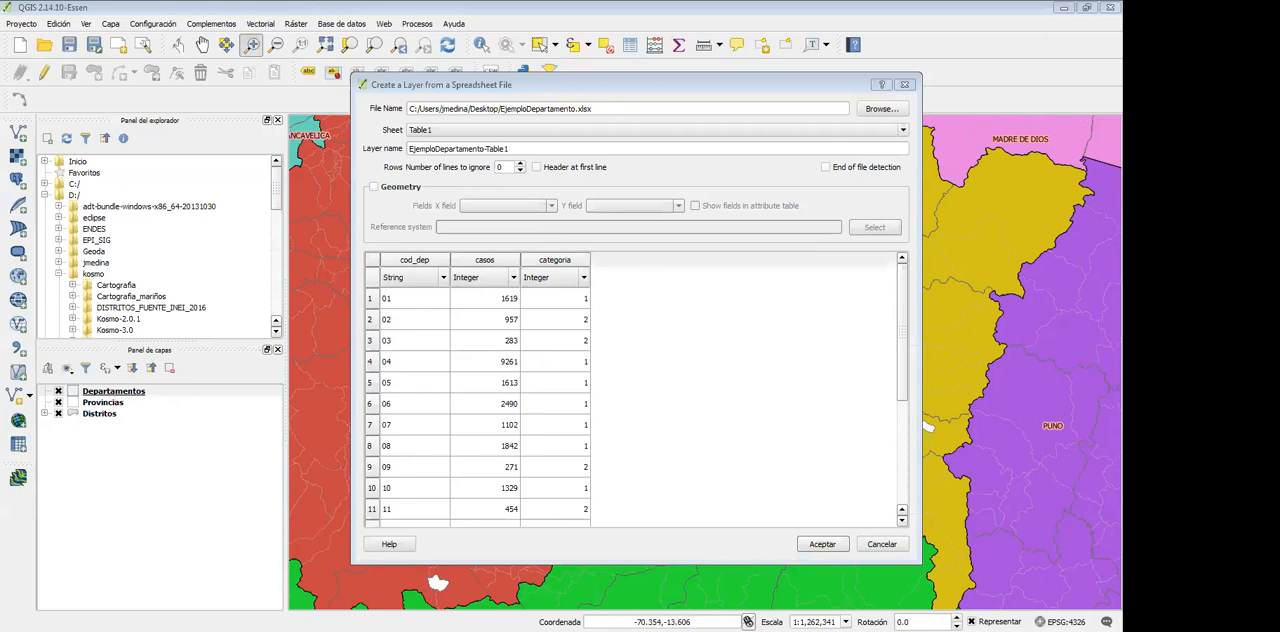
{"action": "key", "text": "alt+Tab"}
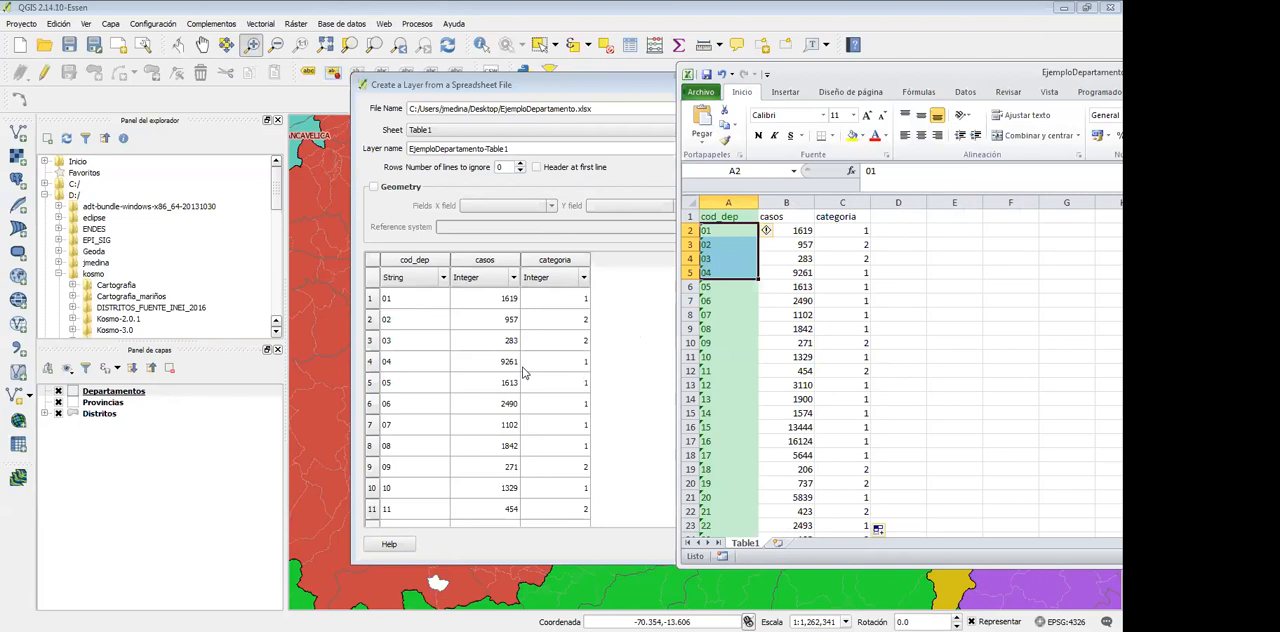
{"action": "key", "text": "alt+Tab"}
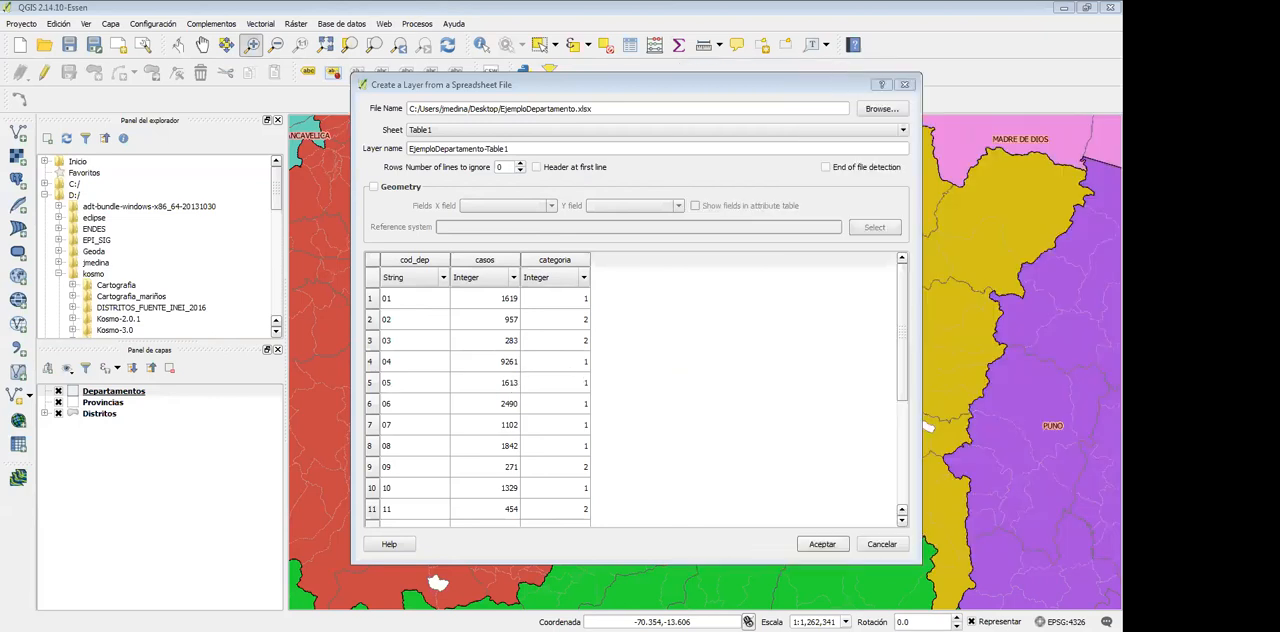
Review the available data types for cod_dep, casos and categoria, keeping String for cod_dep and Integer for the other two
{"action": "left_click", "coordinate": [442, 279]}
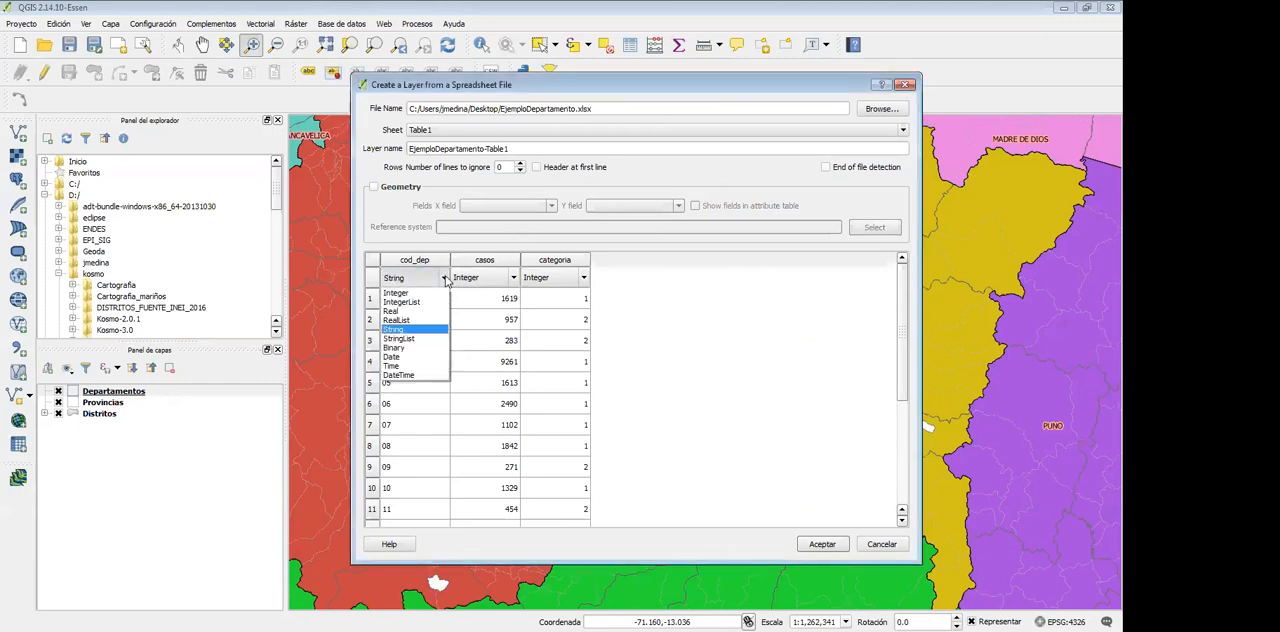
{"action": "left_click", "coordinate": [417, 331]}
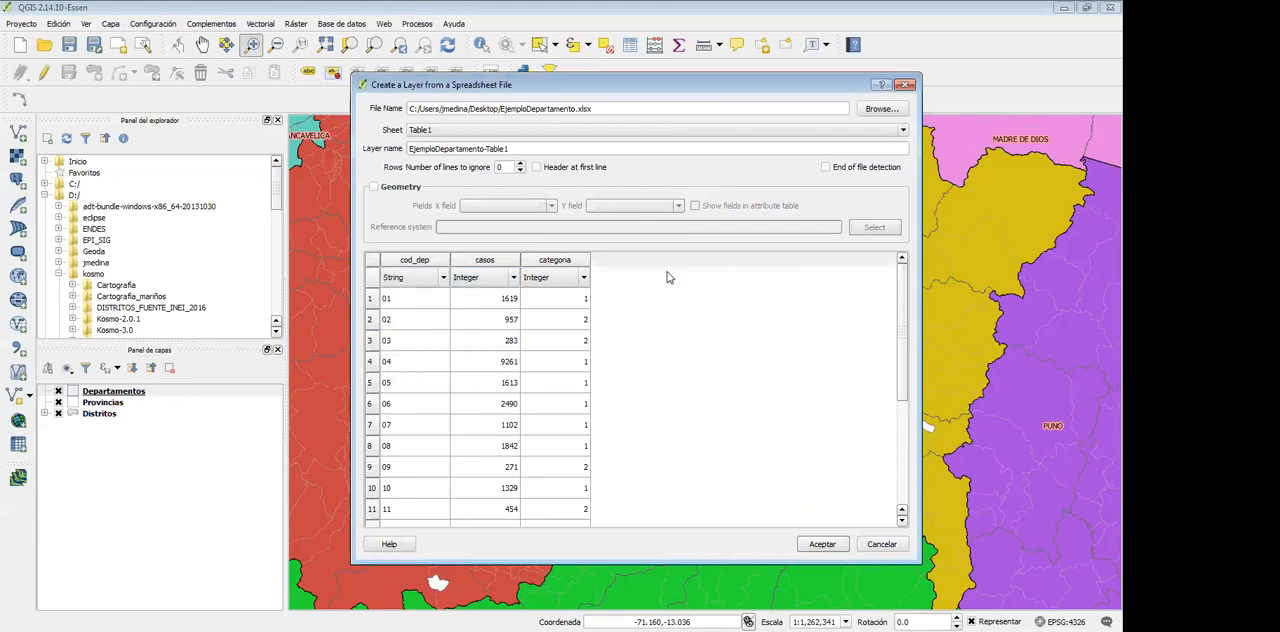
{"action": "left_click", "coordinate": [514, 278]}
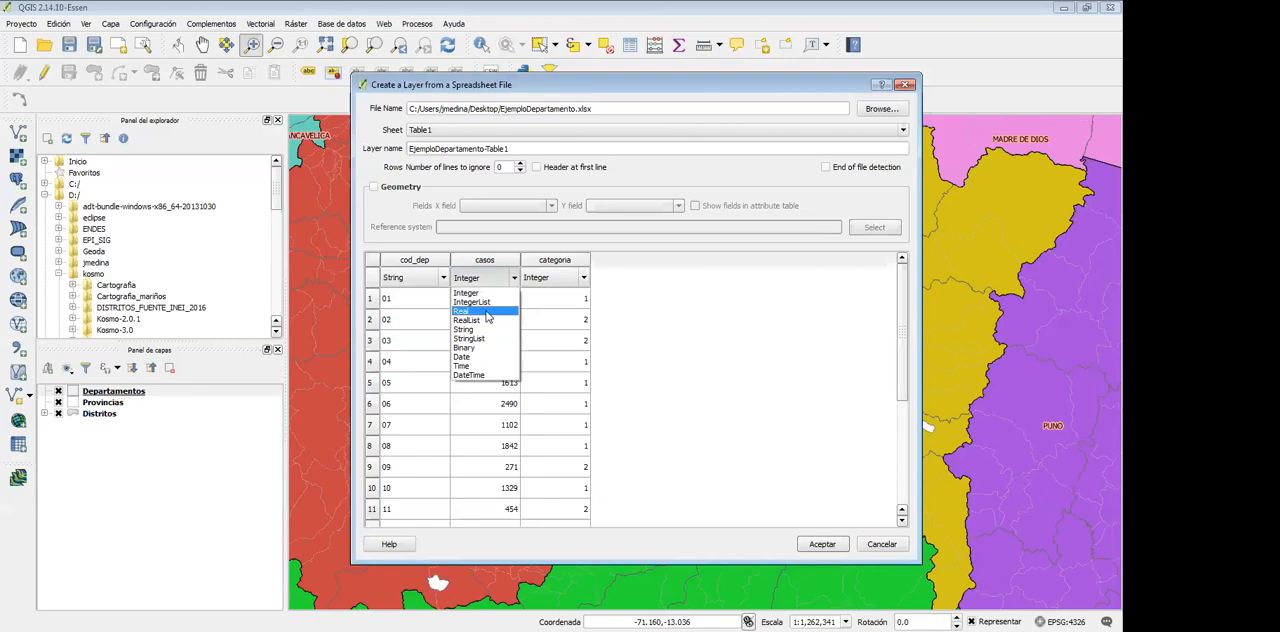
{"action": "left_click", "coordinate": [566, 319]}
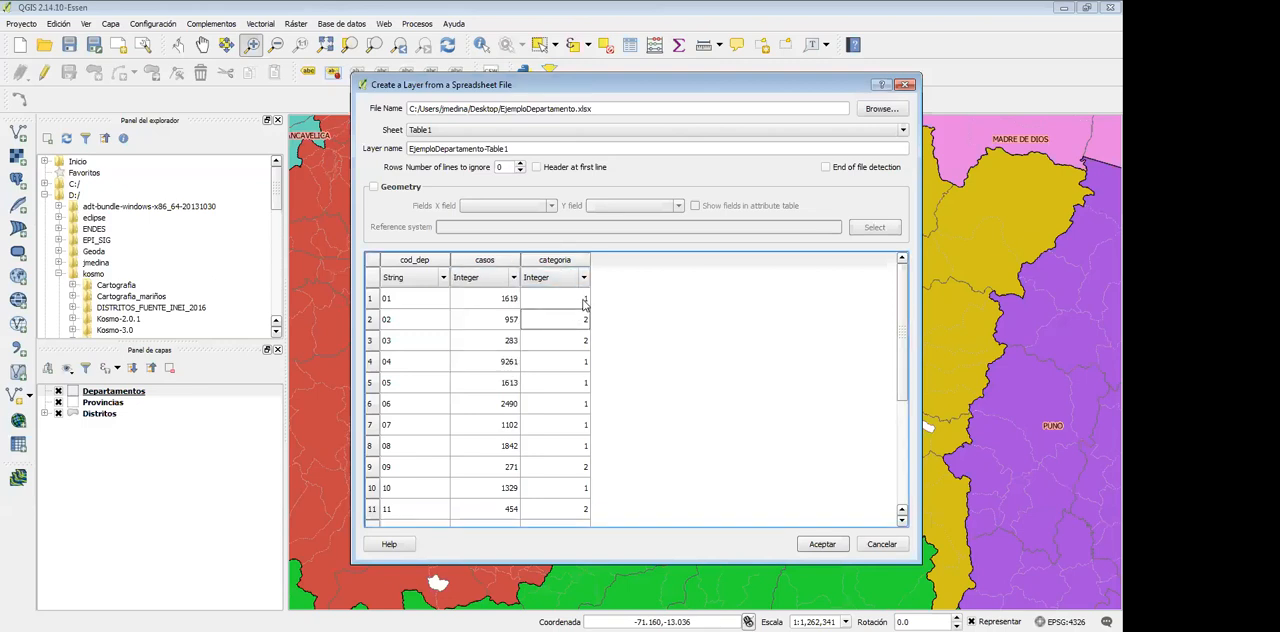
{"action": "left_click", "coordinate": [584, 278]}
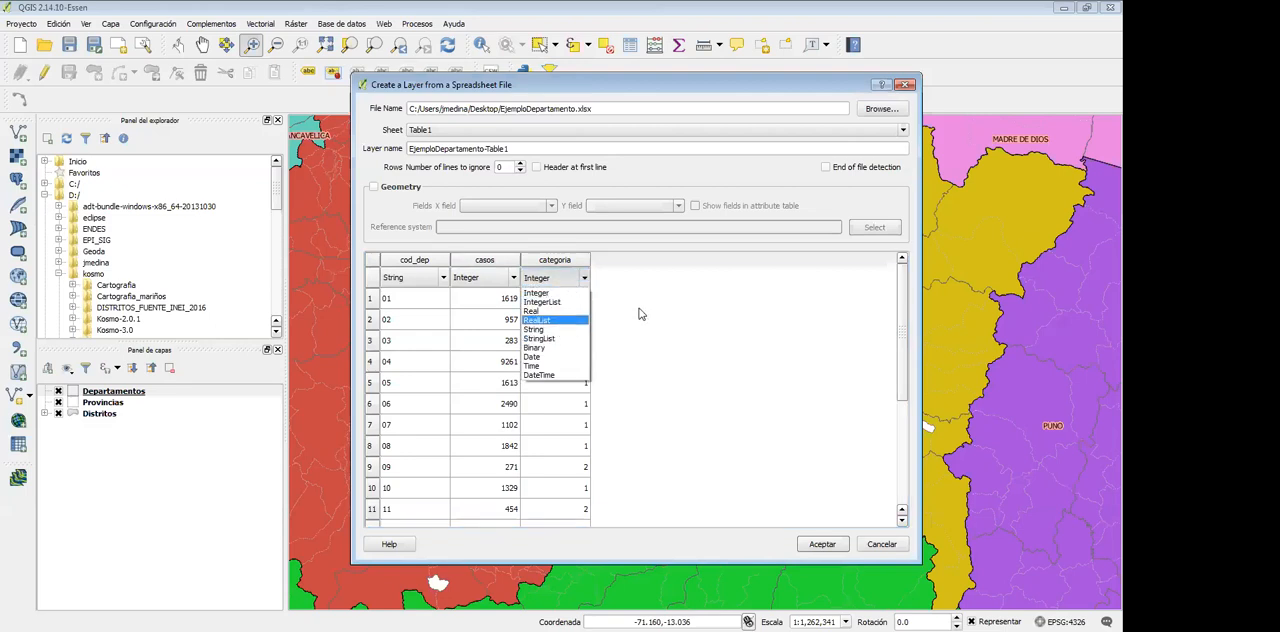
{"action": "left_click", "coordinate": [561, 264]}
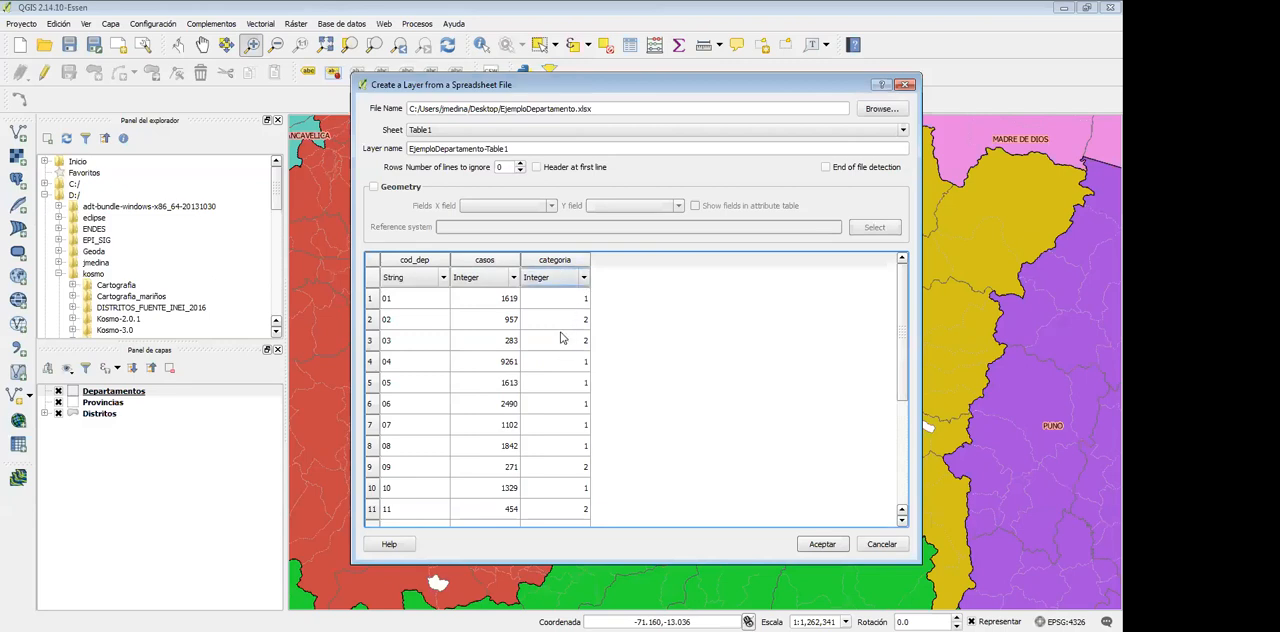
{"action": "left_click", "coordinate": [584, 278]}
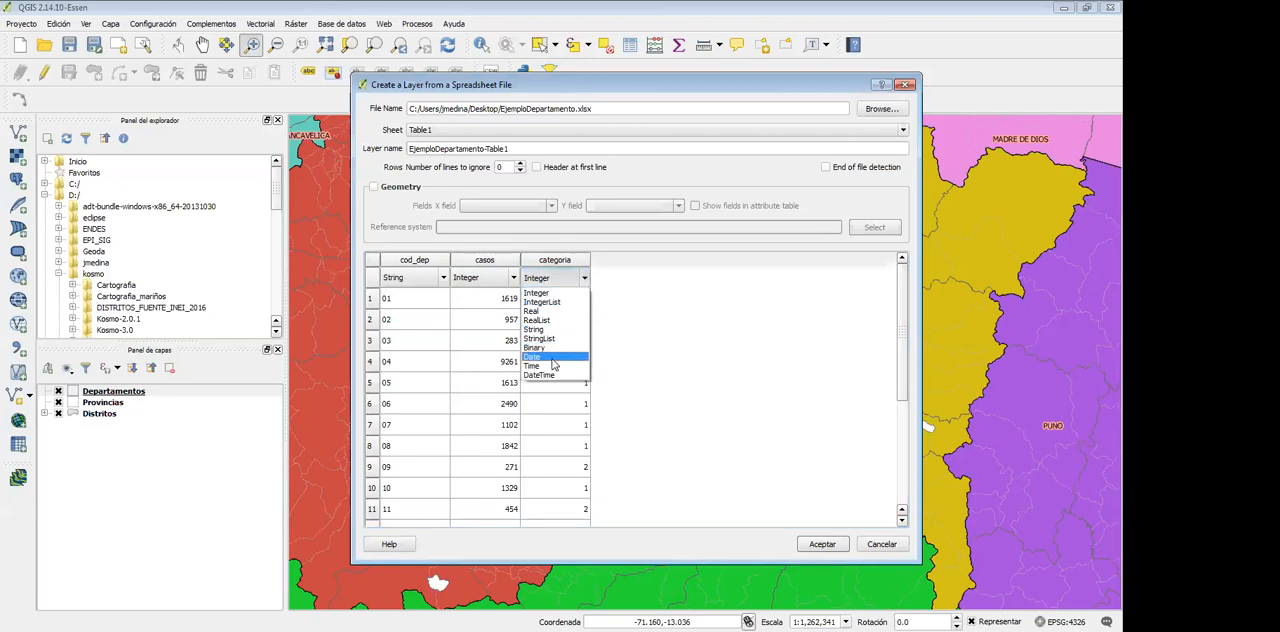
{"action": "left_click", "coordinate": [634, 300]}
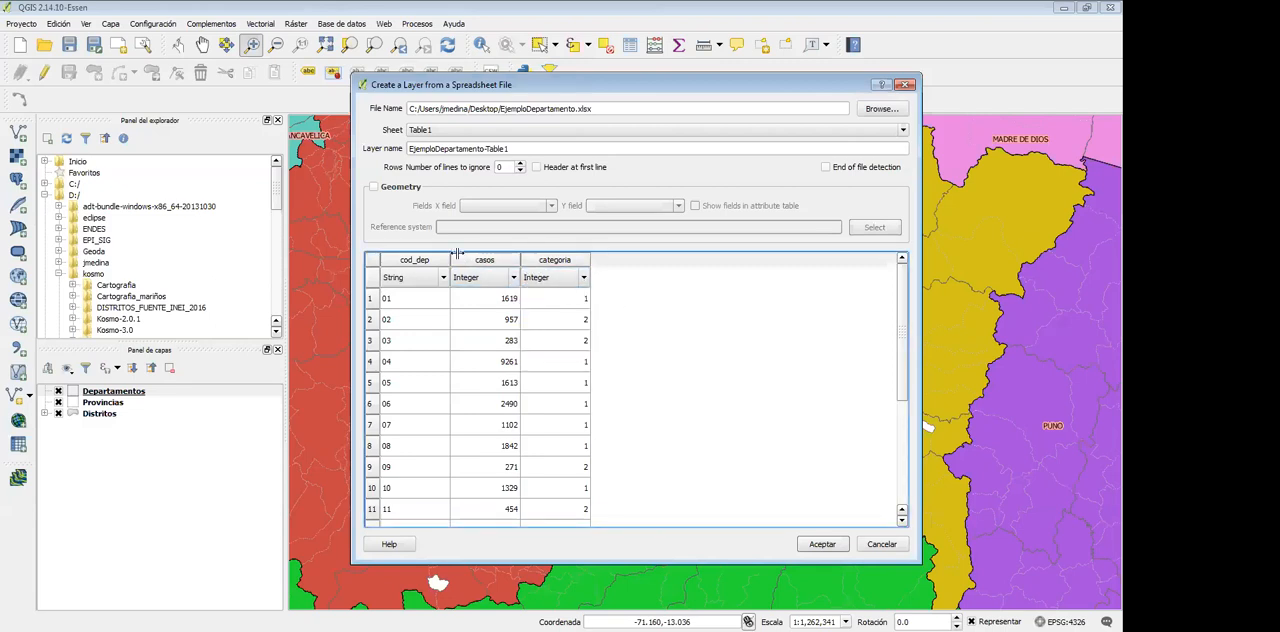
Accept the spreadsheet import to add Table1 to the project and select the new table layer
{"action": "left_click", "coordinate": [823, 544]}
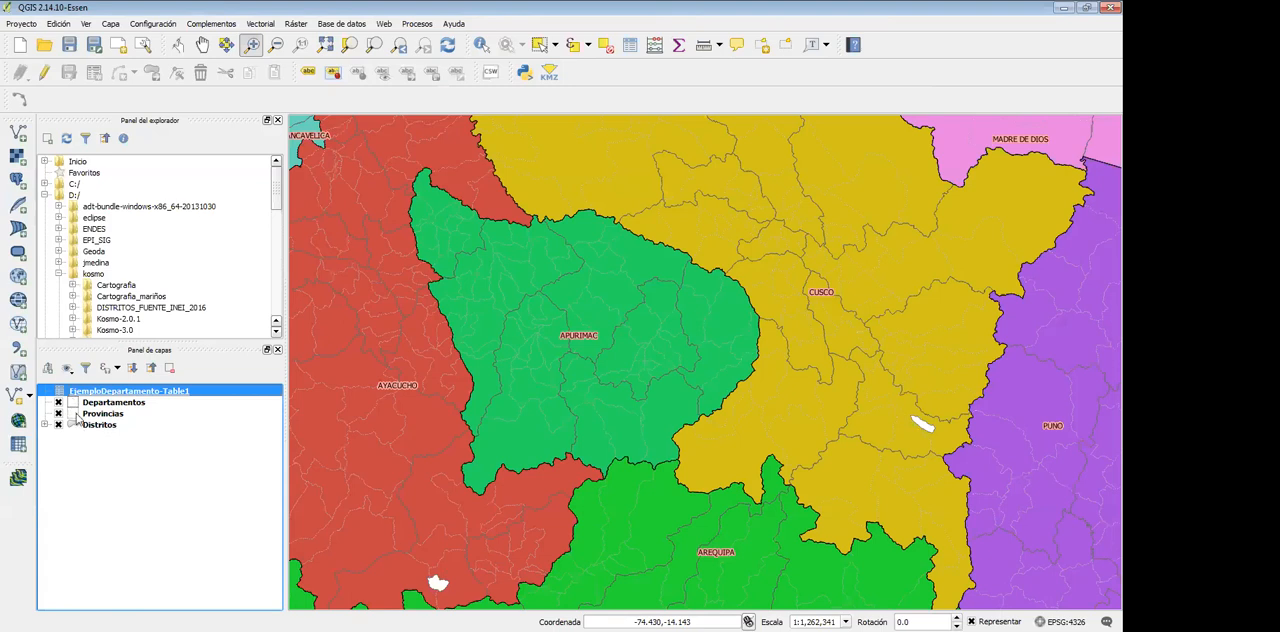
{"action": "left_click", "coordinate": [89, 450]}
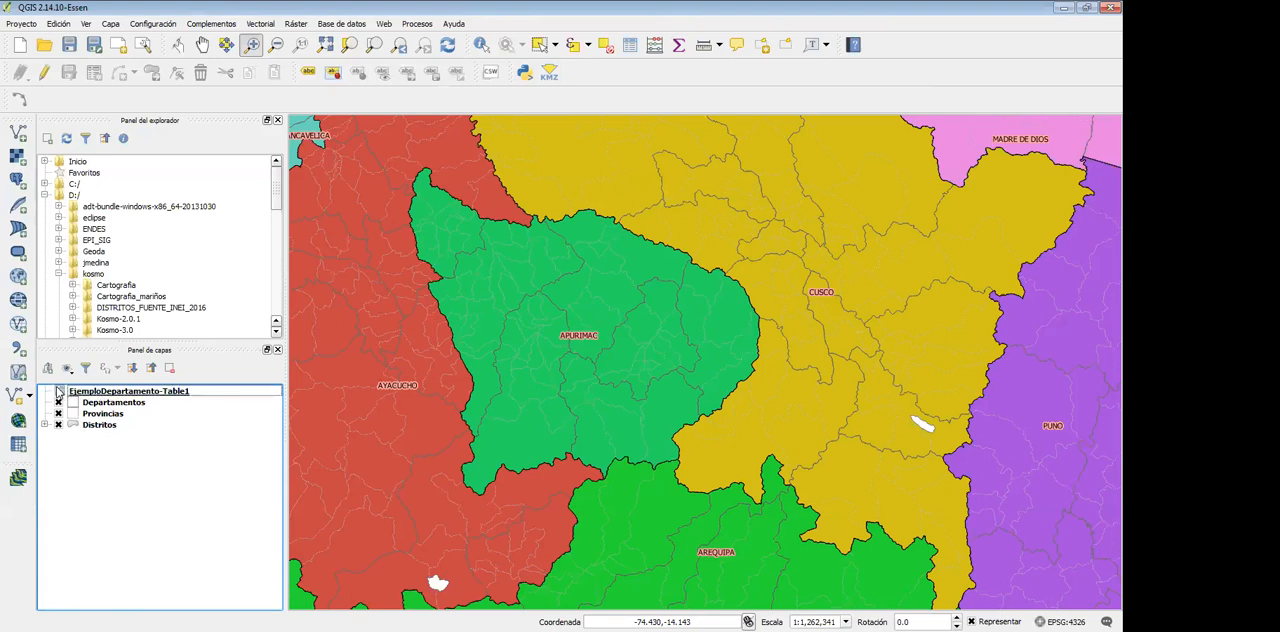
{"action": "left_click", "coordinate": [62, 392]}
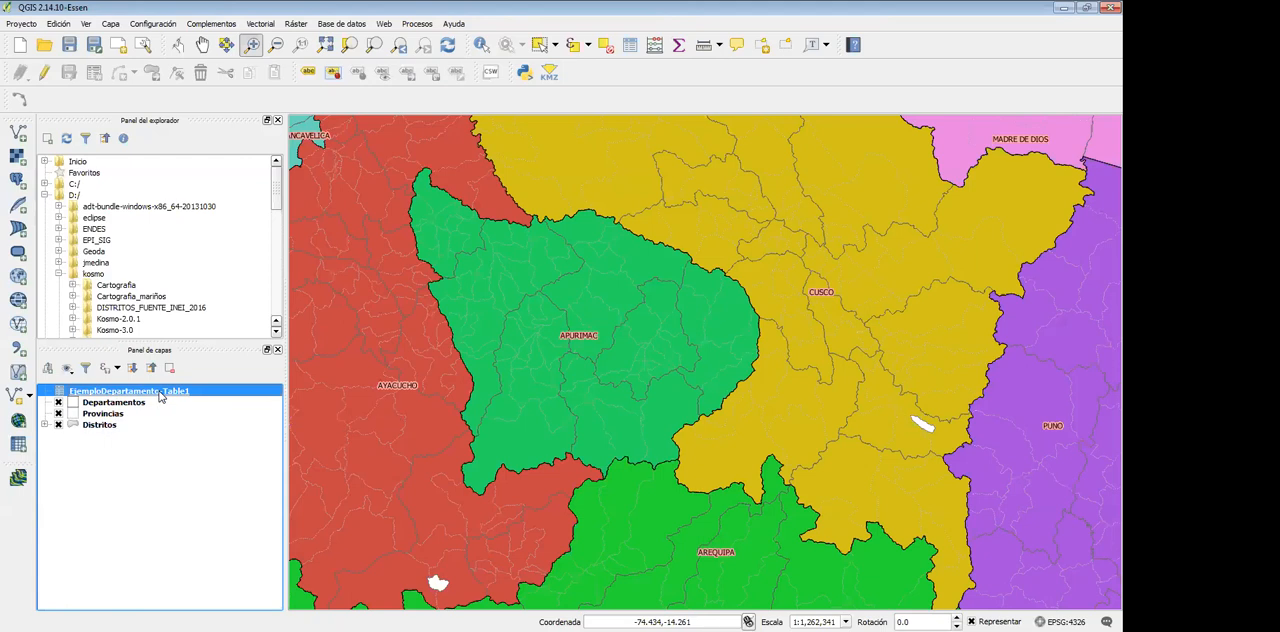
Open the join settings in the properties of the Departamentos layer
{"action": "left_click", "coordinate": [140, 407]}
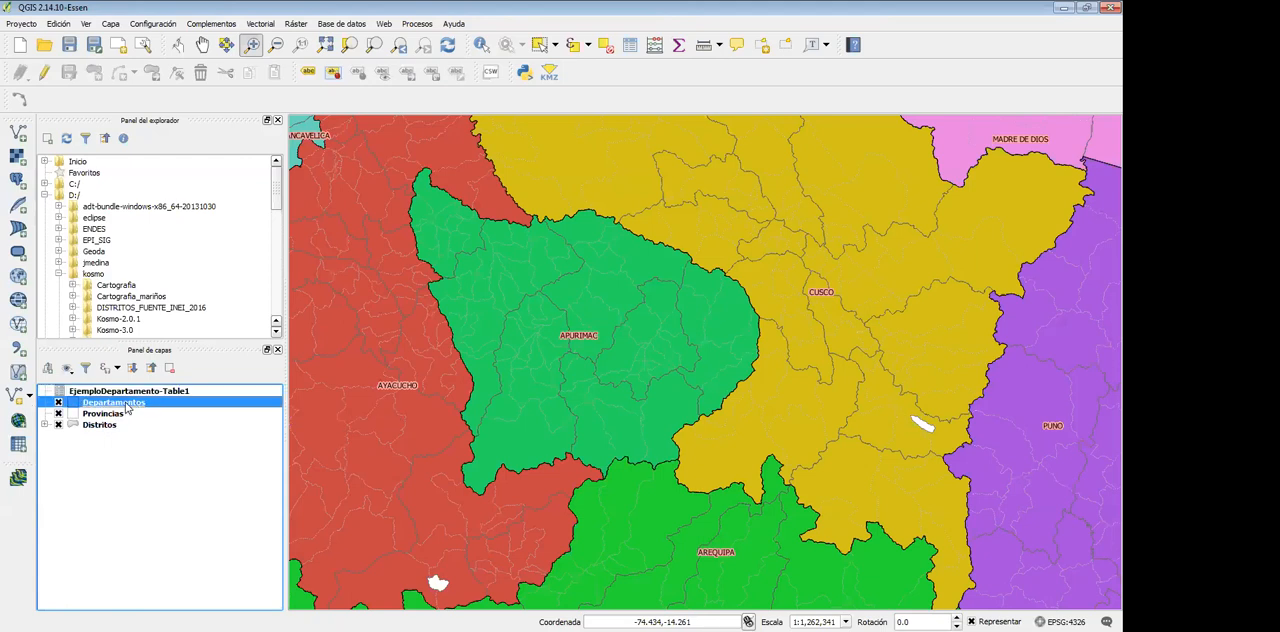
{"action": "right_click", "coordinate": [127, 407]}
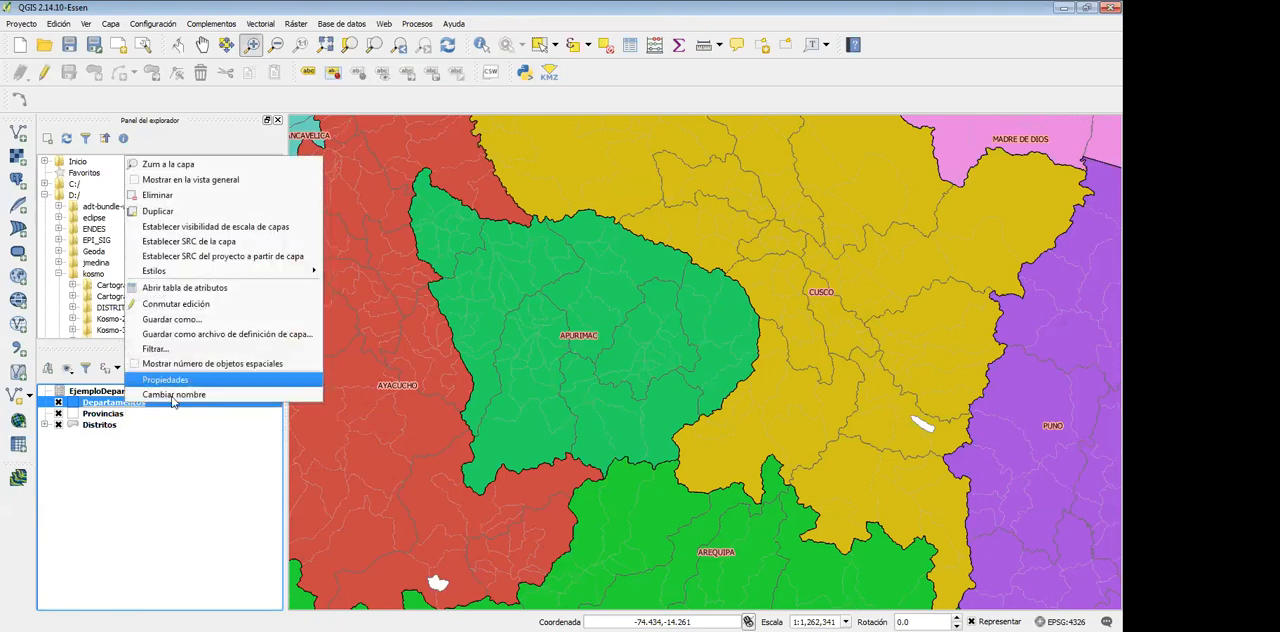
{"action": "key", "text": "Return"}
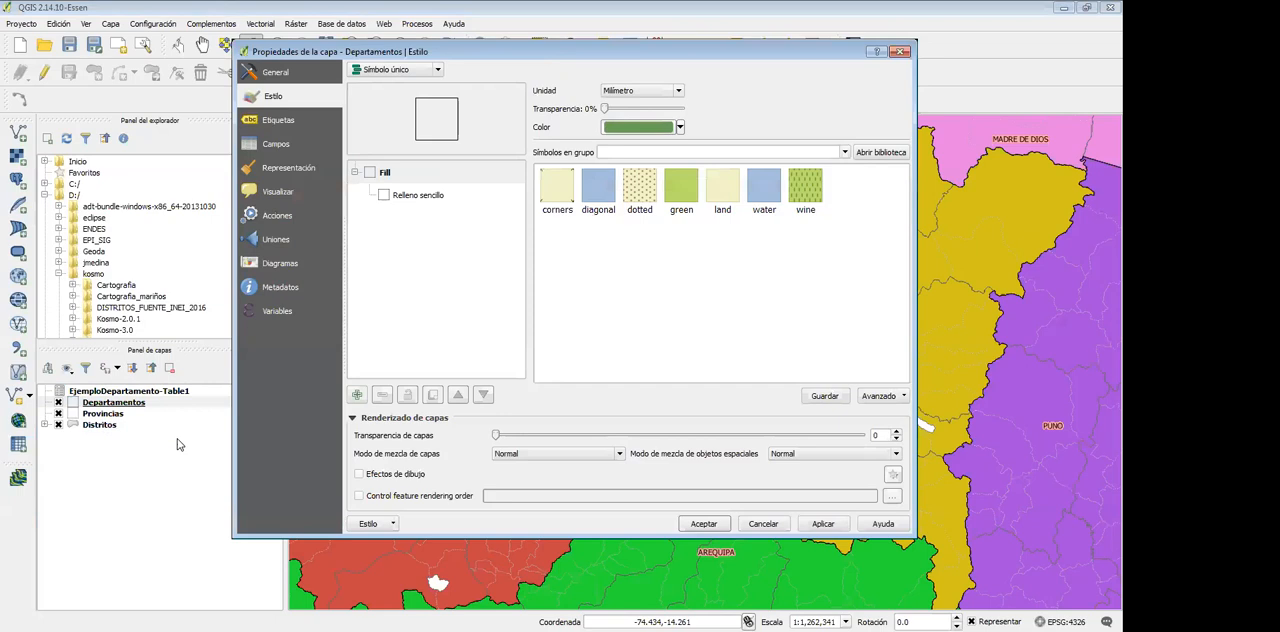
{"action": "left_click", "coordinate": [277, 241]}
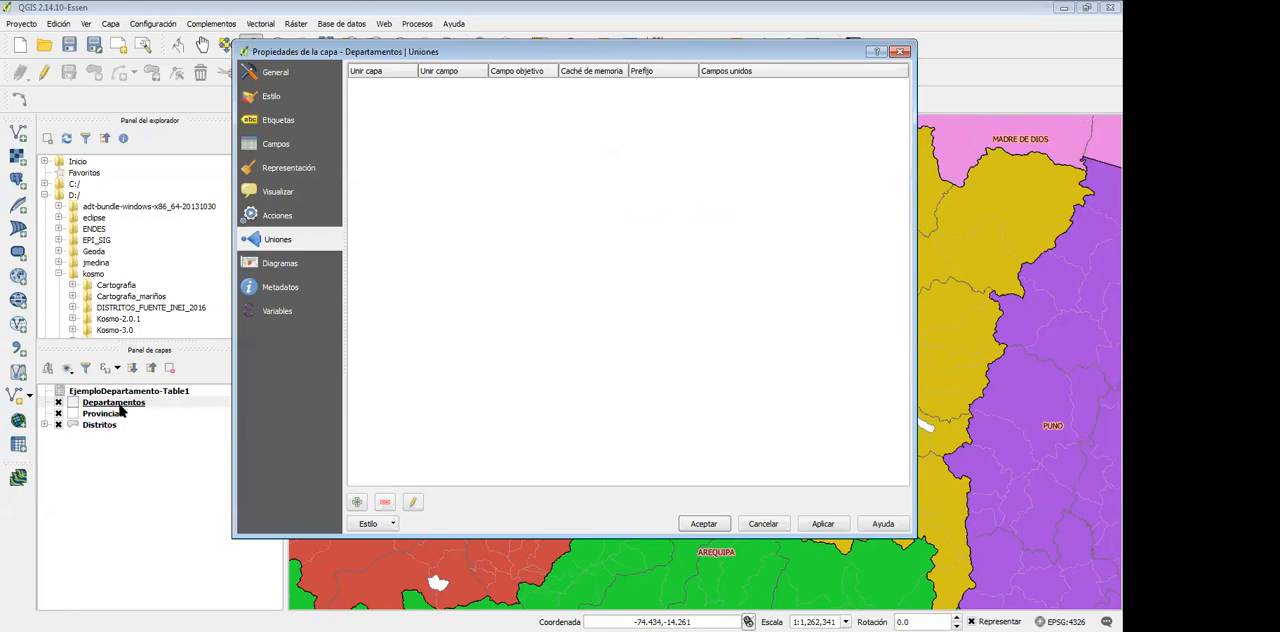
Set up a new join to EjemploDepartamento-Table1, matching its cod_dep field to the target field CD_DEPA
{"action": "left_click", "coordinate": [357, 501]}
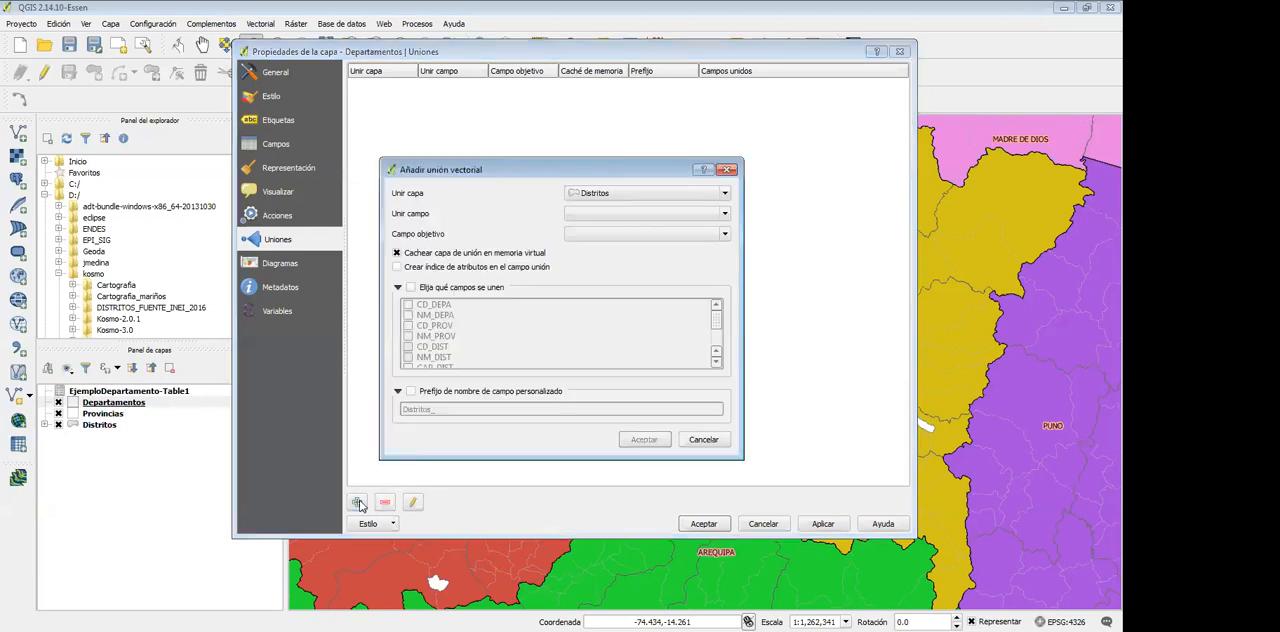
{"action": "left_click", "coordinate": [622, 195]}
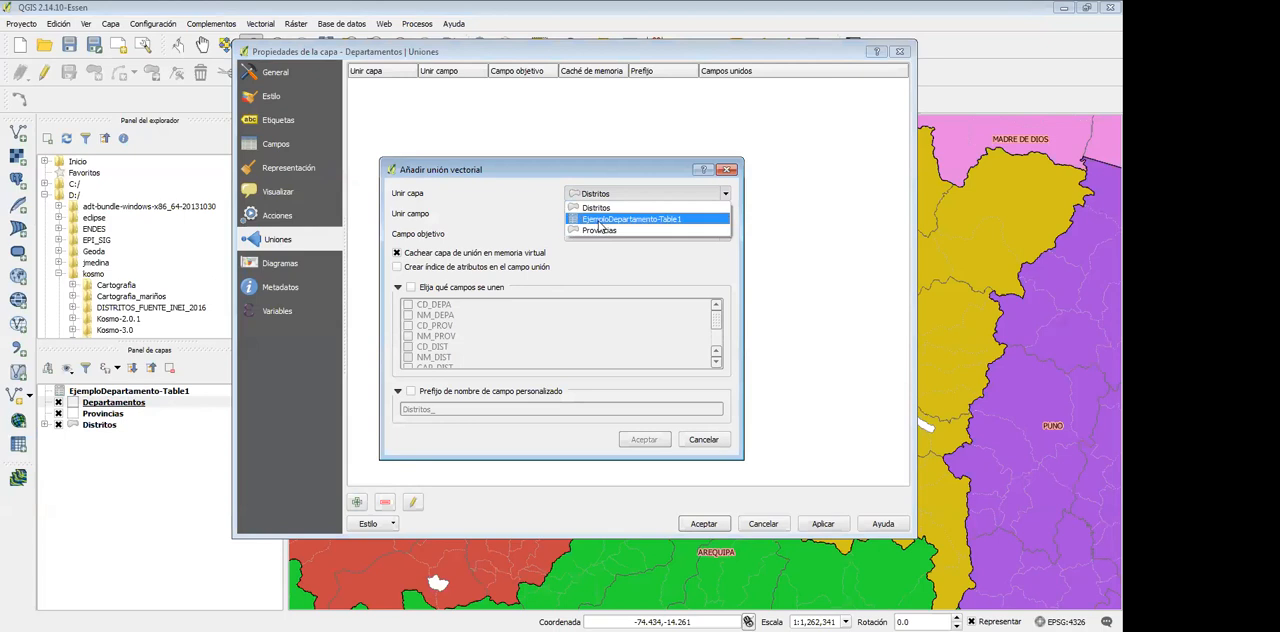
{"action": "left_click", "coordinate": [599, 221]}
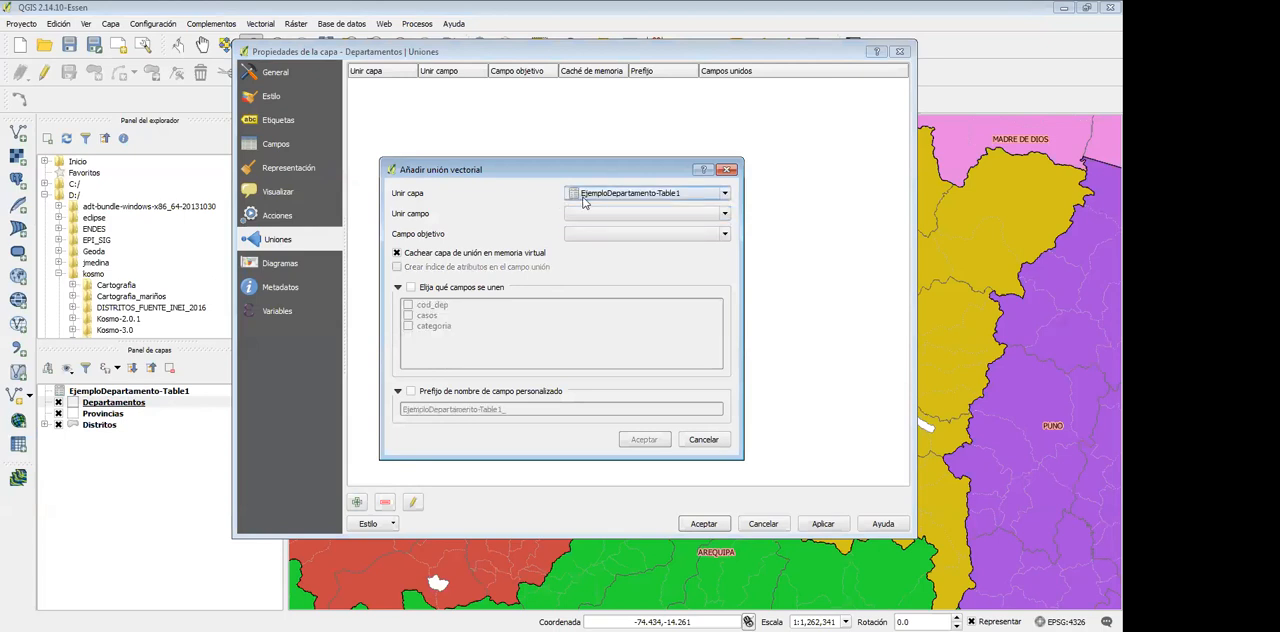
{"action": "left_click", "coordinate": [590, 216]}
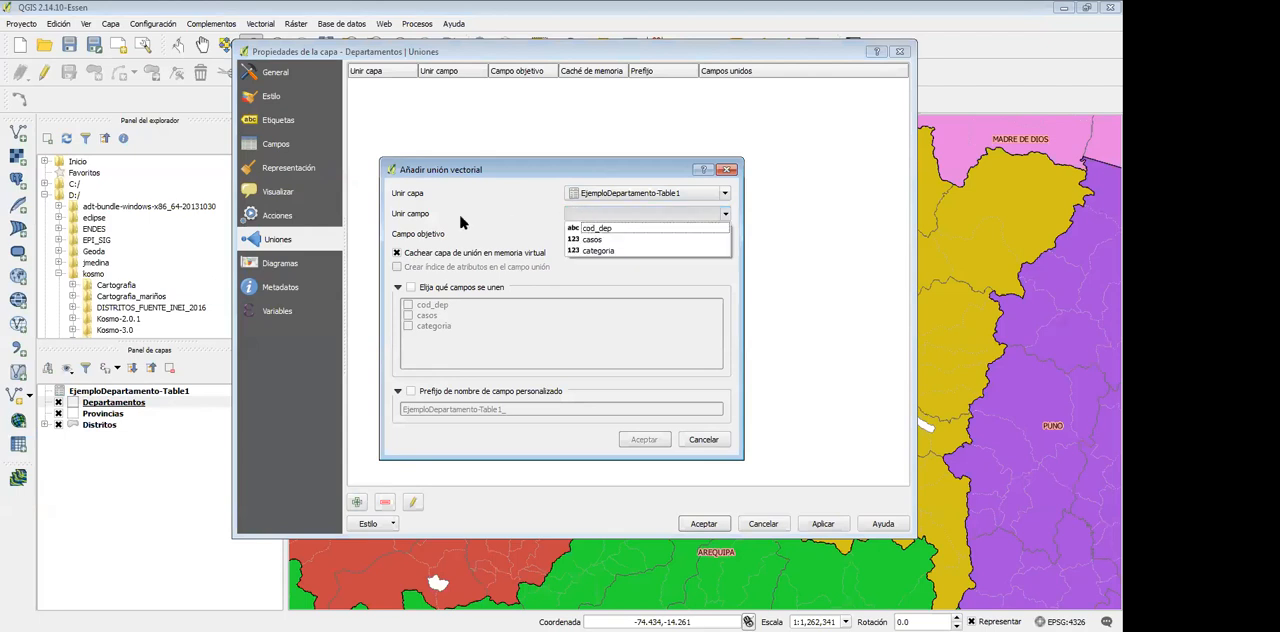
{"action": "left_click", "coordinate": [592, 231]}
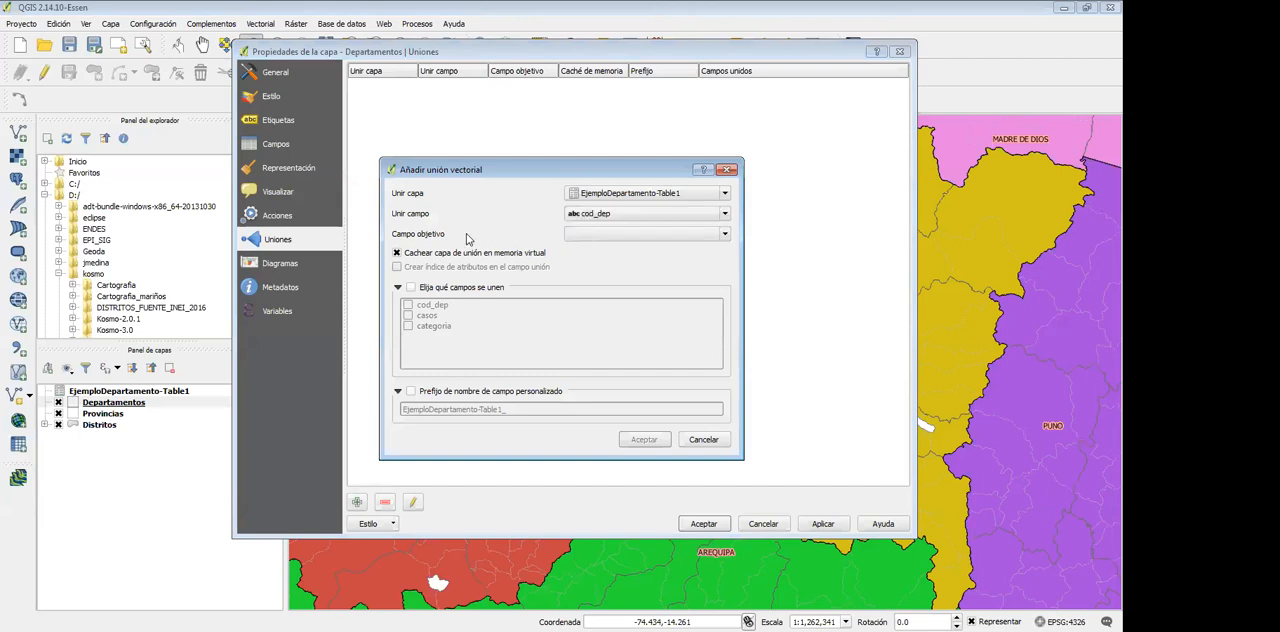
{"action": "left_click", "coordinate": [622, 236]}
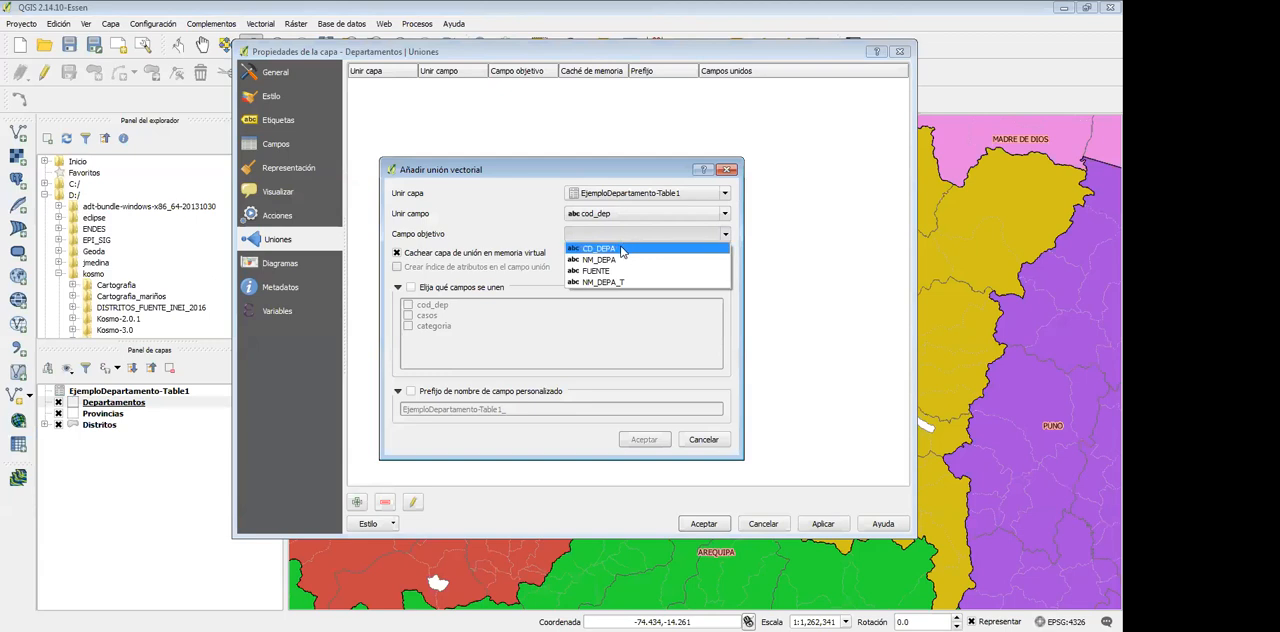
{"action": "left_click", "coordinate": [621, 250]}
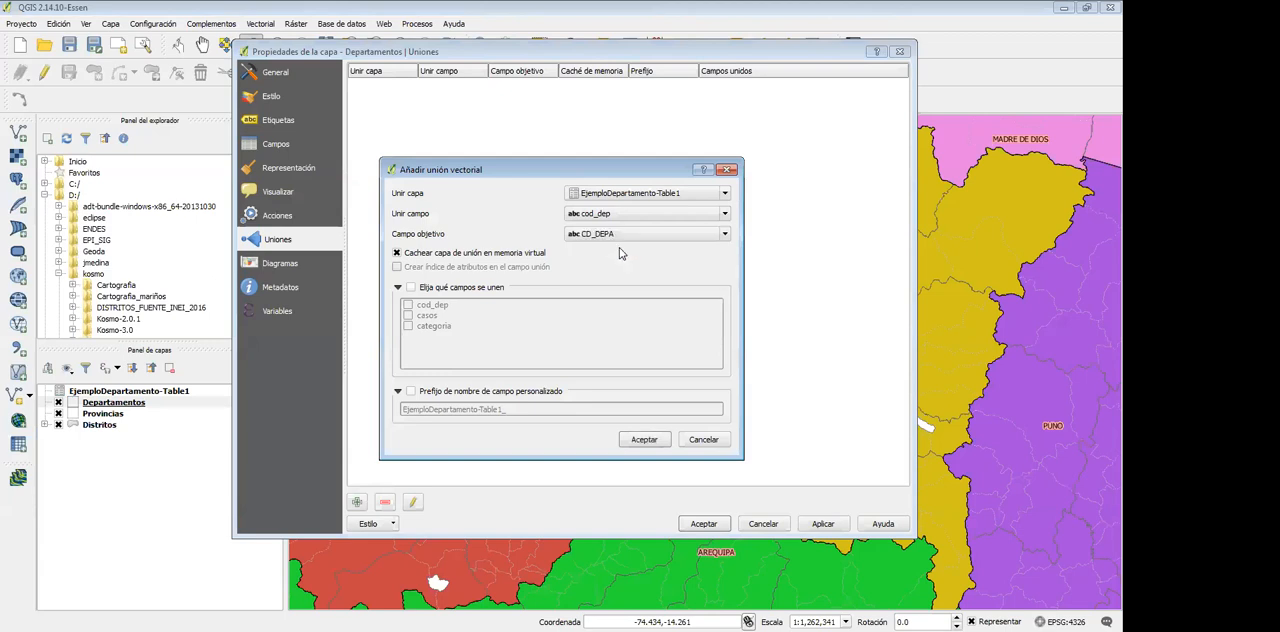
Review the available join and target fields, keeping cod_dep and CD_DEPA as the matching pair
{"action": "left_click", "coordinate": [632, 214]}
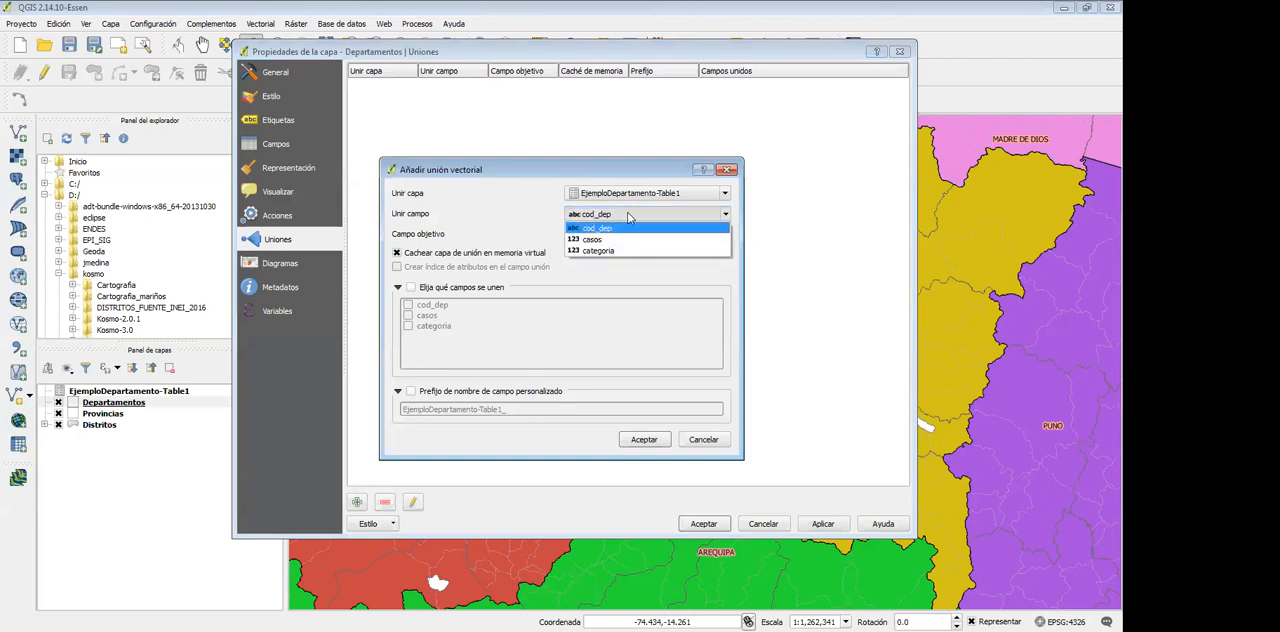
{"action": "left_click", "coordinate": [629, 215]}
{"action": "left_click", "coordinate": [629, 215]}
{"action": "left_click", "coordinate": [629, 215]}
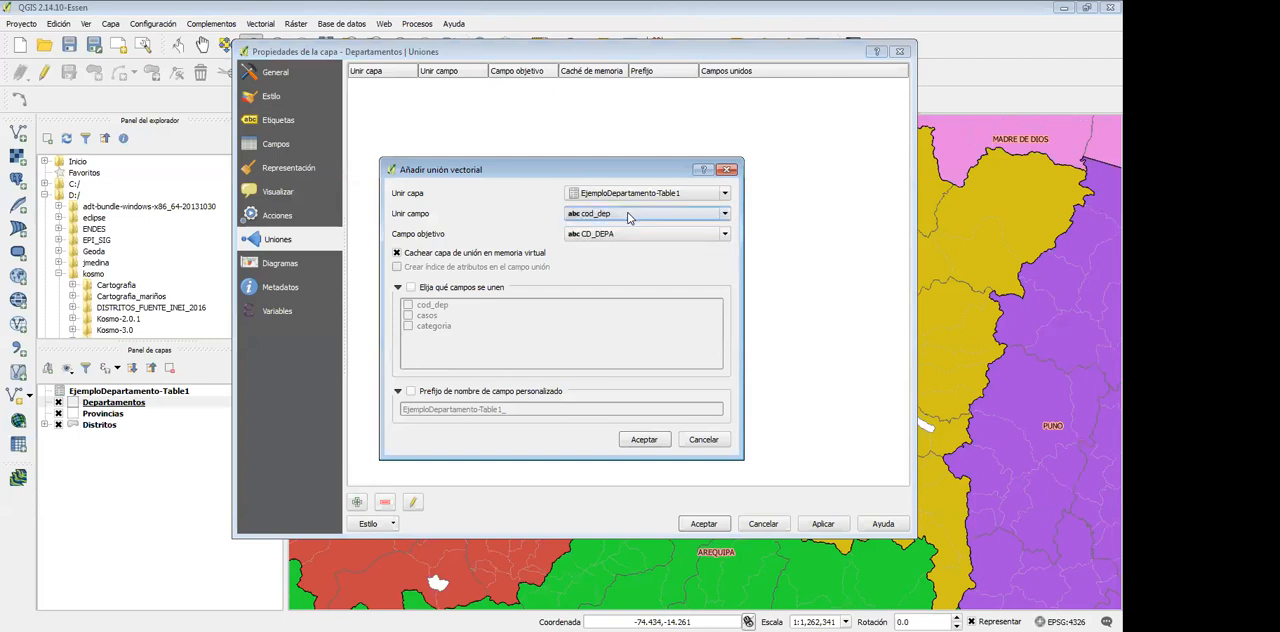
{"action": "left_click", "coordinate": [618, 235]}
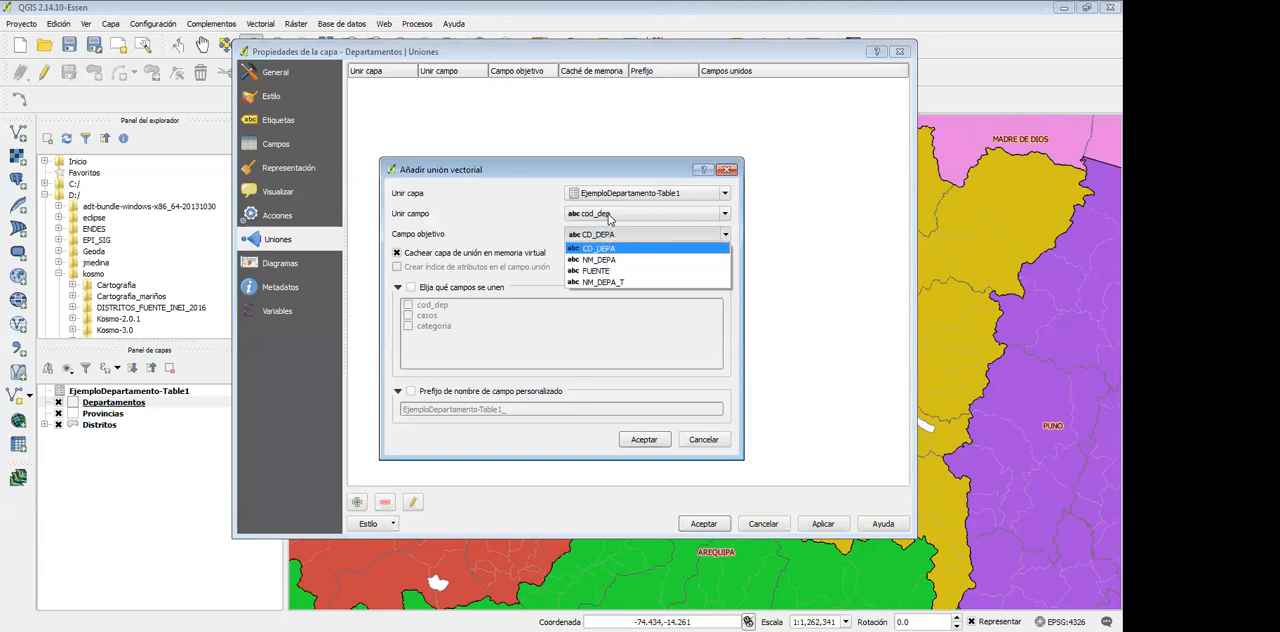
{"action": "left_click", "coordinate": [612, 245]}
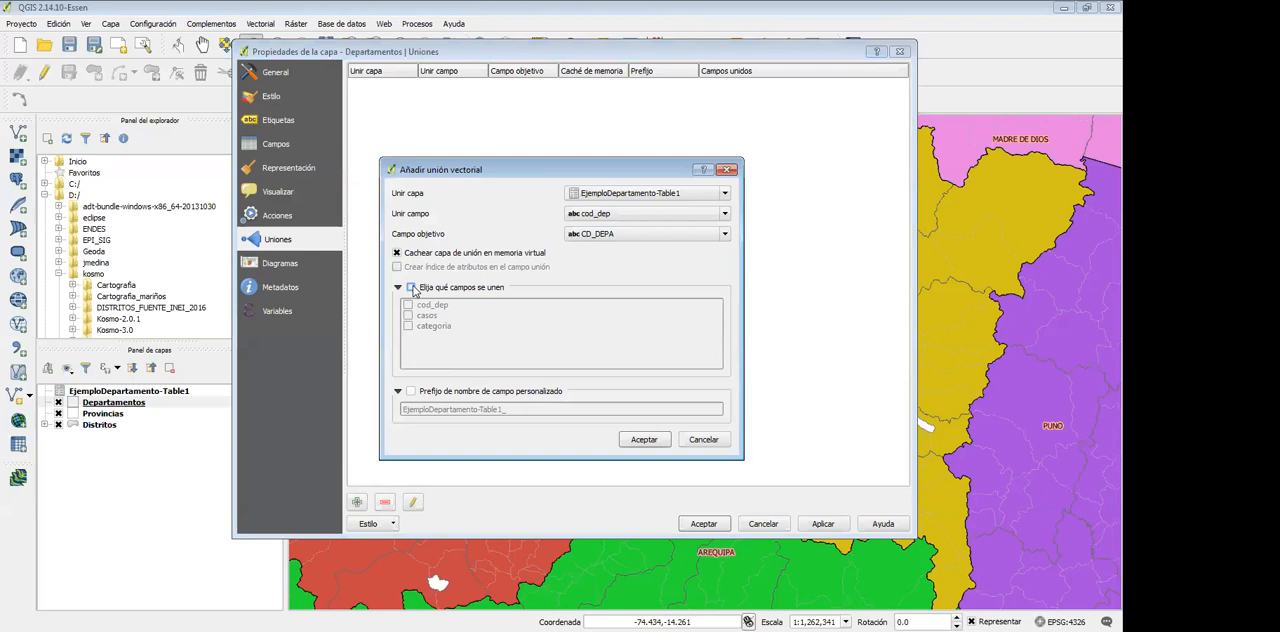
Restrict the joined fields to casos and categoria, leaving out cod_dep
{"action": "left_click", "coordinate": [411, 288]}
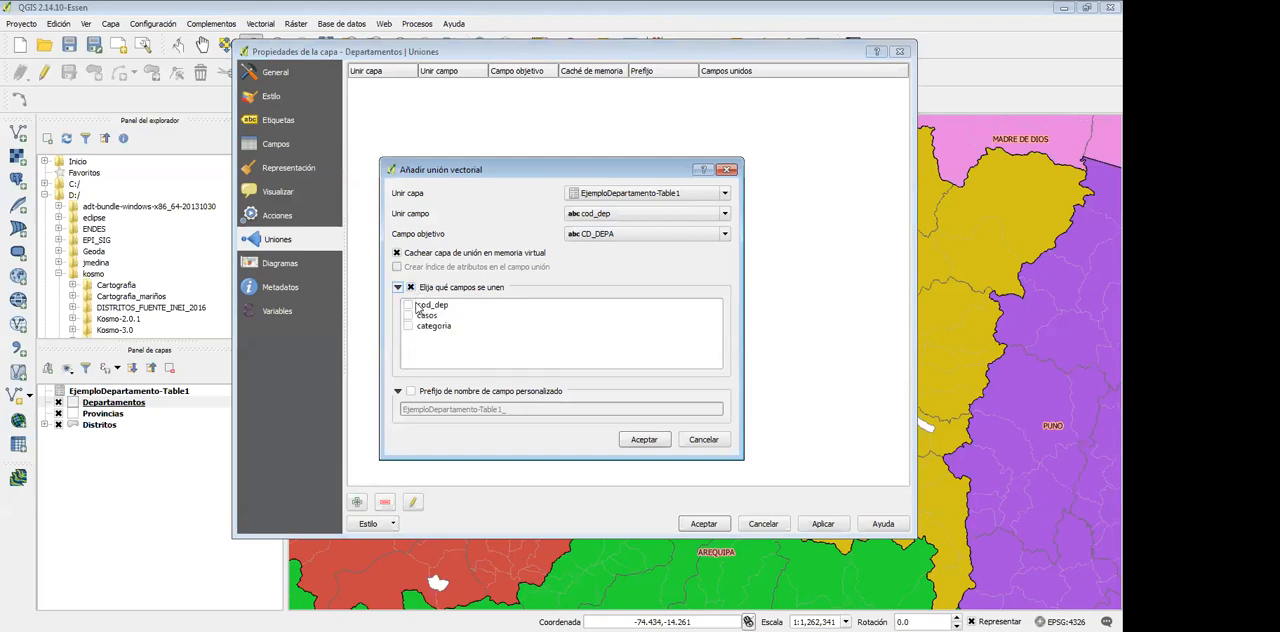
{"action": "left_click", "coordinate": [411, 288]}
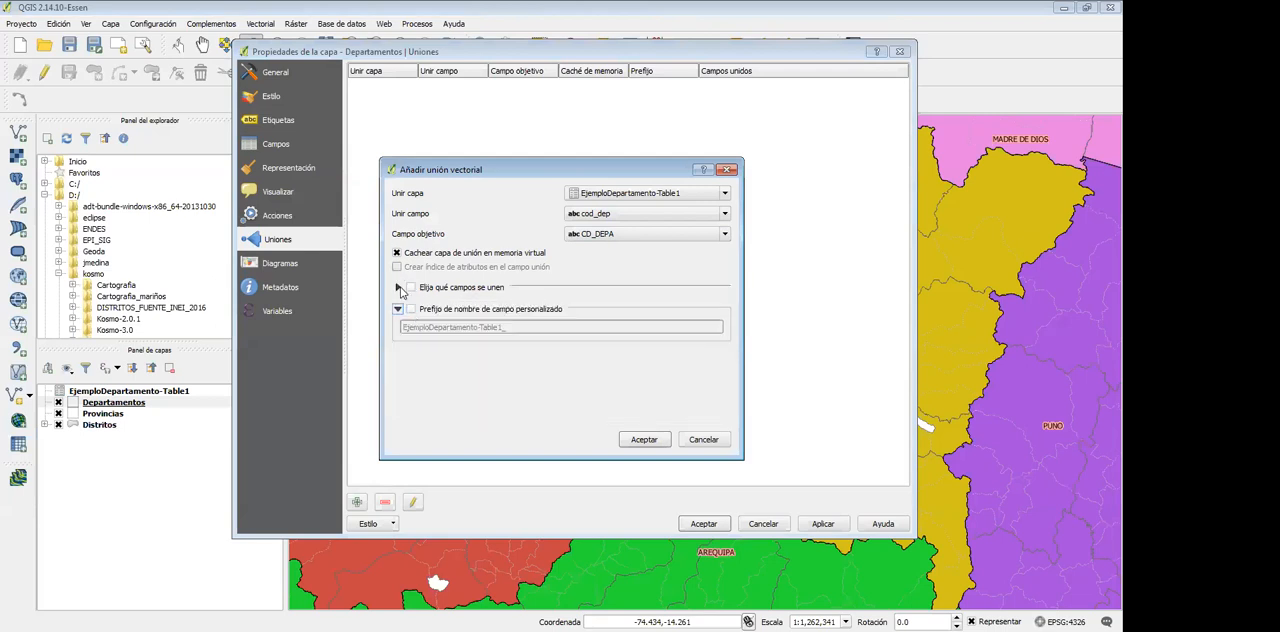
{"action": "left_click", "coordinate": [398, 287]}
{"action": "left_click", "coordinate": [411, 288]}
{"action": "left_click", "coordinate": [408, 315]}
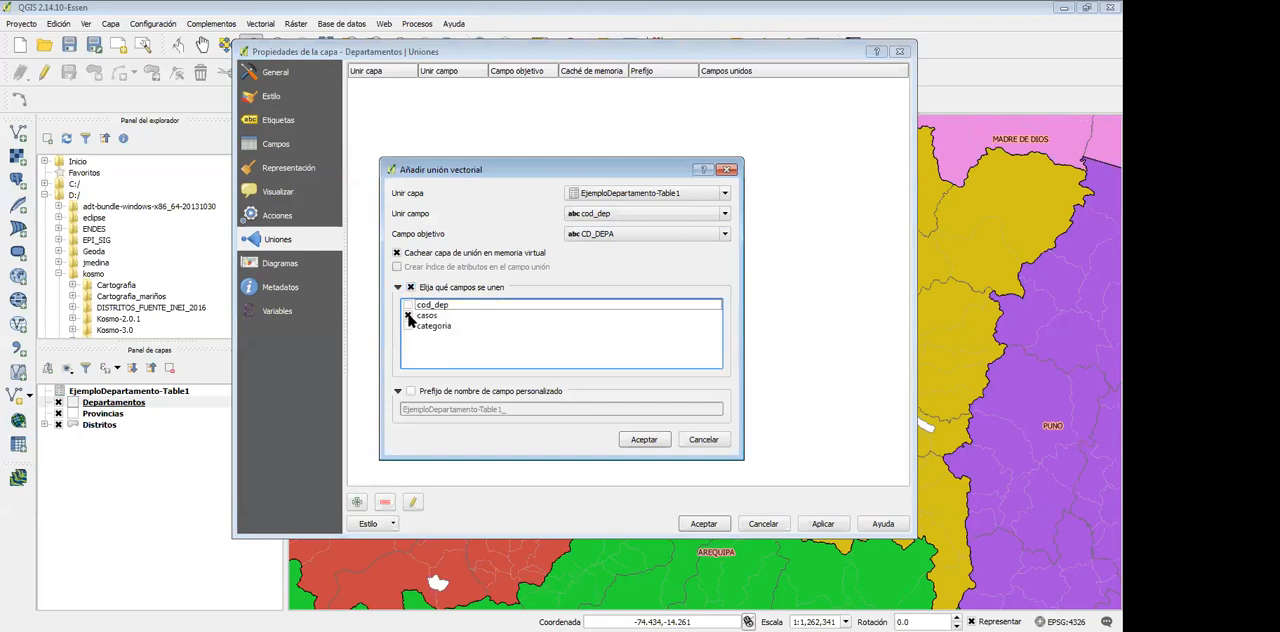
{"action": "left_click", "coordinate": [408, 326]}
Leave the custom field name prefix disabled and accept the vector join
{"action": "left_click", "coordinate": [410, 391]}
{"action": "mouse_move", "coordinate": [403, 410]}
{"action": "left_mouse_down"}
{"action": "mouse_move", "coordinate": [500, 410]}
{"action": "mouse_move", "coordinate": [432, 408]}
{"action": "mouse_move", "coordinate": [410, 393]}
{"action": "left_mouse_up"}
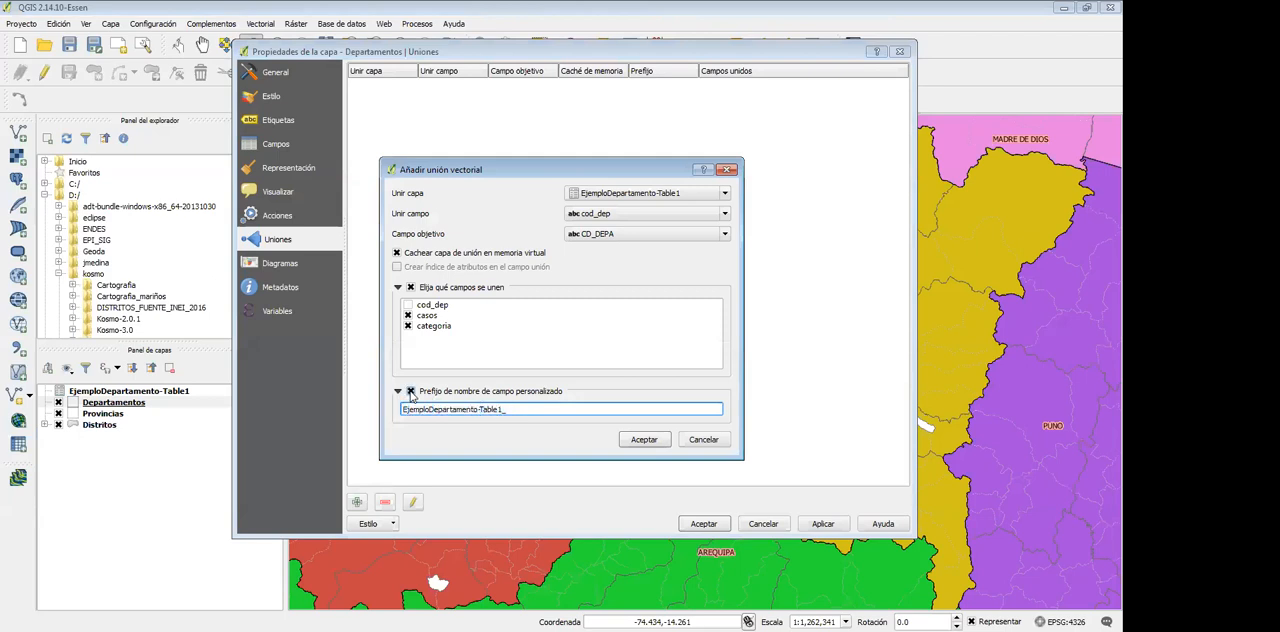
{"action": "left_click", "coordinate": [410, 393]}
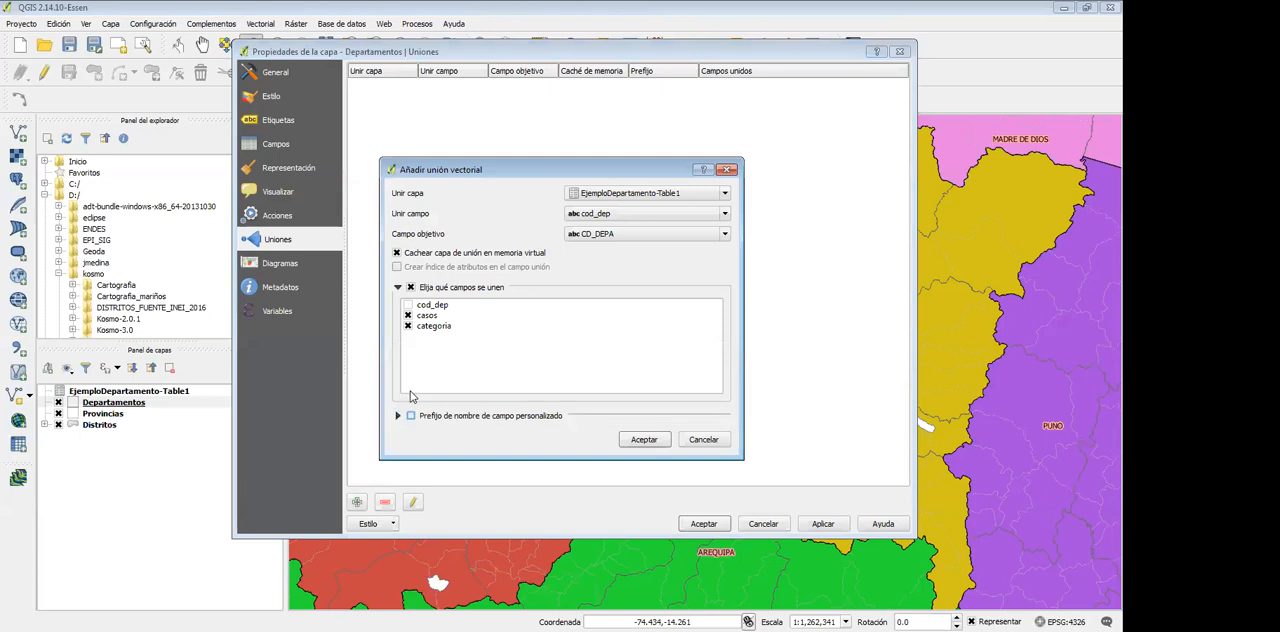
{"action": "left_click", "coordinate": [398, 416]}
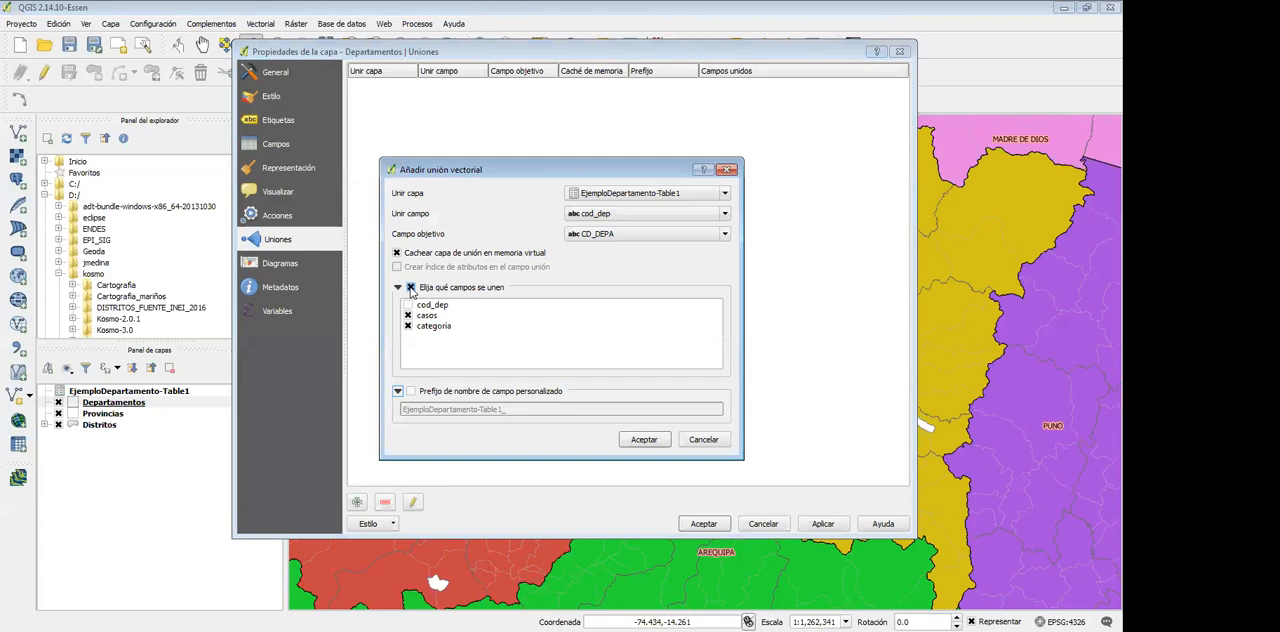
{"action": "left_click", "coordinate": [641, 442]}
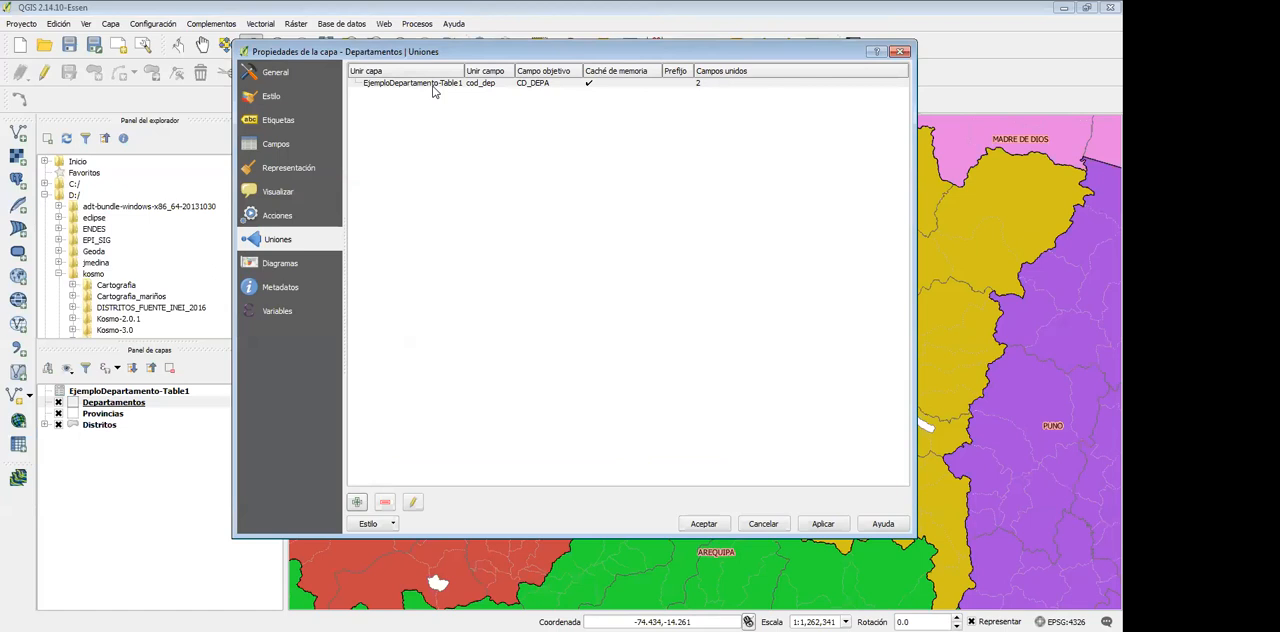
Change the Departamentos style to Graduado using the EjemploDepartamento-Table1_casos column
{"action": "left_click", "coordinate": [276, 98]}
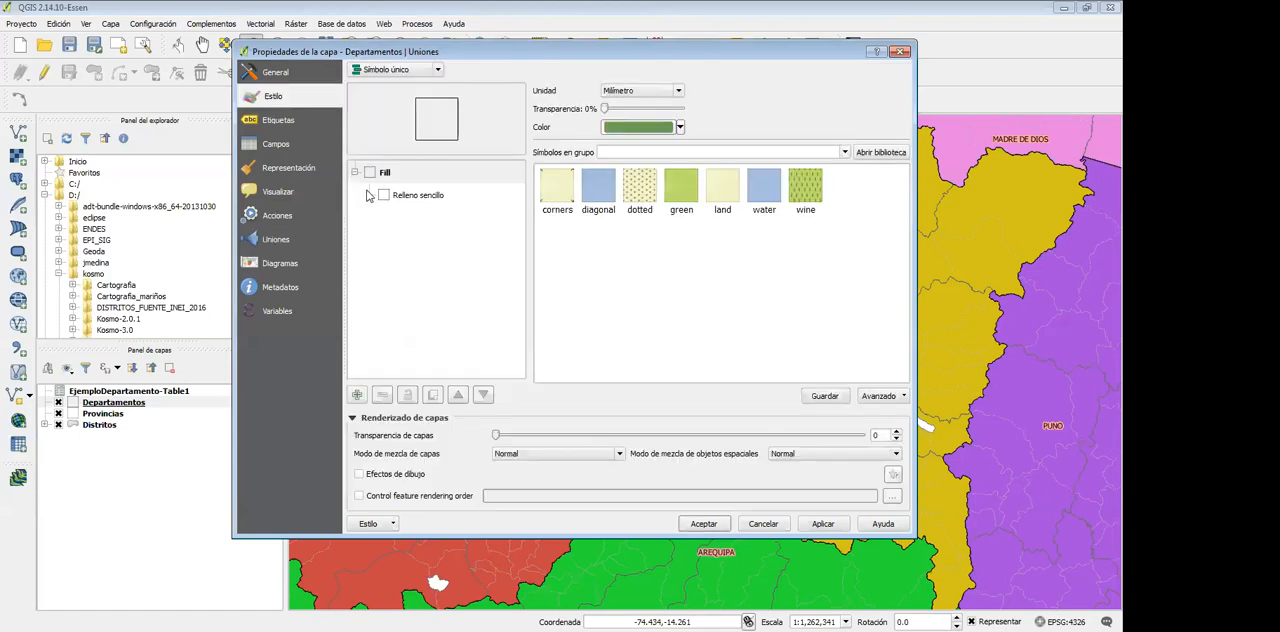
{"action": "left_click", "coordinate": [412, 70]}
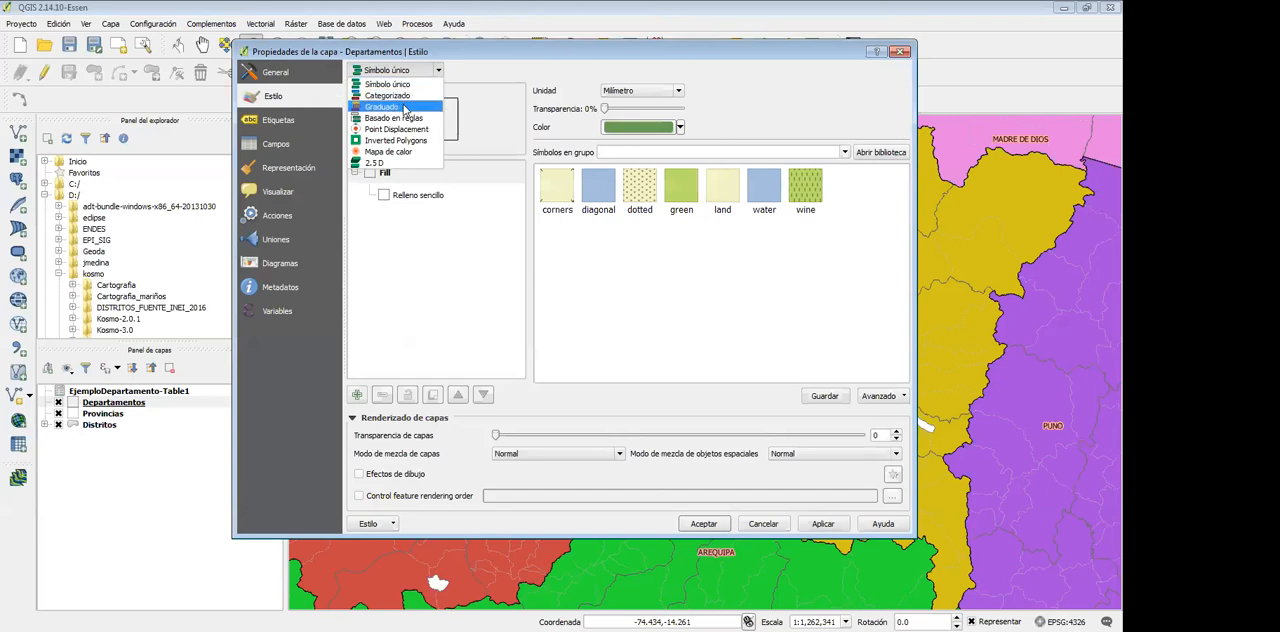
{"action": "left_click", "coordinate": [400, 107]}
{"action": "left_click", "coordinate": [716, 92]}
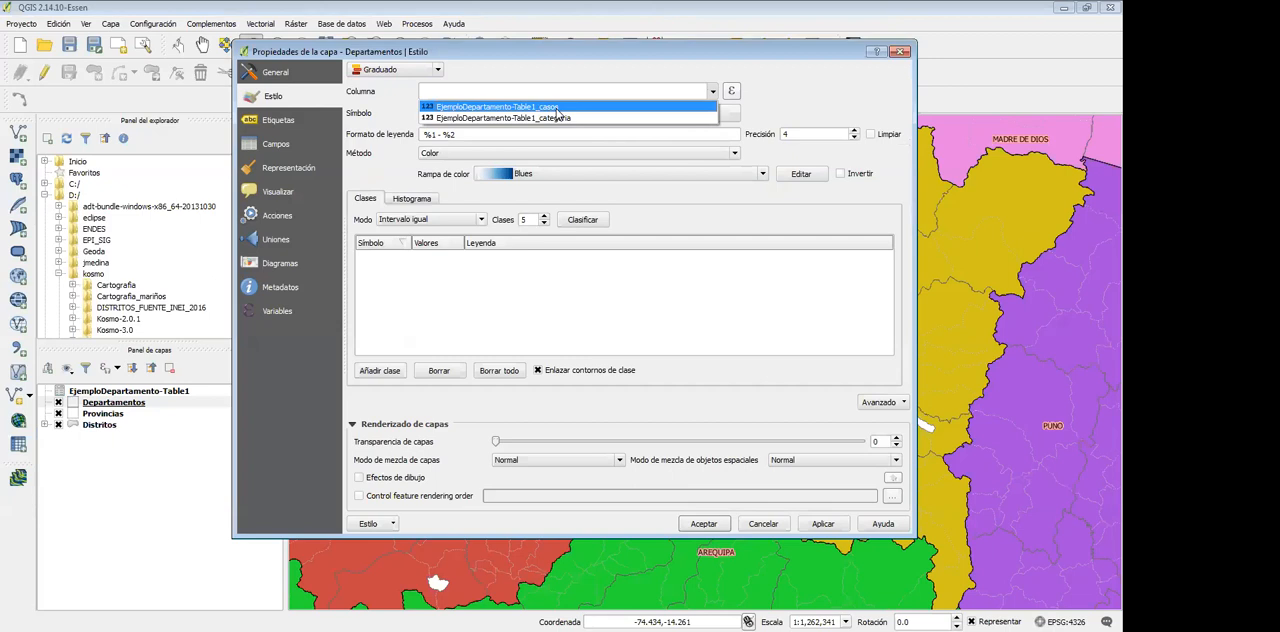
{"action": "left_click", "coordinate": [510, 106]}
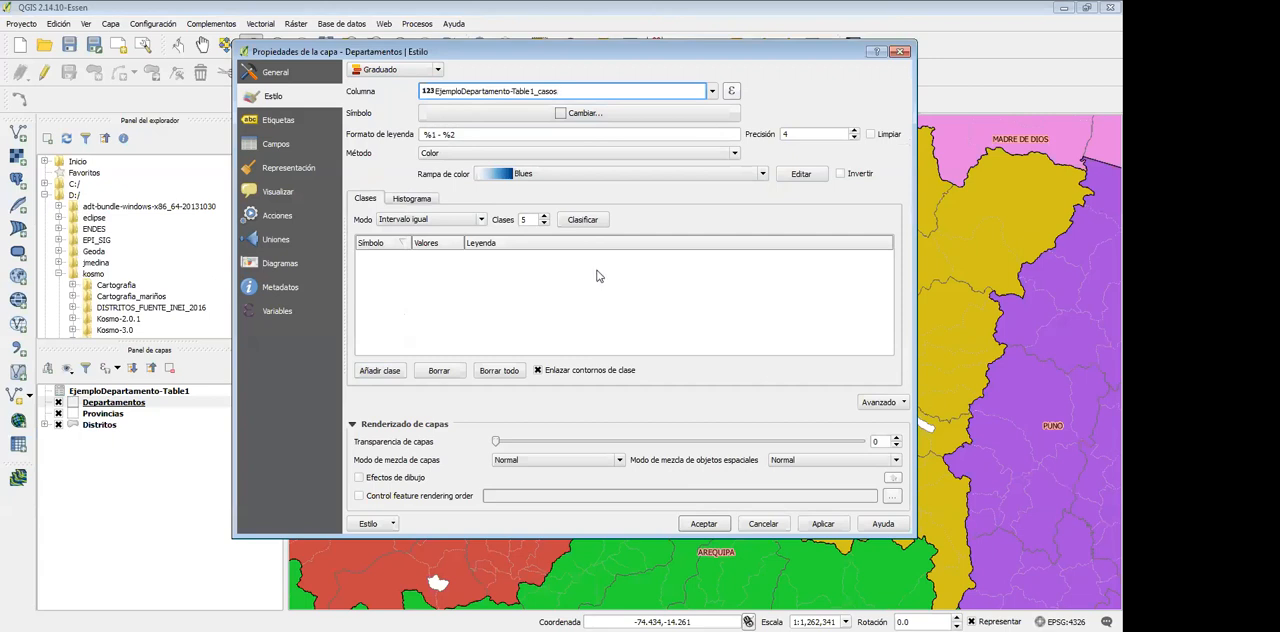
Check the classification modes and load the casos values into the histogram to examine their distribution
{"action": "left_click", "coordinate": [416, 223]}
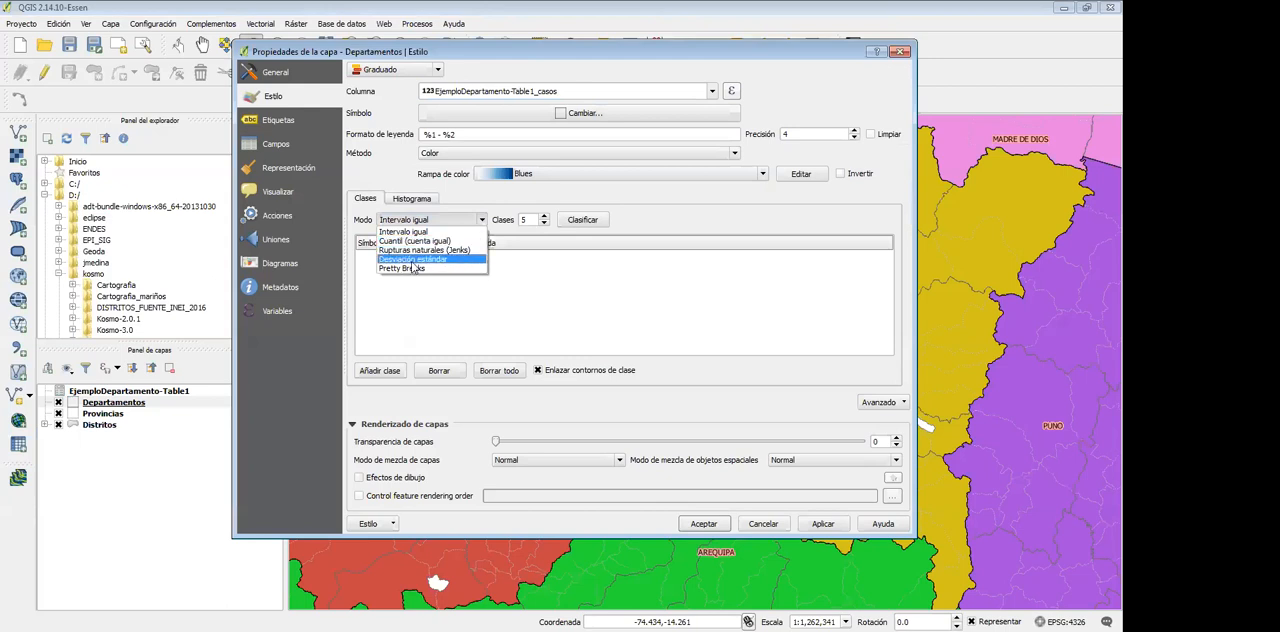
{"action": "left_click", "coordinate": [417, 200]}
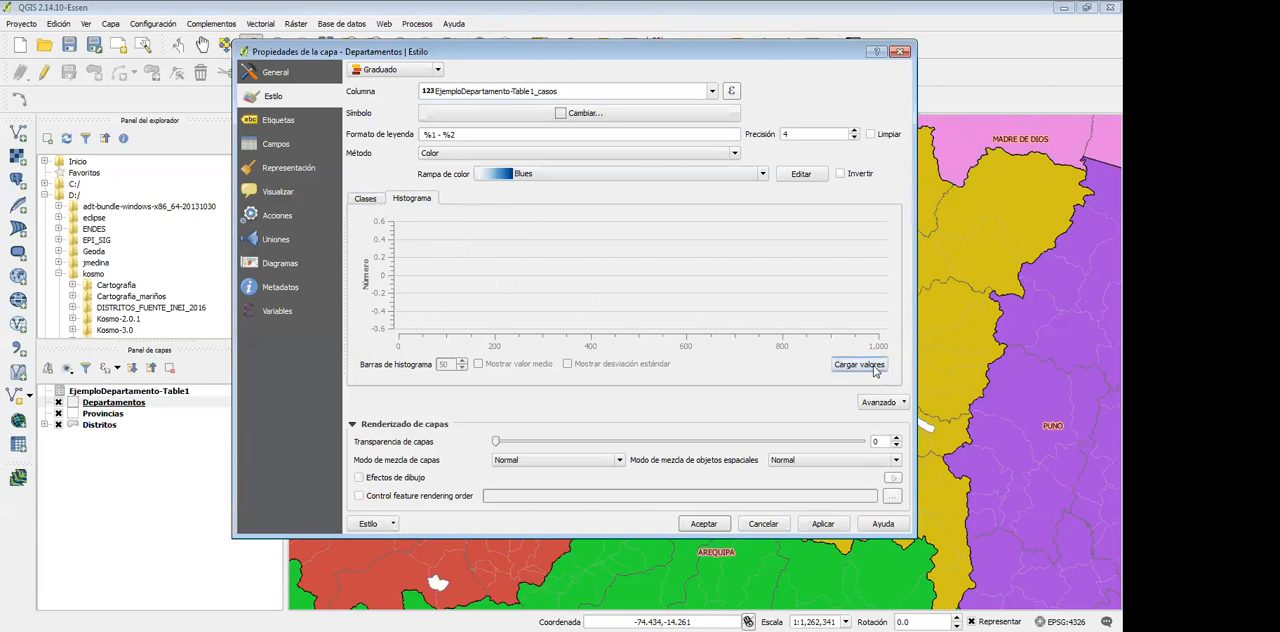
{"action": "left_click", "coordinate": [366, 199]}
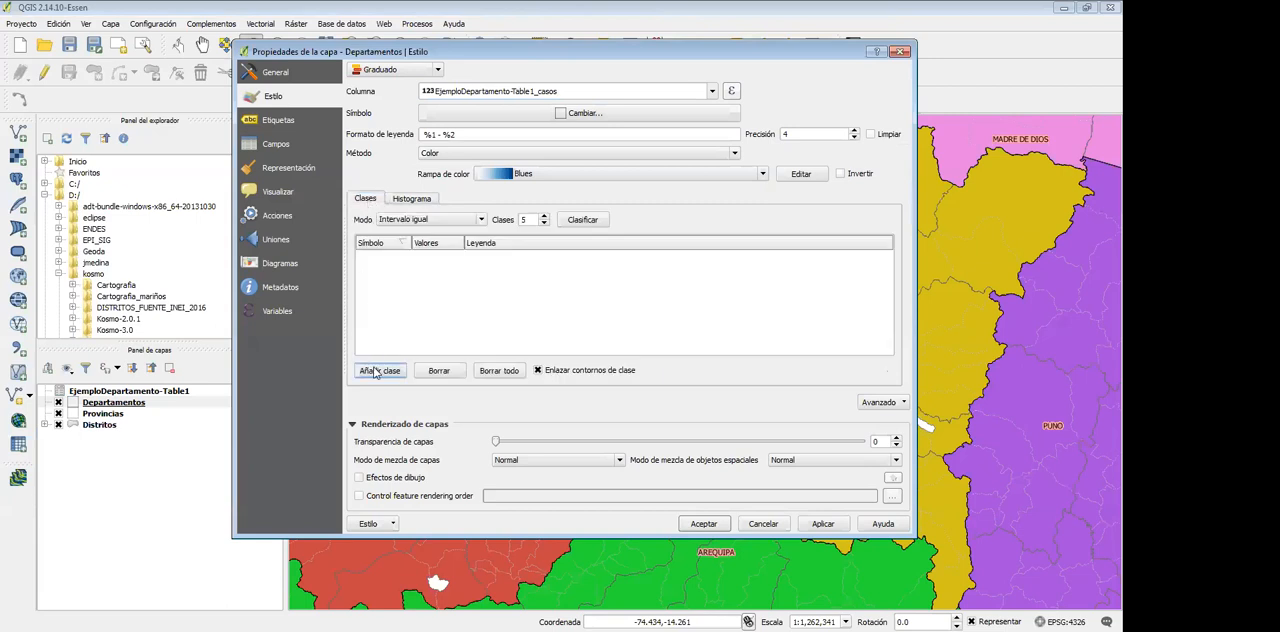
{"action": "left_click", "coordinate": [412, 199]}
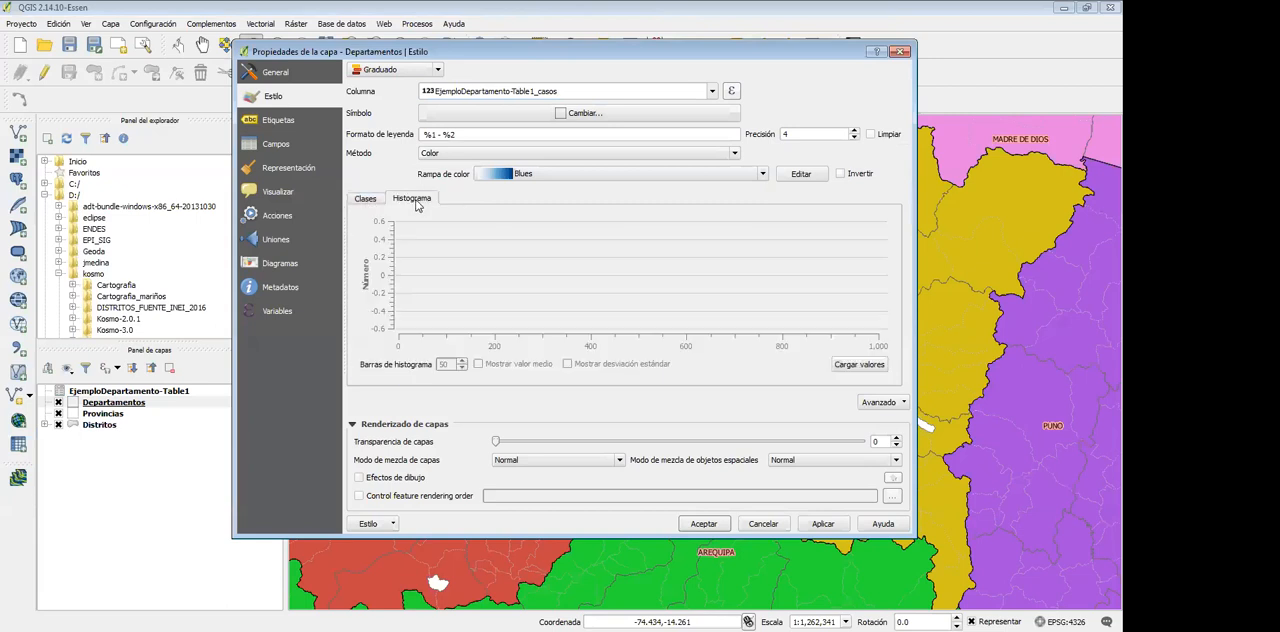
{"action": "left_click", "coordinate": [842, 368]}
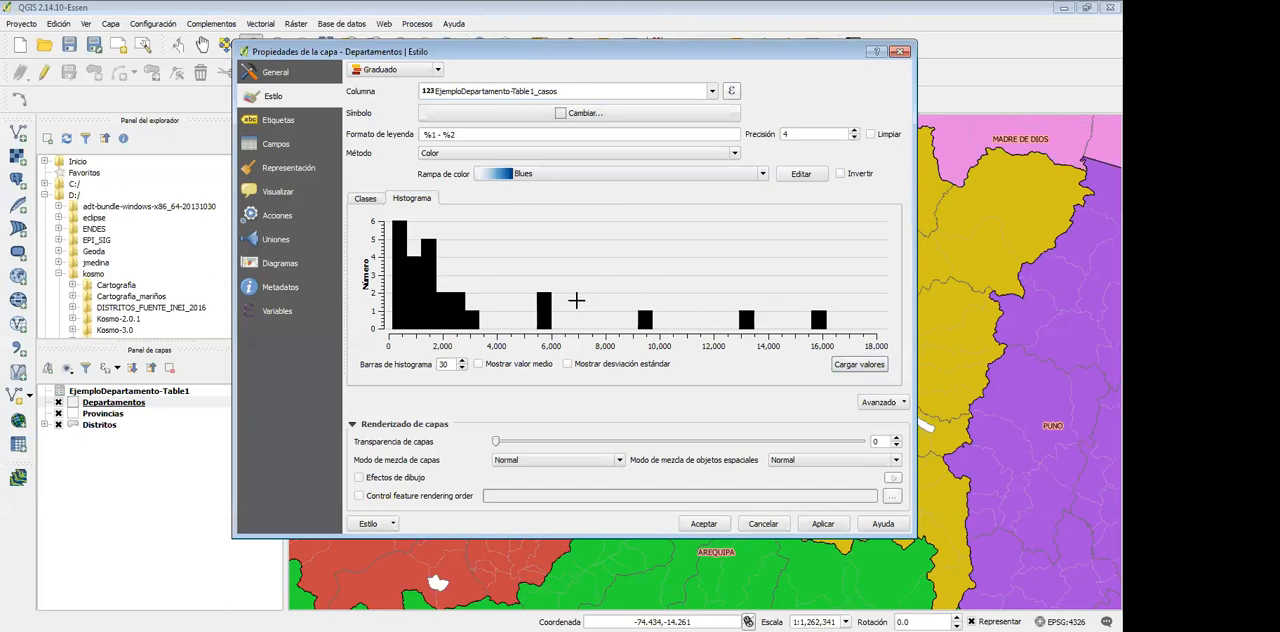
{"action": "left_click", "coordinate": [365, 202]}
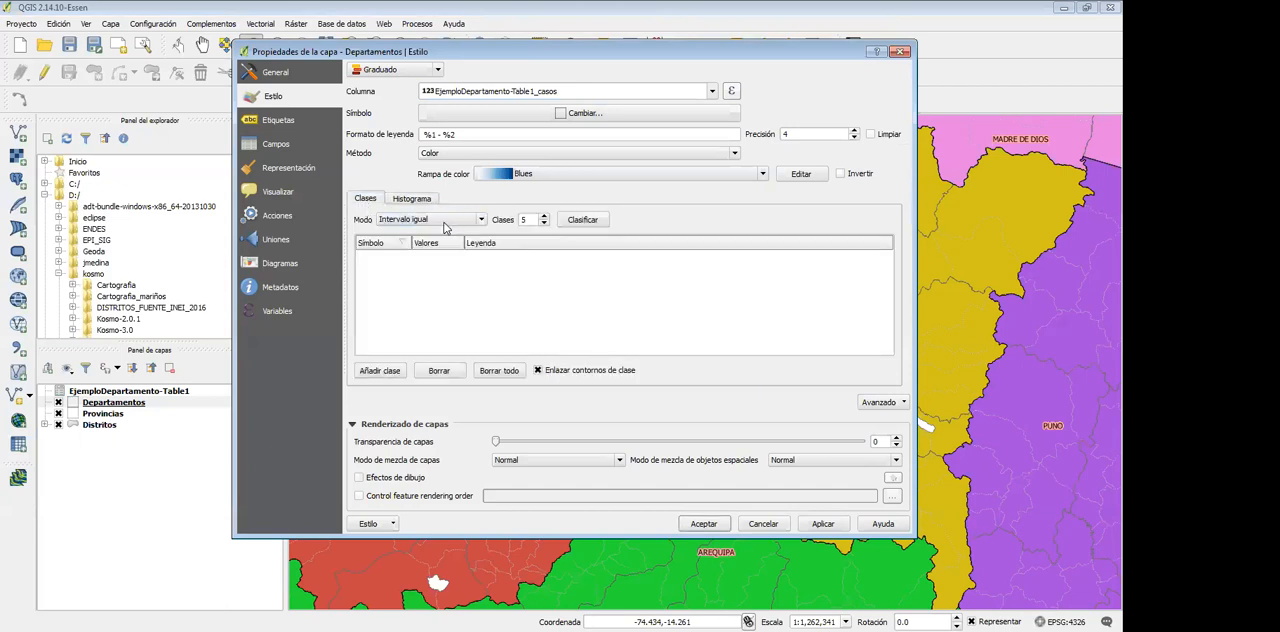
Try quantile classification of the casos column and settle on five equal-interval classes
{"action": "left_click", "coordinate": [391, 372]}
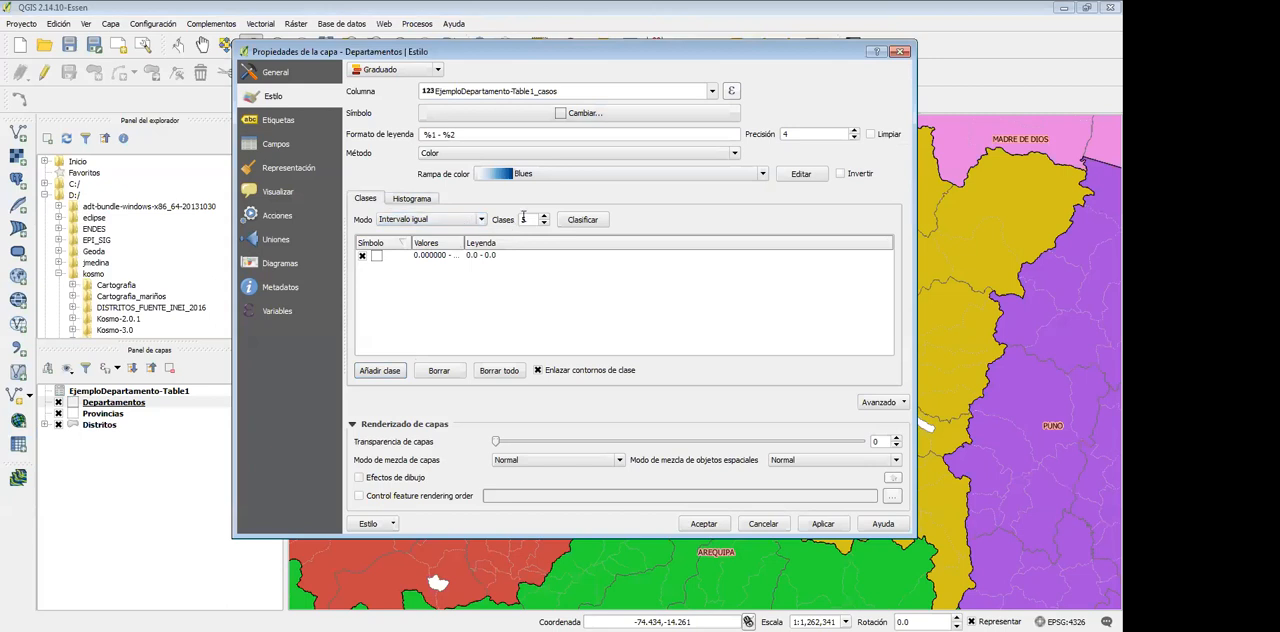
{"action": "left_click", "coordinate": [436, 219]}
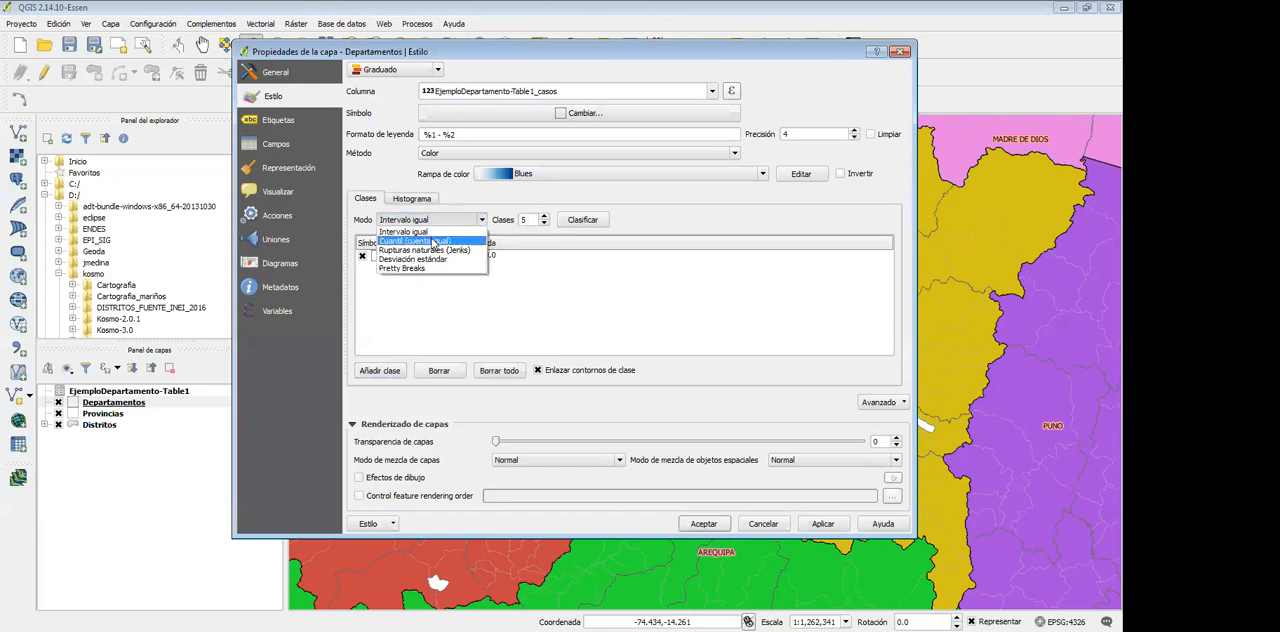
{"action": "left_click", "coordinate": [434, 243]}
{"action": "left_click", "coordinate": [430, 219]}
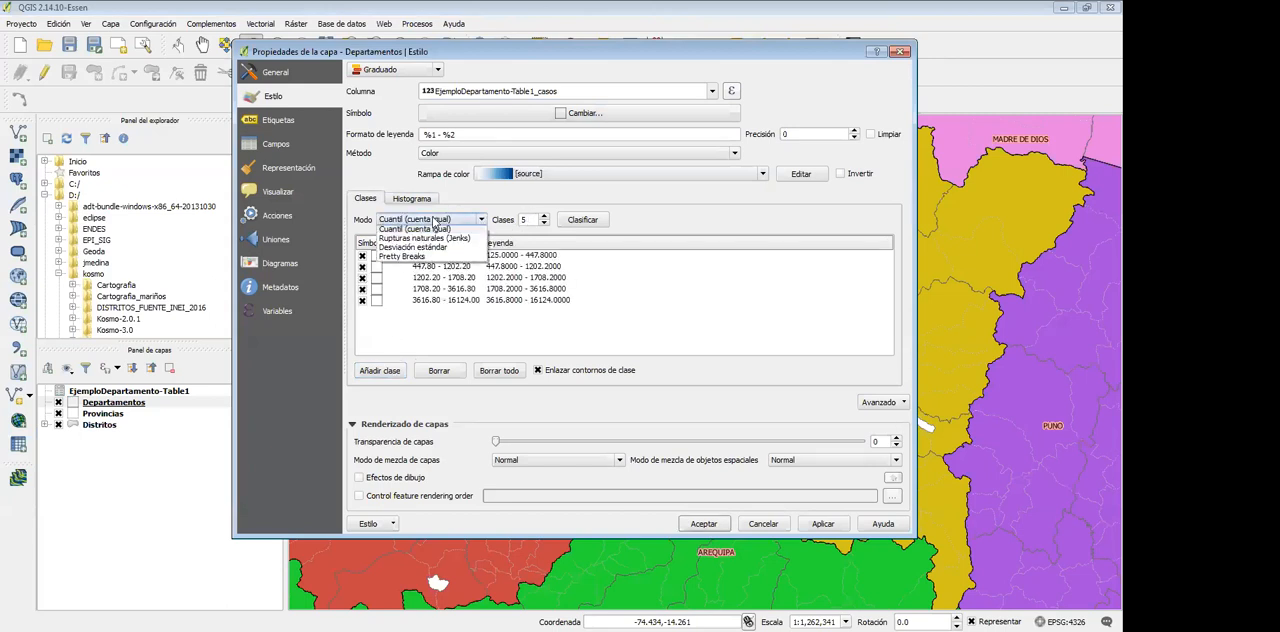
{"action": "left_click", "coordinate": [432, 232]}
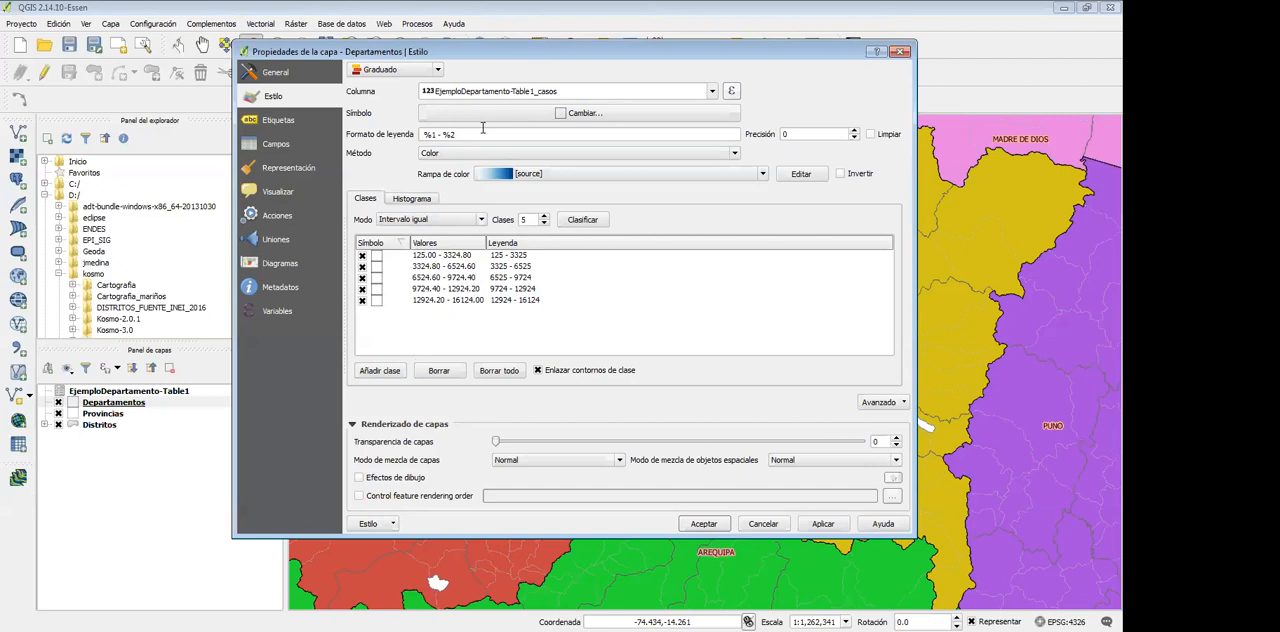
Open the lower and upper limits of the second class and close them without changing any value
{"action": "left_click", "coordinate": [575, 96]}
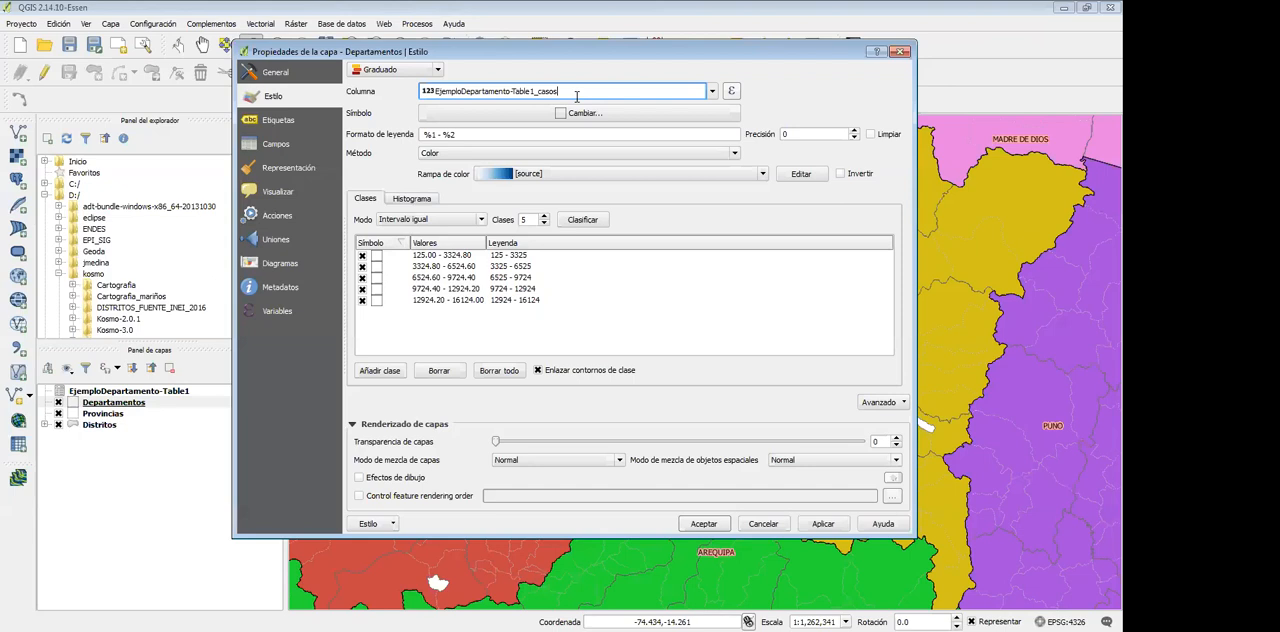
{"action": "left_click", "coordinate": [418, 256]}
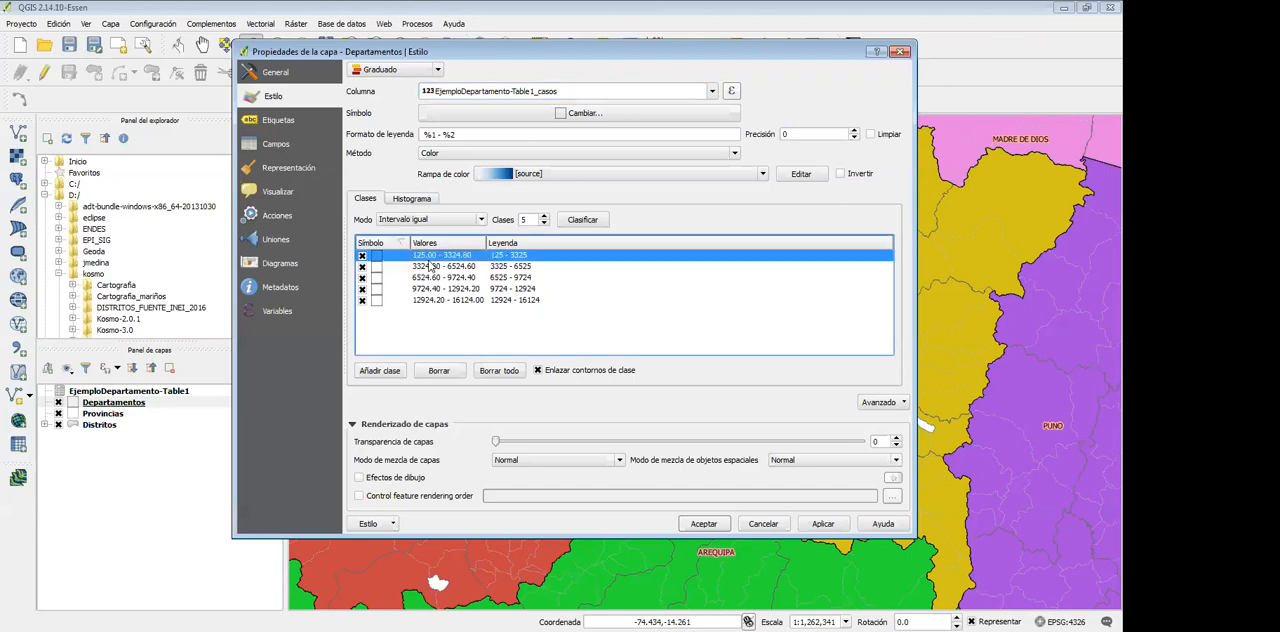
{"action": "double_click", "coordinate": [440, 268]}
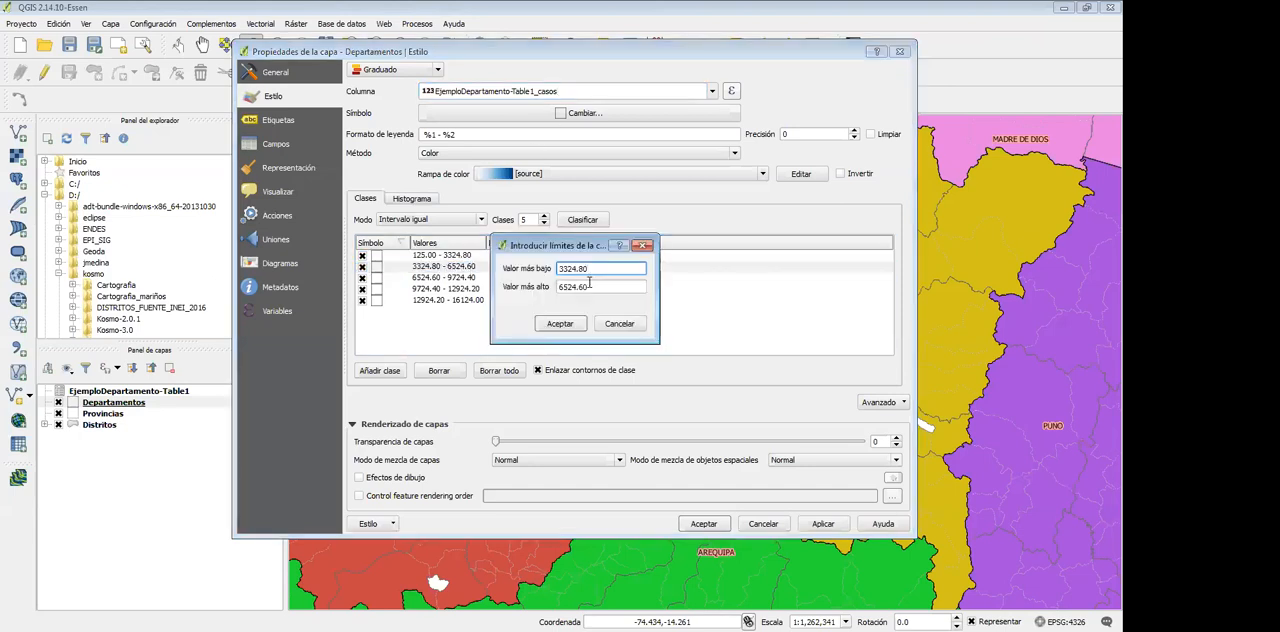
{"action": "left_click", "coordinate": [615, 325]}
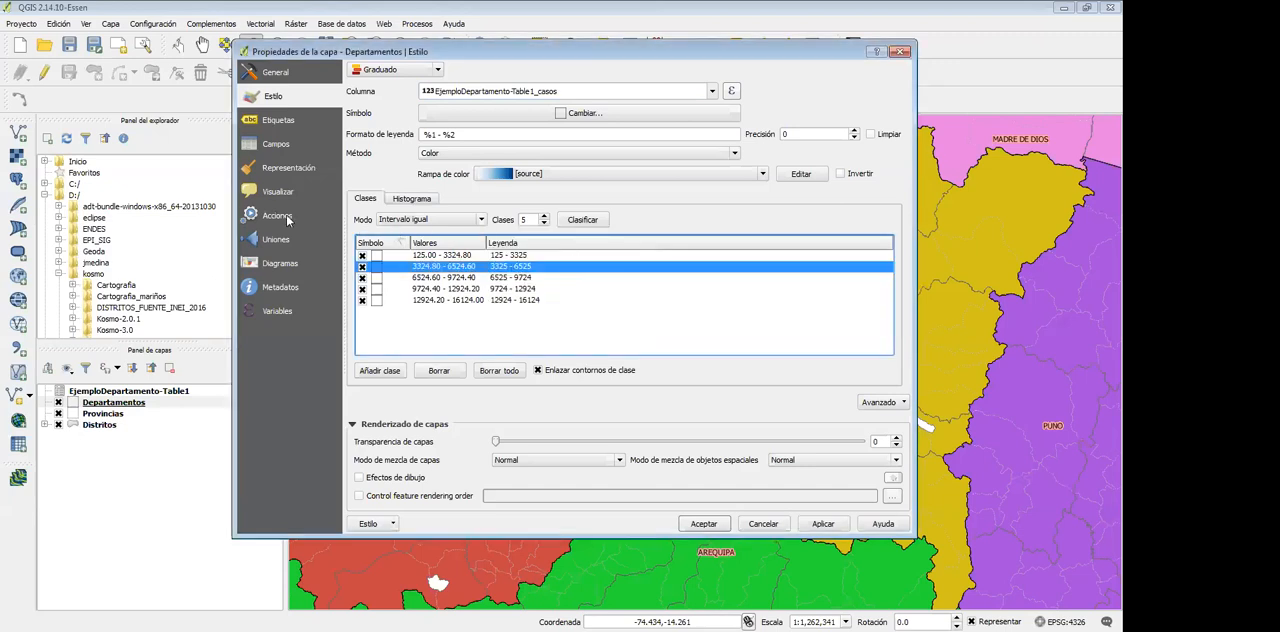
Switch the classification mode to Cuantil (cuenta igual) and reduce the number of classes to 3
{"action": "left_click", "coordinate": [474, 222]}
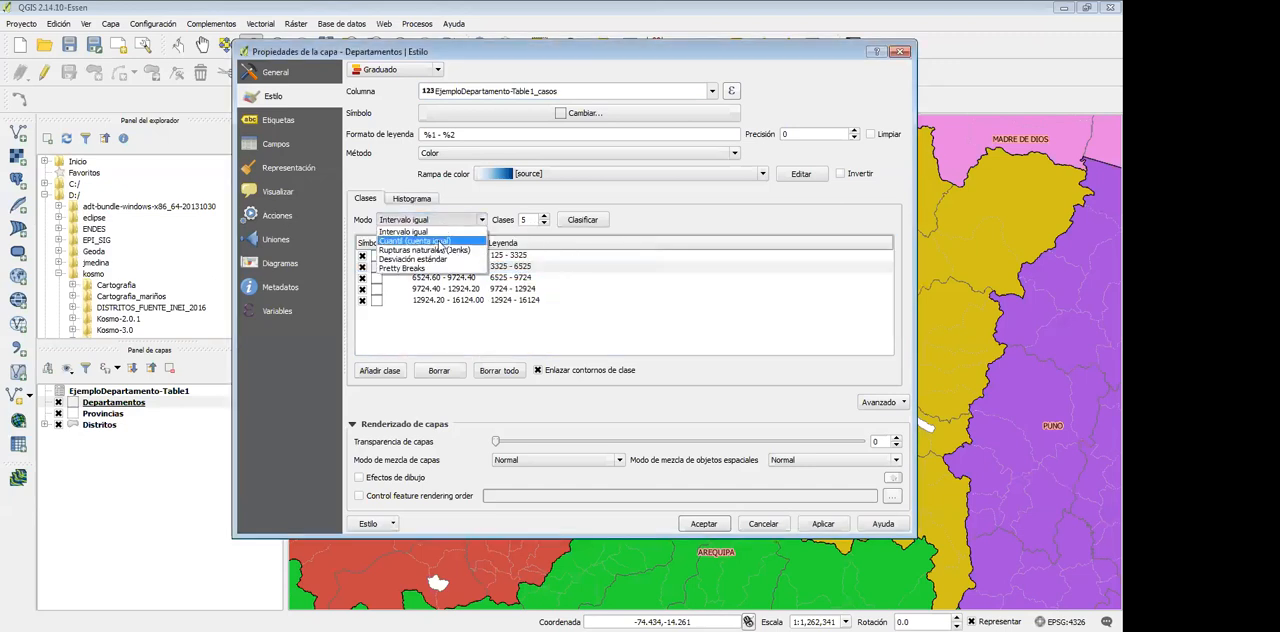
{"action": "left_click", "coordinate": [440, 233]}
{"action": "left_click", "coordinate": [545, 224]}
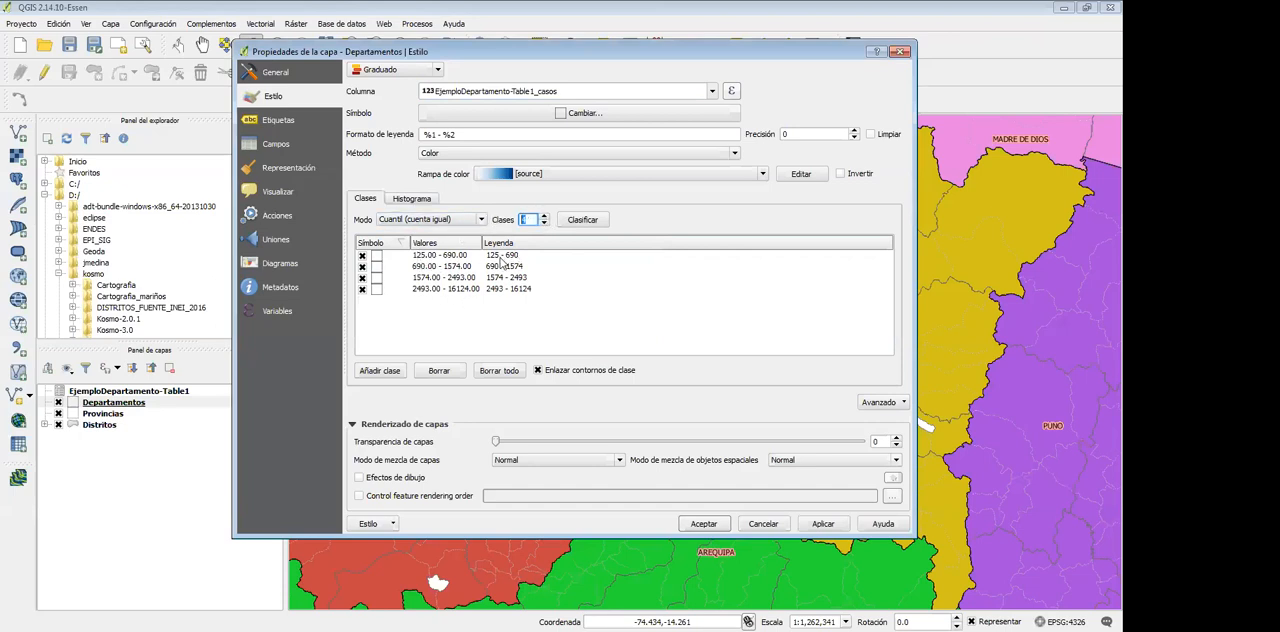
{"action": "left_click", "coordinate": [545, 224]}
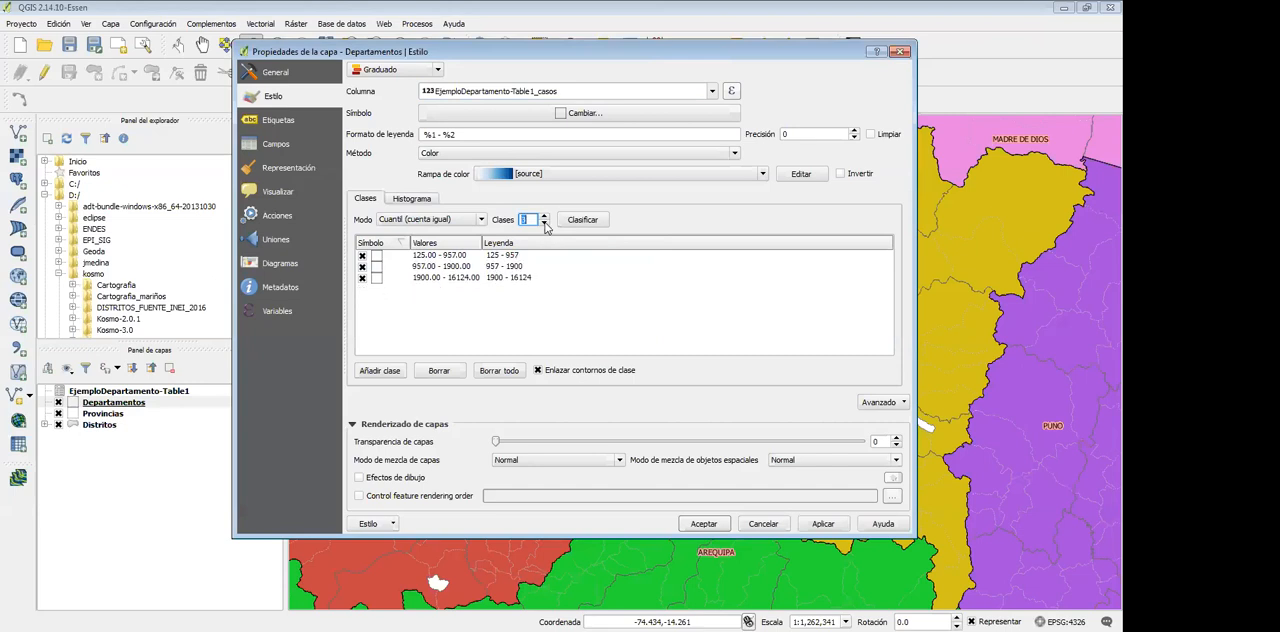
Try other quantile class counts for the casos column, going up to 8 classes
{"action": "left_click", "coordinate": [545, 224]}
{"action": "left_click", "coordinate": [543, 217]}
{"action": "left_click", "coordinate": [543, 217]}
{"action": "left_click", "coordinate": [543, 217]}
{"action": "left_click", "coordinate": [543, 217]}
{"action": "left_click", "coordinate": [543, 217]}
{"action": "left_click", "coordinate": [543, 217]}
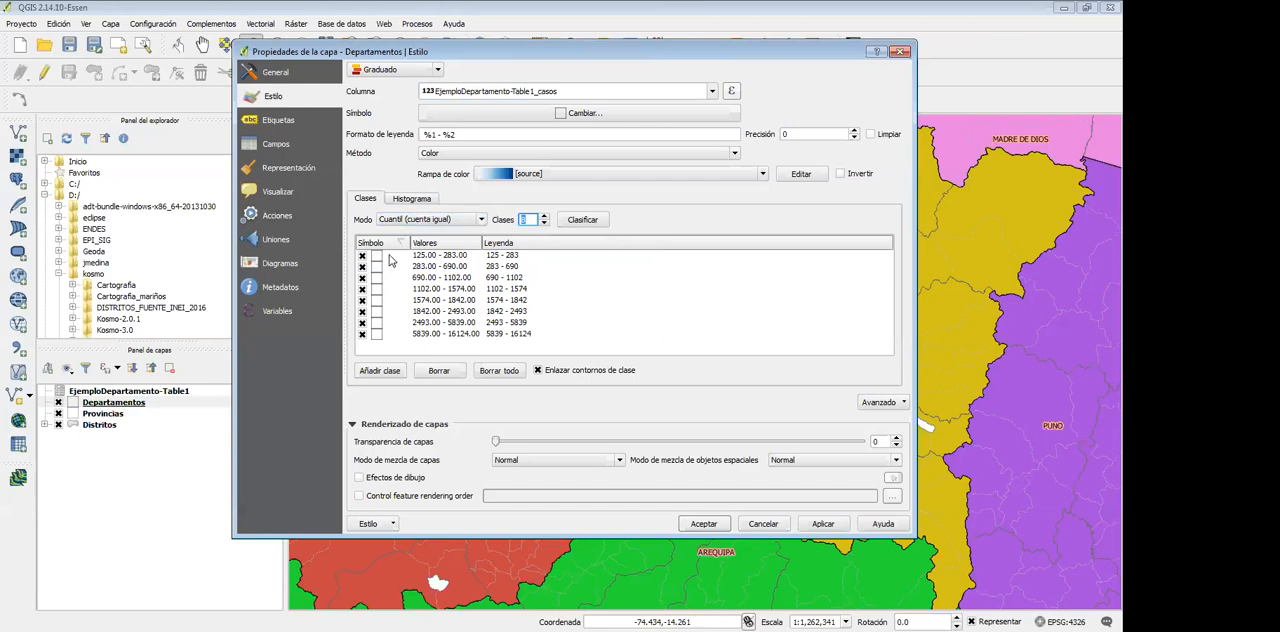
Bring the number of quantile classes down to 3 and classify the casos column
{"action": "left_click", "coordinate": [524, 217]}
{"action": "left_click", "coordinate": [542, 224]}
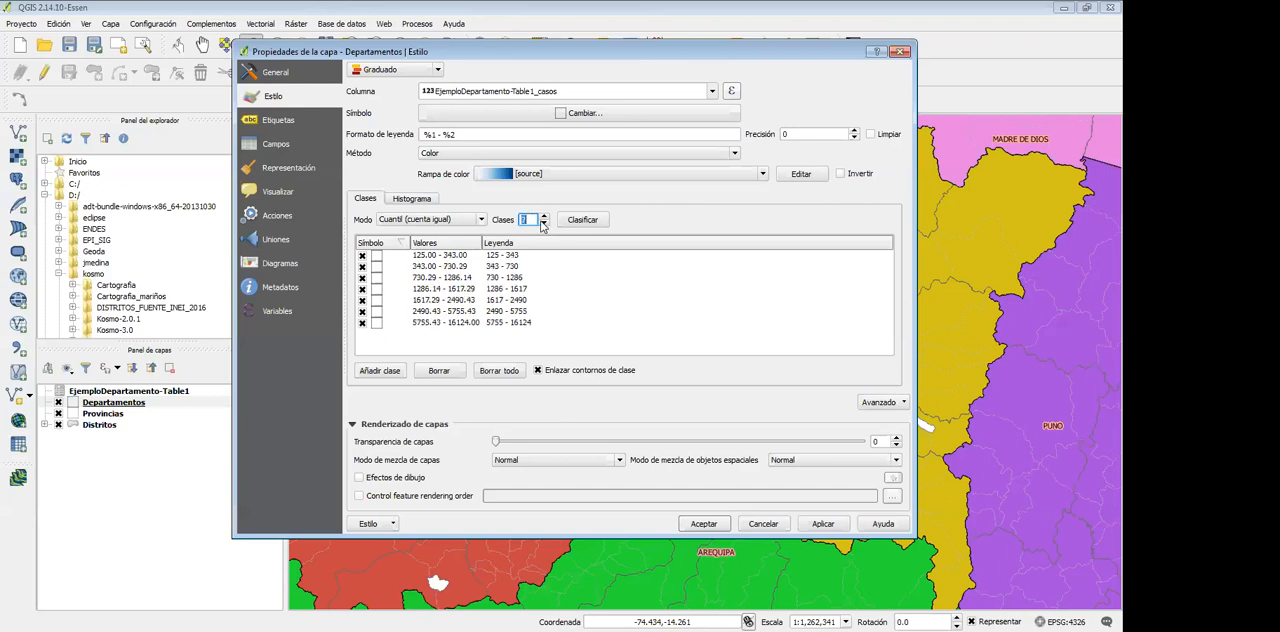
{"action": "left_click", "coordinate": [542, 224]}
{"action": "left_click", "coordinate": [542, 224]}
{"action": "left_click", "coordinate": [542, 224]}
{"action": "left_click", "coordinate": [542, 224]}
{"action": "left_click", "coordinate": [580, 222]}
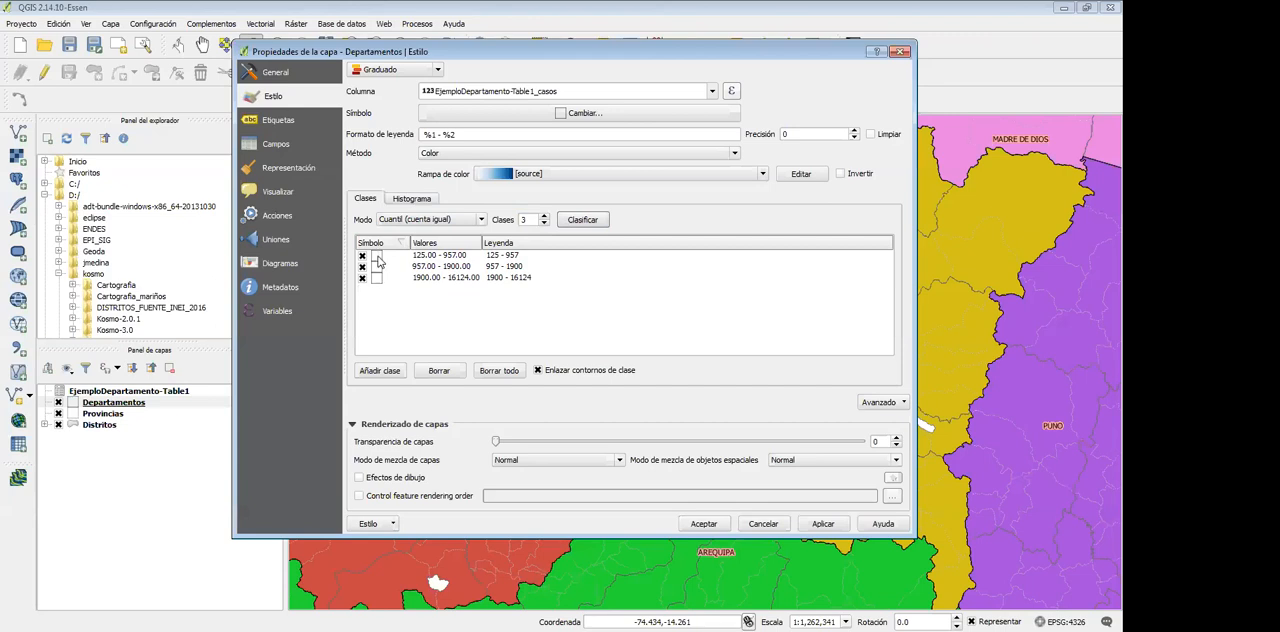
Browse the colour ramps and choose BuGn for the graduated classes
{"action": "left_click", "coordinate": [553, 174]}
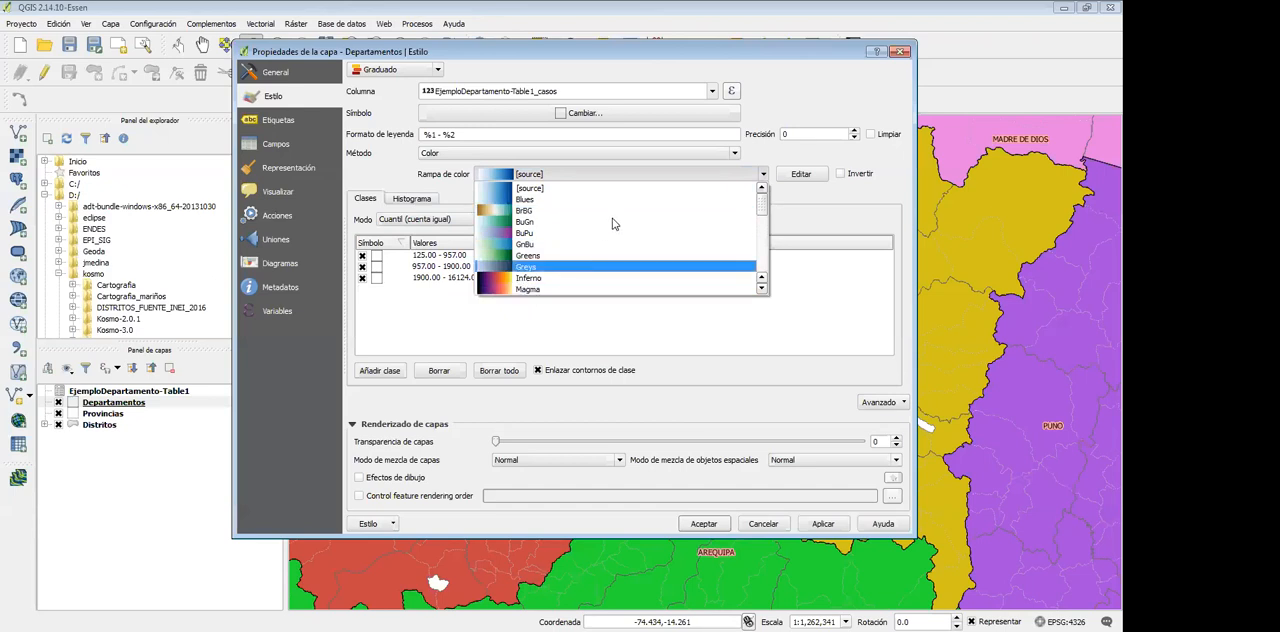
{"action": "left_click_drag", "start_coordinate": [762, 208], "coordinate": [763, 238]}
{"action": "scroll", "coordinate": [763, 225], "scroll_direction": "down", "scroll_amount": 1}
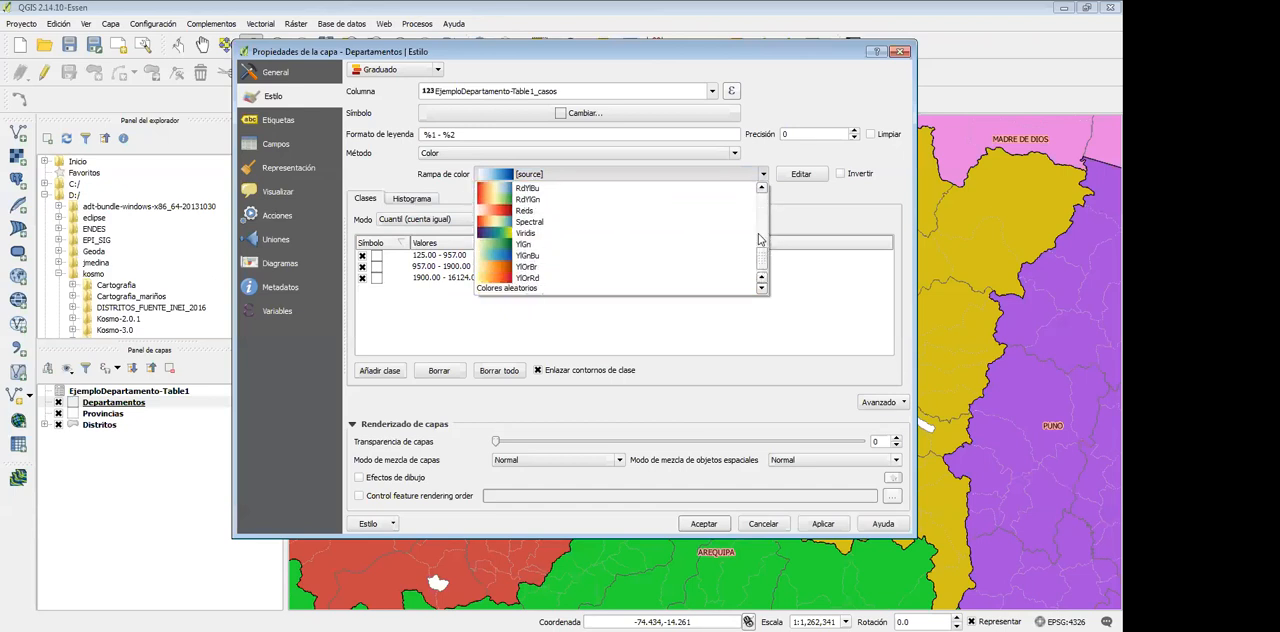
{"action": "scroll", "coordinate": [764, 198], "scroll_direction": "up", "scroll_amount": 4}
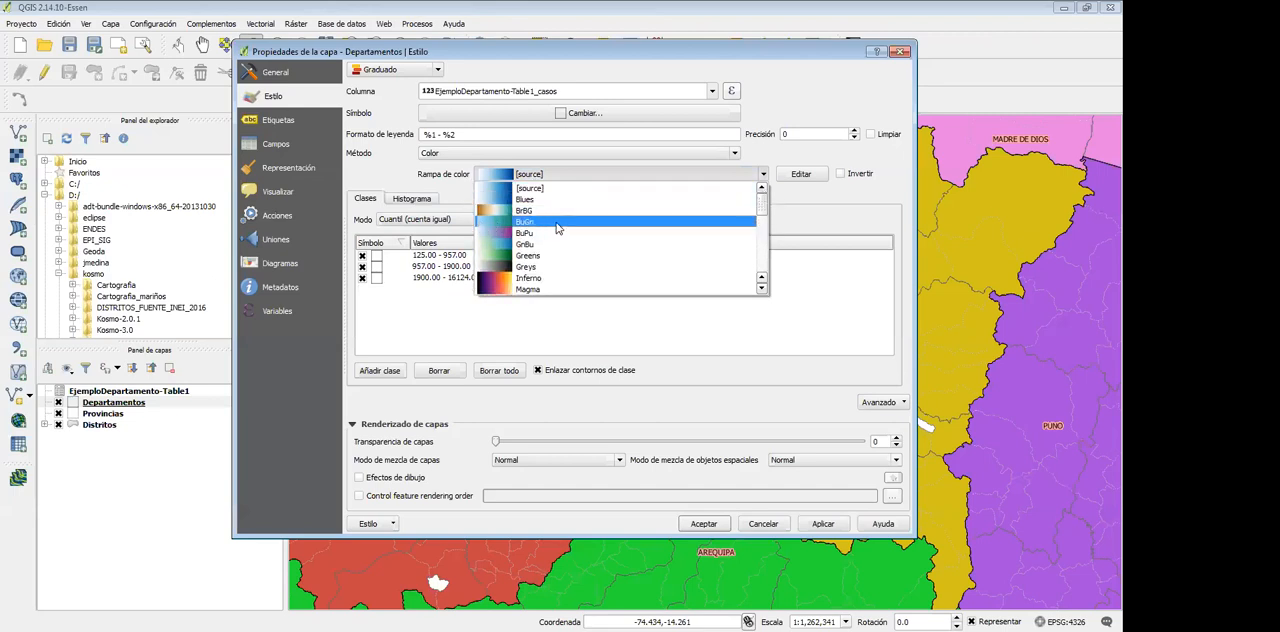
{"action": "left_click", "coordinate": [557, 222]}
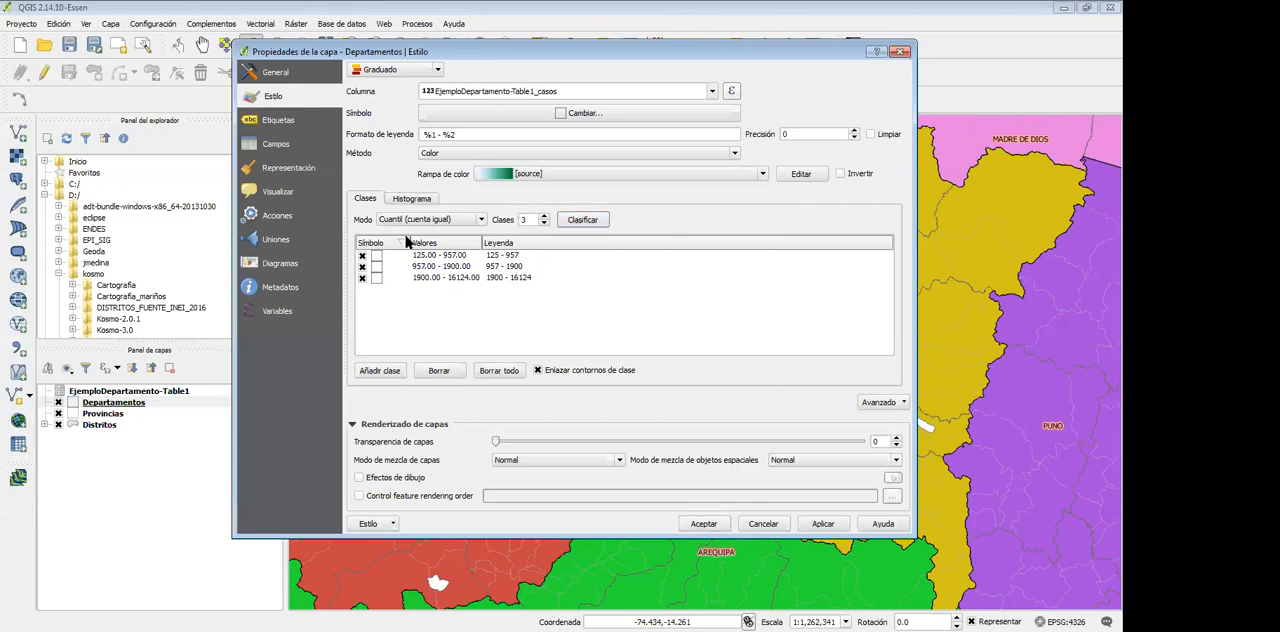
{"action": "left_click", "coordinate": [437, 220]}
{"action": "left_click", "coordinate": [441, 241]}
{"action": "left_click", "coordinate": [431, 221]}
{"action": "left_click", "coordinate": [423, 232]}
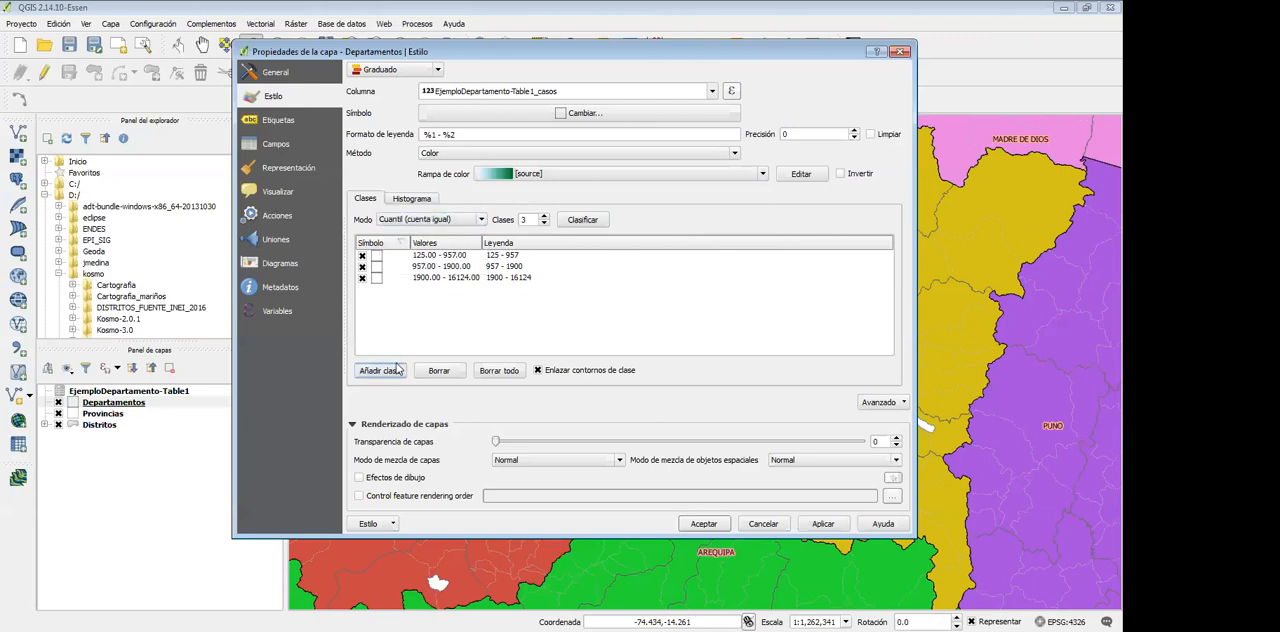
{"action": "left_click", "coordinate": [556, 373]}
{"action": "left_click", "coordinate": [376, 72]}
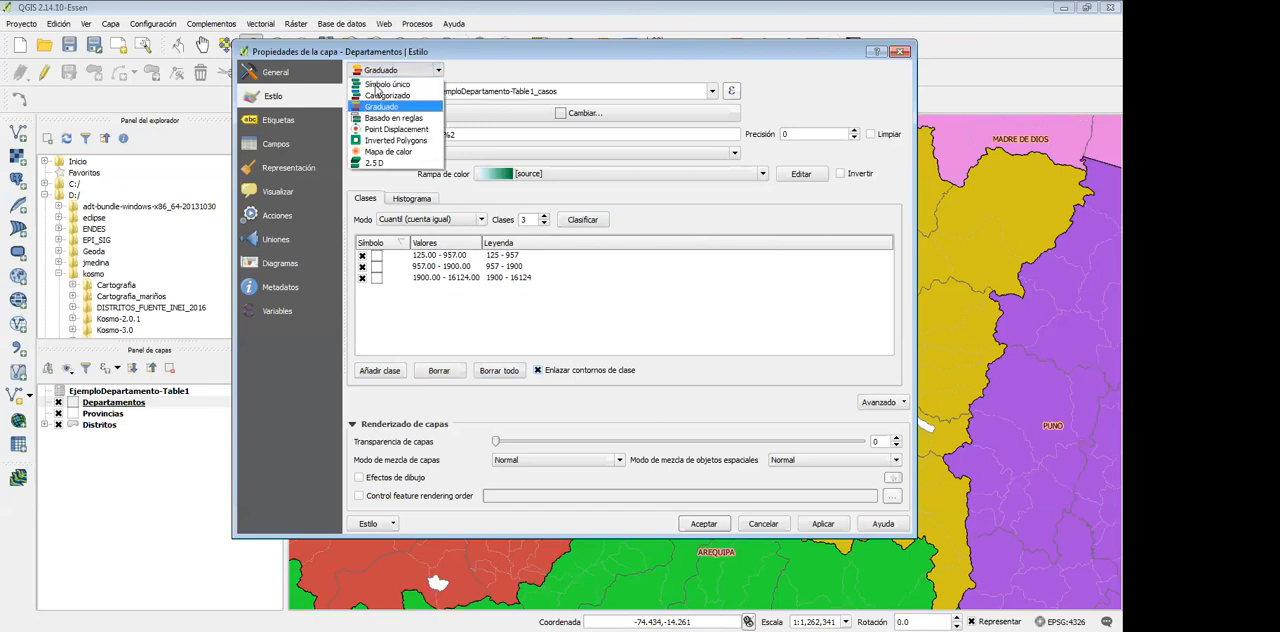
{"action": "left_click", "coordinate": [609, 130]}
Change the fill style of the base symbol's Relleno sencillo layer to Sólido
{"action": "left_click", "coordinate": [584, 116]}
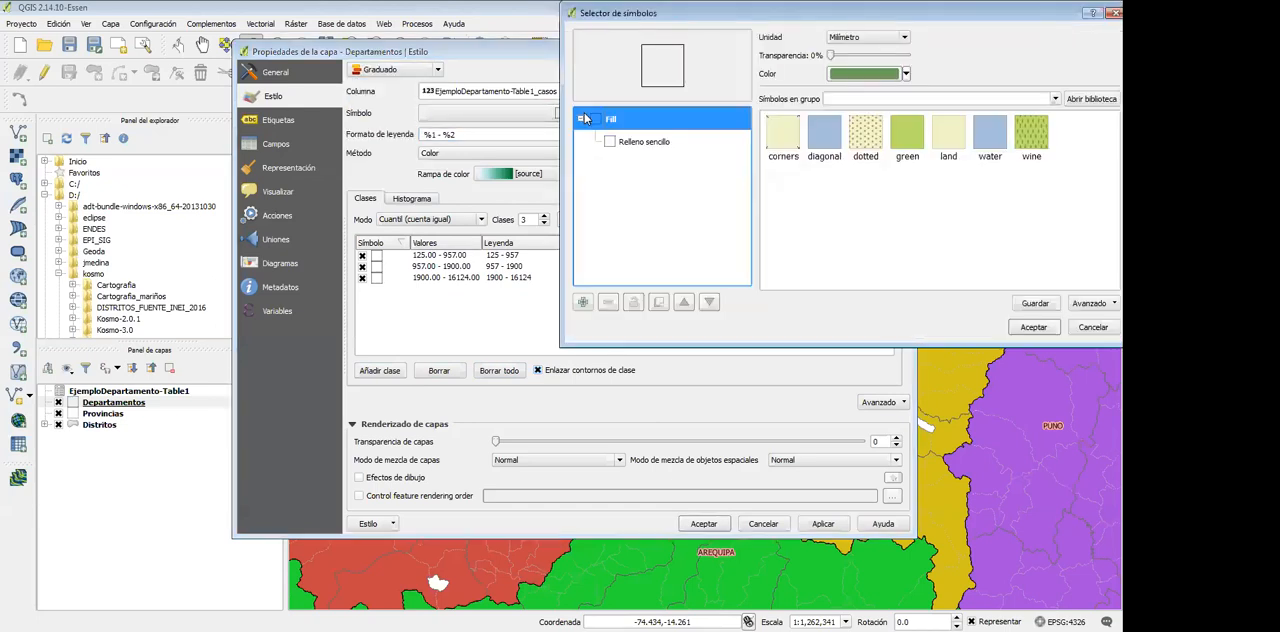
{"action": "left_click", "coordinate": [630, 143]}
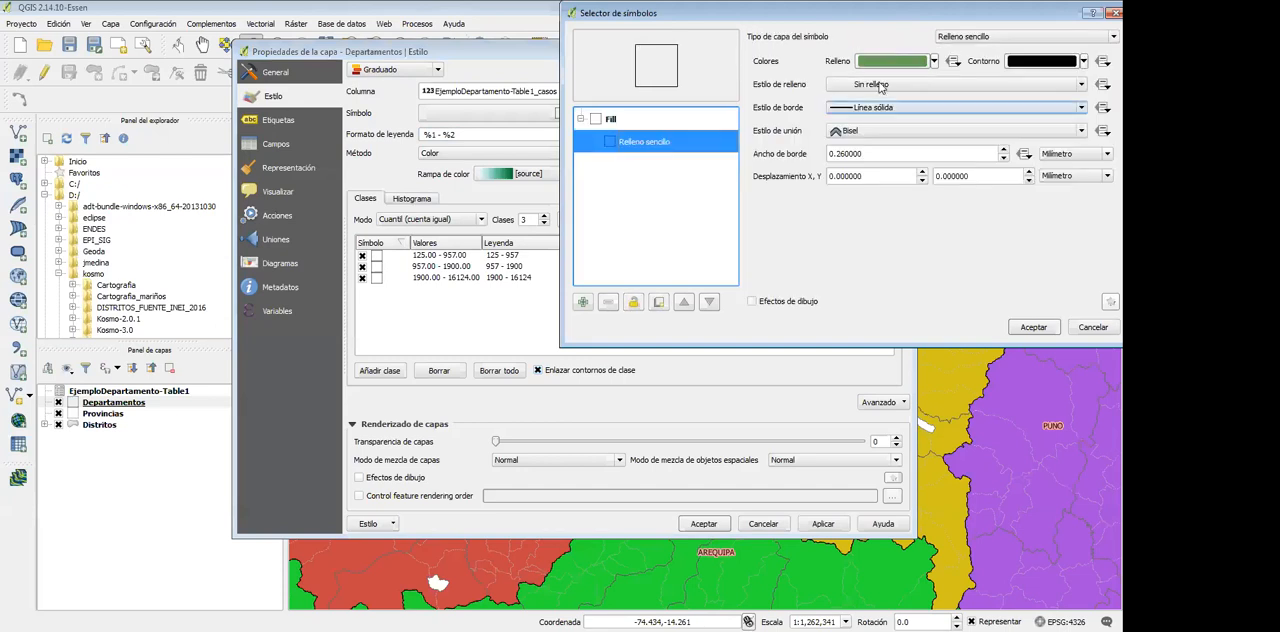
{"action": "left_click", "coordinate": [877, 86]}
{"action": "left_click", "coordinate": [873, 101]}
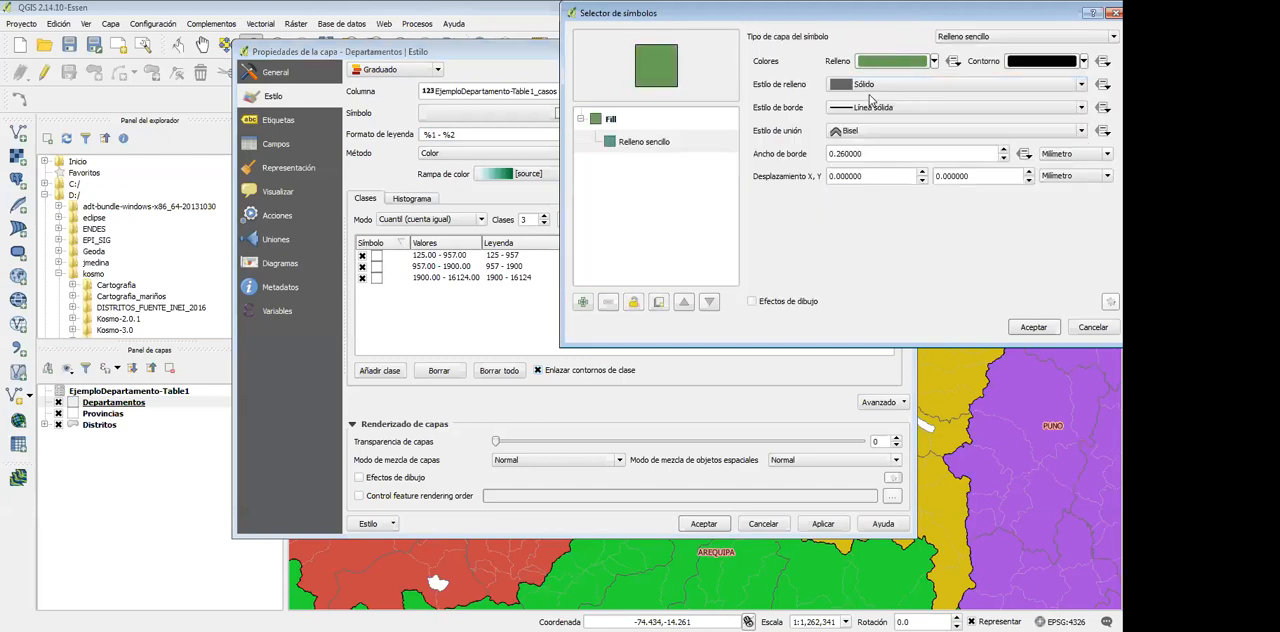
{"action": "left_click", "coordinate": [1033, 327]}
{"action": "left_click", "coordinate": [433, 245]}
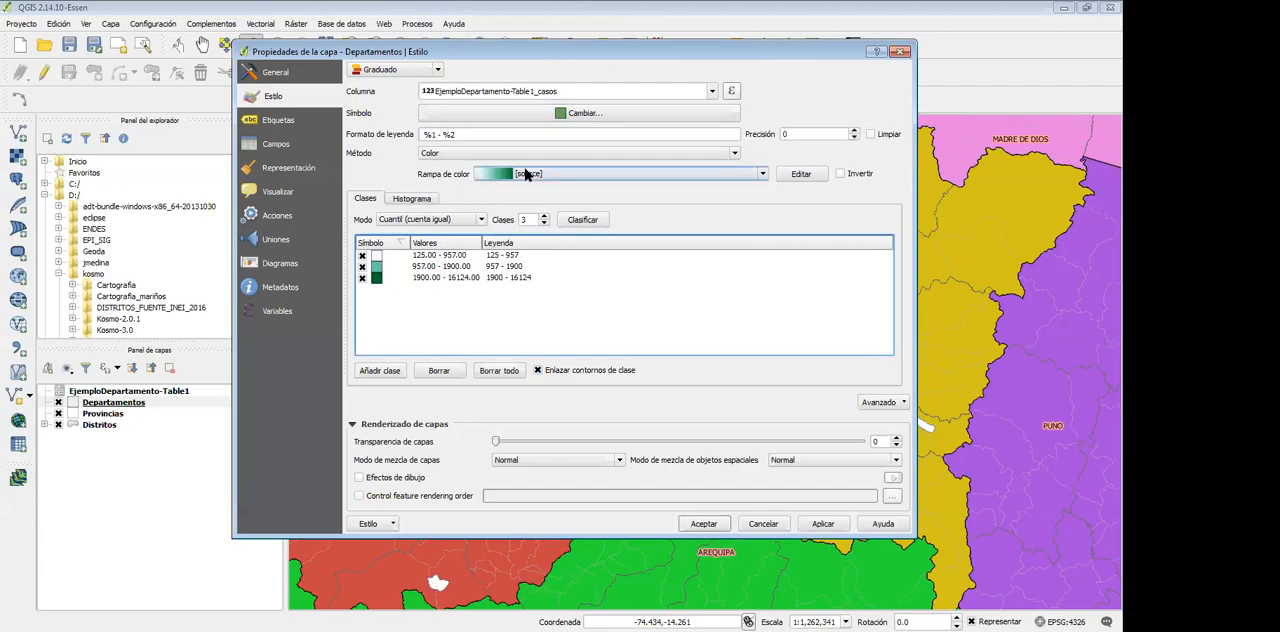
Set the colour ramp of the three graduated classes to OrRd
{"action": "left_click", "coordinate": [525, 177]}
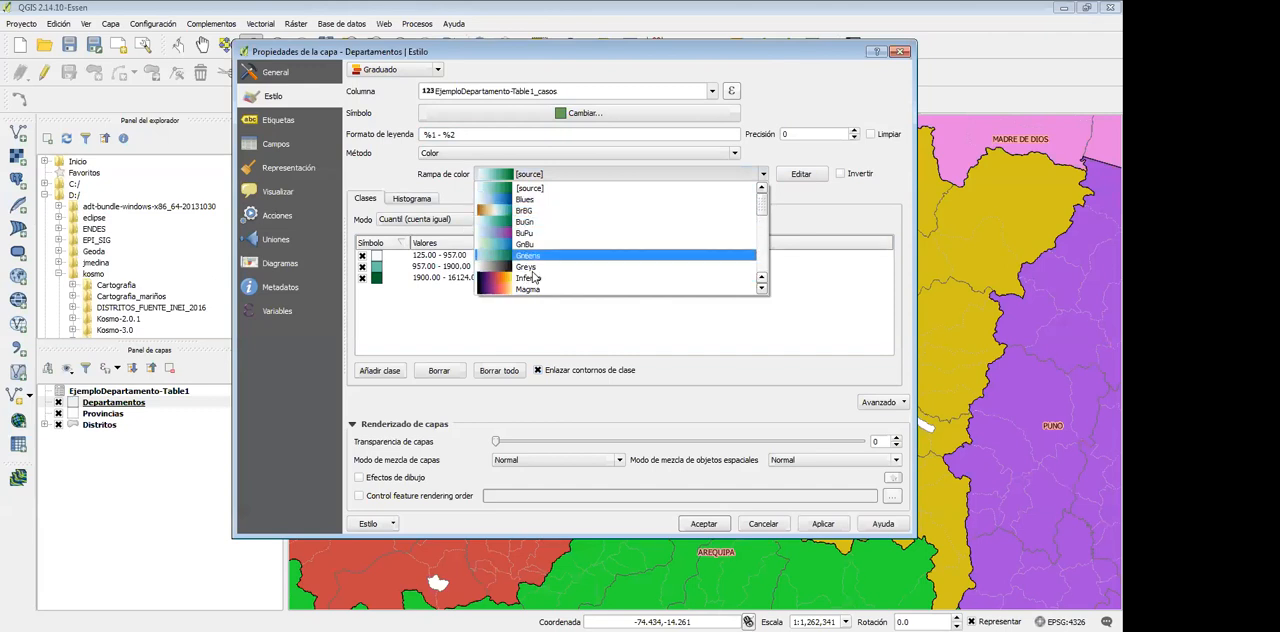
{"action": "scroll", "coordinate": [537, 258], "scroll_direction": "down", "scroll_amount": 2}
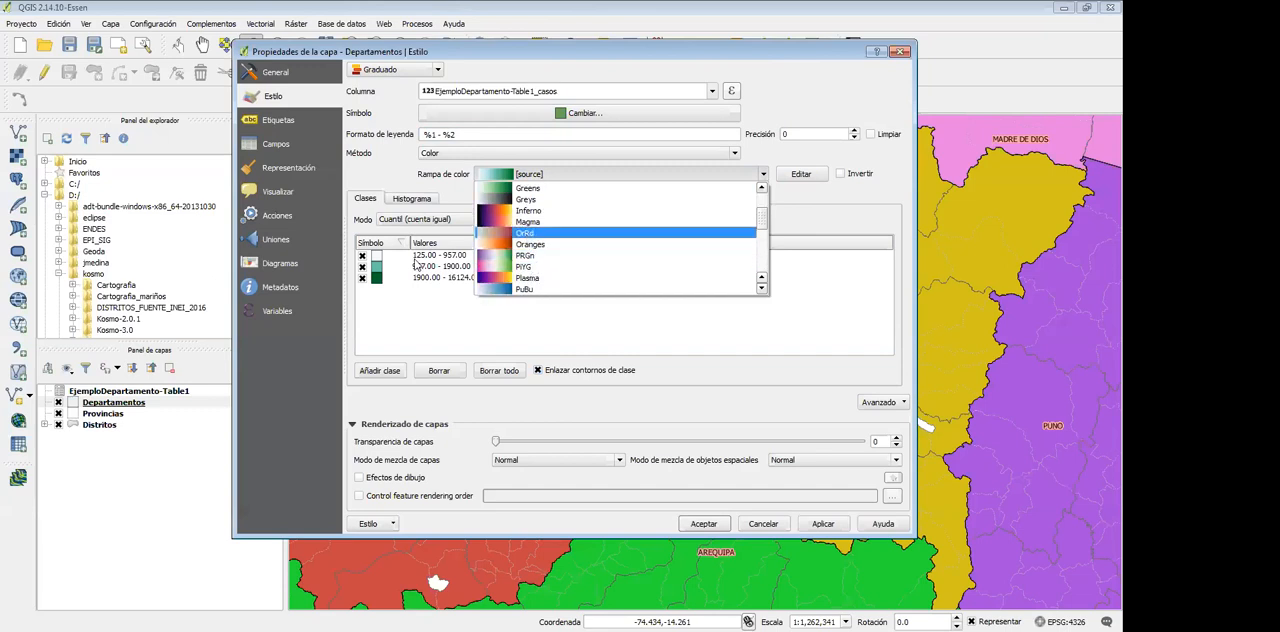
{"action": "left_click", "coordinate": [526, 233]}
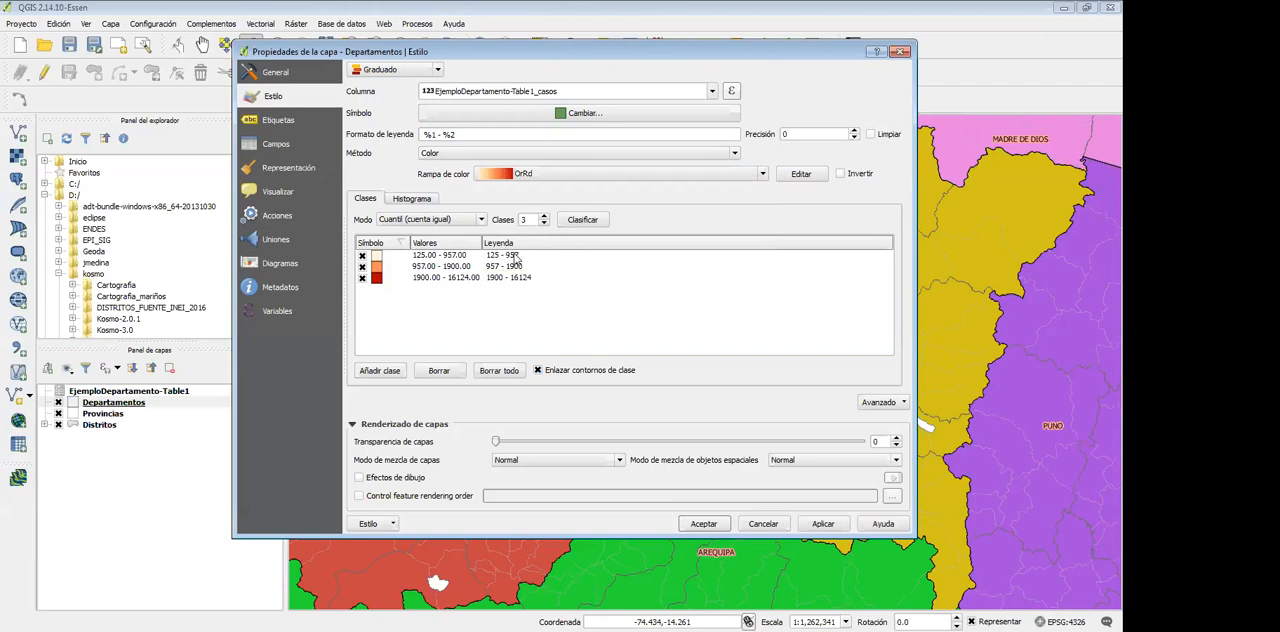
Give the lowest class, 125 - 957, the predefined green symbol
{"action": "double_click", "coordinate": [377, 259]}
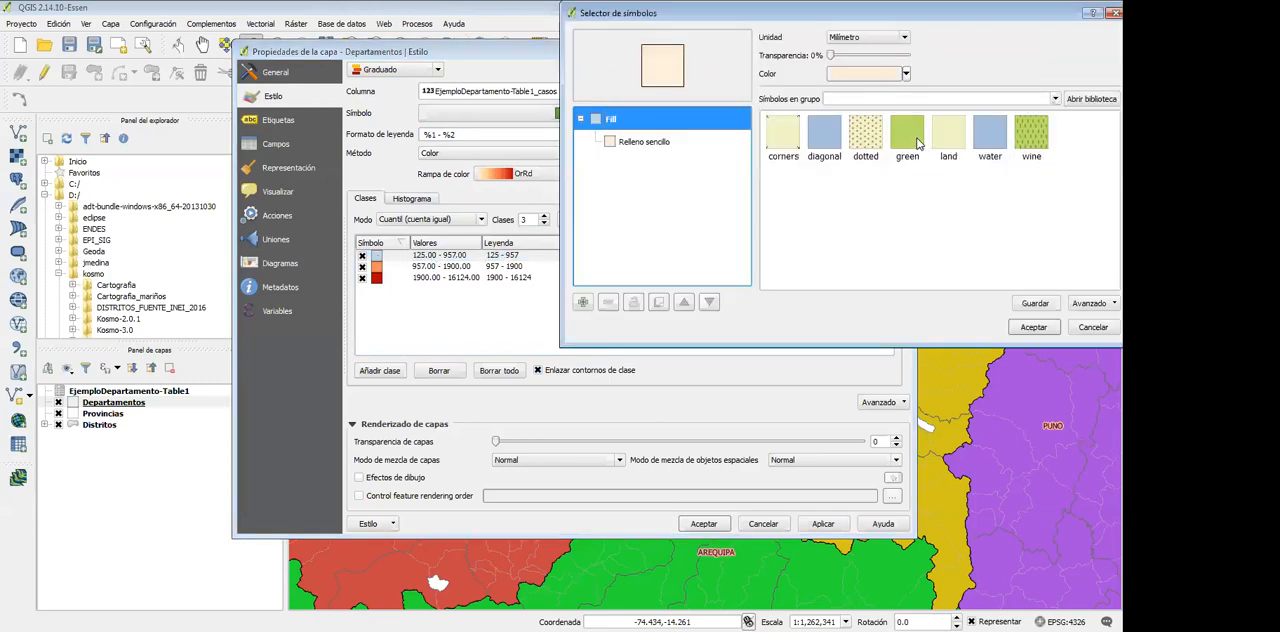
{"action": "left_click", "coordinate": [914, 140]}
{"action": "left_click", "coordinate": [1022, 327]}
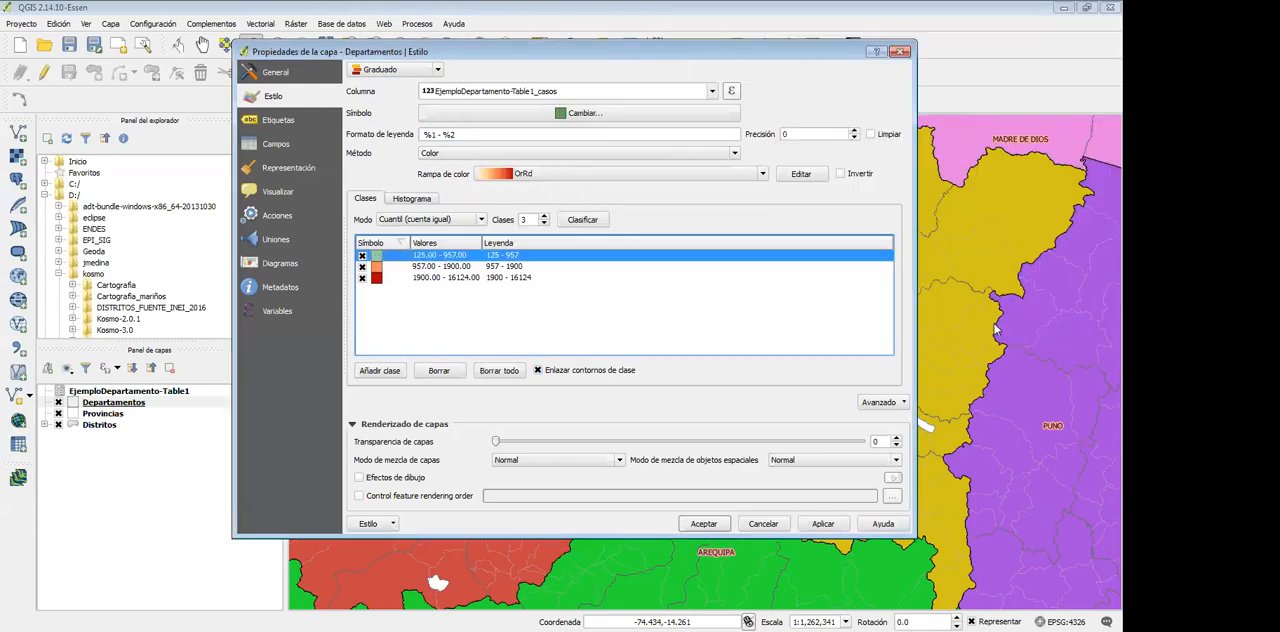
Set the fill colour of the middle class, 957 - 1900, to the recently used yellow #fffb00
{"action": "double_click", "coordinate": [377, 269]}
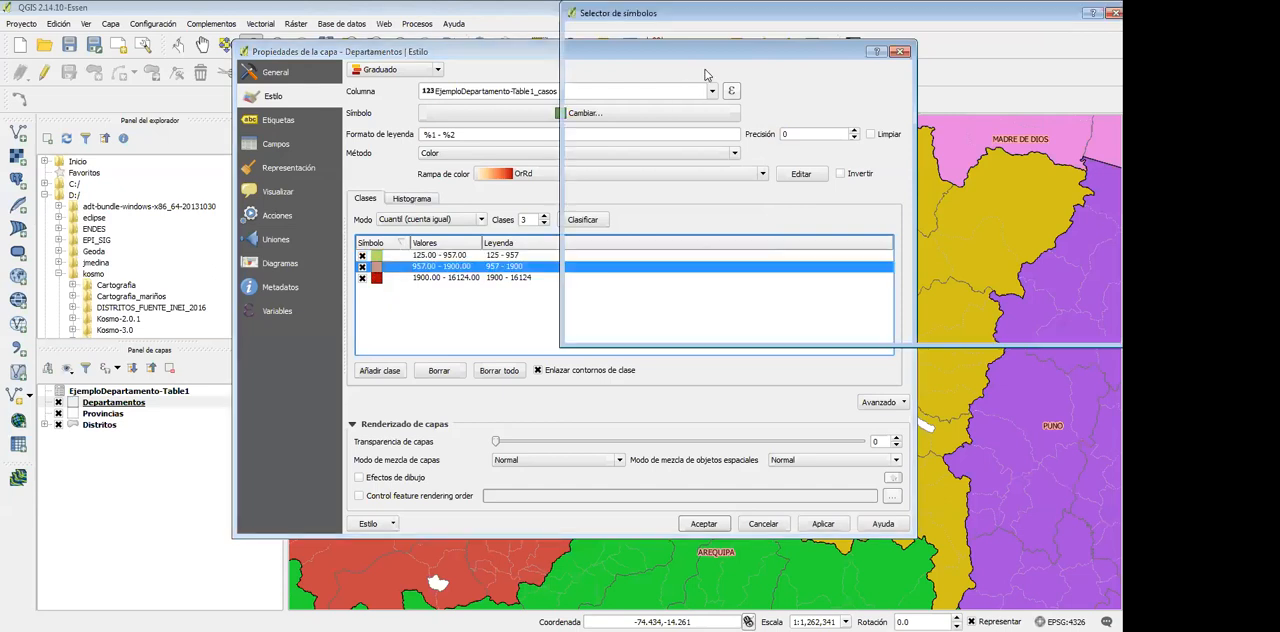
{"action": "left_click", "coordinate": [906, 74]}
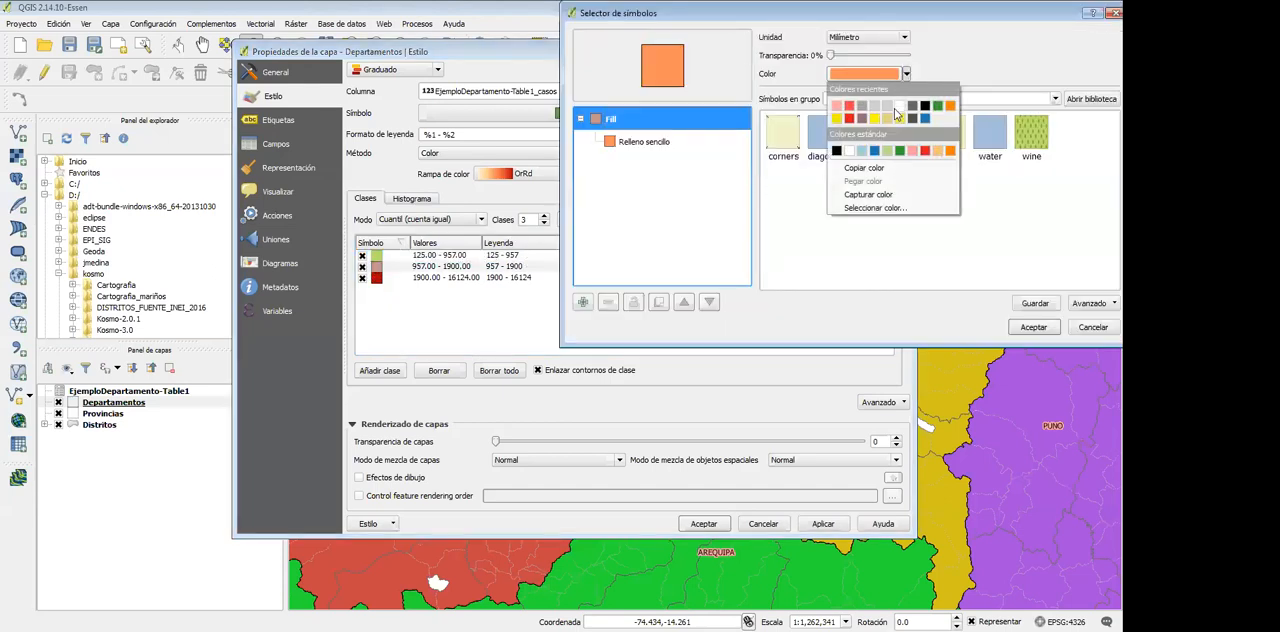
{"action": "left_click", "coordinate": [876, 119]}
{"action": "left_click", "coordinate": [1043, 328]}
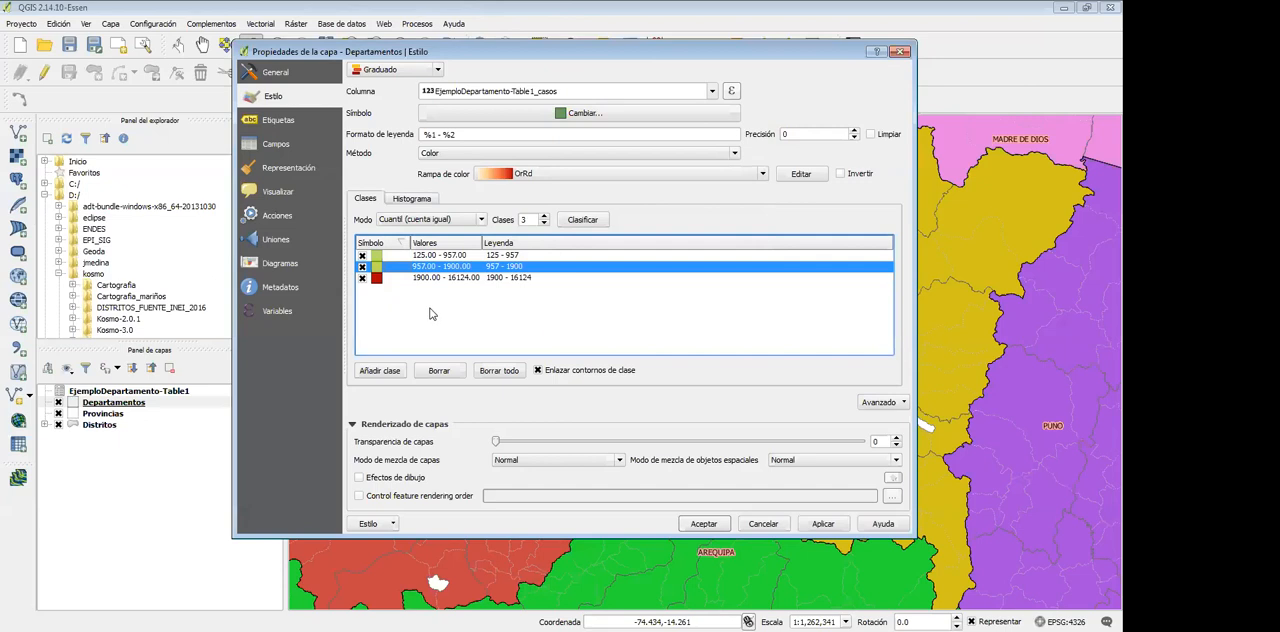
{"action": "double_click", "coordinate": [380, 265]}
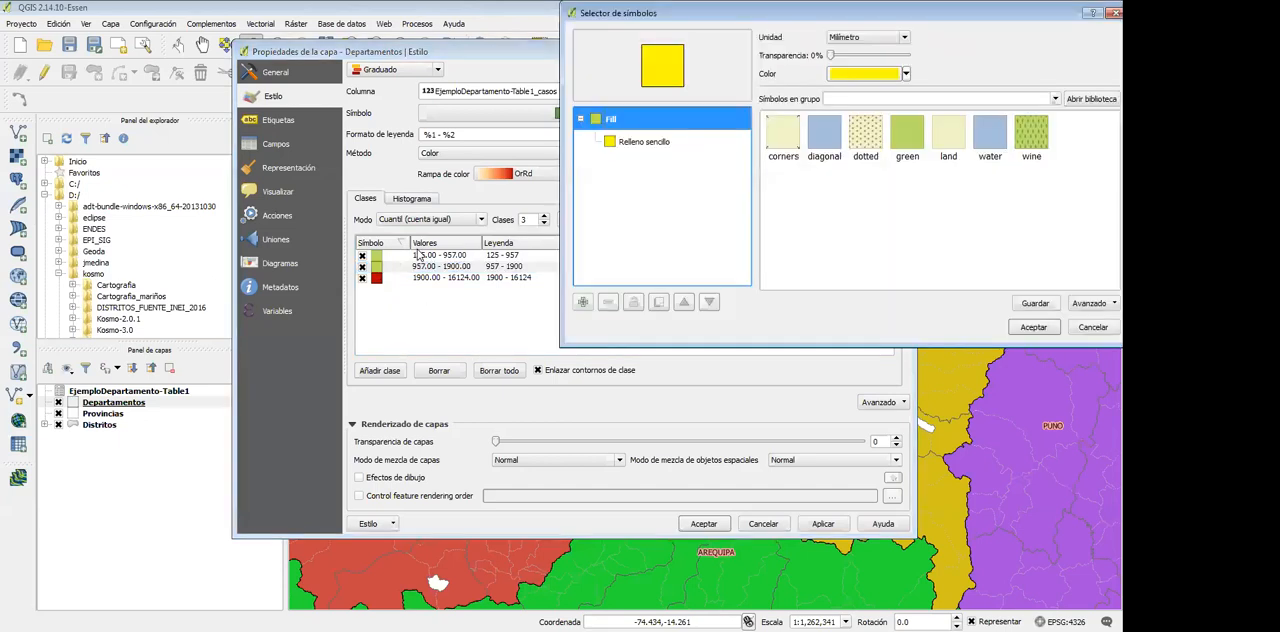
{"action": "left_click", "coordinate": [893, 78]}
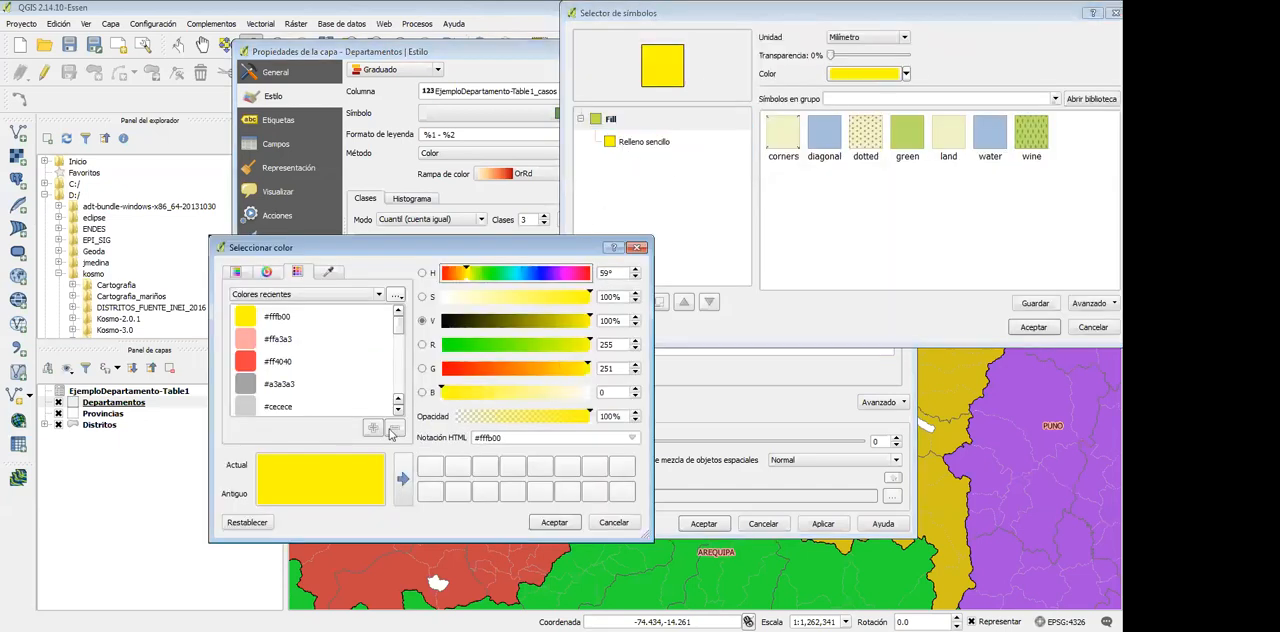
{"action": "left_click", "coordinate": [555, 522]}
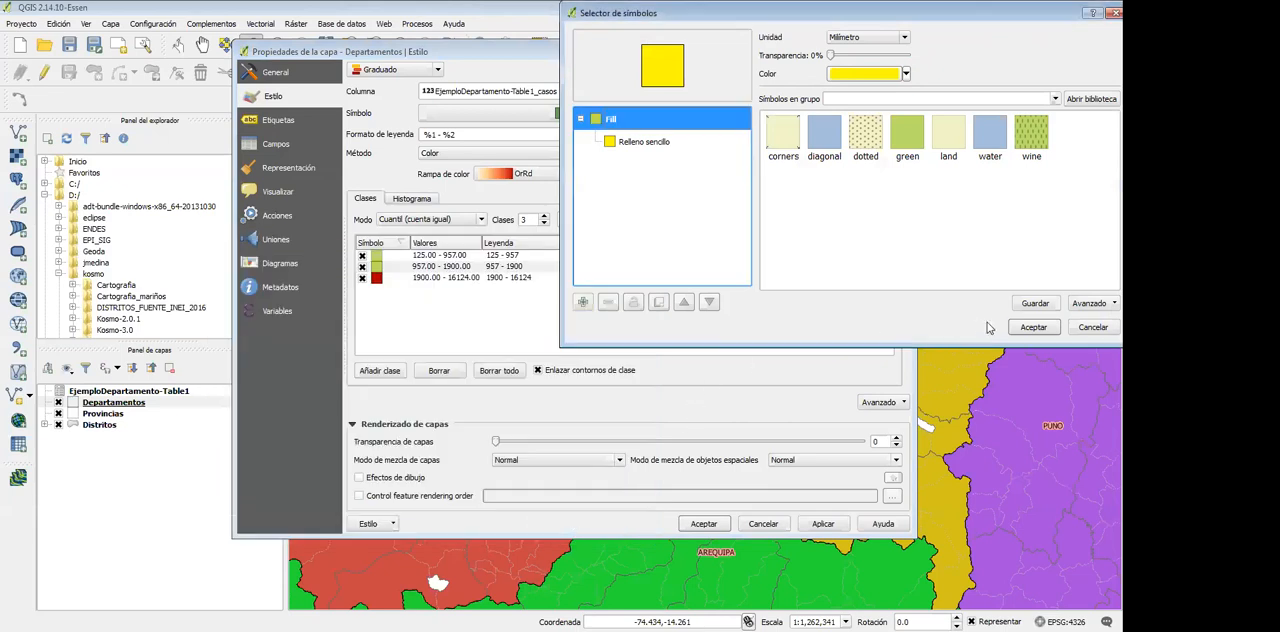
{"action": "left_click", "coordinate": [1033, 327]}
Set the lowest class, 125 - 957, to the recently used blue and apply the style to the Departamentos layer
{"action": "double_click", "coordinate": [376, 266]}
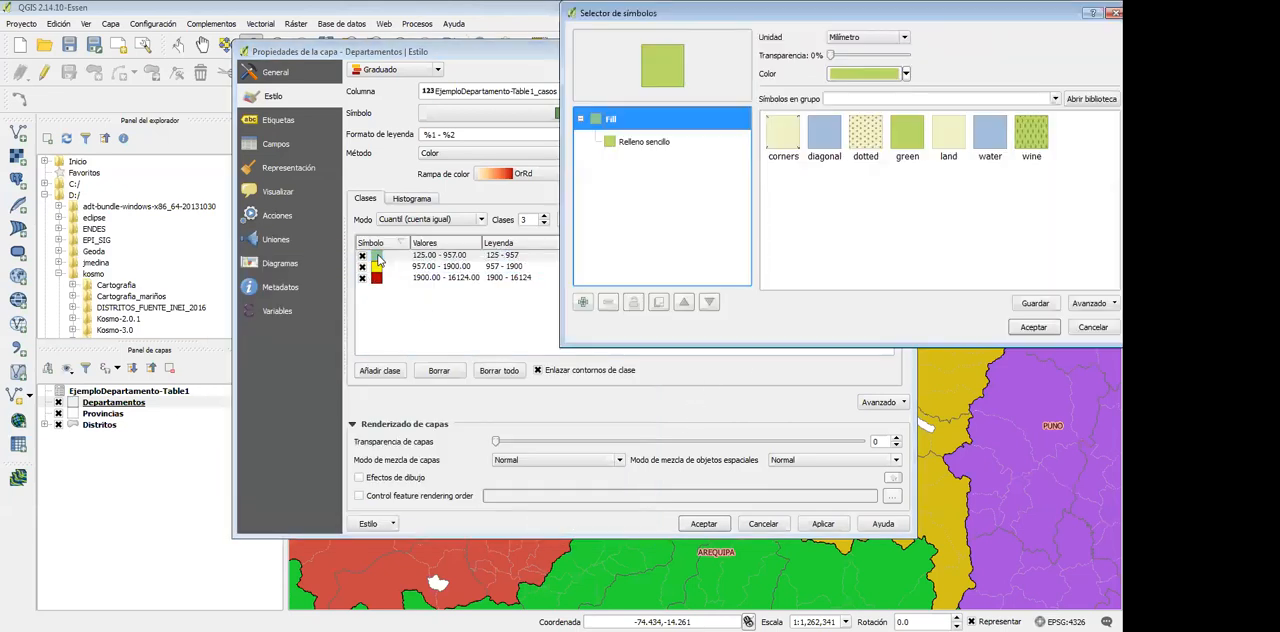
{"action": "left_click", "coordinate": [906, 75]}
{"action": "left_click", "coordinate": [928, 122]}
{"action": "left_click", "coordinate": [1033, 327]}
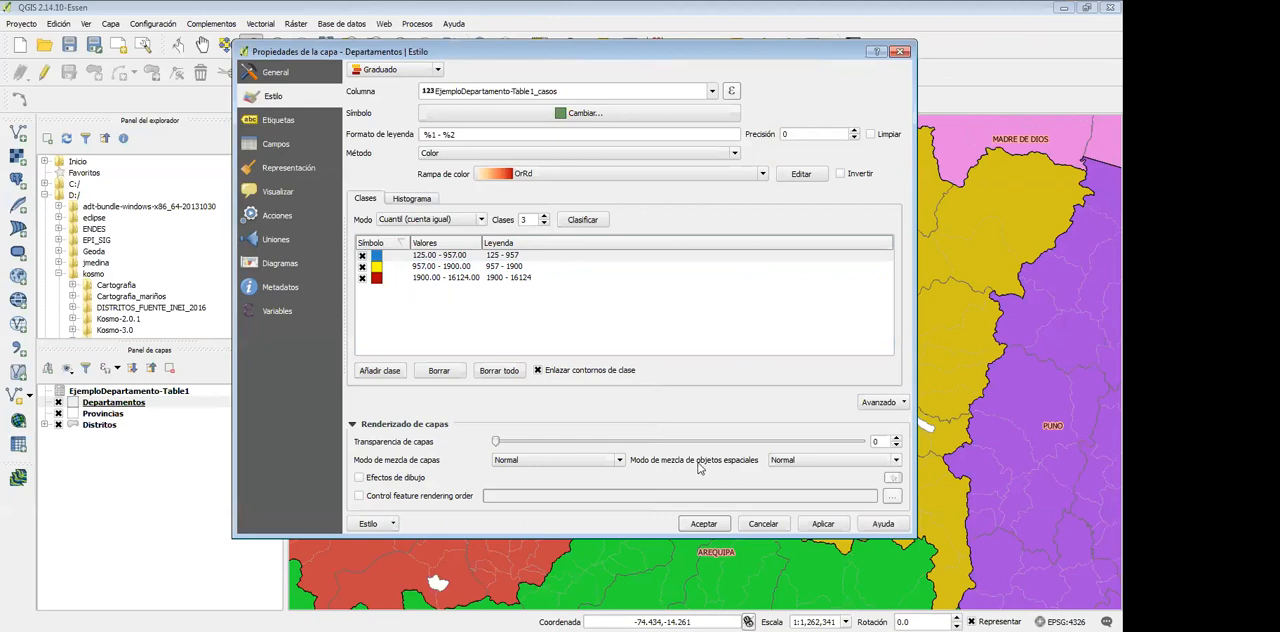
{"action": "left_click", "coordinate": [825, 525]}
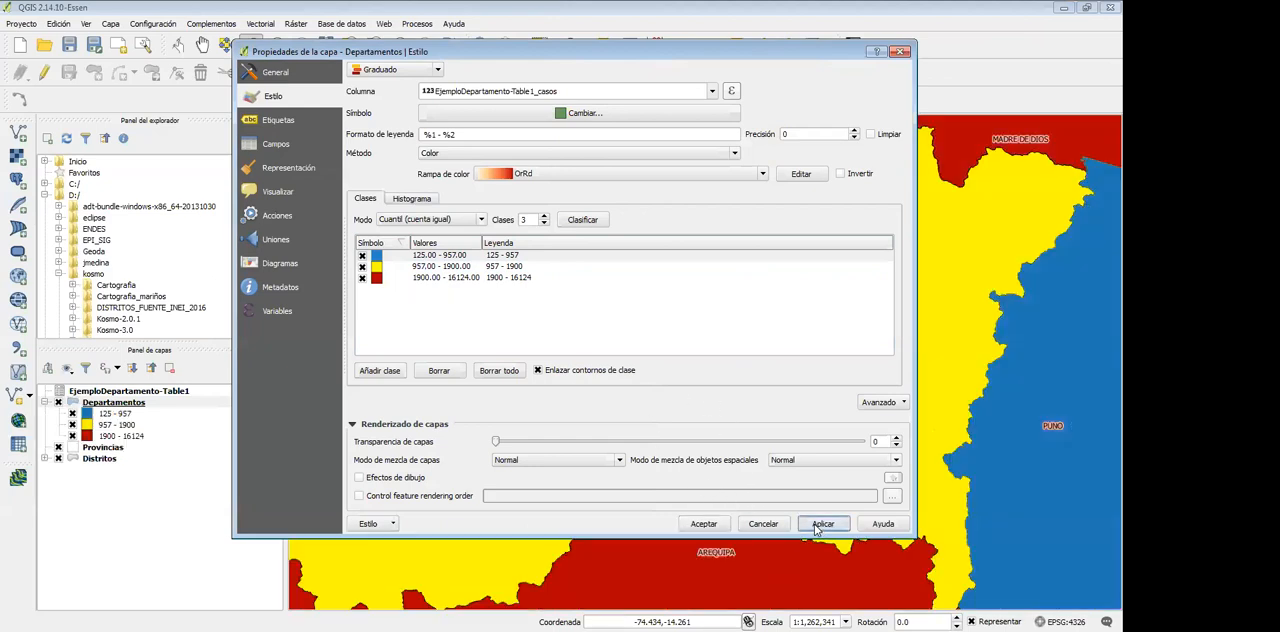
Accept the graduated style of the Departamentos layer and show the whole country on the map
{"action": "left_click", "coordinate": [711, 527]}
{"action": "scroll", "coordinate": [695, 492], "scroll_direction": "down", "scroll_amount": 3}
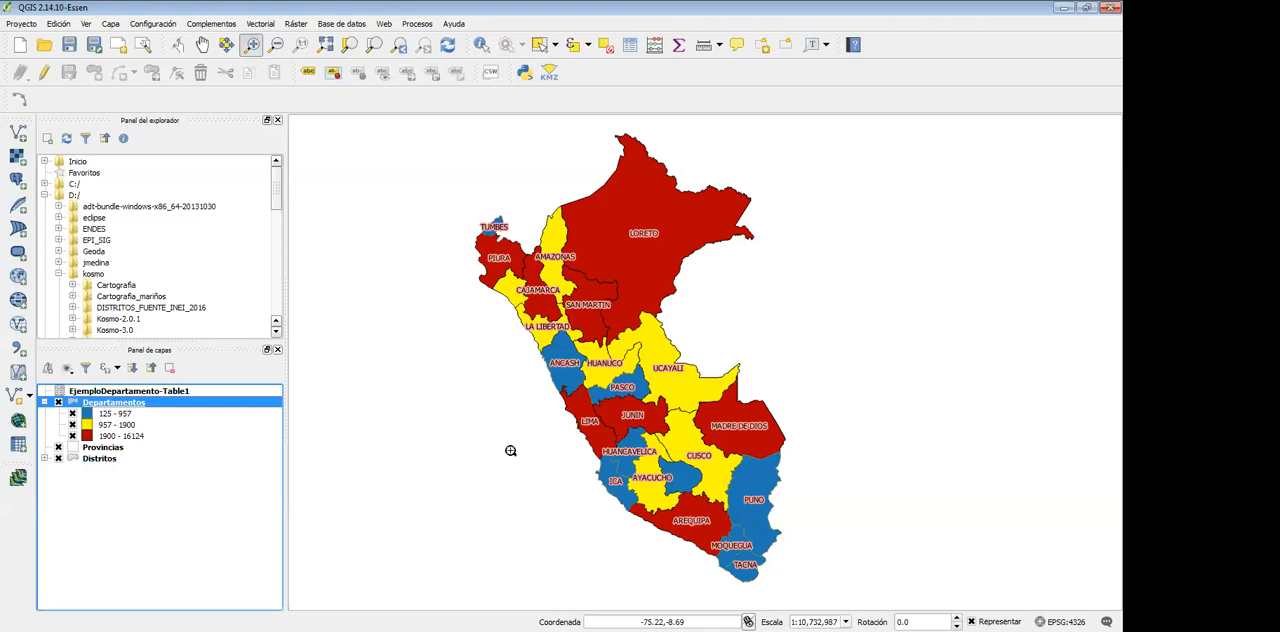
Restyle the Departamentos layer as Categorizado on the column EjemploDepartamento-Table1_categoria and classify its values
{"action": "right_click", "coordinate": [93, 404]}
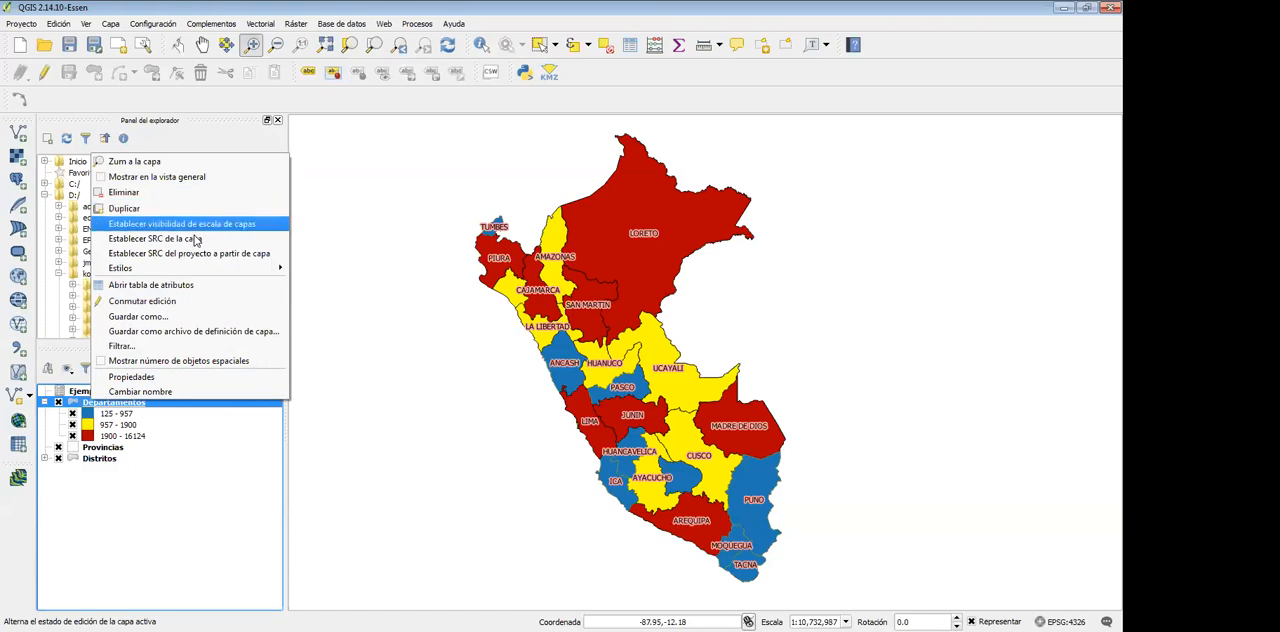
{"action": "left_click", "coordinate": [72, 410]}
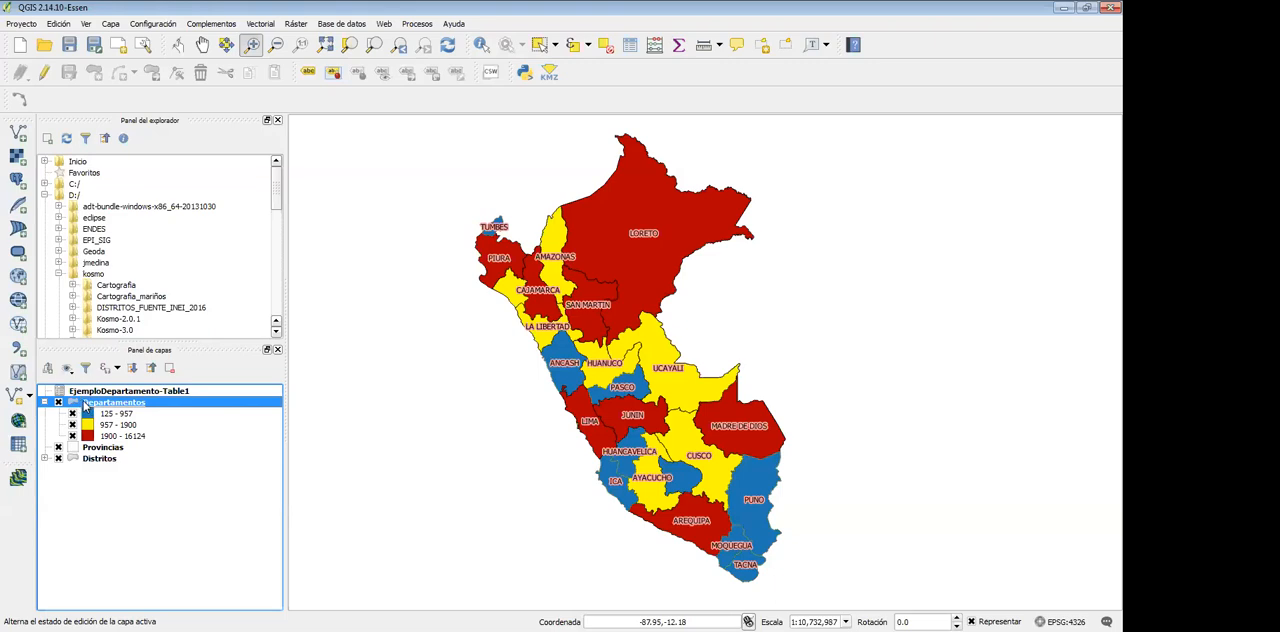
{"action": "right_click", "coordinate": [81, 412]}
{"action": "right_click", "coordinate": [75, 400]}
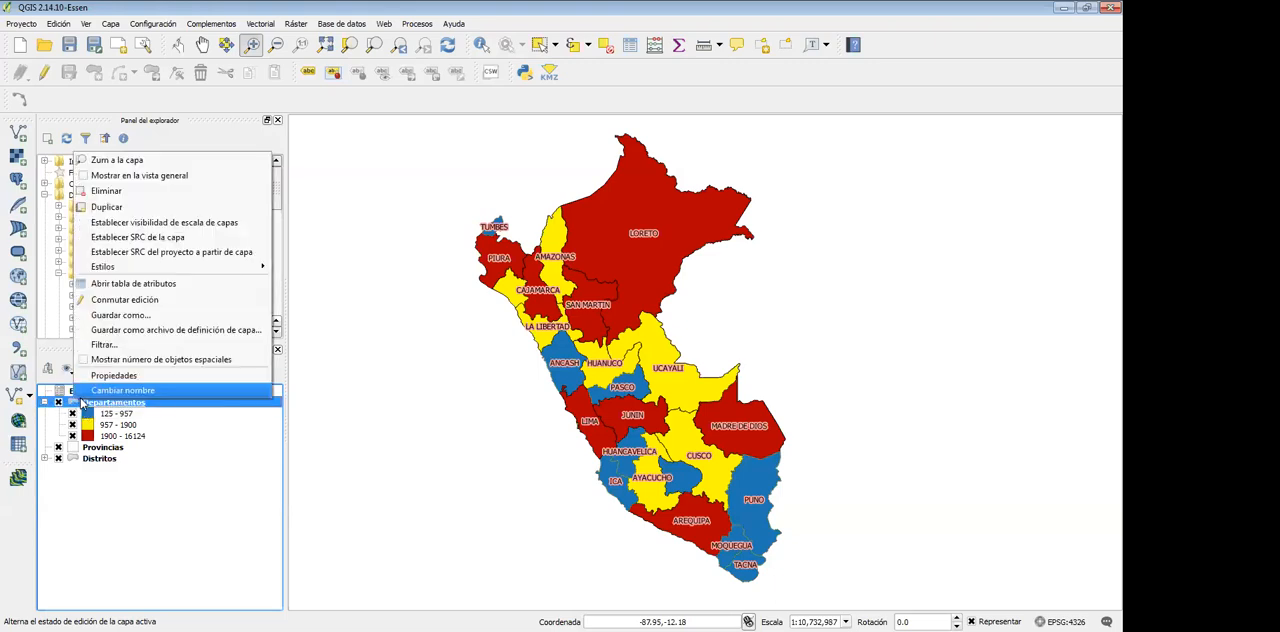
{"action": "left_click", "coordinate": [112, 376]}
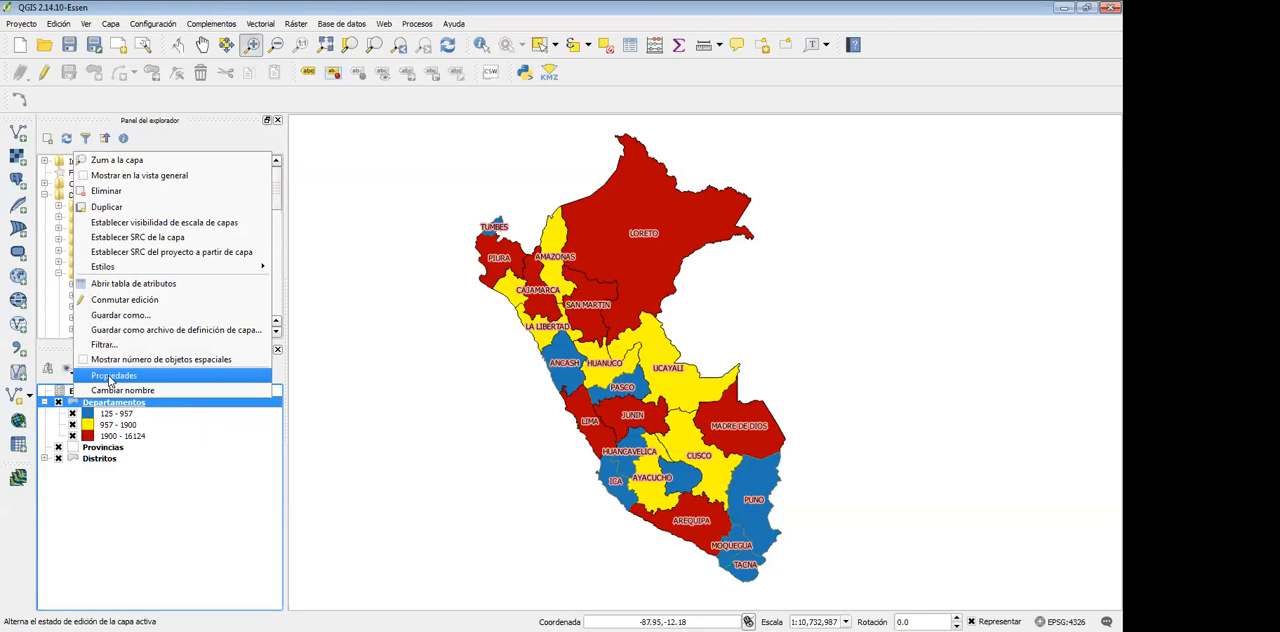
{"action": "left_click", "coordinate": [385, 70]}
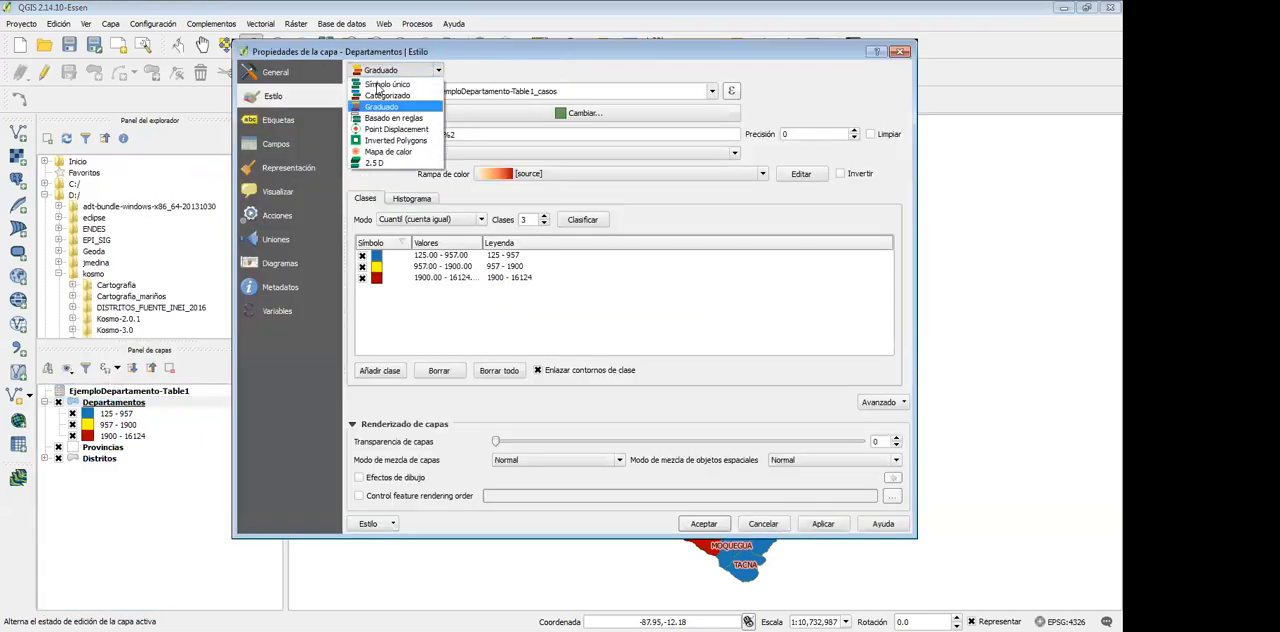
{"action": "left_click", "coordinate": [392, 95]}
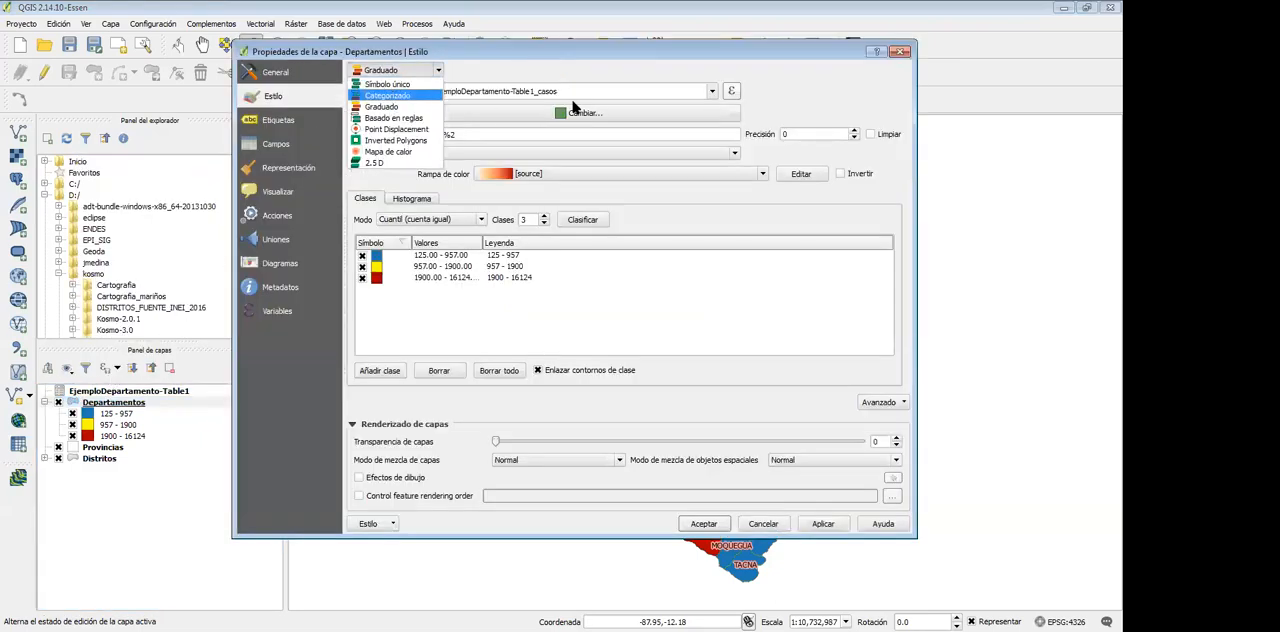
{"action": "left_click", "coordinate": [617, 93]}
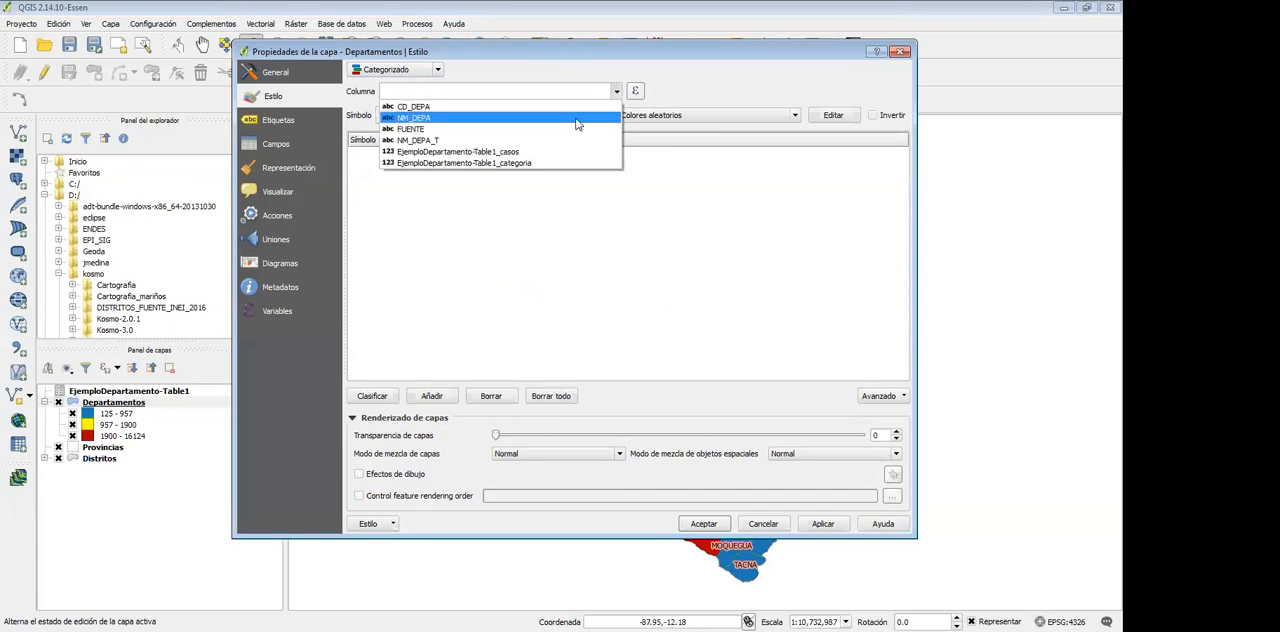
{"action": "left_click", "coordinate": [535, 163]}
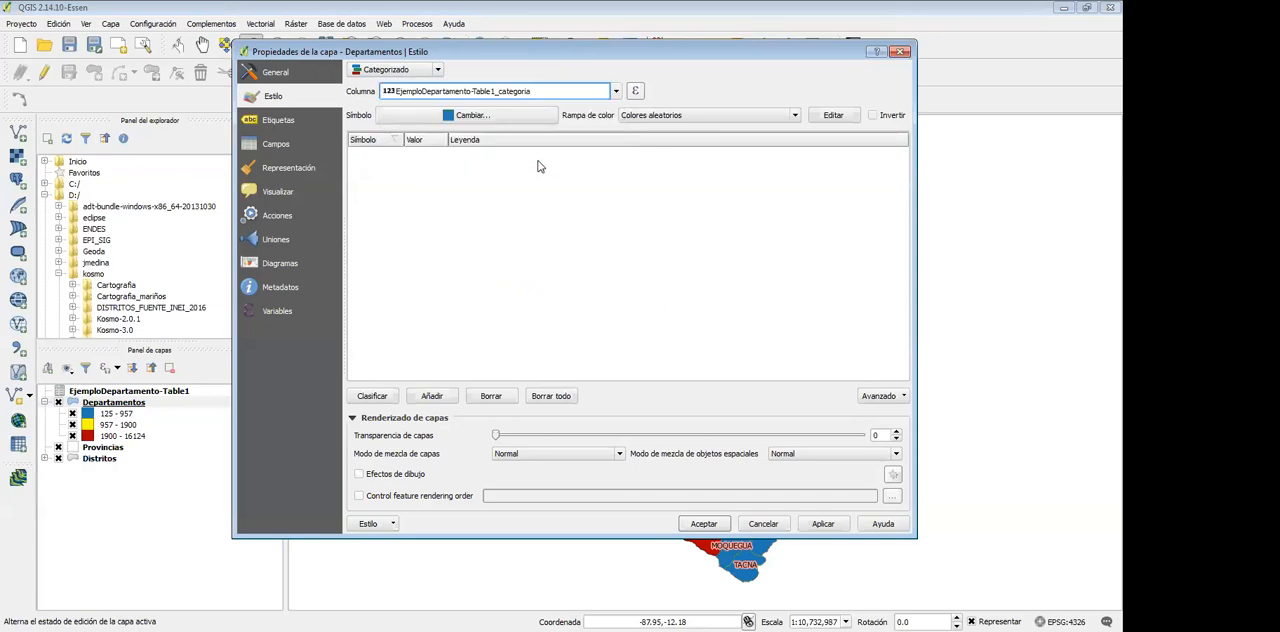
{"action": "left_click", "coordinate": [372, 397]}
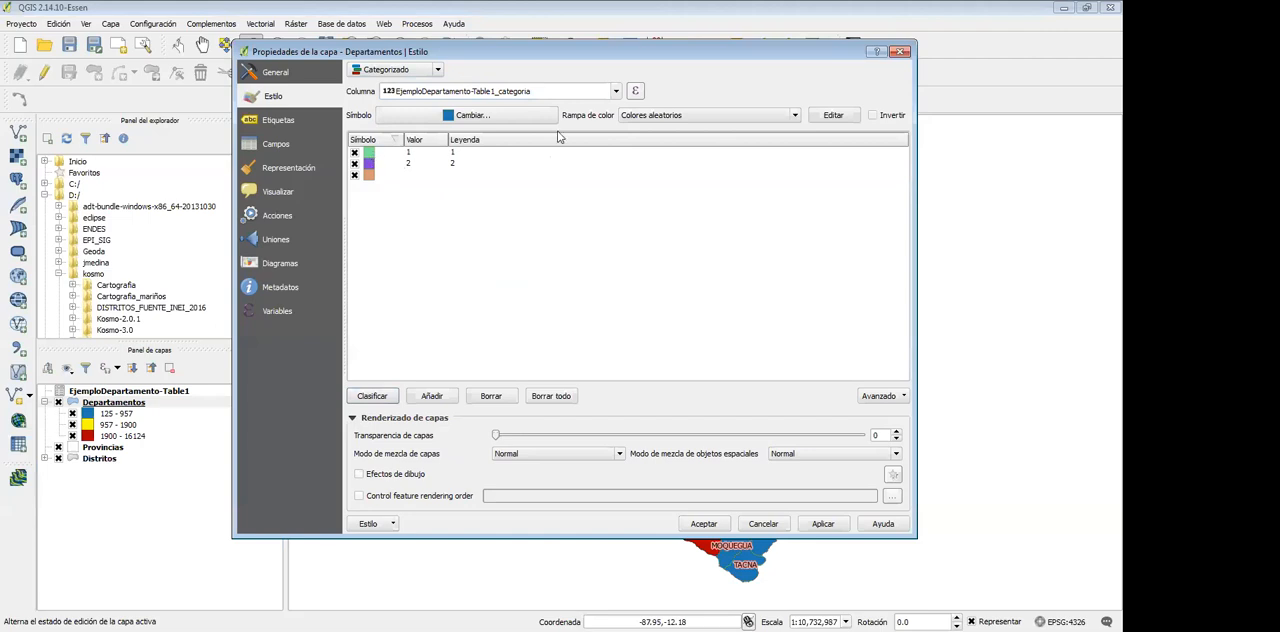
Try the YlOrBr, Viridis and Inferno colour ramps on the categories
{"action": "left_click", "coordinate": [640, 117]}
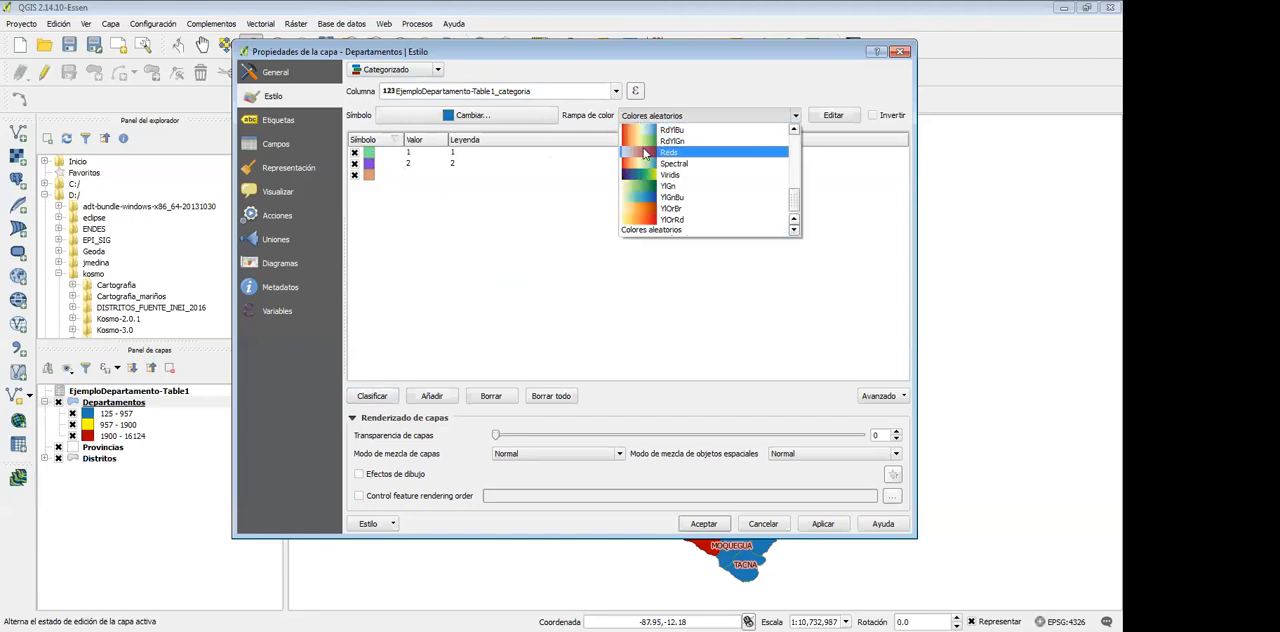
{"action": "left_click", "coordinate": [650, 210]}
{"action": "left_click", "coordinate": [665, 116]}
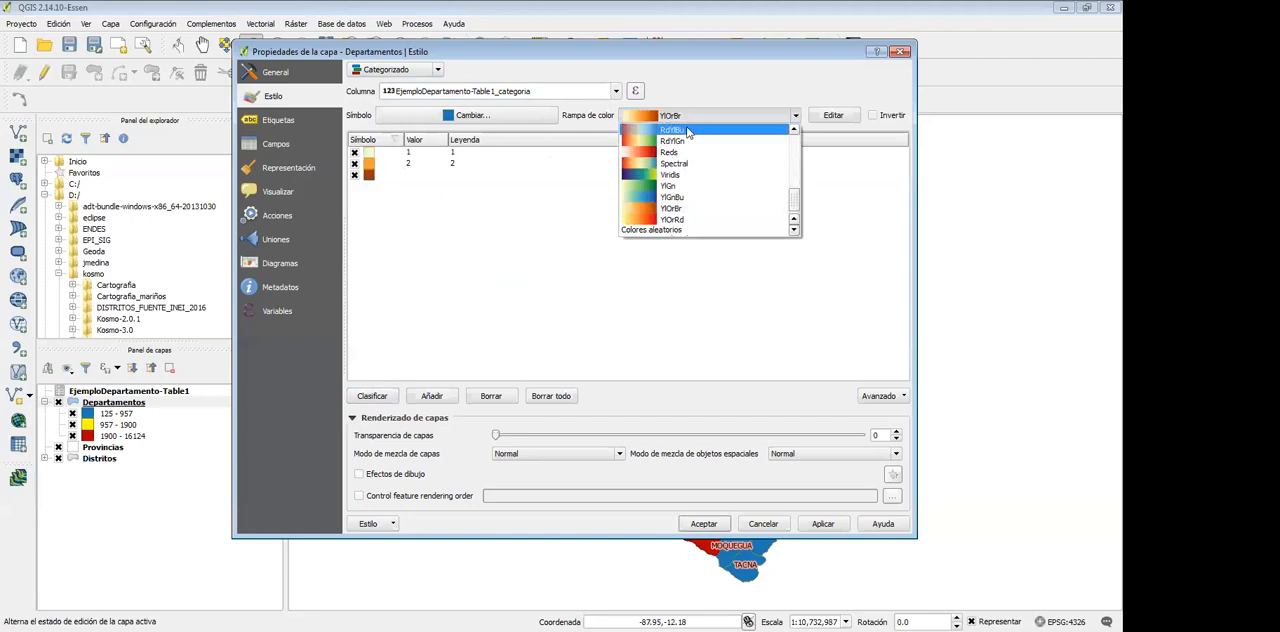
{"action": "left_click", "coordinate": [682, 175]}
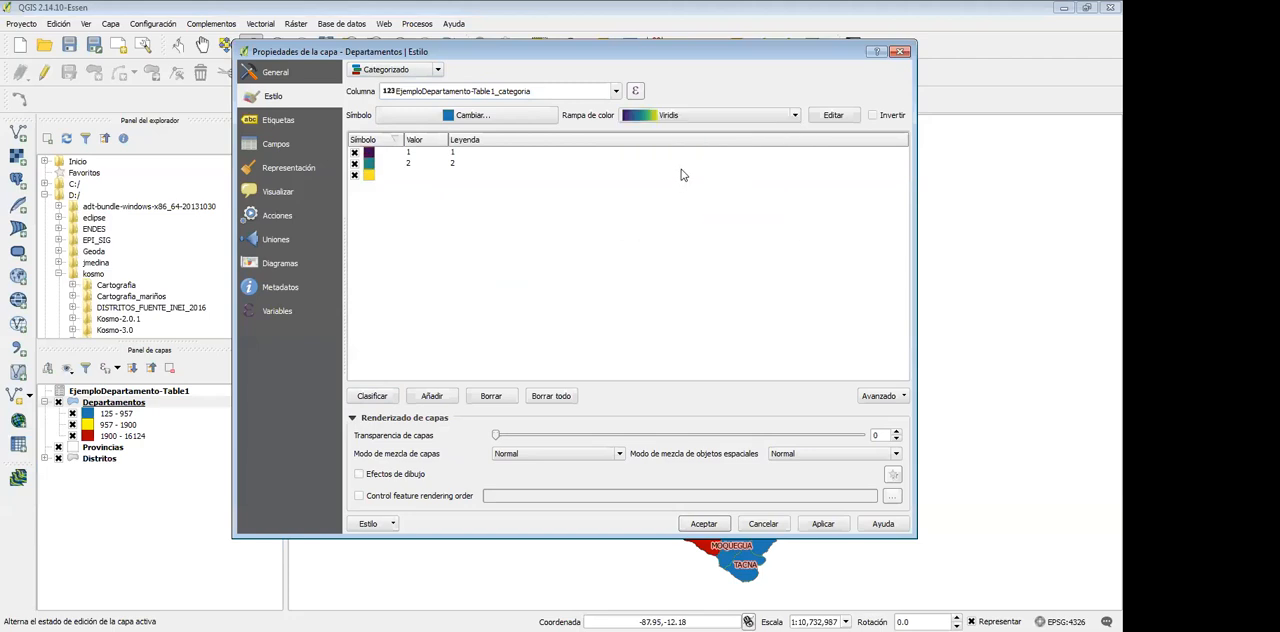
{"action": "left_click", "coordinate": [720, 119]}
{"action": "scroll", "coordinate": [682, 190], "scroll_direction": "up", "scroll_amount": 6}
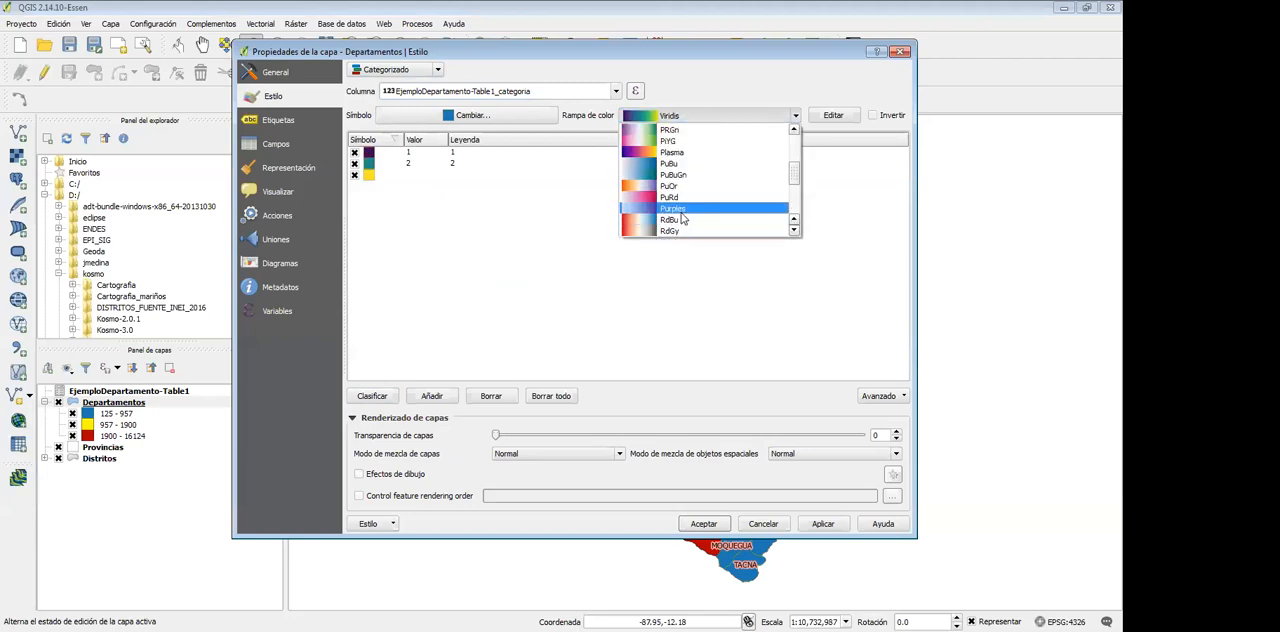
{"action": "left_click", "coordinate": [681, 155]}
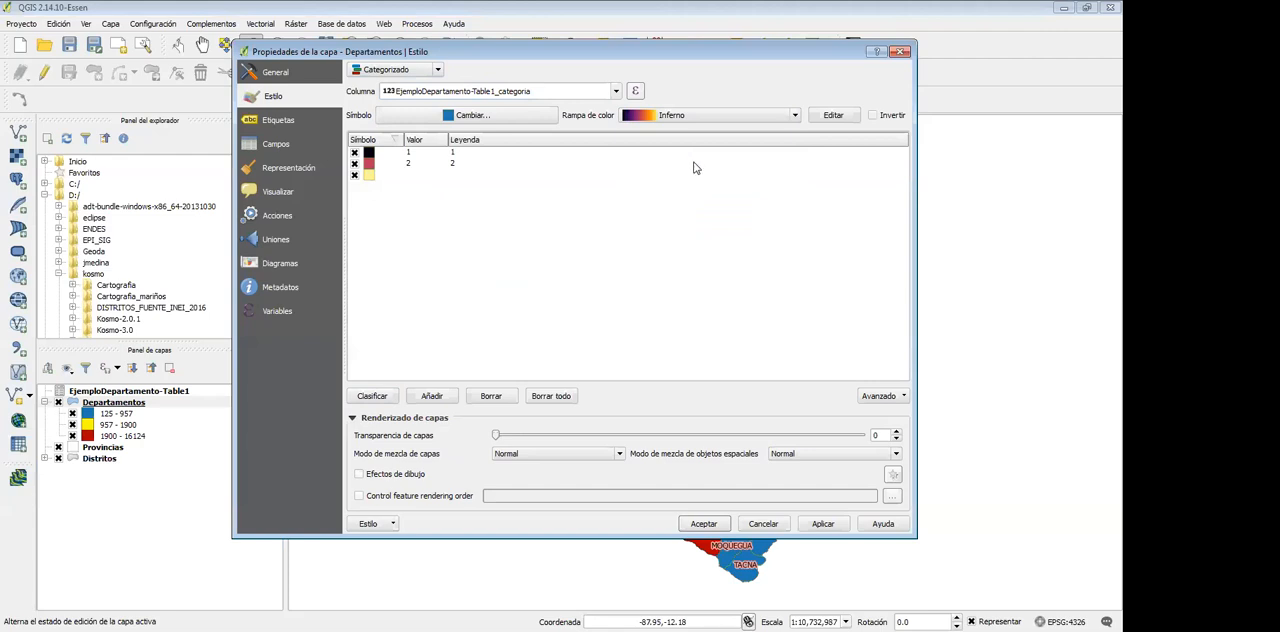
Set the colour ramp of the categories to BrBG and accept the layer style
{"action": "left_click", "coordinate": [705, 120]}
{"action": "scroll", "coordinate": [690, 170], "scroll_direction": "up", "scroll_amount": 5}
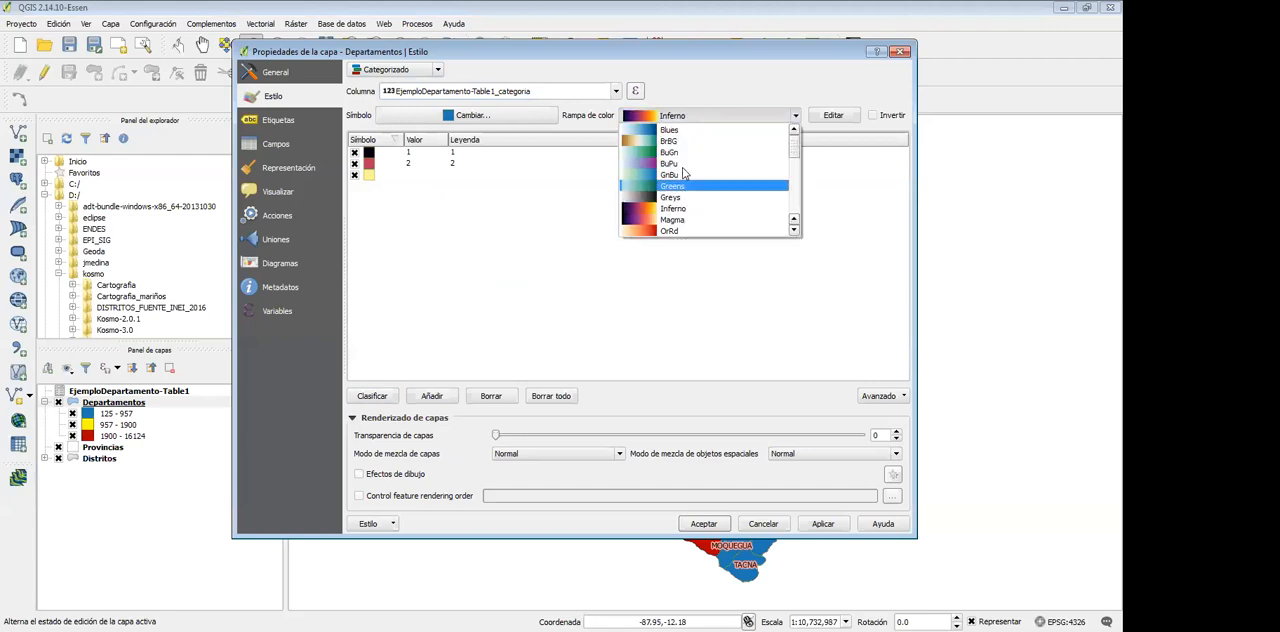
{"action": "left_click", "coordinate": [683, 146]}
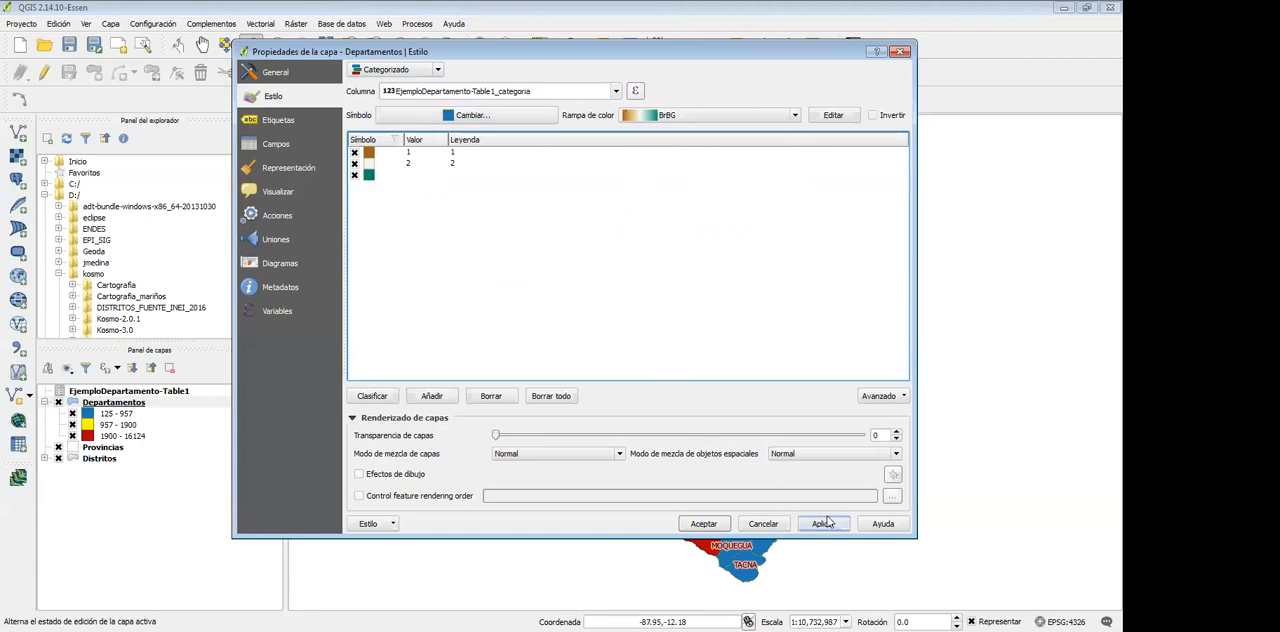
{"action": "left_click", "coordinate": [704, 524]}
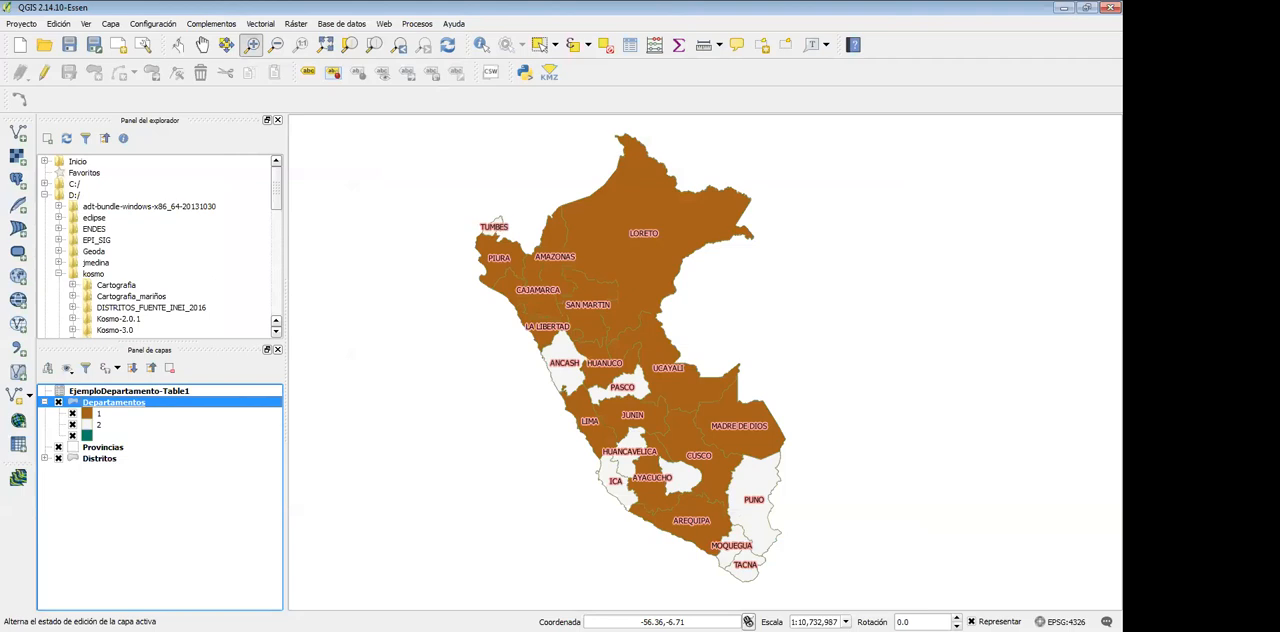
Switch to the case table in Excel and examine the categoria formula in cells C2 to C7
{"action": "key", "text": "alt+Tab"}
{"action": "left_click", "coordinate": [911, 285]}
{"action": "left_click_drag", "start_coordinate": [941, 213], "coordinate": [946, 280]}
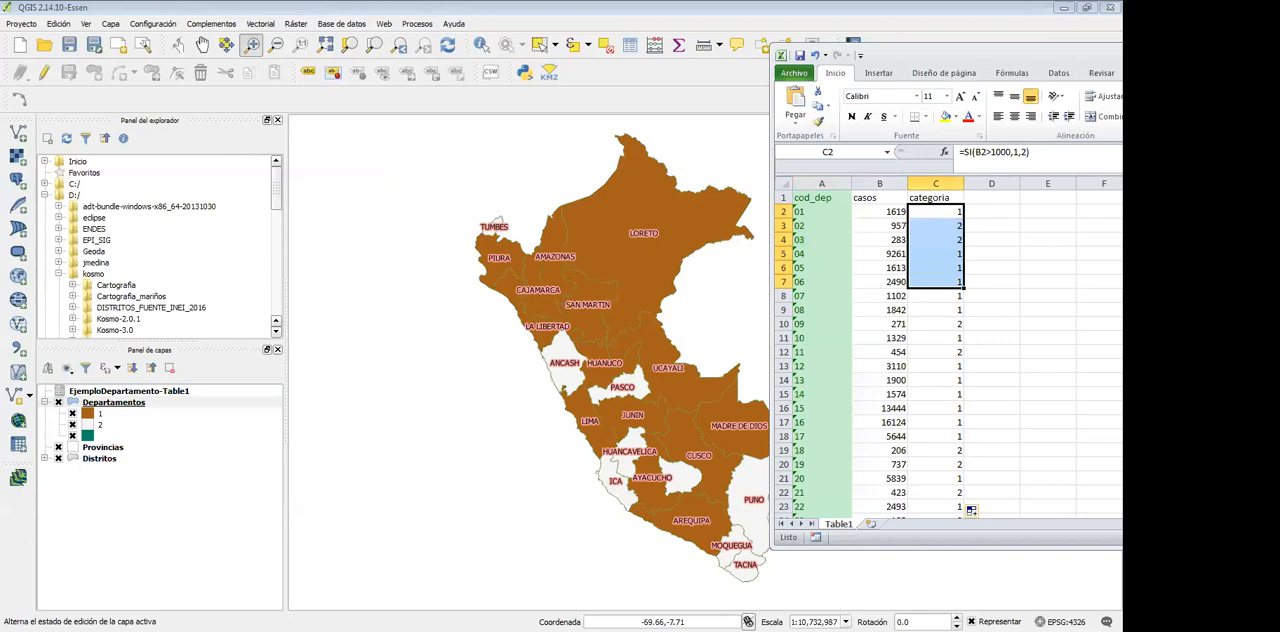
Create a blank Excel workbook and minimise the Zoom window
{"action": "key", "text": "ctrl+u"}
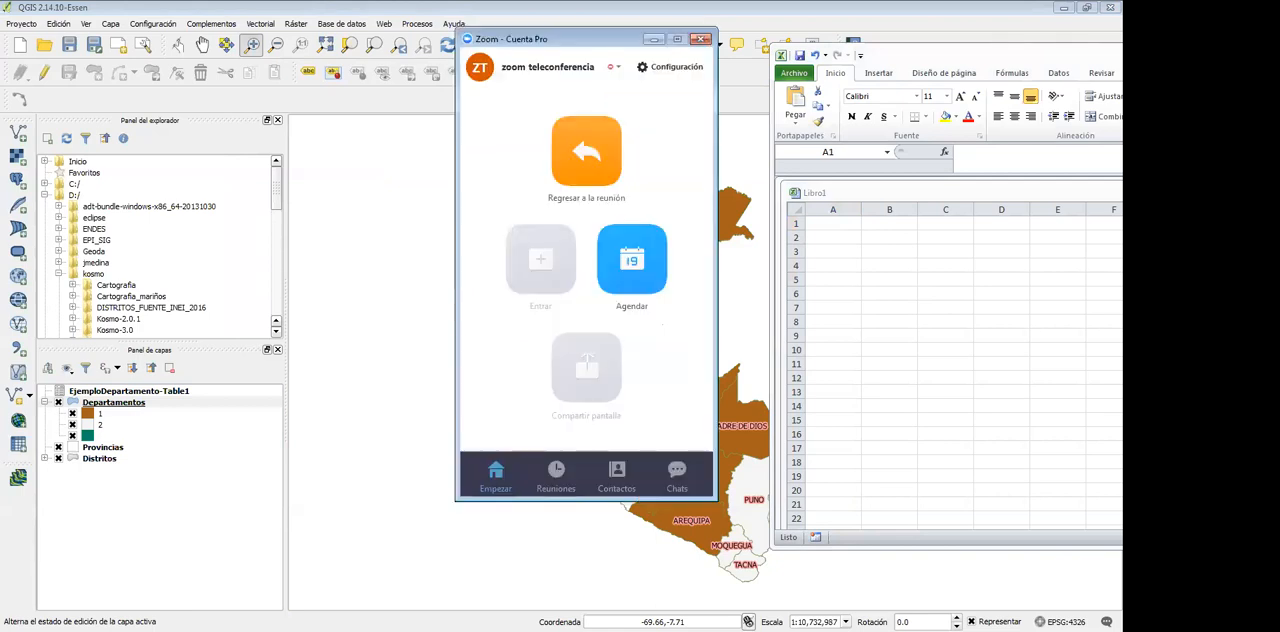
{"action": "left_click", "coordinate": [659, 40]}
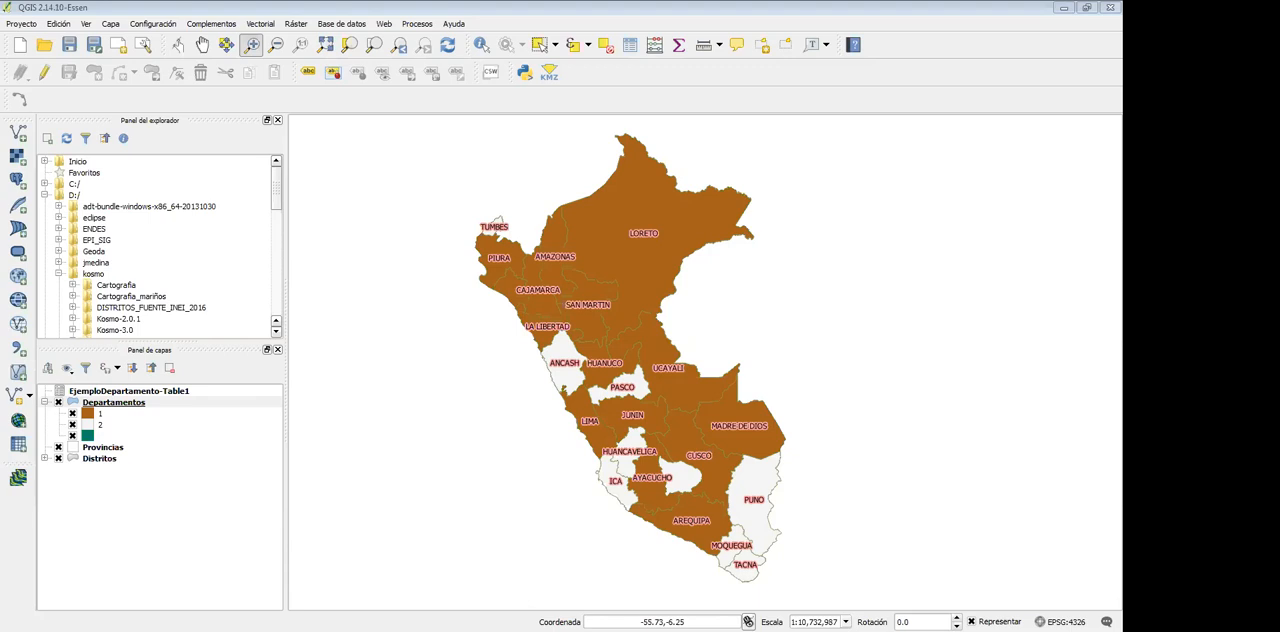
Switch to the browser, read the mappingGIS article on the QGIS 3.4 novelties at a larger text size, and return to QGIS
{"action": "key", "text": "alt+Tab"}
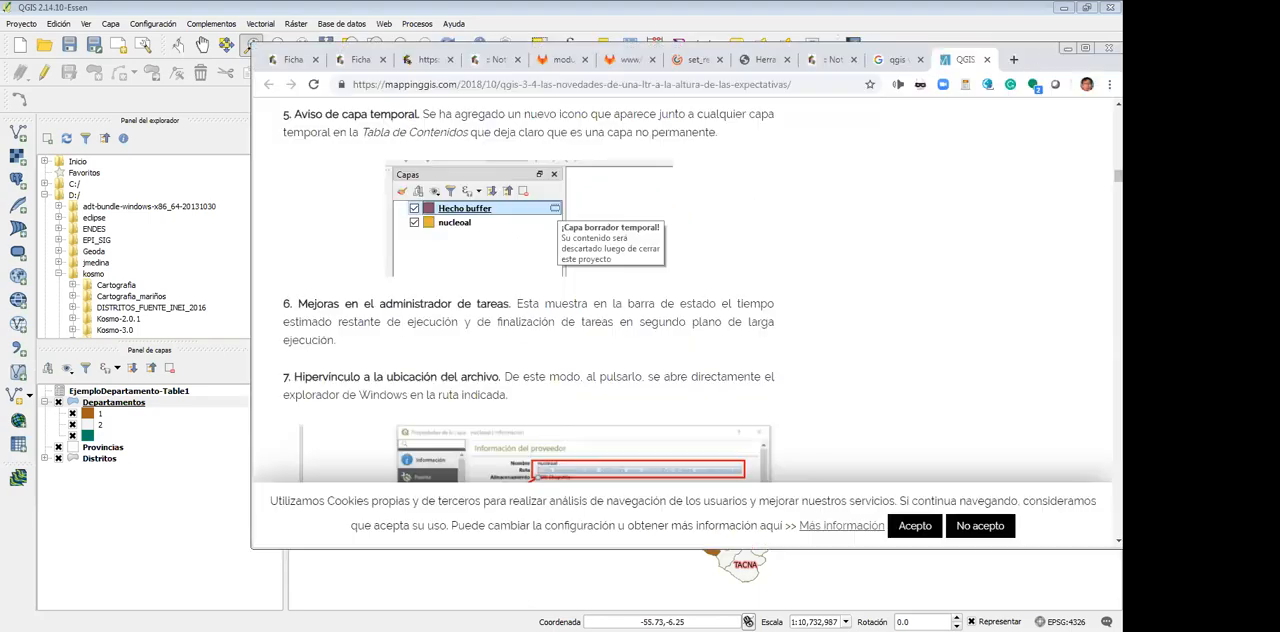
{"action": "scroll", "coordinate": [851, 298], "scroll_direction": "down", "scroll_amount": 2}
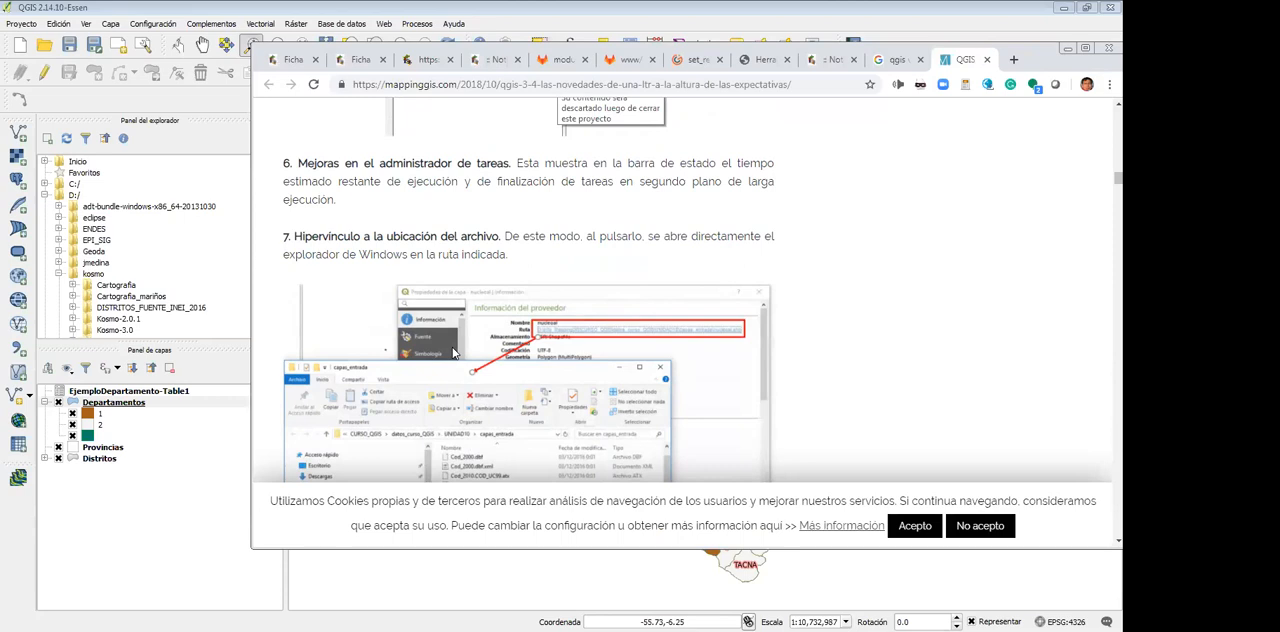
{"action": "scroll", "coordinate": [453, 352], "scroll_direction": "up", "scroll_amount": 4, "text": "ctrl"}
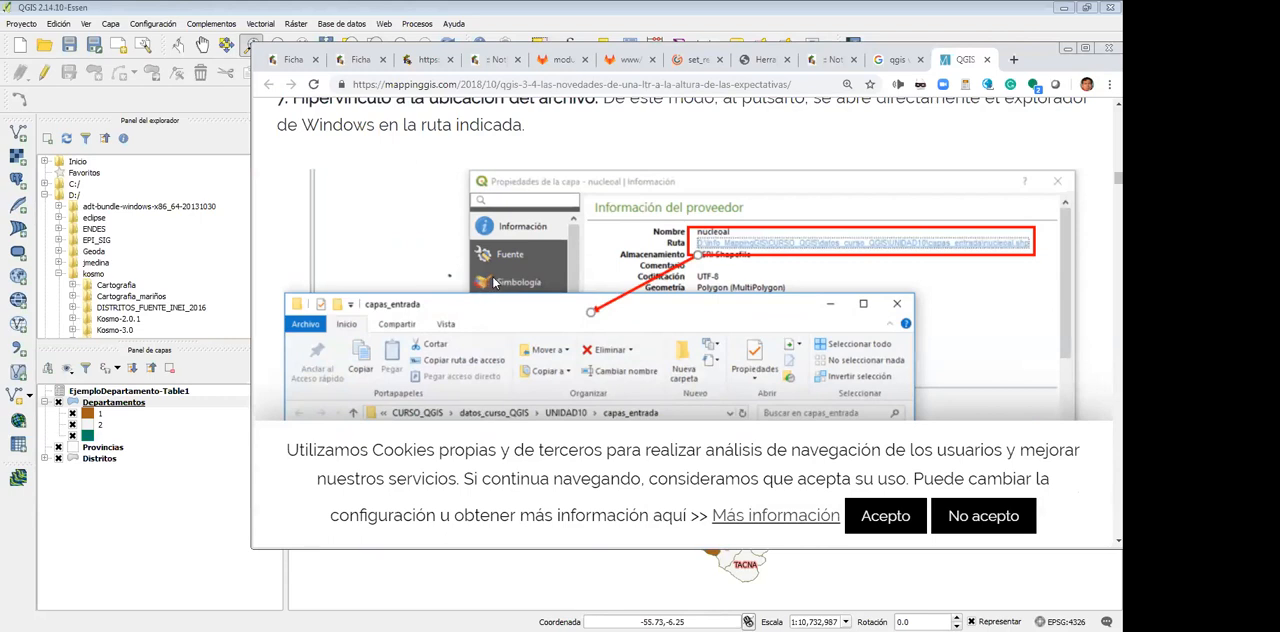
{"action": "key", "text": "ctrl+plus"}
{"action": "key", "text": "ctrl+plus"}
{"action": "key", "text": "ctrl+plus"}
{"action": "key", "text": "ctrl+plus"}
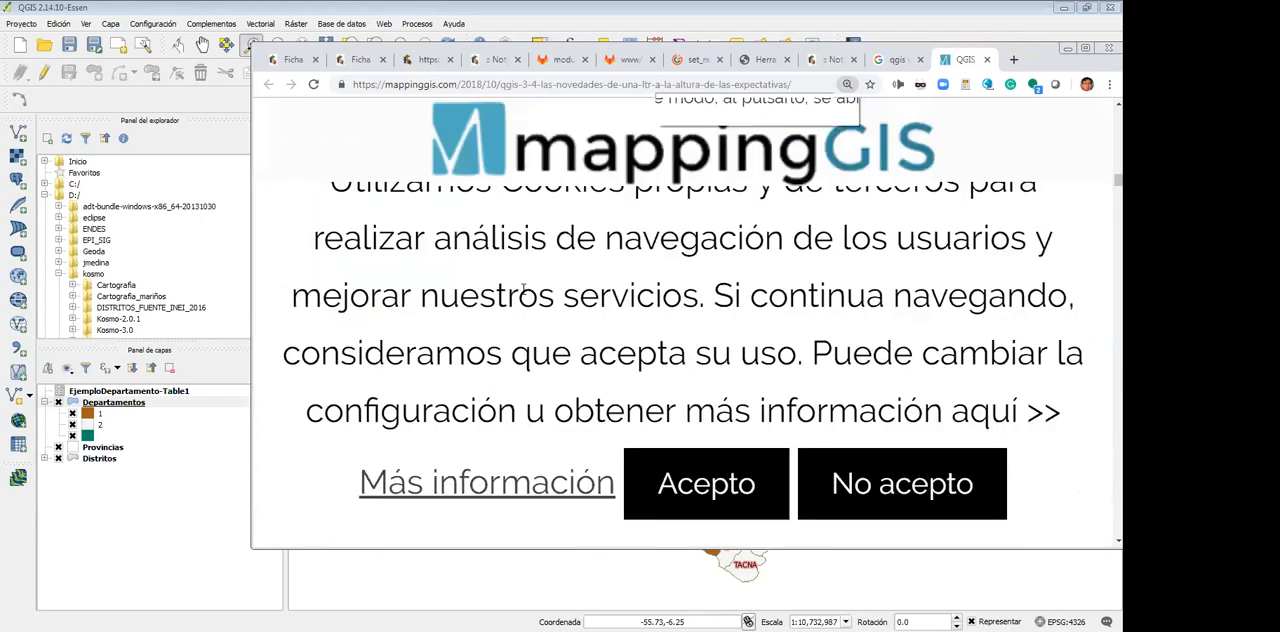
{"action": "key", "text": "ctrl+minus"}
{"action": "key", "text": "ctrl+minus"}
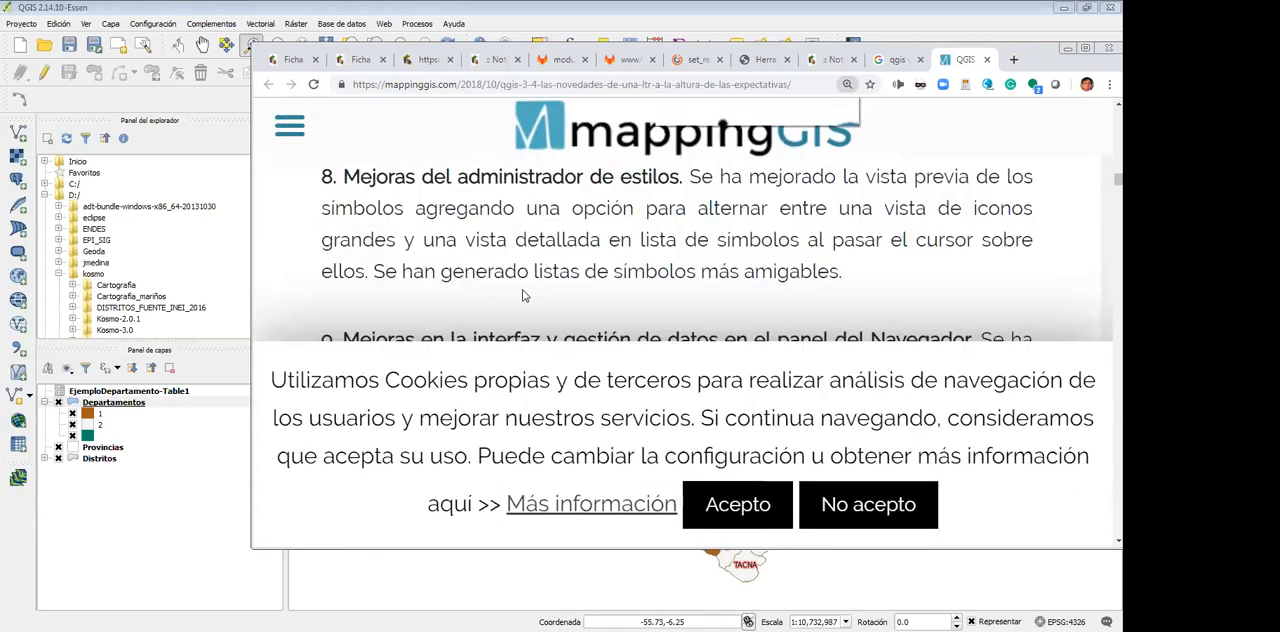
{"action": "scroll", "coordinate": [522, 296], "scroll_direction": "up", "scroll_amount": 1}
{"action": "scroll", "coordinate": [522, 296], "scroll_direction": "down", "scroll_amount": 5}
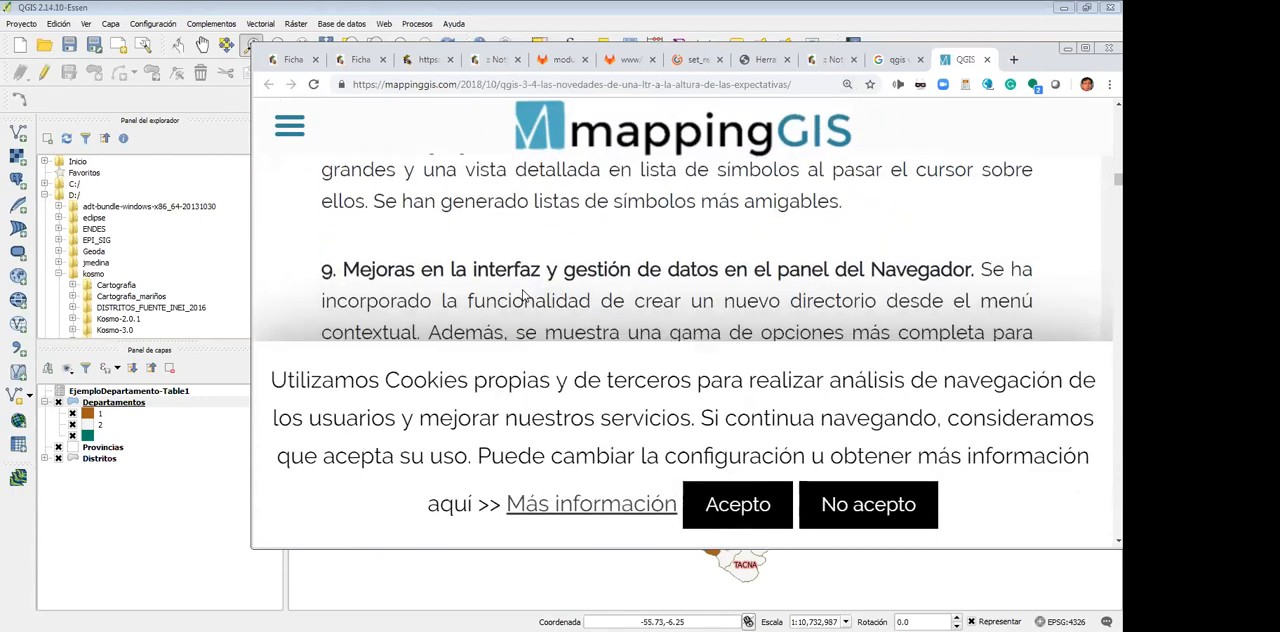
{"action": "scroll", "coordinate": [522, 296], "scroll_direction": "down", "scroll_amount": 3}
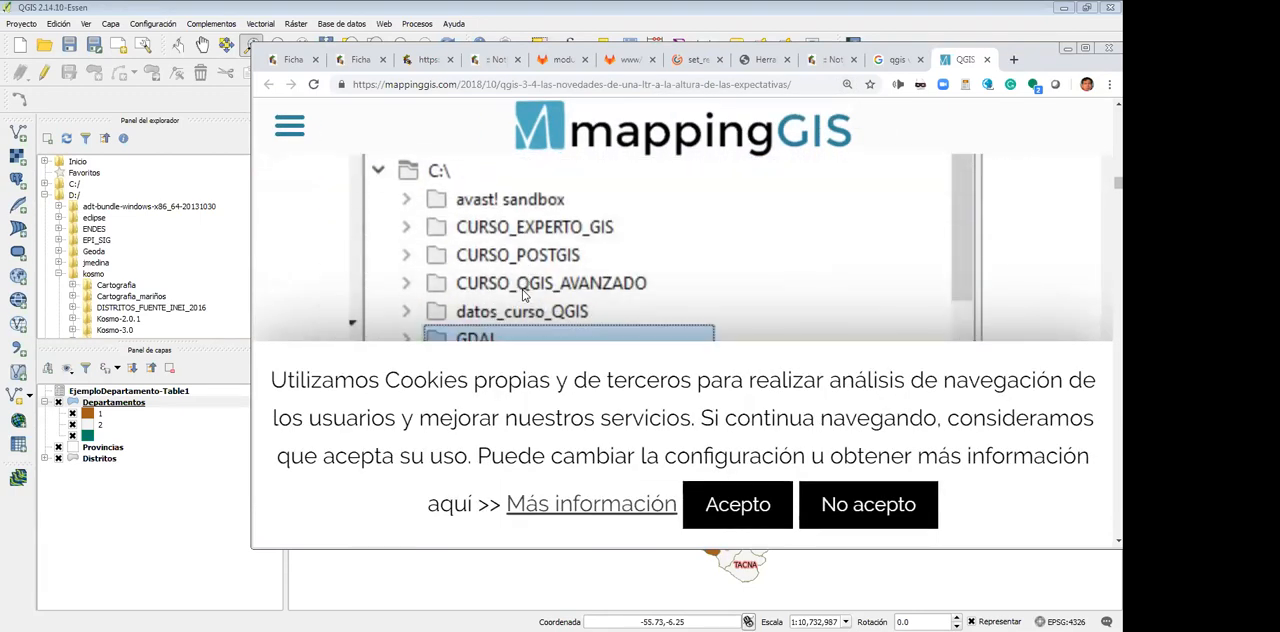
{"action": "scroll", "coordinate": [522, 296], "scroll_direction": "down", "scroll_amount": 6}
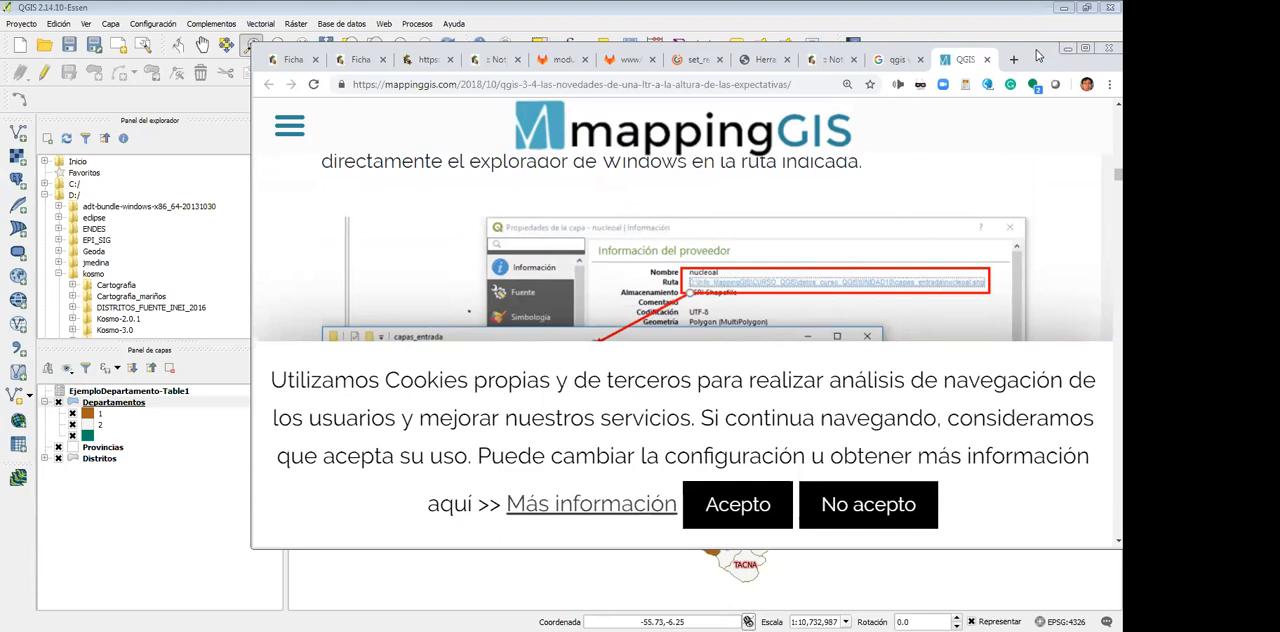
{"action": "left_click", "coordinate": [1067, 48]}
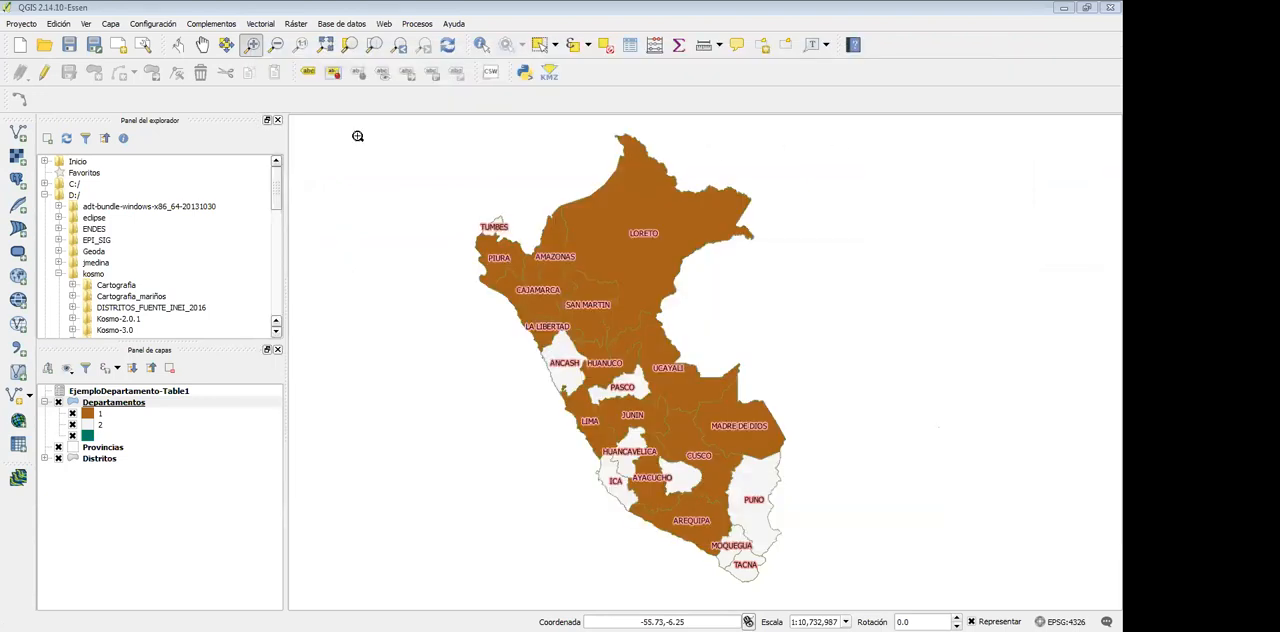
Review the categorised style of the Departamentos layer and the symbol of category 2, and close the layer properties without applying
{"action": "right_click", "coordinate": [96, 402]}
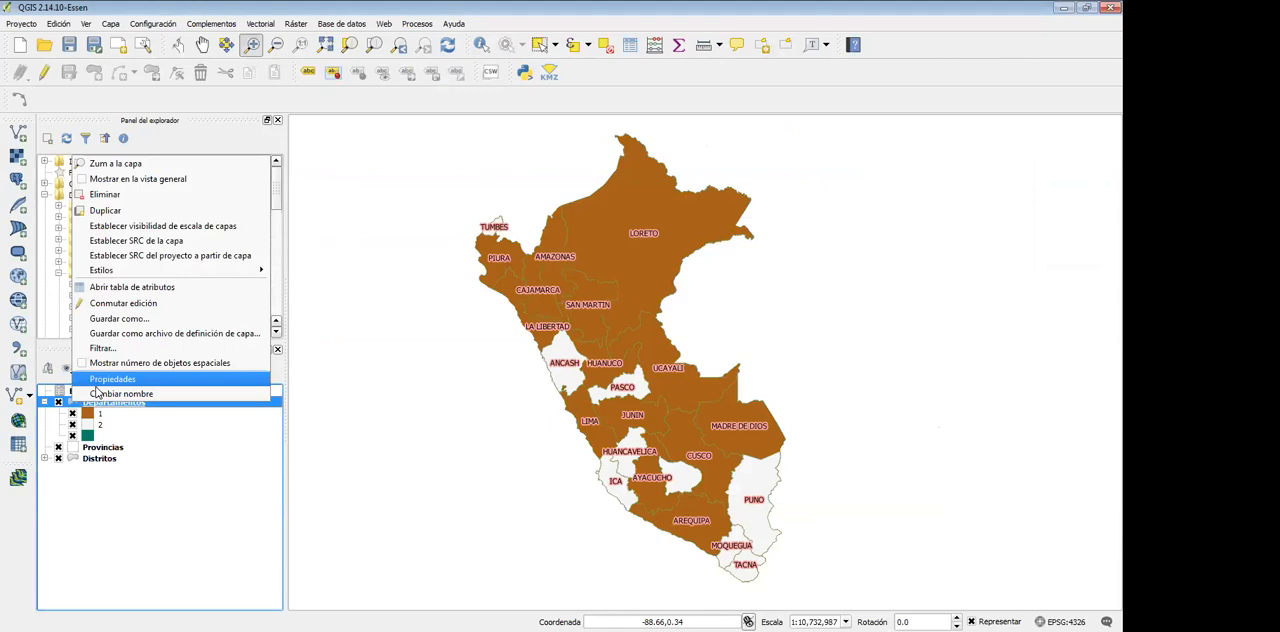
{"action": "left_click", "coordinate": [95, 384]}
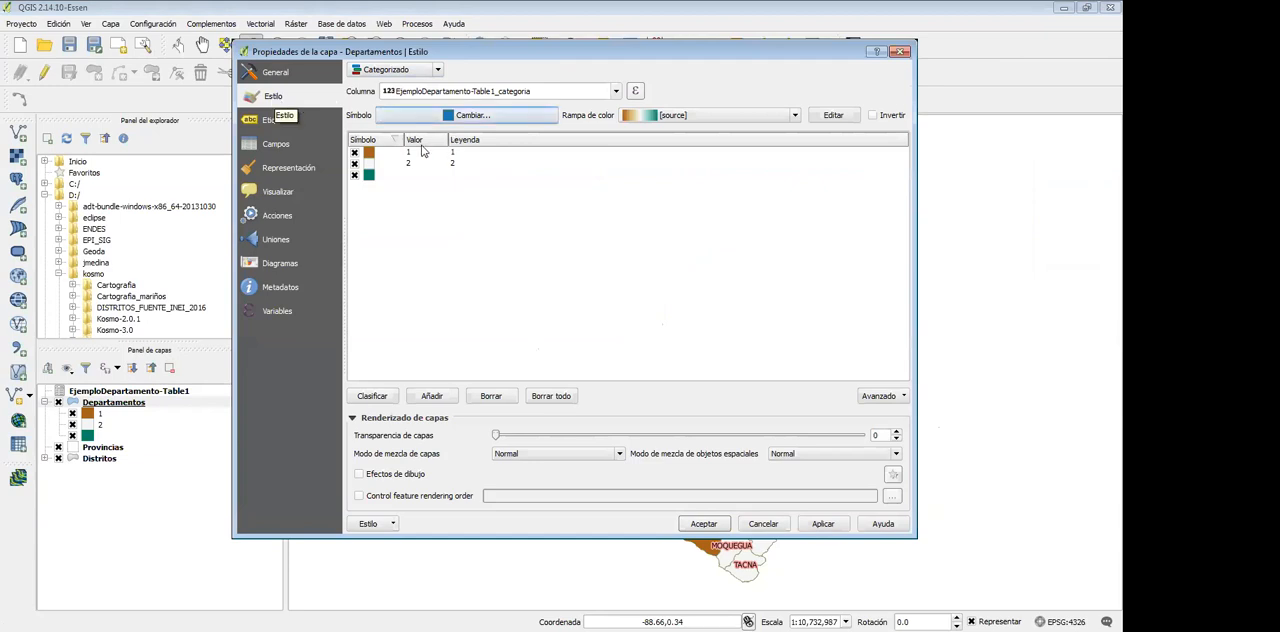
{"action": "left_click", "coordinate": [395, 70]}
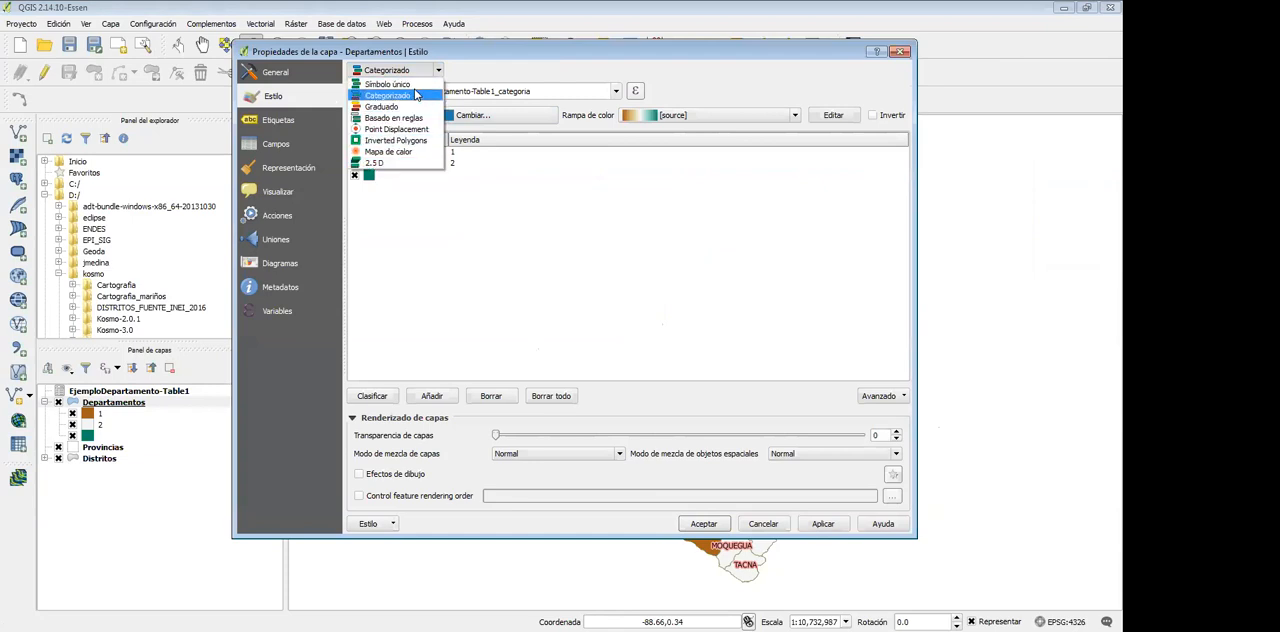
{"action": "left_click", "coordinate": [414, 95]}
{"action": "left_click", "coordinate": [751, 163]}
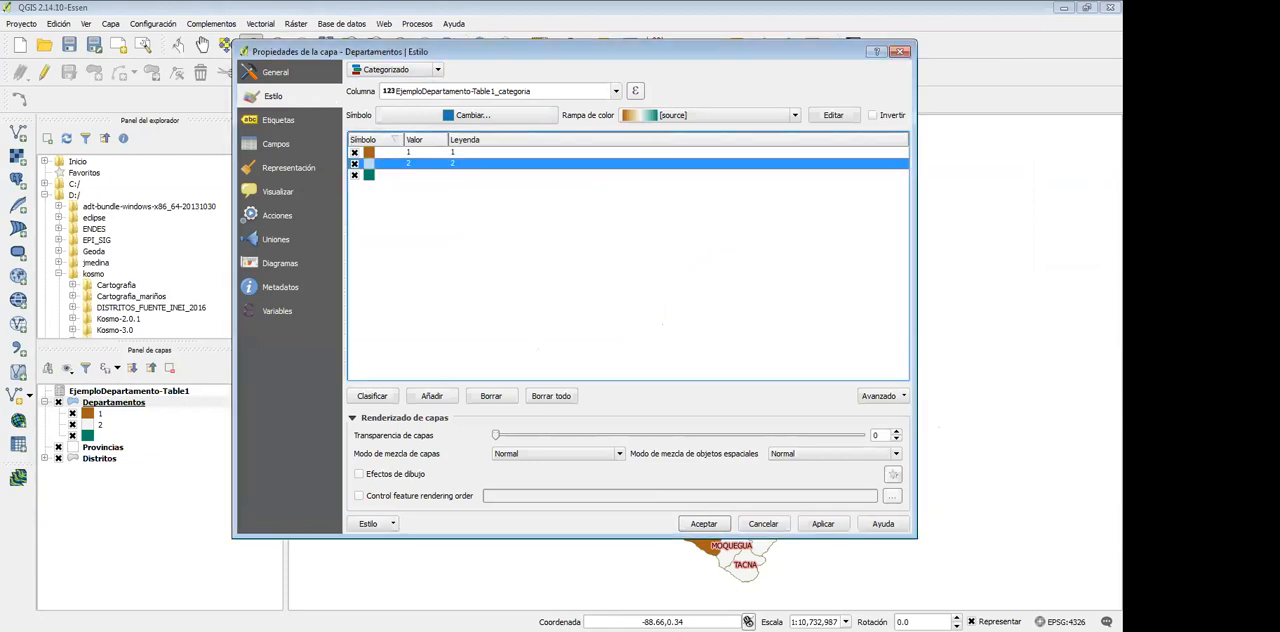
{"action": "double_click", "coordinate": [369, 163]}
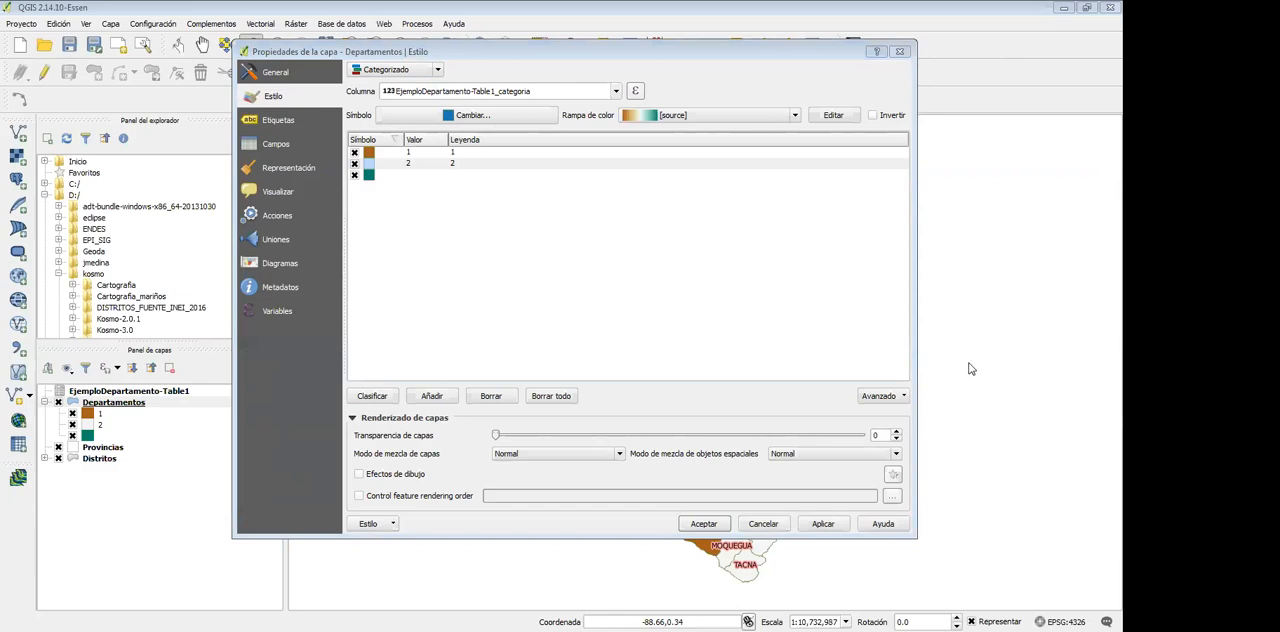
{"action": "left_click", "coordinate": [903, 55]}
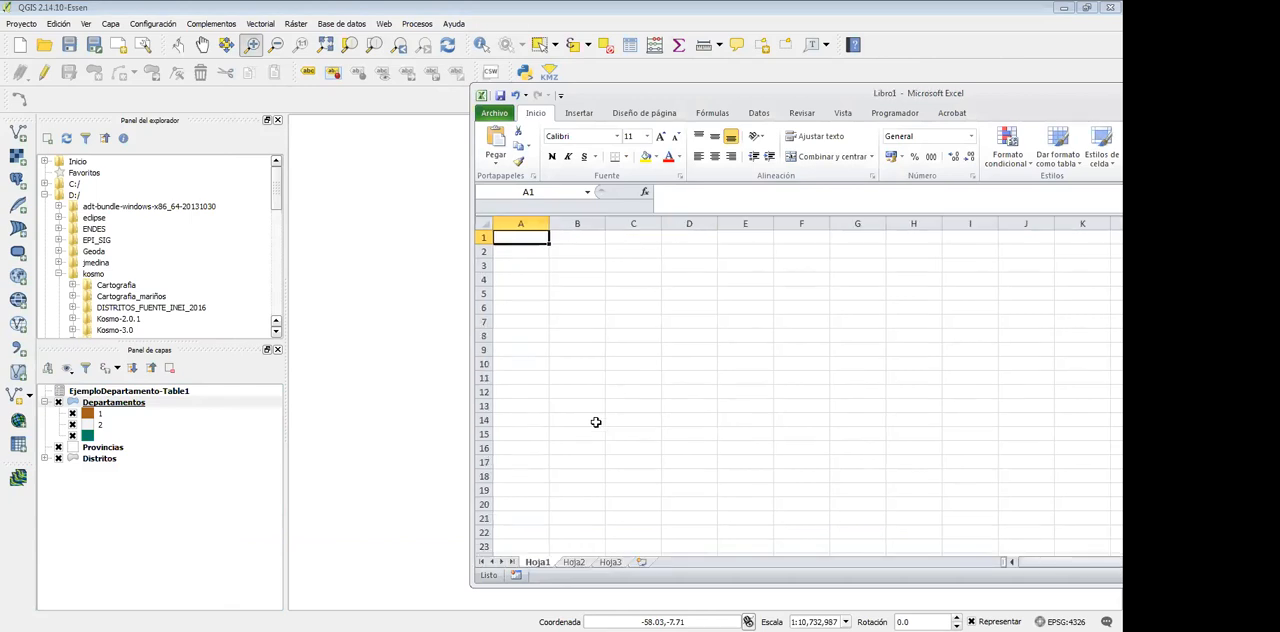
Move the blank Excel workbook to the other screen and bring the MySQL Query Browser into view, maximised
{"action": "left_click_drag", "start_coordinate": [965, 97], "coordinate": [1279, 99]}
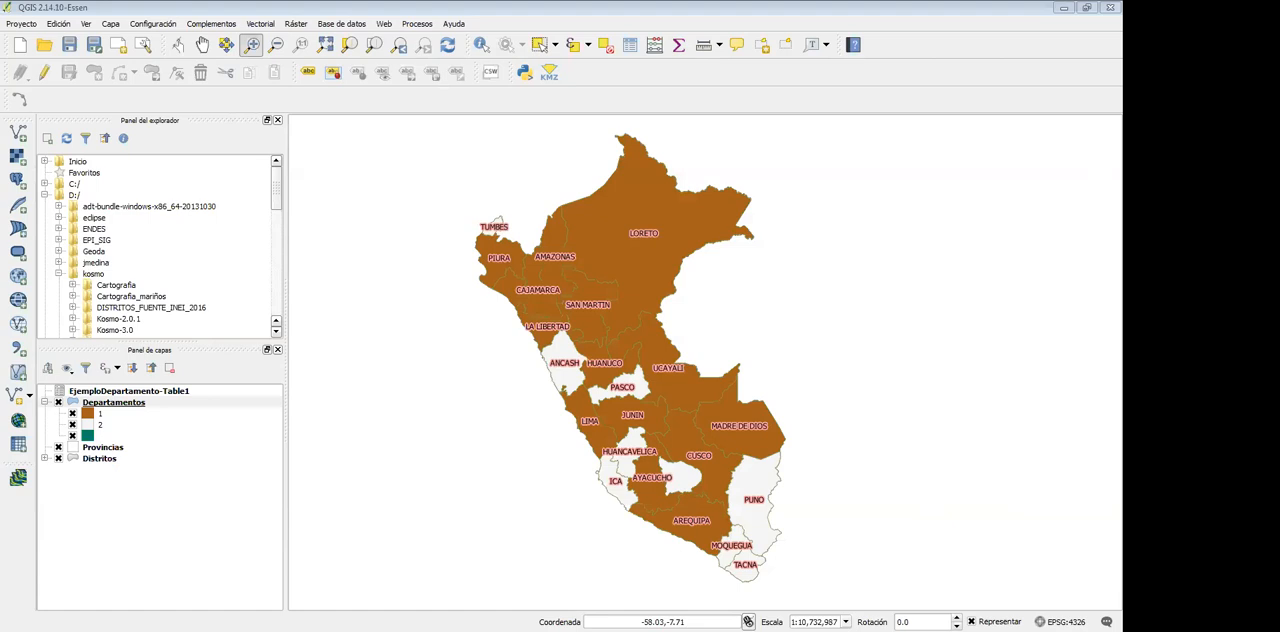
{"action": "left_click_drag", "start_coordinate": [1121, 80], "coordinate": [731, 80]}
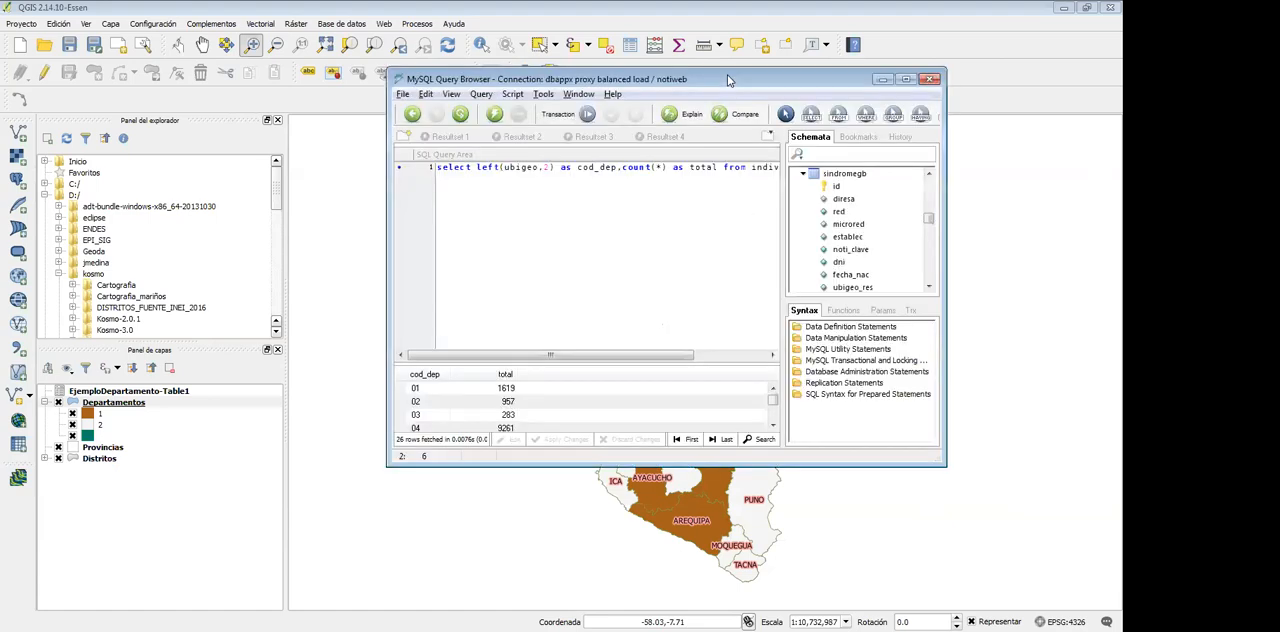
{"action": "left_click", "coordinate": [909, 80]}
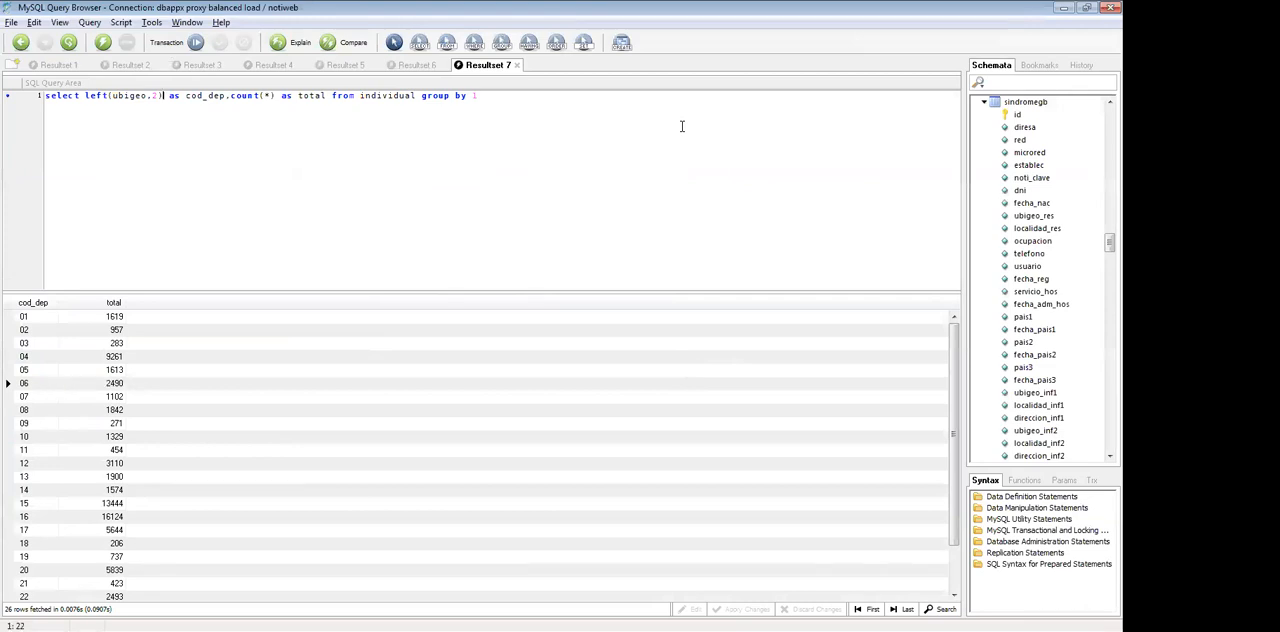
Replace the left(ubigeo,2) expression in the select query with the full ubigeo field
{"action": "key", "text": "ctrl+shift+Left"}
{"action": "key", "text": "ctrl+shift+Left"}
{"action": "key", "text": "ctrl+shift+Left"}
{"action": "key", "text": "ctrl+shift+Left"}
{"action": "key", "text": "ctrl+shift+Right"}
{"action": "type", "text": "ubigeo"}
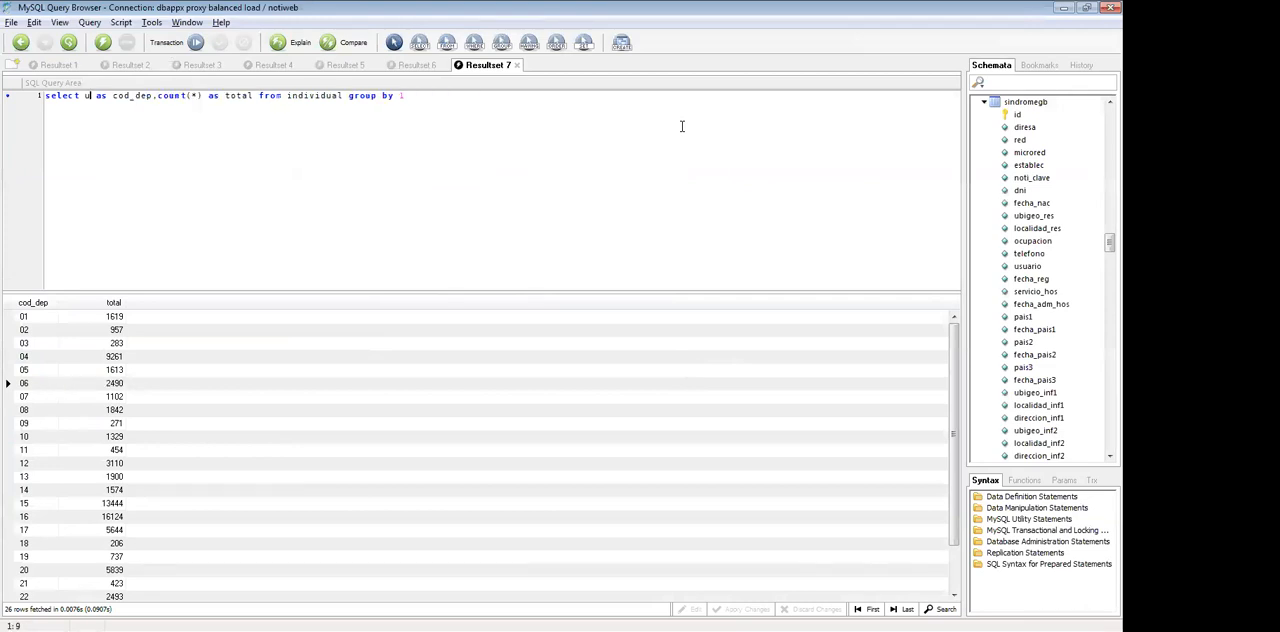
Rename the query's ubigeo column alias as cod_dist and move the MySQL Query Browser back to the other screen
{"action": "key", "text": "End"}
{"action": "key", "text": "ctrl+Left"}
{"action": "key", "text": "ctrl+Left"}
{"action": "key", "text": "ctrl+Left"}
{"action": "key", "text": "ctrl+Left"}
{"action": "key", "text": "ctrl+Left"}
{"action": "key", "text": "ctrl+Left"}
{"action": "key", "text": "ctrl+Left"}
{"action": "key", "text": "ctrl+shift+Left"}
{"action": "type", "text": "cod_dist"}
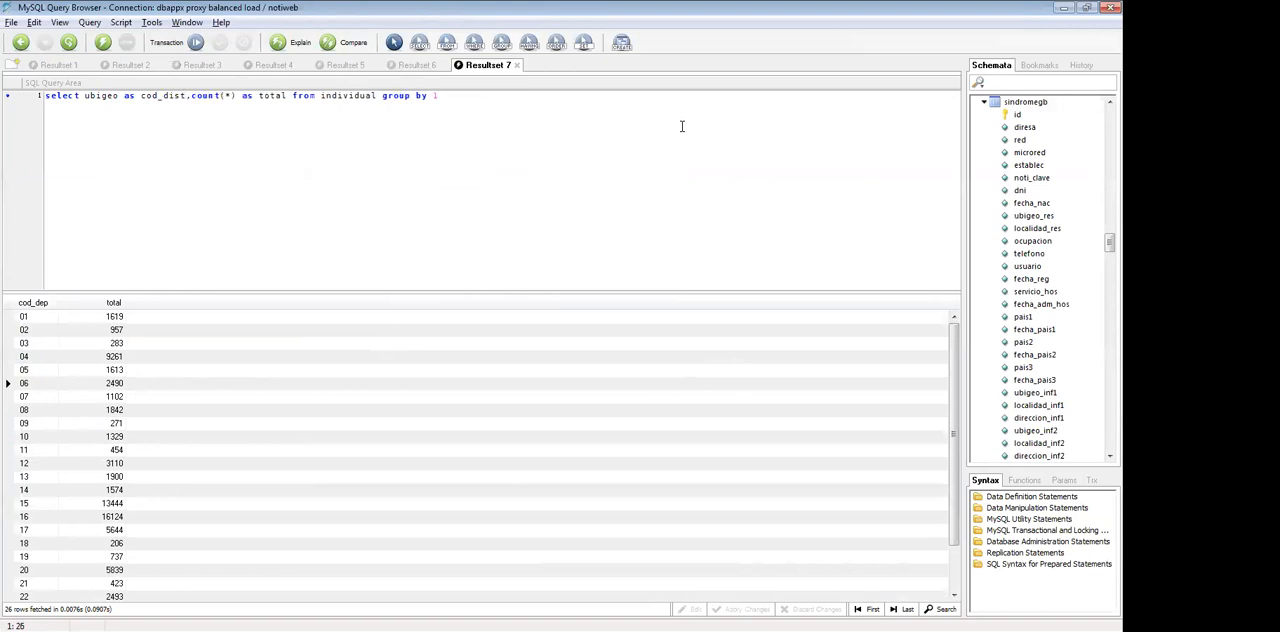
{"action": "double_click", "coordinate": [626, 8]}
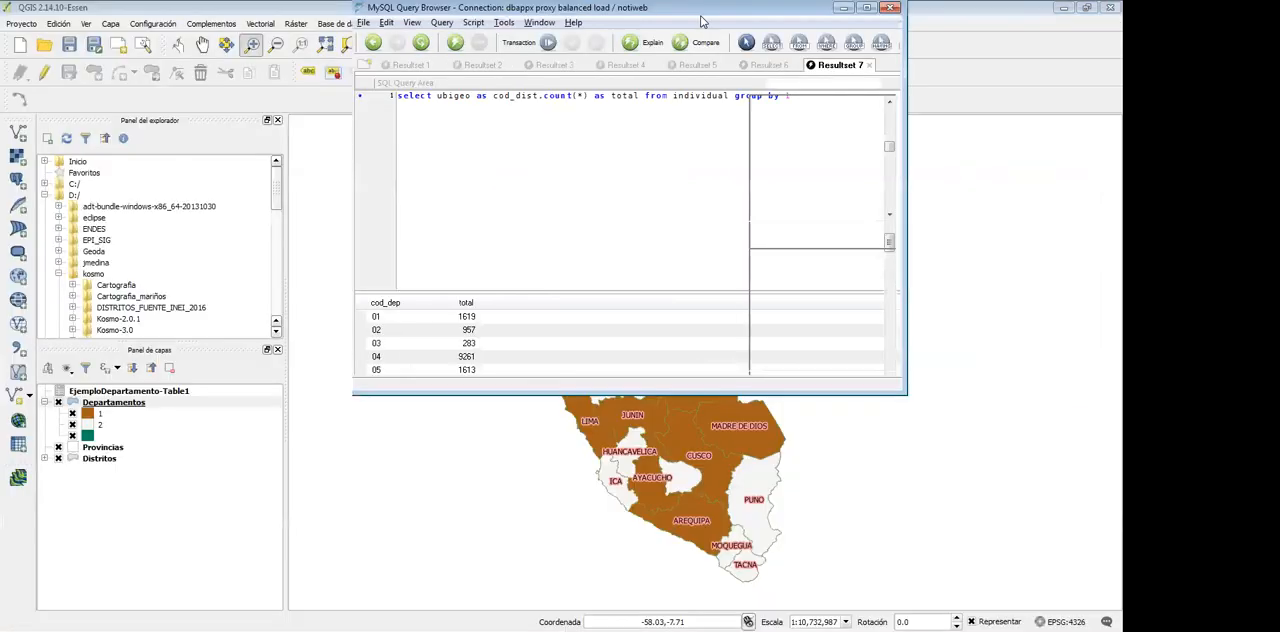
{"action": "left_click_drag", "start_coordinate": [703, 22], "coordinate": [1279, 40]}
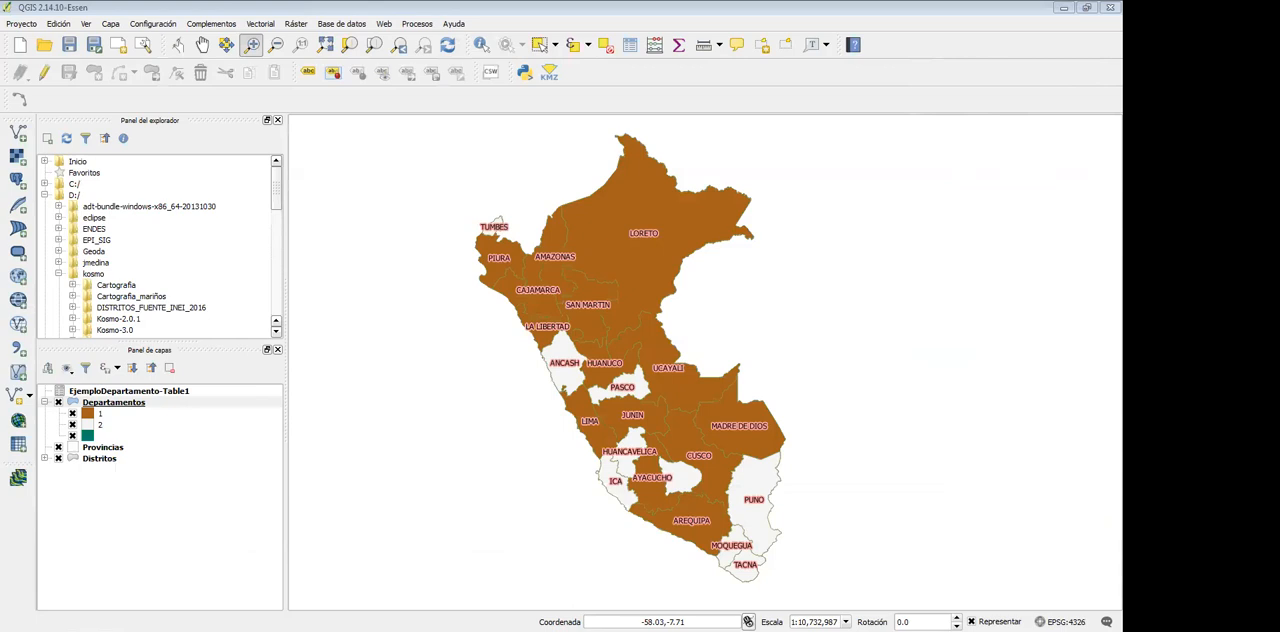
Switch to the Iras 2019.xlsx workbook in Excel, enable its blocked content and maximise its window
{"action": "key", "text": "alt+Tab"}
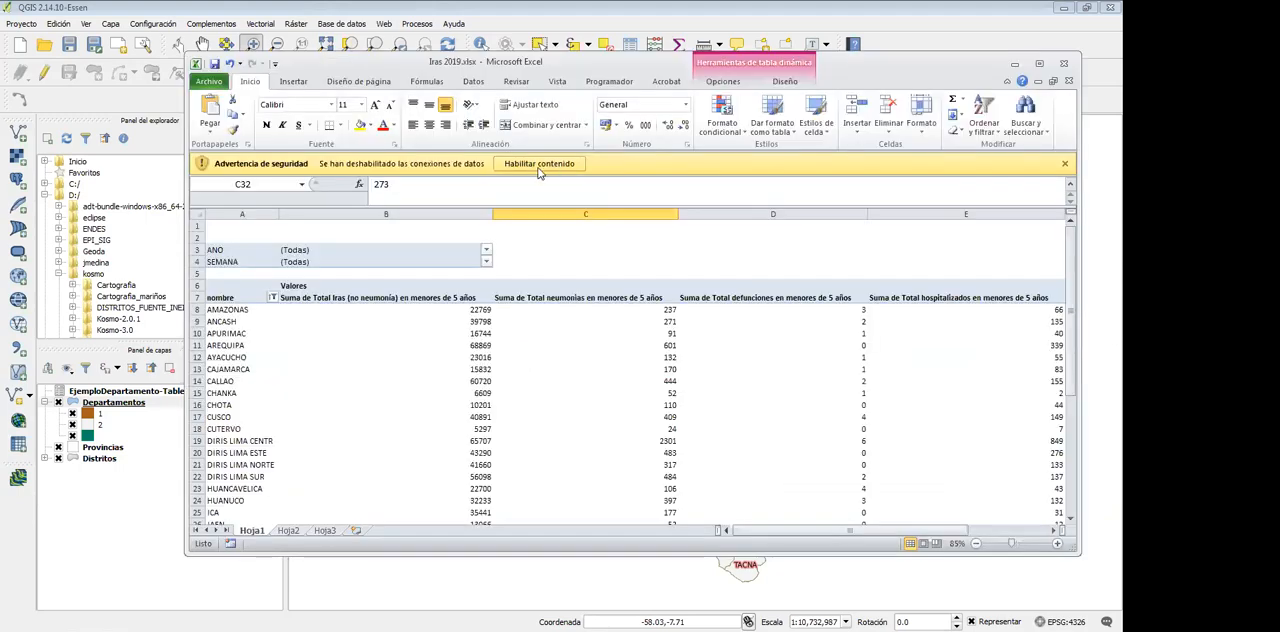
{"action": "left_click", "coordinate": [540, 165]}
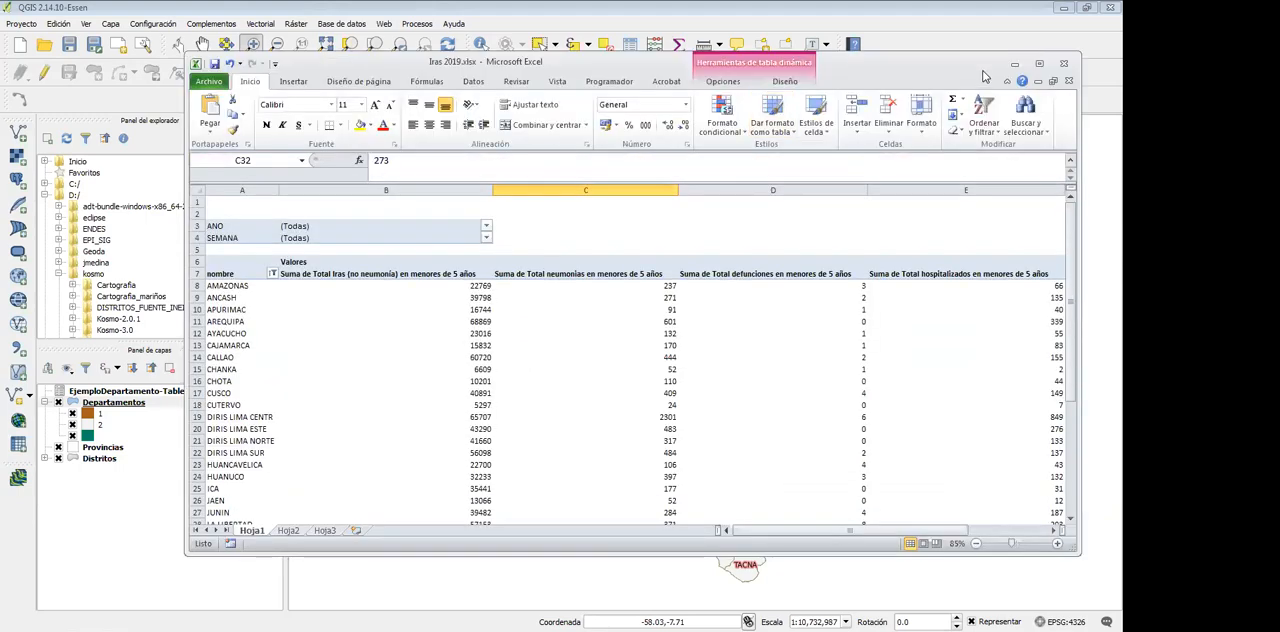
{"action": "left_click", "coordinate": [1040, 63]}
{"action": "left_click", "coordinate": [137, 444]}
{"action": "left_click", "coordinate": [140, 337]}
Show the pivot table's field list and move the nombre field from the row labels to the report filter
{"action": "left_click", "coordinate": [95, 300]}
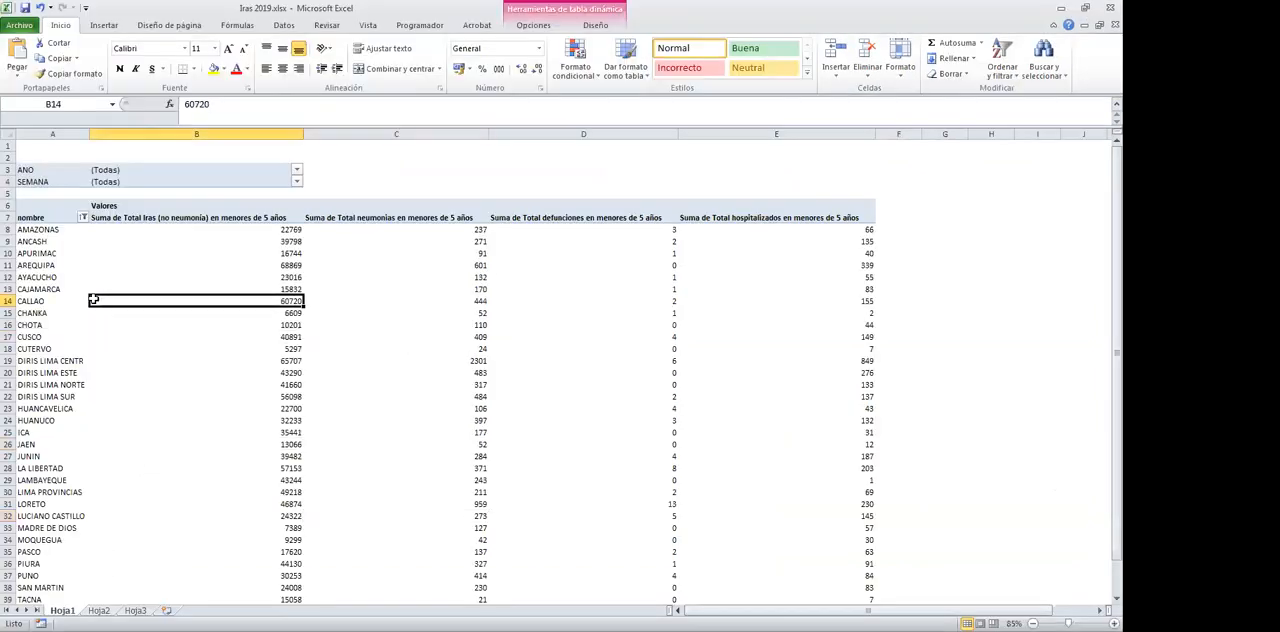
{"action": "left_click", "coordinate": [596, 25]}
{"action": "left_click", "coordinate": [533, 25]}
{"action": "left_click", "coordinate": [997, 58]}
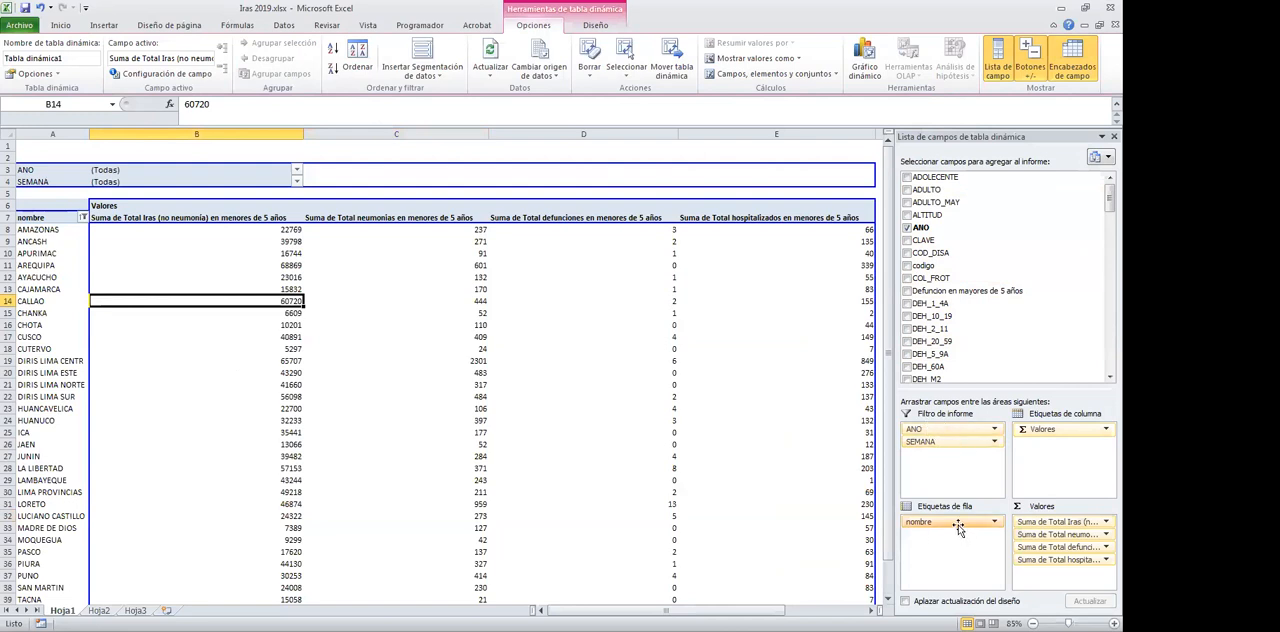
{"action": "left_click_drag", "start_coordinate": [958, 528], "coordinate": [1107, 205]}
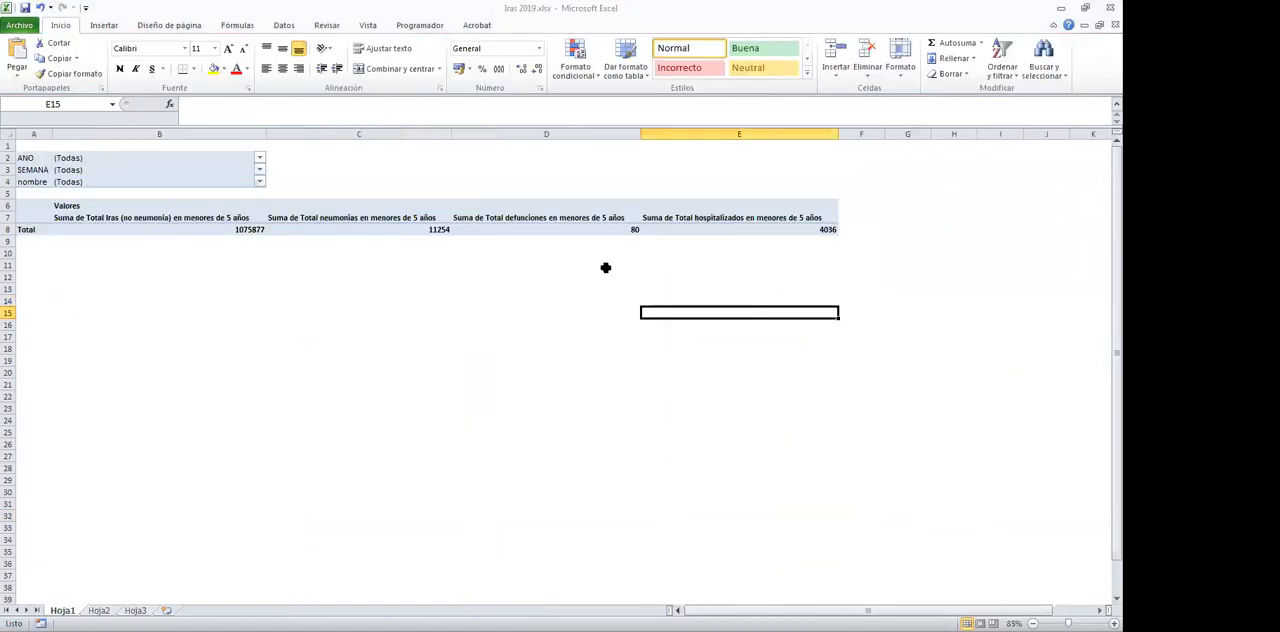
Add the DEPARTAM field to the pivot table's report filter
{"action": "left_click", "coordinate": [99, 230]}
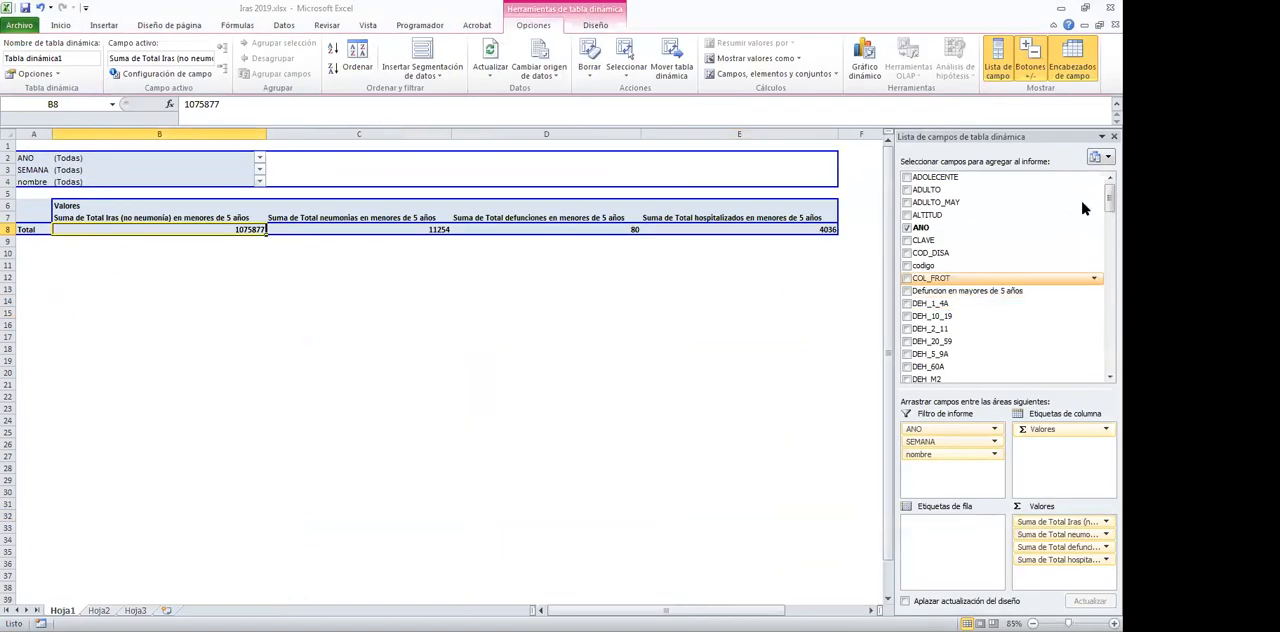
{"action": "scroll", "coordinate": [1099, 252], "scroll_direction": "down", "scroll_amount": 8}
{"action": "scroll", "coordinate": [1093, 345], "scroll_direction": "down", "scroll_amount": 10}
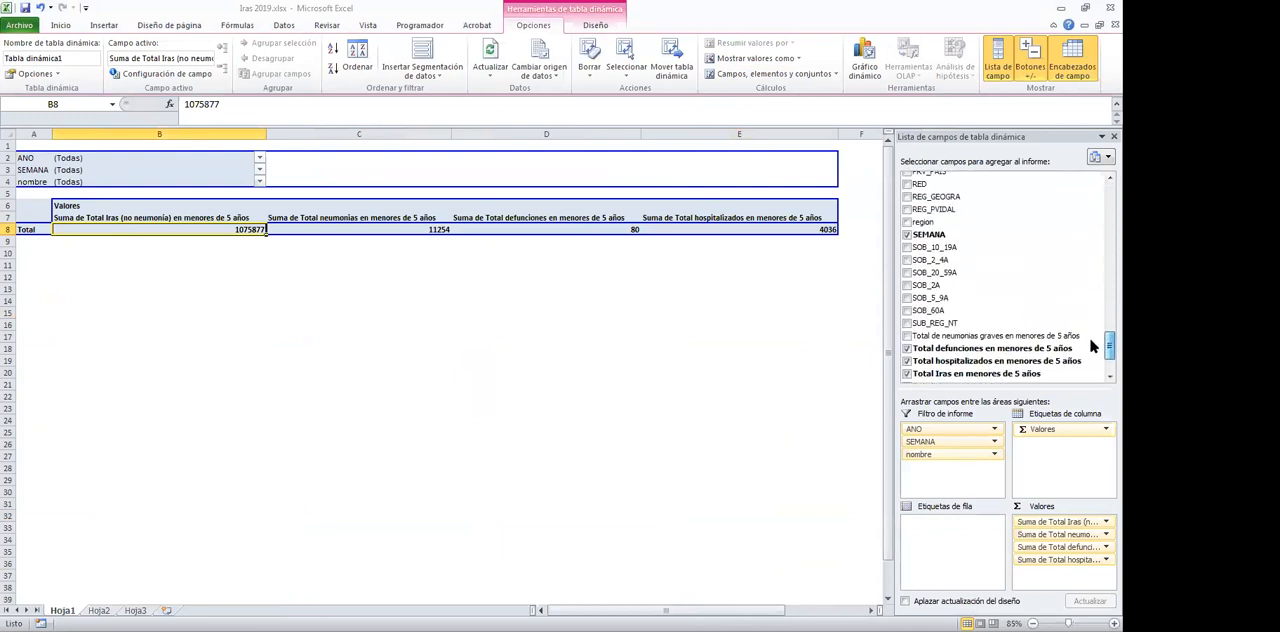
{"action": "scroll", "coordinate": [1093, 330], "scroll_direction": "up", "scroll_amount": 1}
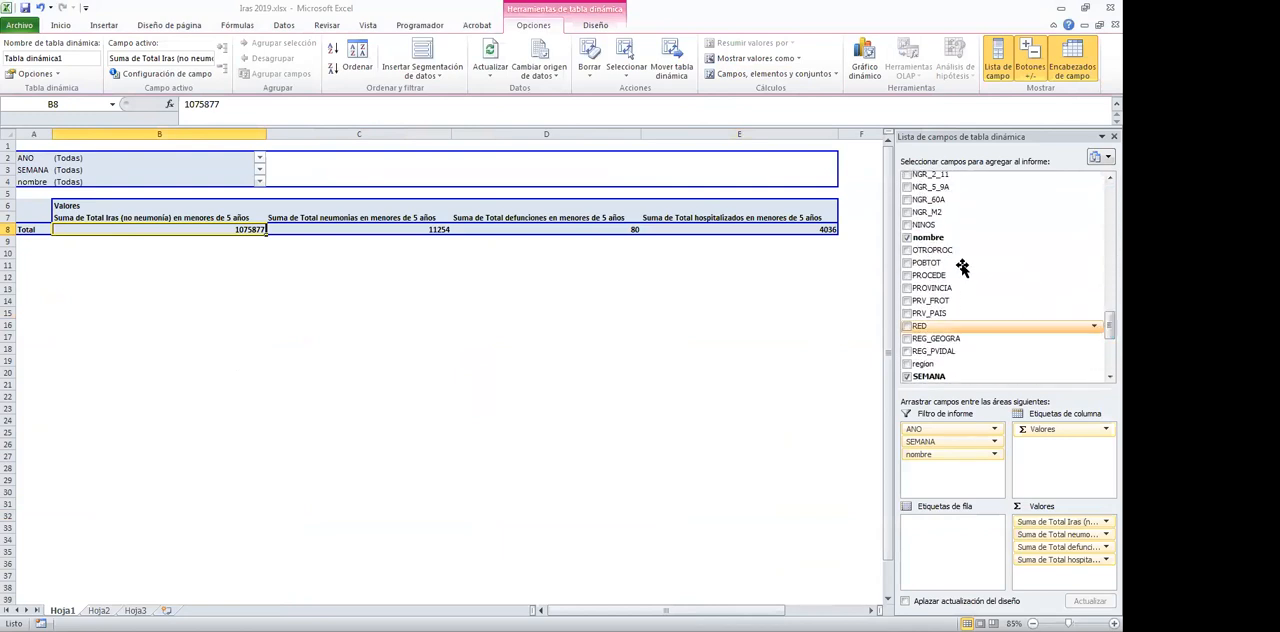
{"action": "left_click_drag", "start_coordinate": [1104, 322], "coordinate": [1105, 225]}
{"action": "left_click_drag", "start_coordinate": [937, 187], "coordinate": [936, 470]}
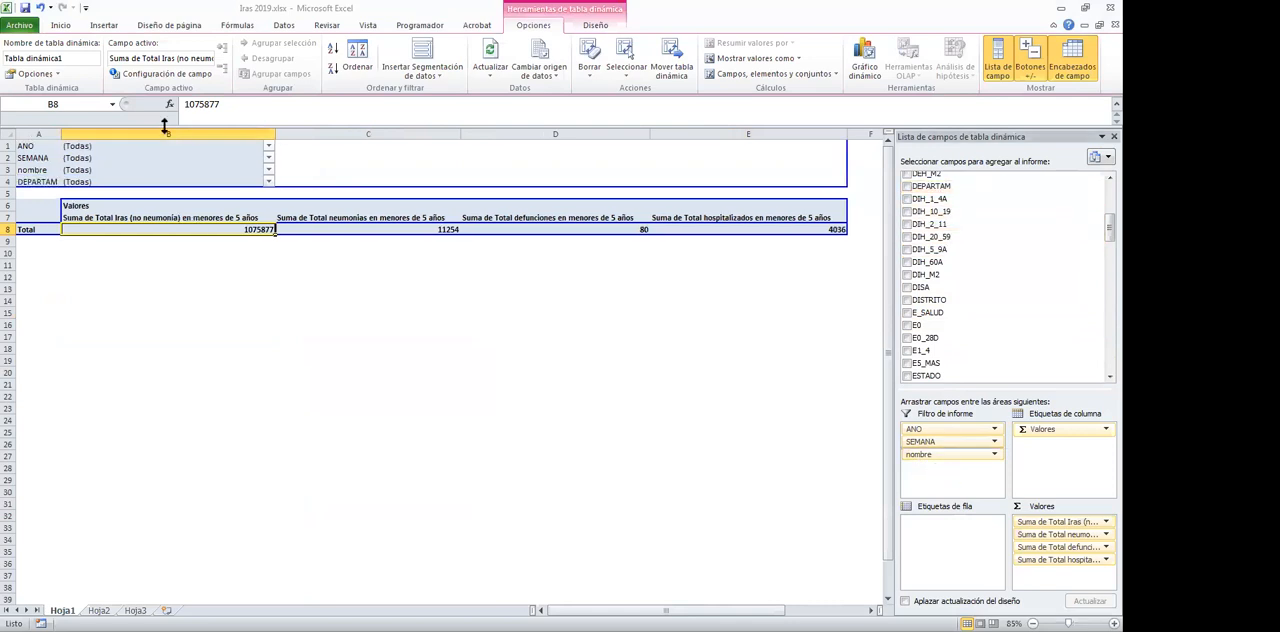
Filter the pivot table to the LIMA department using the DEPARTAM report filter
{"action": "left_click", "coordinate": [270, 182]}
{"action": "left_click_drag", "start_coordinate": [263, 237], "coordinate": [262, 260]}
{"action": "scroll", "coordinate": [150, 303], "scroll_direction": "down", "scroll_amount": 1}
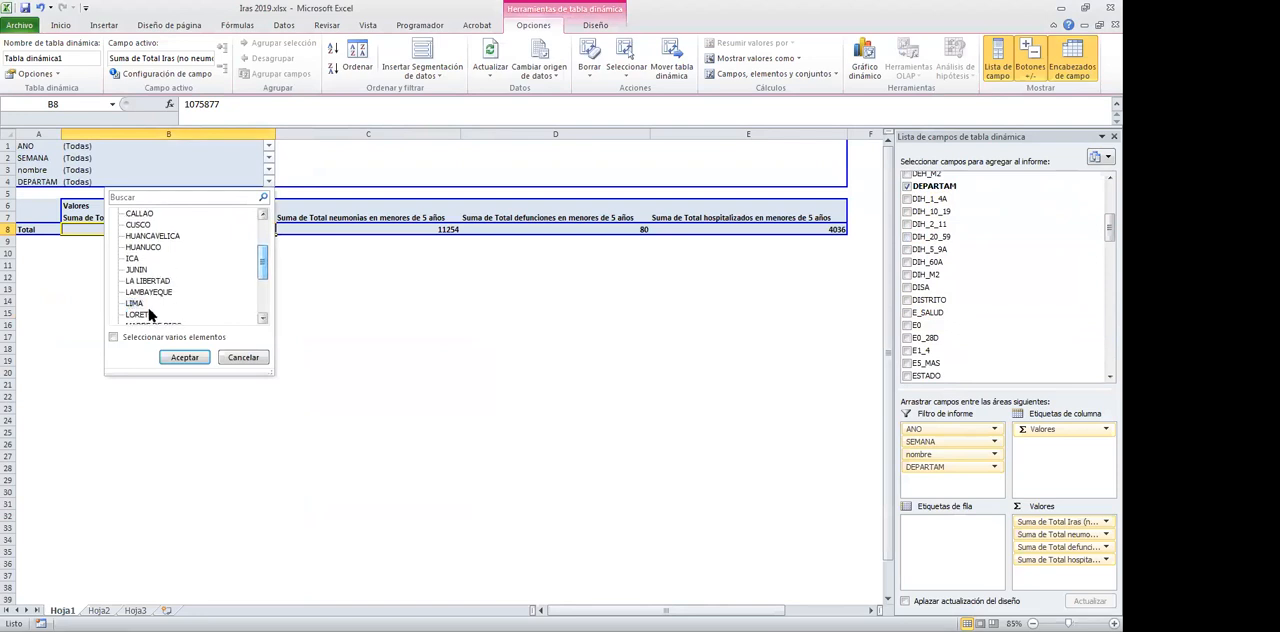
{"action": "left_click", "coordinate": [183, 357]}
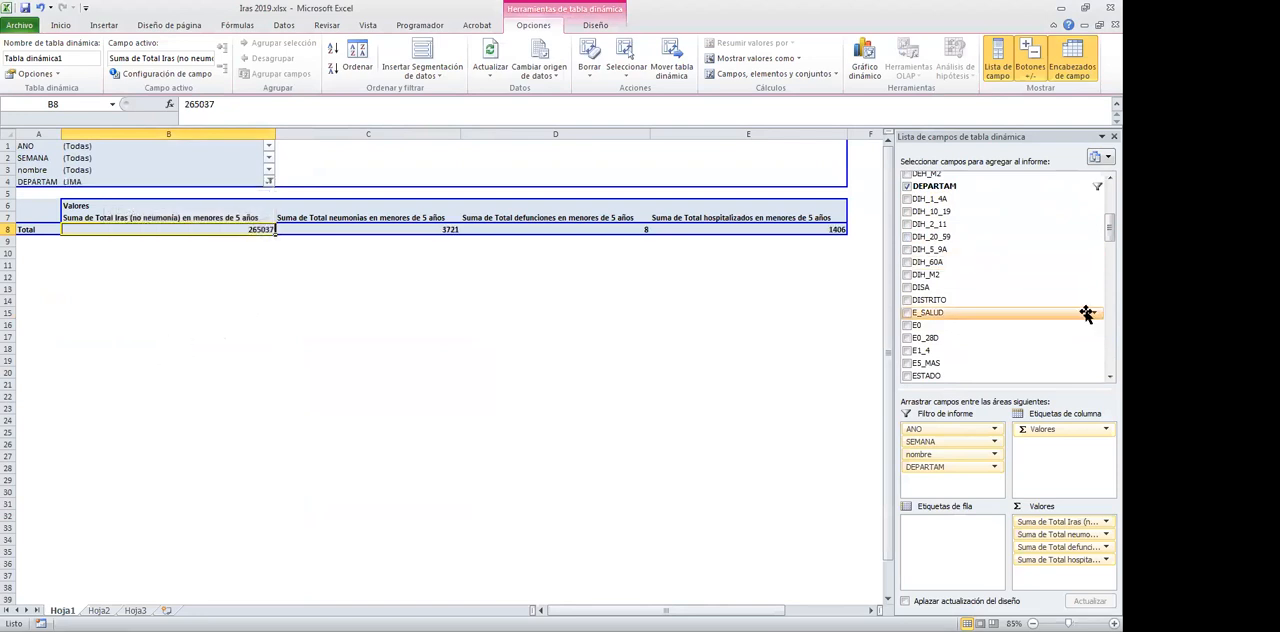
Add the UBIGEO field to the pivot table's row labels and narrow all the columns of the sheet equally
{"action": "left_click_drag", "start_coordinate": [1107, 228], "coordinate": [1093, 362]}
{"action": "left_click_drag", "start_coordinate": [935, 350], "coordinate": [913, 525]}
{"action": "left_click", "coordinate": [217, 346]}
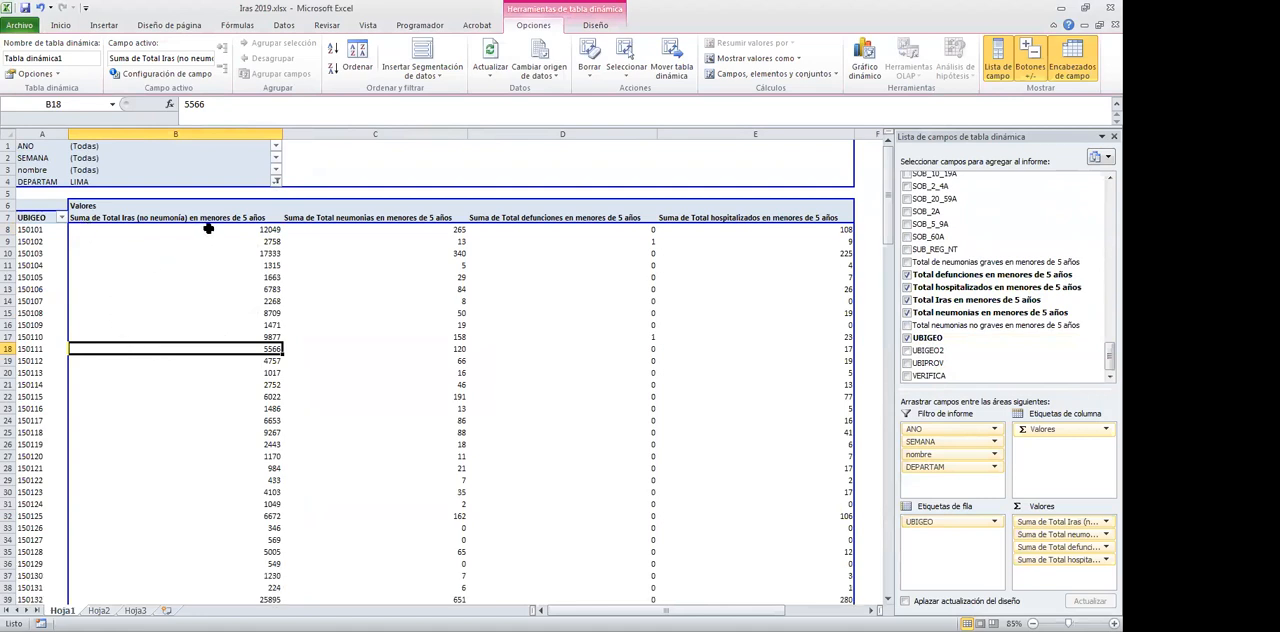
{"action": "left_click", "coordinate": [10, 133]}
{"action": "left_click", "coordinate": [282, 131]}
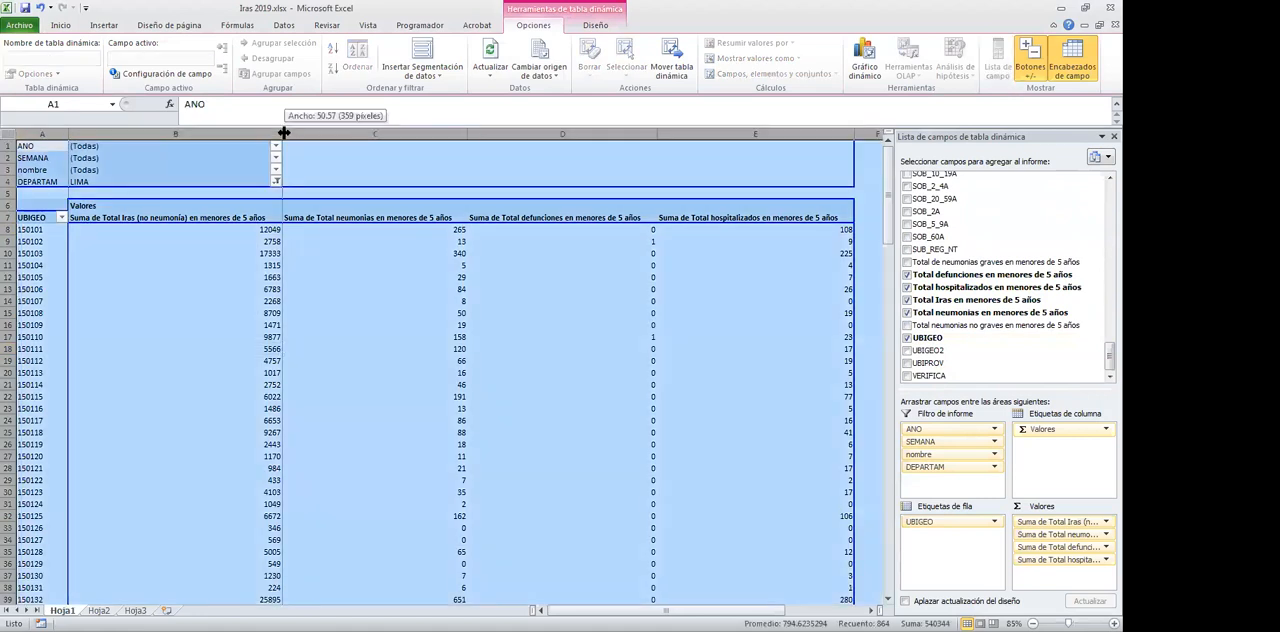
{"action": "left_click_drag", "start_coordinate": [282, 131], "coordinate": [133, 131]}
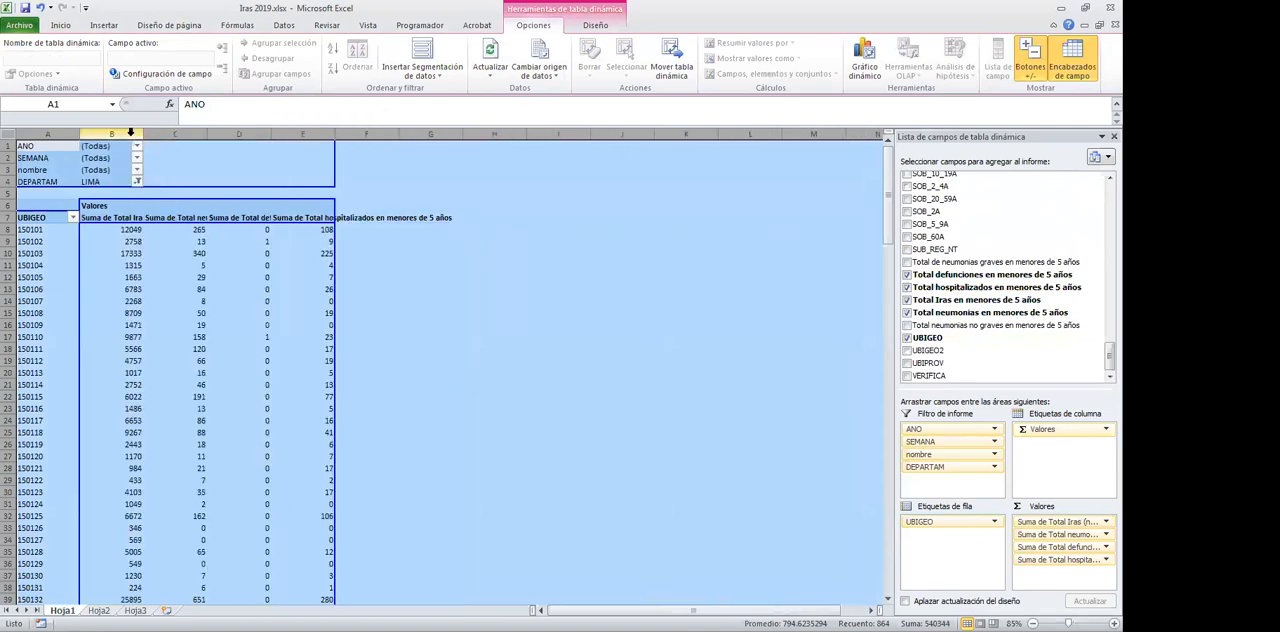
Examine the first UBIGEO row and the full value headers in cells B7 to E7 of the pivot table
{"action": "left_click", "coordinate": [45, 231]}
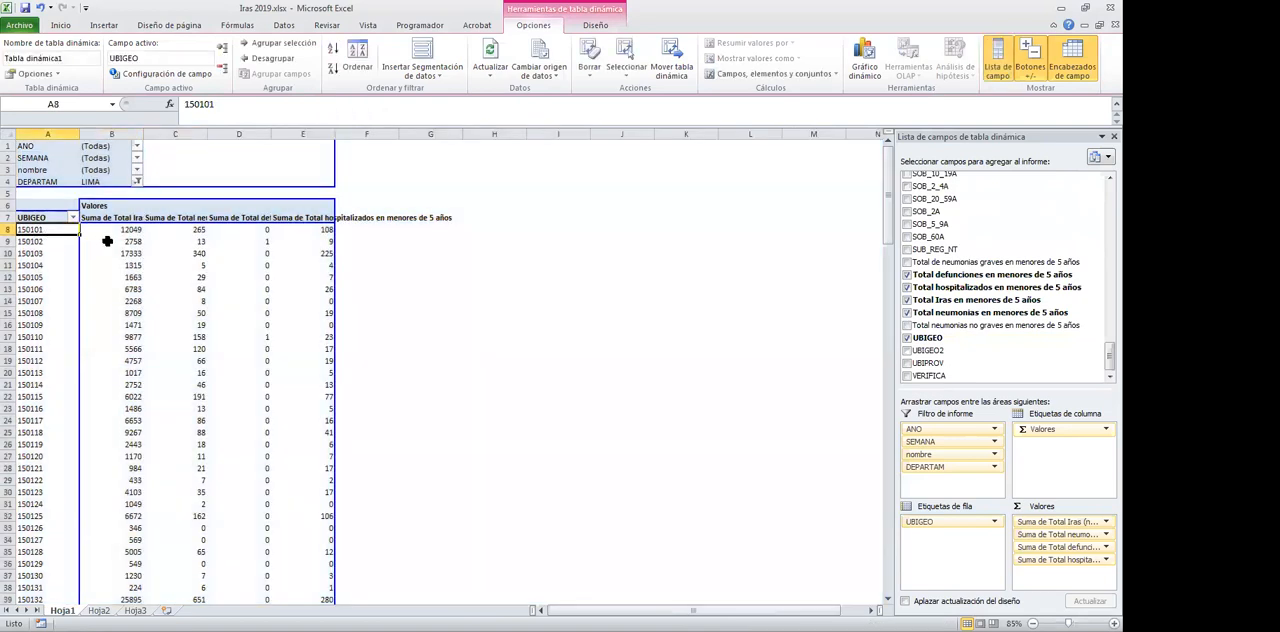
{"action": "key", "text": "Right"}
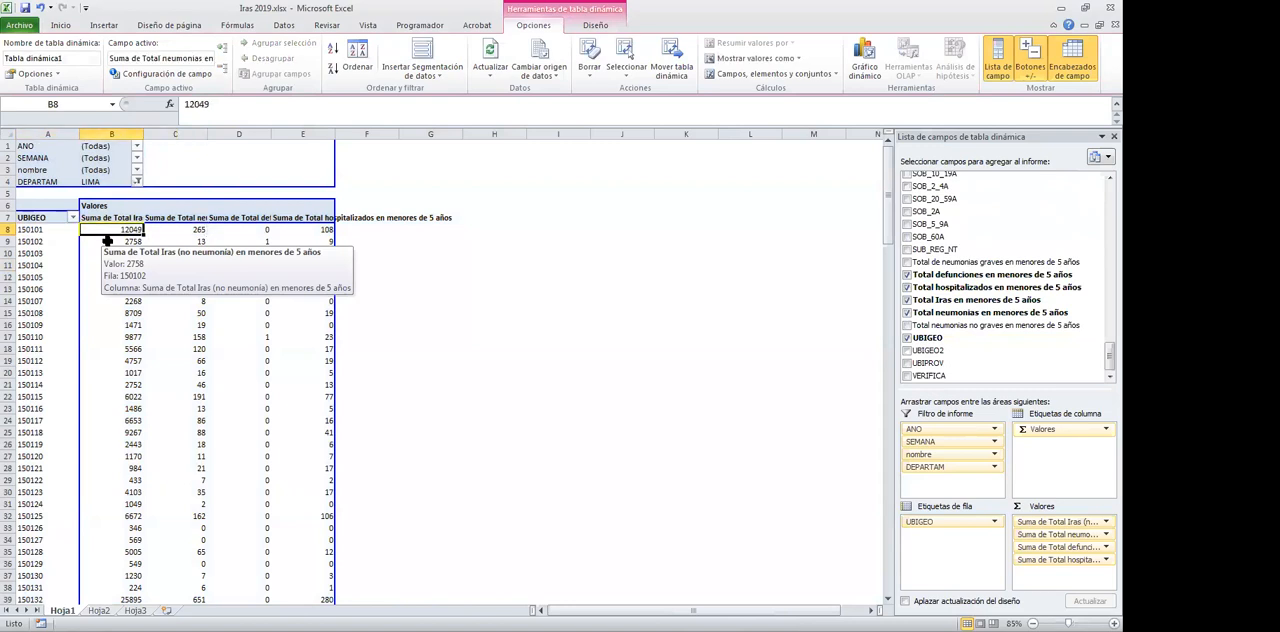
{"action": "left_click", "coordinate": [112, 217]}
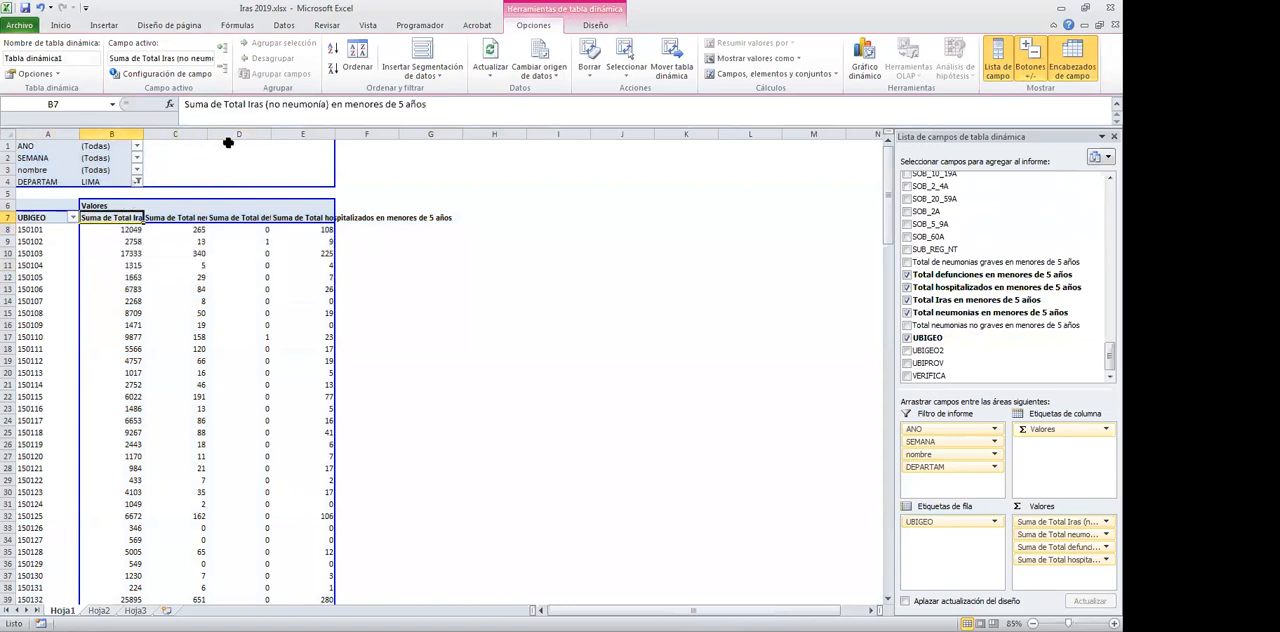
{"action": "left_click", "coordinate": [176, 214]}
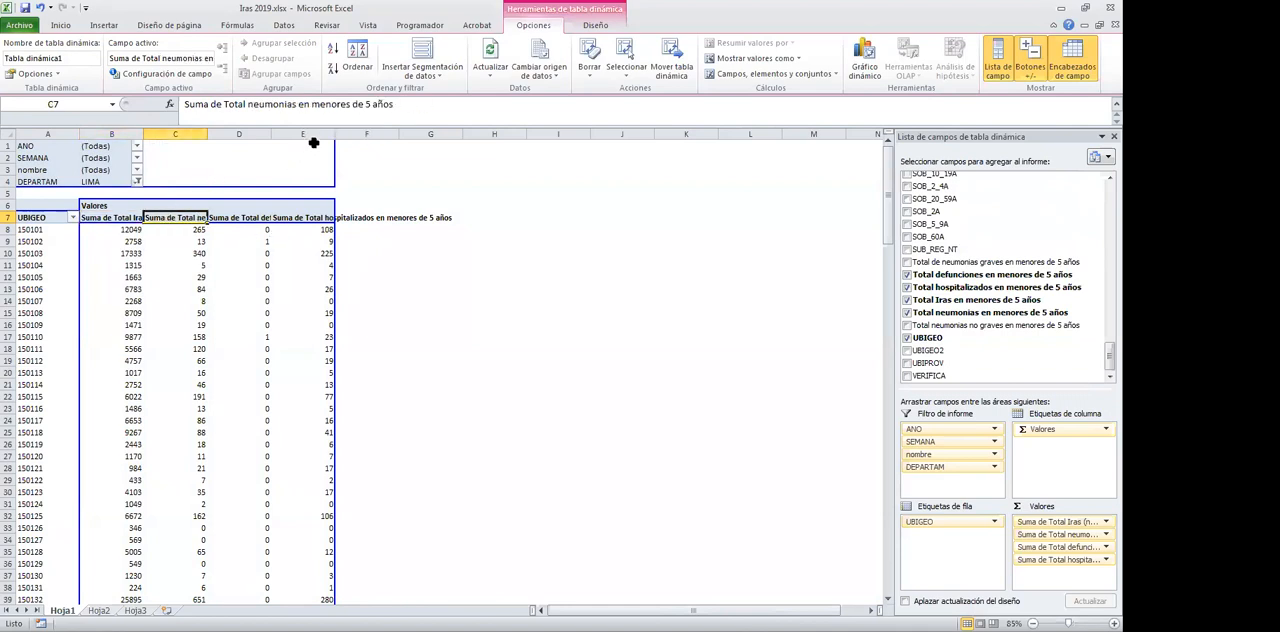
{"action": "key", "text": "Right"}
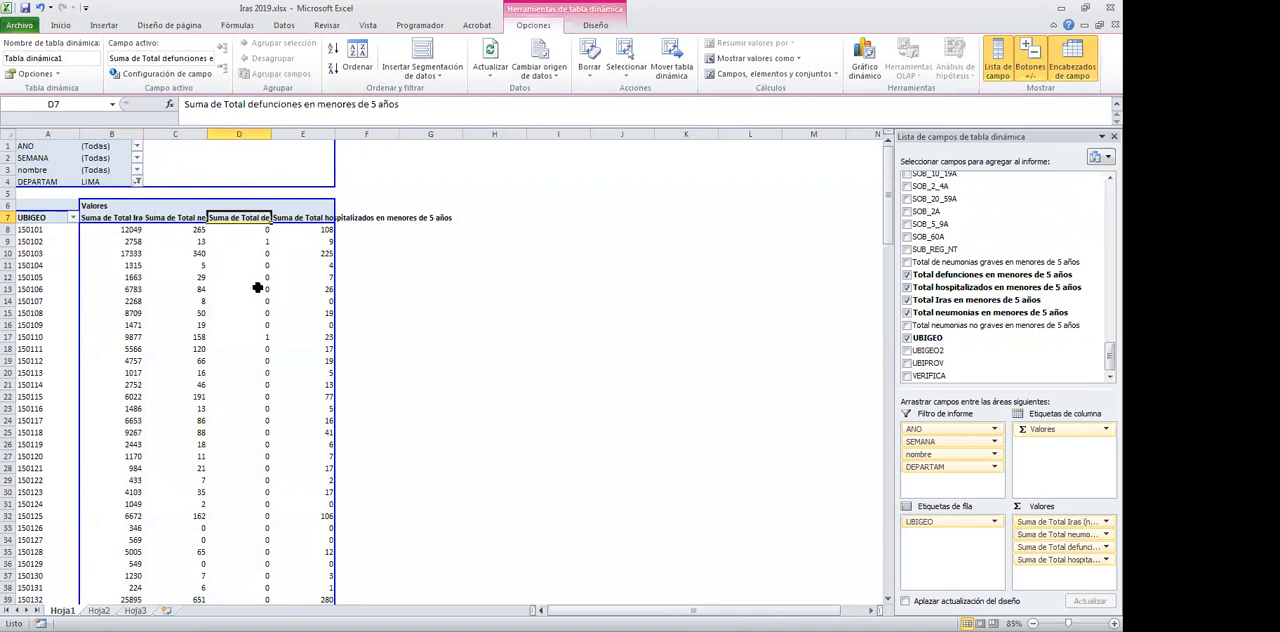
{"action": "left_click", "coordinate": [303, 218]}
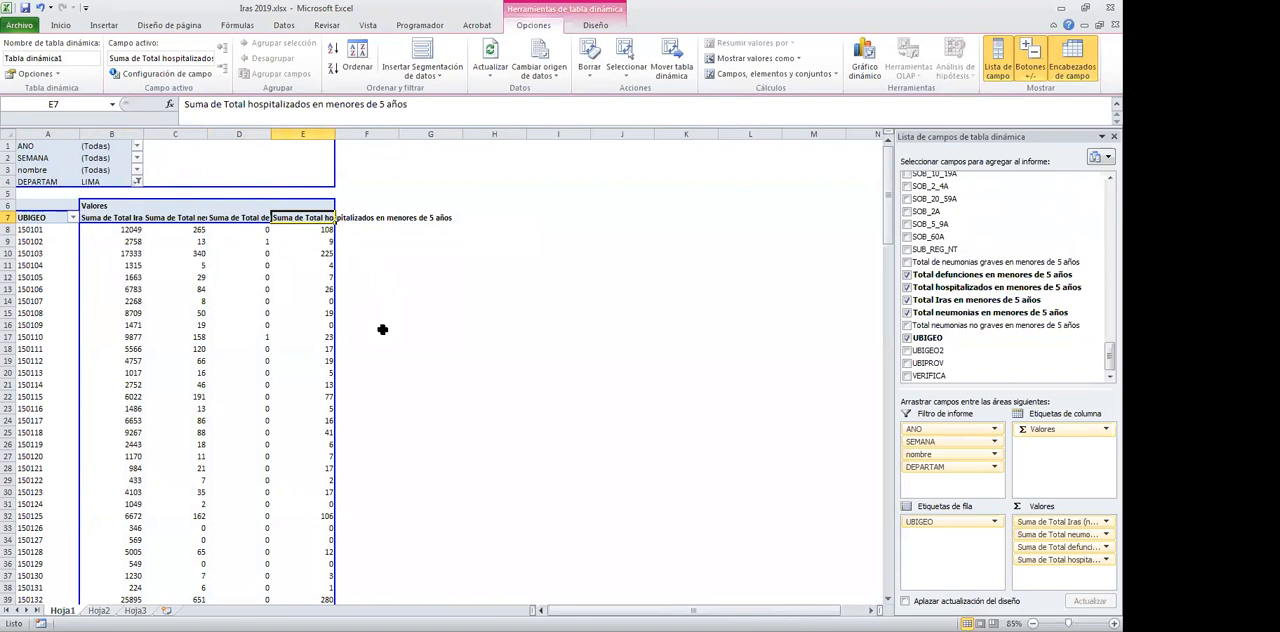
Restore the workbook window to a smaller size, save Iras 2019.xlsx and show its file information
{"action": "double_click", "coordinate": [768, 14]}
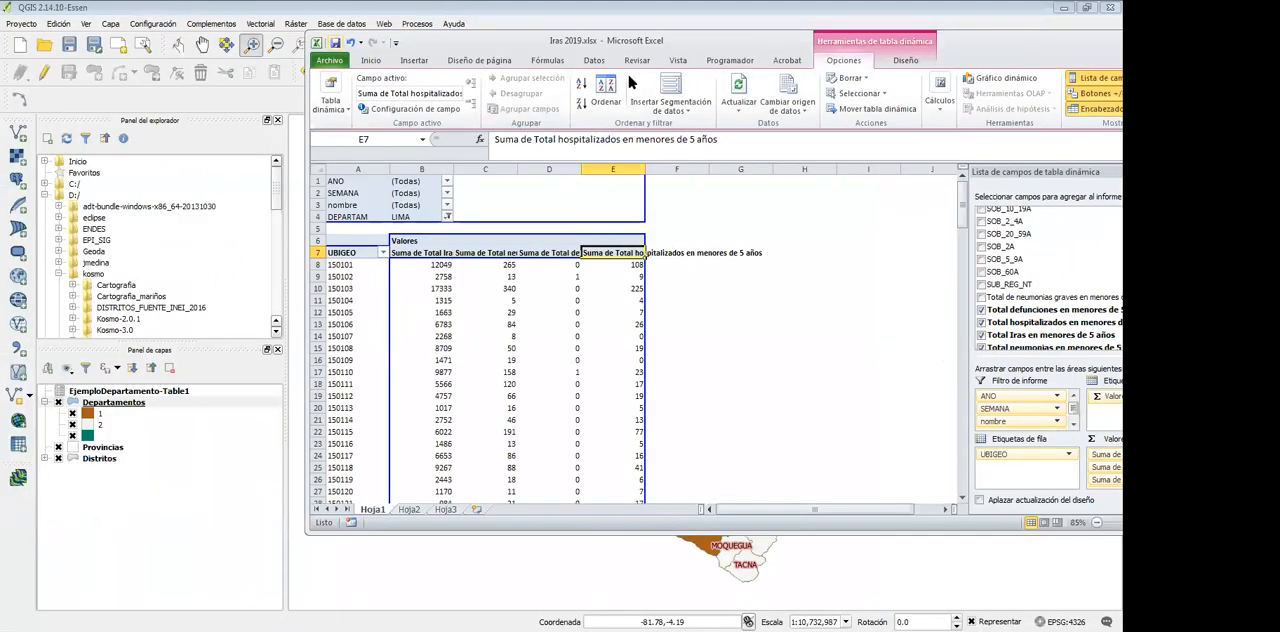
{"action": "key", "text": "ctrl+g"}
{"action": "left_click", "coordinate": [329, 60]}
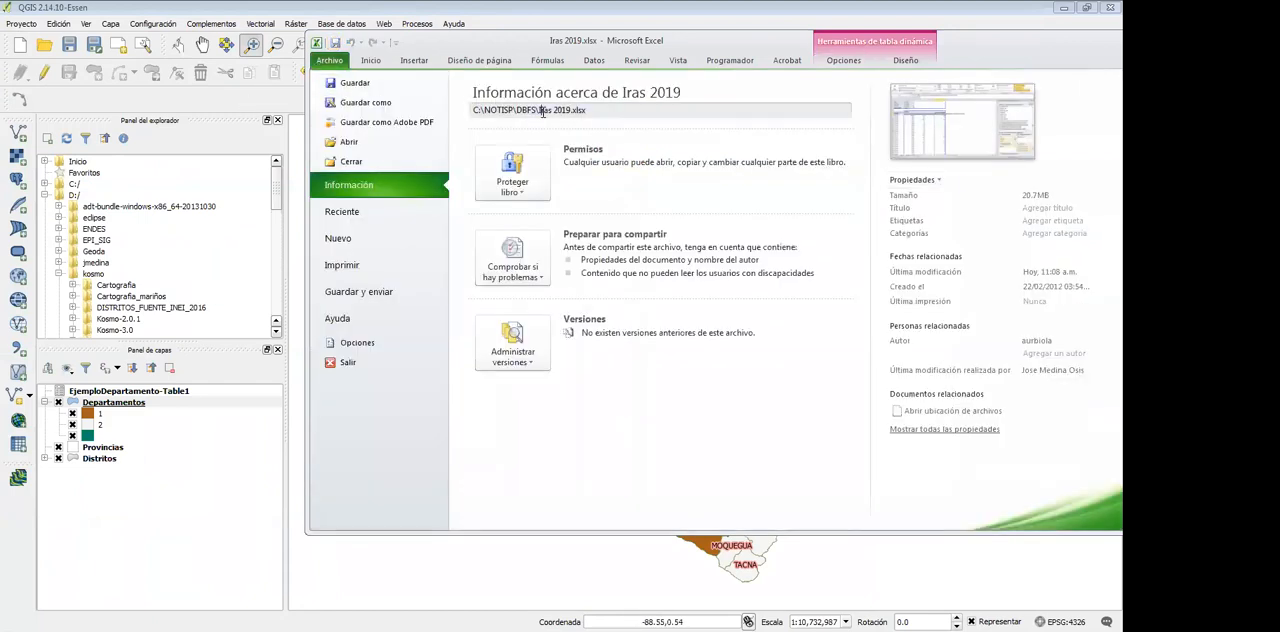
Copy the full file path of the Iras 2019.xlsx workbook and switch to QGIS
{"action": "left_click_drag", "start_coordinate": [588, 110], "coordinate": [441, 104]}
{"action": "key", "text": "ctrl+c"}
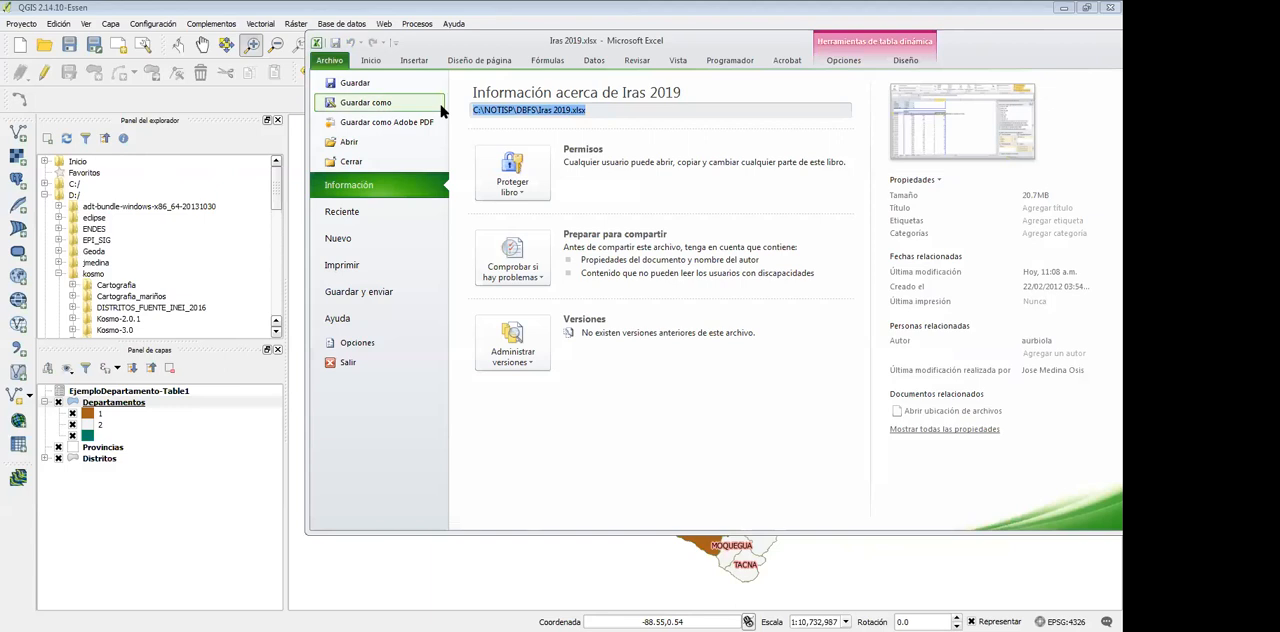
{"action": "left_click", "coordinate": [522, 16]}
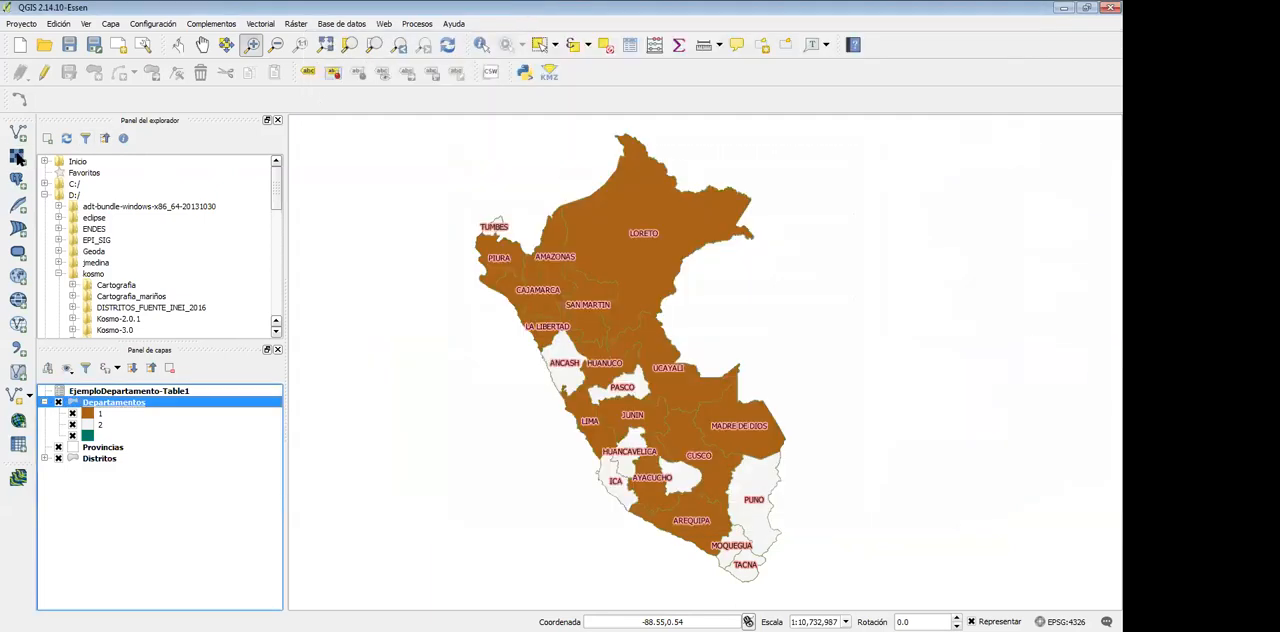
Start a new spreadsheet layer and load C:\NOTISP\DBFS\Iras 2019.xlsx with its Hoja1 sheet as the source
{"action": "left_click", "coordinate": [113, 25]}
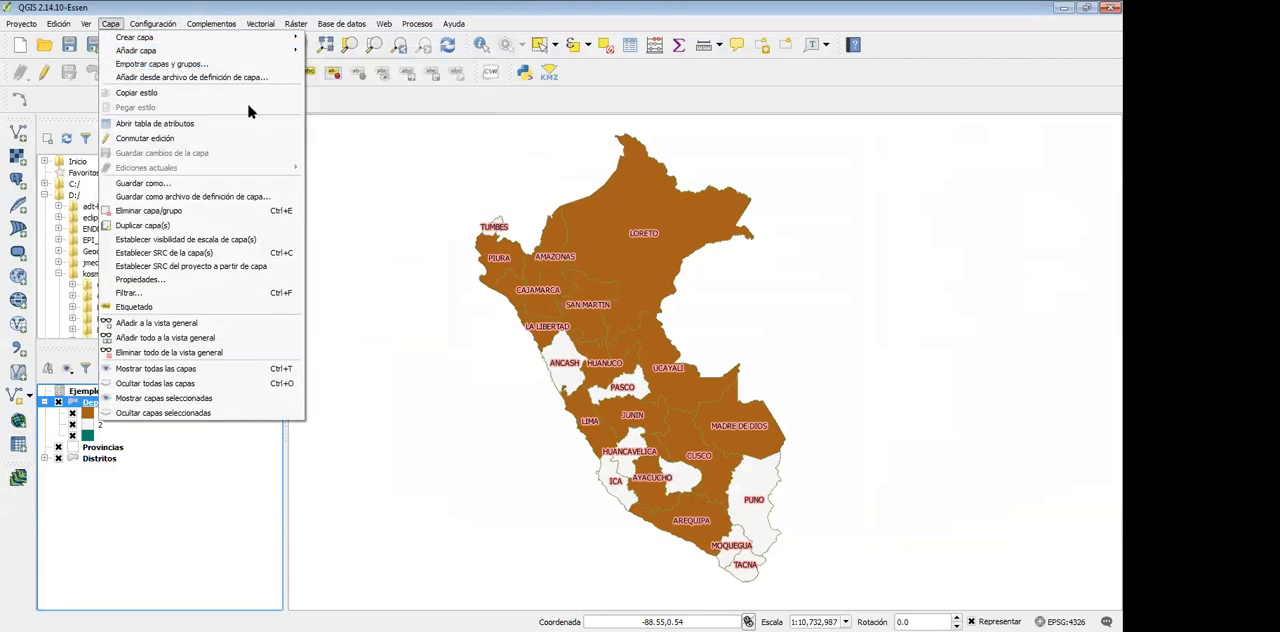
{"action": "mouse_move", "coordinate": [200, 50]}
{"action": "left_click", "coordinate": [389, 200]}
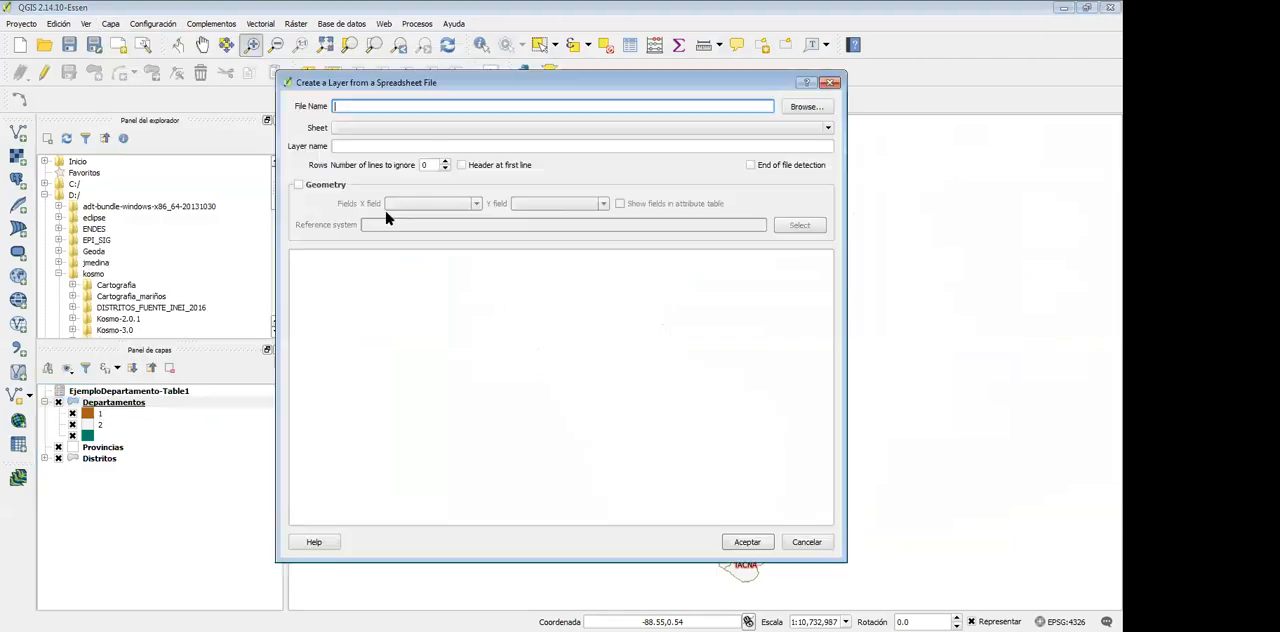
{"action": "left_click", "coordinate": [800, 107]}
{"action": "left_click", "coordinate": [801, 107]}
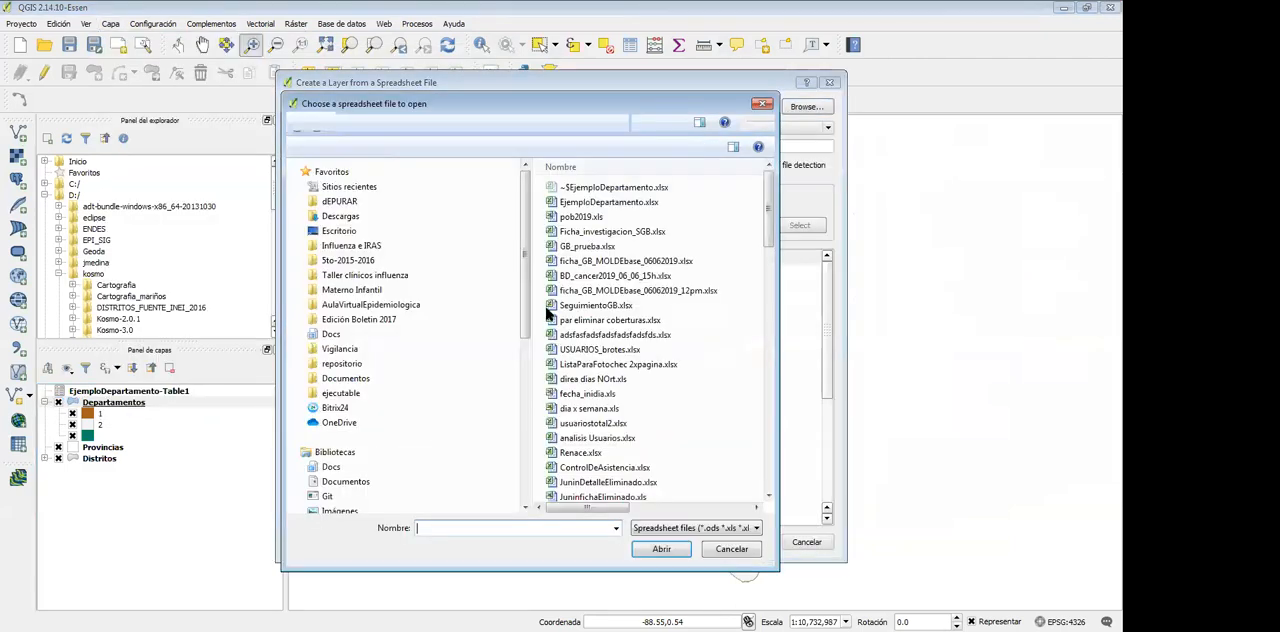
{"action": "key", "text": "ctrl+v"}
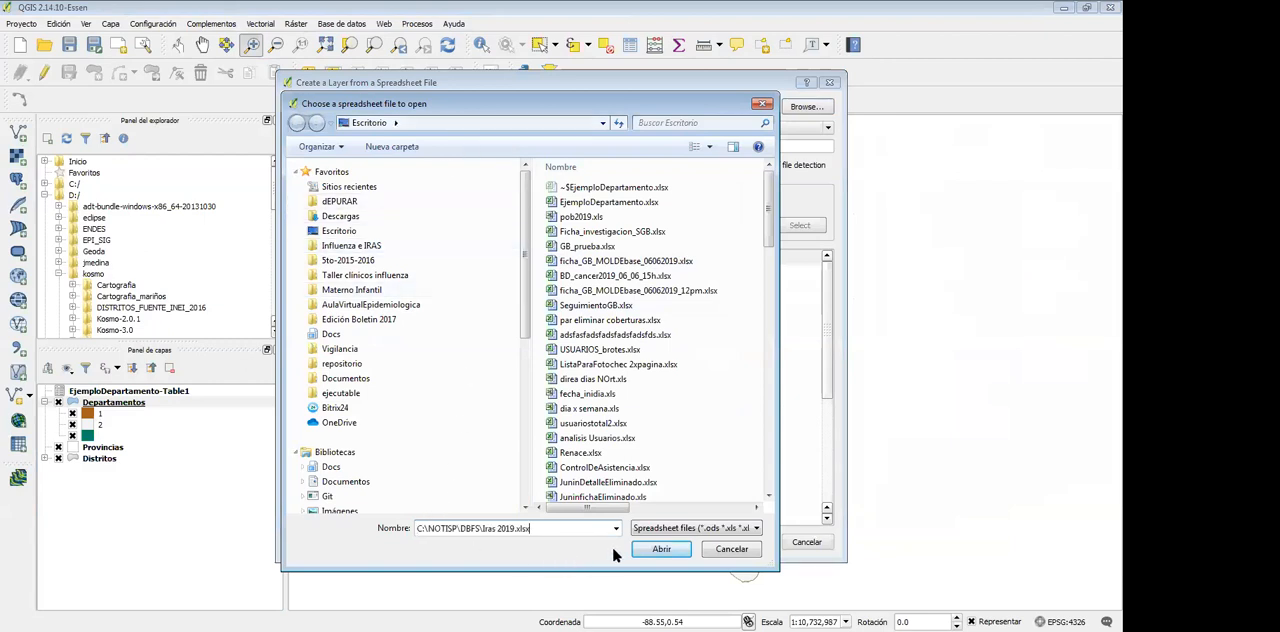
{"action": "key", "text": "Return"}
{"action": "left_click", "coordinate": [457, 134]}
{"action": "left_click", "coordinate": [456, 140]}
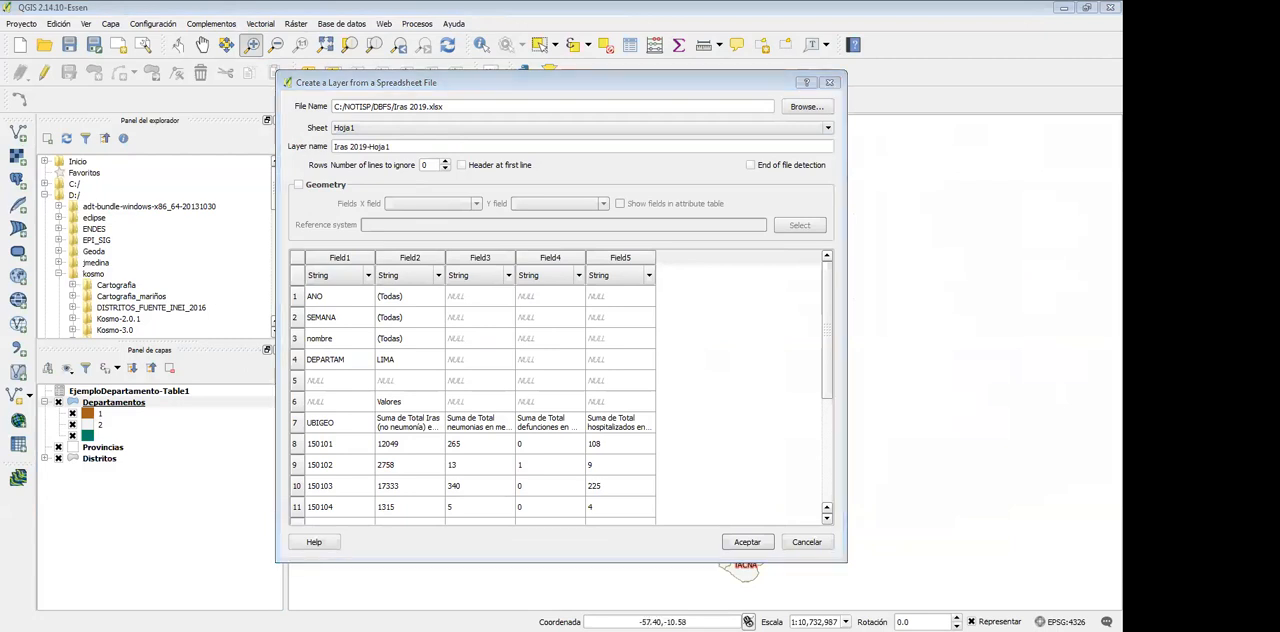
Switch to Excel and compare the pivot table range starting at the UBIGEO header in A7 with the QGIS import preview
{"action": "key", "text": "alt+Tab"}
{"action": "left_click", "coordinate": [363, 87]}
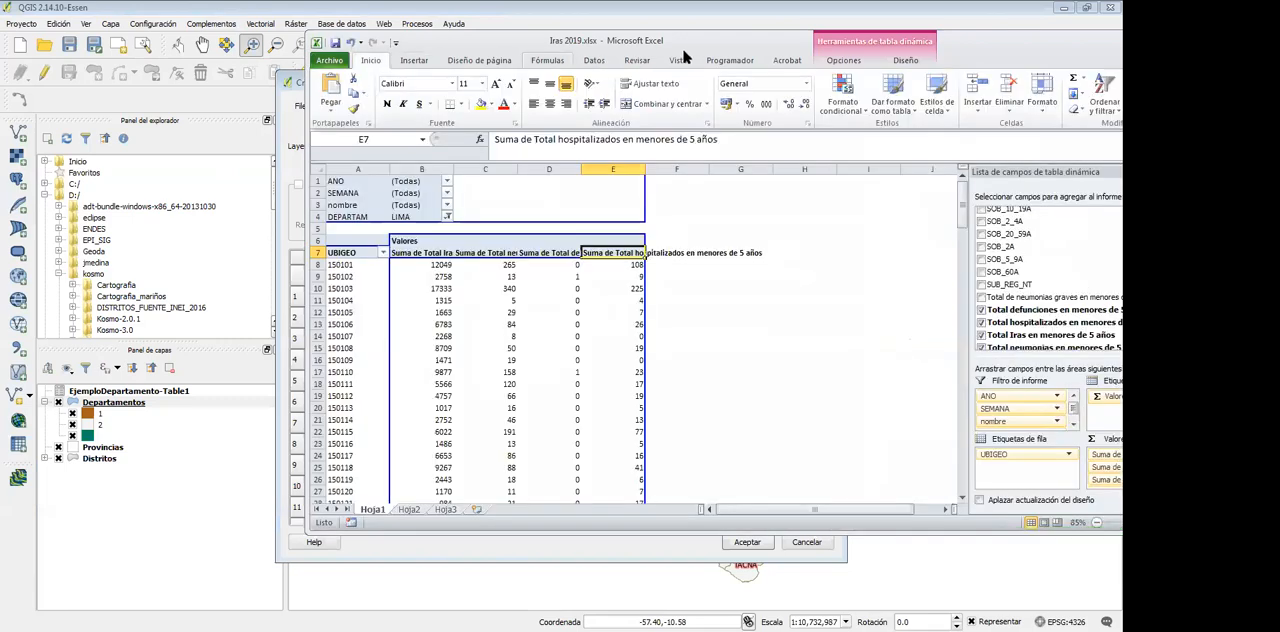
{"action": "left_click_drag", "start_coordinate": [745, 47], "coordinate": [1129, 104]}
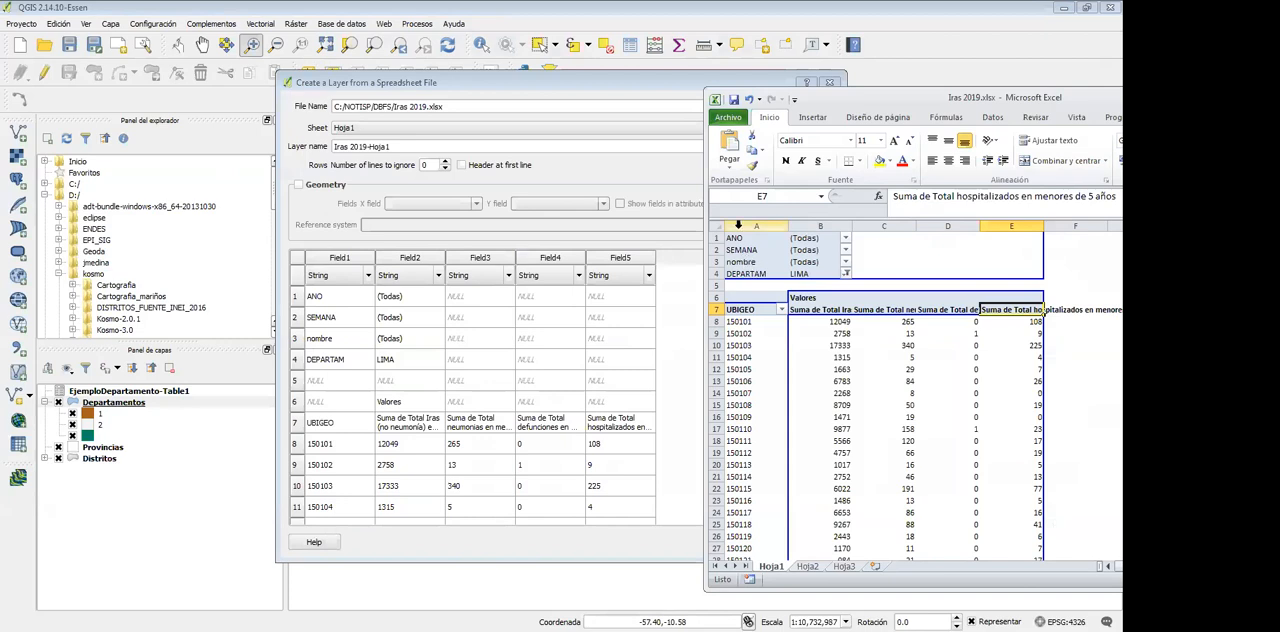
{"action": "left_click", "coordinate": [736, 312]}
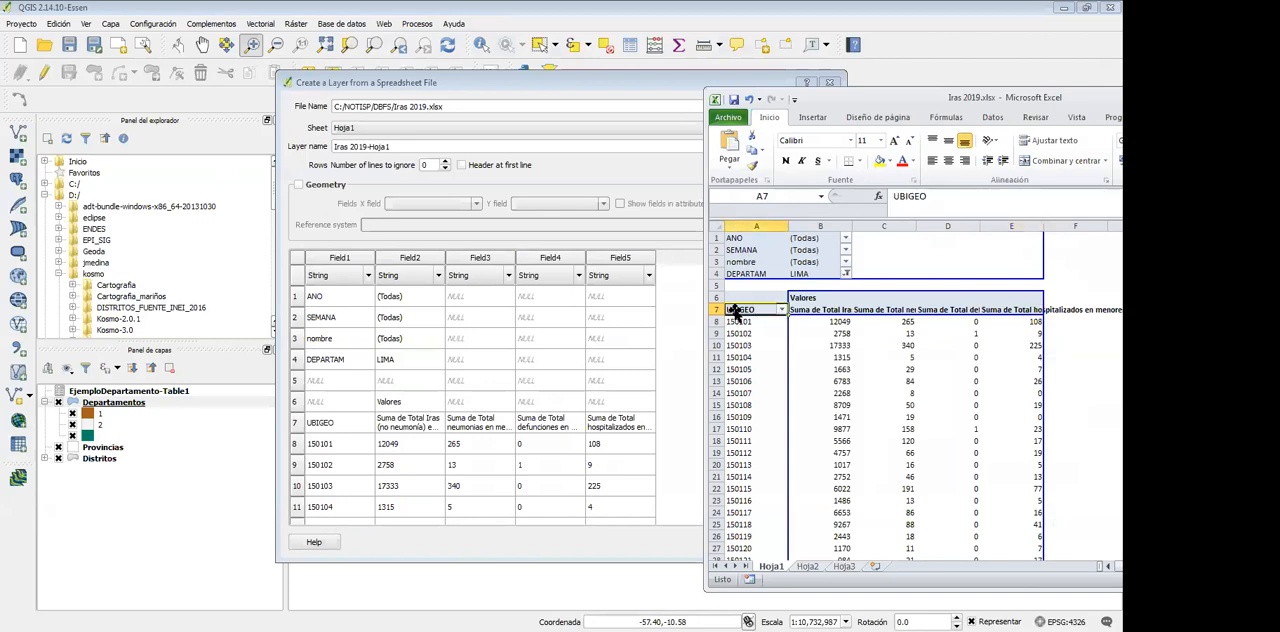
{"action": "left_click", "coordinate": [1008, 455], "text": "shift"}
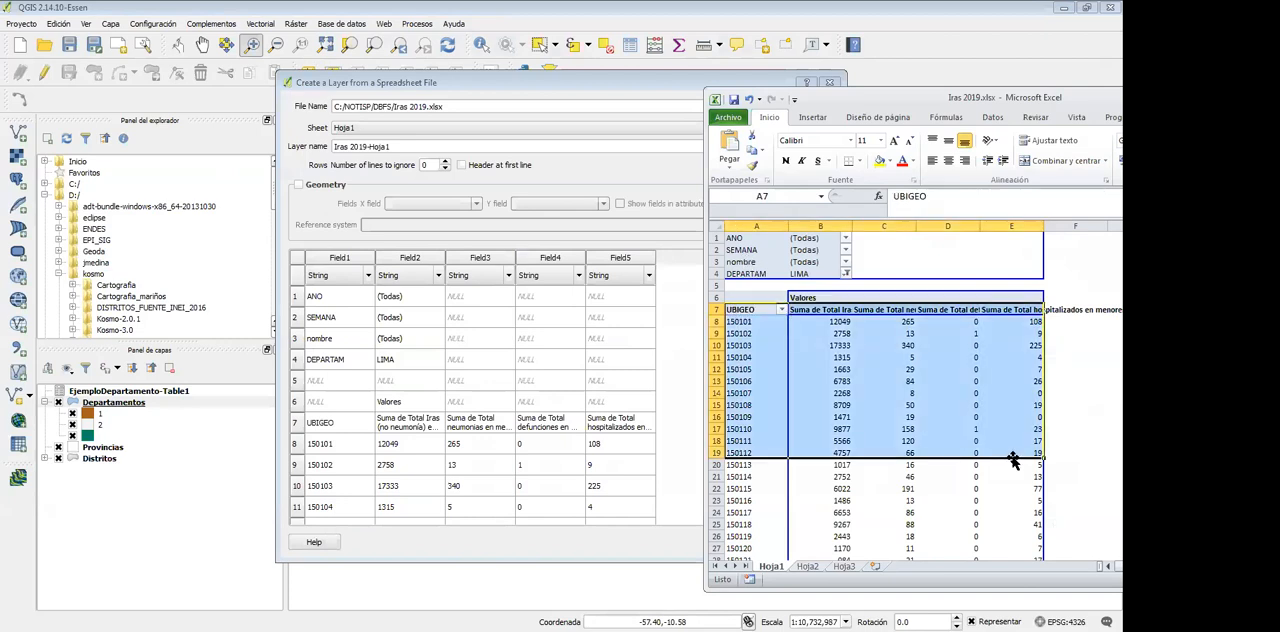
{"action": "scroll", "coordinate": [1010, 462], "scroll_direction": "down", "scroll_amount": 7}
{"action": "scroll", "coordinate": [1006, 470], "scroll_direction": "up", "scroll_amount": 7}
{"action": "left_click", "coordinate": [551, 174]}
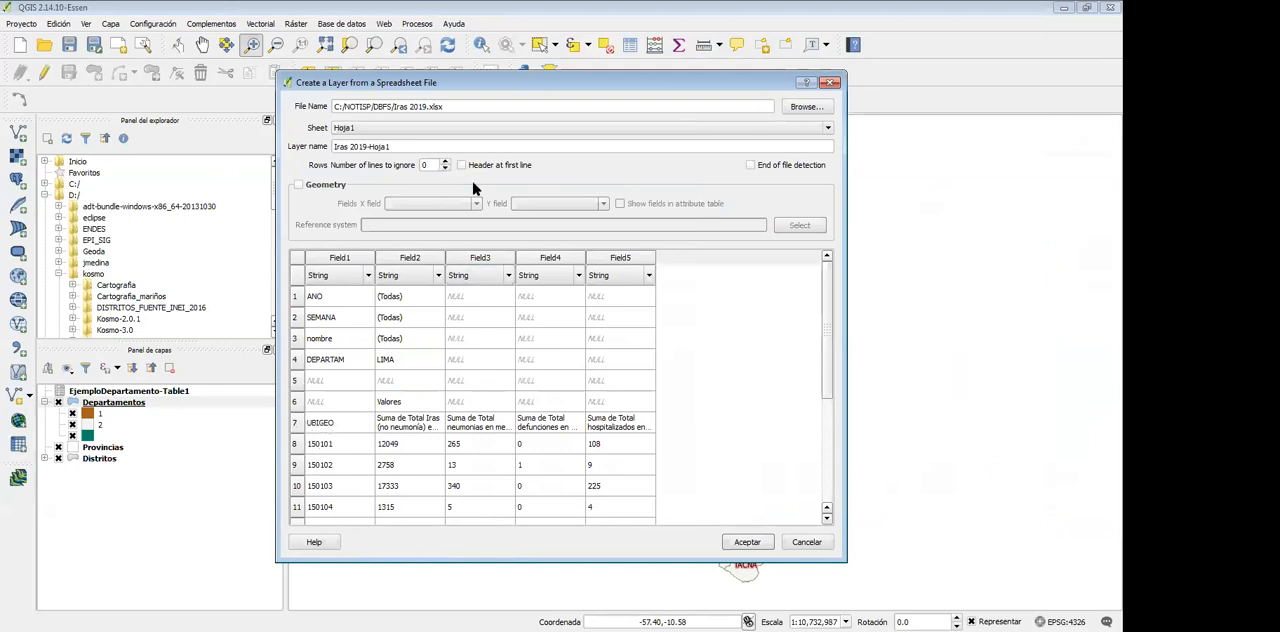
Set the number of lines to ignore to 7 in the spreadsheet layer import
{"action": "left_click", "coordinate": [446, 163]}
{"action": "left_click", "coordinate": [446, 163]}
{"action": "left_click", "coordinate": [446, 163]}
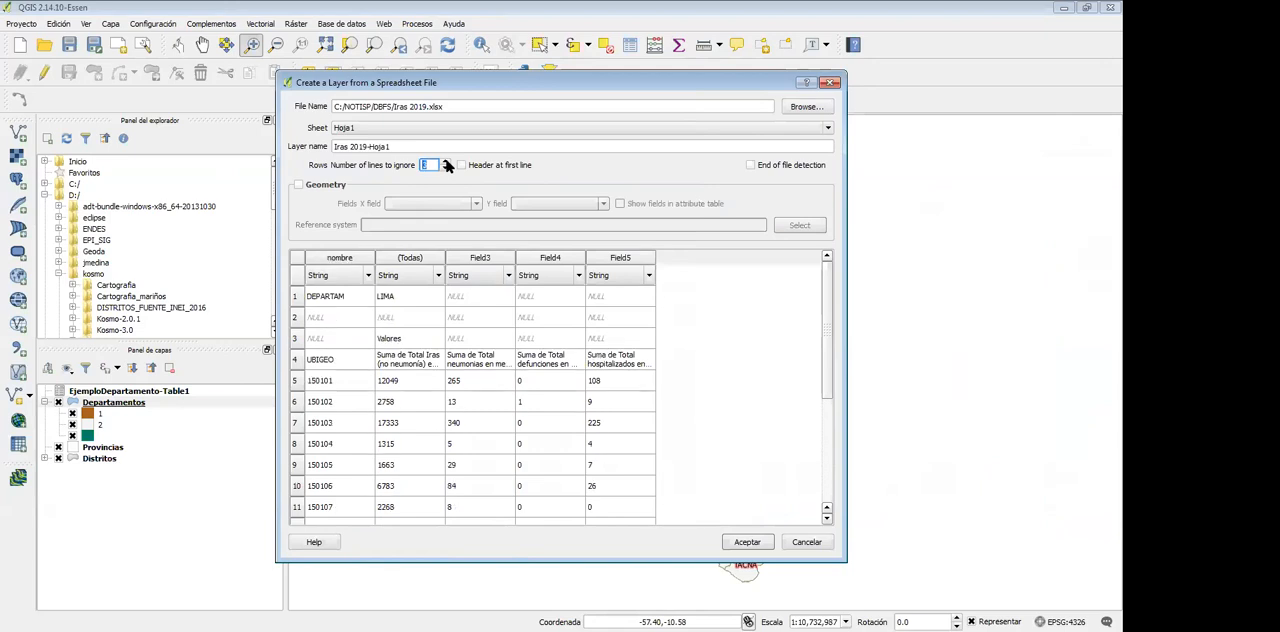
{"action": "left_click", "coordinate": [446, 163]}
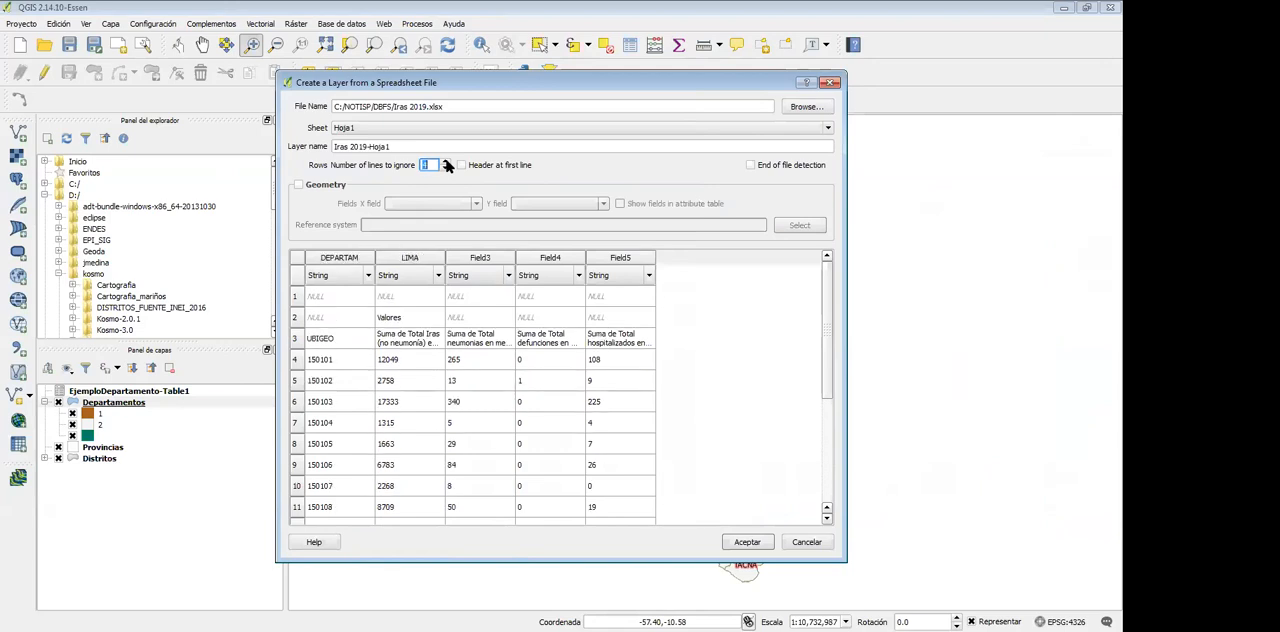
{"action": "left_click", "coordinate": [447, 163]}
{"action": "left_click", "coordinate": [447, 163]}
{"action": "left_click", "coordinate": [447, 163]}
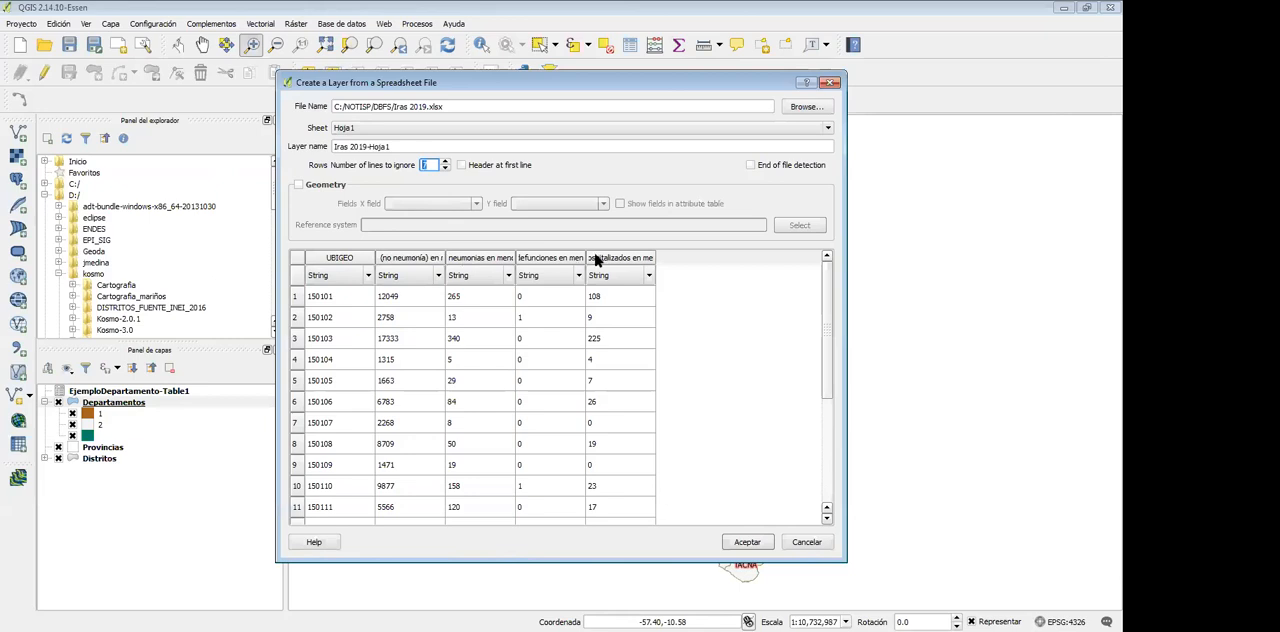
Reset the number of lines to ignore to 0 and cancel the spreadsheet layer import
{"action": "left_click", "coordinate": [445, 169]}
{"action": "left_click", "coordinate": [445, 169]}
{"action": "left_click", "coordinate": [446, 169]}
{"action": "left_click", "coordinate": [446, 169]}
{"action": "left_click", "coordinate": [446, 169]}
{"action": "left_click", "coordinate": [446, 169]}
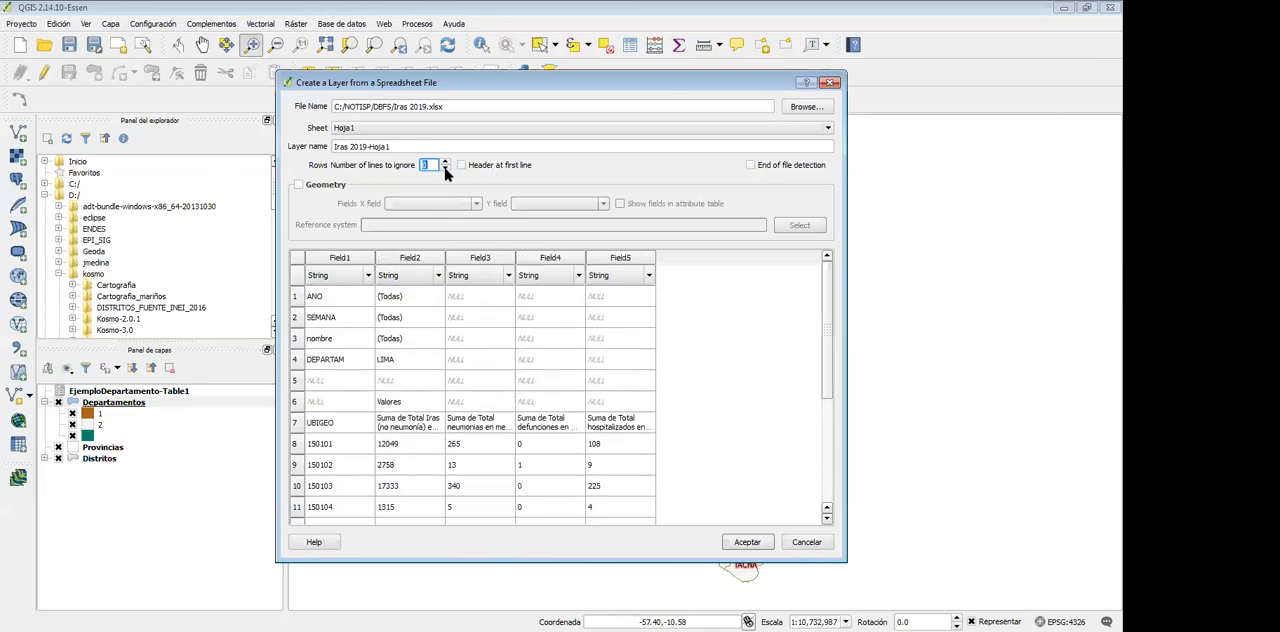
{"action": "left_click", "coordinate": [807, 541]}
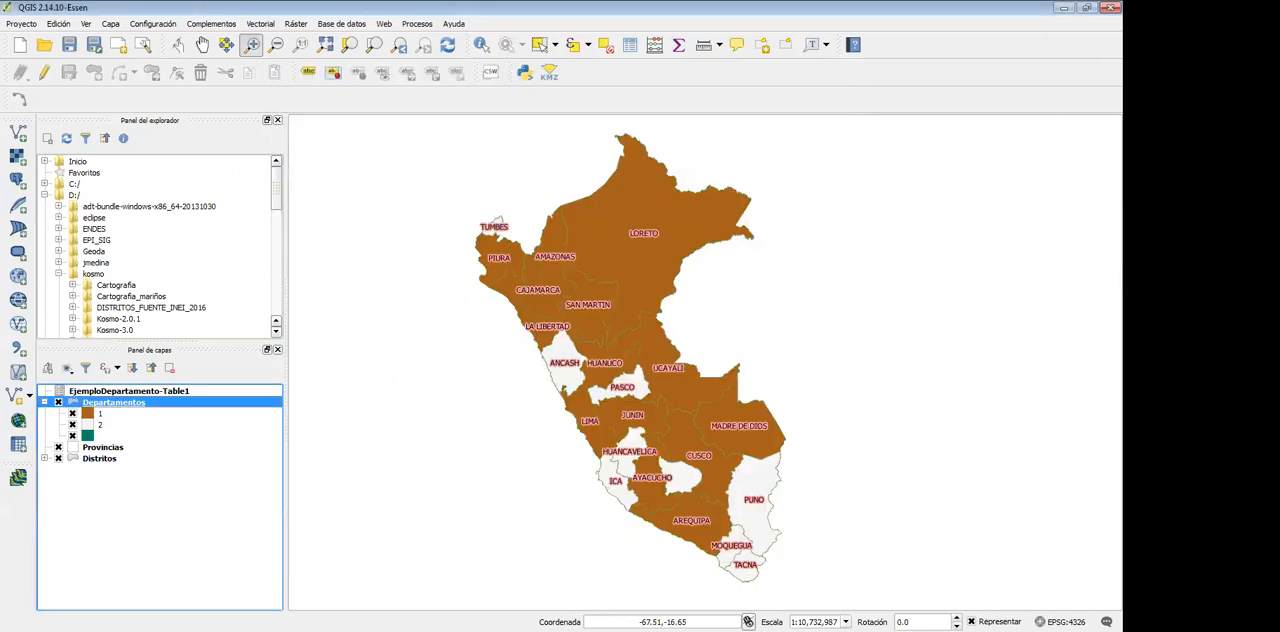
Switch to the Excel workbook and examine the UBIGEO codes and case values in the first pivot table rows
{"action": "key", "text": "alt+Tab"}
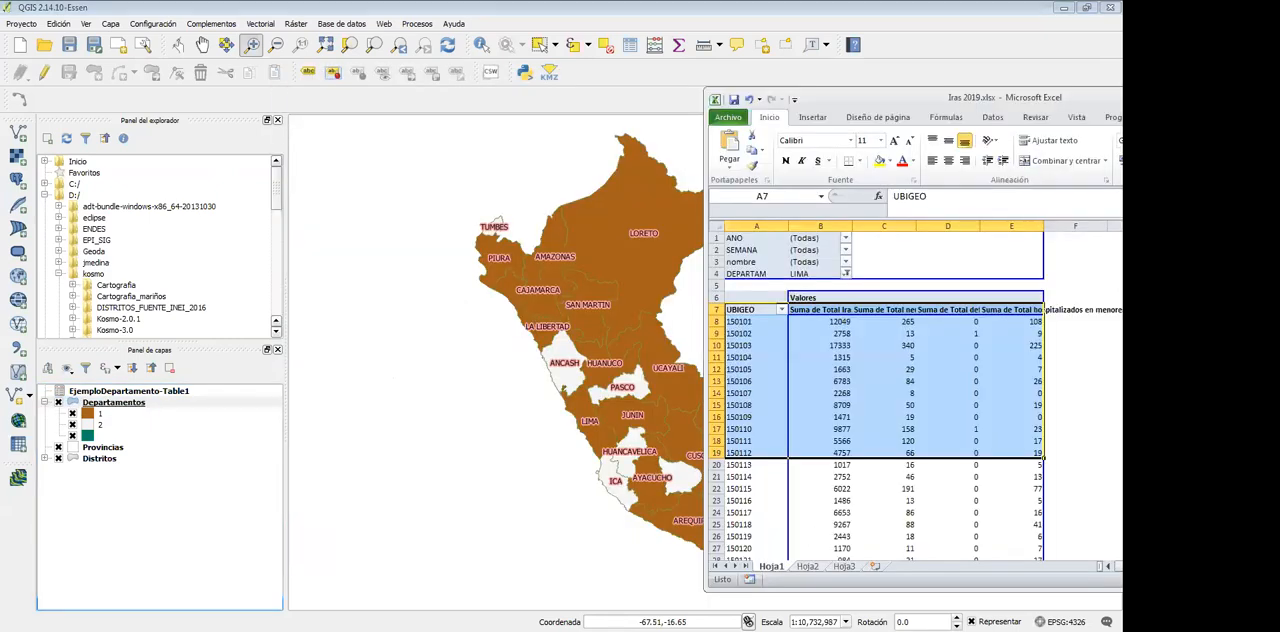
{"action": "left_click_drag", "start_coordinate": [876, 97], "coordinate": [856, 97]}
{"action": "double_click", "coordinate": [825, 99]}
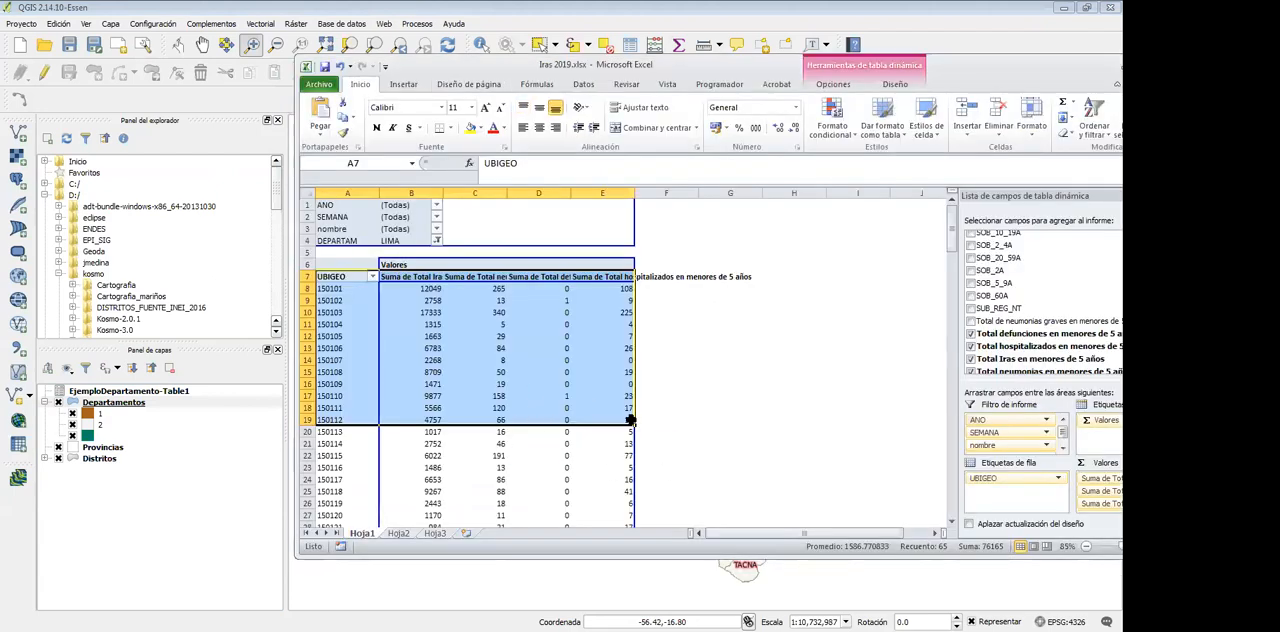
{"action": "left_click", "coordinate": [730, 432]}
{"action": "left_click", "coordinate": [345, 312]}
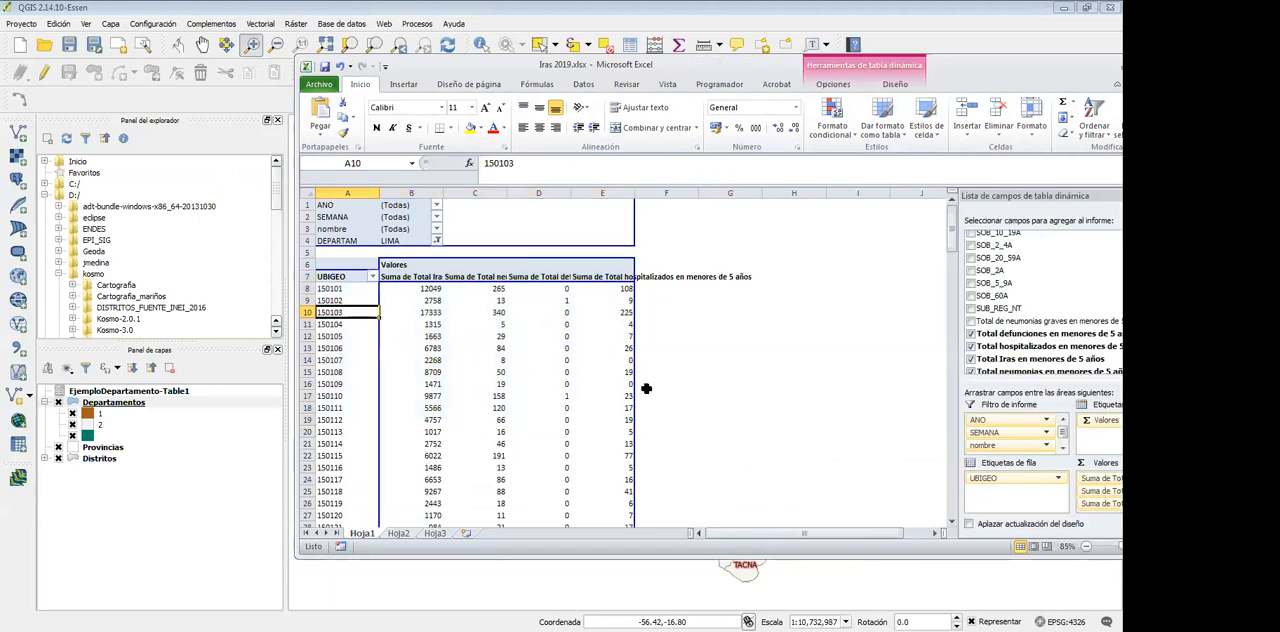
{"action": "left_click", "coordinate": [339, 288]}
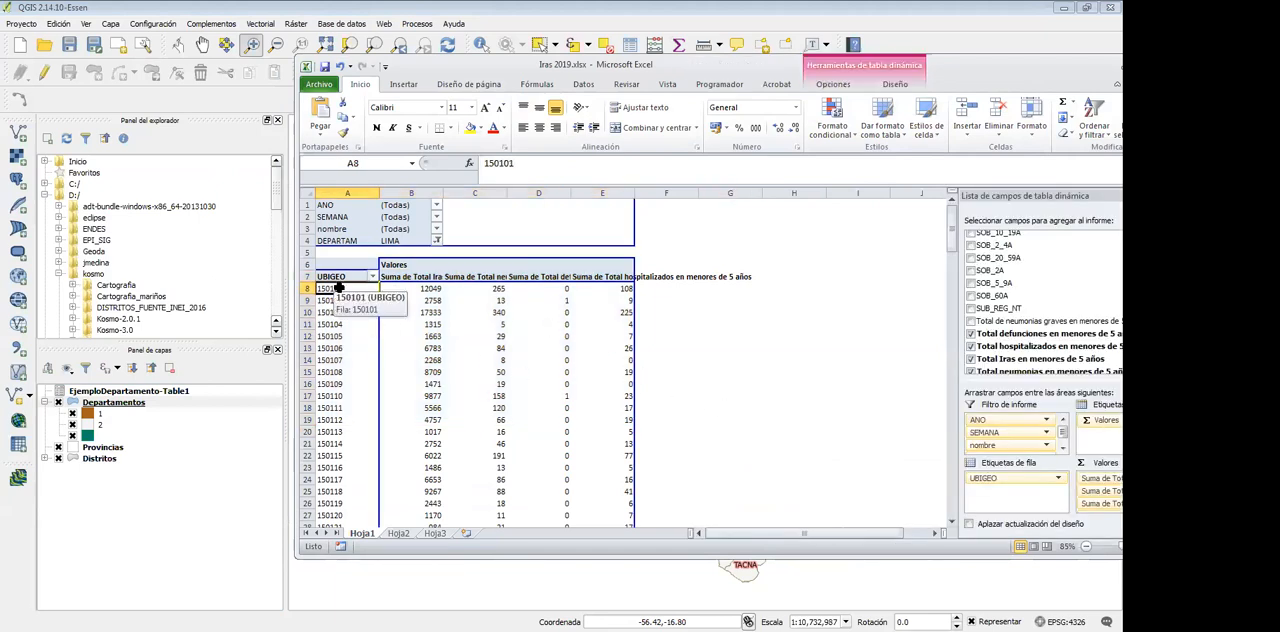
{"action": "left_click", "coordinate": [428, 318]}
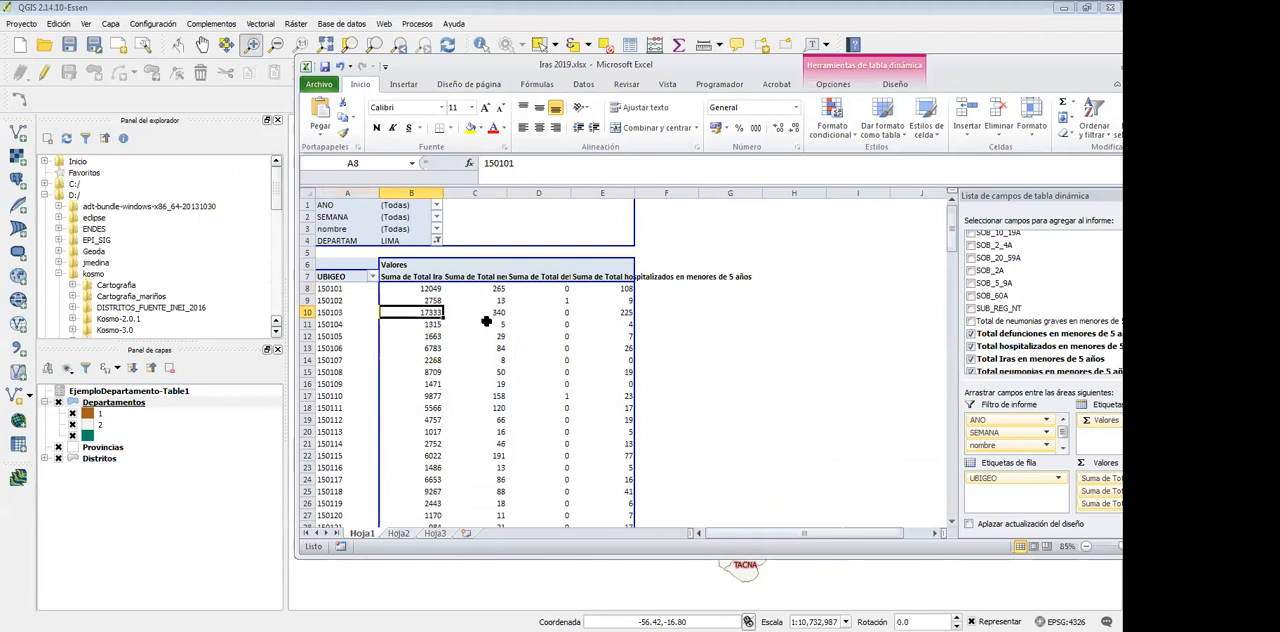
{"action": "left_click", "coordinate": [562, 322]}
{"action": "left_click", "coordinate": [604, 326]}
{"action": "left_click", "coordinate": [430, 313]}
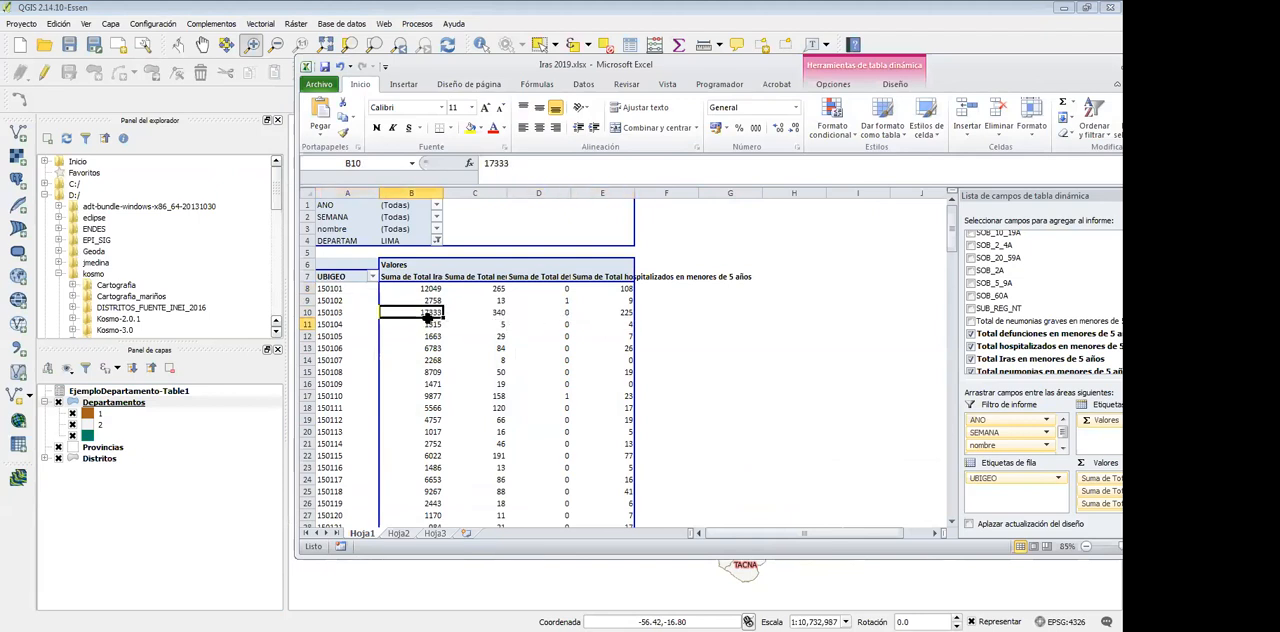
Read the full value headers in cells B7 to E7 and check the UBIGEO codes in column A
{"action": "left_click", "coordinate": [398, 278]}
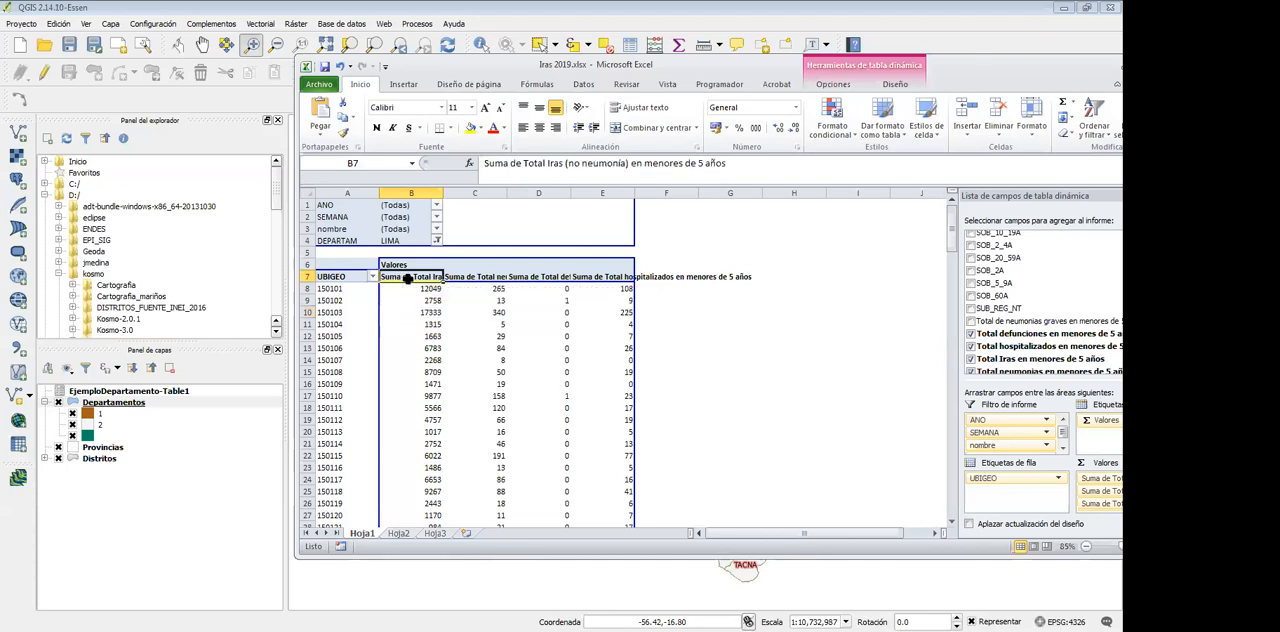
{"action": "left_click", "coordinate": [476, 278]}
{"action": "left_click", "coordinate": [546, 279]}
{"action": "left_click", "coordinate": [600, 278]}
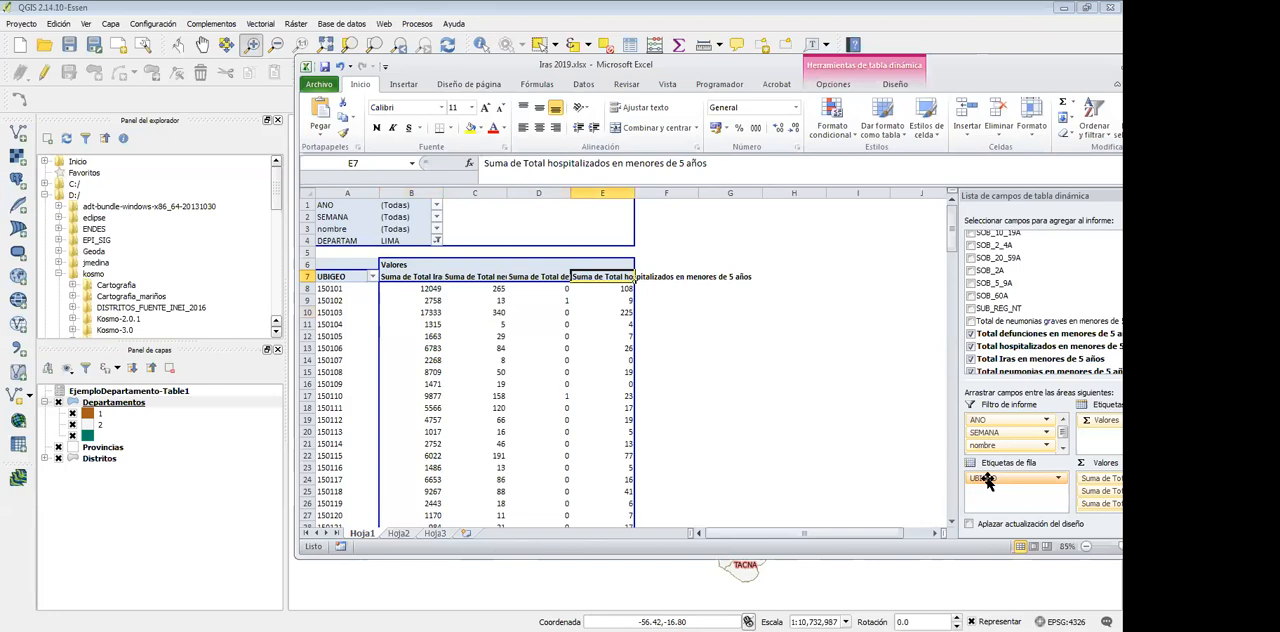
{"action": "left_click", "coordinate": [347, 337]}
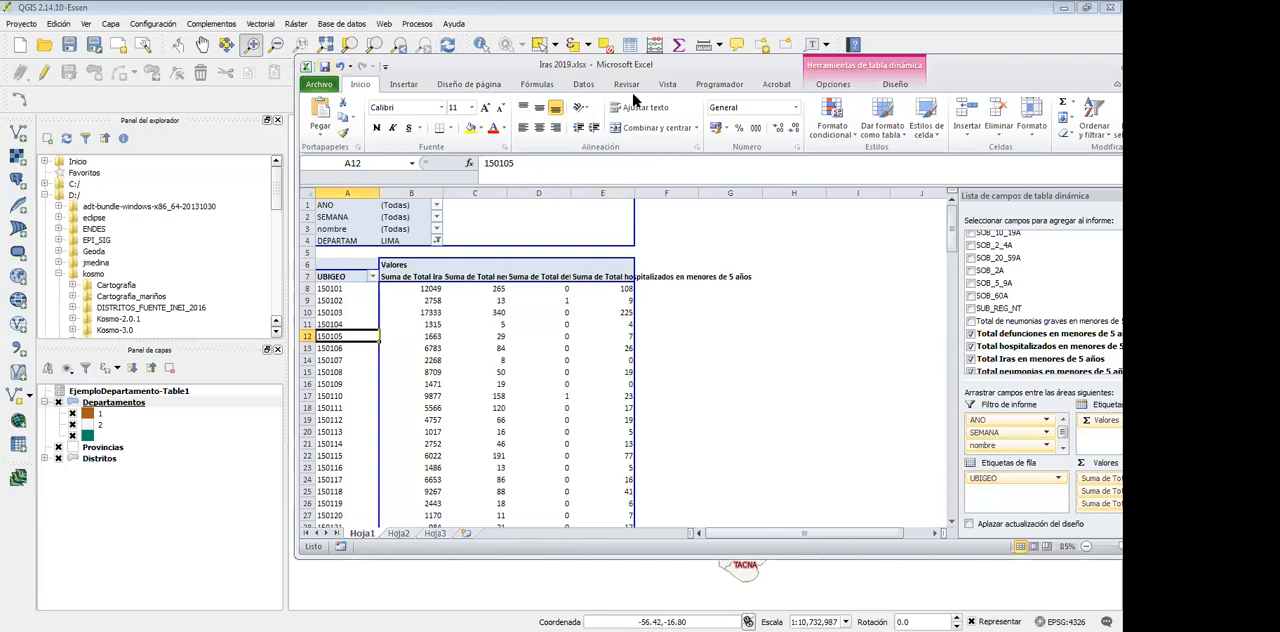
{"action": "left_click_drag", "start_coordinate": [495, 60], "coordinate": [640, 83]}
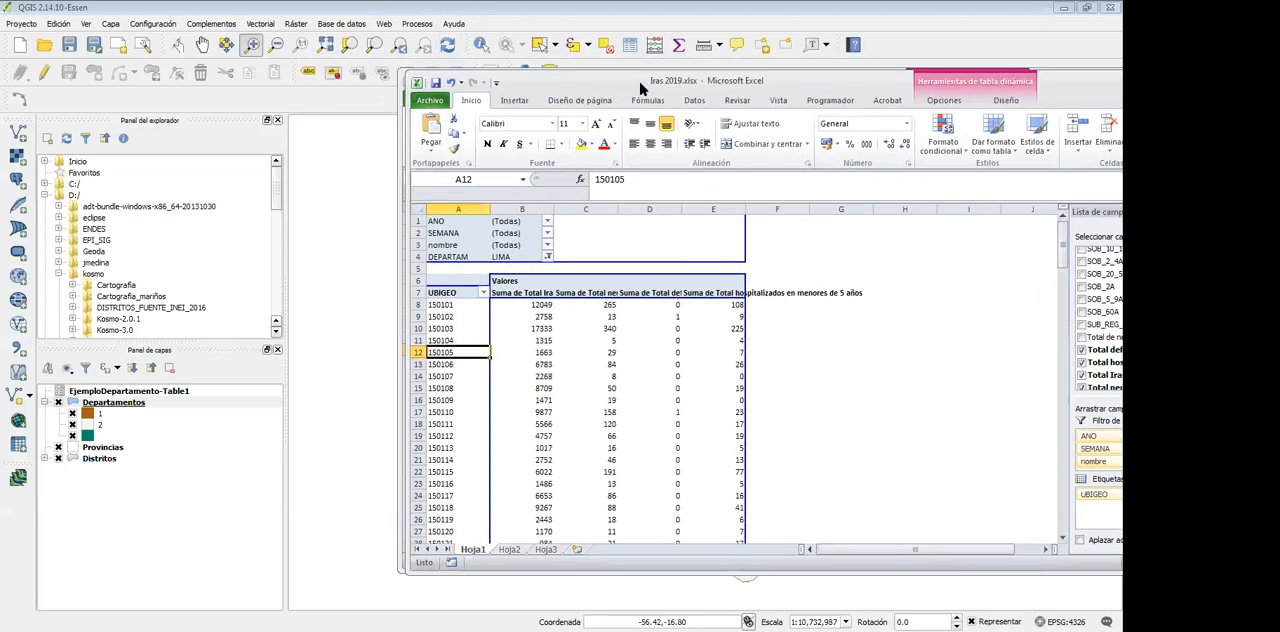
Switch to QGIS and load C:\NOTISP\DBFS\Iras 2019.xlsx, sheet Hoja1, as the source of a new spreadsheet layer
{"action": "left_click", "coordinate": [750, 63]}
{"action": "left_click", "coordinate": [107, 23]}
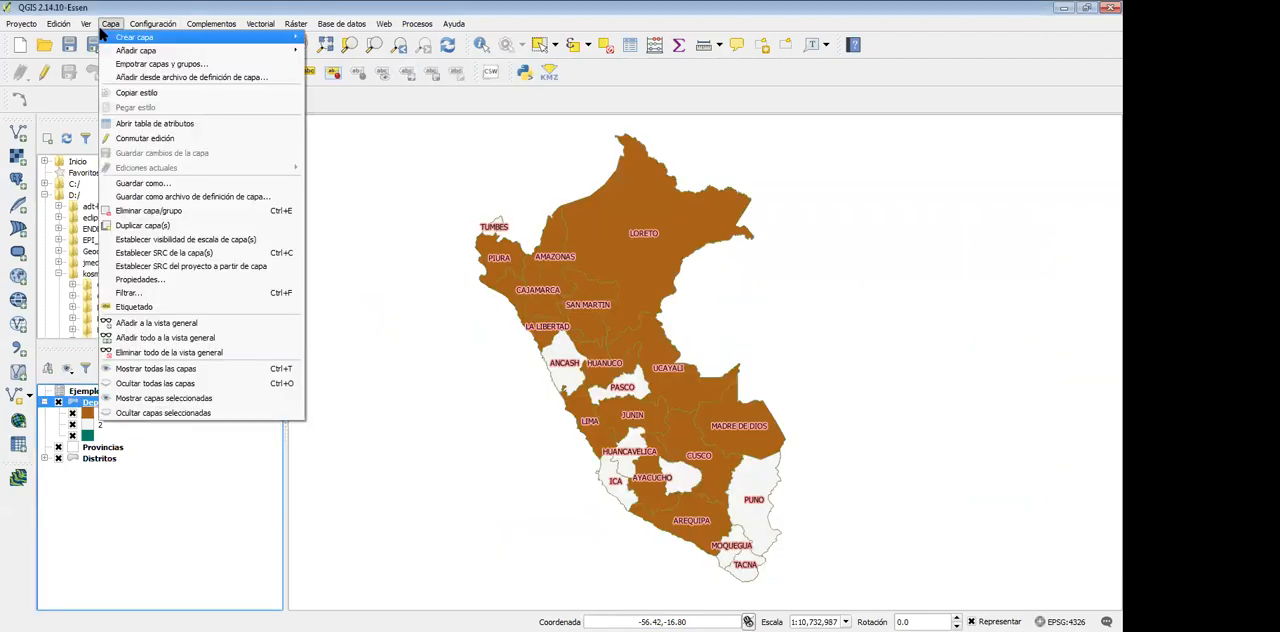
{"action": "mouse_move", "coordinate": [101, 31]}
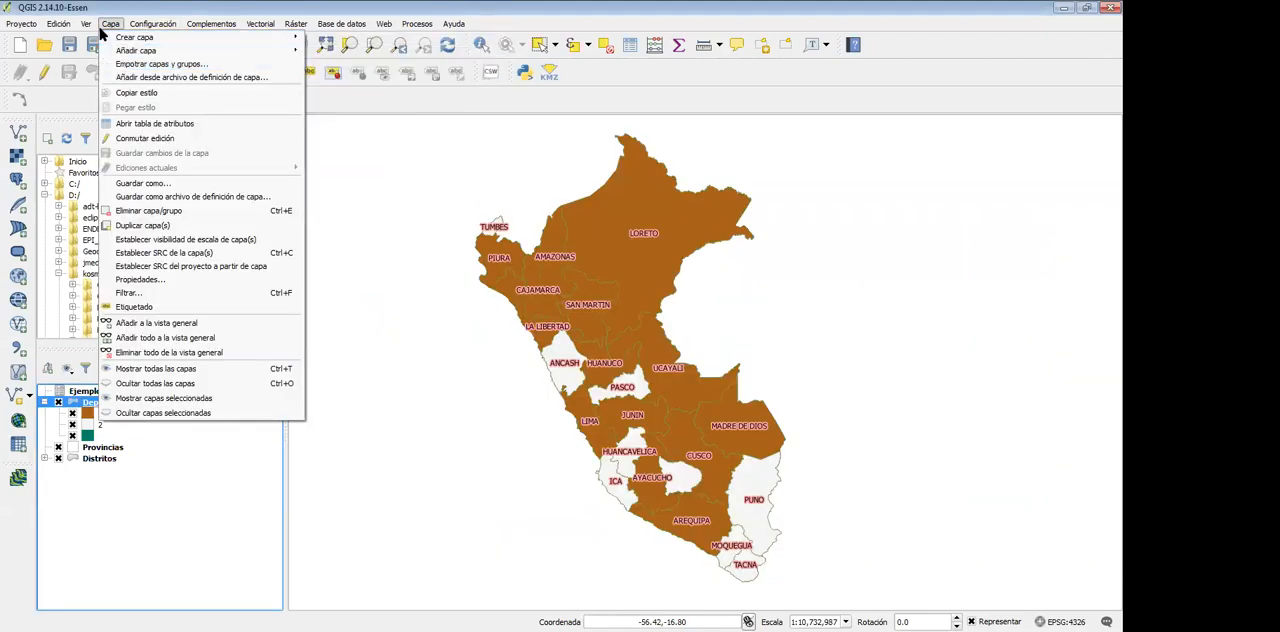
{"action": "mouse_move", "coordinate": [140, 50]}
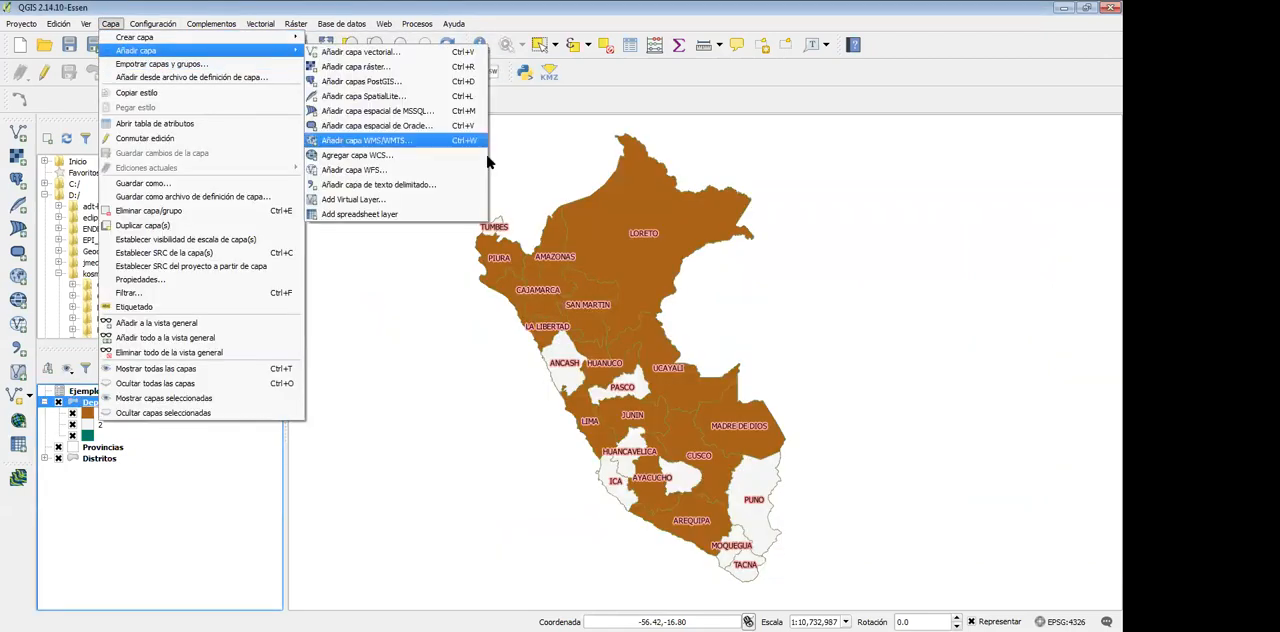
{"action": "left_click", "coordinate": [388, 216]}
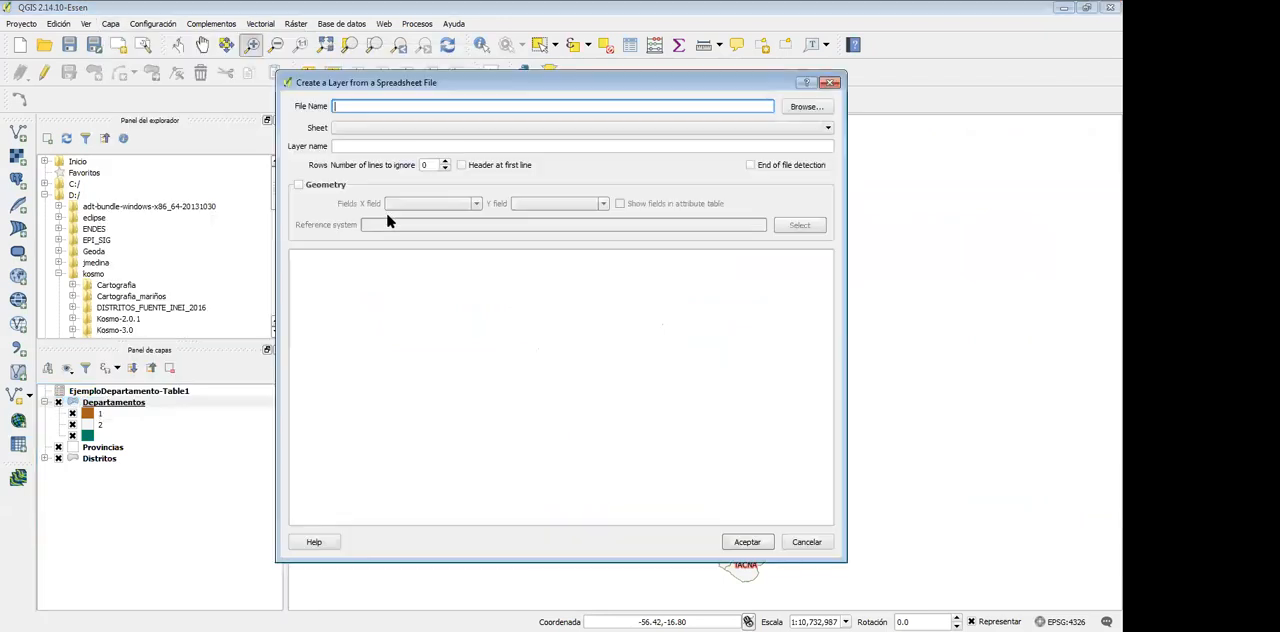
{"action": "left_click", "coordinate": [810, 108]}
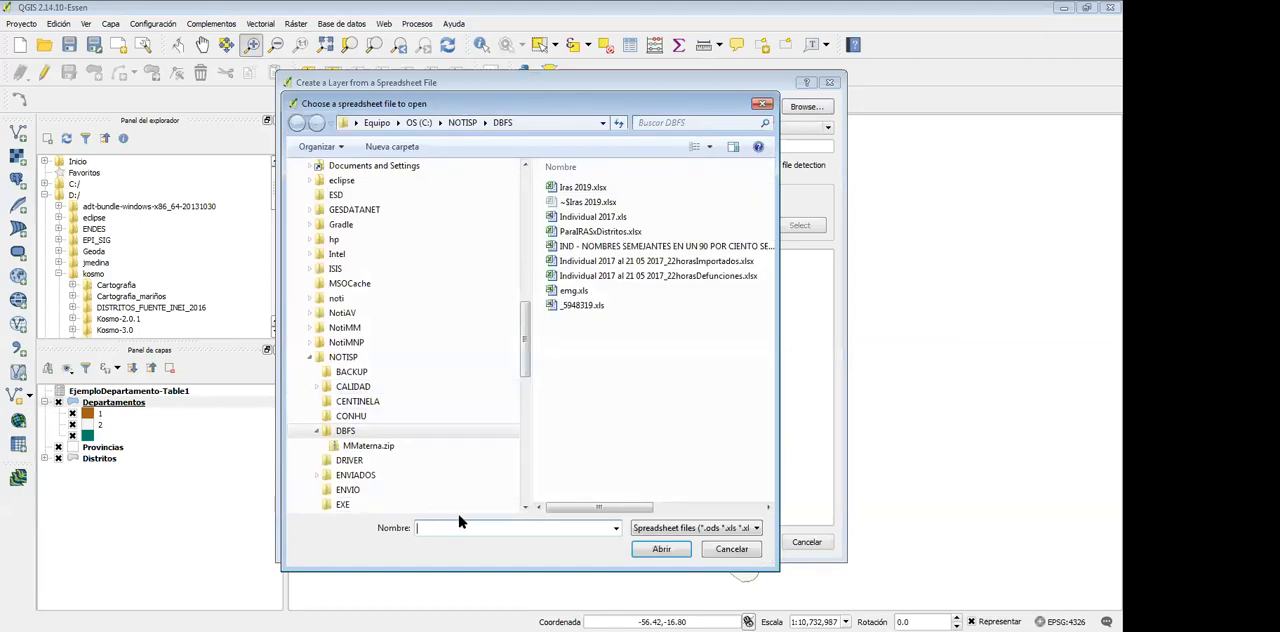
{"action": "type", "text": "C:\\NOTISP\\DBFS\\Iras 2019.xlsx"}
{"action": "left_click", "coordinate": [661, 549]}
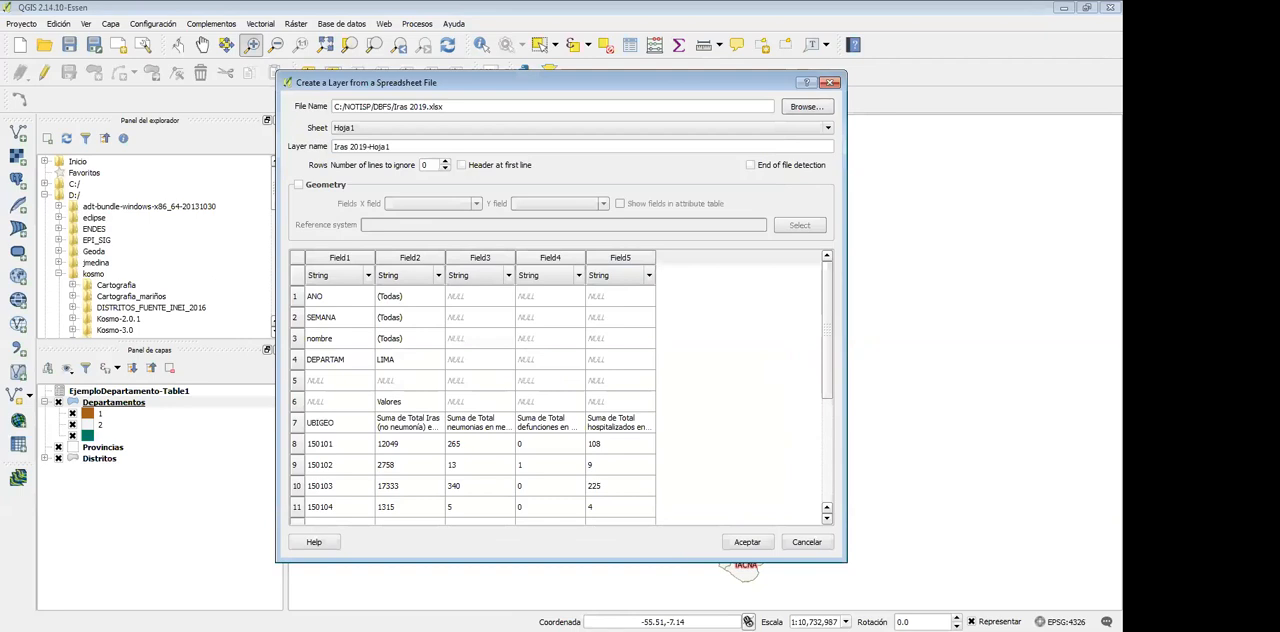
Switch to the Excel workbook, examine the UBIGEO and value headers in row 7, and return to the QGIS import dialog
{"action": "key", "text": "alt+Tab"}
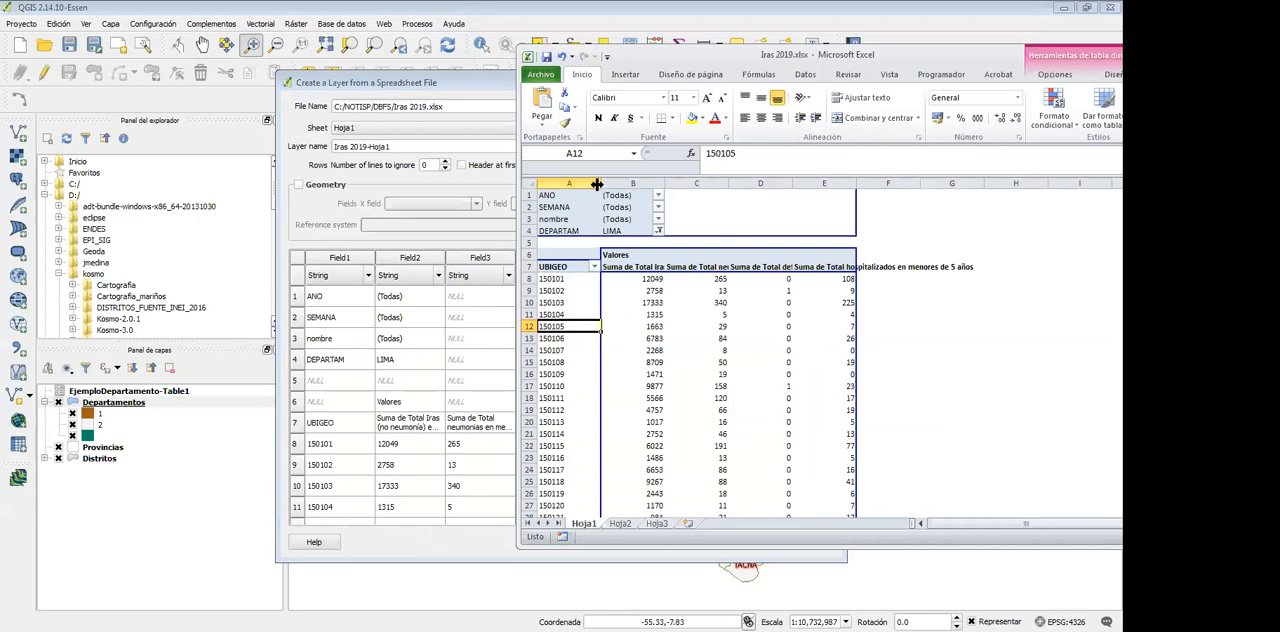
{"action": "left_click", "coordinate": [559, 268]}
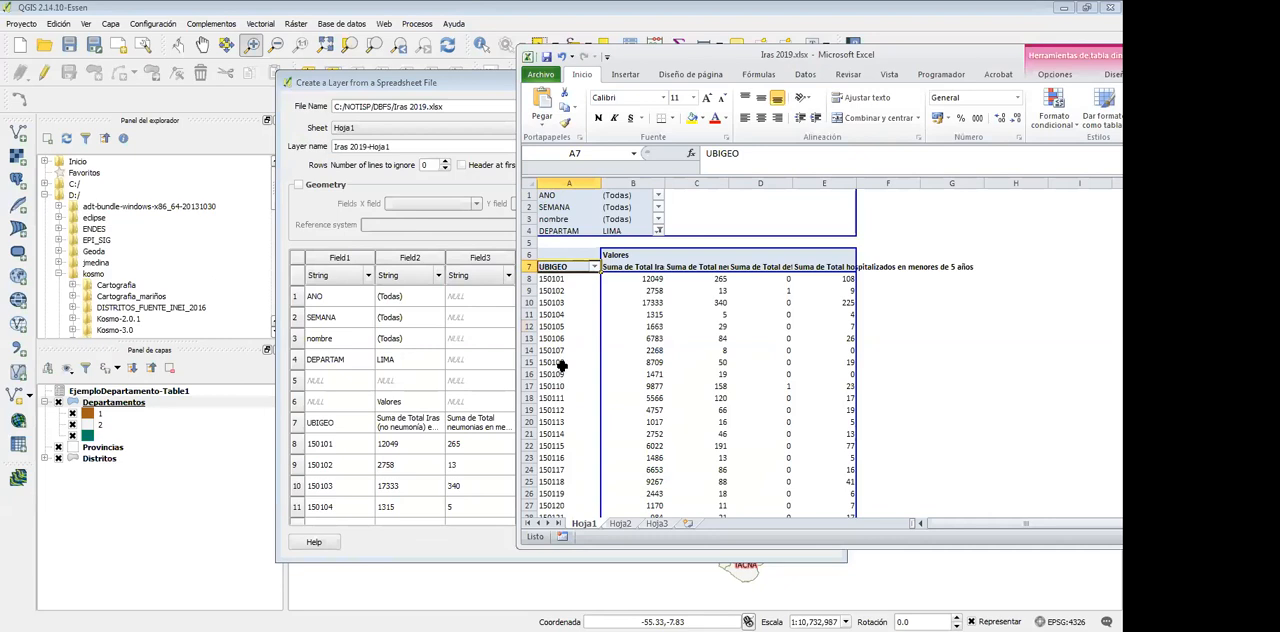
{"action": "left_click", "coordinate": [646, 268]}
{"action": "left_click", "coordinate": [692, 268]}
{"action": "left_click", "coordinate": [831, 268]}
{"action": "left_click_drag", "start_coordinate": [709, 53], "coordinate": [796, 106]}
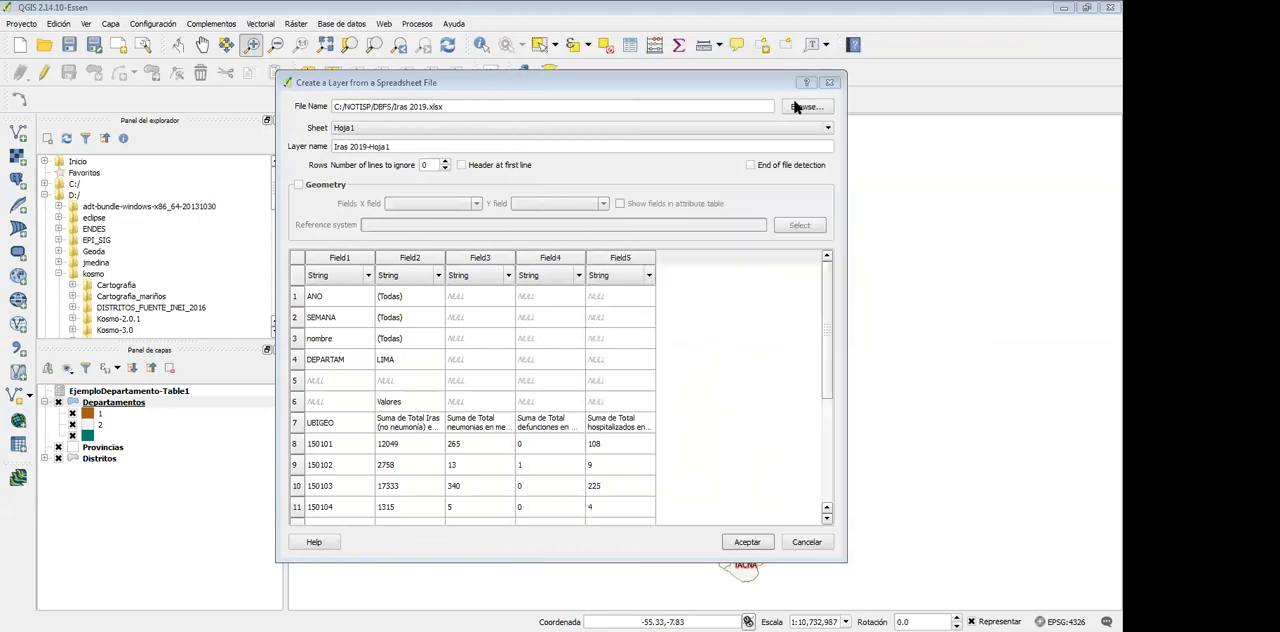
Set the number of lines to ignore to 7 so that the UBIGEO row supplies the field names
{"action": "left_click", "coordinate": [446, 163]}
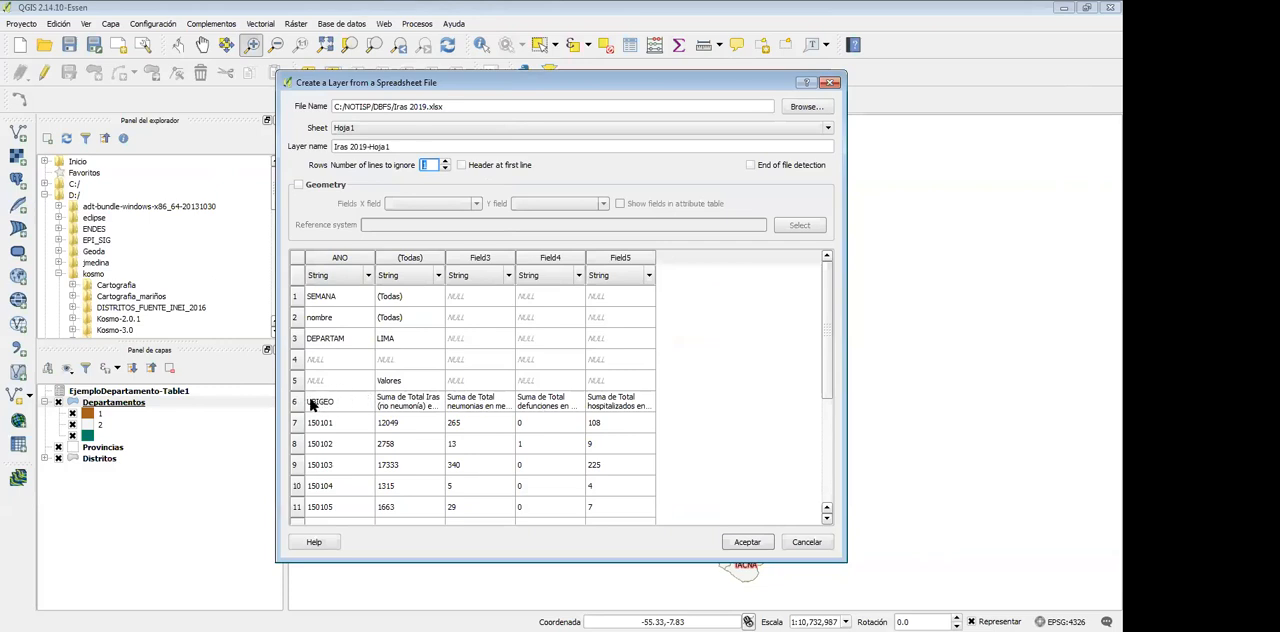
{"action": "left_click", "coordinate": [446, 161]}
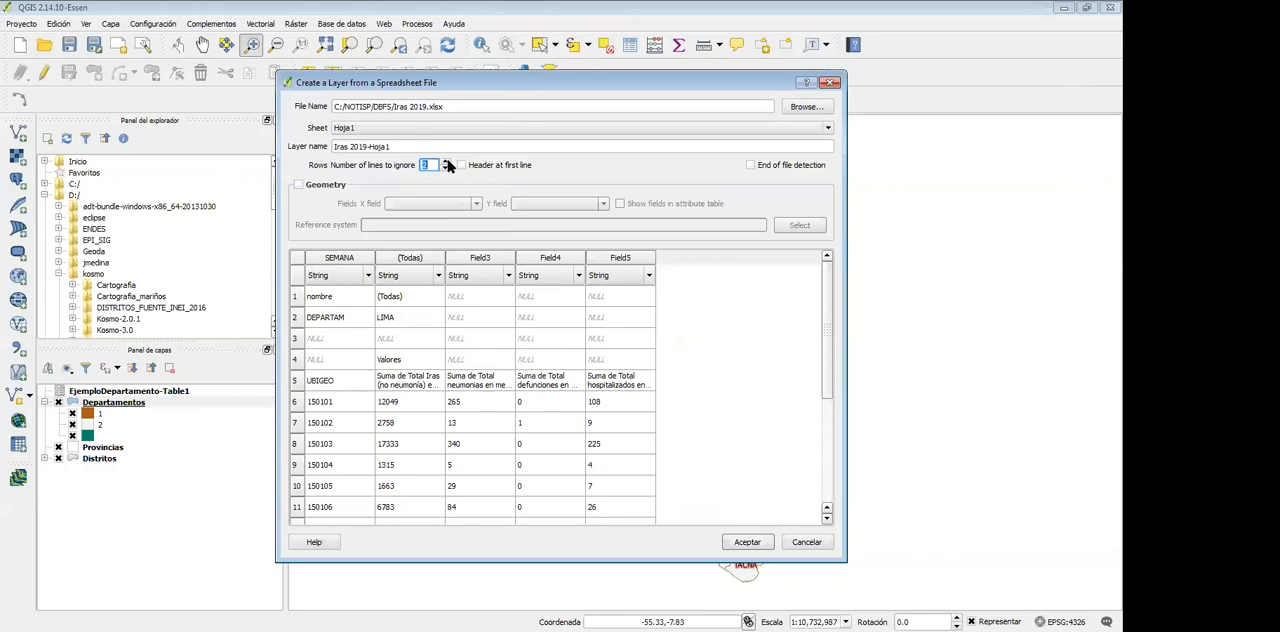
{"action": "left_click", "coordinate": [446, 161]}
{"action": "left_click", "coordinate": [446, 161]}
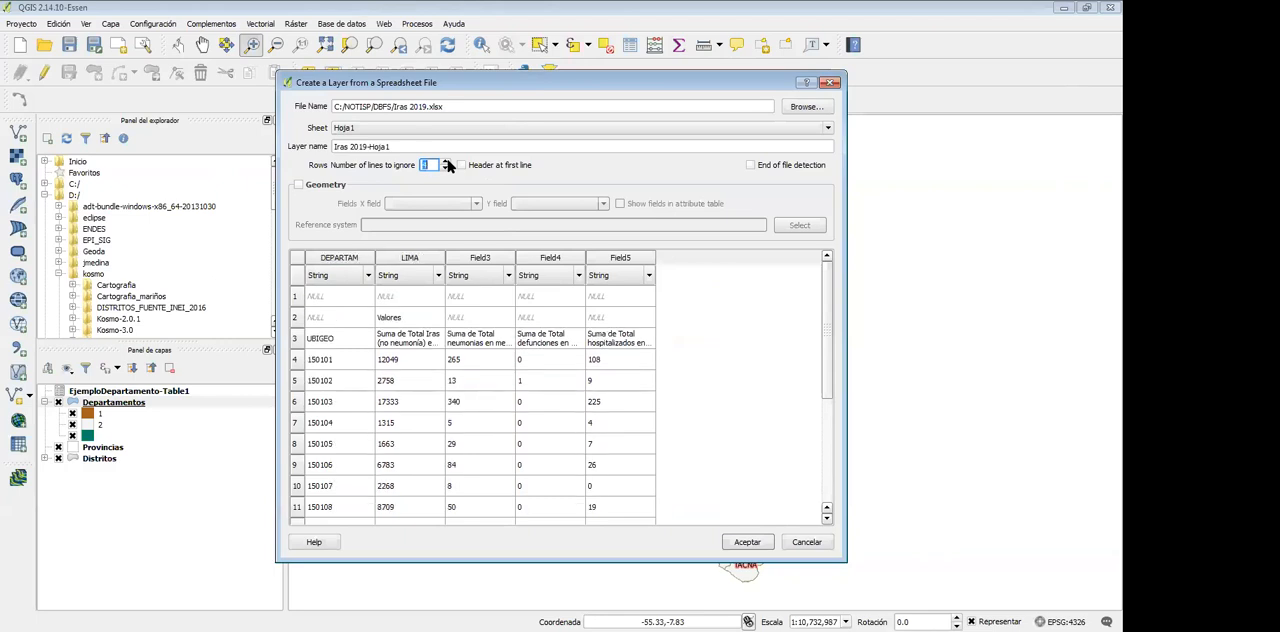
{"action": "left_click", "coordinate": [446, 161]}
{"action": "left_click", "coordinate": [446, 161]}
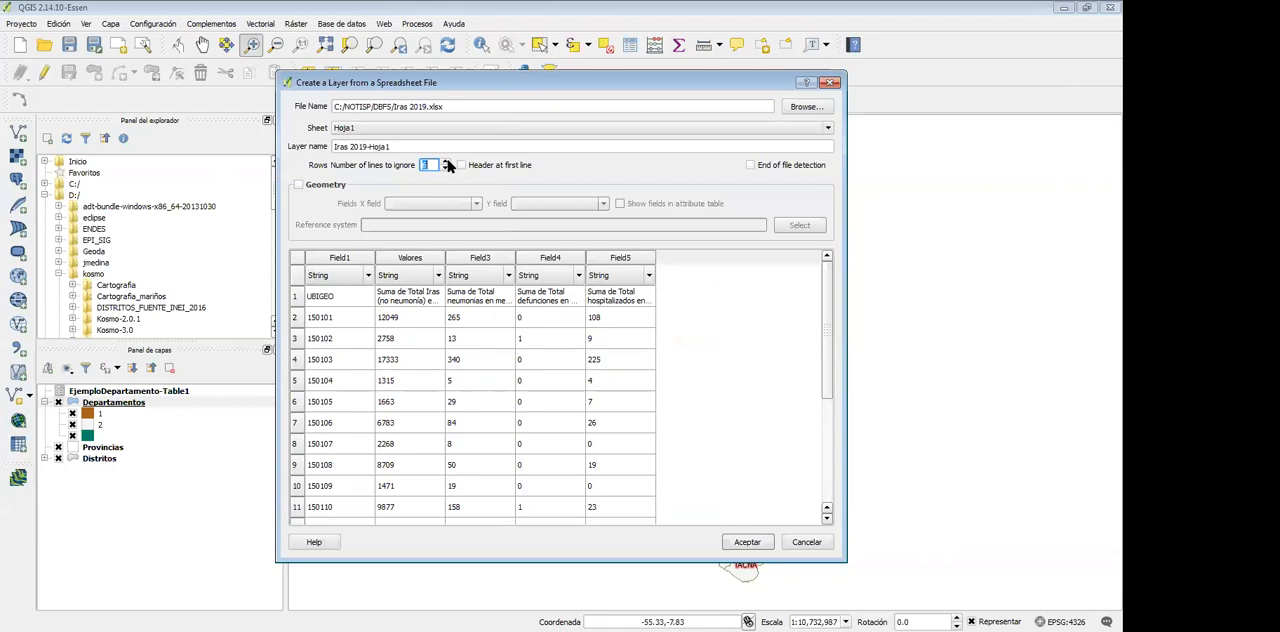
{"action": "left_click", "coordinate": [446, 161]}
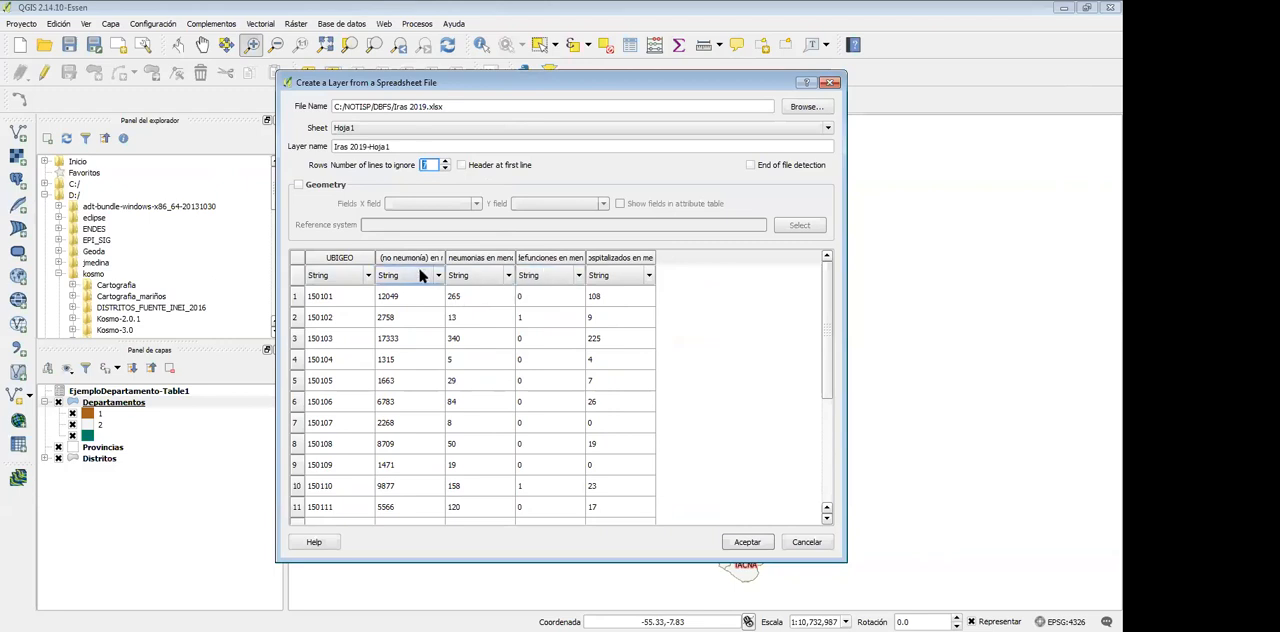
Check the UBIGEO and case columns in the preview and set the Iras (no neumonía) field's type to Integer
{"action": "left_click", "coordinate": [412, 300]}
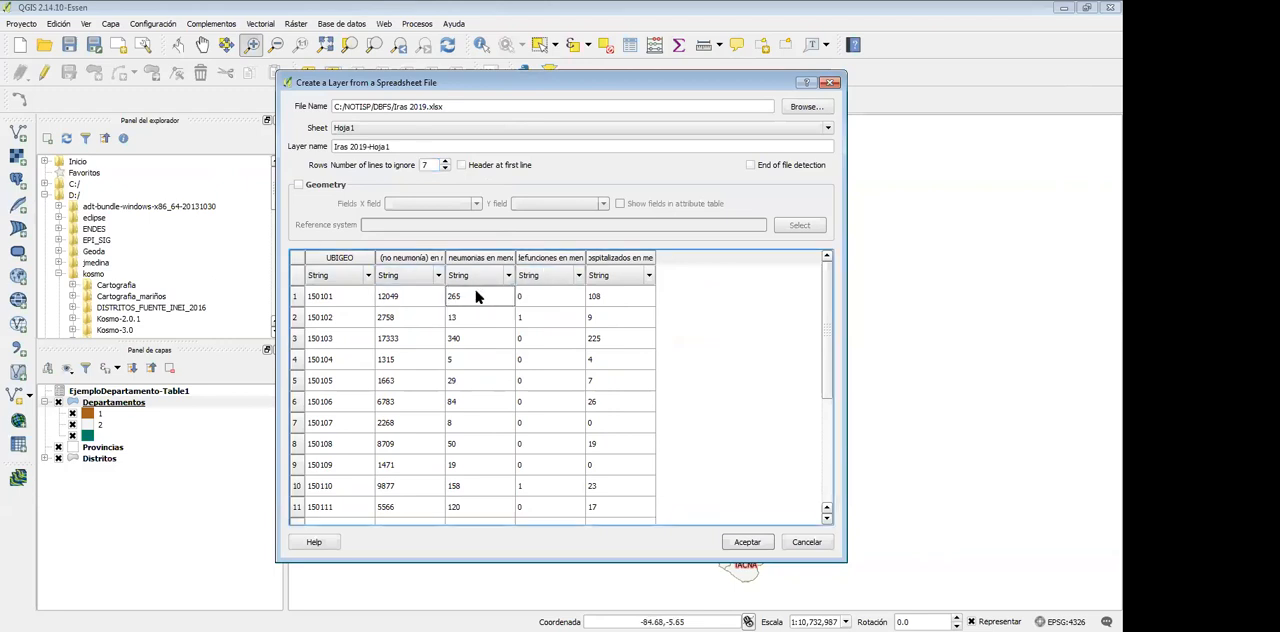
{"action": "left_click", "coordinate": [325, 298]}
{"action": "left_click", "coordinate": [326, 284]}
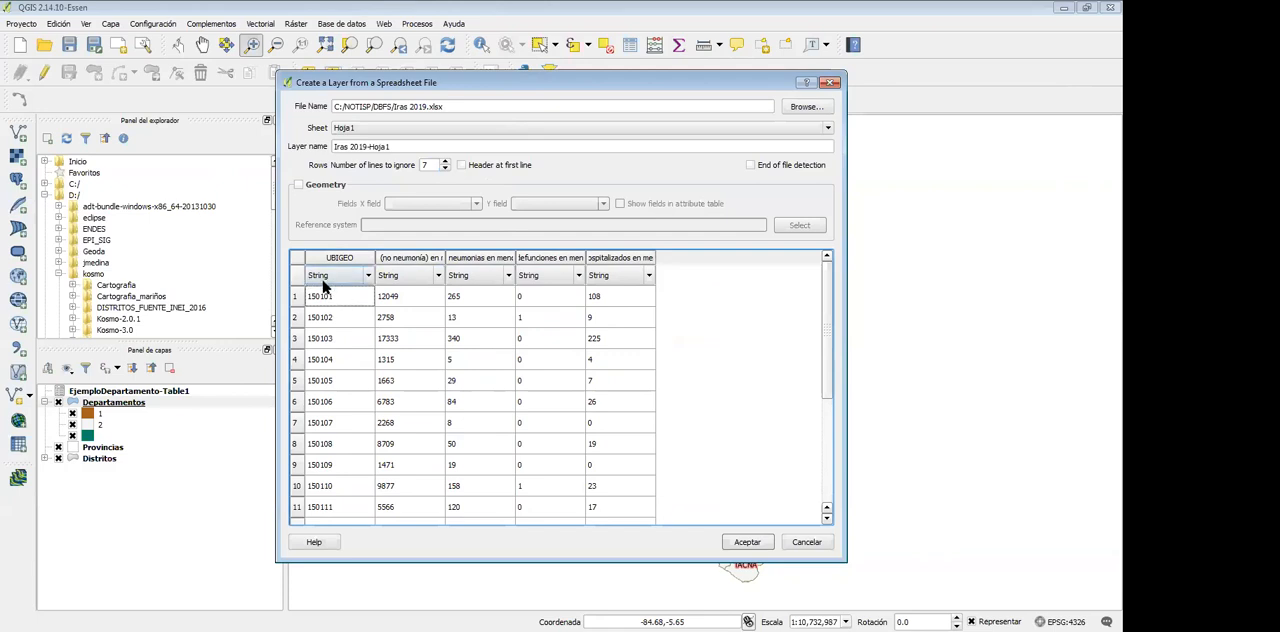
{"action": "left_click", "coordinate": [405, 297]}
{"action": "left_click", "coordinate": [470, 297]}
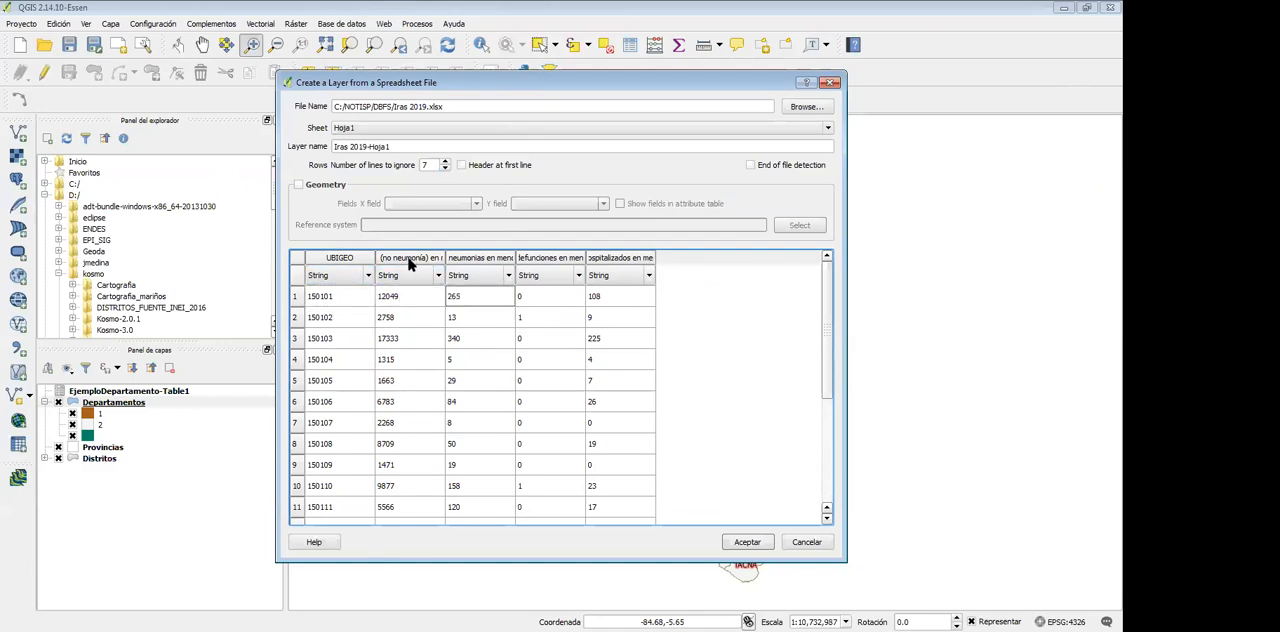
{"action": "left_click", "coordinate": [430, 284]}
{"action": "left_click", "coordinate": [440, 277]}
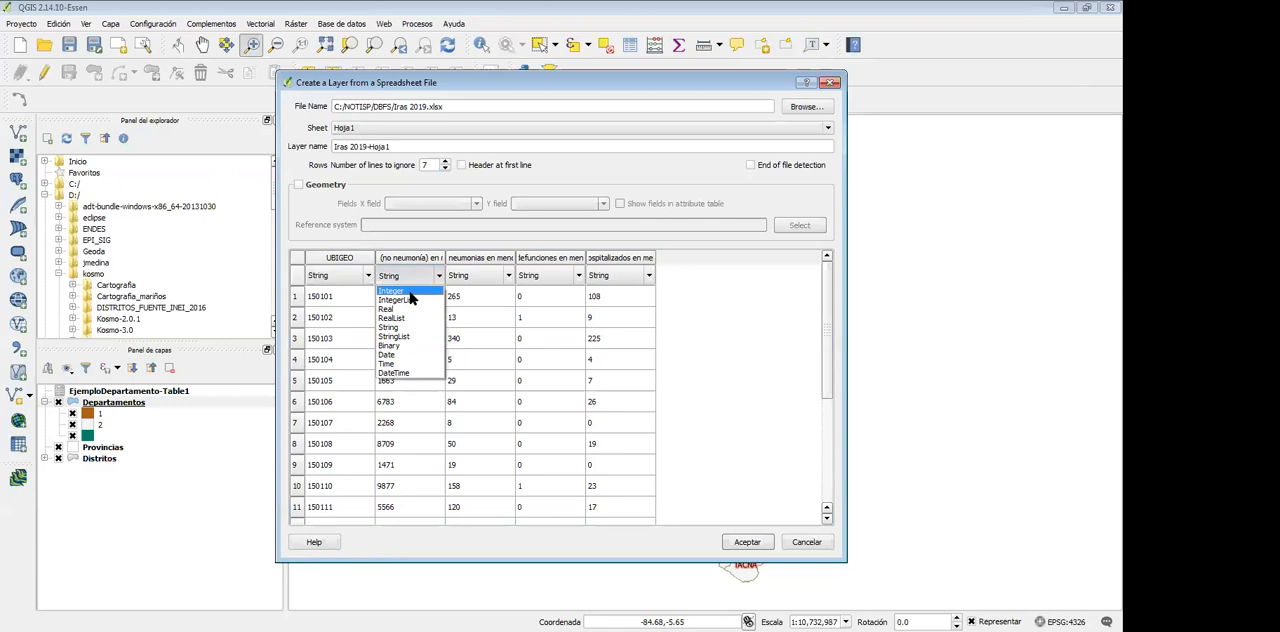
{"action": "left_click", "coordinate": [410, 292]}
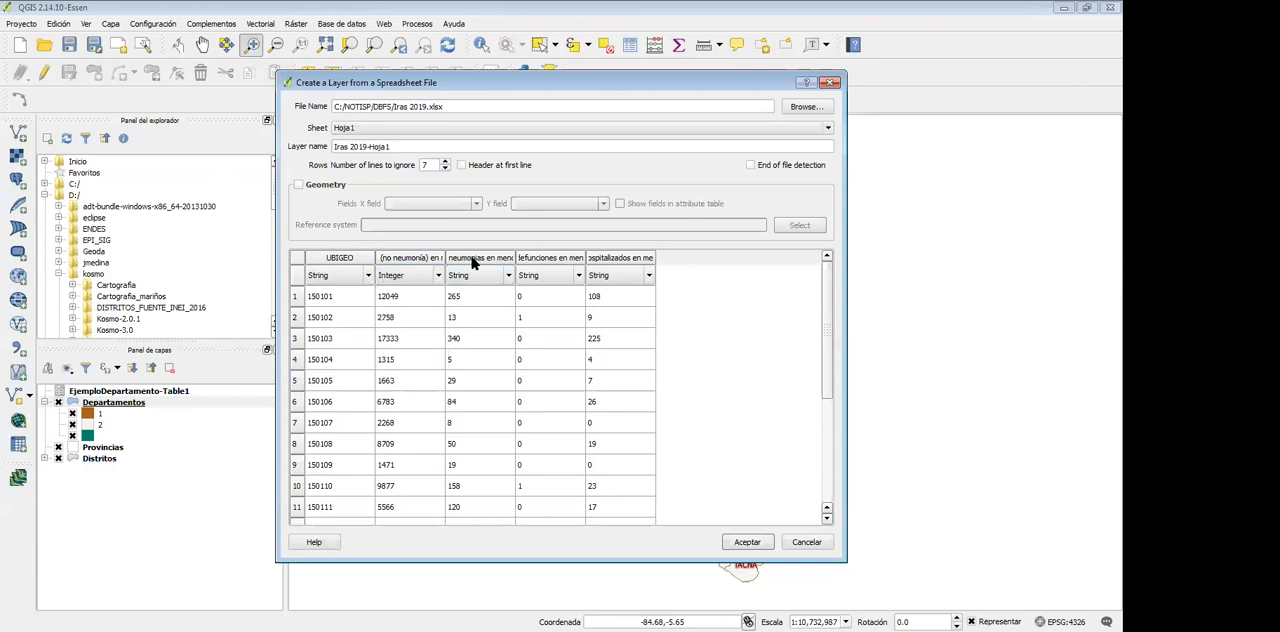
Set the field types of the neumonias, defunciones and hospitalizados columns to Integer
{"action": "left_click", "coordinate": [512, 281]}
{"action": "left_click", "coordinate": [506, 277]}
{"action": "left_click", "coordinate": [462, 292]}
{"action": "left_click", "coordinate": [580, 278]}
{"action": "left_click", "coordinate": [578, 279]}
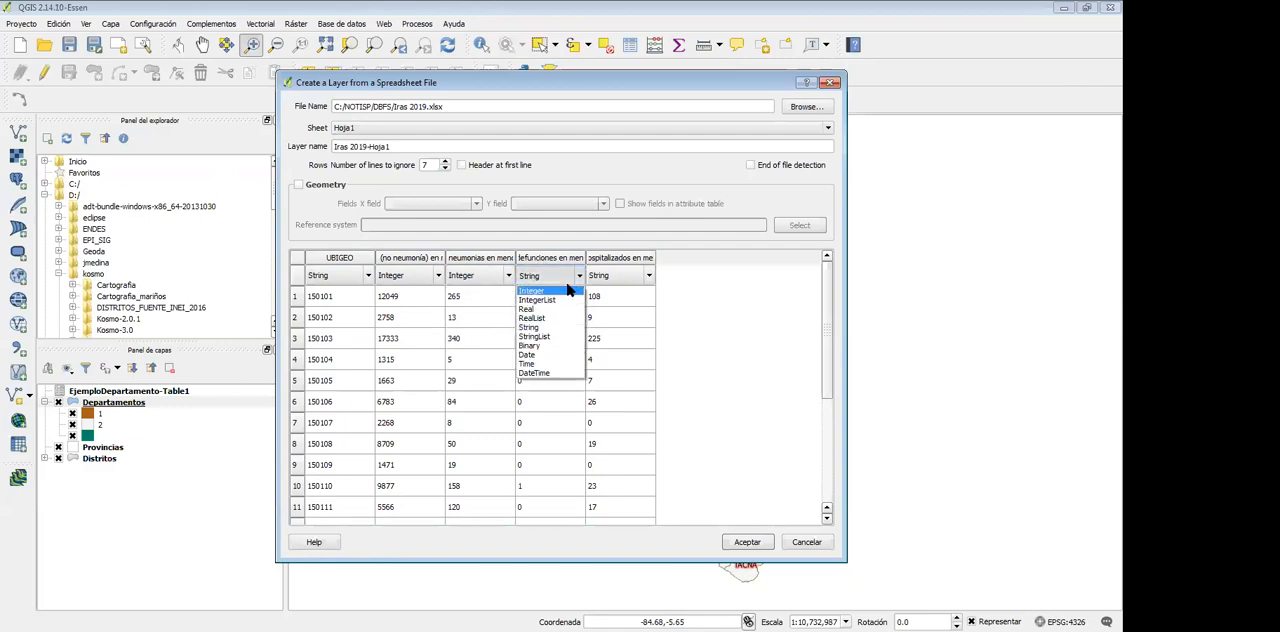
{"action": "left_click", "coordinate": [548, 296]}
{"action": "left_click", "coordinate": [601, 297]}
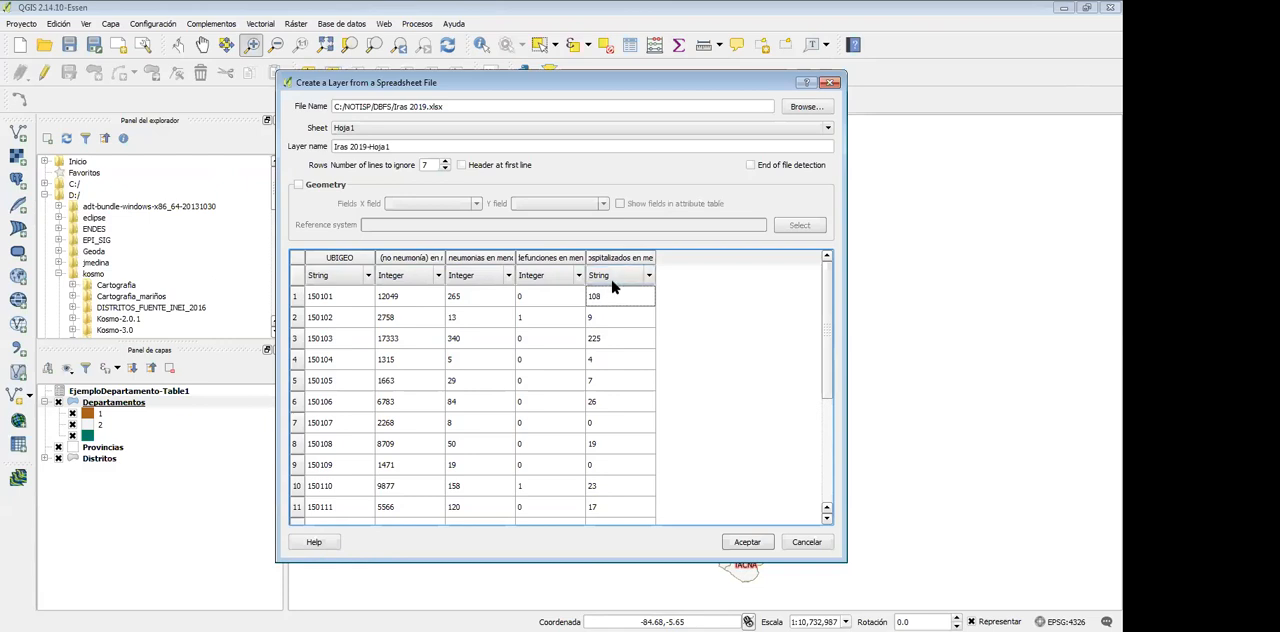
{"action": "left_click", "coordinate": [648, 279]}
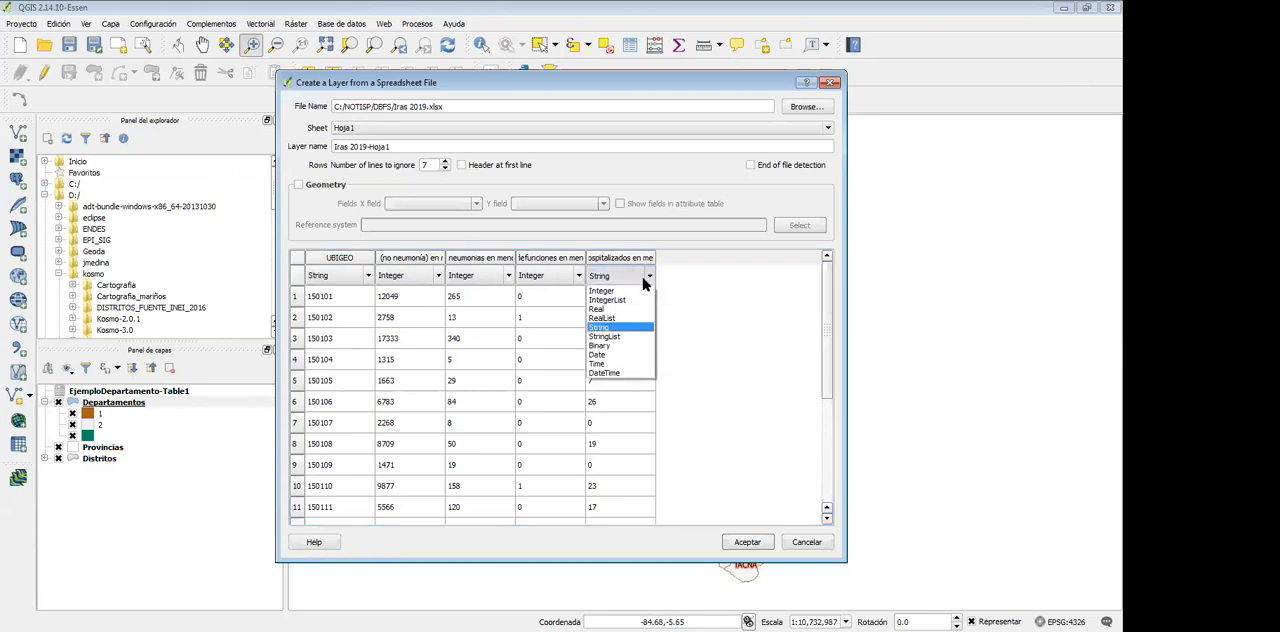
{"action": "left_click", "coordinate": [622, 296]}
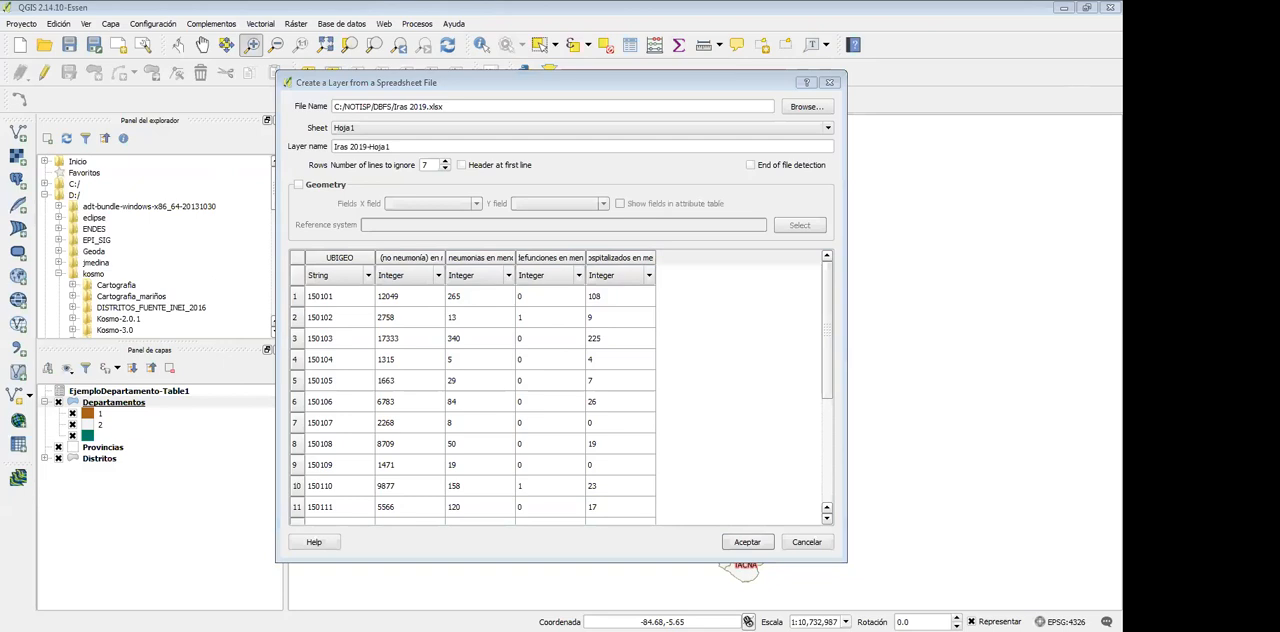
Switch to the Excel workbook, check the UBIGEO code in cell A12, and move the workbook aside to return to QGIS
{"action": "key", "text": "alt+Tab"}
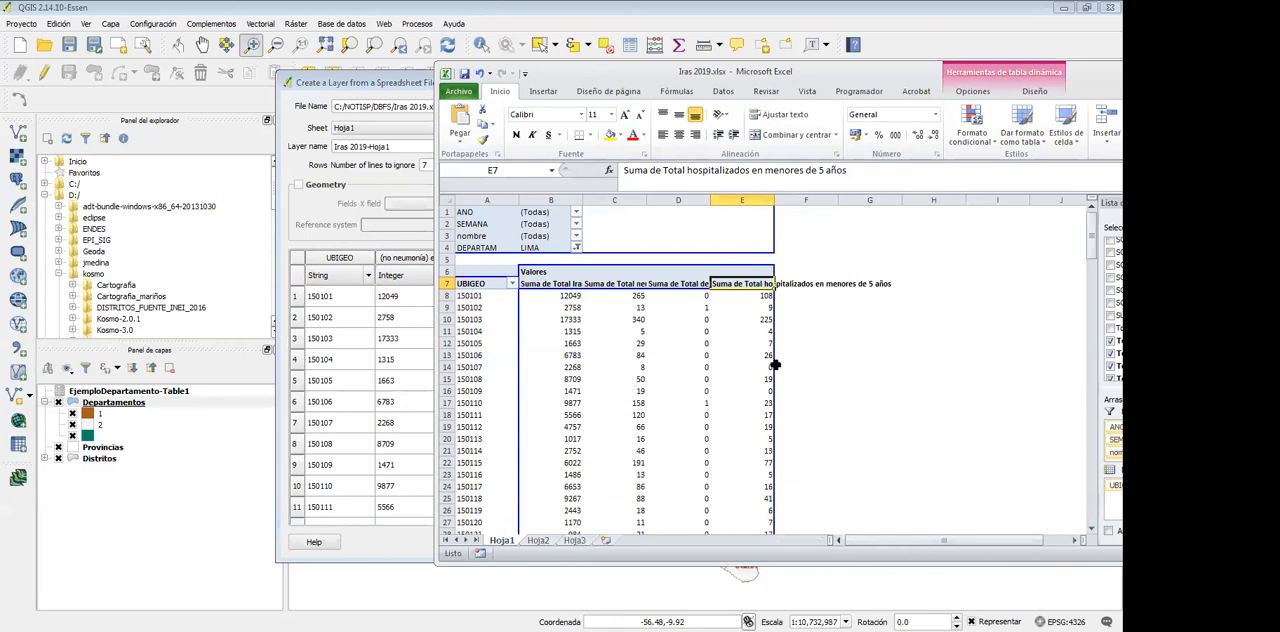
{"action": "right_click", "coordinate": [487, 341]}
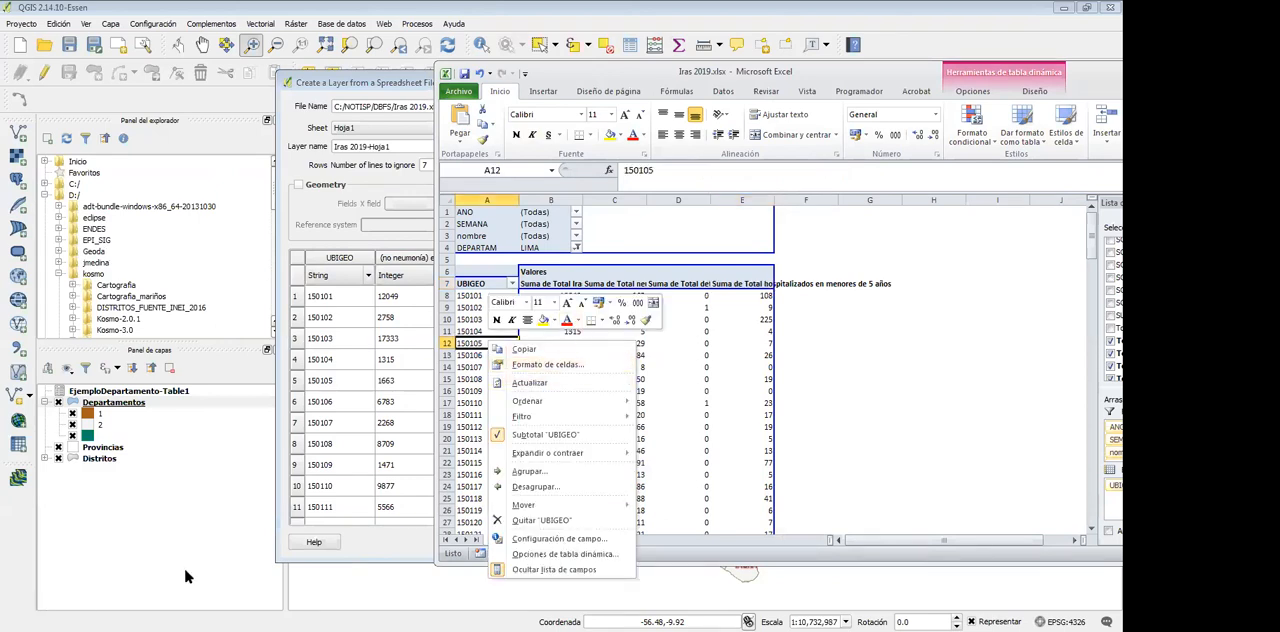
{"action": "left_click_drag", "start_coordinate": [762, 80], "coordinate": [821, 75]}
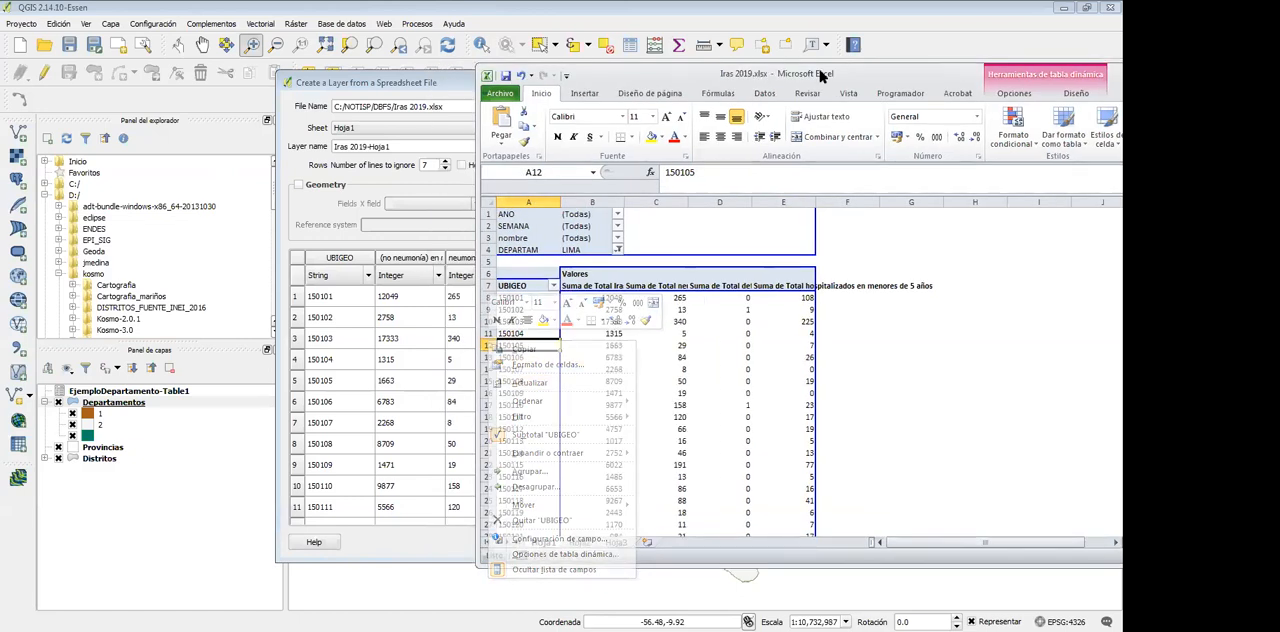
{"action": "left_click_drag", "start_coordinate": [821, 75], "coordinate": [1279, 75]}
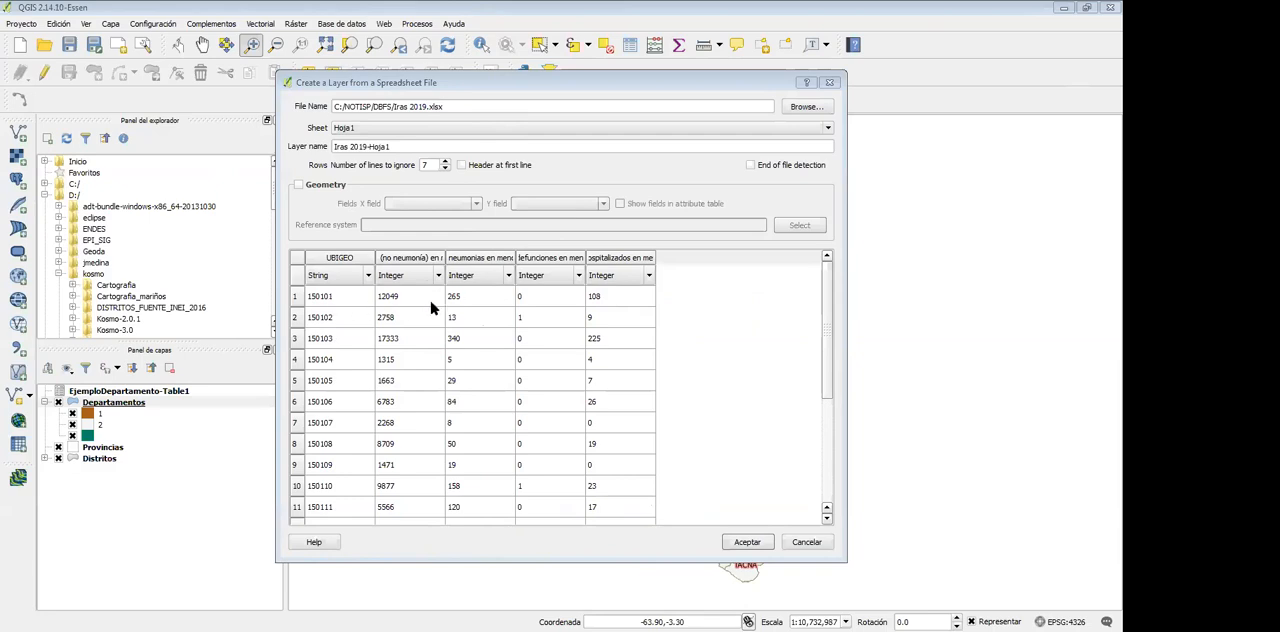
Add the Iras 2019-Hoja1 sheet as a layer with the configured settings and open its attribute table
{"action": "left_click", "coordinate": [747, 542]}
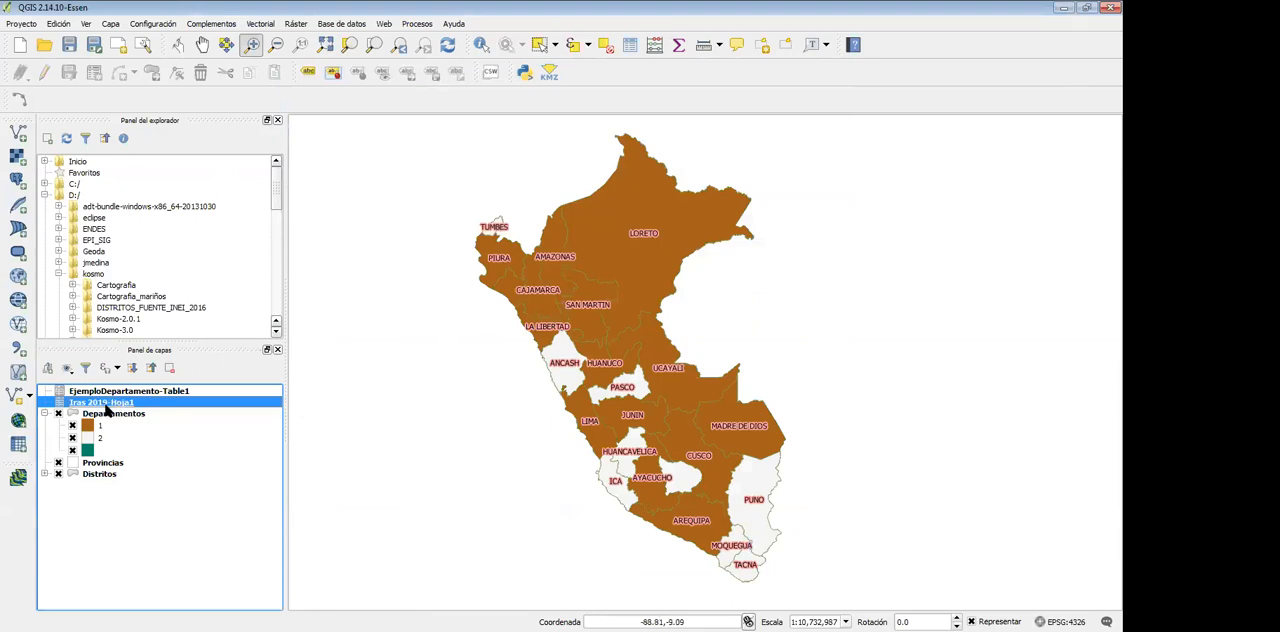
{"action": "right_click", "coordinate": [108, 406]}
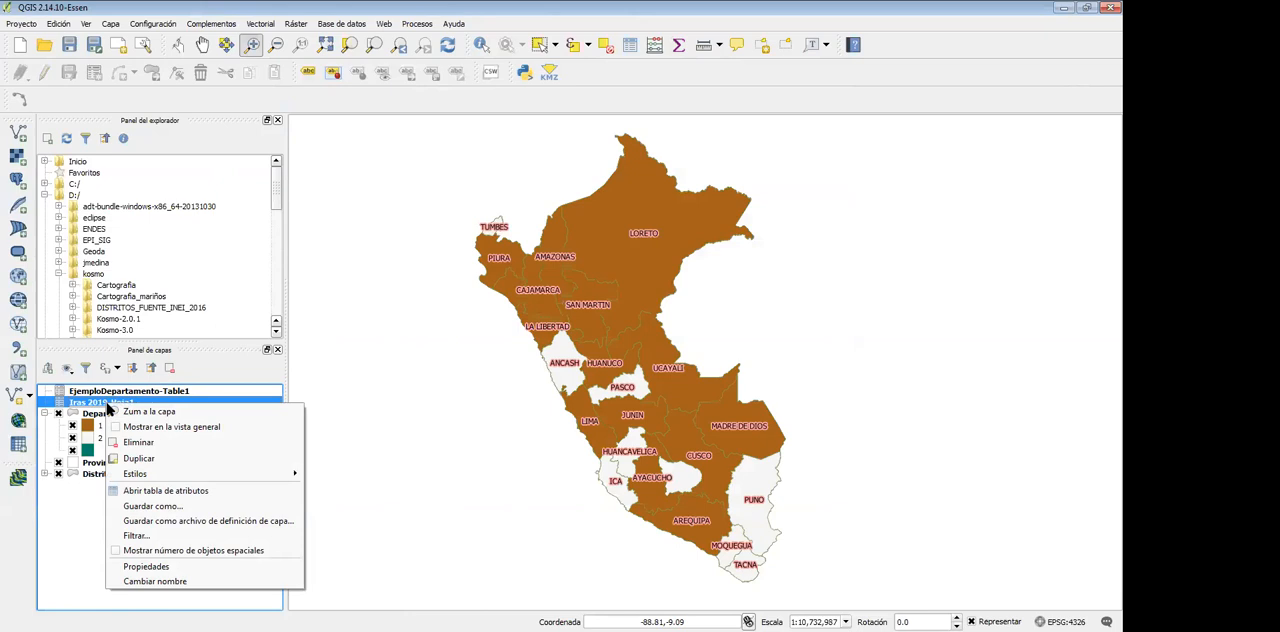
{"action": "left_click", "coordinate": [170, 491]}
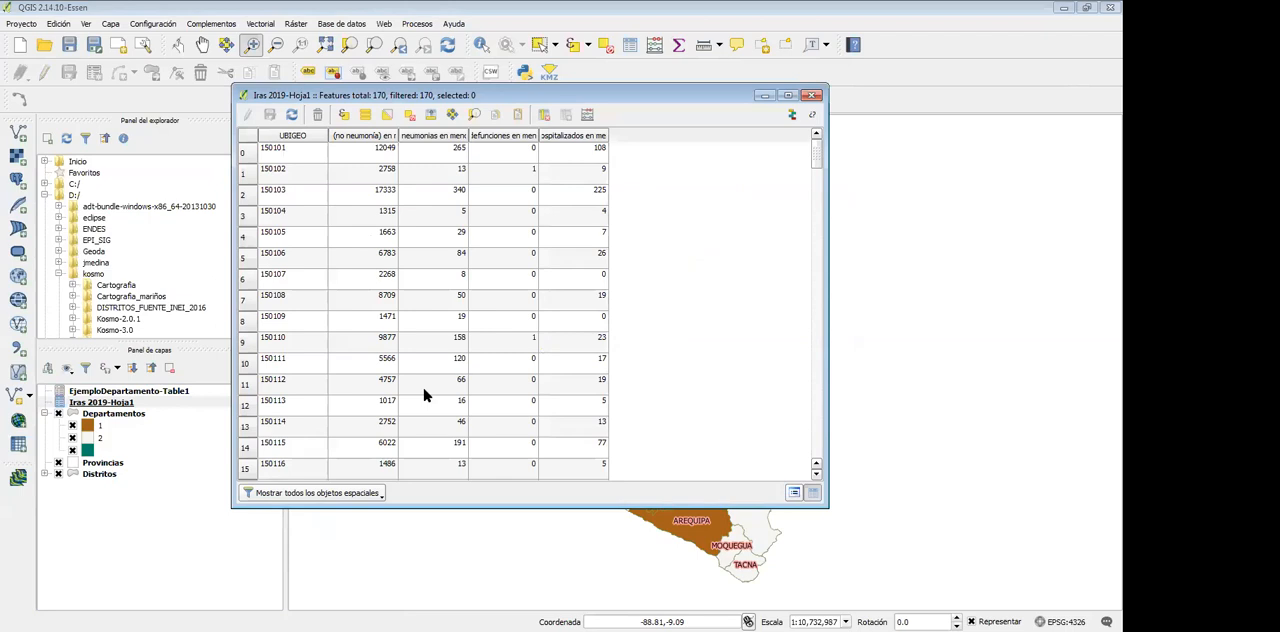
Sort the attribute table by each of its columns in turn, finishing with the records in ascending UBIGEO order
{"action": "left_click", "coordinate": [293, 136]}
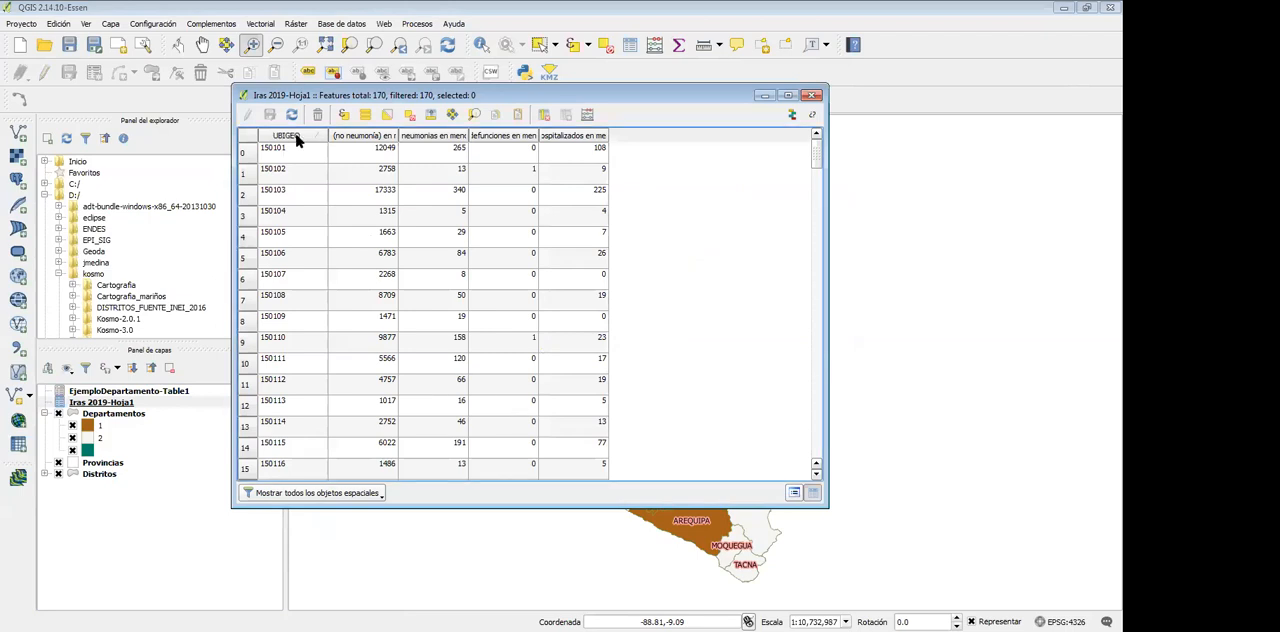
{"action": "left_click", "coordinate": [343, 140]}
{"action": "left_click", "coordinate": [428, 140]}
{"action": "left_click", "coordinate": [494, 140]}
{"action": "left_click", "coordinate": [562, 139]}
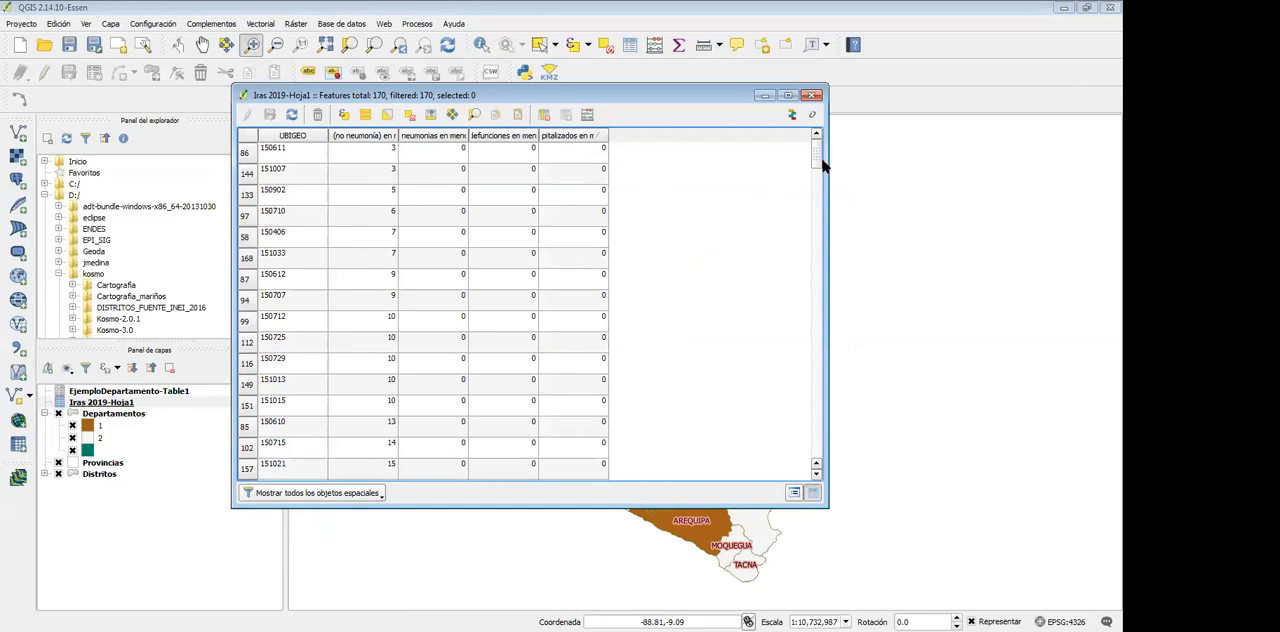
{"action": "left_click", "coordinate": [357, 136]}
{"action": "left_click", "coordinate": [295, 138]}
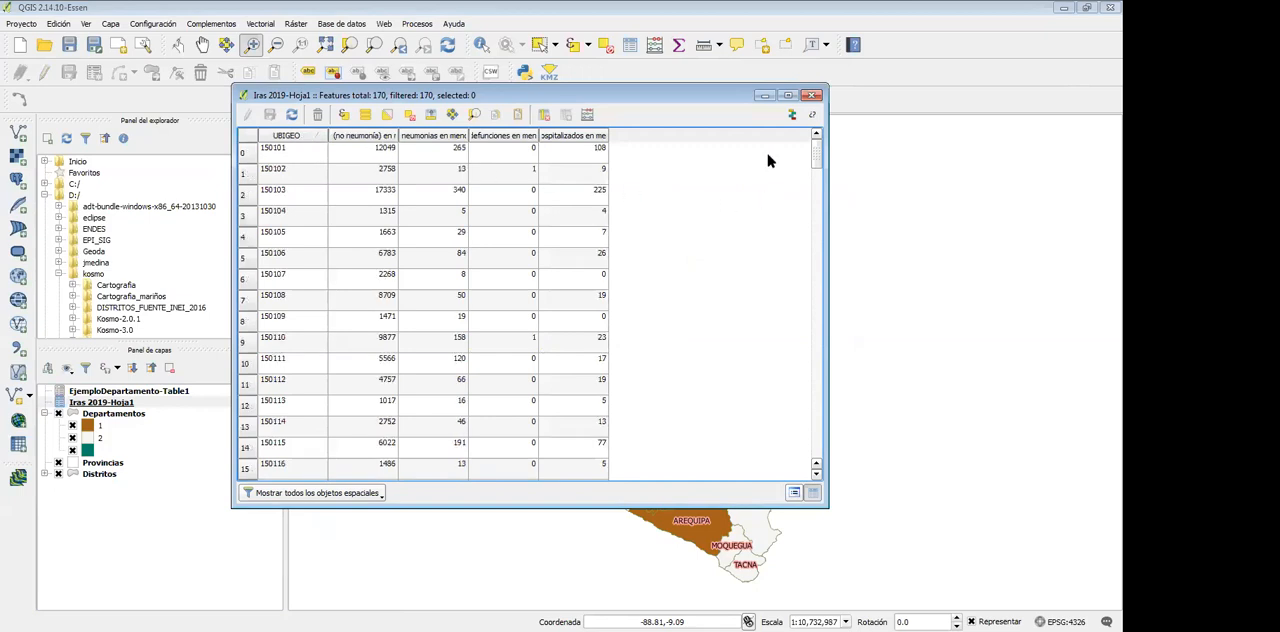
Review the district records down to the last row of the attribute table and close it
{"action": "scroll", "coordinate": [568, 330], "scroll_direction": "down", "scroll_amount": 20}
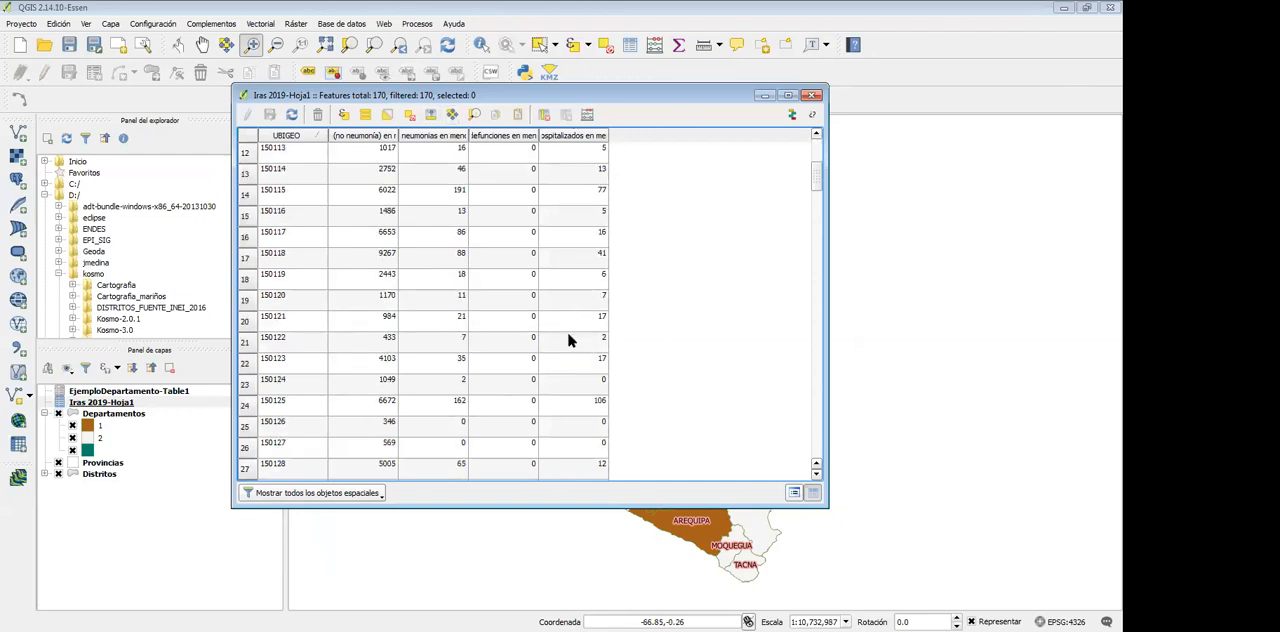
{"action": "scroll", "coordinate": [570, 347], "scroll_direction": "down", "scroll_amount": 20}
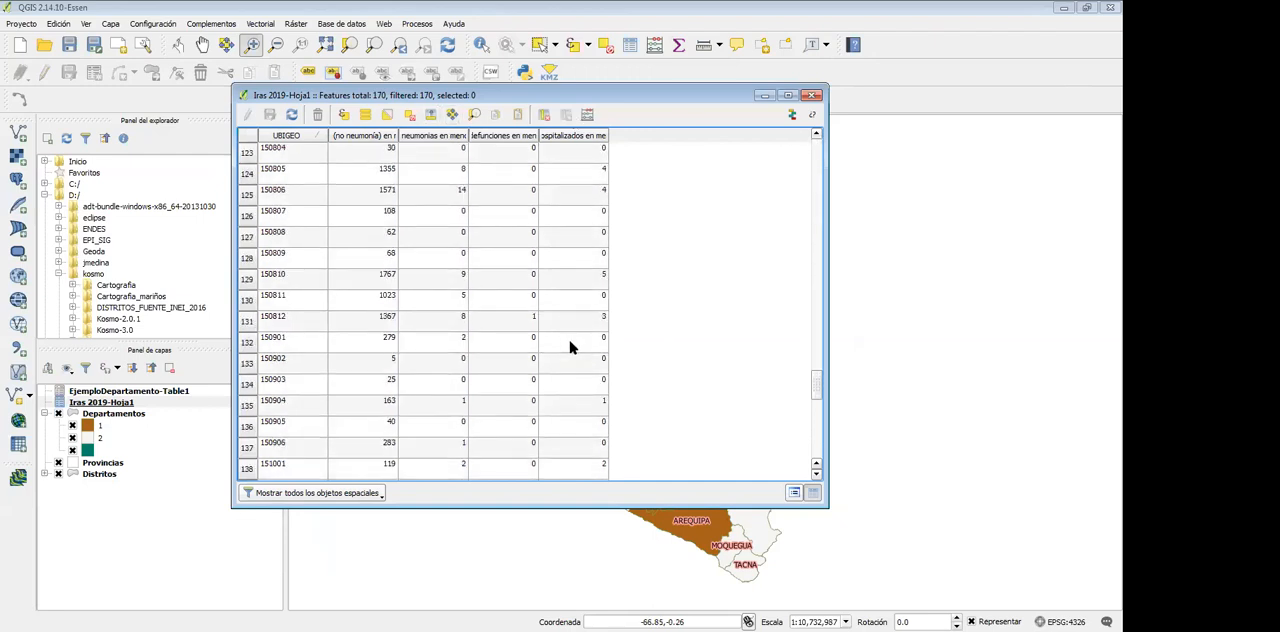
{"action": "left_click", "coordinate": [816, 96]}
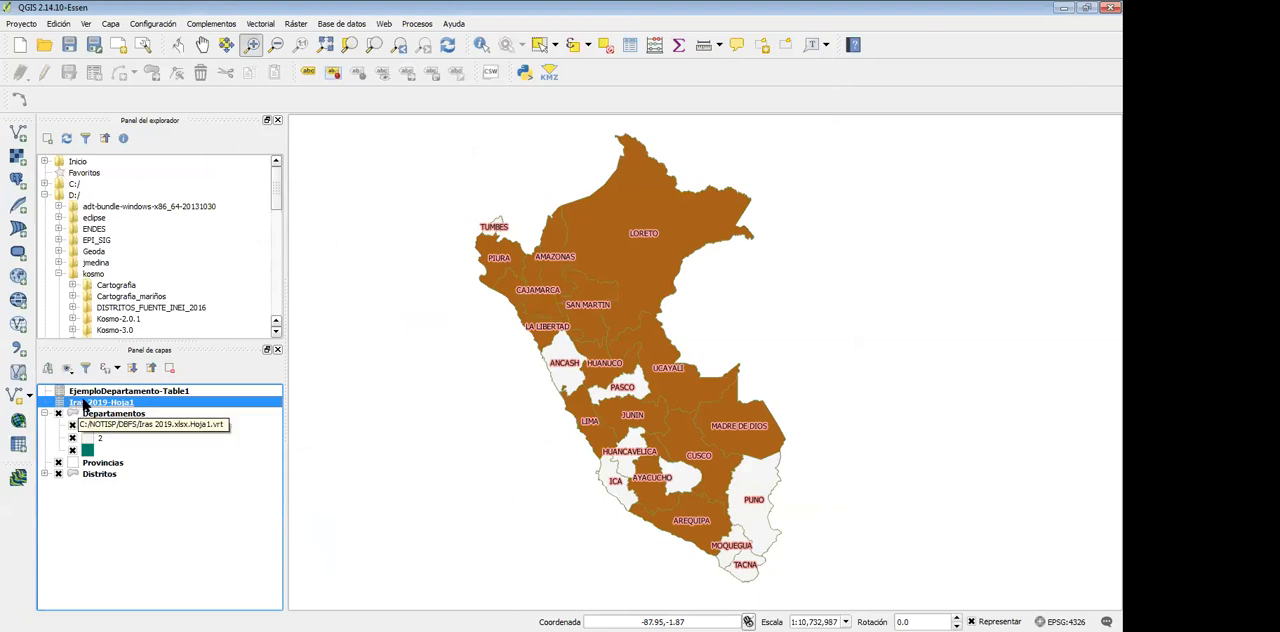
{"action": "left_click", "coordinate": [90, 476]}
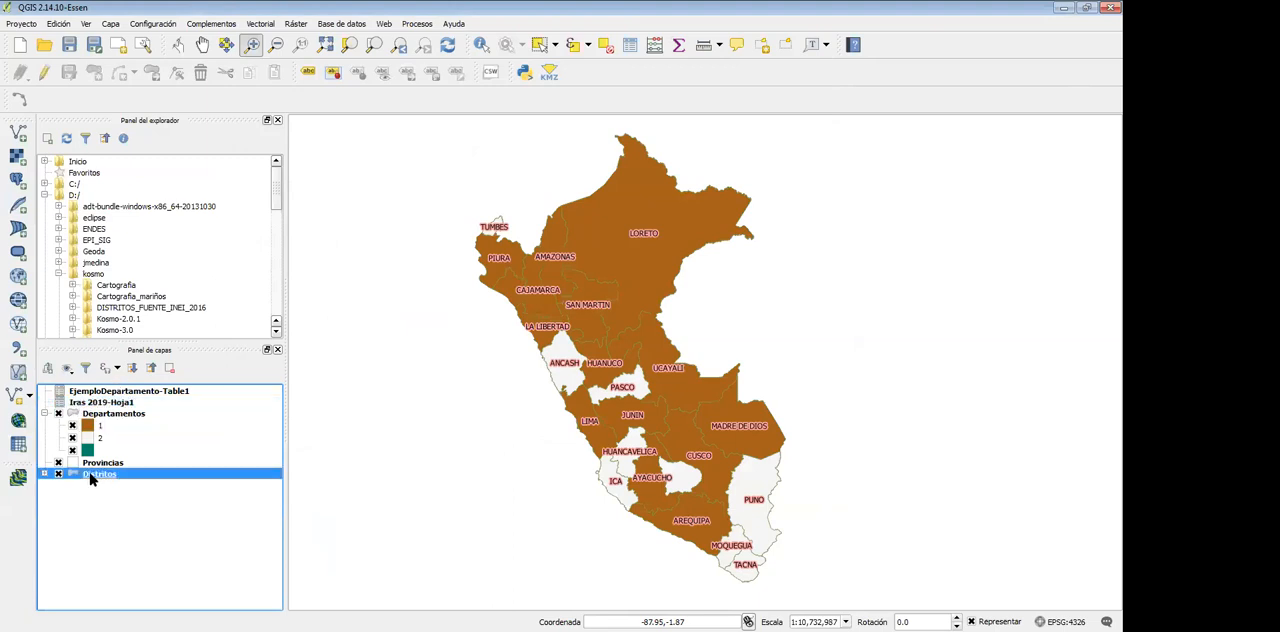
{"action": "right_click", "coordinate": [90, 478]}
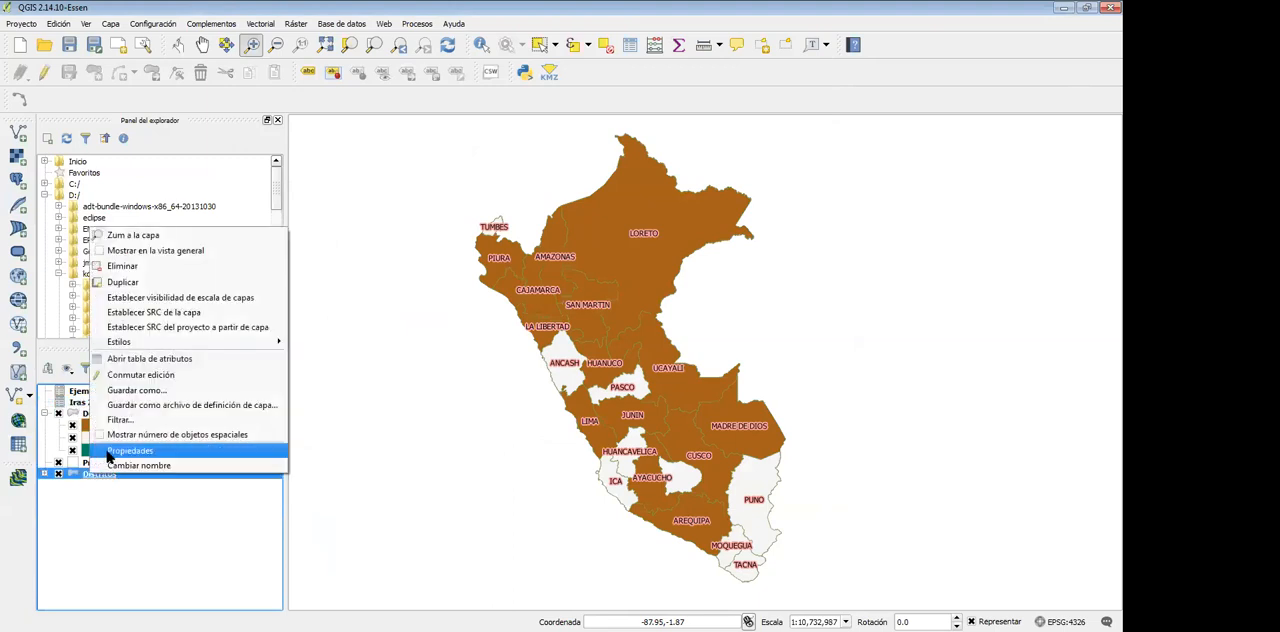
{"action": "left_click", "coordinate": [88, 533]}
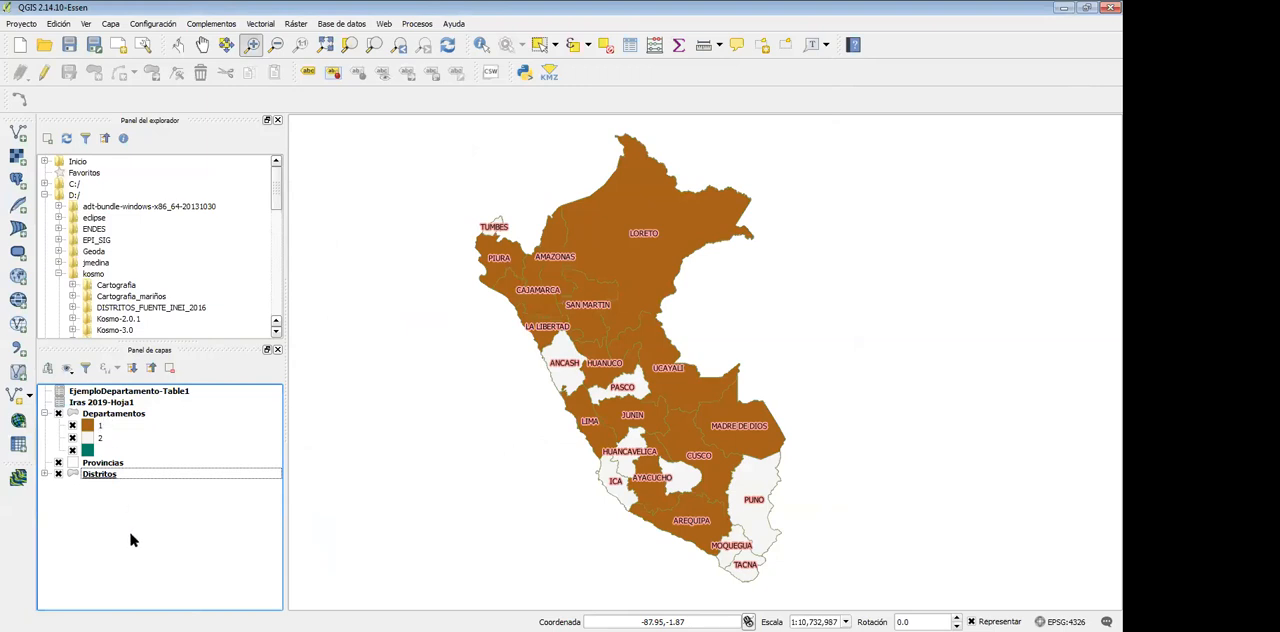
Open the Departamentos layer's properties, view its categorized style, and close them without changes
{"action": "left_click", "coordinate": [106, 412]}
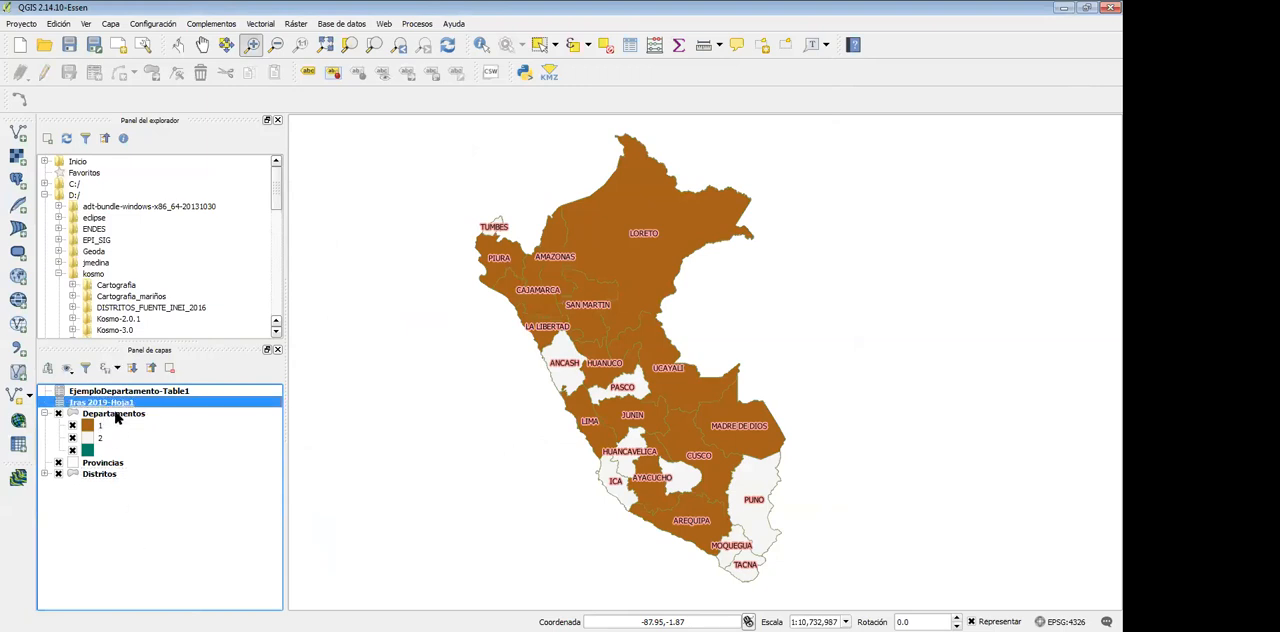
{"action": "right_click", "coordinate": [114, 413]}
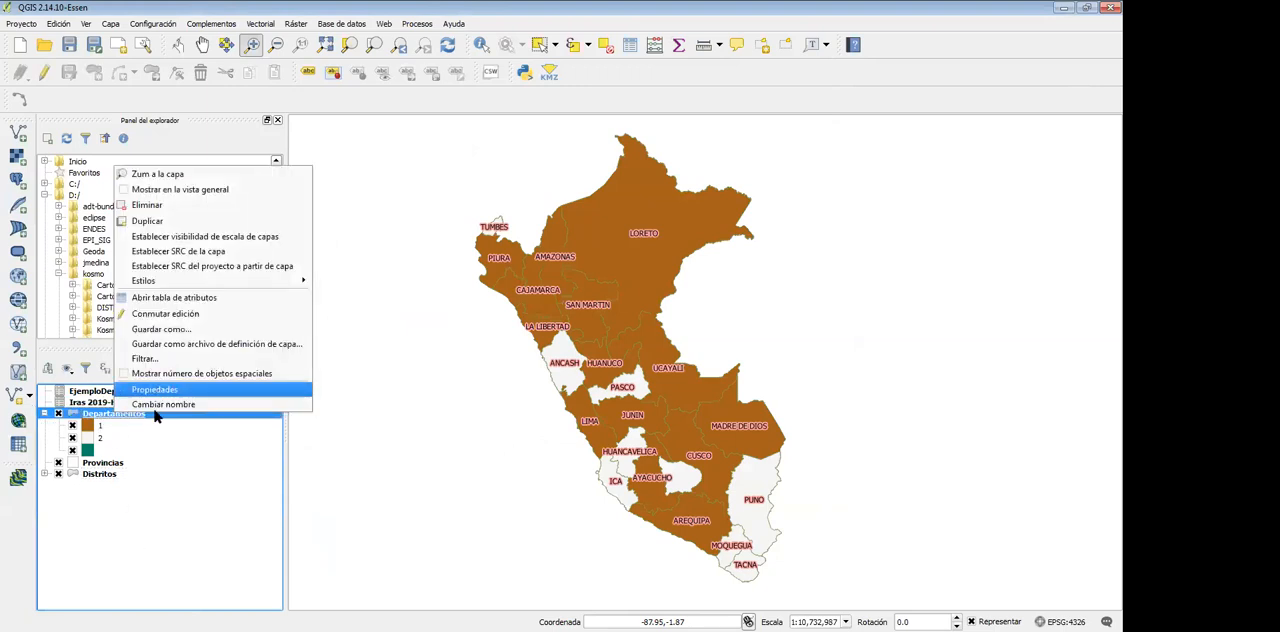
{"action": "left_click", "coordinate": [160, 390]}
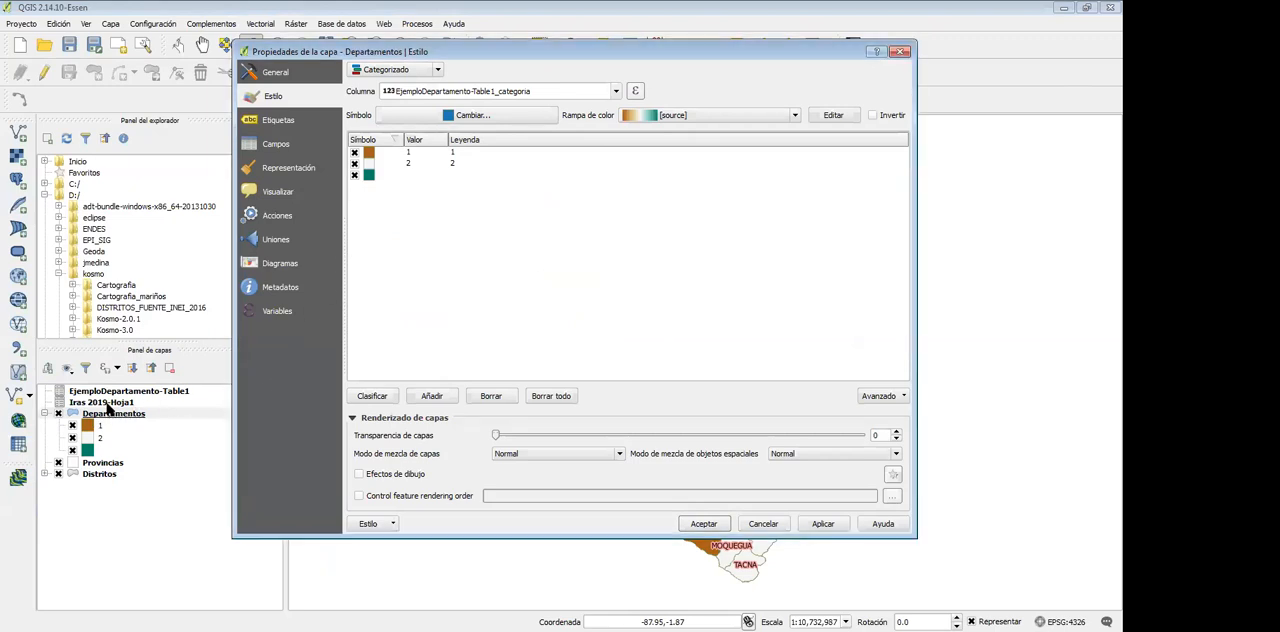
{"action": "left_click", "coordinate": [776, 530]}
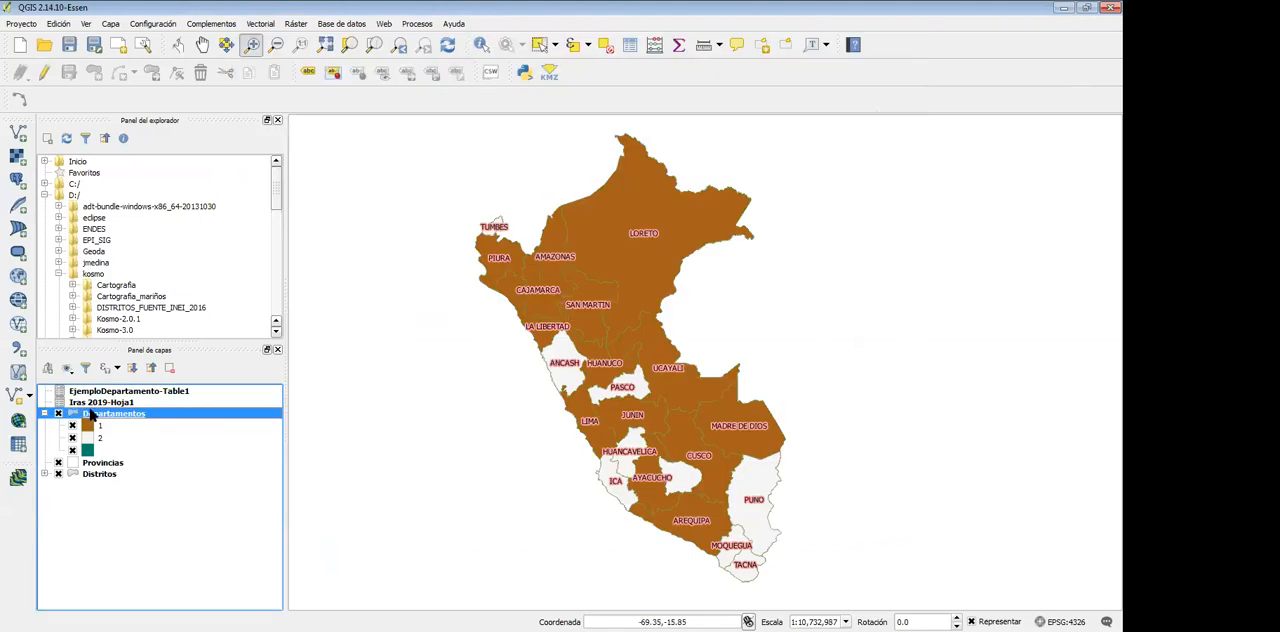
{"action": "left_click", "coordinate": [106, 474]}
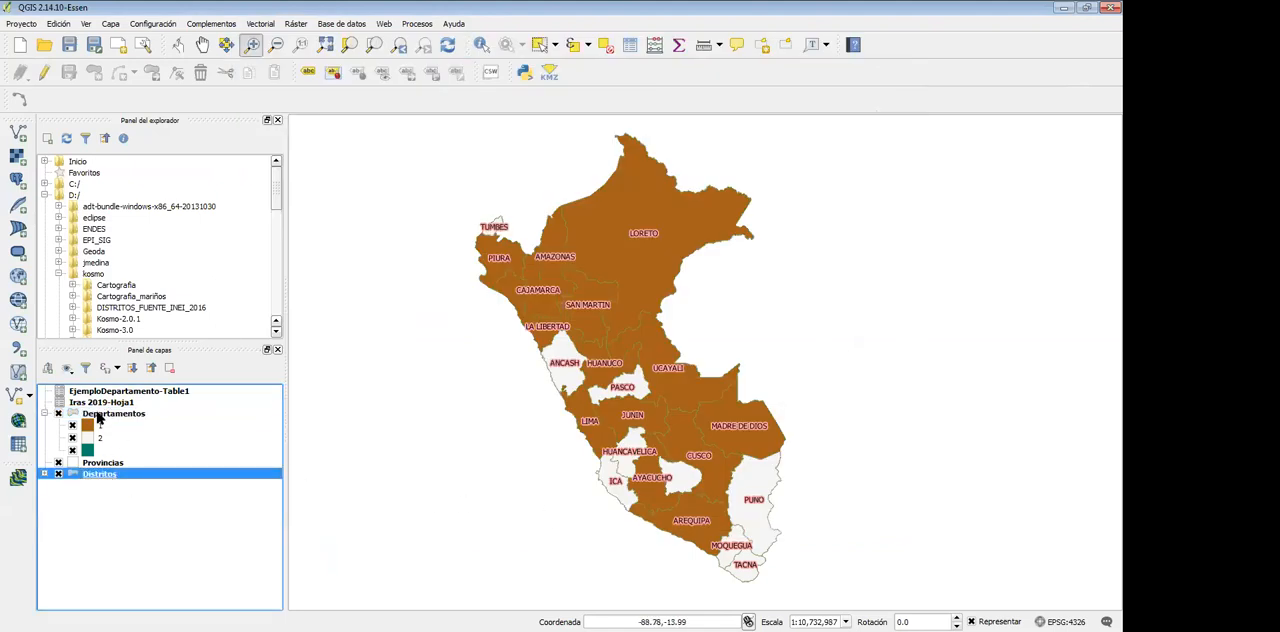
{"action": "left_click", "coordinate": [98, 414]}
{"action": "left_click", "coordinate": [100, 477]}
{"action": "left_click", "coordinate": [110, 393]}
{"action": "left_click", "coordinate": [117, 412]}
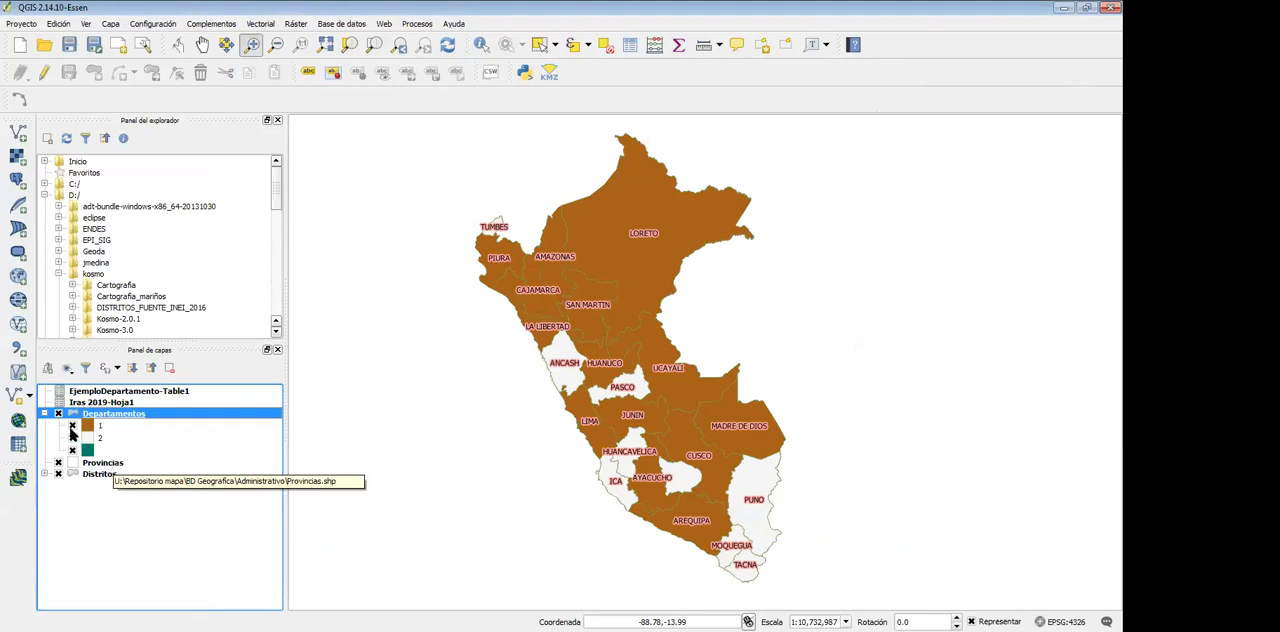
{"action": "left_click", "coordinate": [85, 505]}
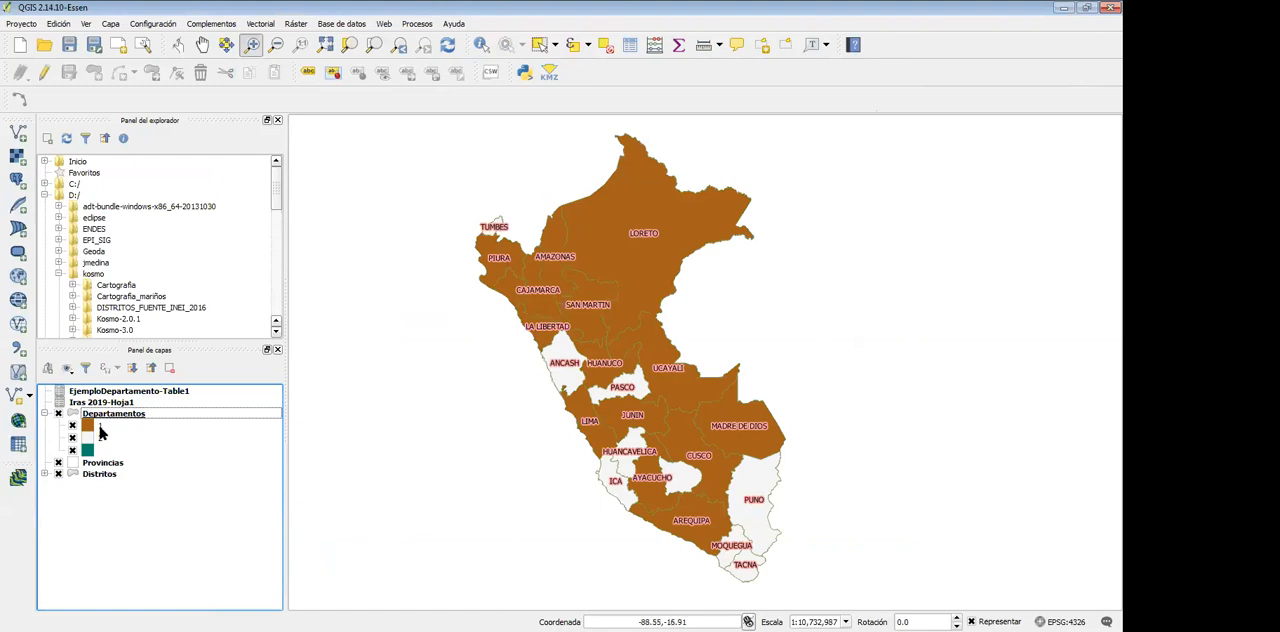
Join the Iras 2019-Hoja1 table to the Distritos layer, using UBIGEO as the join field and CD_DIST as the target field
{"action": "left_click", "coordinate": [97, 474]}
{"action": "right_click", "coordinate": [98, 476]}
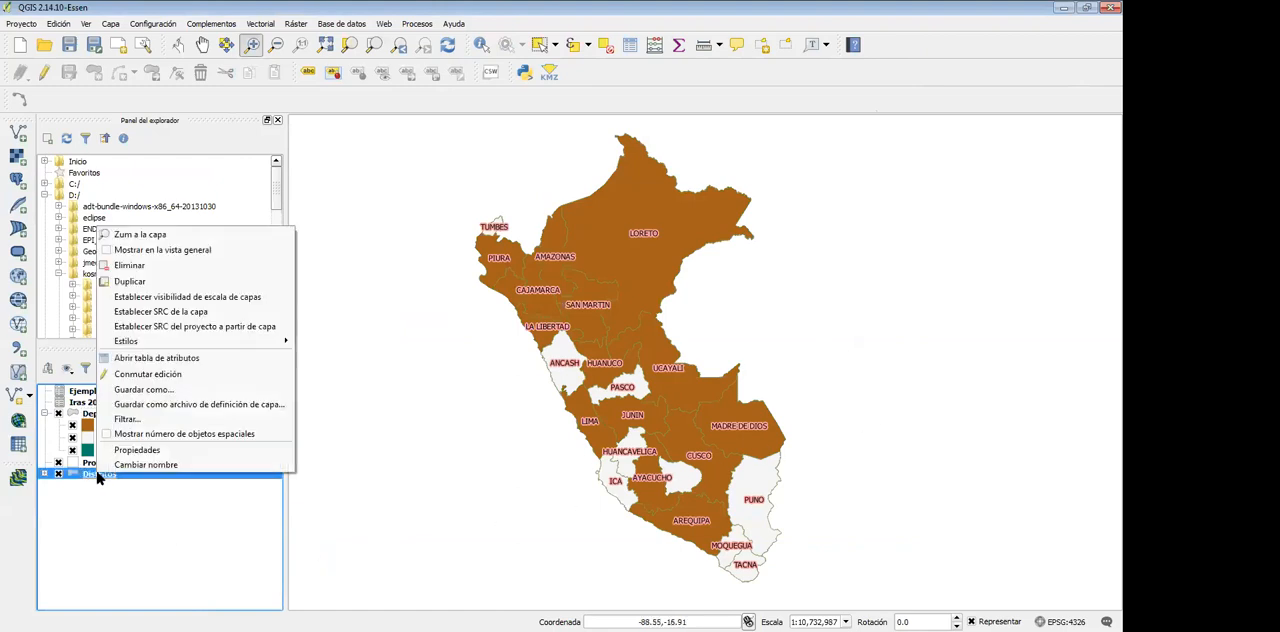
{"action": "left_click", "coordinate": [147, 452]}
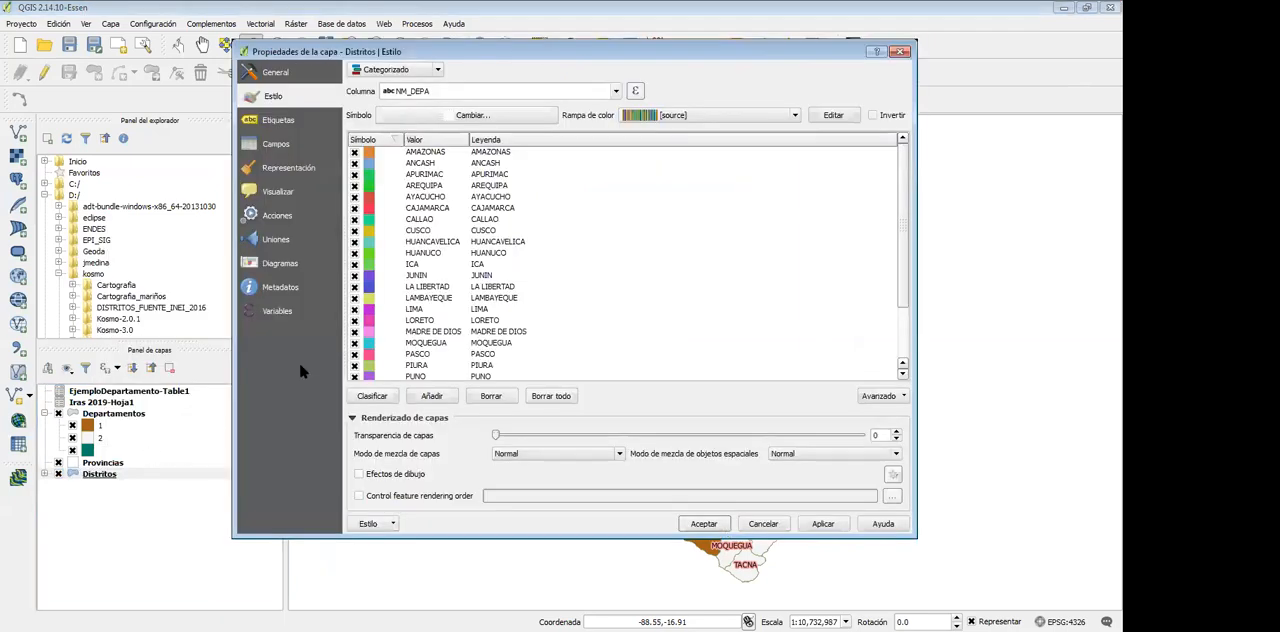
{"action": "left_click", "coordinate": [277, 241]}
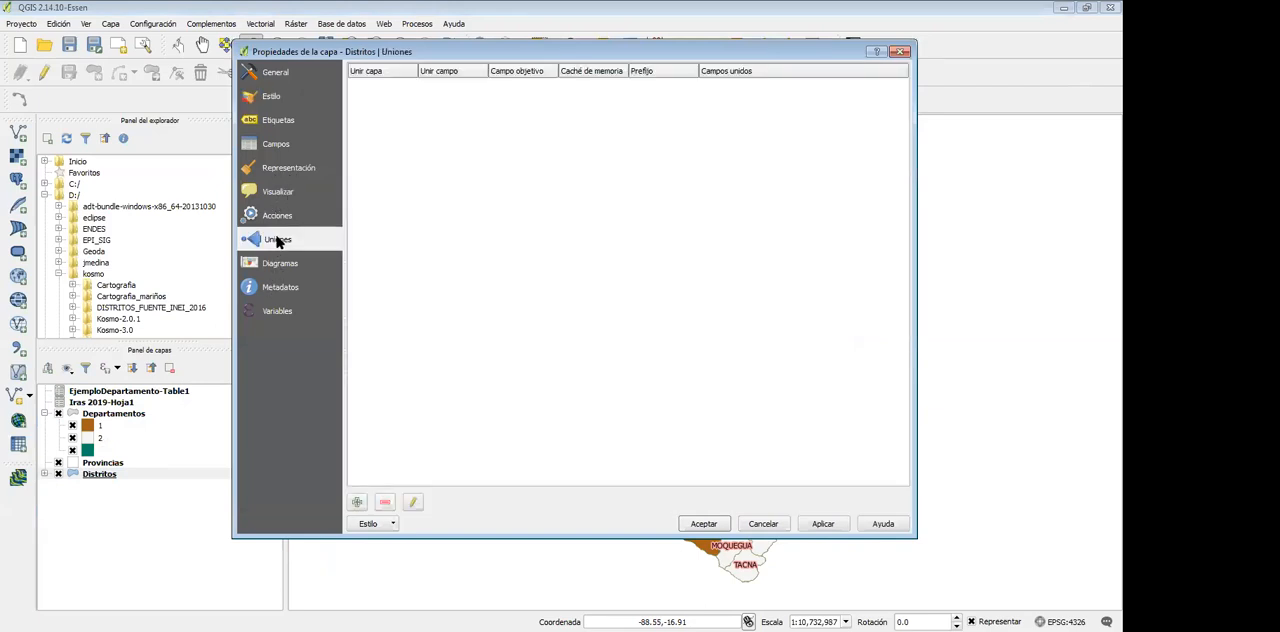
{"action": "left_click", "coordinate": [357, 503]}
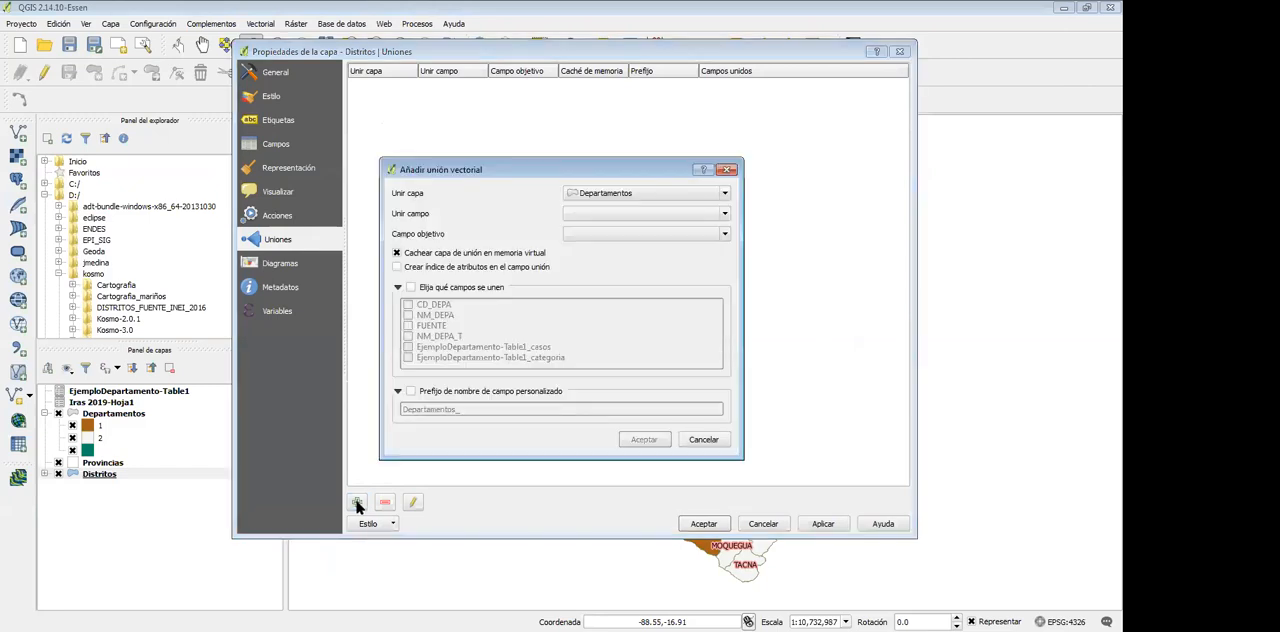
{"action": "left_click", "coordinate": [659, 195]}
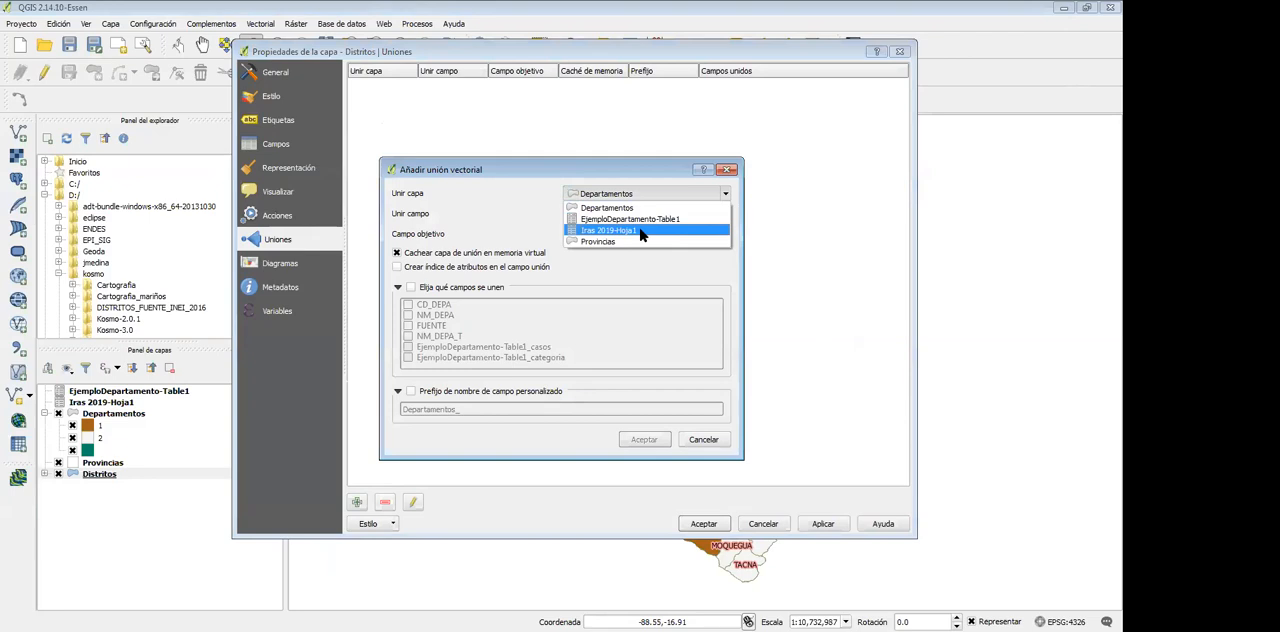
{"action": "left_click", "coordinate": [641, 231]}
{"action": "left_click", "coordinate": [627, 216]}
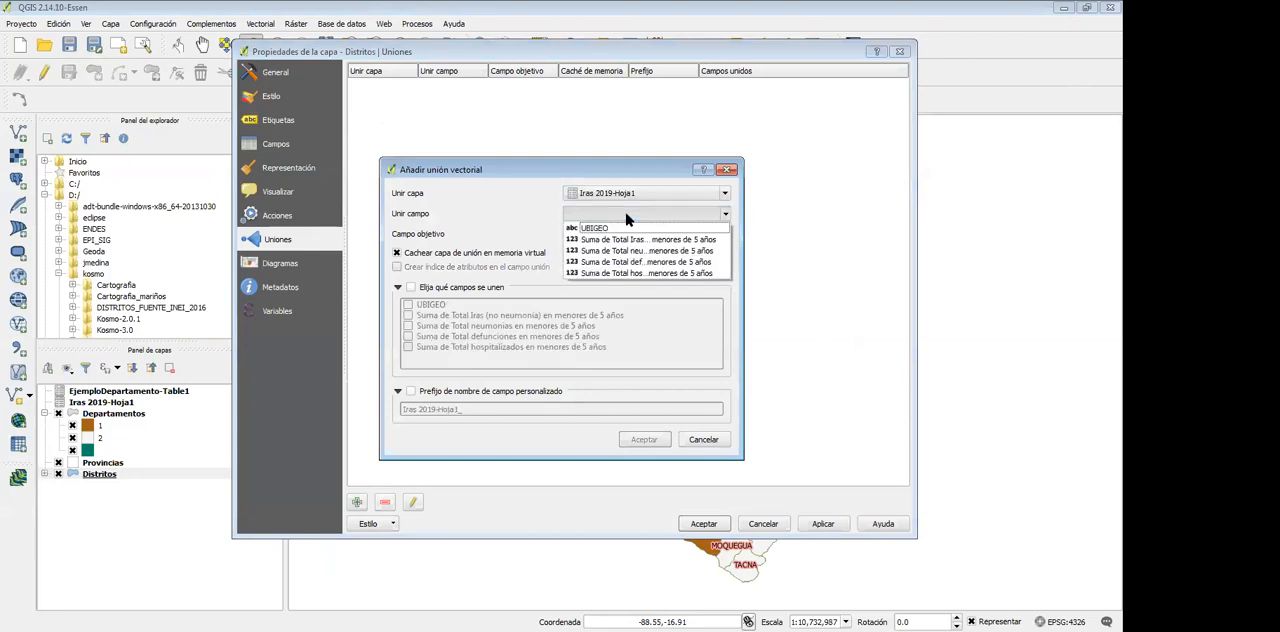
{"action": "left_click", "coordinate": [605, 229]}
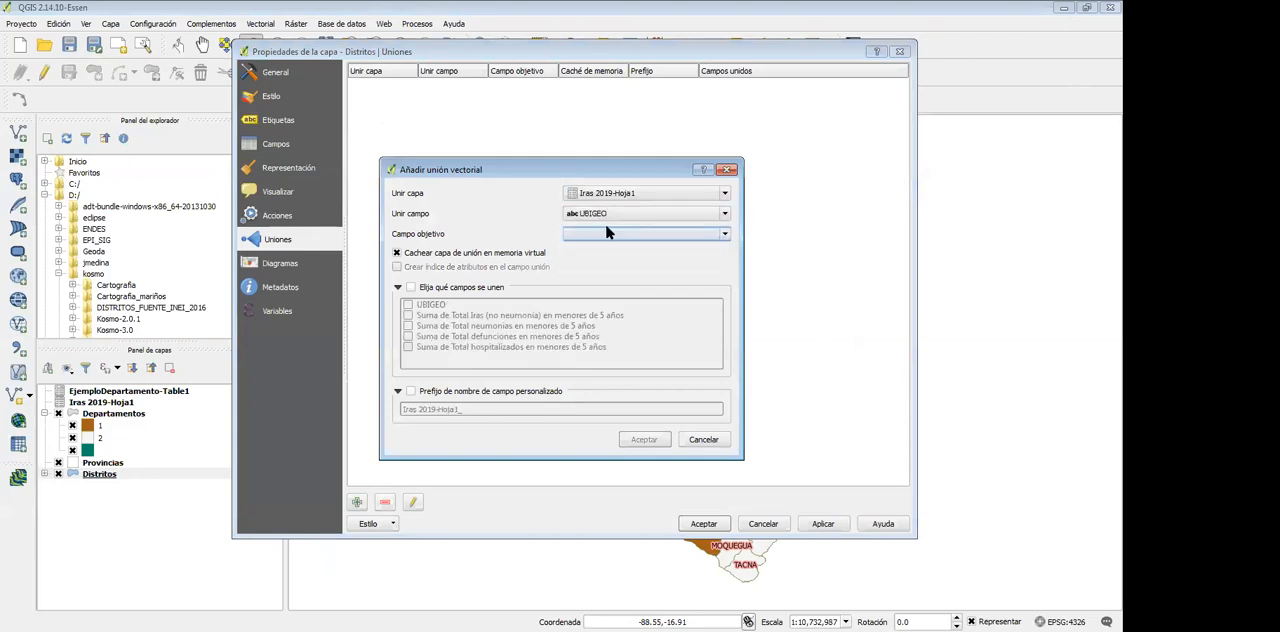
{"action": "left_click", "coordinate": [600, 234]}
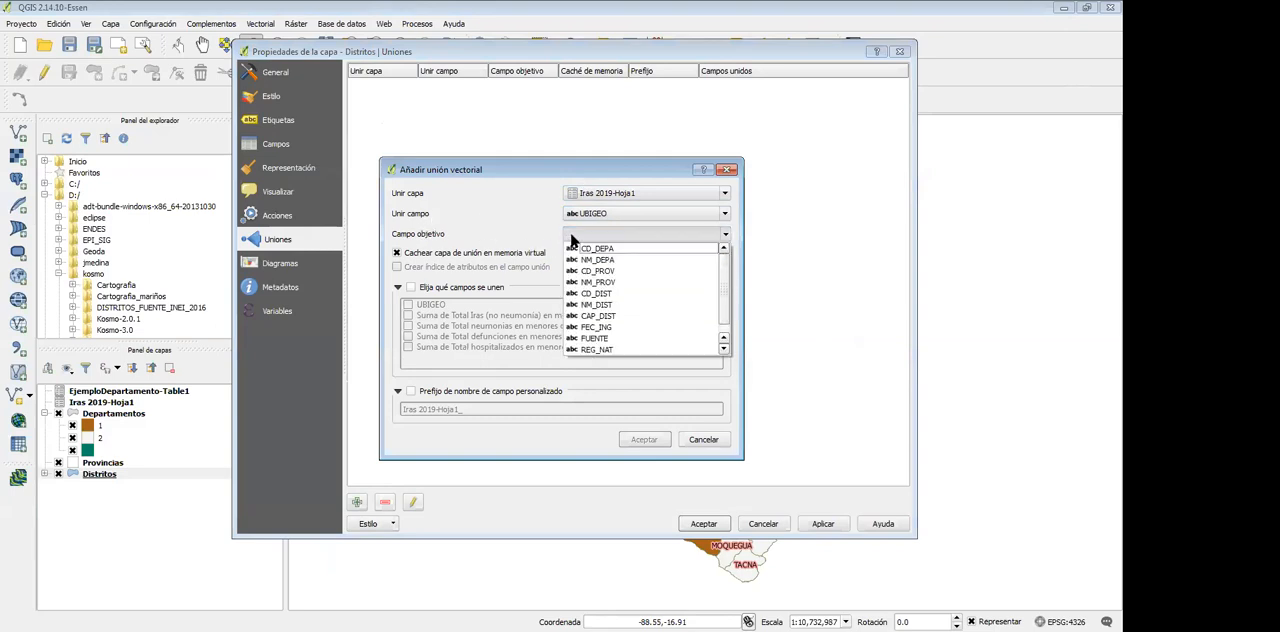
{"action": "left_click", "coordinate": [617, 295]}
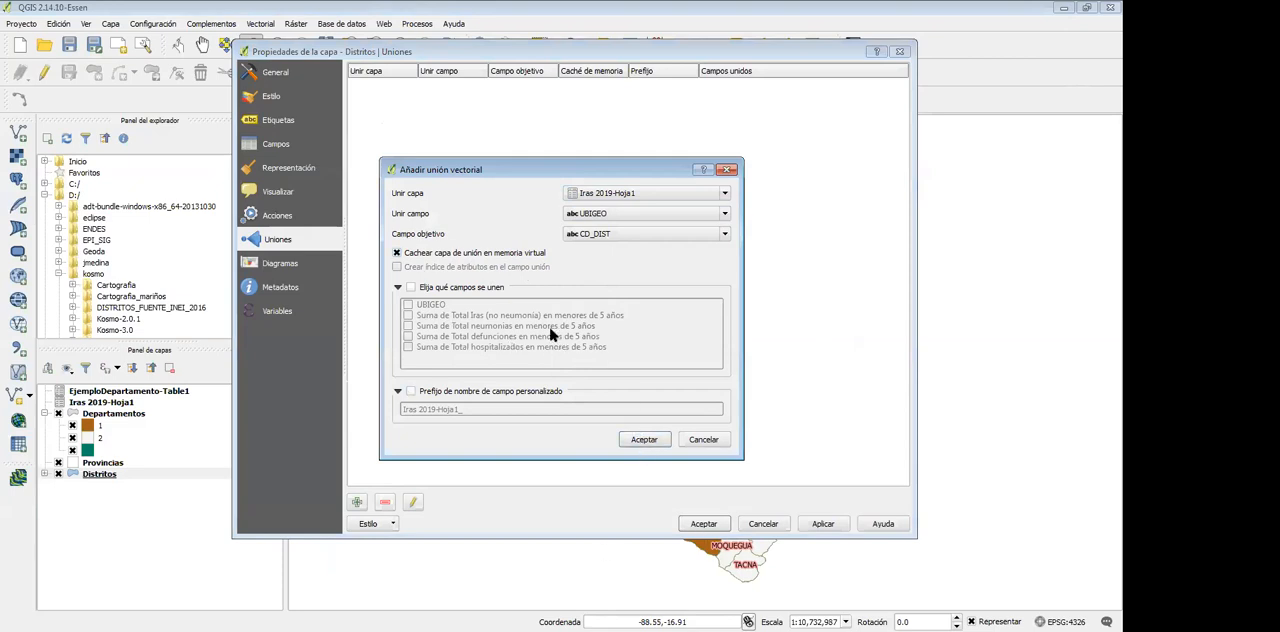
{"action": "left_click", "coordinate": [644, 441]}
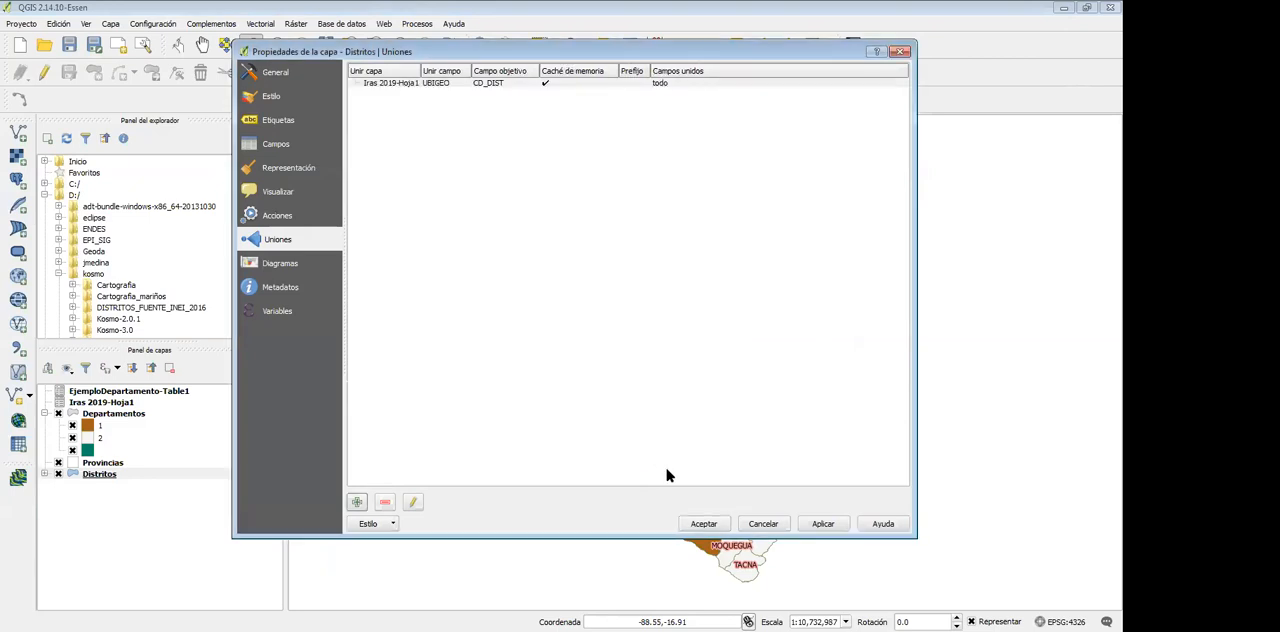
Switch the Distritos layer to Graduado styling on the joined column Suma de Total Iras (no neumonía) en menores de 5 años
{"action": "left_click", "coordinate": [271, 96]}
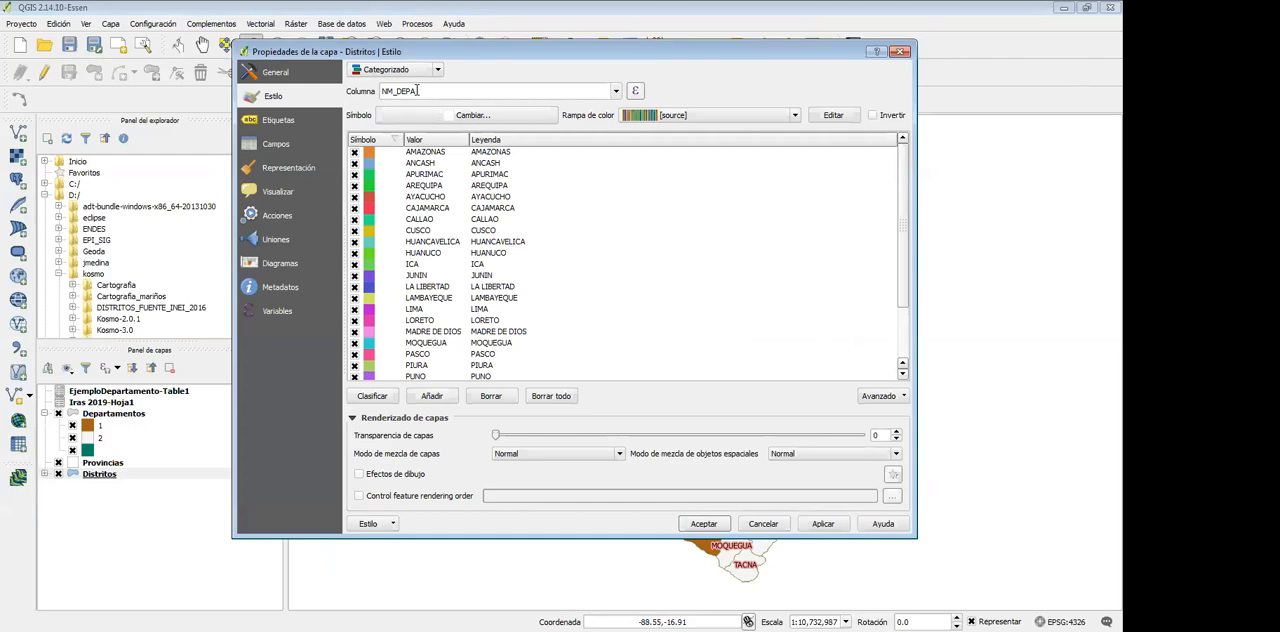
{"action": "left_click", "coordinate": [612, 92]}
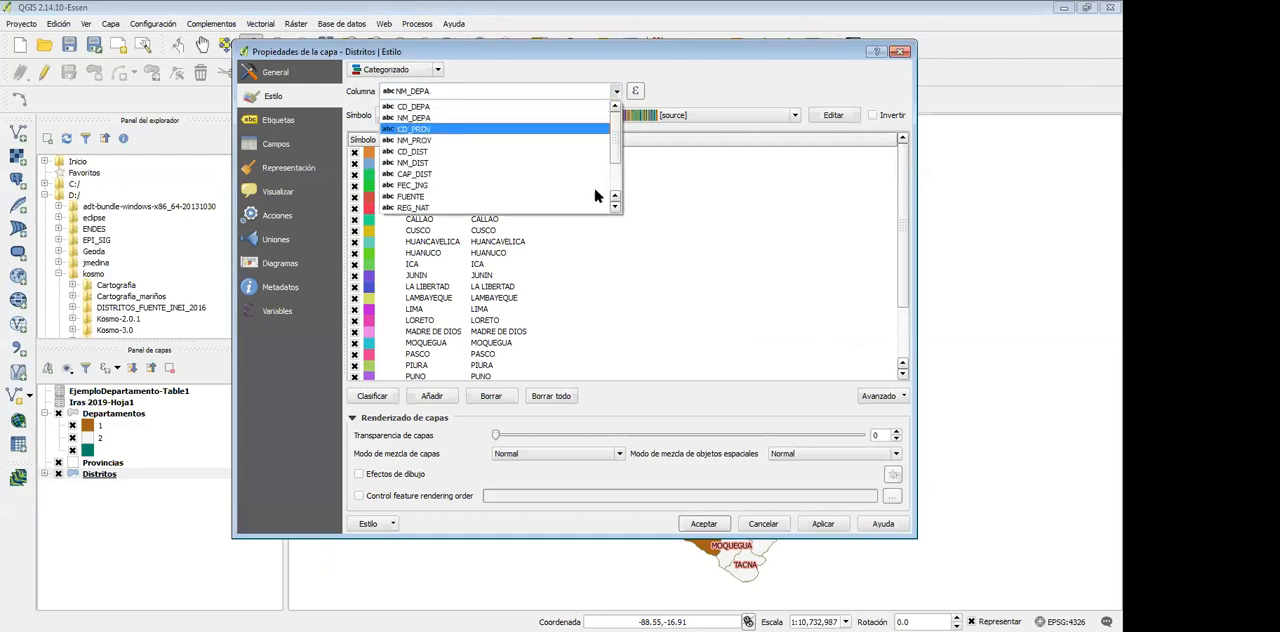
{"action": "scroll", "coordinate": [613, 195], "scroll_direction": "down", "scroll_amount": 2}
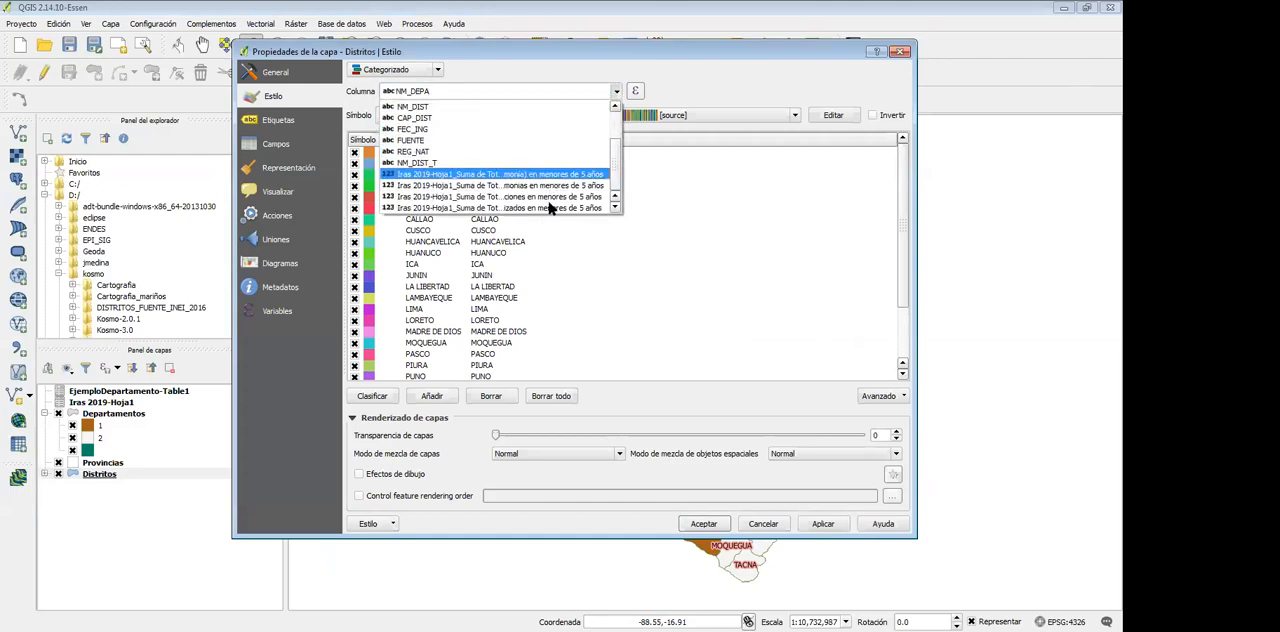
{"action": "left_click", "coordinate": [708, 212]}
{"action": "left_click", "coordinate": [405, 70]}
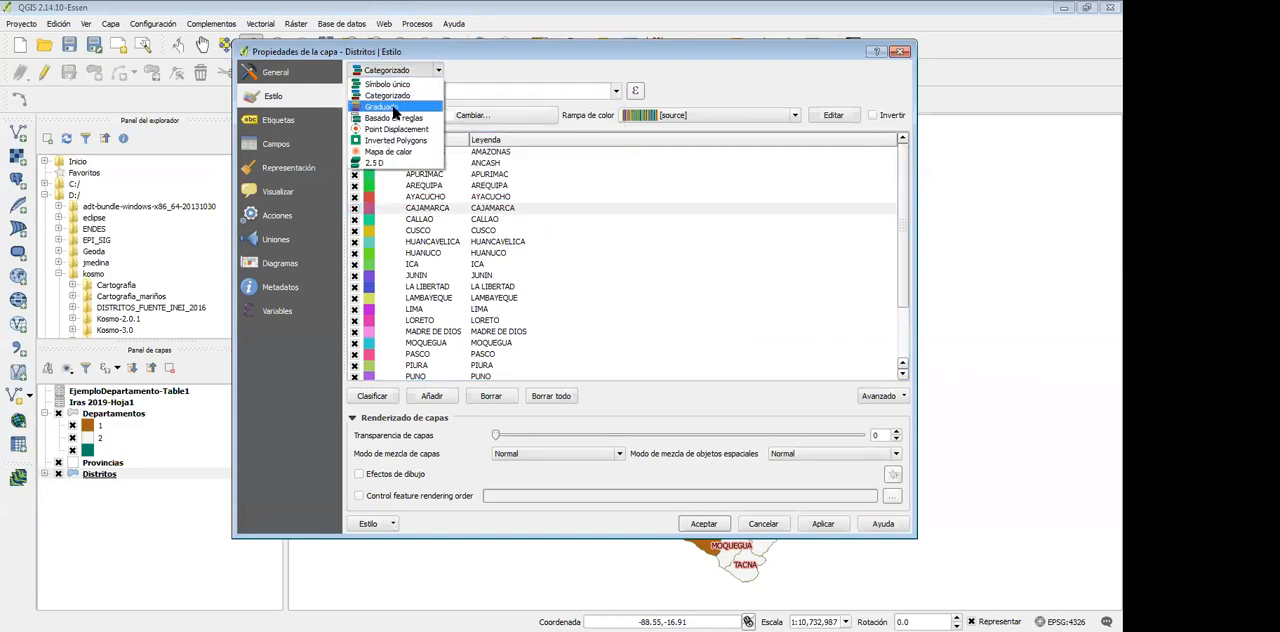
{"action": "left_click", "coordinate": [380, 107]}
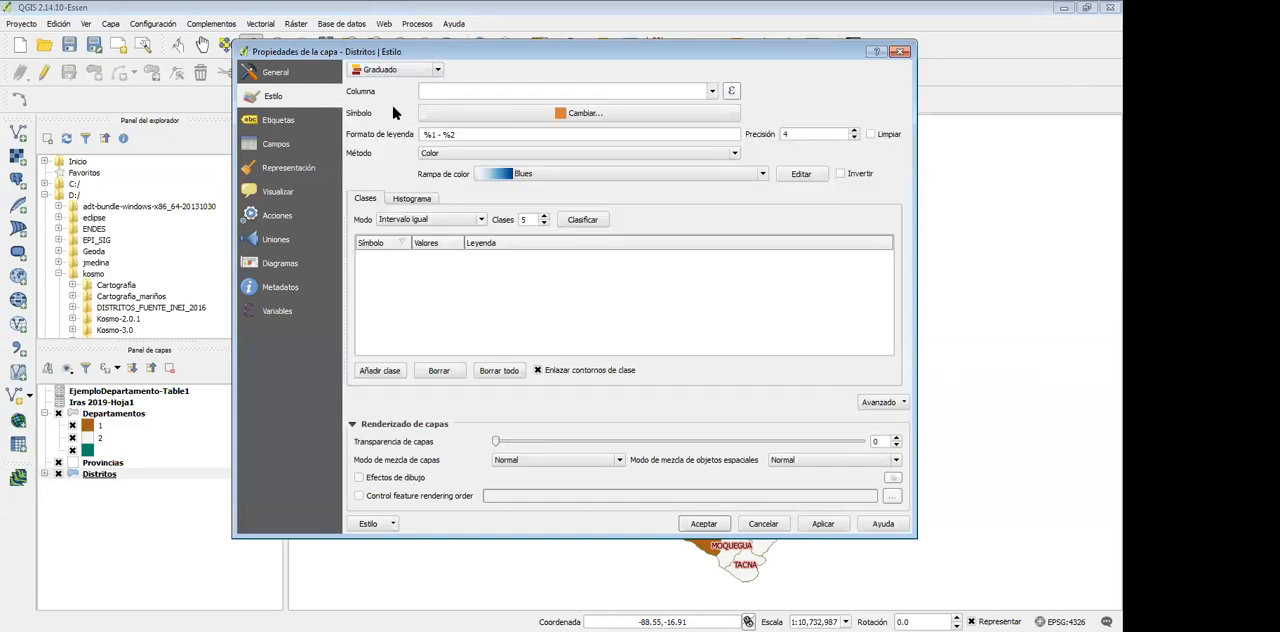
{"action": "left_click", "coordinate": [709, 92]}
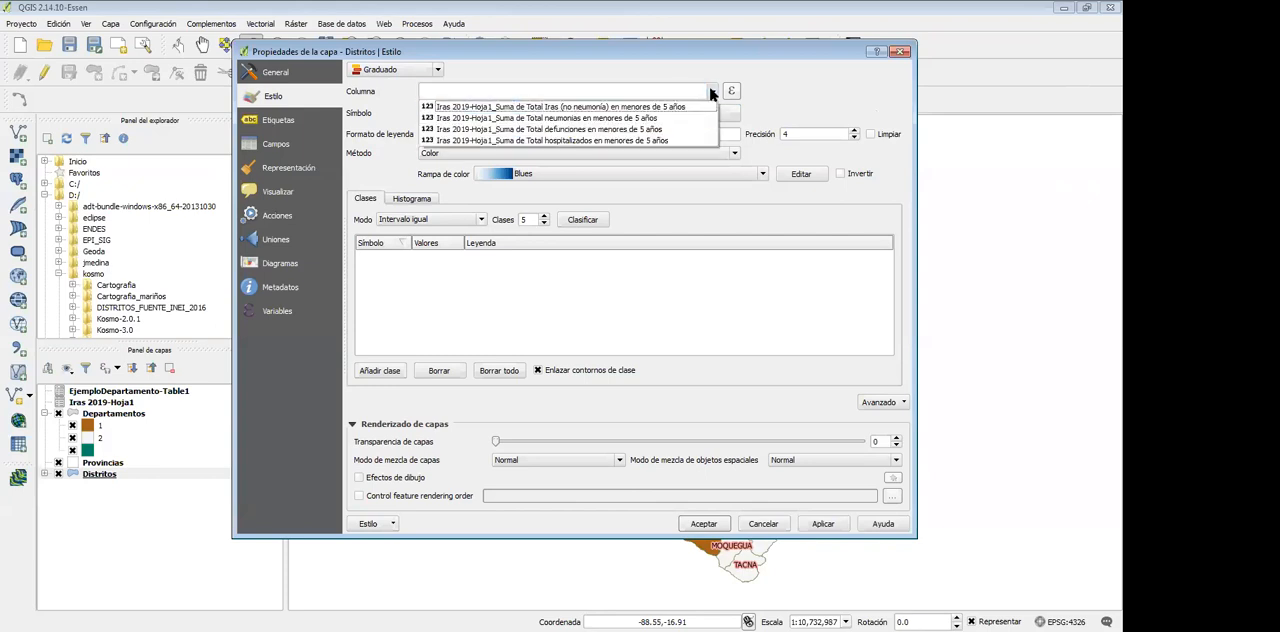
{"action": "left_click", "coordinate": [618, 107]}
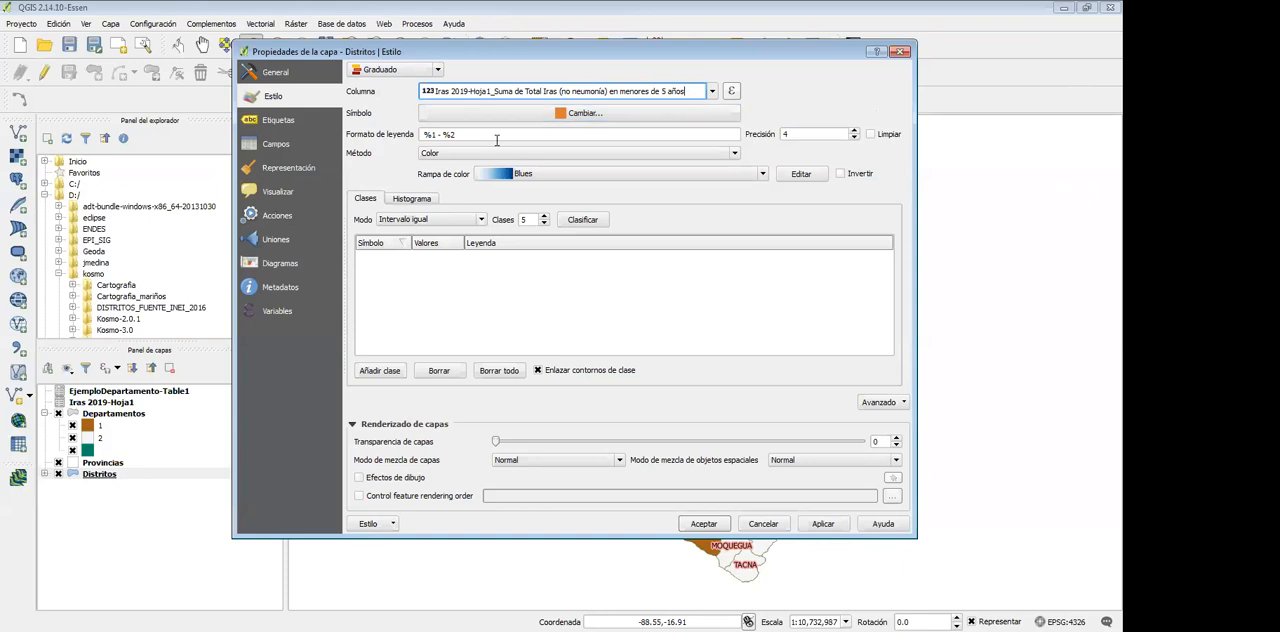
Classify the districts in Cuantil (cuenta igual) mode with the OrRd color ramp, and apply the style
{"action": "left_click", "coordinate": [445, 221]}
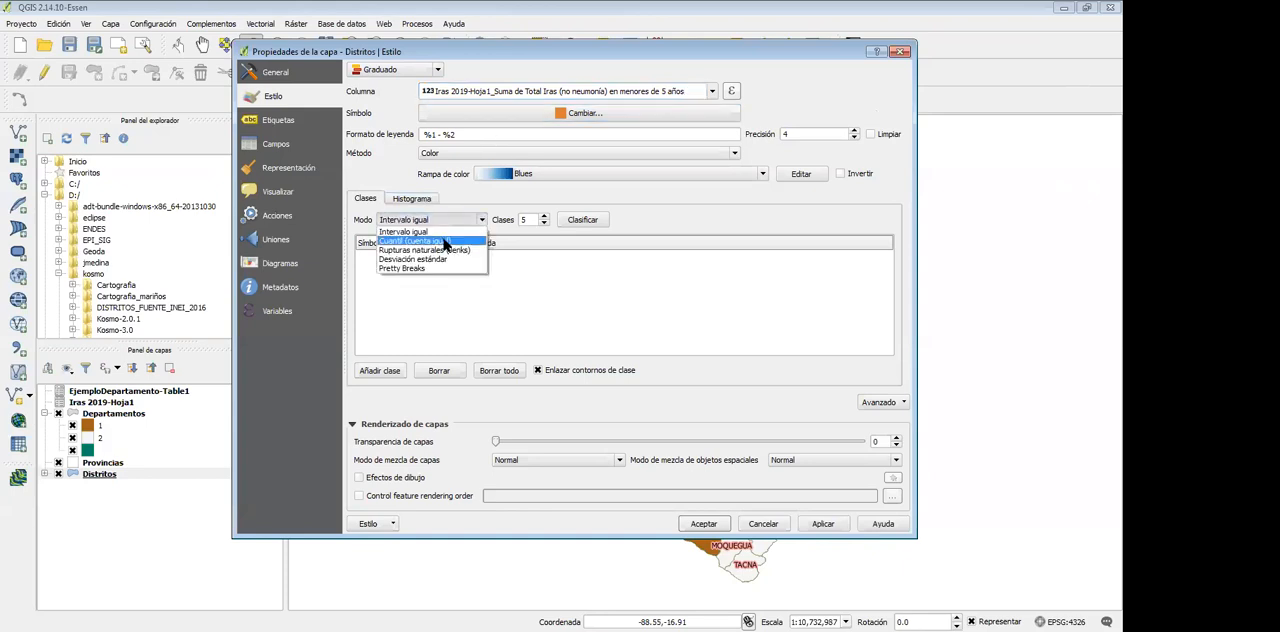
{"action": "left_click", "coordinate": [445, 243]}
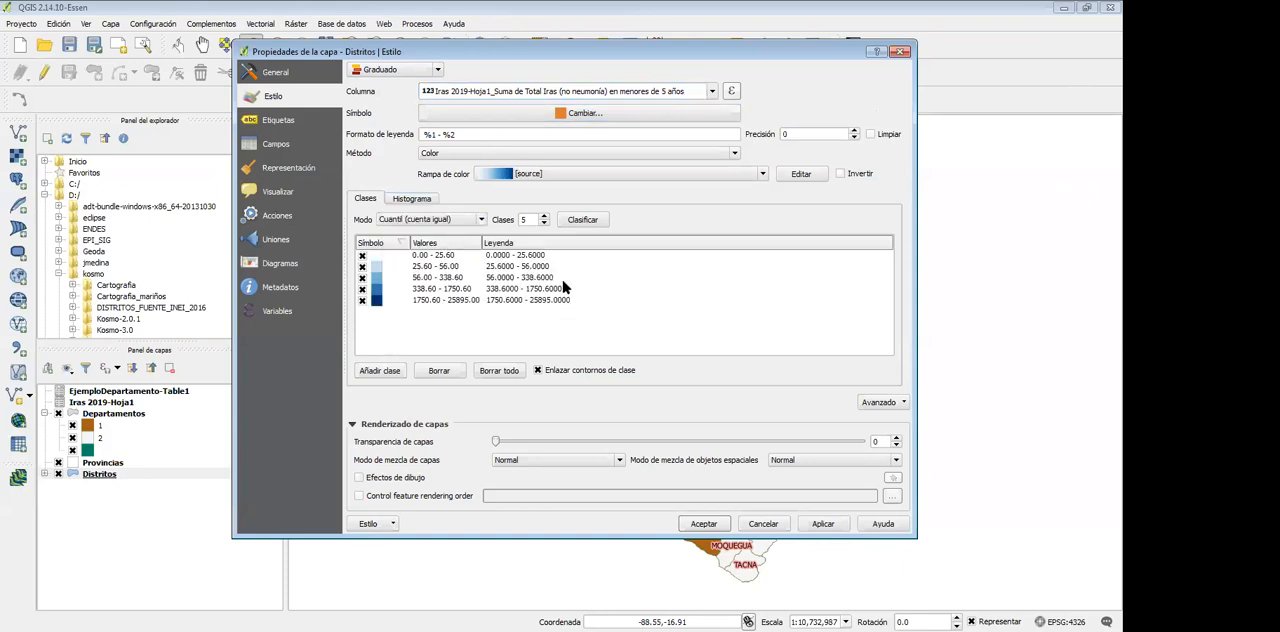
{"action": "left_click", "coordinate": [594, 175]}
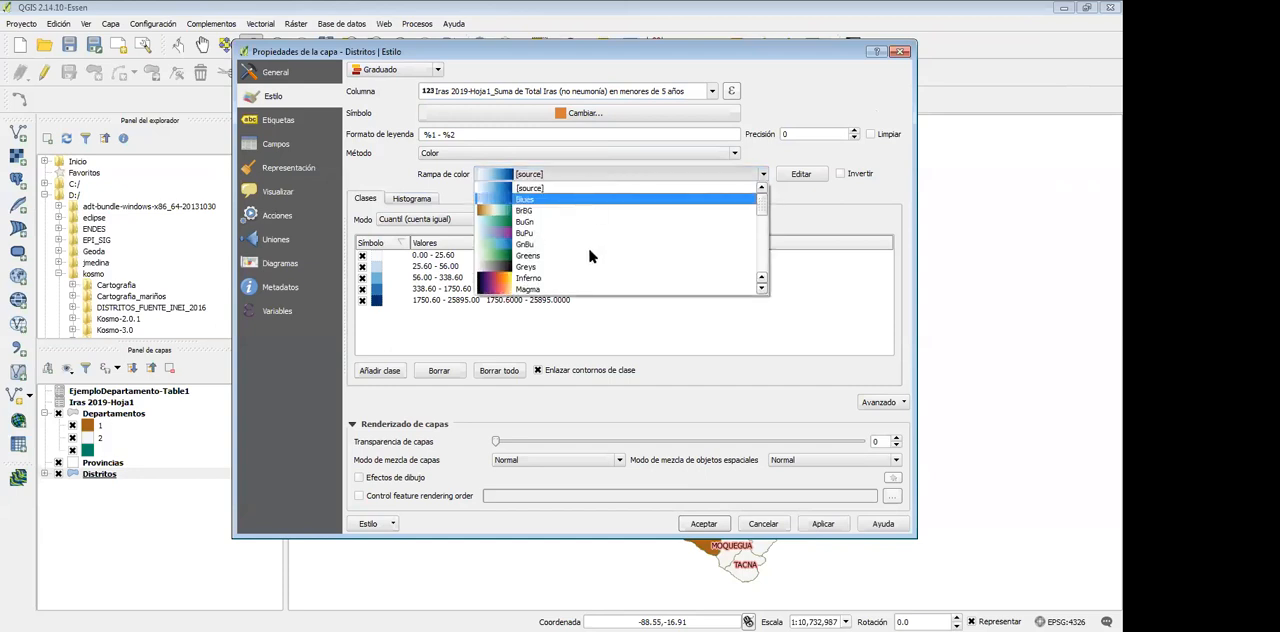
{"action": "scroll", "coordinate": [590, 257], "scroll_direction": "down", "scroll_amount": 2}
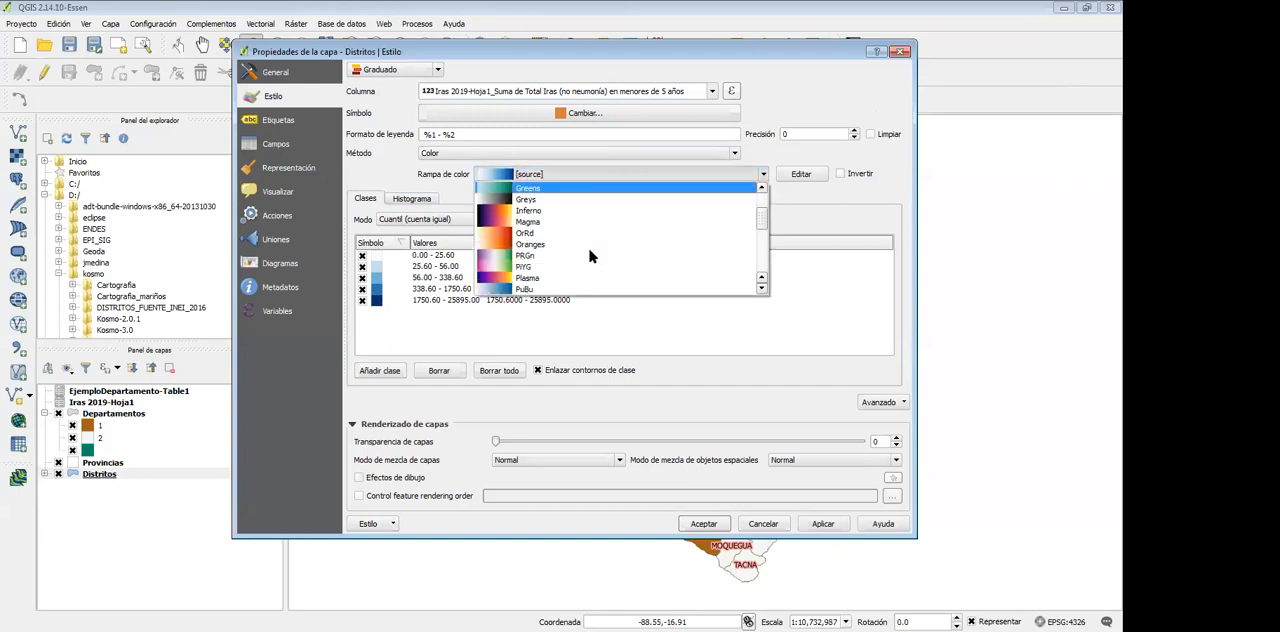
{"action": "left_click", "coordinate": [557, 240]}
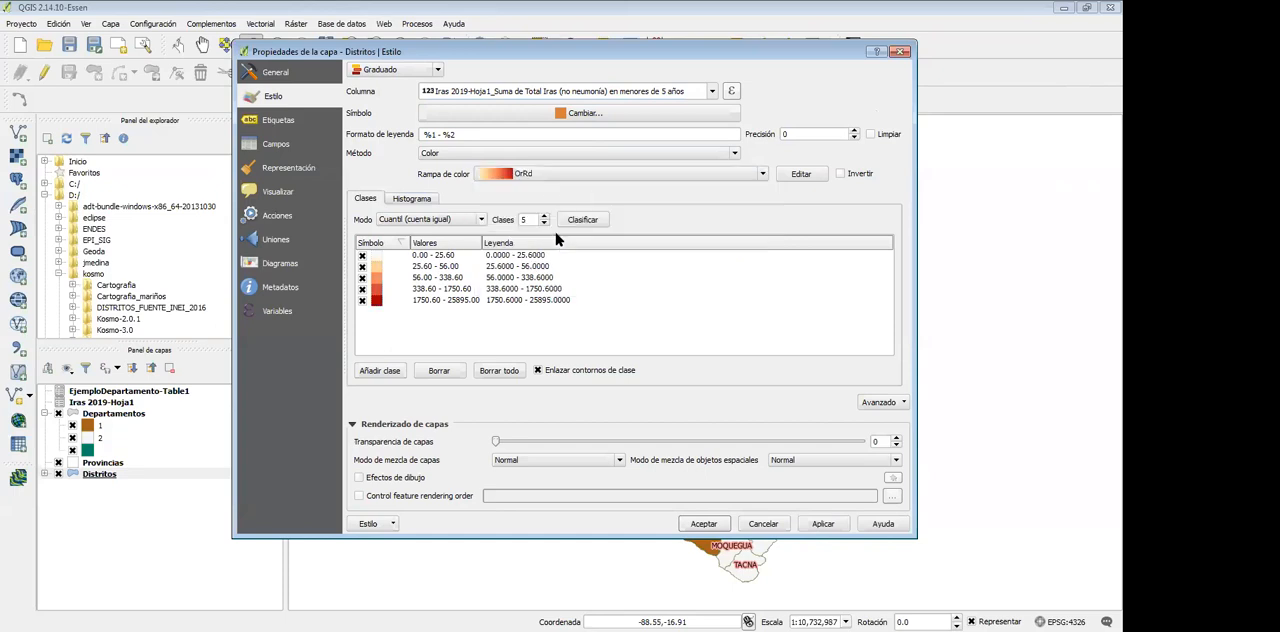
{"action": "left_click", "coordinate": [826, 525]}
{"action": "left_click", "coordinate": [703, 524]}
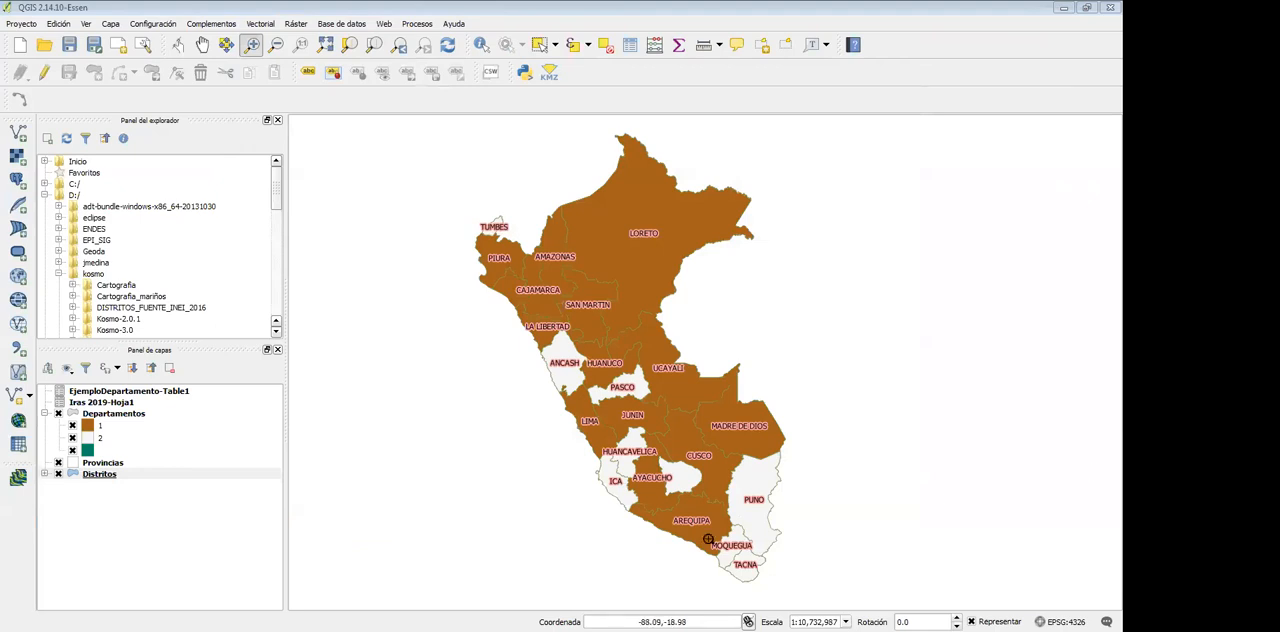
Expand the Distritos legend and hide the Departamentos layer to reveal the graduated Lima districts
{"action": "left_click", "coordinate": [45, 474]}
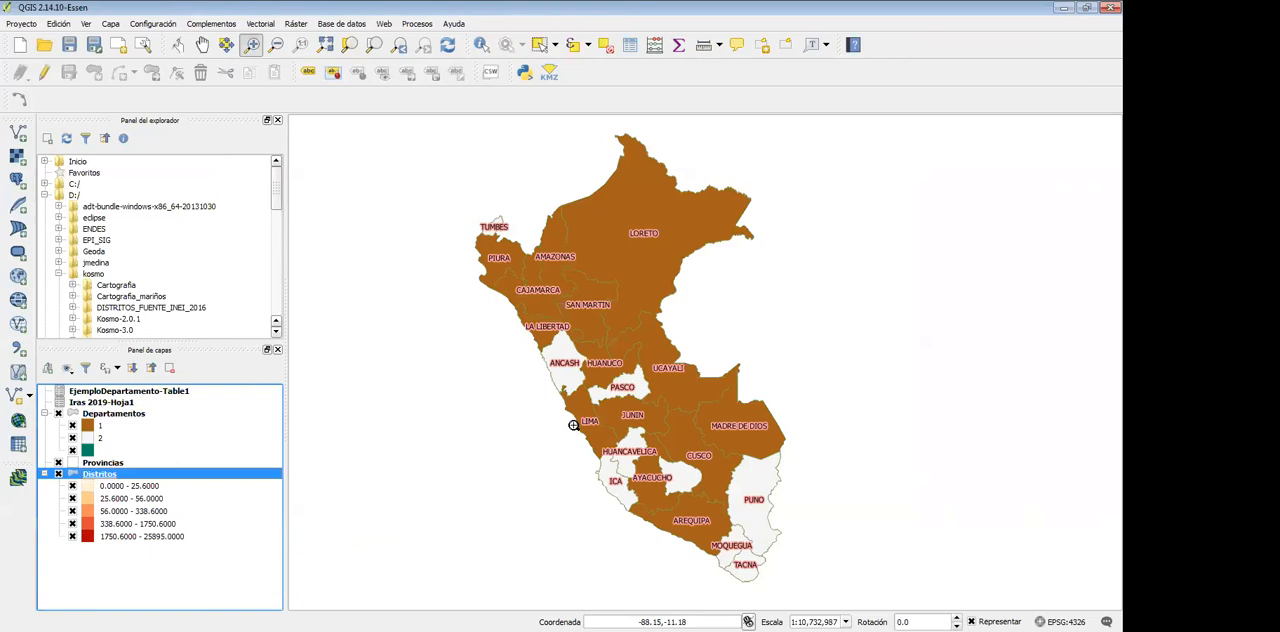
{"action": "left_click", "coordinate": [58, 413]}
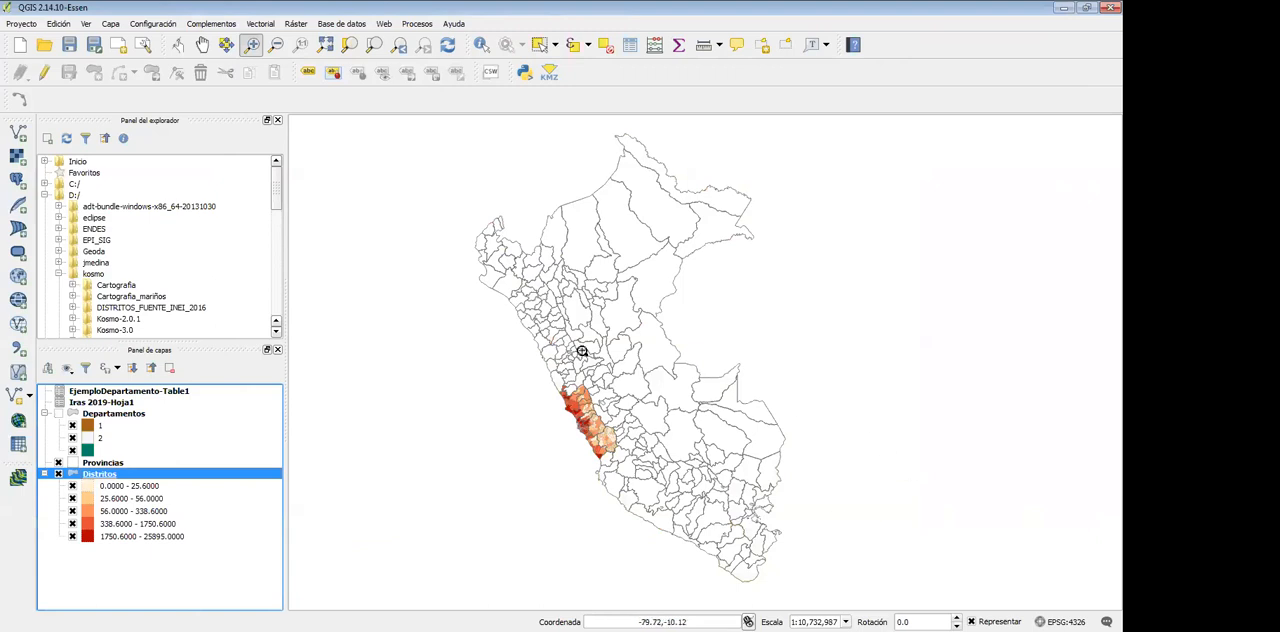
{"action": "left_click", "coordinate": [586, 452]}
{"action": "left_click_drag", "start_coordinate": [540, 376], "coordinate": [556, 440]}
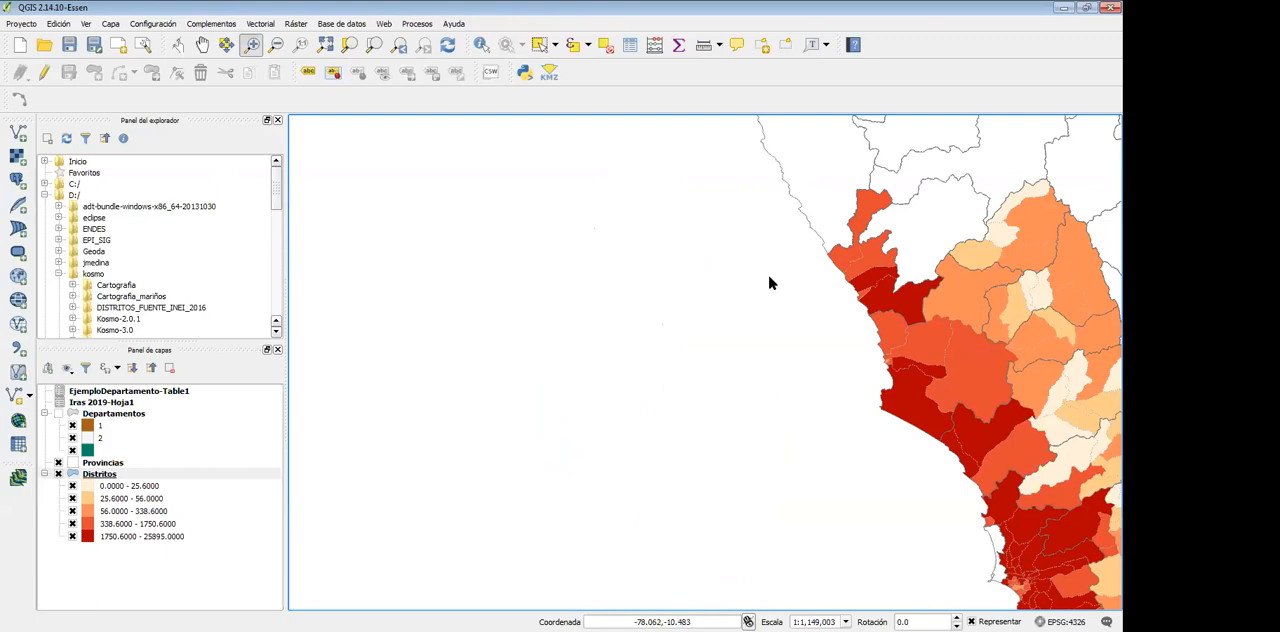
{"action": "scroll", "coordinate": [770, 283], "scroll_direction": "down", "scroll_amount": 1}
{"action": "left_click_drag", "start_coordinate": [741, 223], "coordinate": [966, 442]}
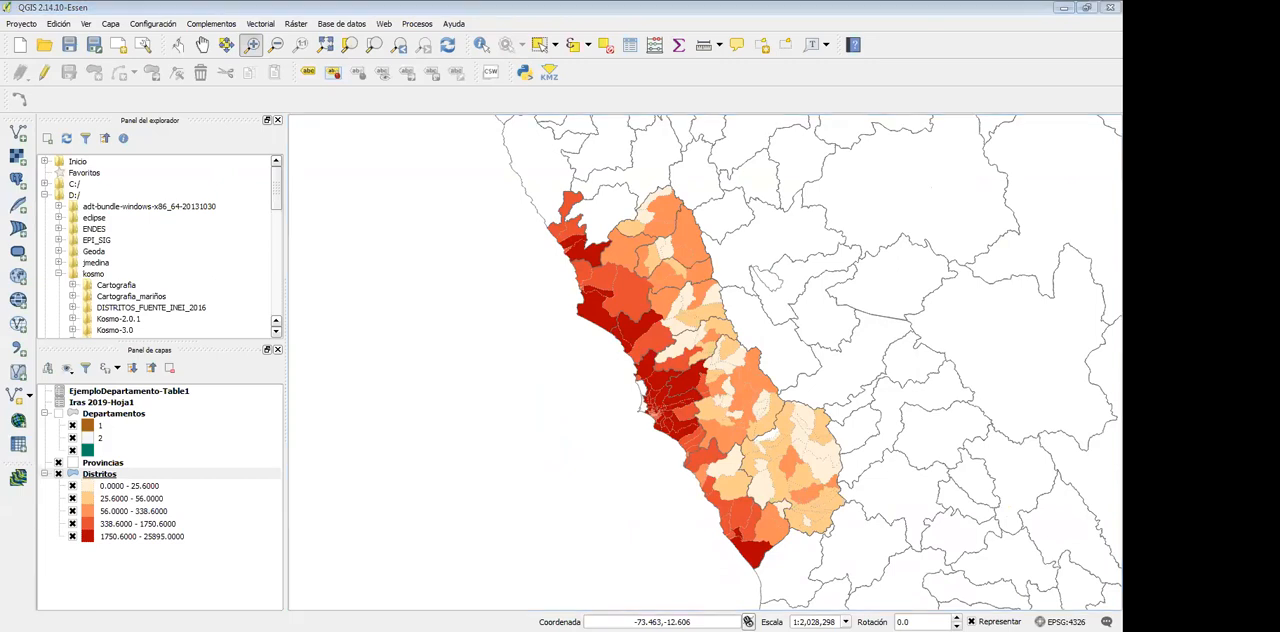
Switch to the Iras 2019.xlsx workbook in Excel and review the Lima case totals by UBIGEO on Hoja1
{"action": "key", "text": "alt+Tab"}
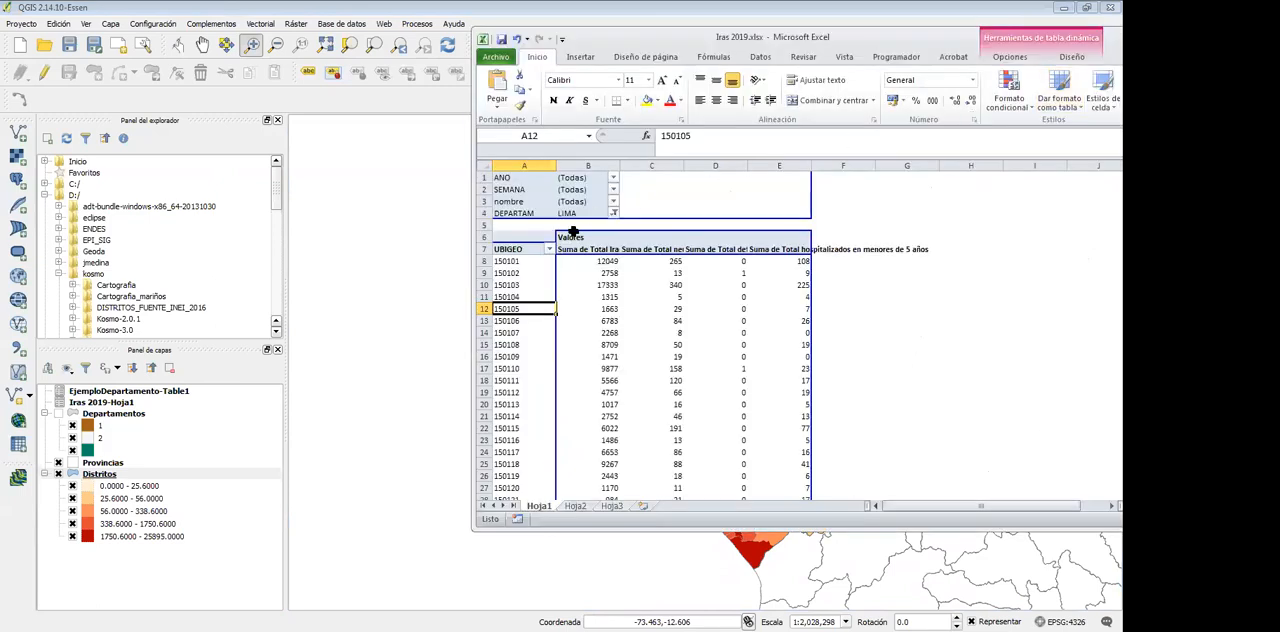
{"action": "scroll", "coordinate": [573, 232], "scroll_direction": "down", "scroll_amount": 16}
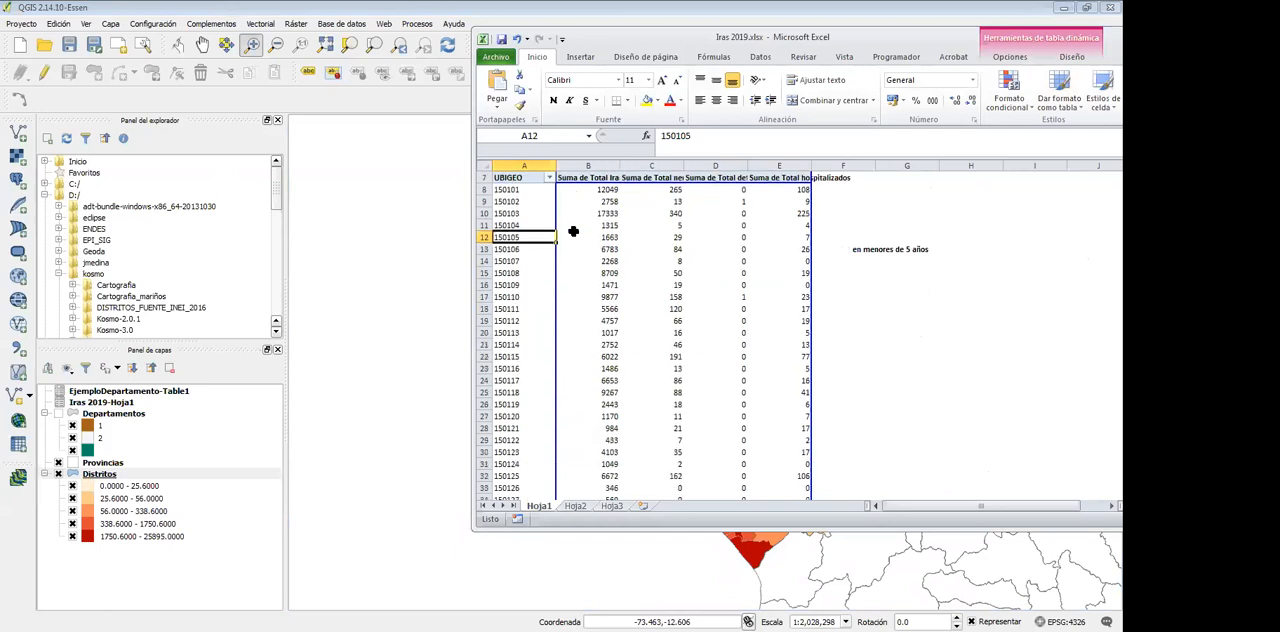
{"action": "scroll", "coordinate": [573, 232], "scroll_direction": "down", "scroll_amount": 10}
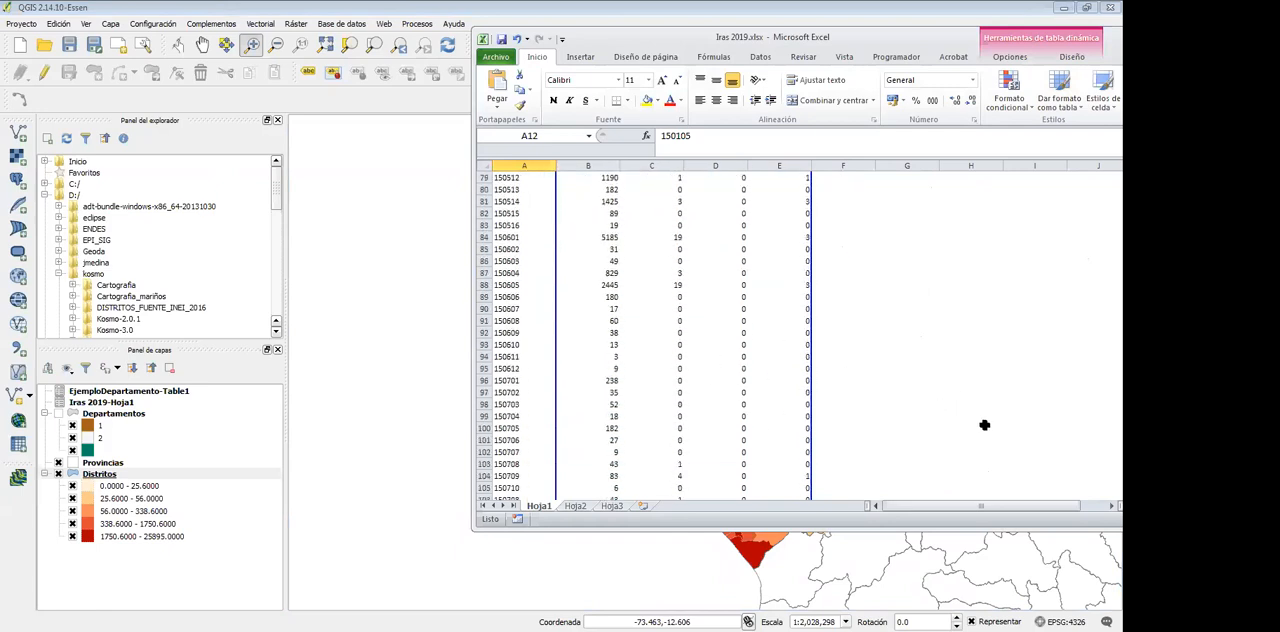
{"action": "scroll", "coordinate": [955, 415], "scroll_direction": "down", "scroll_amount": 2}
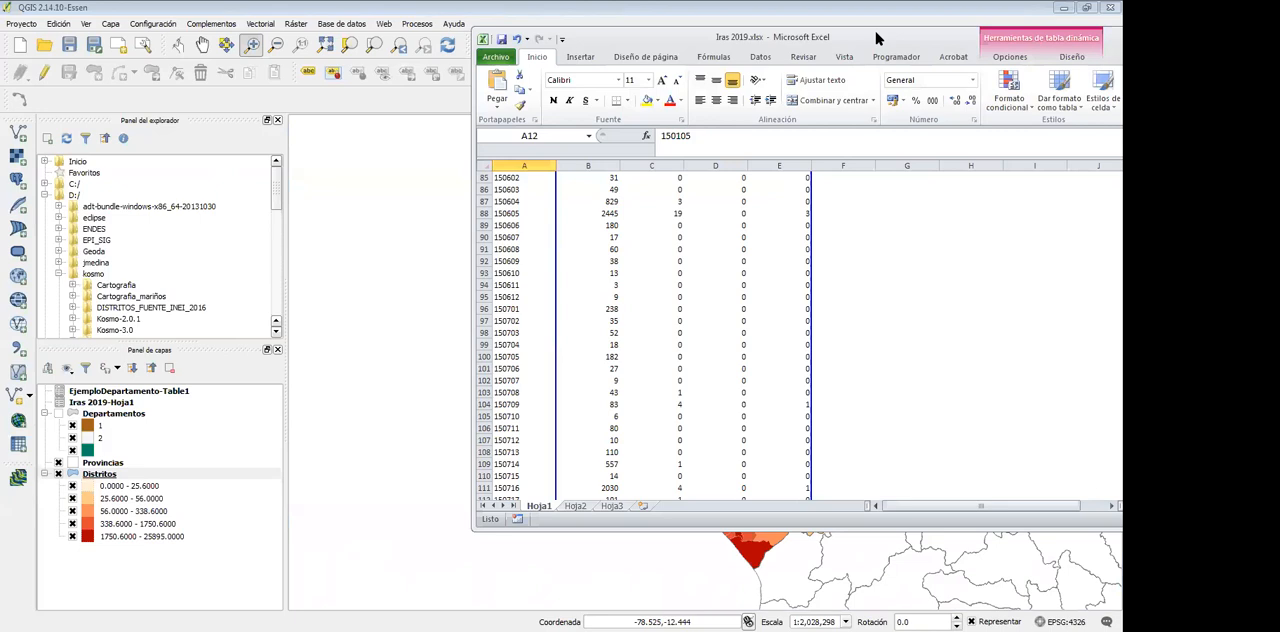
{"action": "left_click_drag", "start_coordinate": [878, 38], "coordinate": [1279, 38]}
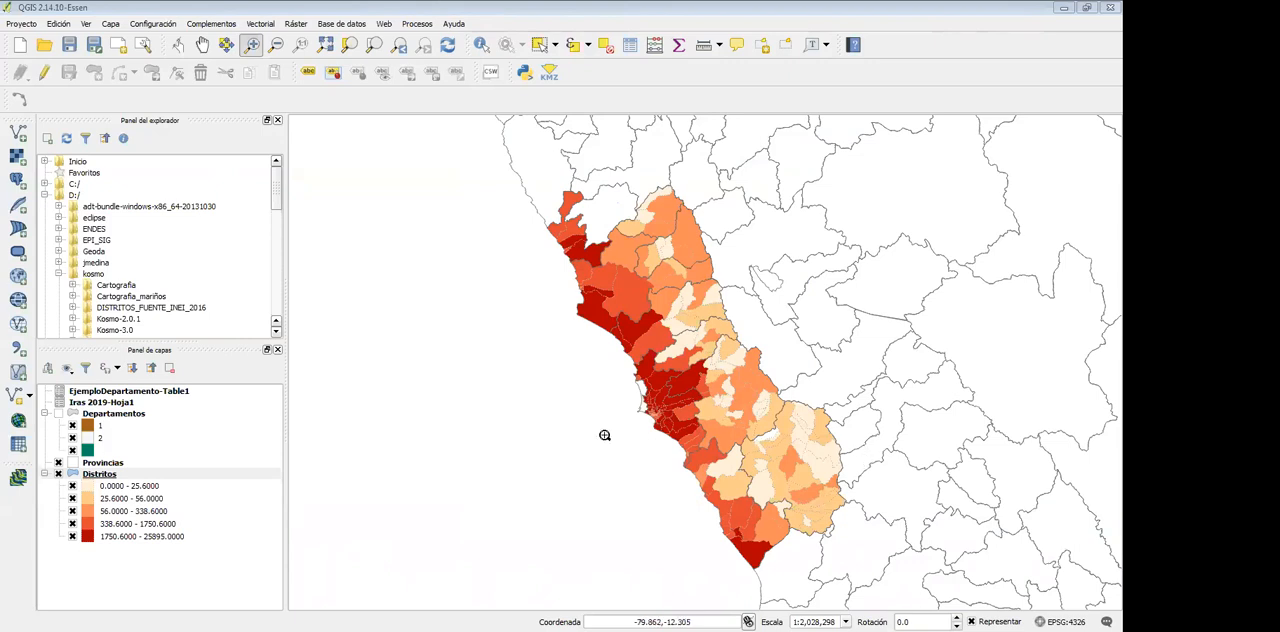
Back in QGIS, add Distritos.shp from the Administrativo folder as a vector layer and order it below the graduated Distritos layer
{"action": "key", "text": "ctrl+shift+v"}
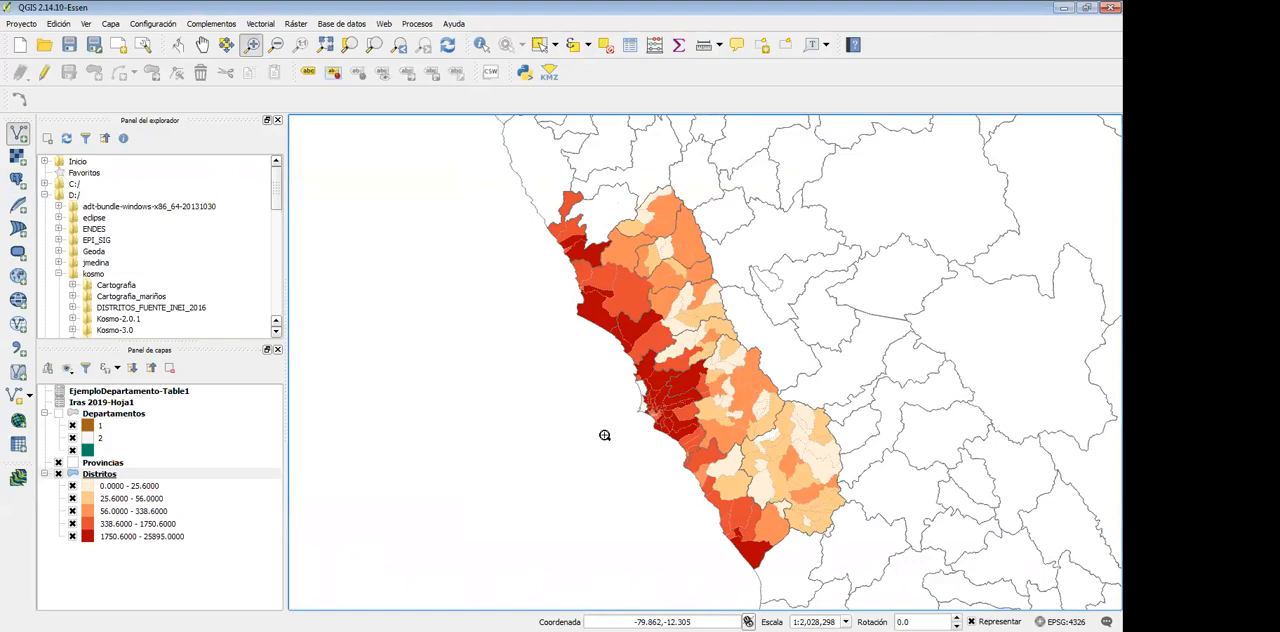
{"action": "key", "text": "Return"}
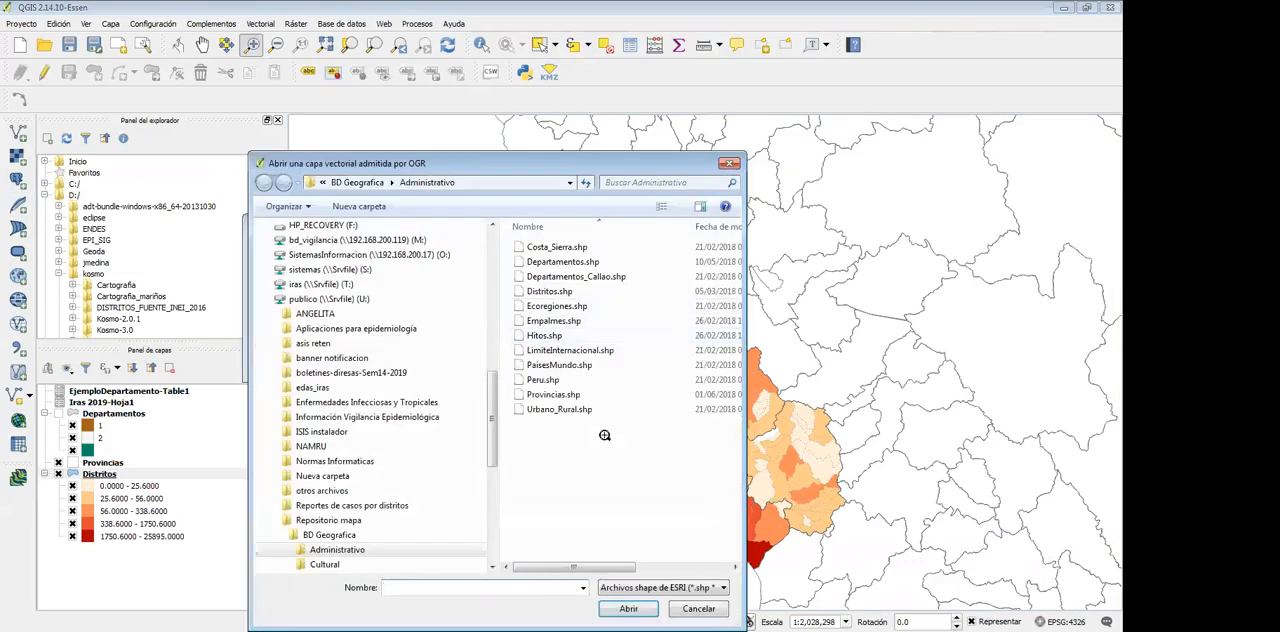
{"action": "left_click", "coordinate": [555, 291]}
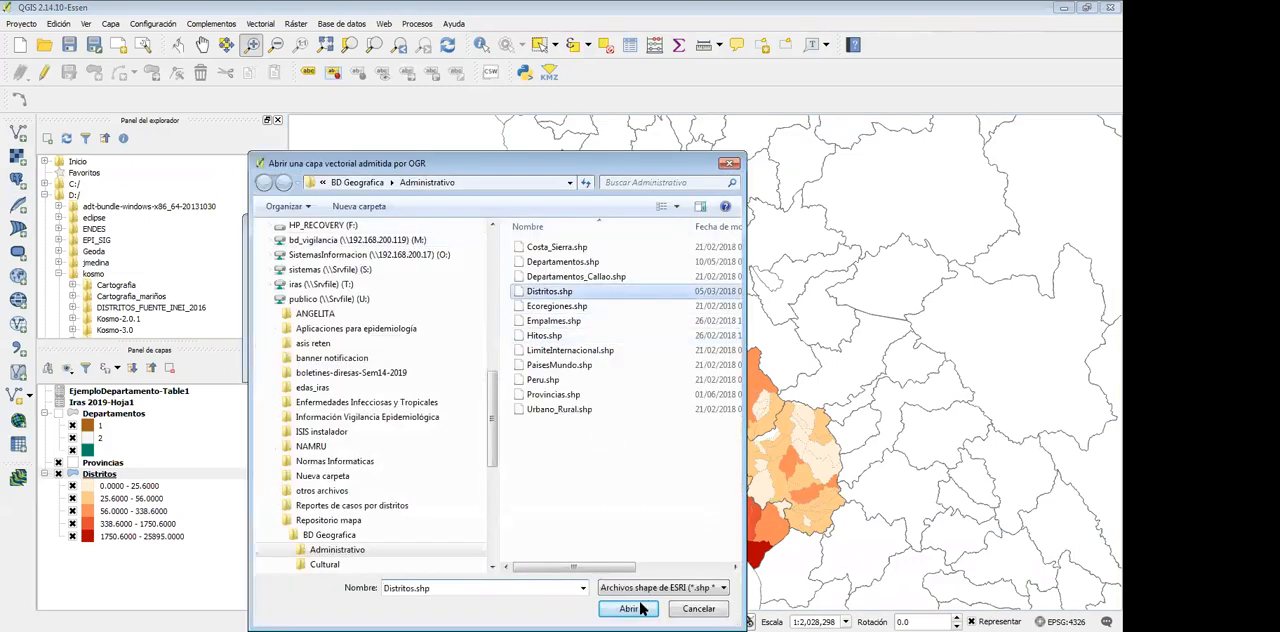
{"action": "left_click", "coordinate": [620, 610]}
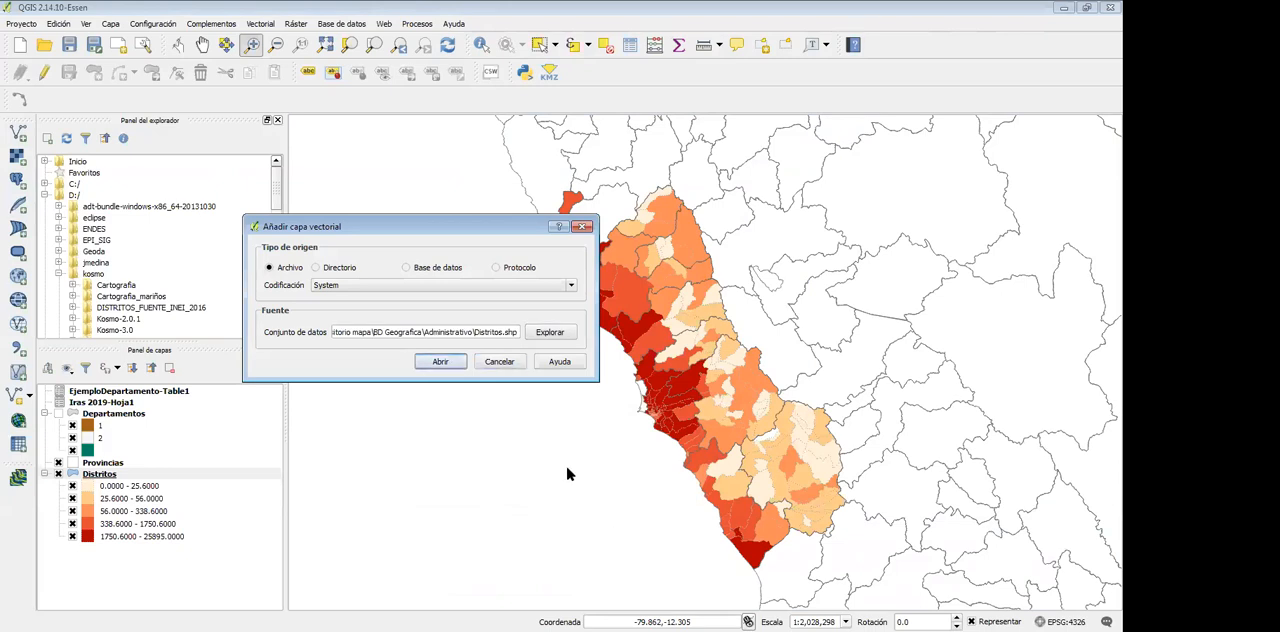
{"action": "key", "text": "Return"}
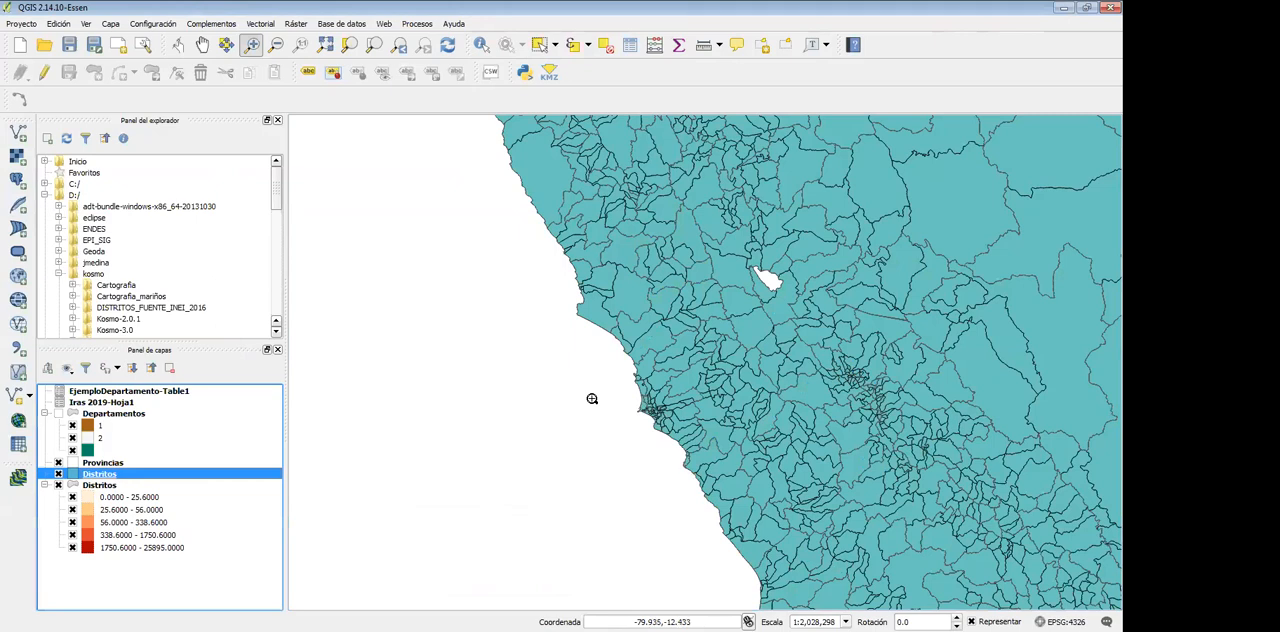
{"action": "left_click_drag", "start_coordinate": [99, 485], "coordinate": [99, 468]}
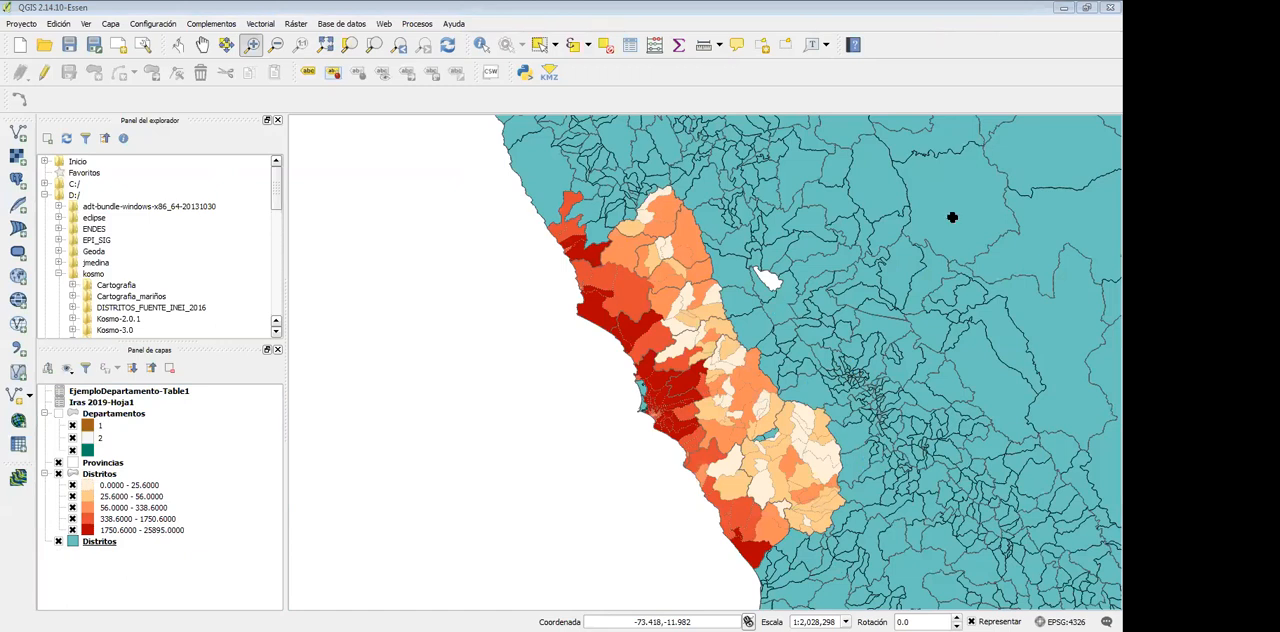
Return to the Iras 2019.xlsx workbook in Excel and examine the rows for UBIGEO codes 150101 to 150105
{"action": "key", "text": "alt+Tab"}
{"action": "scroll", "coordinate": [897, 310], "scroll_direction": "up", "scroll_amount": 8}
{"action": "scroll", "coordinate": [899, 311], "scroll_direction": "up", "scroll_amount": 19}
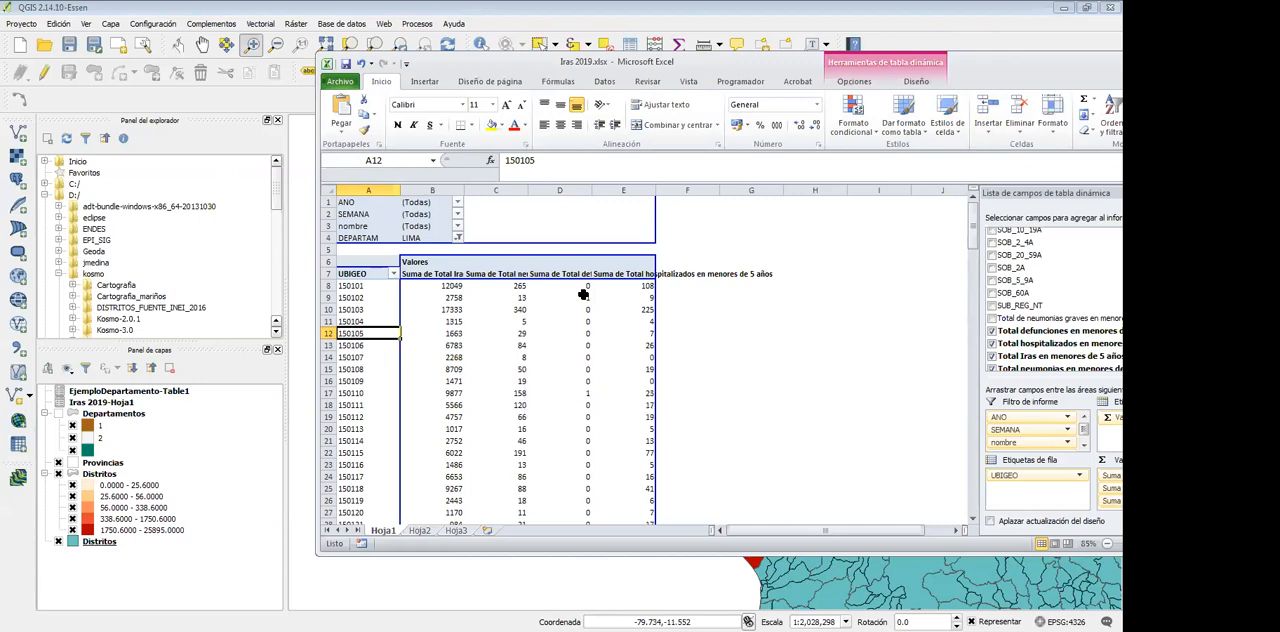
{"action": "left_click_drag", "start_coordinate": [368, 287], "coordinate": [617, 333]}
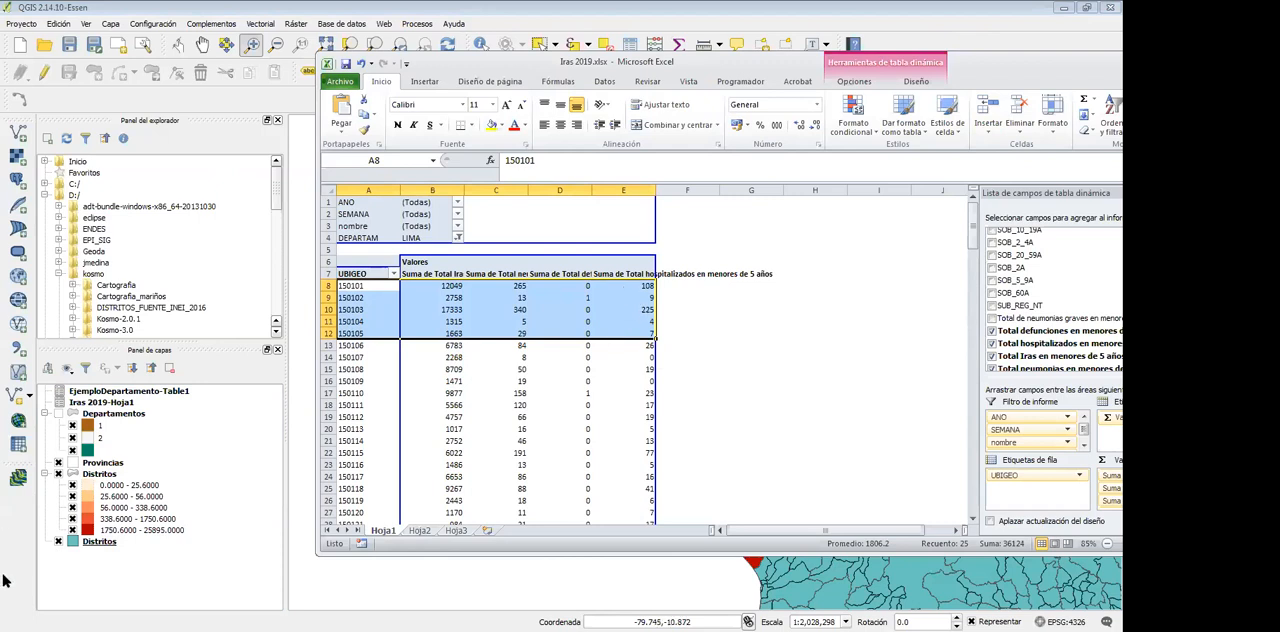
{"action": "left_click_drag", "start_coordinate": [1007, 70], "coordinate": [1012, 70]}
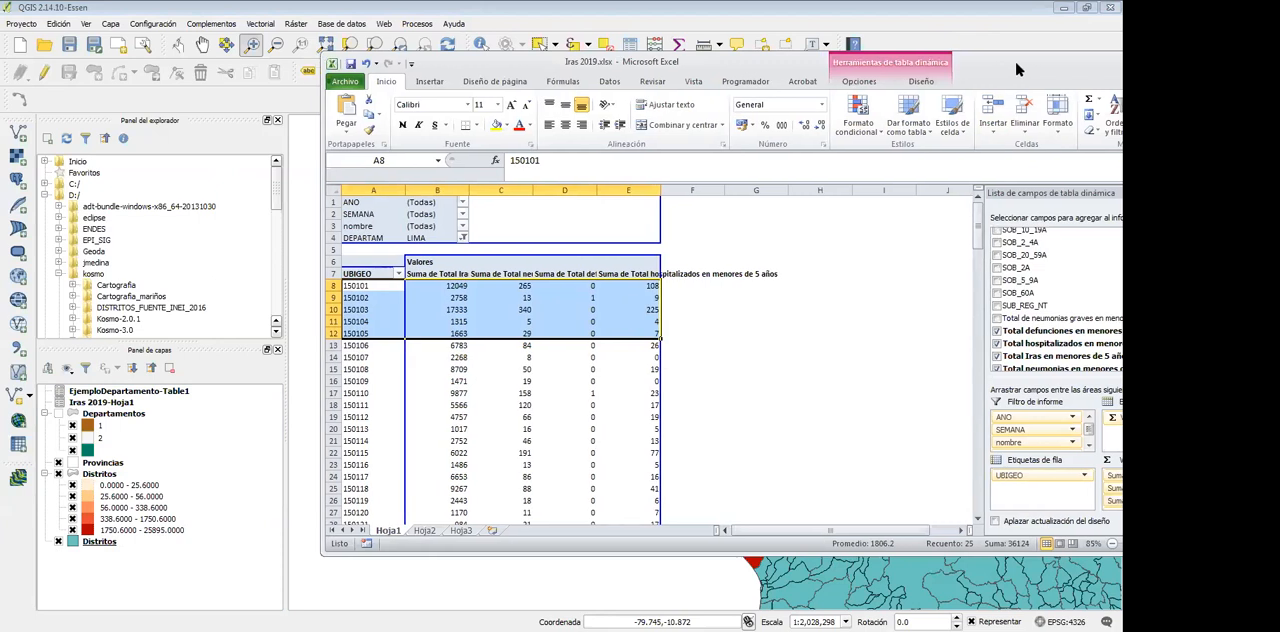
{"action": "left_click", "coordinate": [1138, 58]}
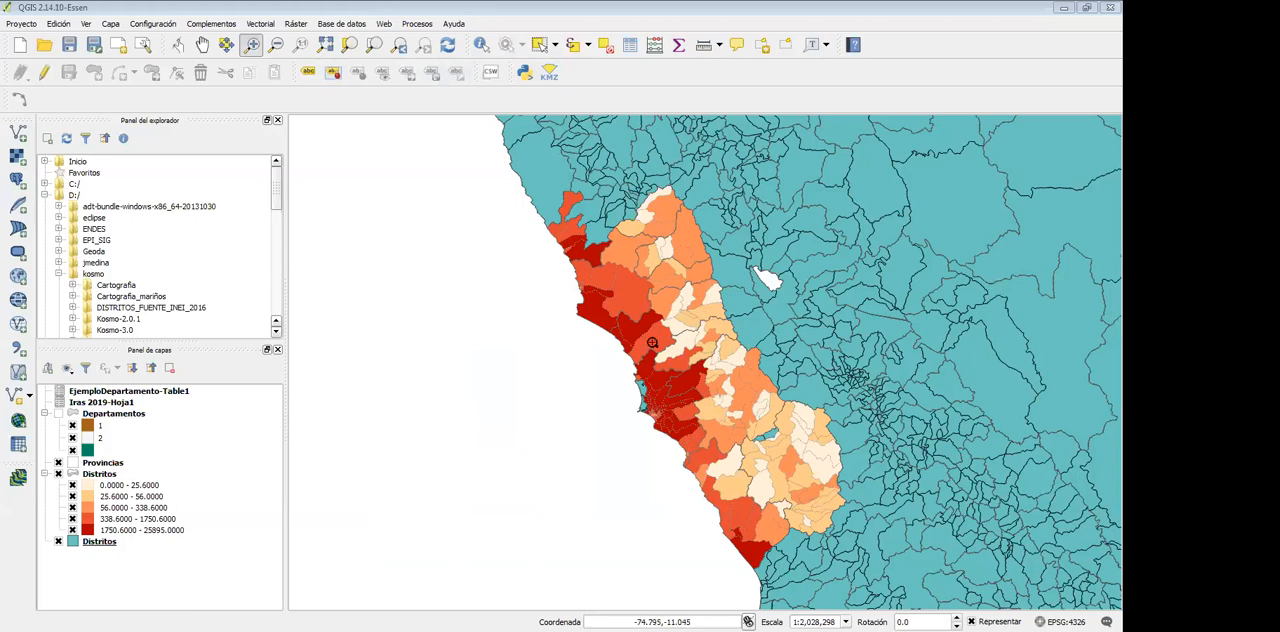
Hide the single-color Distritos layer in QGIS so that only the graduated Lima districts remain filled
{"action": "left_click", "coordinate": [58, 541]}
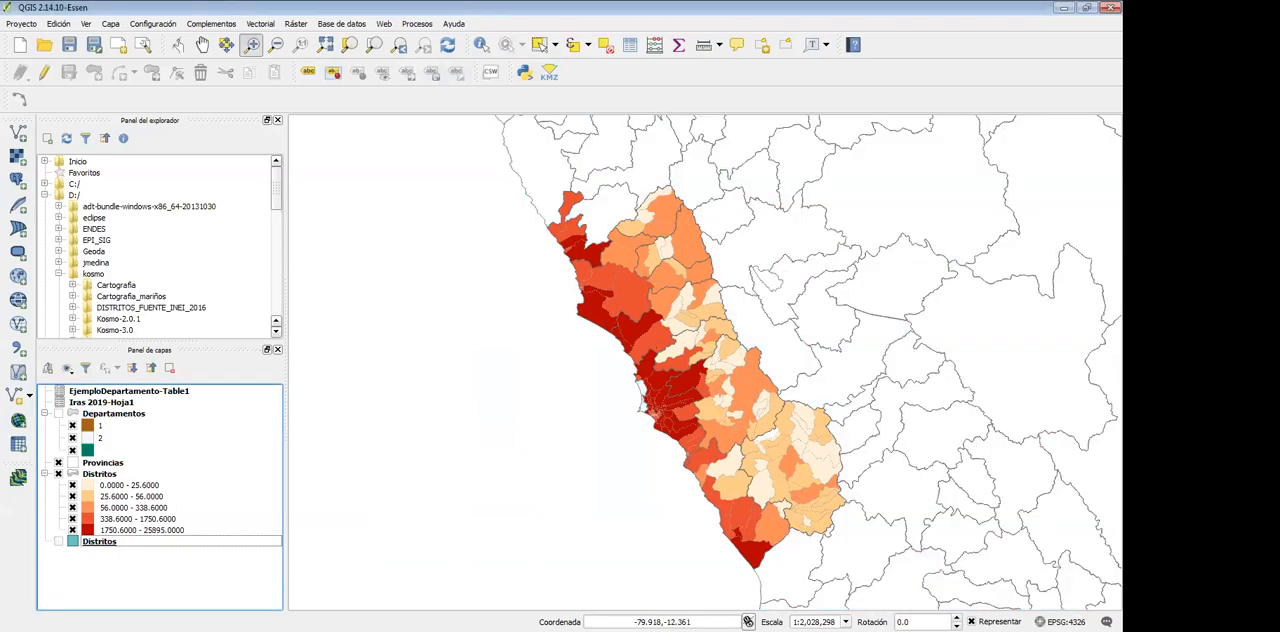
{"action": "mouse_move", "coordinate": [511, 175]}
{"action": "left_mouse_down"}
{"action": "mouse_move", "coordinate": [551, 334]}
{"action": "mouse_move", "coordinate": [803, 400]}
{"action": "mouse_move", "coordinate": [868, 531]}
{"action": "mouse_move", "coordinate": [916, 586]}
{"action": "left_mouse_up"}
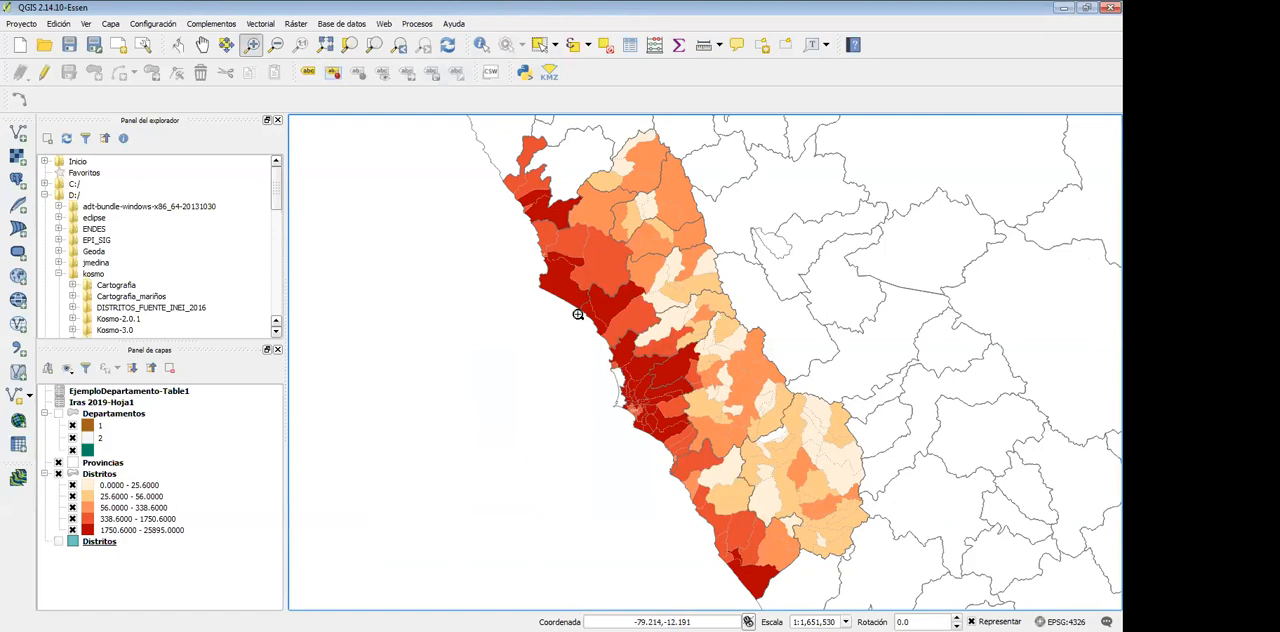
Reclassify the graduated Distritos layer into 8 quantile classes and apply the style to the map
{"action": "right_click", "coordinate": [90, 473]}
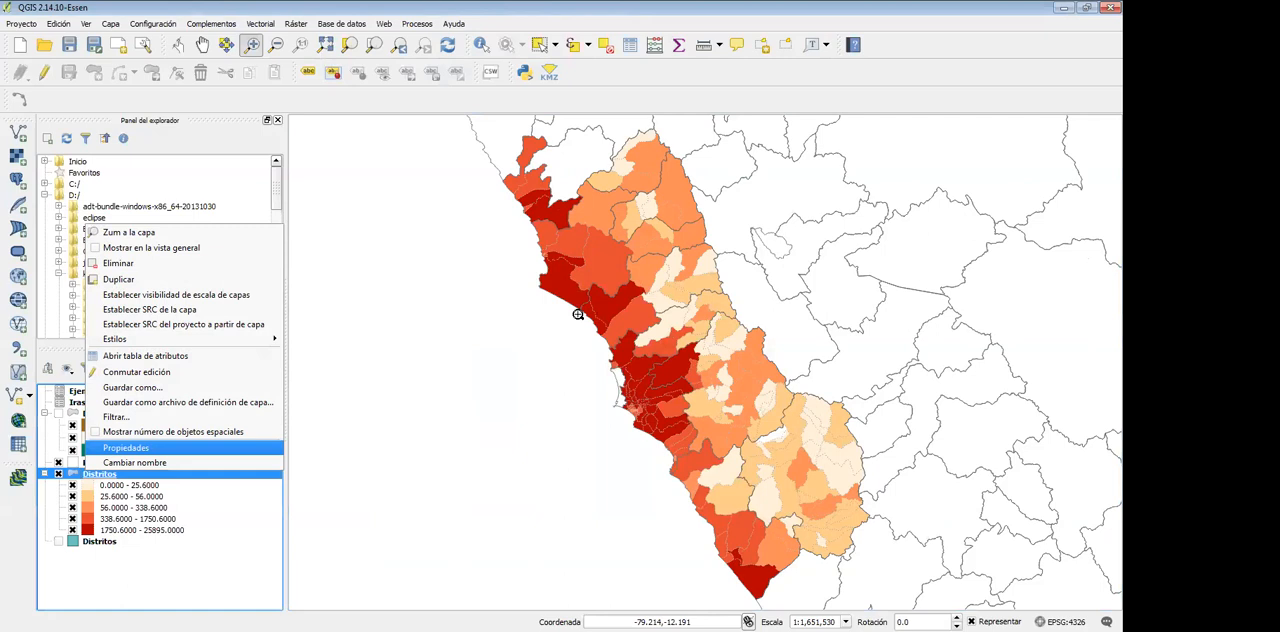
{"action": "left_click", "coordinate": [125, 447]}
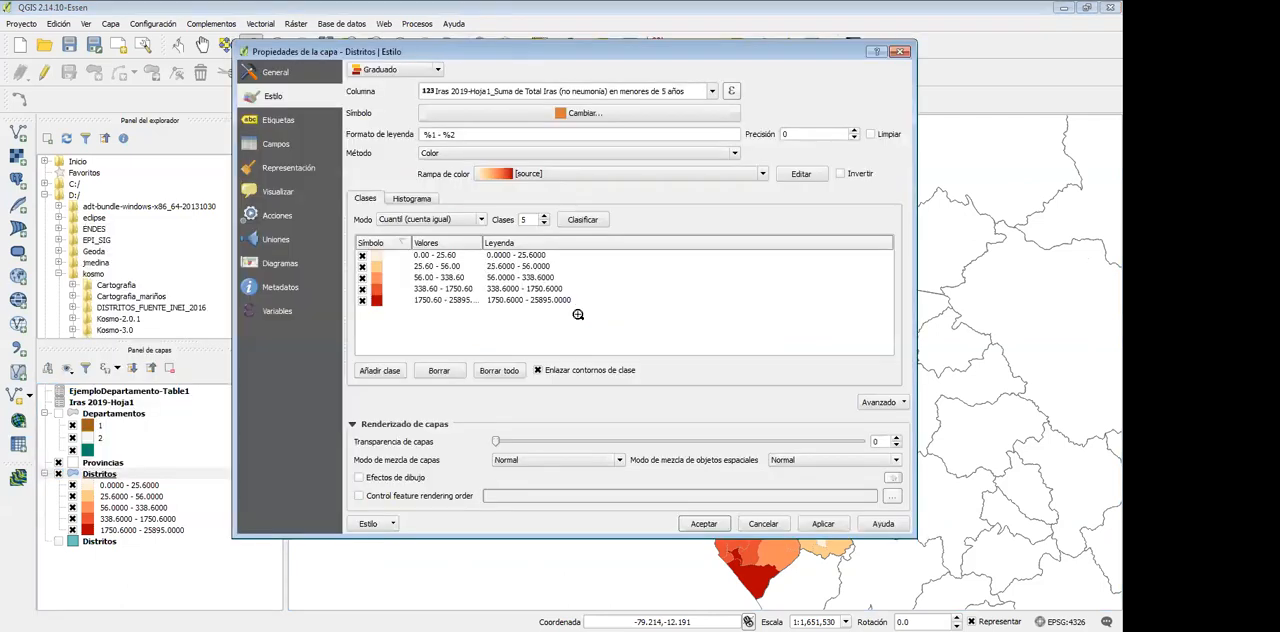
{"action": "left_click", "coordinate": [432, 219]}
{"action": "left_click", "coordinate": [432, 219]}
{"action": "left_click", "coordinate": [544, 223]}
{"action": "left_click", "coordinate": [544, 216]}
{"action": "left_click", "coordinate": [544, 216]}
{"action": "left_click", "coordinate": [544, 216]}
{"action": "left_click", "coordinate": [544, 216]}
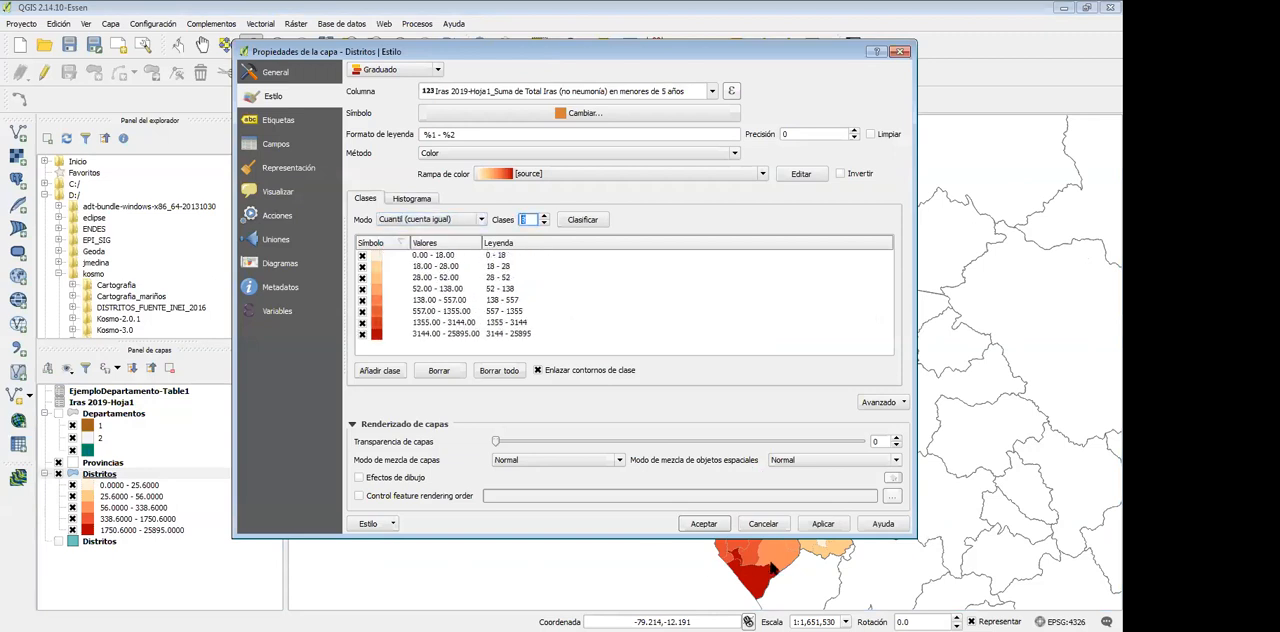
{"action": "left_click", "coordinate": [823, 523]}
{"action": "left_click", "coordinate": [705, 542]}
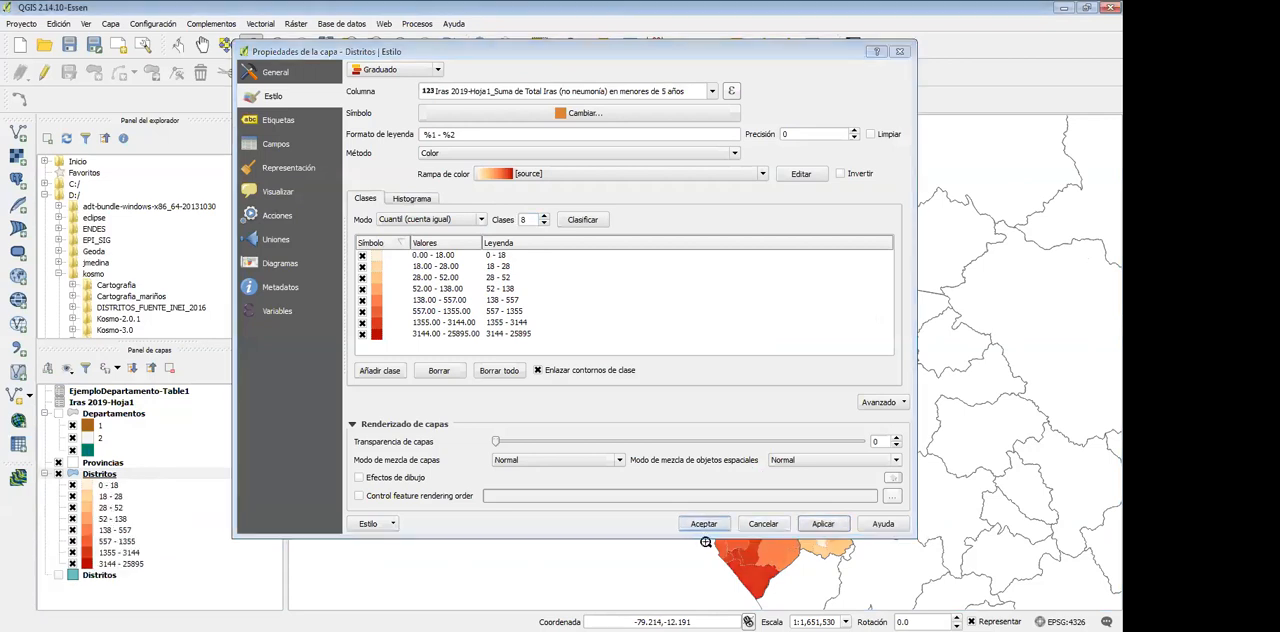
{"action": "left_click", "coordinate": [703, 523]}
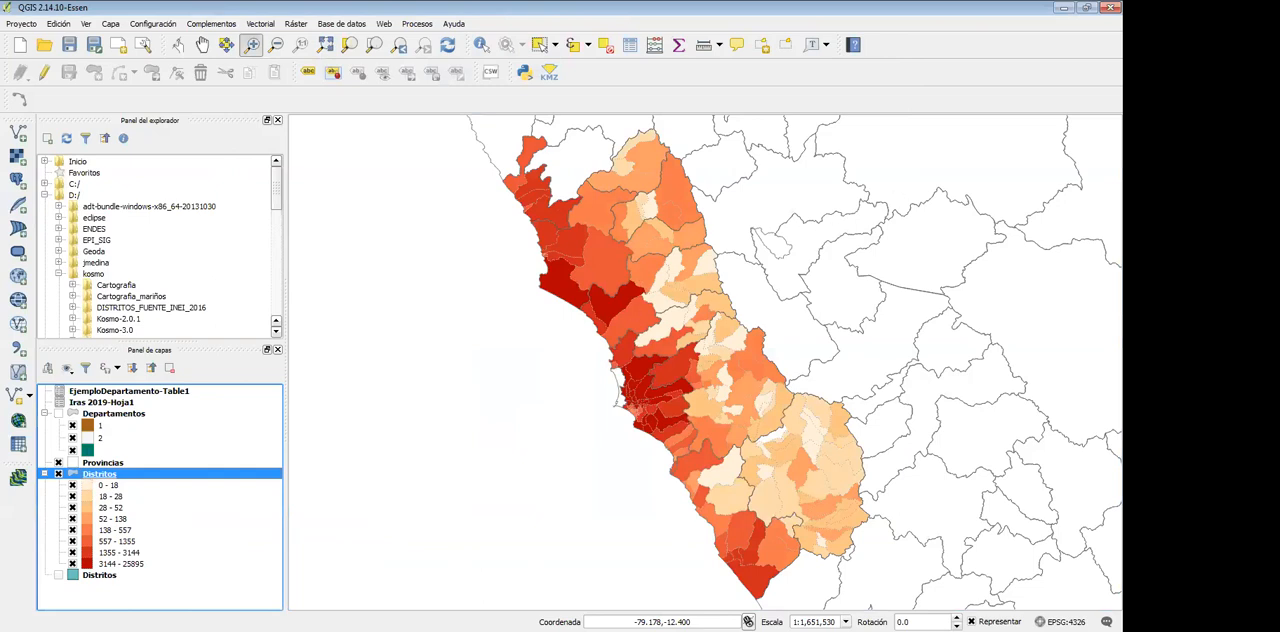
Switch to the Iras 2019.xlsx workbook in Excel, select the empty cells F8:F26 beside the pivot table, and return to QGIS
{"action": "key", "text": "alt+Tab"}
{"action": "left_click", "coordinate": [650, 266]}
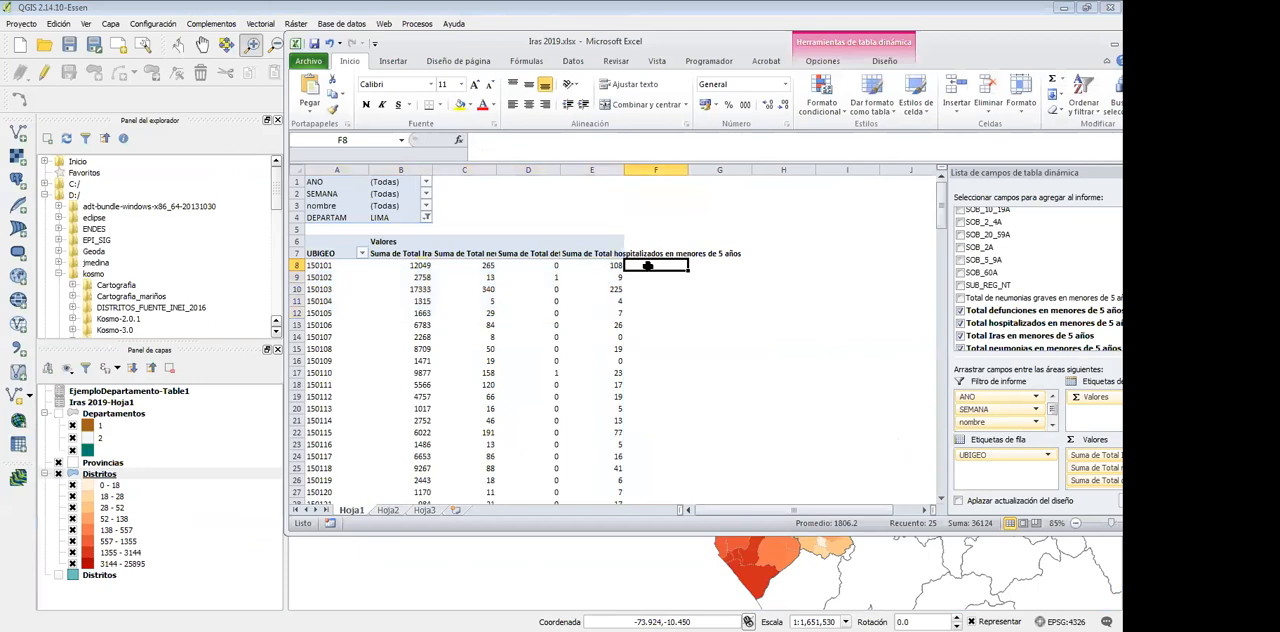
{"action": "left_click_drag", "start_coordinate": [648, 266], "coordinate": [634, 483]}
{"action": "left_click_drag", "start_coordinate": [570, 42], "coordinate": [591, 44]}
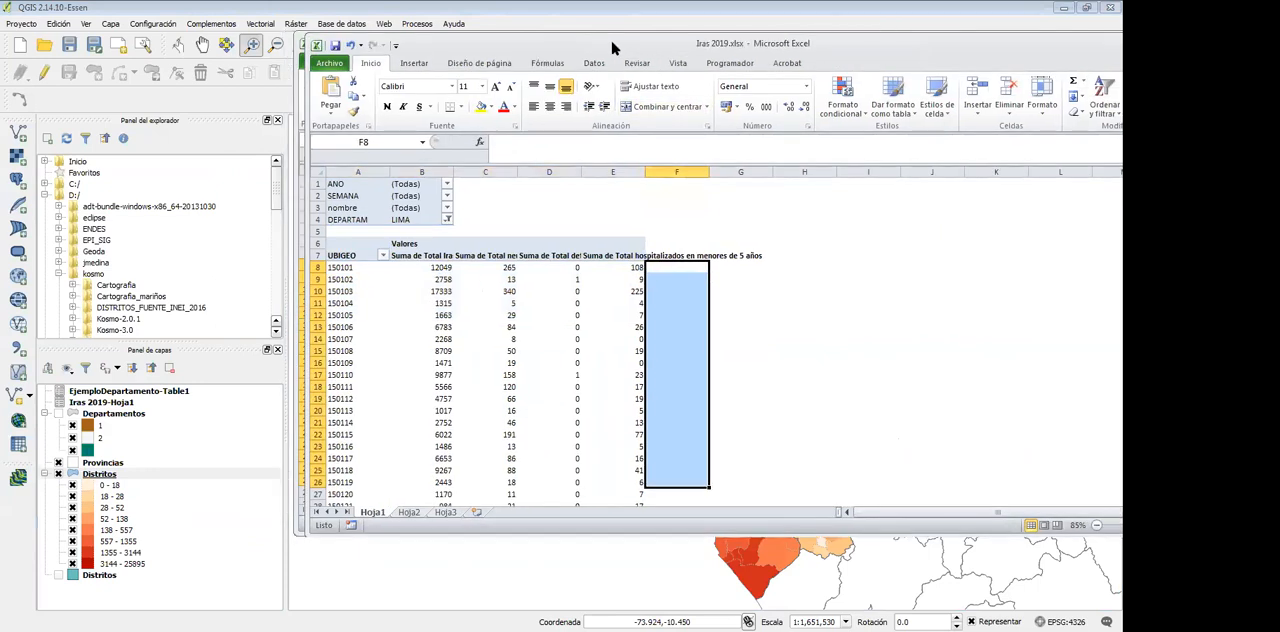
{"action": "key", "text": "alt+Tab"}
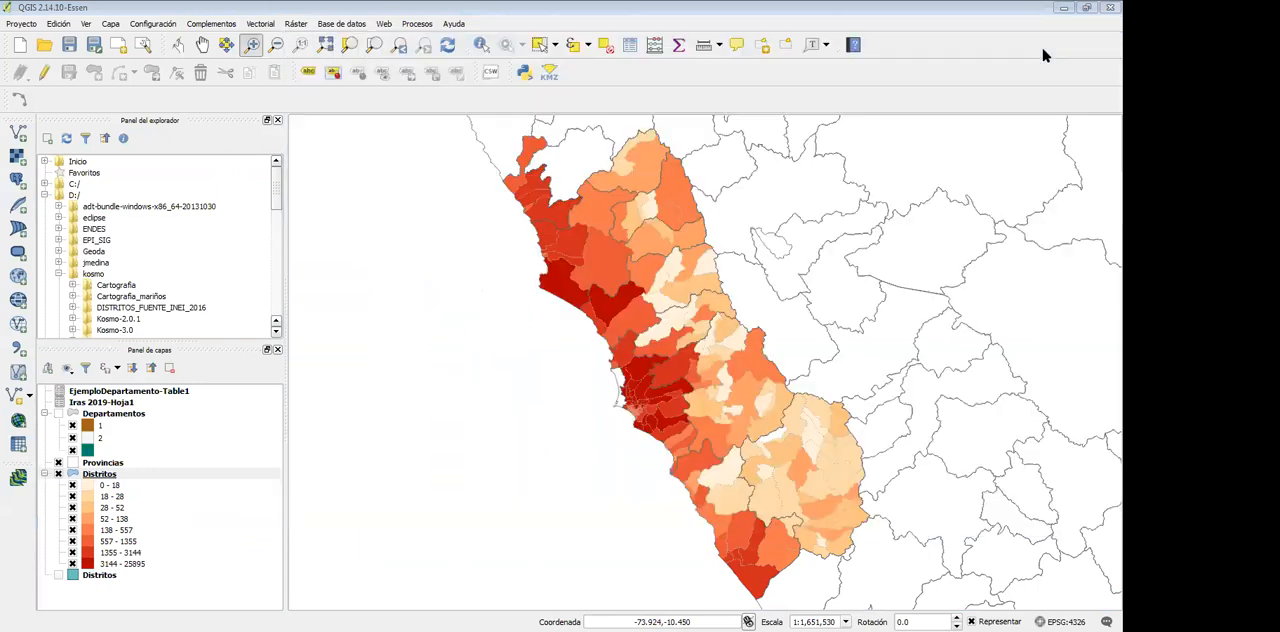
{"action": "left_click", "coordinate": [592, 27]}
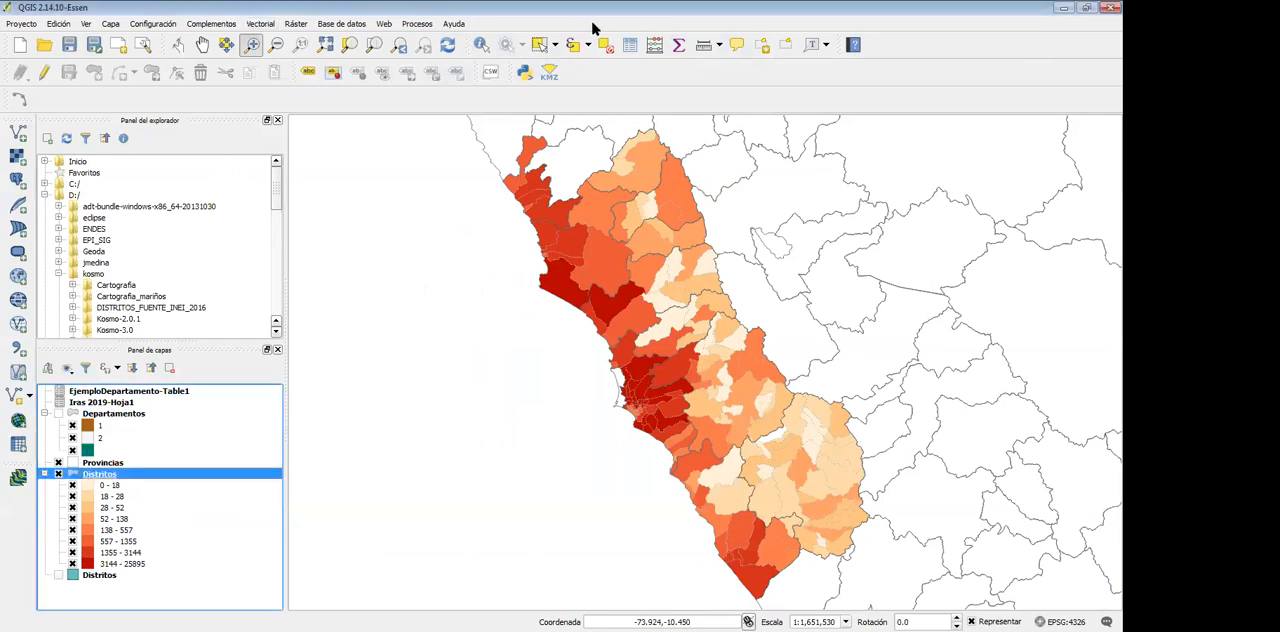
{"action": "left_click", "coordinate": [655, 46]}
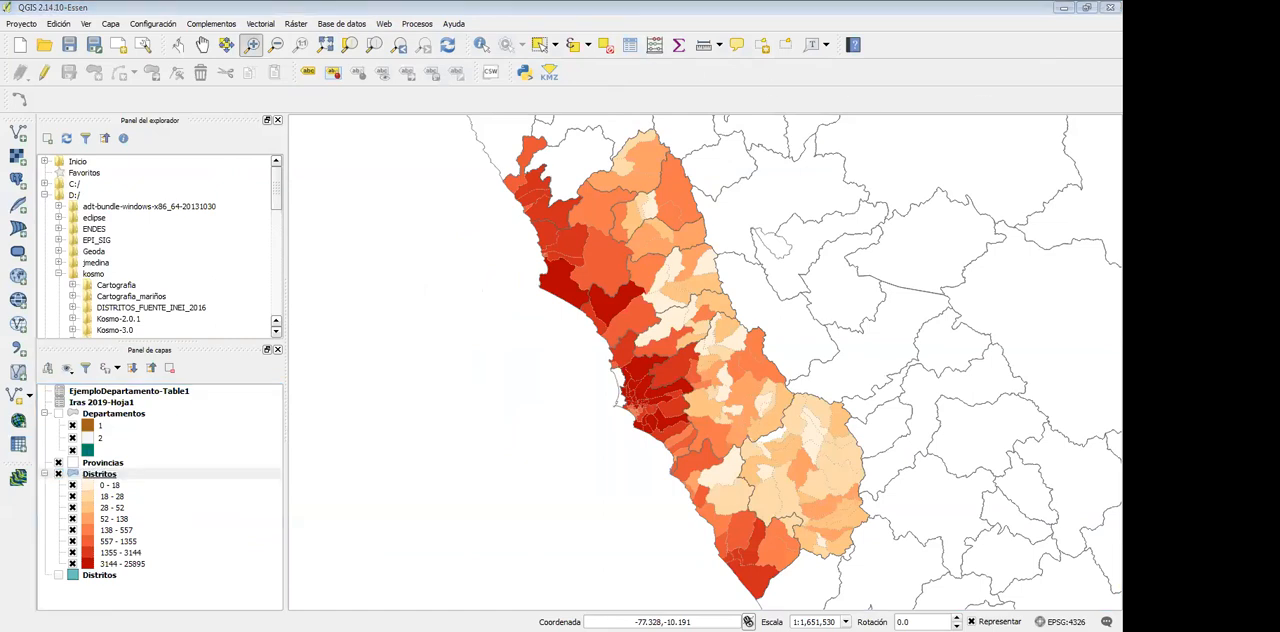
{"action": "left_click", "coordinate": [296, 154]}
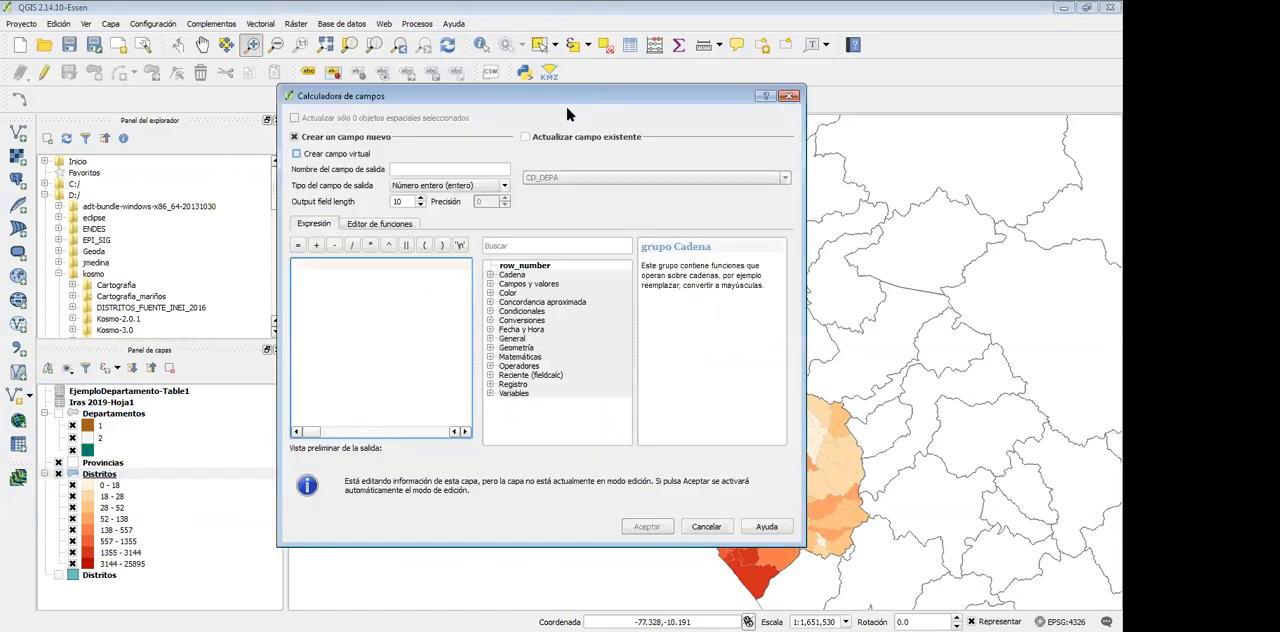
{"action": "left_click", "coordinate": [450, 170]}
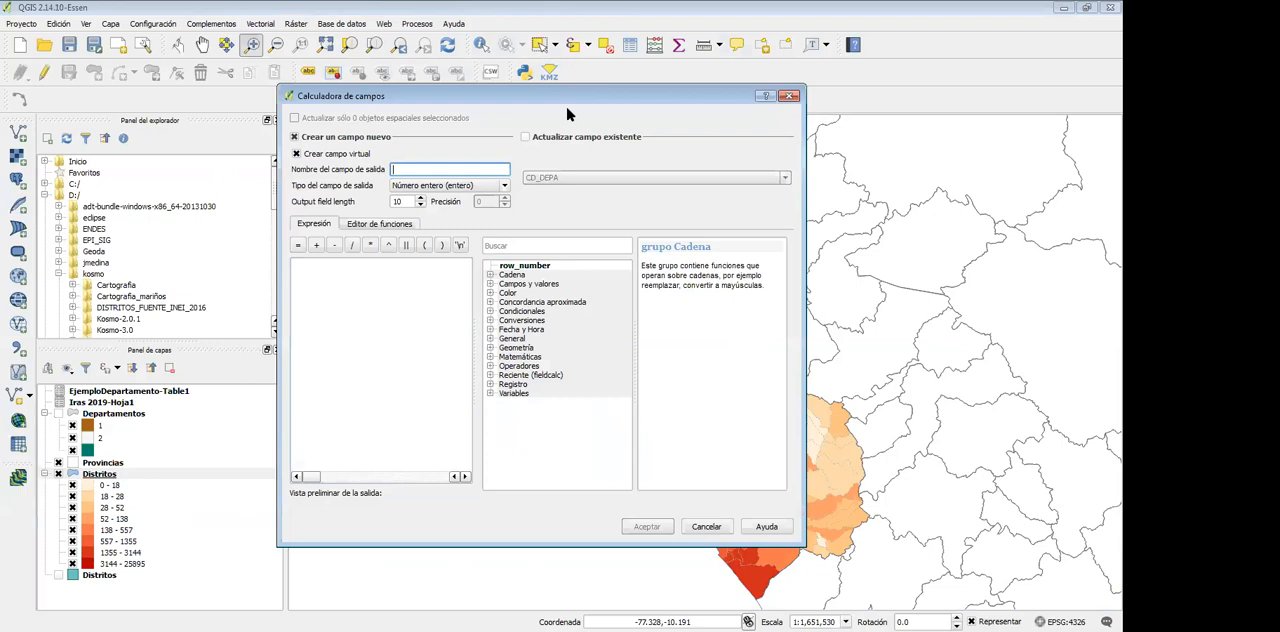
{"action": "type", "text": "indicador"}
{"action": "left_click", "coordinate": [360, 300]}
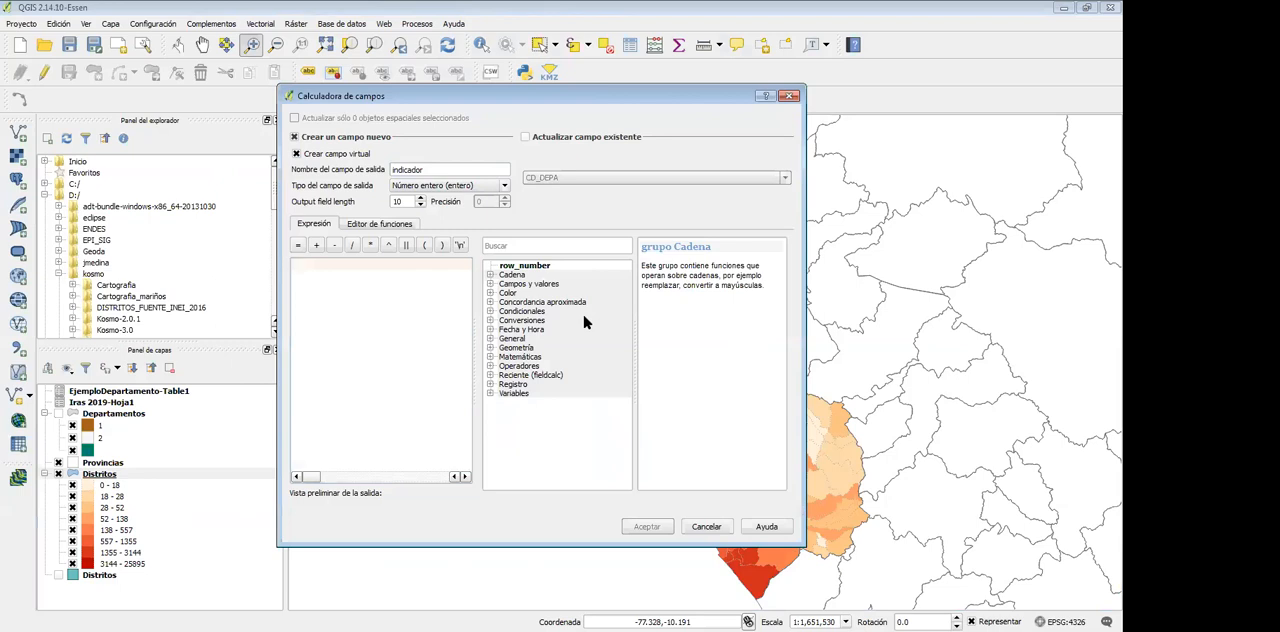
{"action": "left_click_drag", "start_coordinate": [693, 101], "coordinate": [700, 100]}
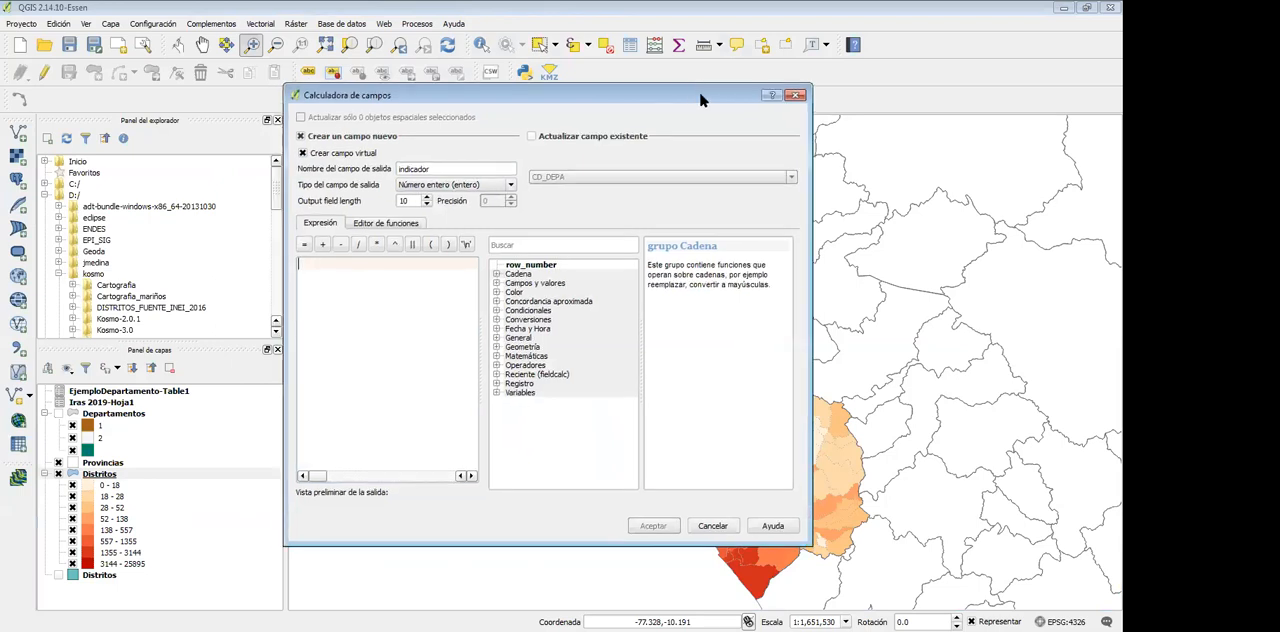
{"action": "left_click", "coordinate": [795, 95]}
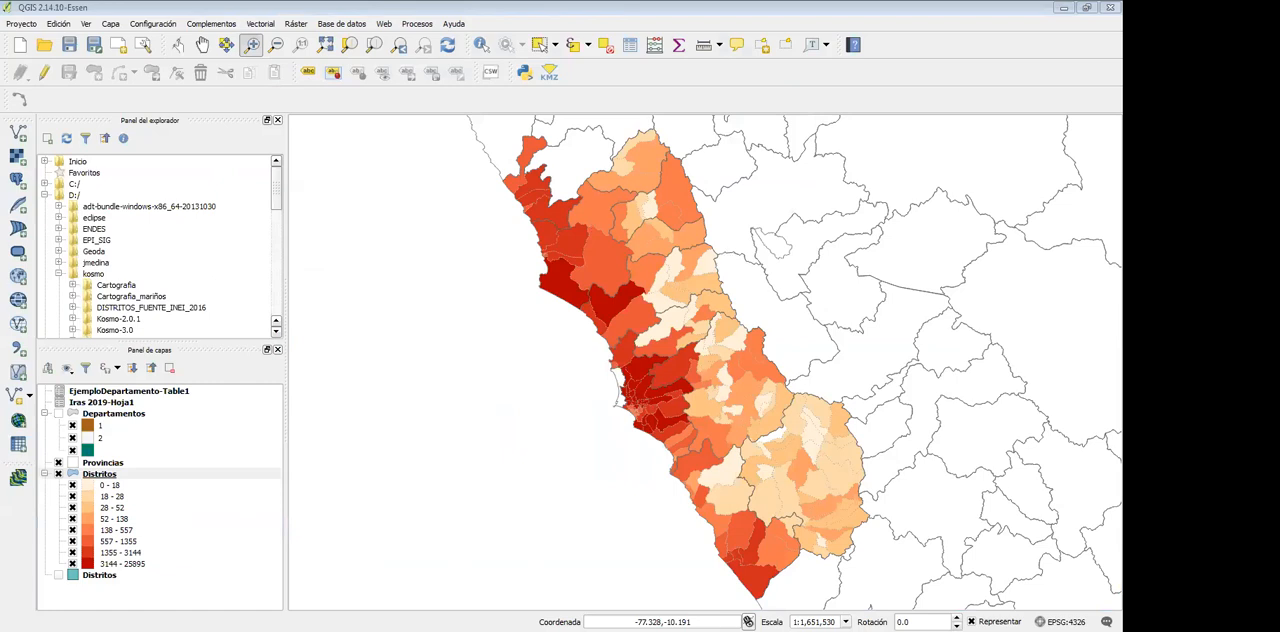
Switch to the Iras 2019.xlsx workbook in Excel and filter the Hoja1 pivot table to SEMANA 20
{"action": "key", "text": "alt+Tab"}
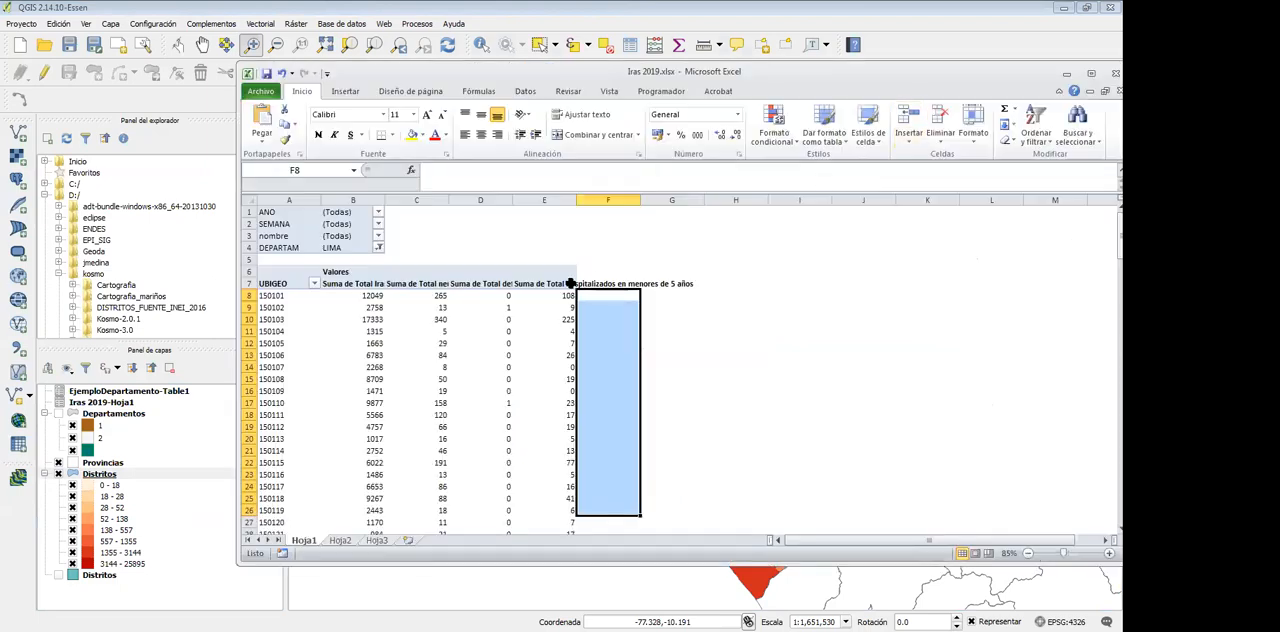
{"action": "left_click", "coordinate": [425, 296]}
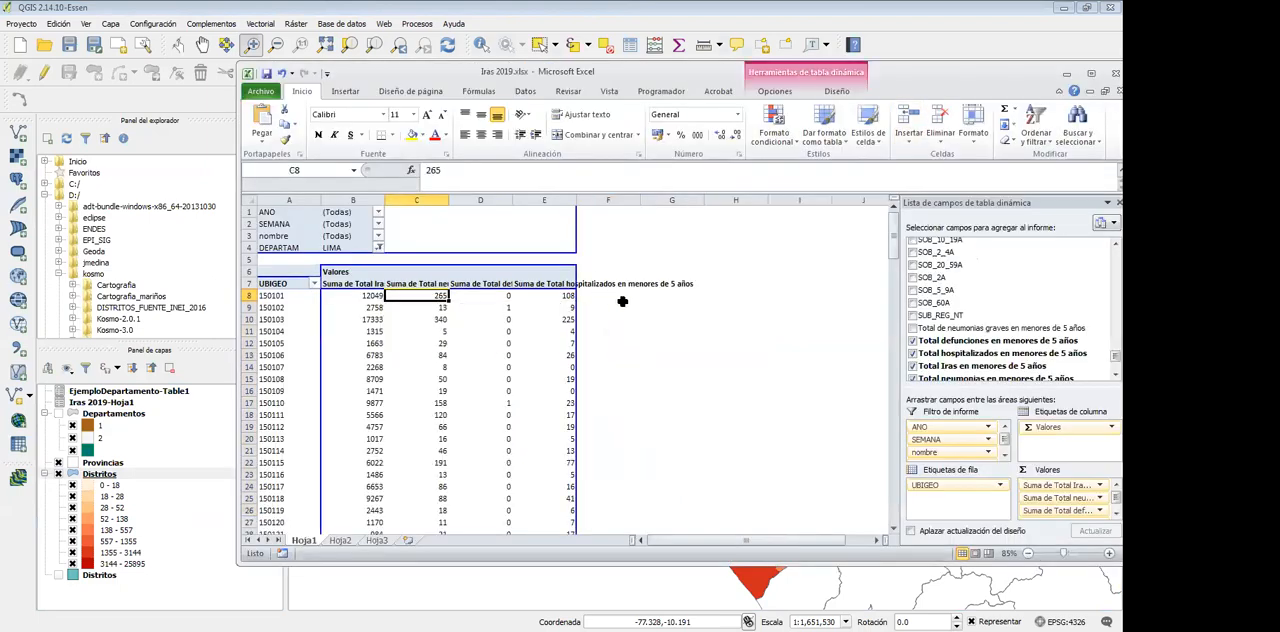
{"action": "left_click", "coordinate": [378, 224]}
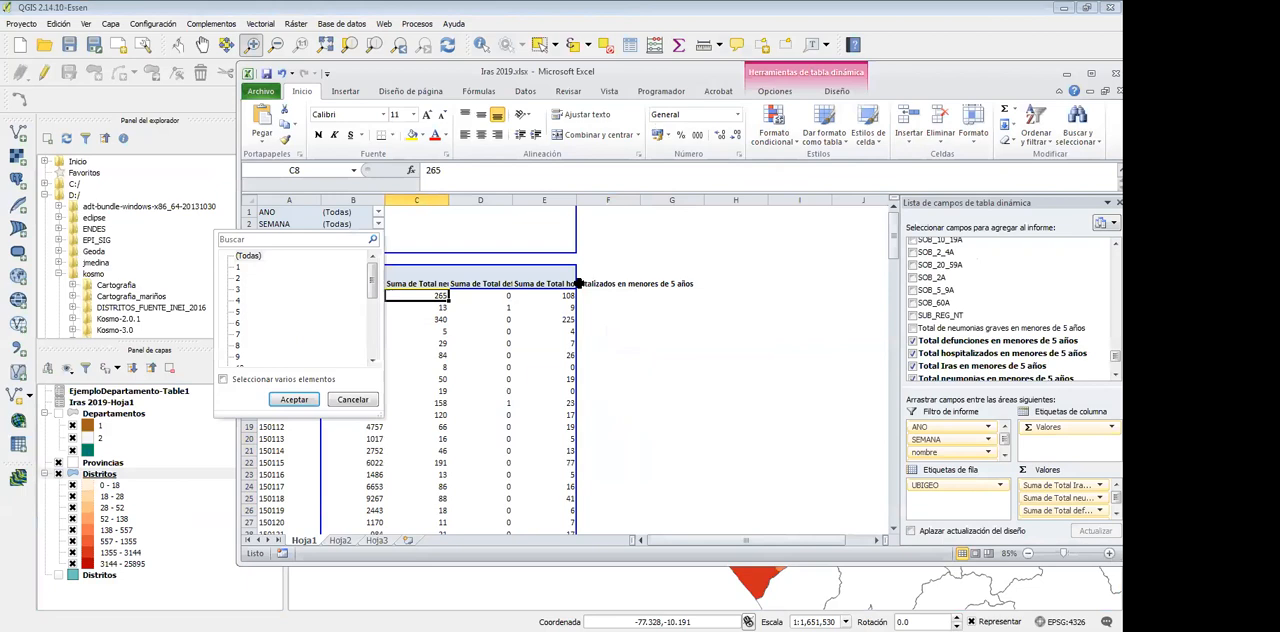
{"action": "scroll", "coordinate": [578, 284], "scroll_direction": "down", "scroll_amount": 4}
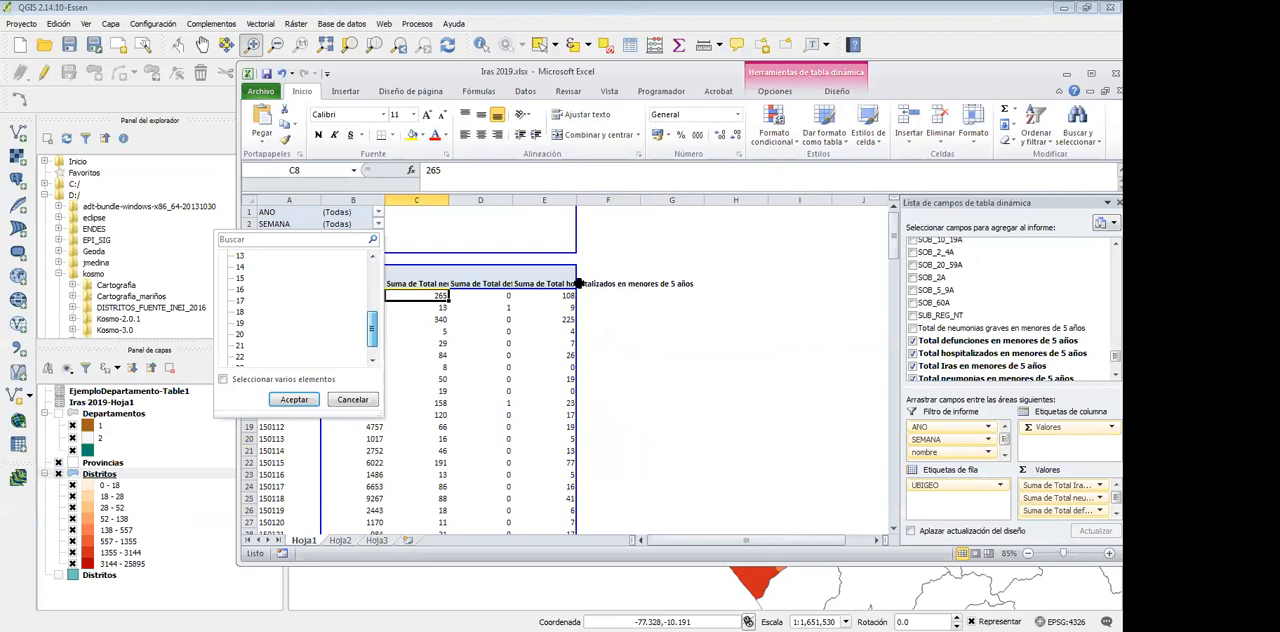
{"action": "left_click", "coordinate": [240, 323]}
{"action": "left_click", "coordinate": [294, 399]}
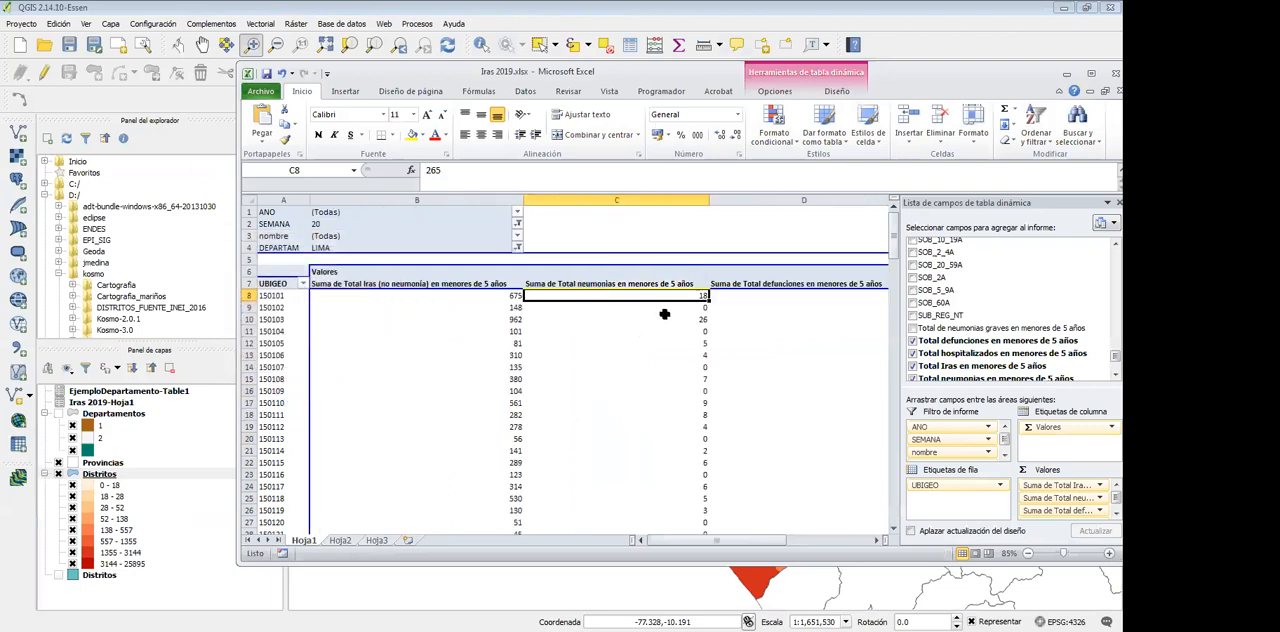
Narrow pivot table columns B to E, select cell F8, and move the Excel window clear of QGIS
{"action": "left_click_drag", "start_coordinate": [524, 200], "coordinate": [365, 200]}
{"action": "key", "text": "Left"}
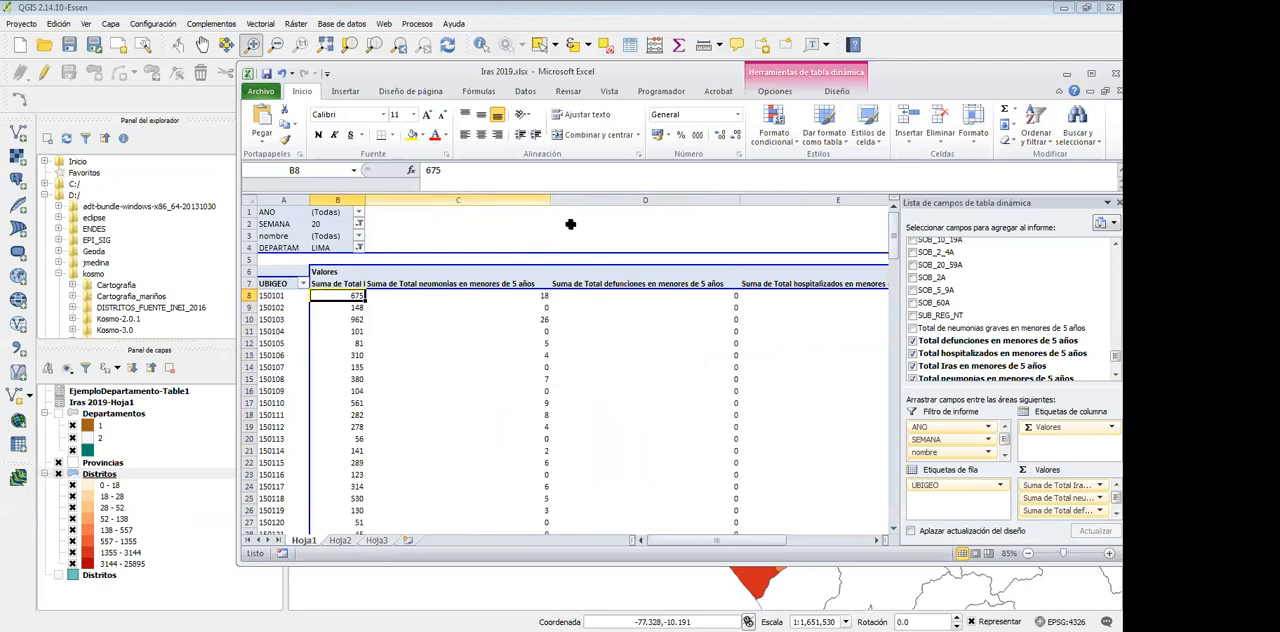
{"action": "left_click_drag", "start_coordinate": [551, 200], "coordinate": [401, 200]}
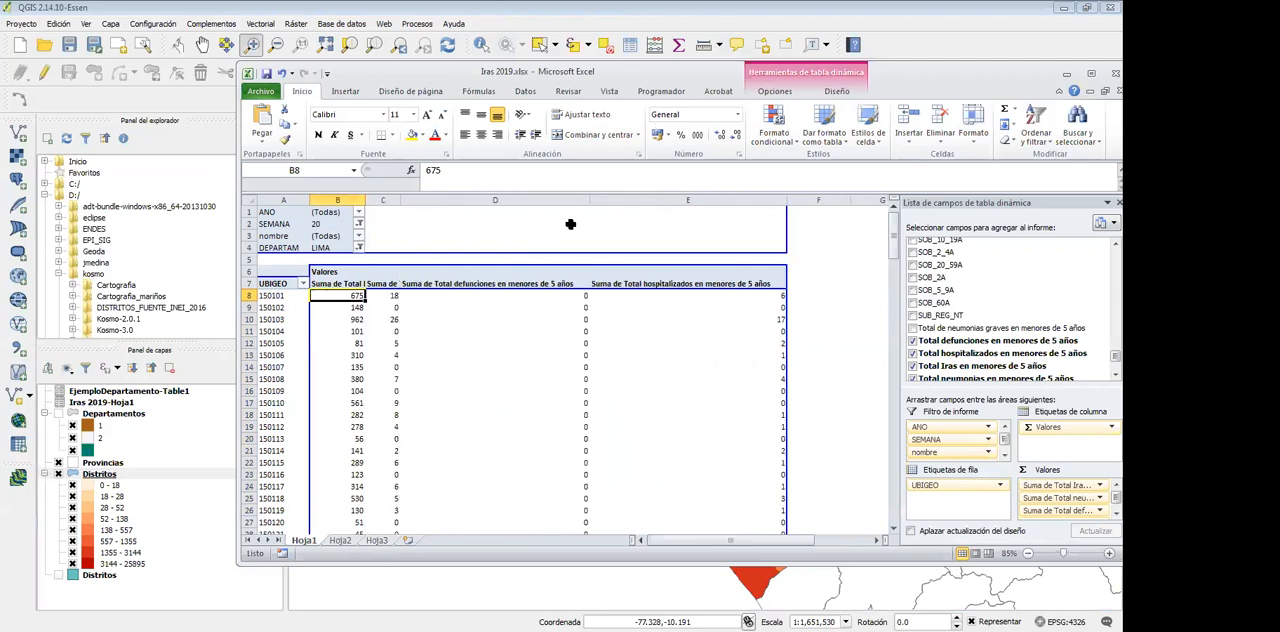
{"action": "left_click_drag", "start_coordinate": [587, 205], "coordinate": [440, 205]}
{"action": "left_click_drag", "start_coordinate": [638, 200], "coordinate": [480, 200]}
{"action": "key", "text": "Right"}
{"action": "key", "text": "Right"}
{"action": "key", "text": "Right"}
{"action": "key", "text": "Right"}
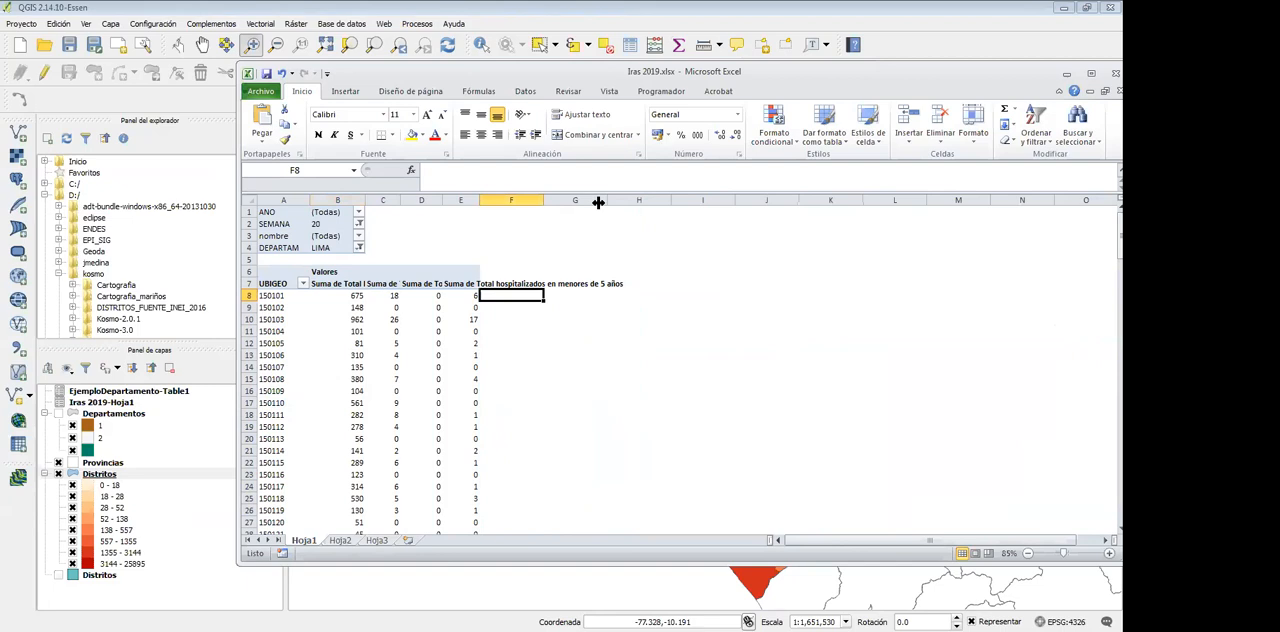
{"action": "mouse_move", "coordinate": [910, 75]}
{"action": "left_mouse_down"}
{"action": "mouse_move", "coordinate": [910, 101]}
{"action": "mouse_move", "coordinate": [967, 106]}
{"action": "mouse_move", "coordinate": [910, 79]}
{"action": "left_mouse_up"}
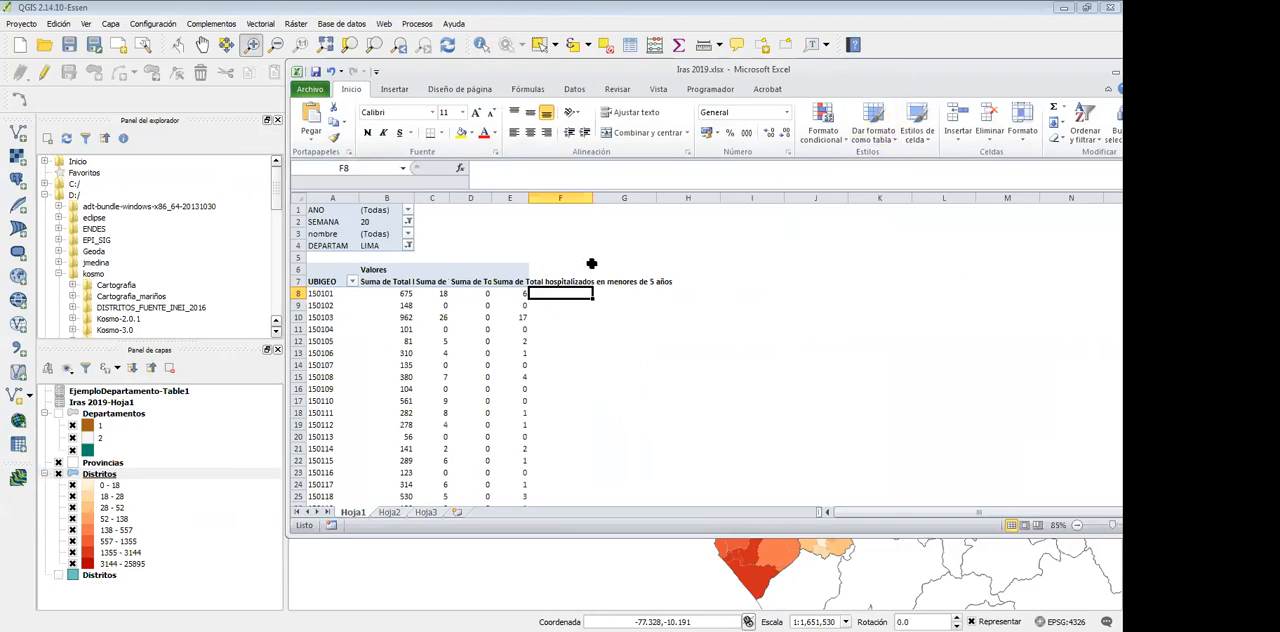
{"action": "left_click_drag", "start_coordinate": [876, 87], "coordinate": [1279, 108]}
Back in QGIS, open the graduated Distritos layer's style properties and reduce the quantile classification to 3 classes
{"action": "right_click", "coordinate": [97, 474]}
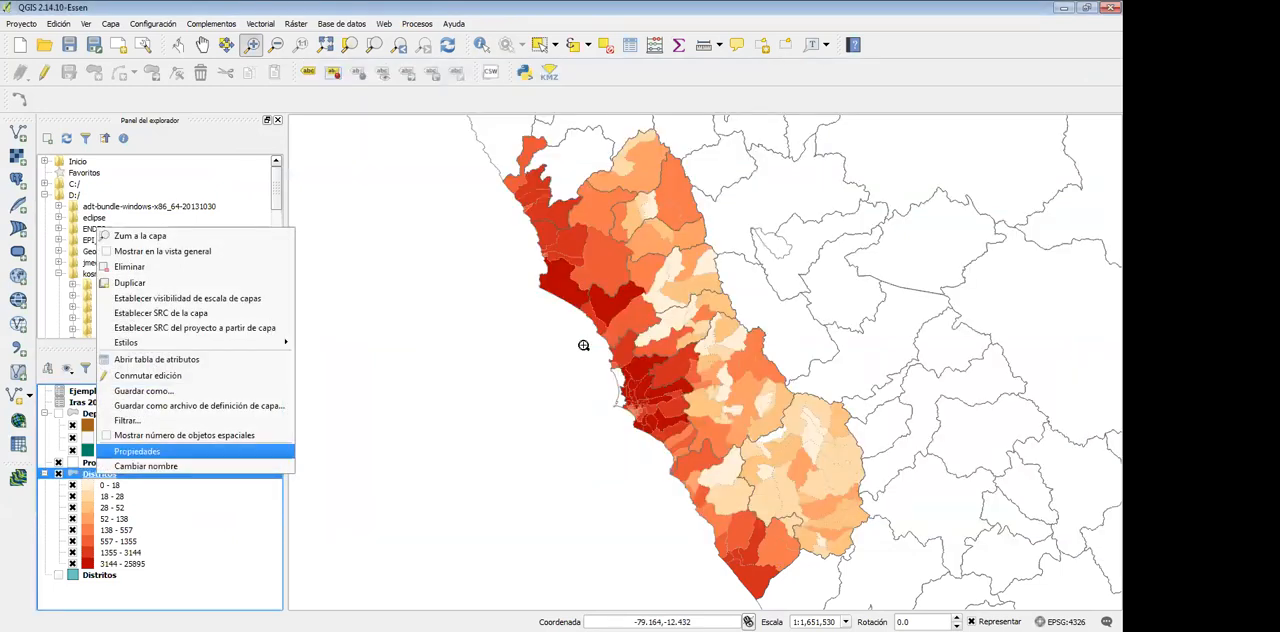
{"action": "key", "text": "Return"}
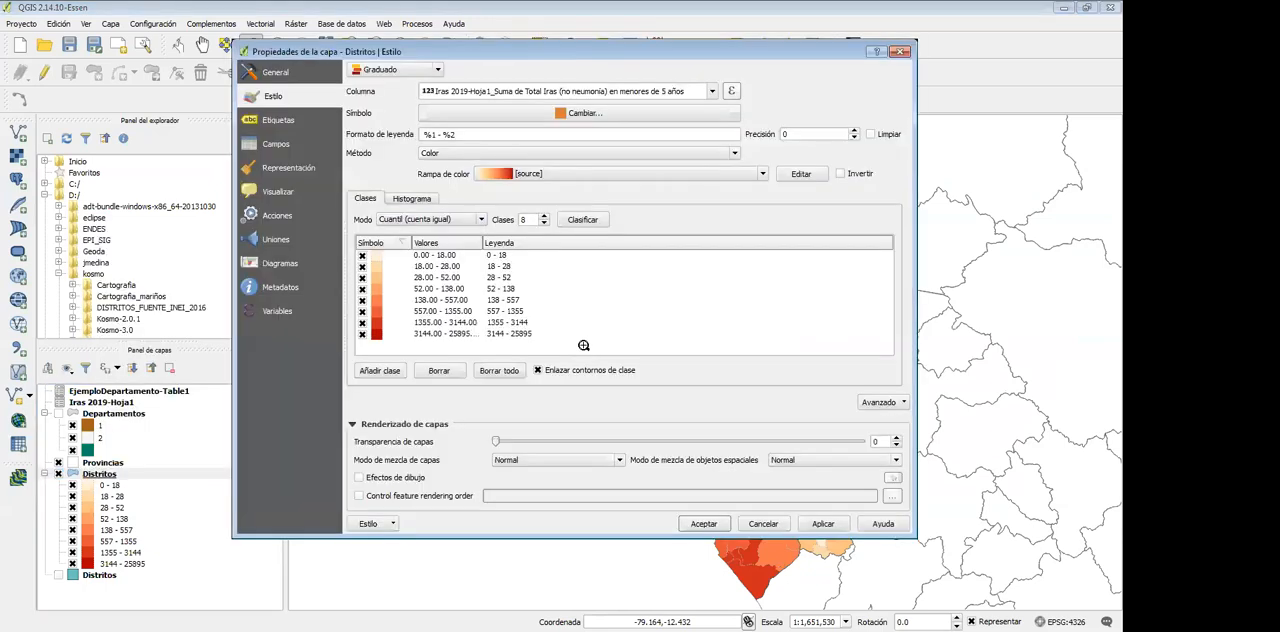
{"action": "key", "text": "Down"}
{"action": "key", "text": "Down"}
{"action": "key", "text": "Down"}
{"action": "key", "text": "Down"}
{"action": "key", "text": "Down"}
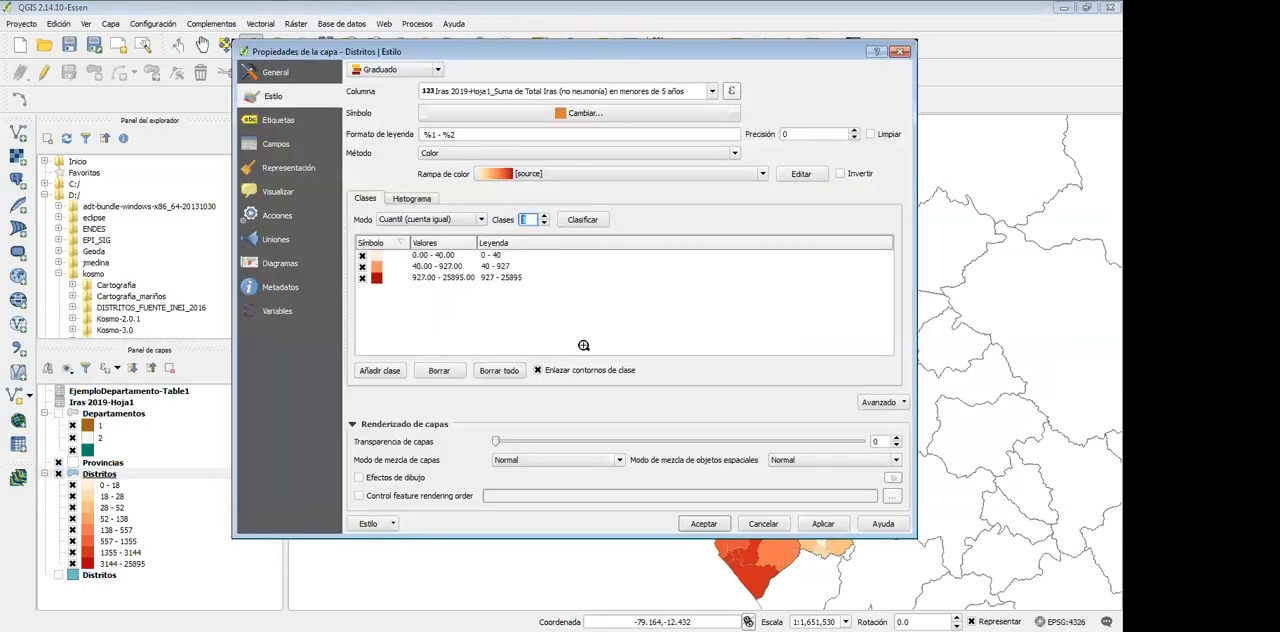
{"action": "double_click", "coordinate": [437, 267]}
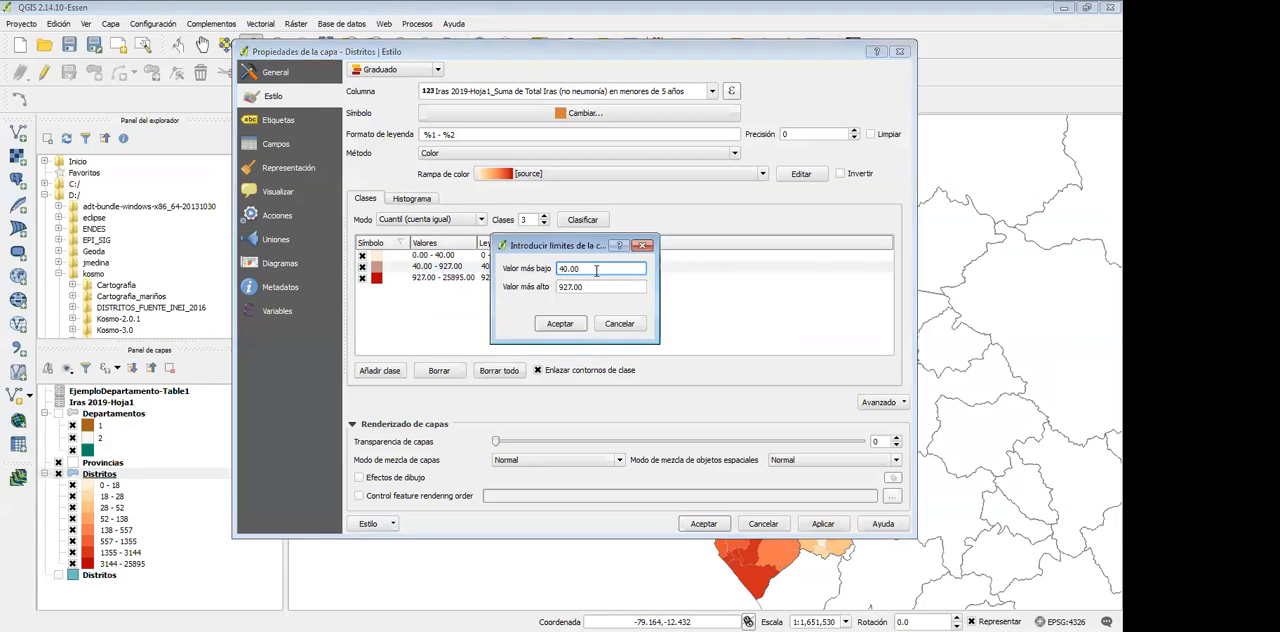
{"action": "double_click", "coordinate": [596, 270]}
{"action": "type", "text": "41"}
{"action": "key", "text": "Return"}
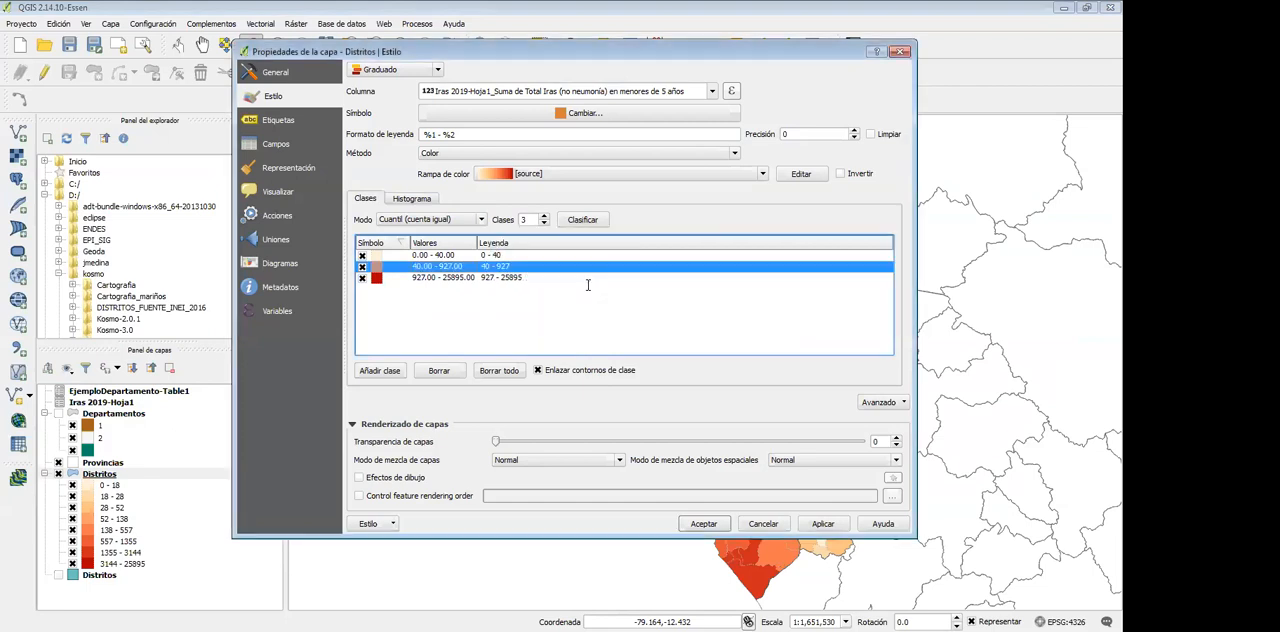
Set the upper limit of the lowest Distritos class to 80
{"action": "double_click", "coordinate": [437, 255]}
{"action": "double_click", "coordinate": [588, 287]}
{"action": "type", "text": "80"}
{"action": "left_click", "coordinate": [572, 320]}
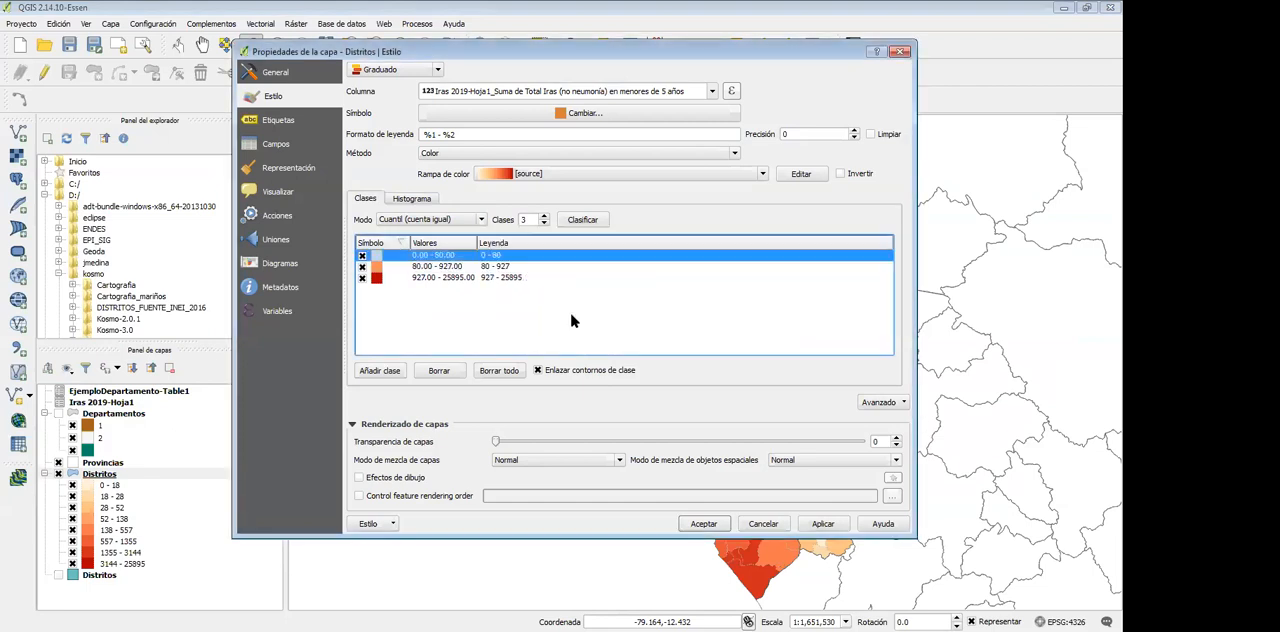
Set the upper limit of the middle Distritos class to 95
{"action": "key", "text": "Down"}
{"action": "right_click", "coordinate": [445, 268]}
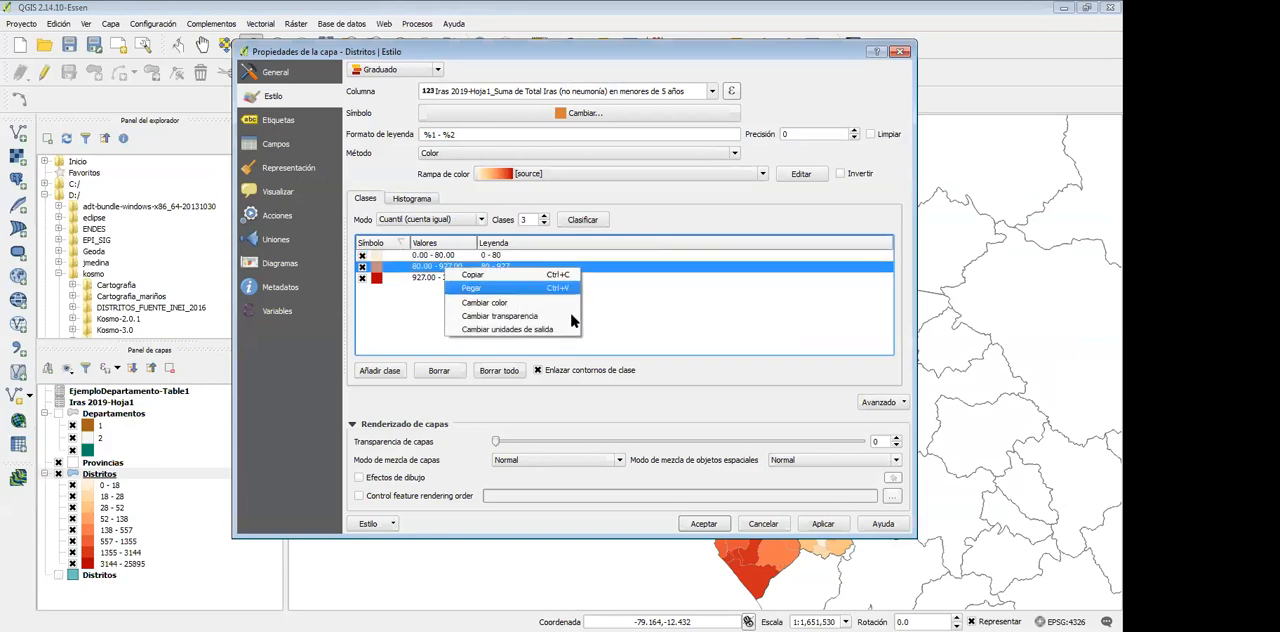
{"action": "left_click", "coordinate": [446, 266]}
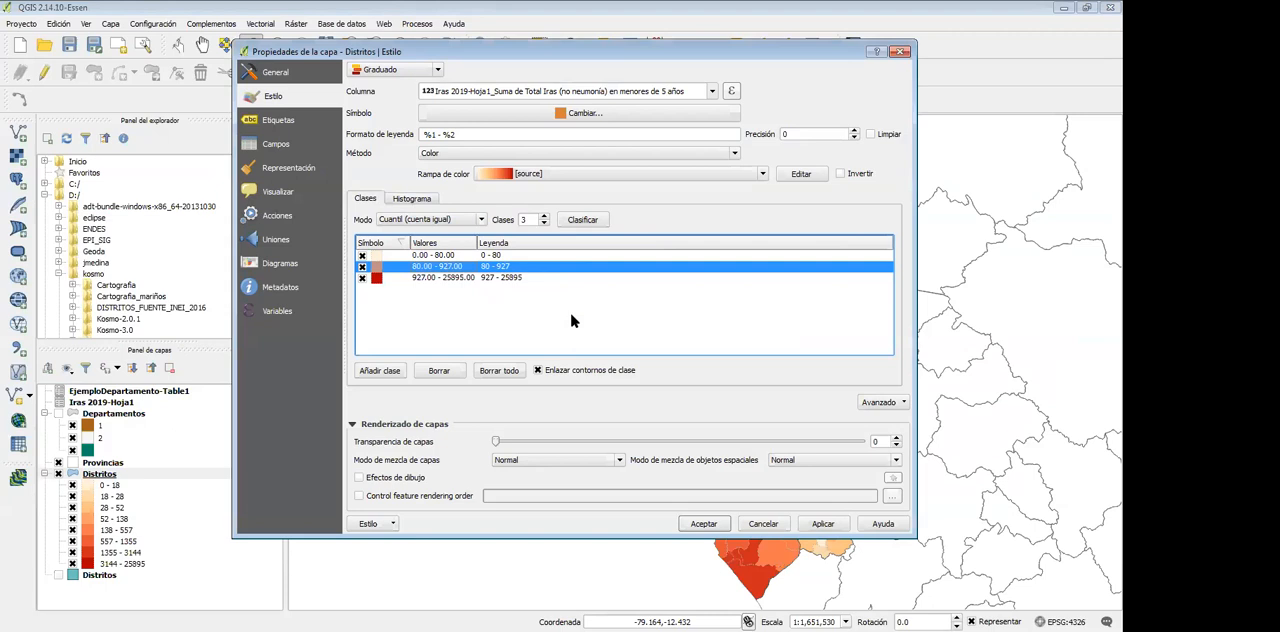
{"action": "double_click", "coordinate": [445, 267]}
{"action": "double_click", "coordinate": [575, 287]}
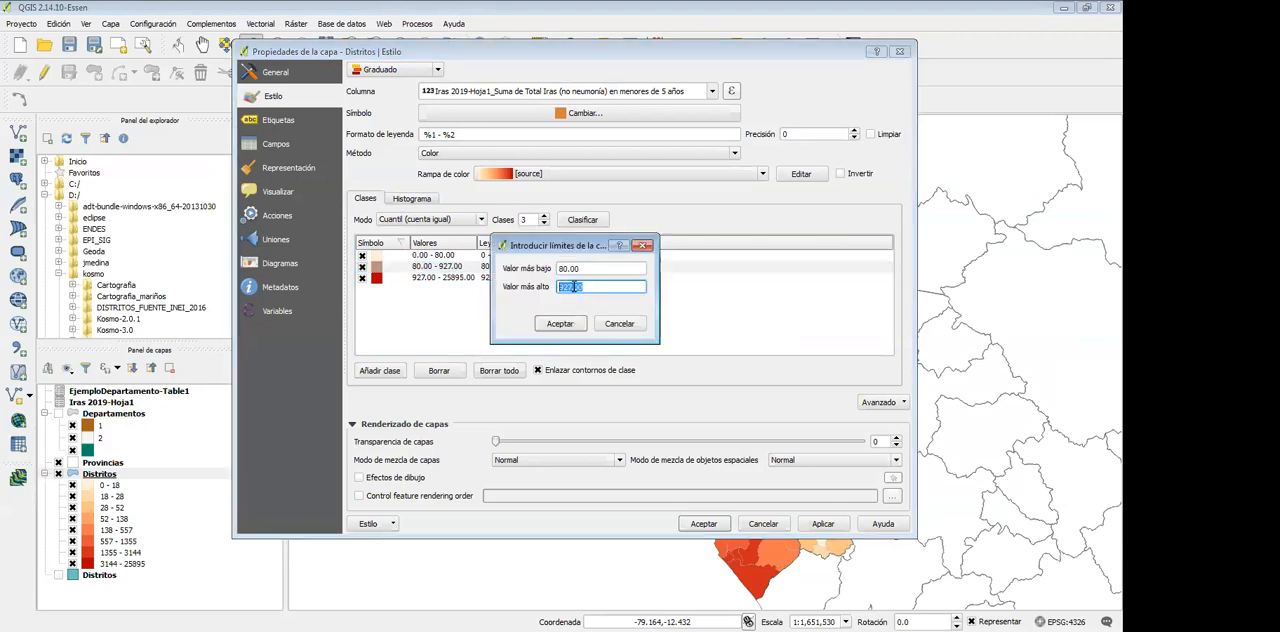
{"action": "type", "text": "95"}
{"action": "left_click", "coordinate": [564, 324]}
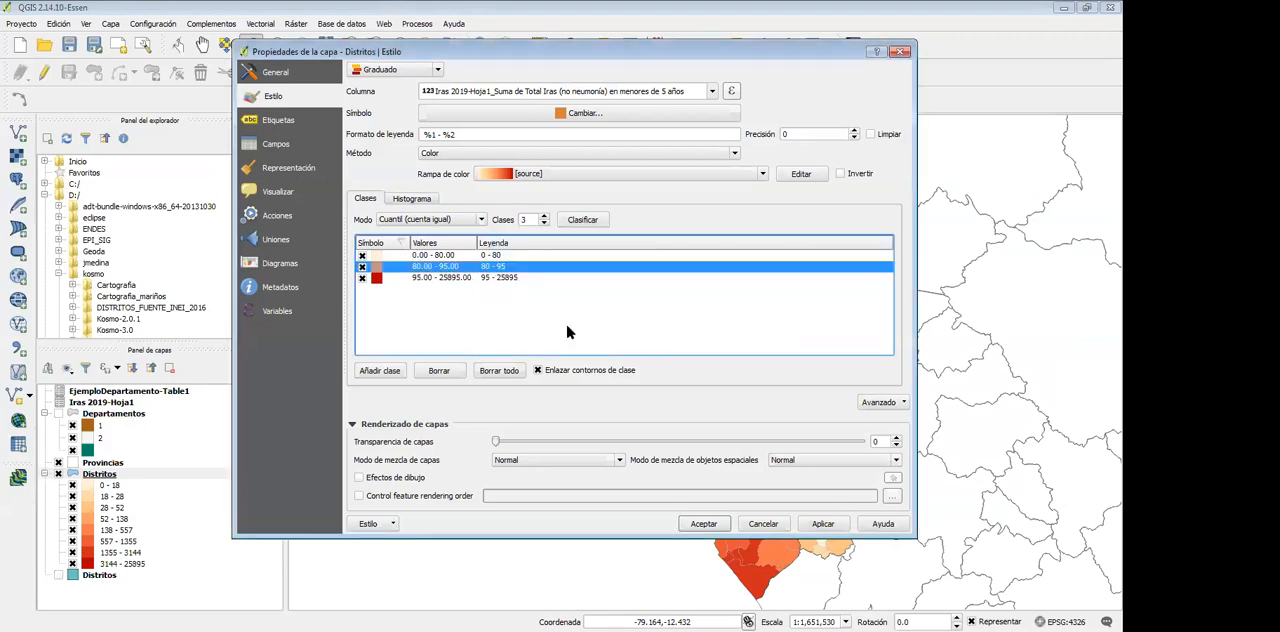
Check the highest Distritos class's limits and apply the three-class graduated style to the layer
{"action": "double_click", "coordinate": [440, 277]}
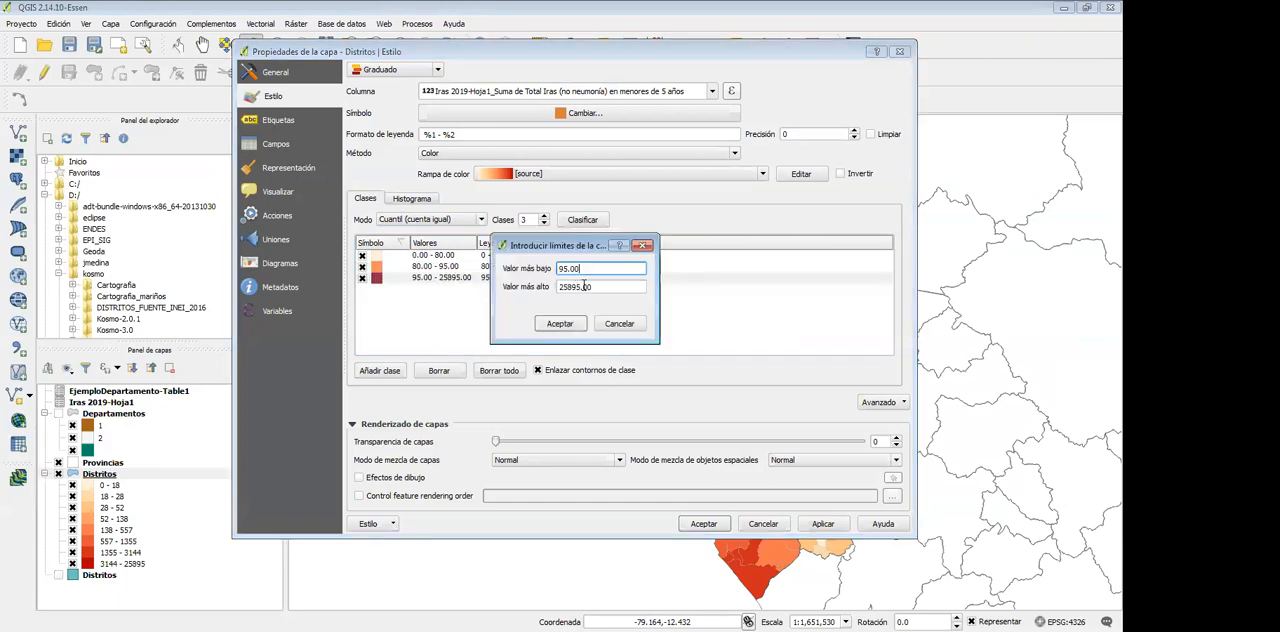
{"action": "left_click", "coordinate": [565, 322]}
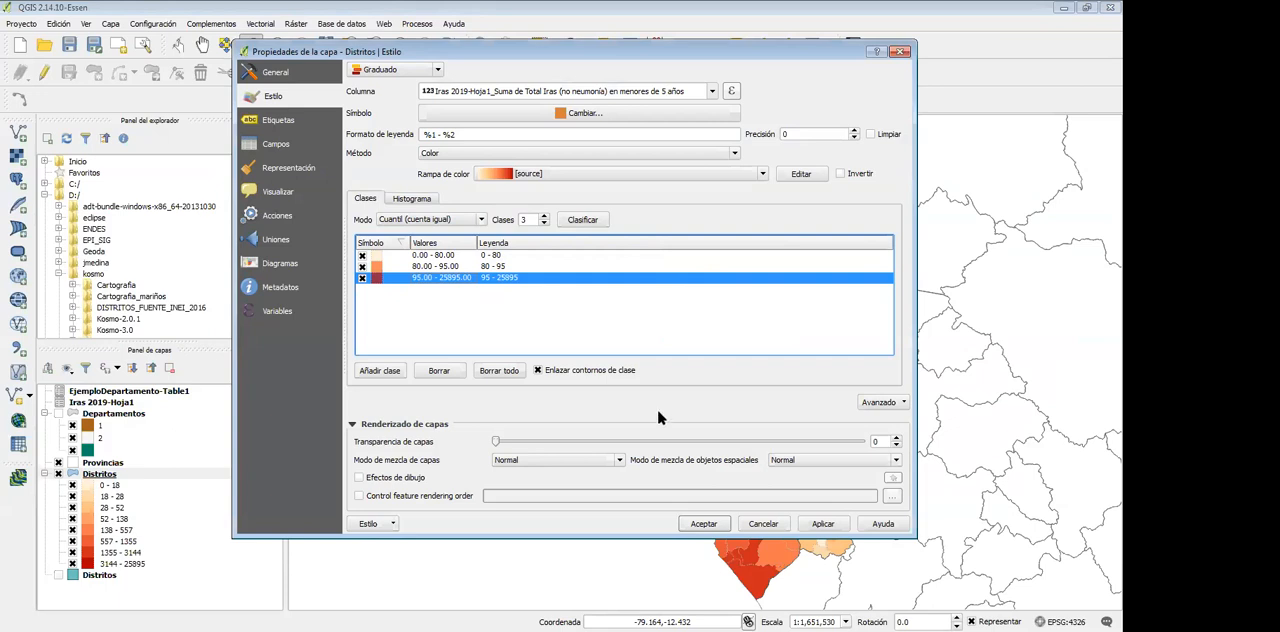
{"action": "left_click", "coordinate": [823, 523]}
{"action": "left_click", "coordinate": [703, 523]}
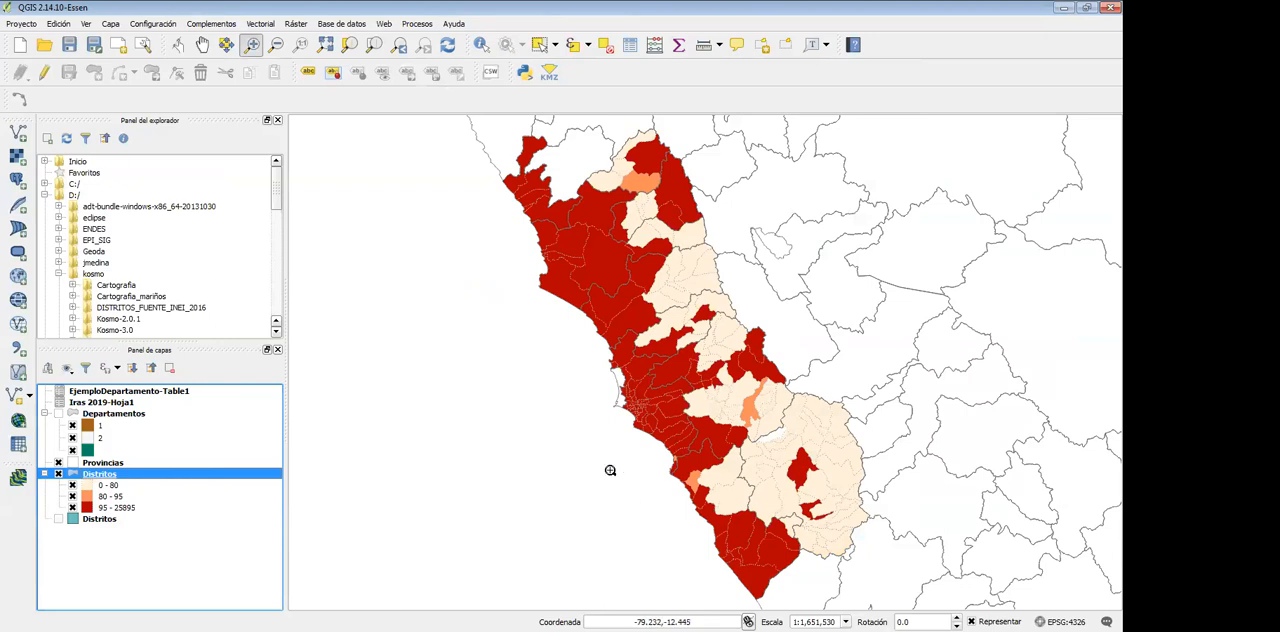
Reopen the Distritos style properties, review the lowest class's limits, and close the dialog without changes
{"action": "double_click", "coordinate": [99, 474]}
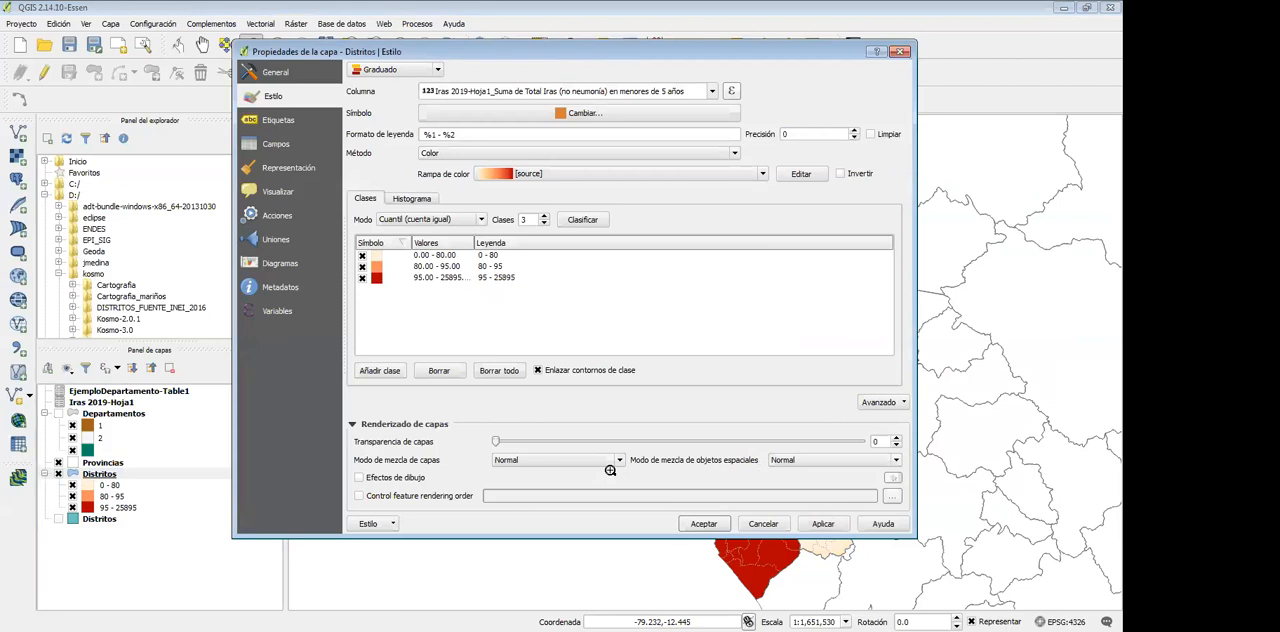
{"action": "left_click", "coordinate": [434, 255]}
{"action": "double_click", "coordinate": [434, 255]}
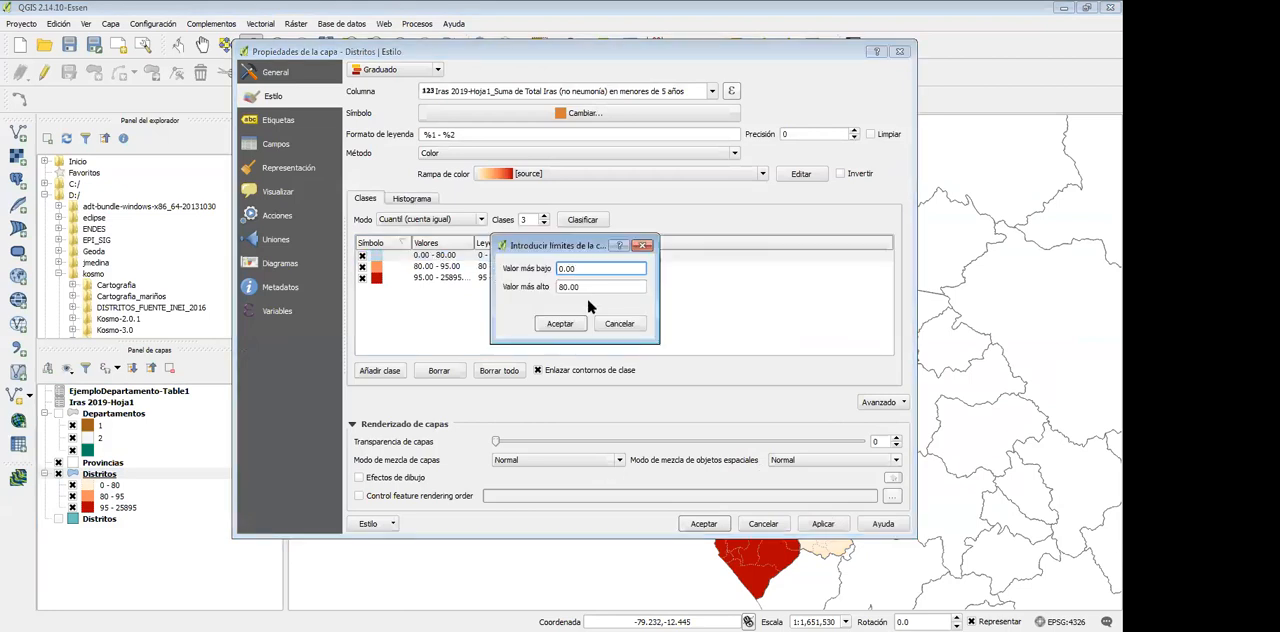
{"action": "left_click", "coordinate": [617, 324]}
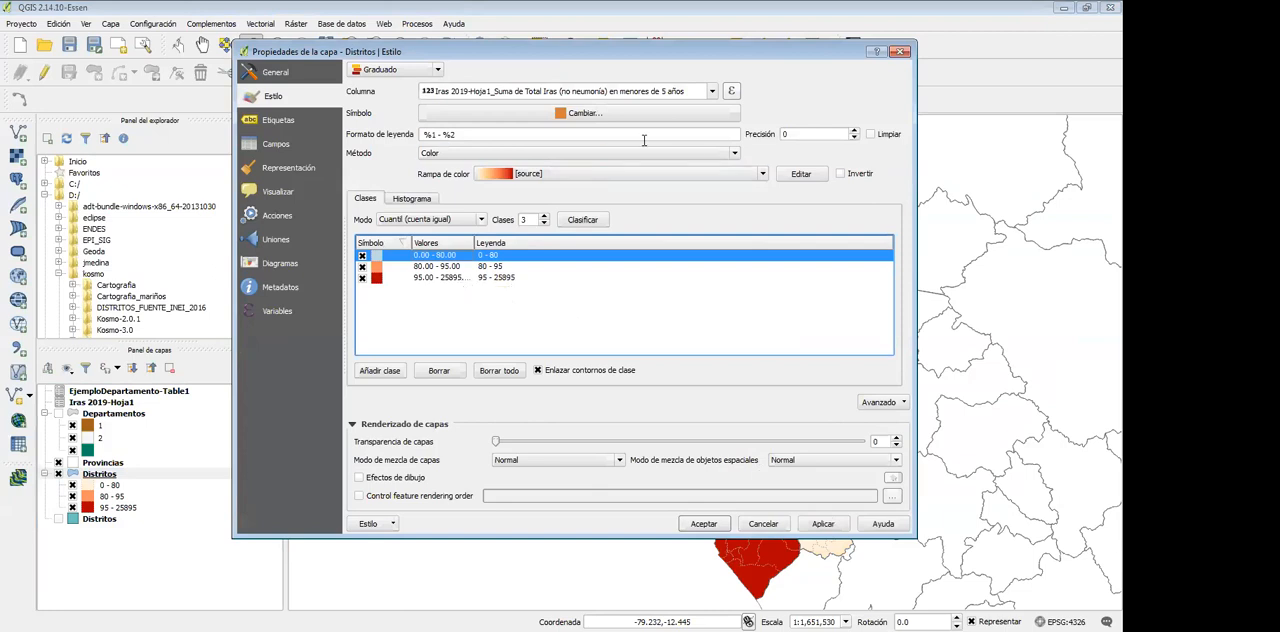
{"action": "left_click", "coordinate": [904, 54]}
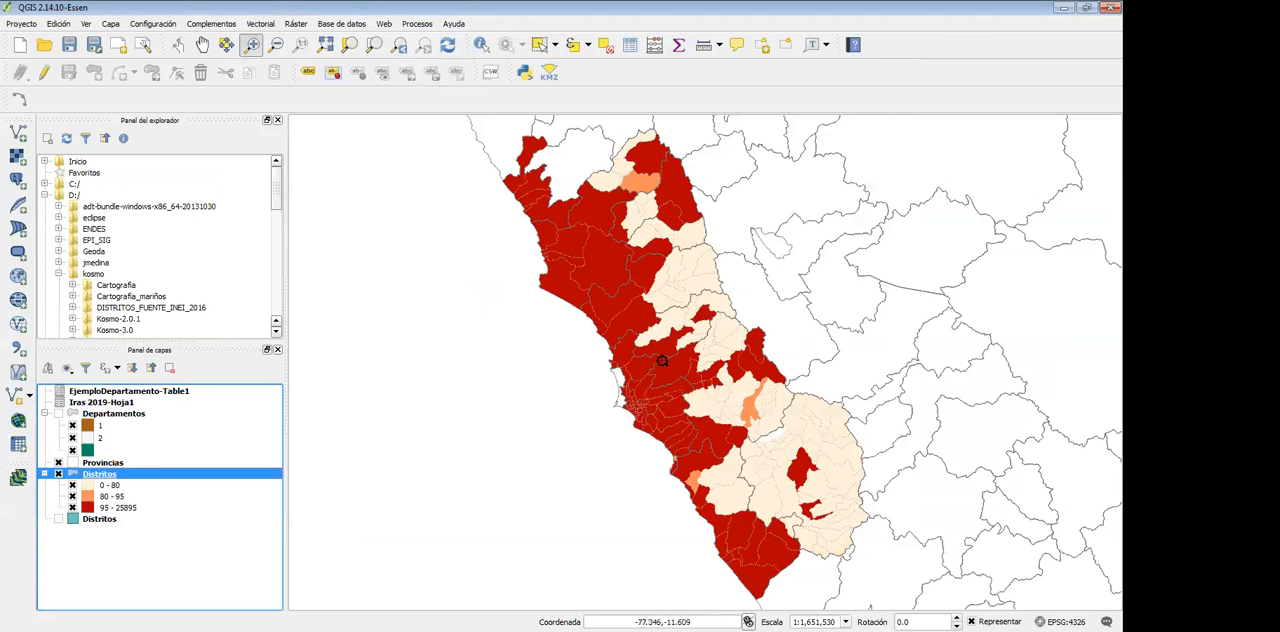
Open the filter query builder for the Provincias layer and add the NM_DEPA field to its expression
{"action": "scroll", "coordinate": [662, 364], "scroll_direction": "down", "scroll_amount": 3}
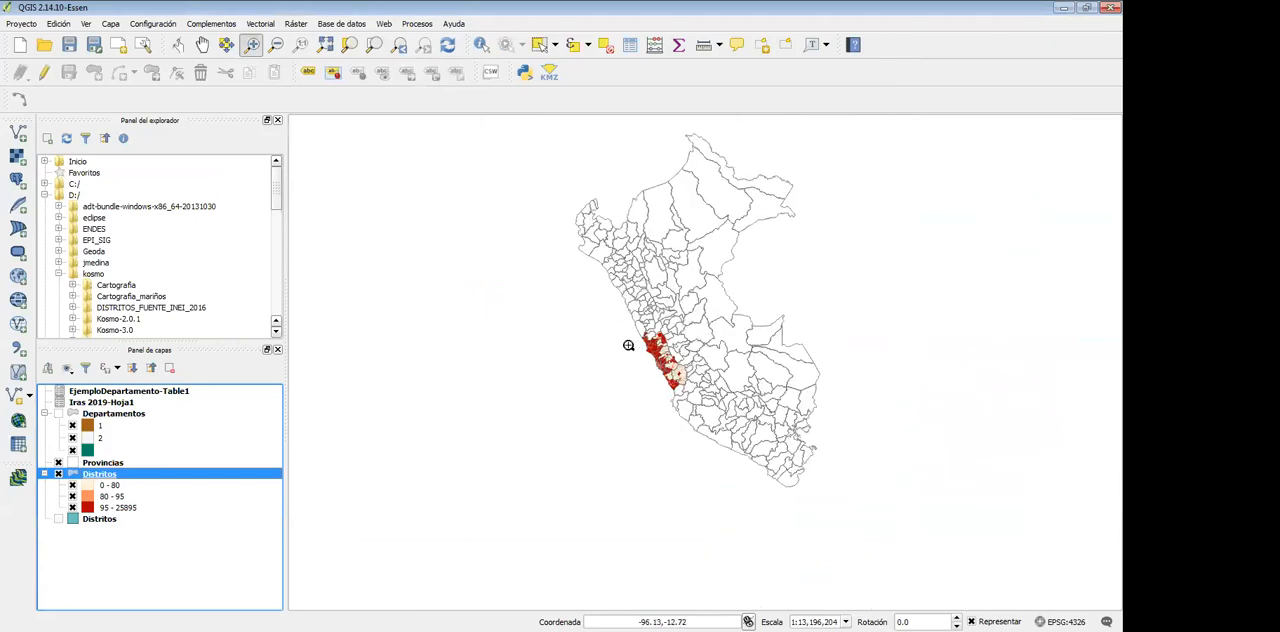
{"action": "left_click", "coordinate": [113, 413]}
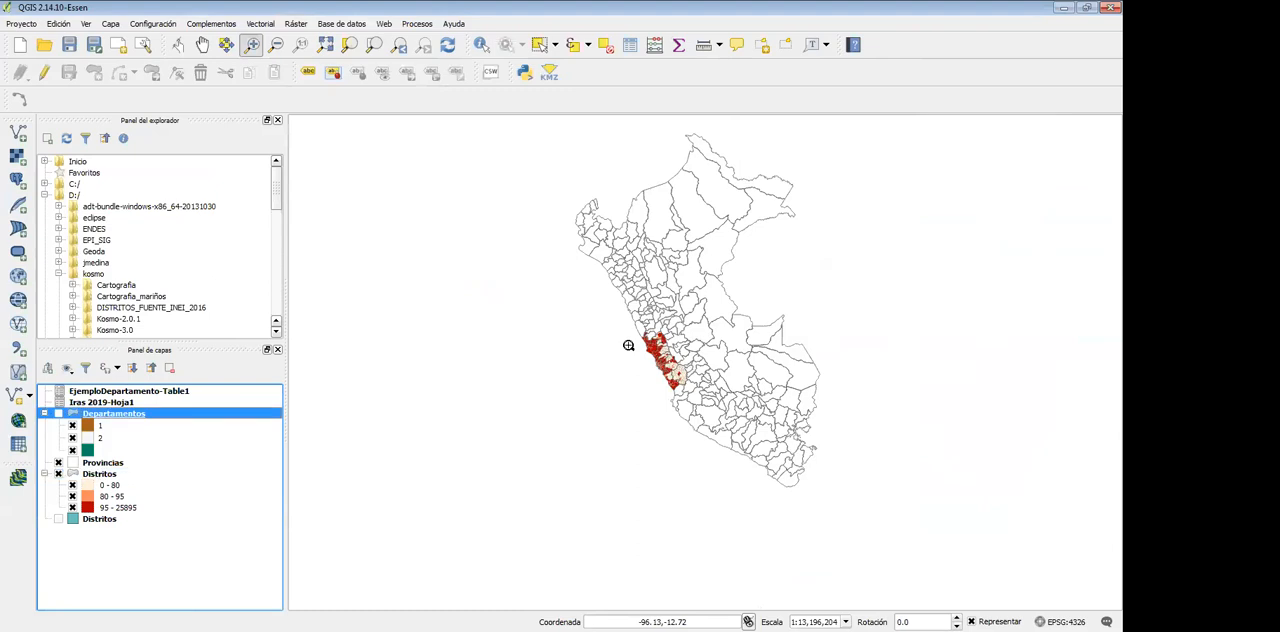
{"action": "right_click", "coordinate": [90, 462]}
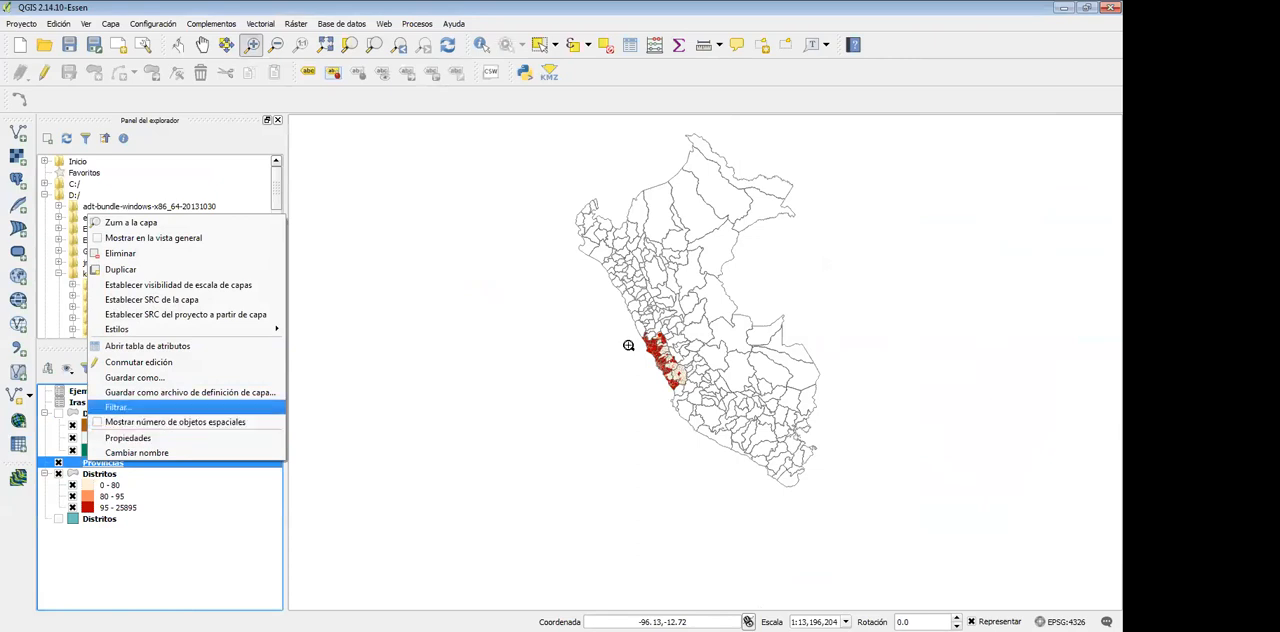
{"action": "left_click", "coordinate": [118, 407]}
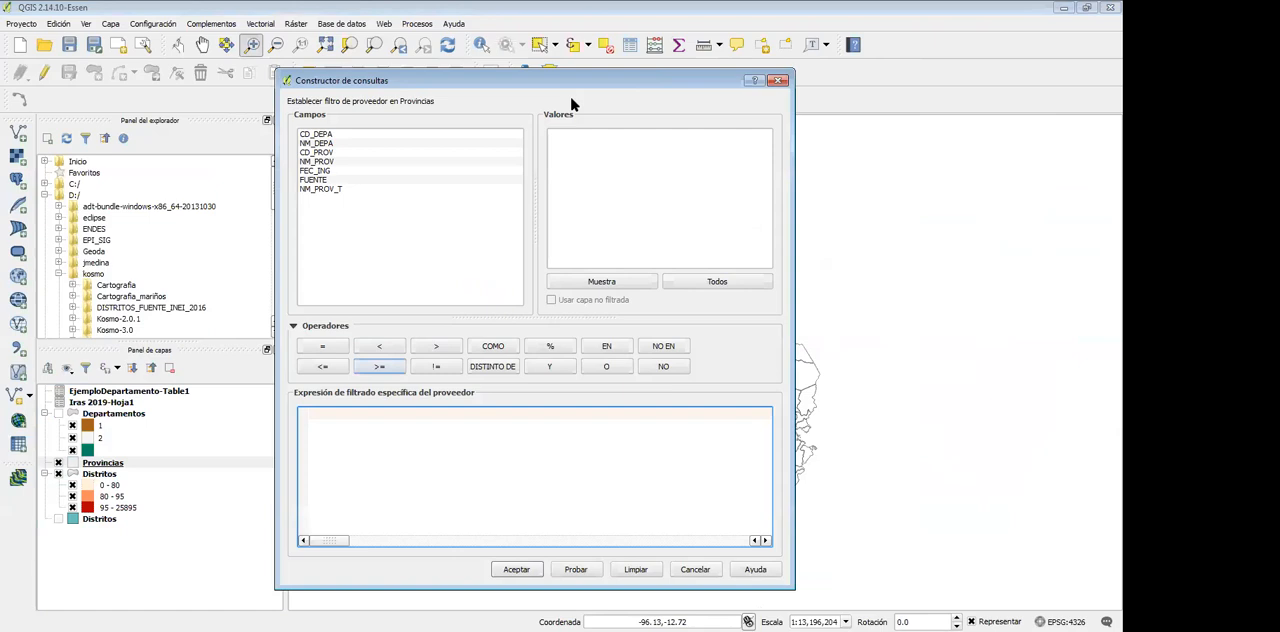
{"action": "left_click_drag", "start_coordinate": [571, 81], "coordinate": [580, 77]}
{"action": "left_click", "coordinate": [325, 139]}
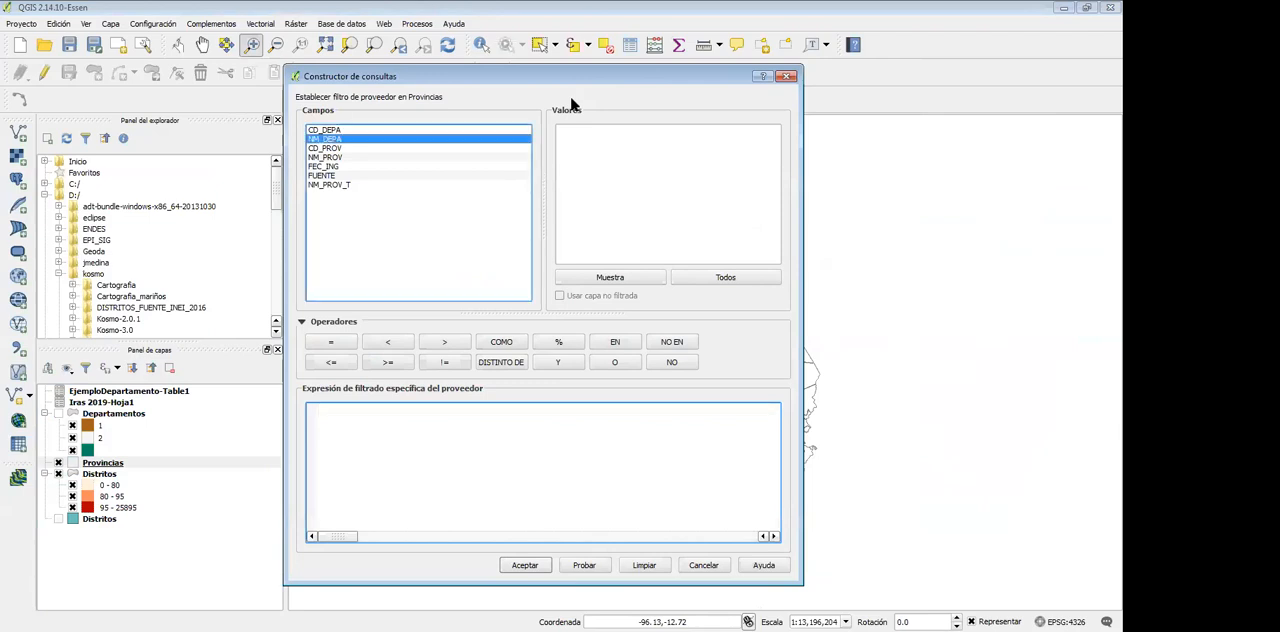
{"action": "key", "text": "Up"}
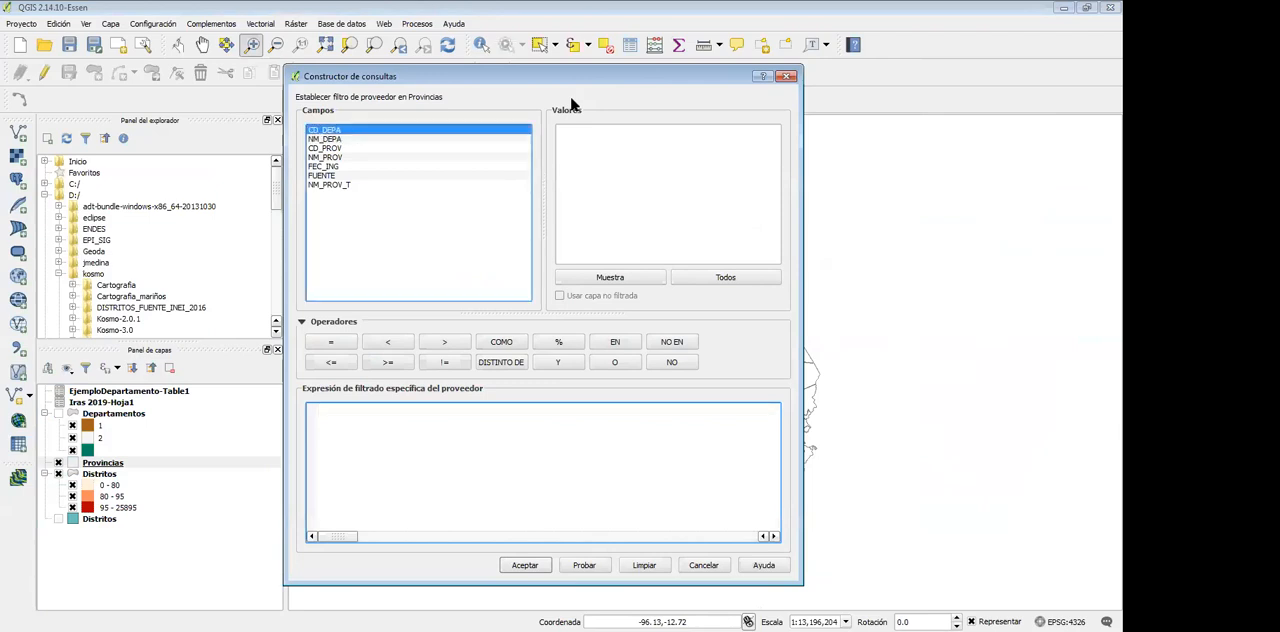
{"action": "key", "text": "Down"}
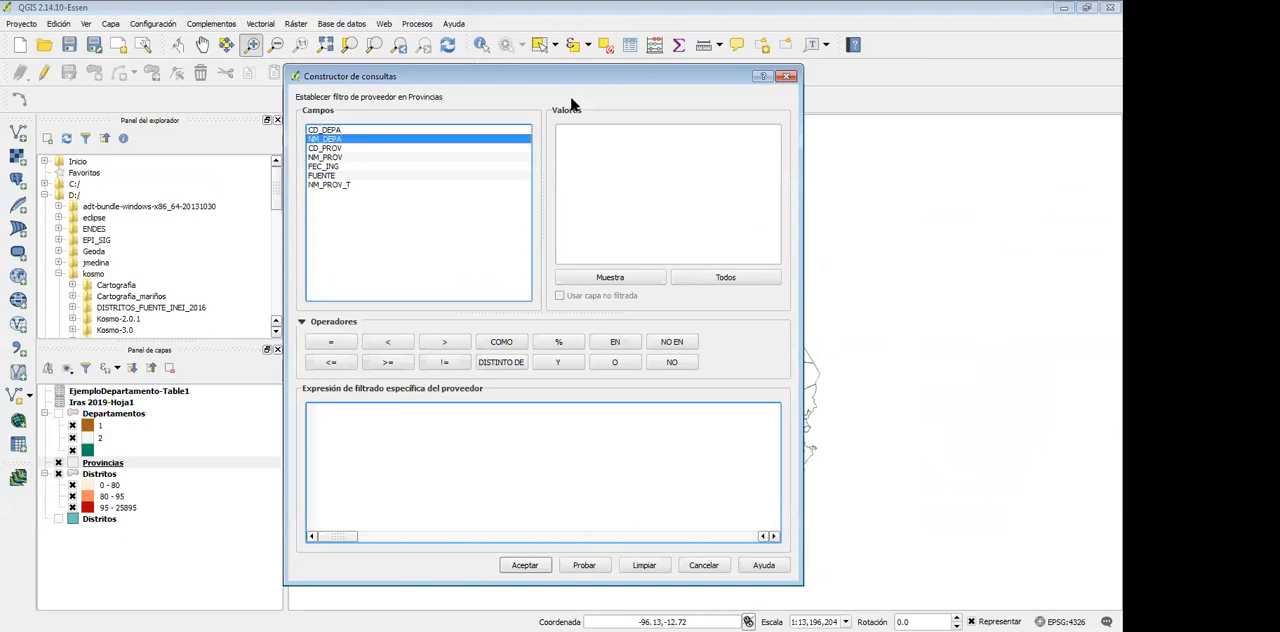
{"action": "double_click", "coordinate": [325, 139]}
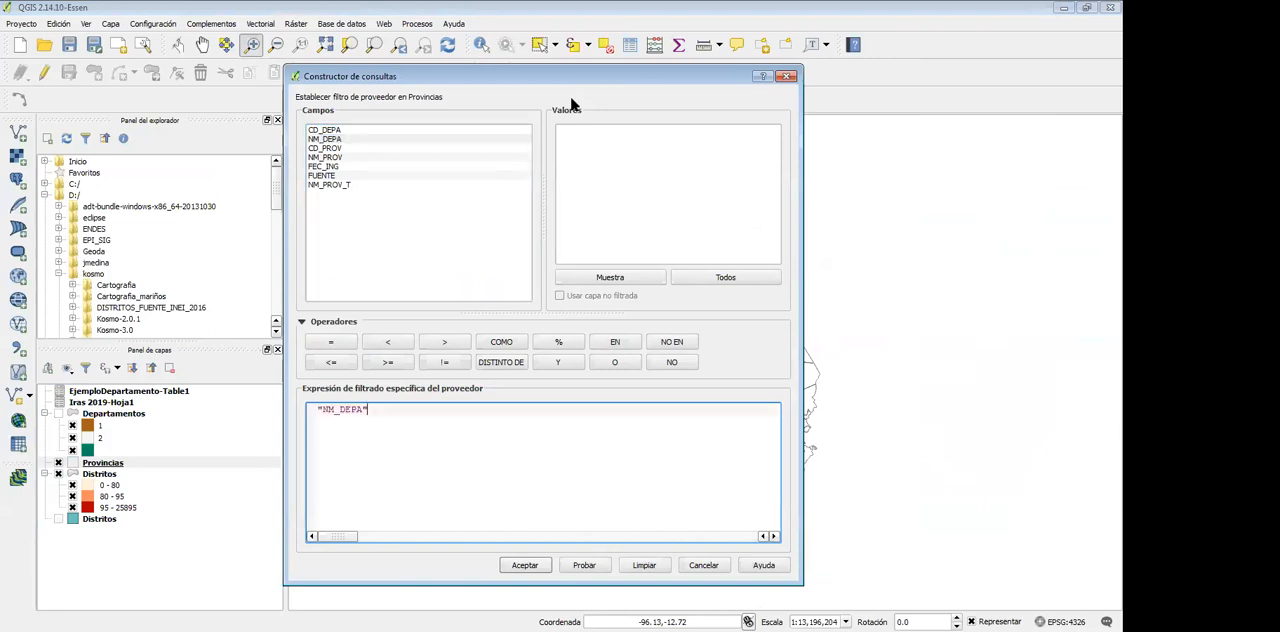
Complete the Provincias filter expression as "NM_DEPA" = 'LIMA' and apply it
{"action": "left_click", "coordinate": [596, 284]}
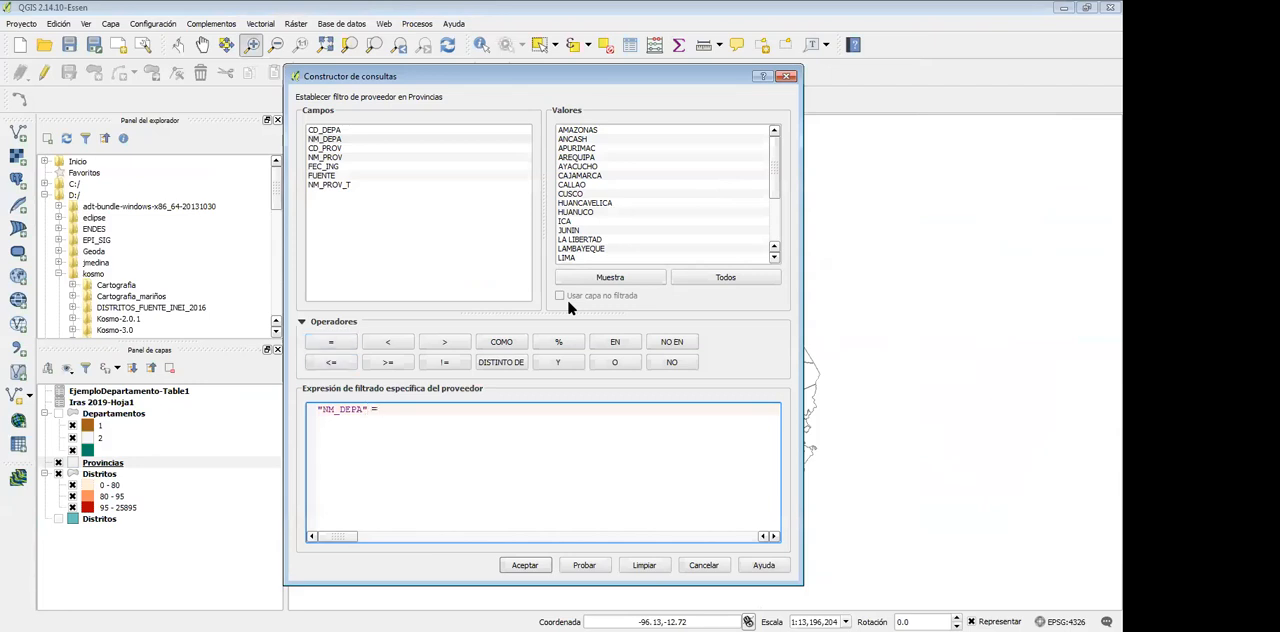
{"action": "double_click", "coordinate": [567, 258]}
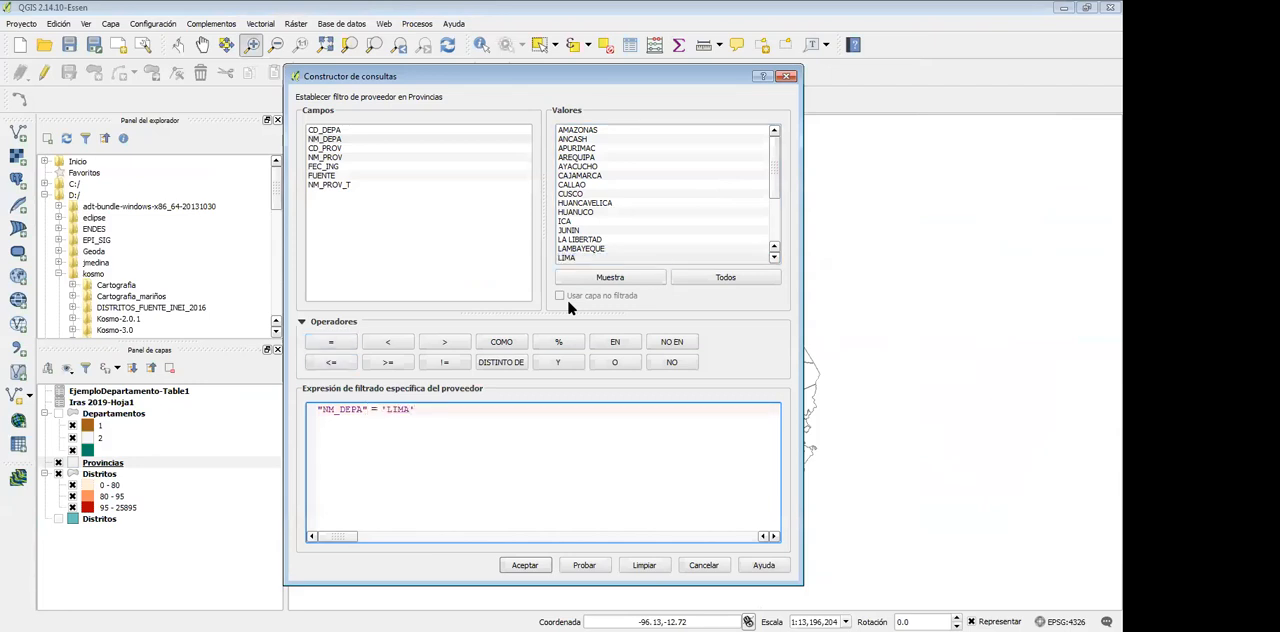
{"action": "left_click_drag", "start_coordinate": [415, 409], "coordinate": [317, 409]}
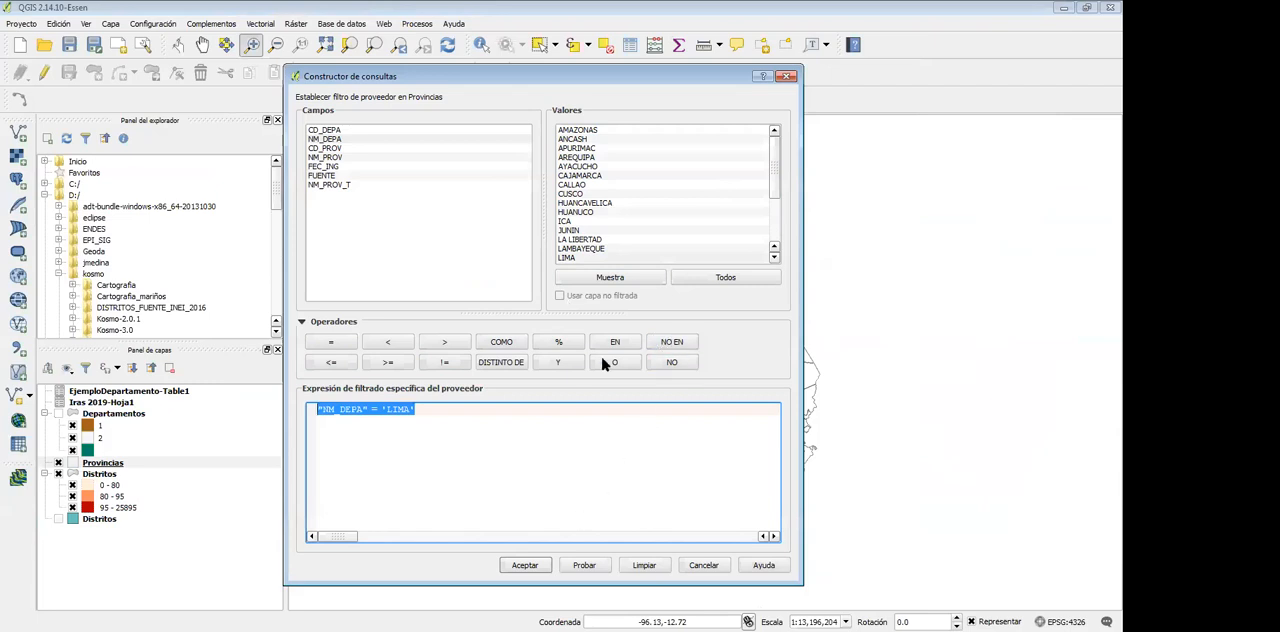
{"action": "key", "text": "Left"}
{"action": "key", "text": "Right"}
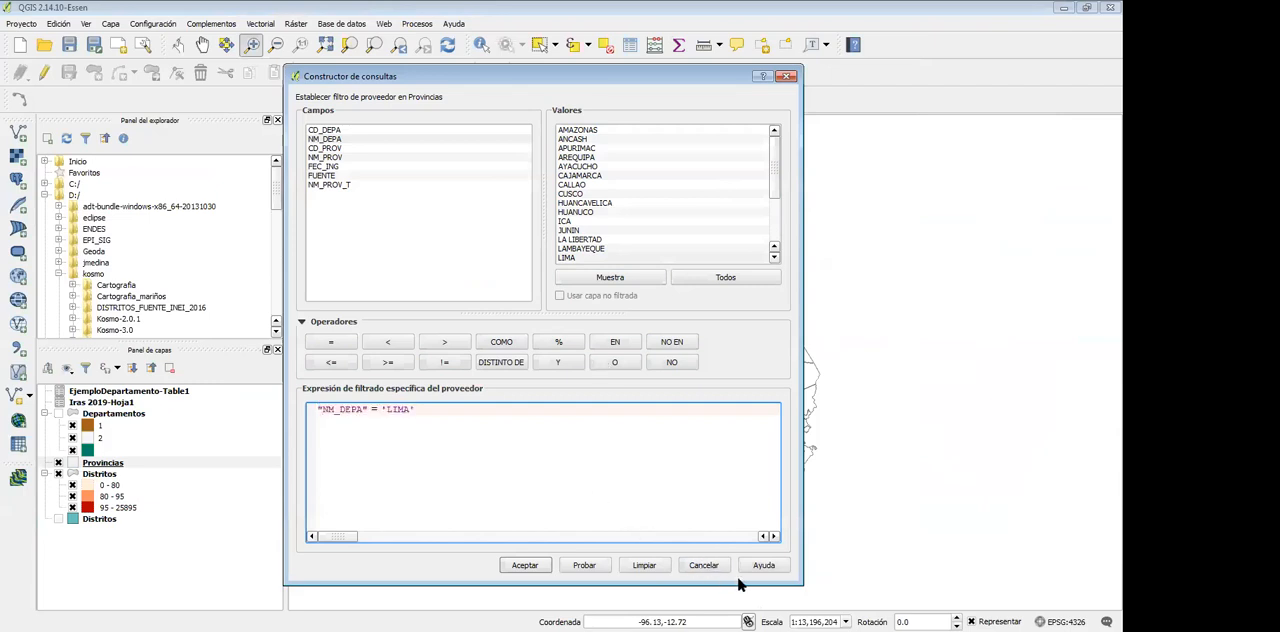
{"action": "left_click", "coordinate": [532, 566]}
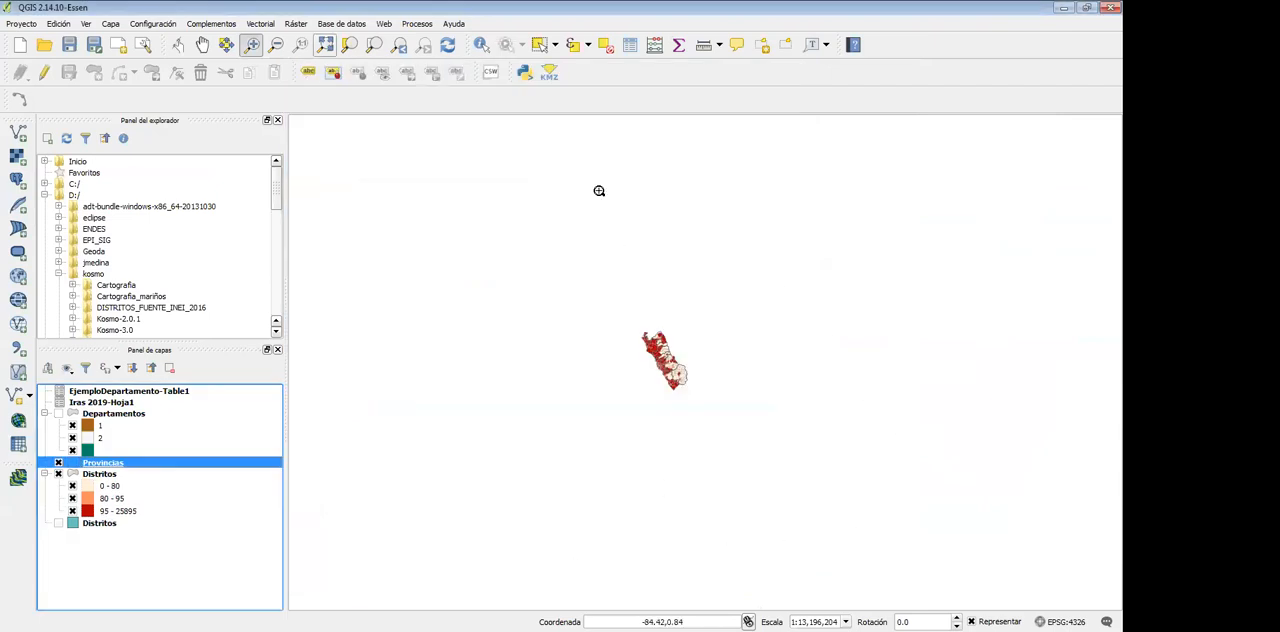
Turn on labels for the Provincias layer using the NM_PROV field and apply them
{"action": "left_click_drag", "start_coordinate": [604, 376], "coordinate": [747, 501]}
{"action": "left_click_drag", "start_coordinate": [500, 158], "coordinate": [954, 537]}
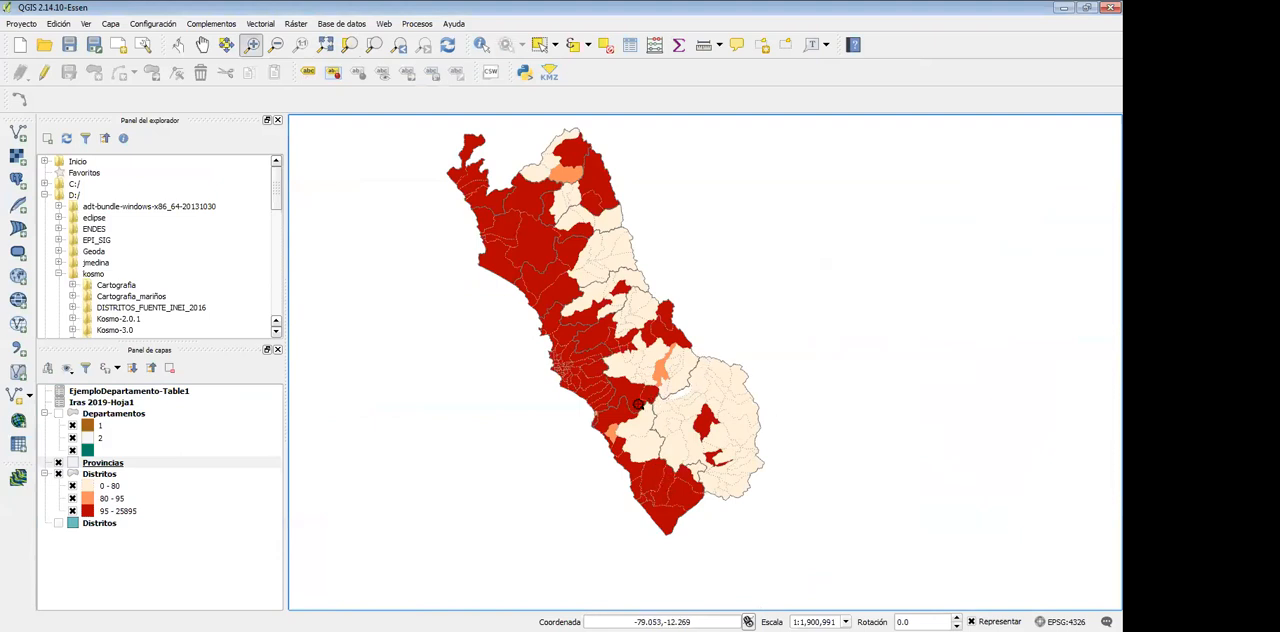
{"action": "right_click", "coordinate": [103, 462]}
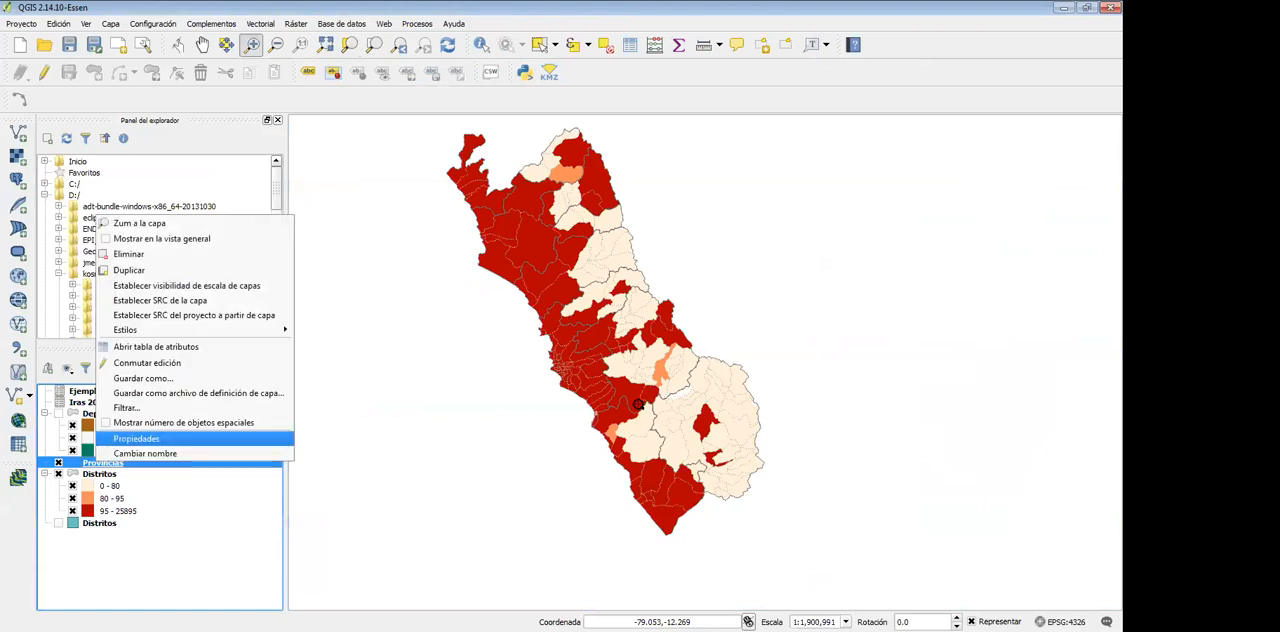
{"action": "key", "text": "Return"}
{"action": "left_click", "coordinate": [397, 70]}
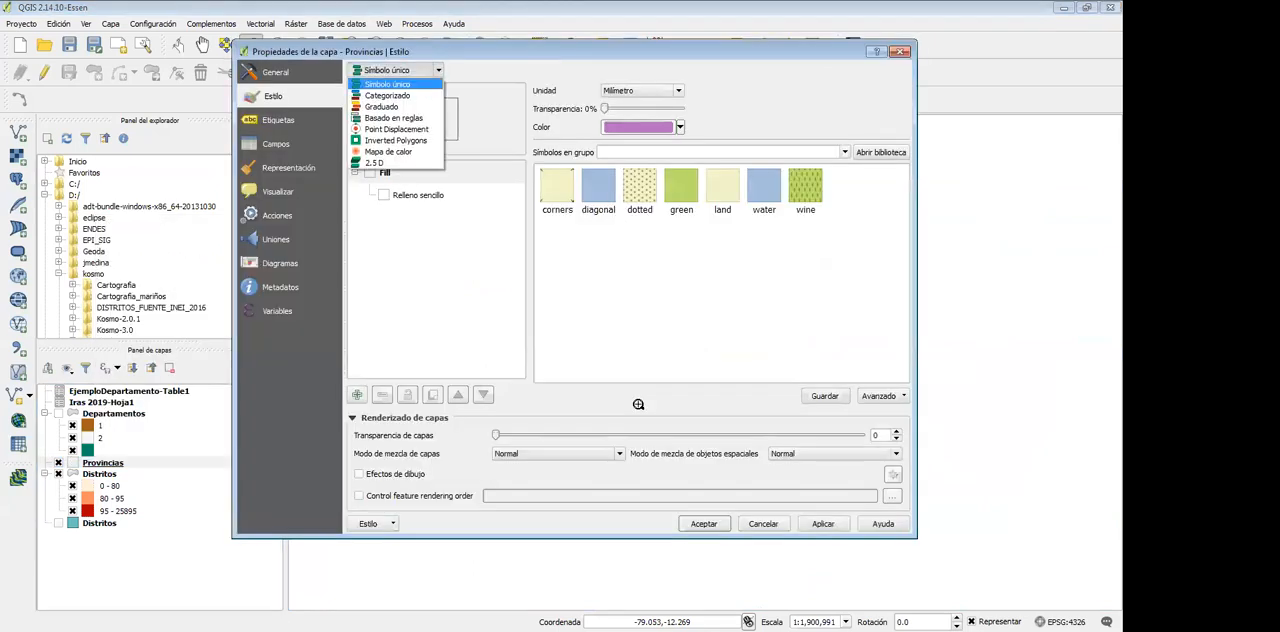
{"action": "left_click", "coordinate": [278, 120]}
{"action": "left_click", "coordinate": [478, 70]}
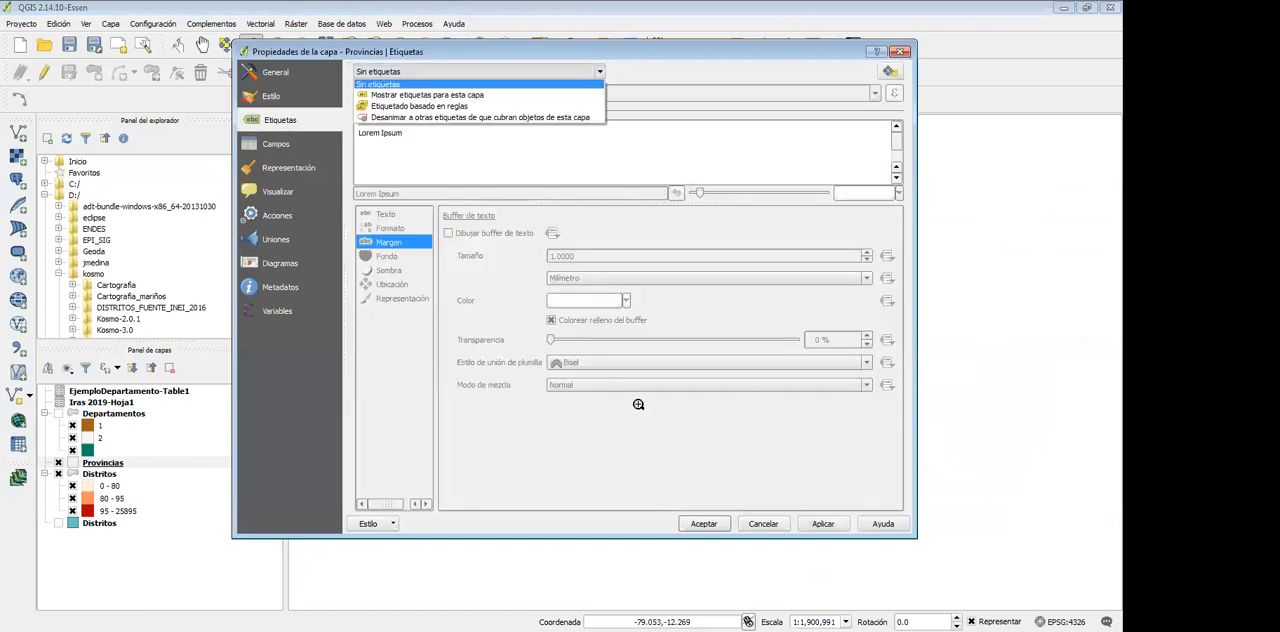
{"action": "left_click", "coordinate": [450, 89]}
{"action": "left_click", "coordinate": [794, 93]}
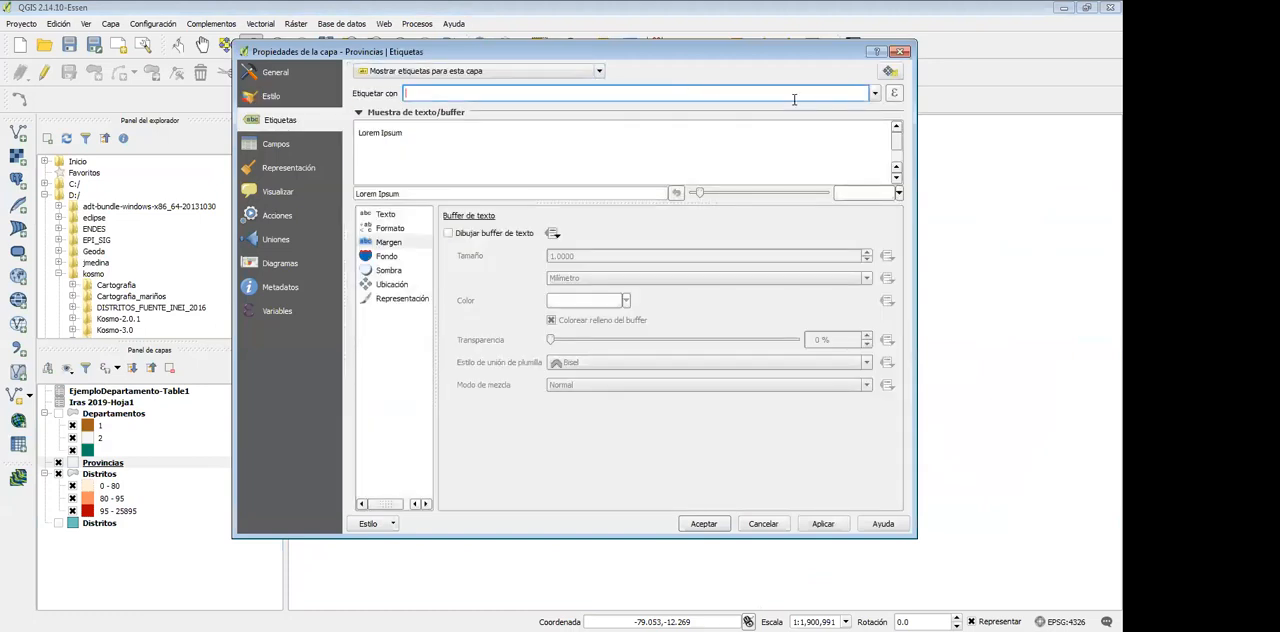
{"action": "left_click", "coordinate": [875, 93]}
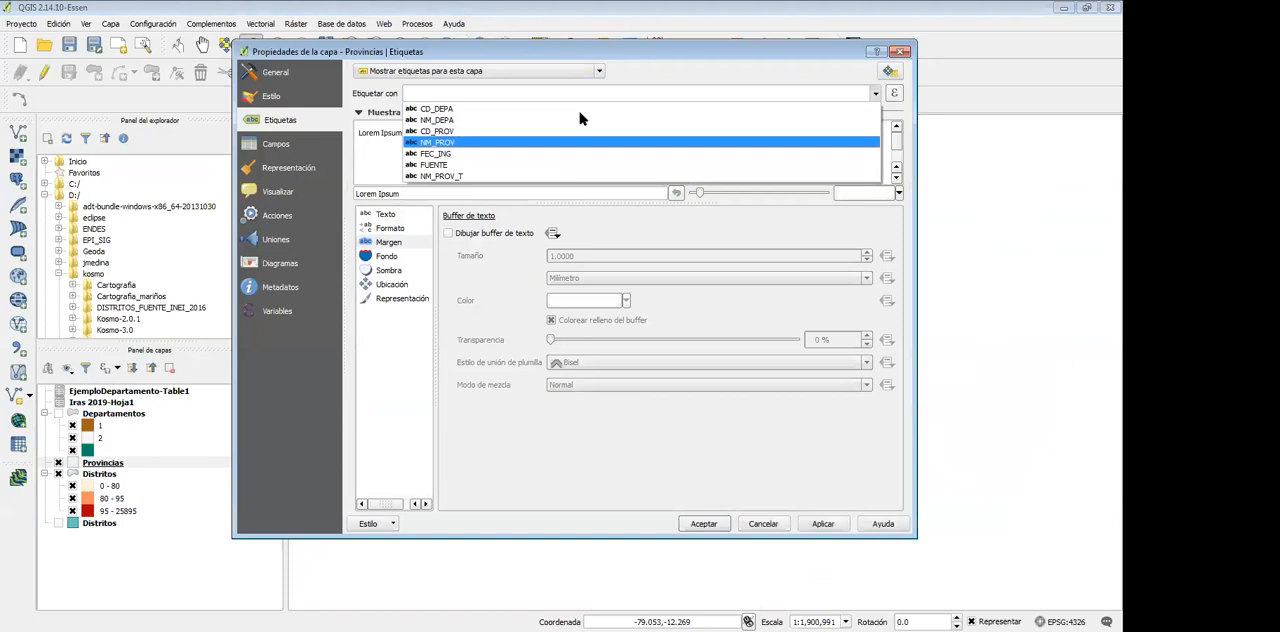
{"action": "key", "text": "Return"}
{"action": "left_click", "coordinate": [823, 523]}
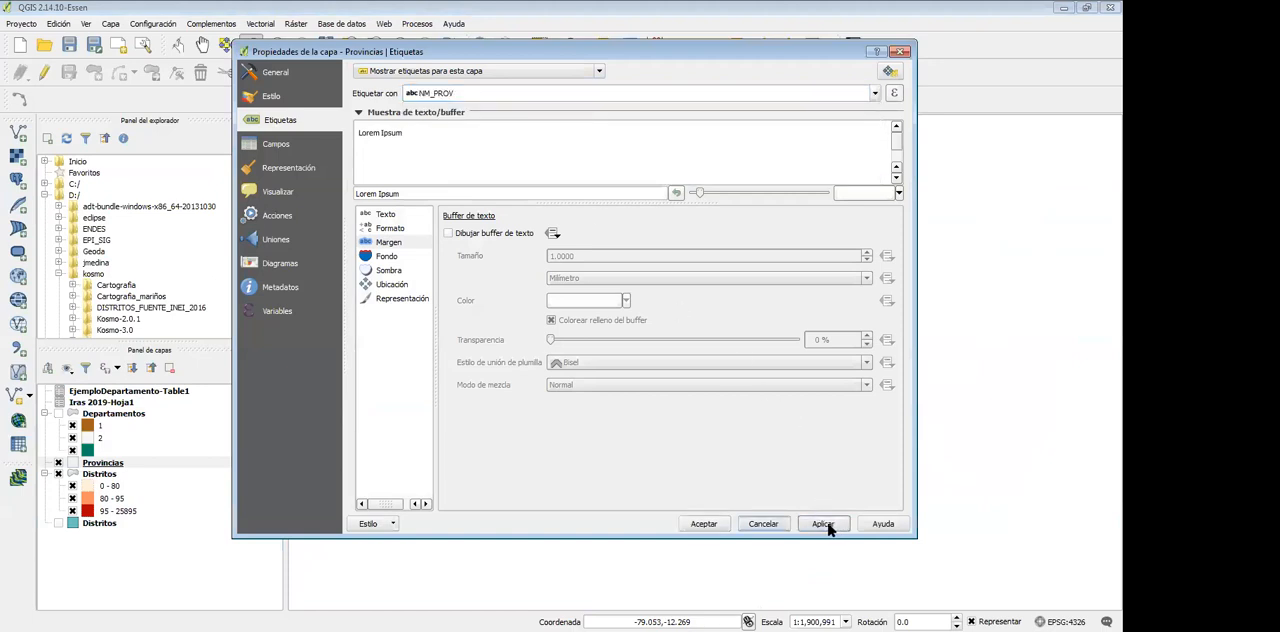
{"action": "left_click", "coordinate": [704, 523]}
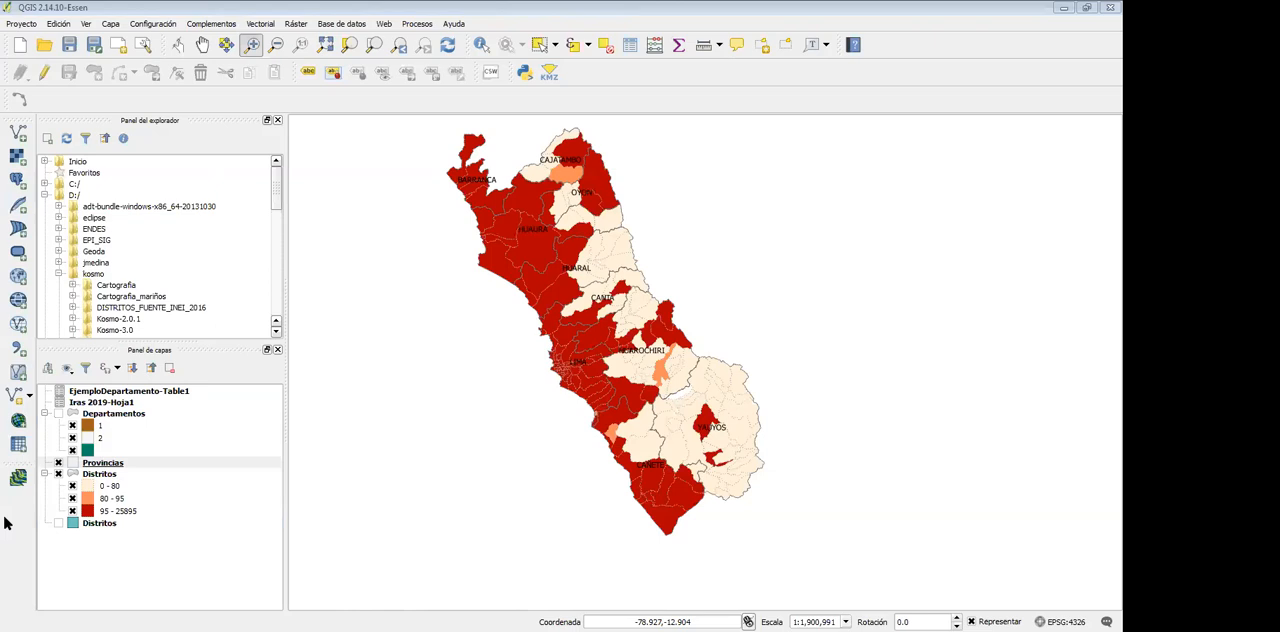
Reopen the Provincias layer's filter and examine its NM_DEPA expression
{"action": "right_click", "coordinate": [94, 463]}
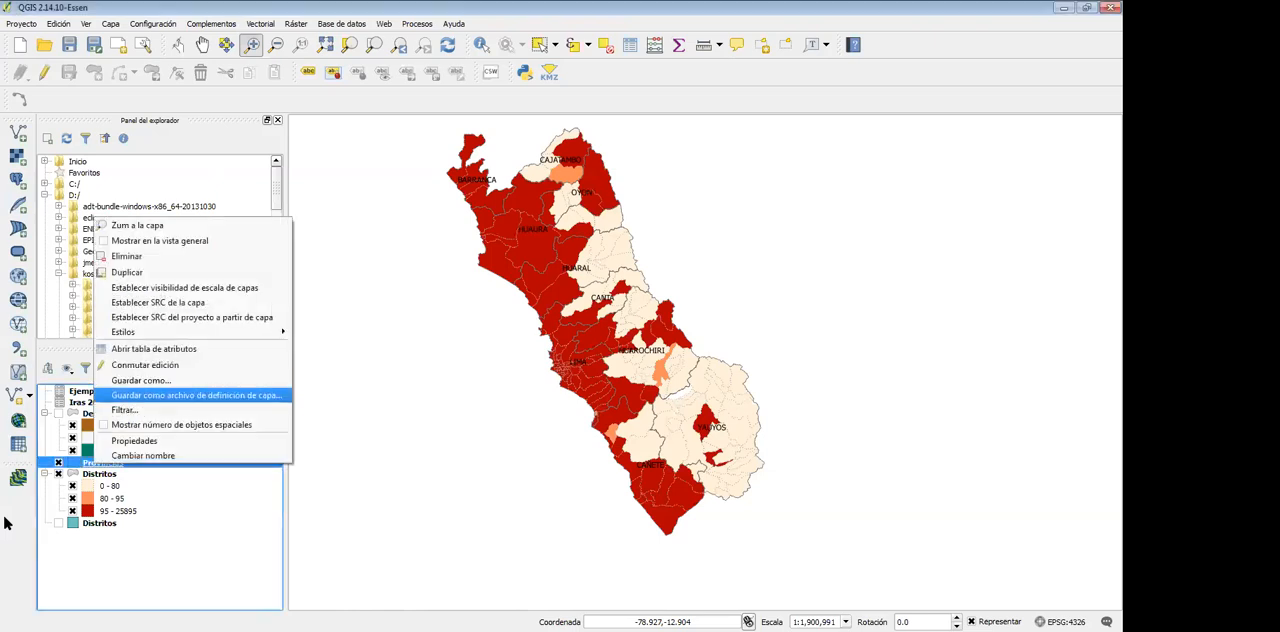
{"action": "left_click", "coordinate": [170, 565]}
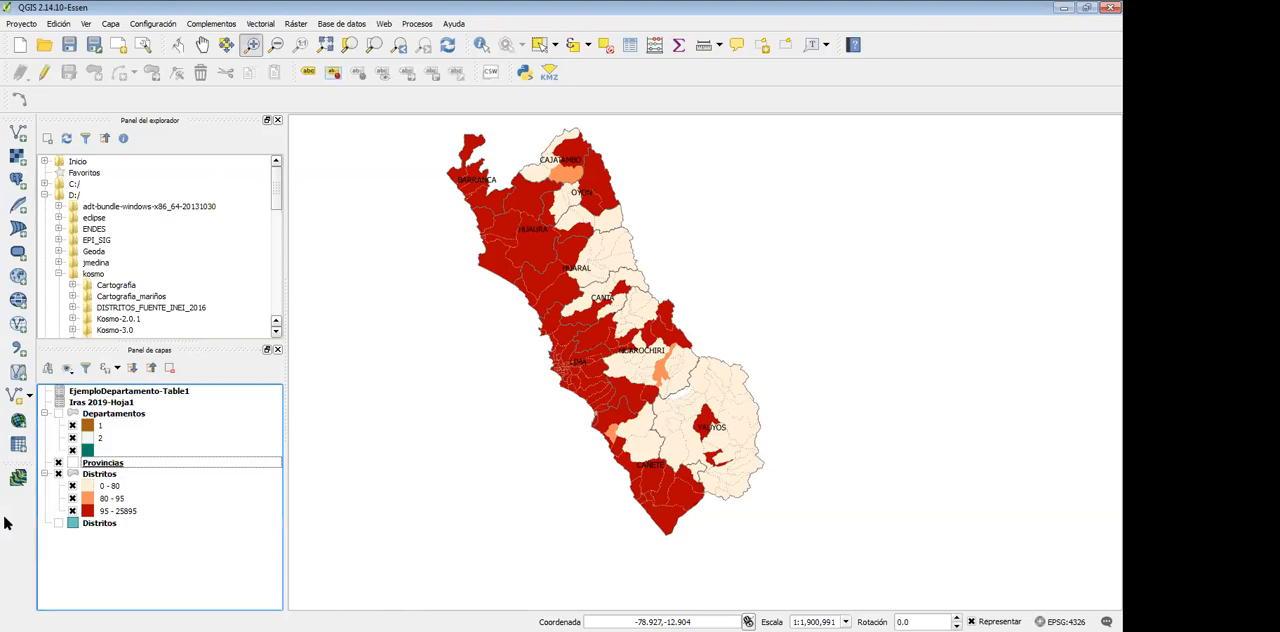
{"action": "right_click", "coordinate": [91, 474]}
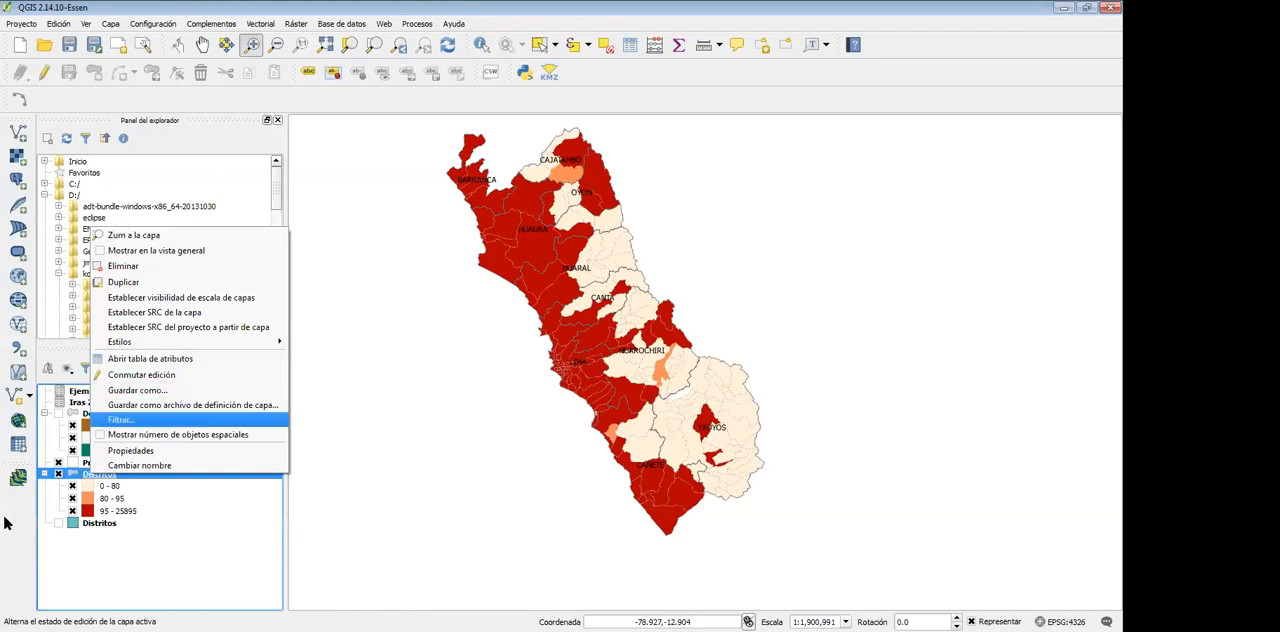
{"action": "key", "text": "Escape"}
{"action": "key", "text": "Up"}
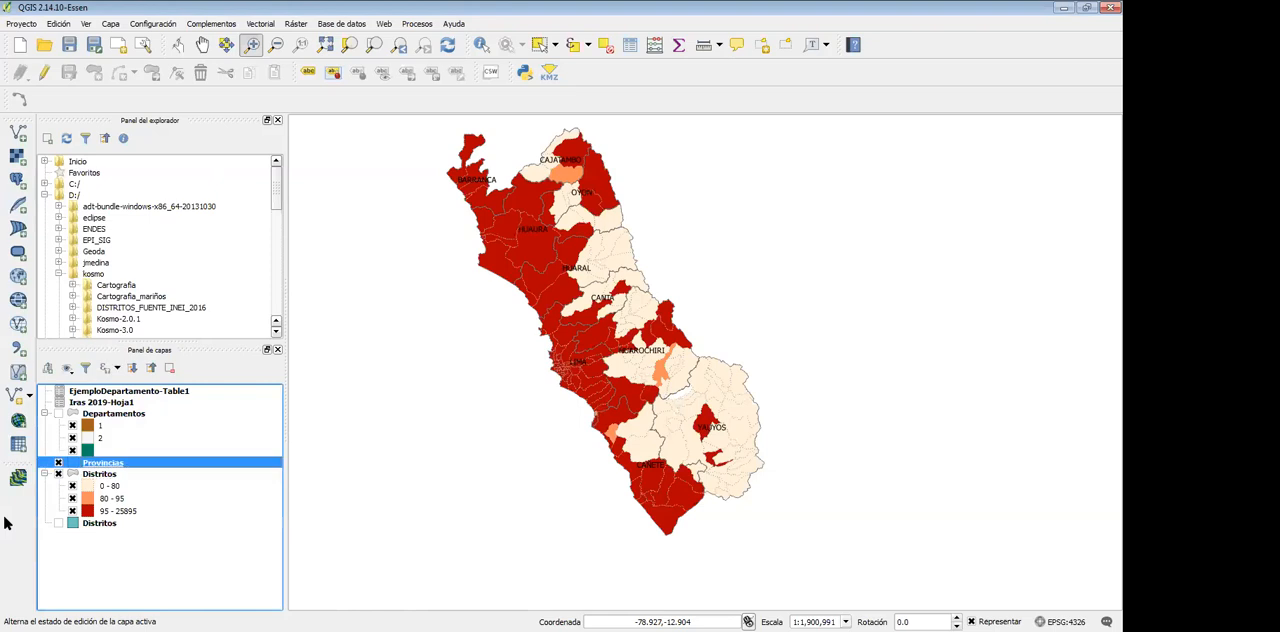
{"action": "right_click", "coordinate": [98, 464]}
{"action": "left_click", "coordinate": [140, 408]}
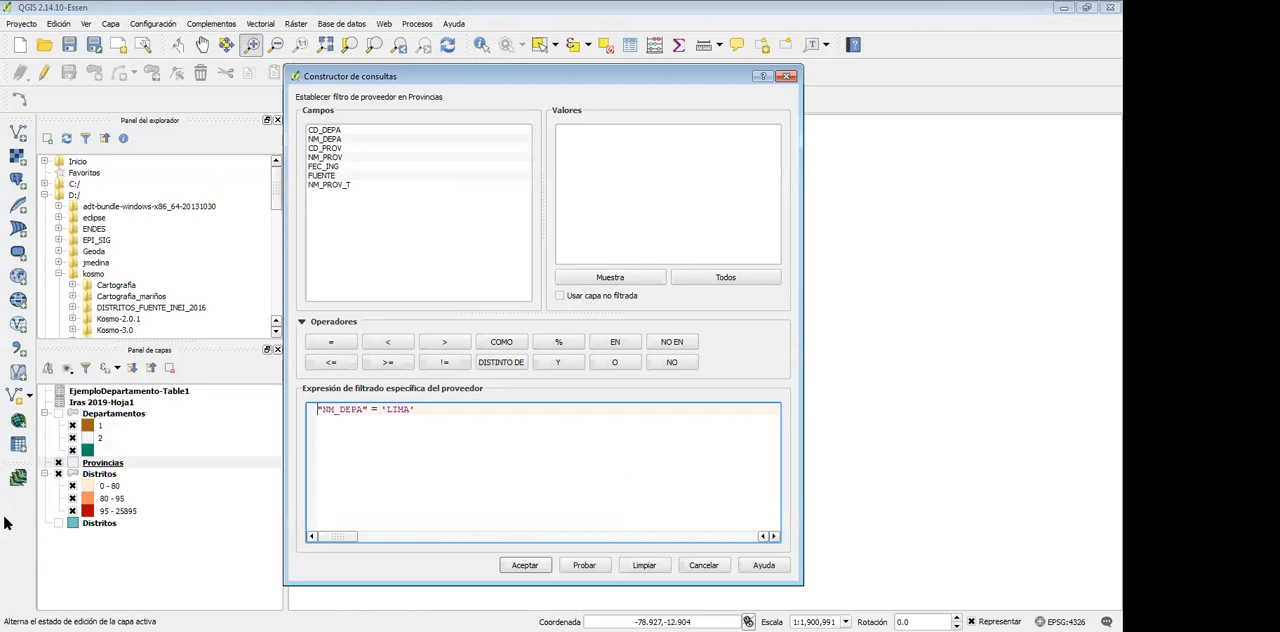
{"action": "left_click_drag", "start_coordinate": [415, 409], "coordinate": [316, 409]}
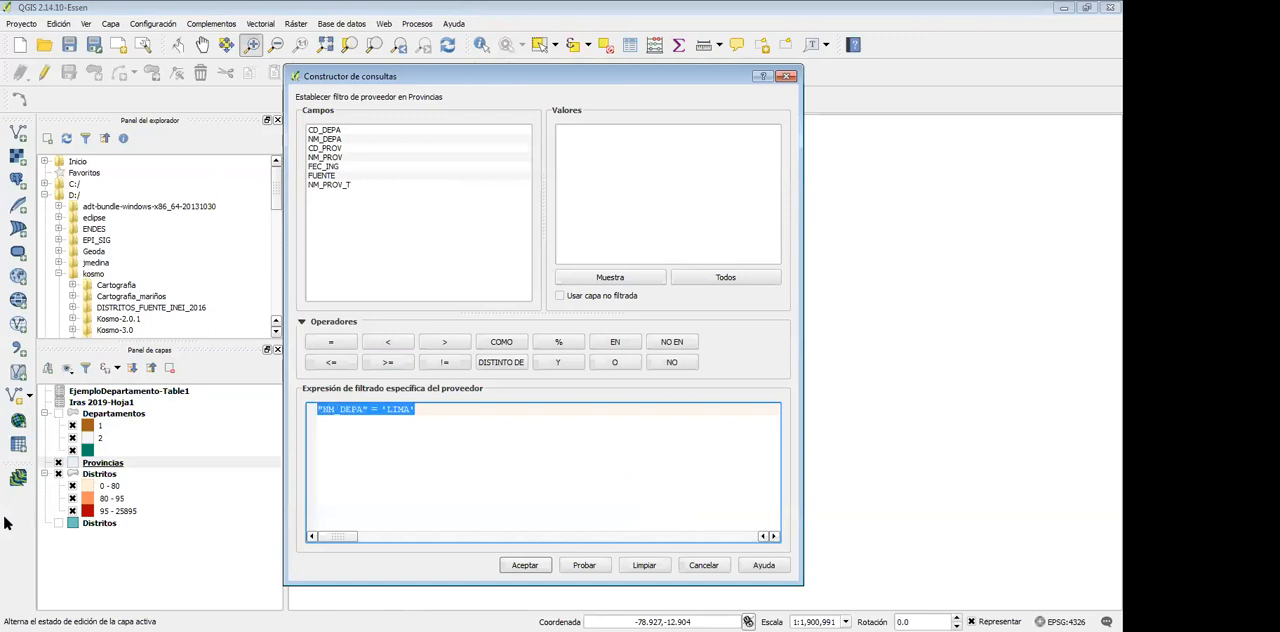
{"action": "left_click", "coordinate": [334, 409]}
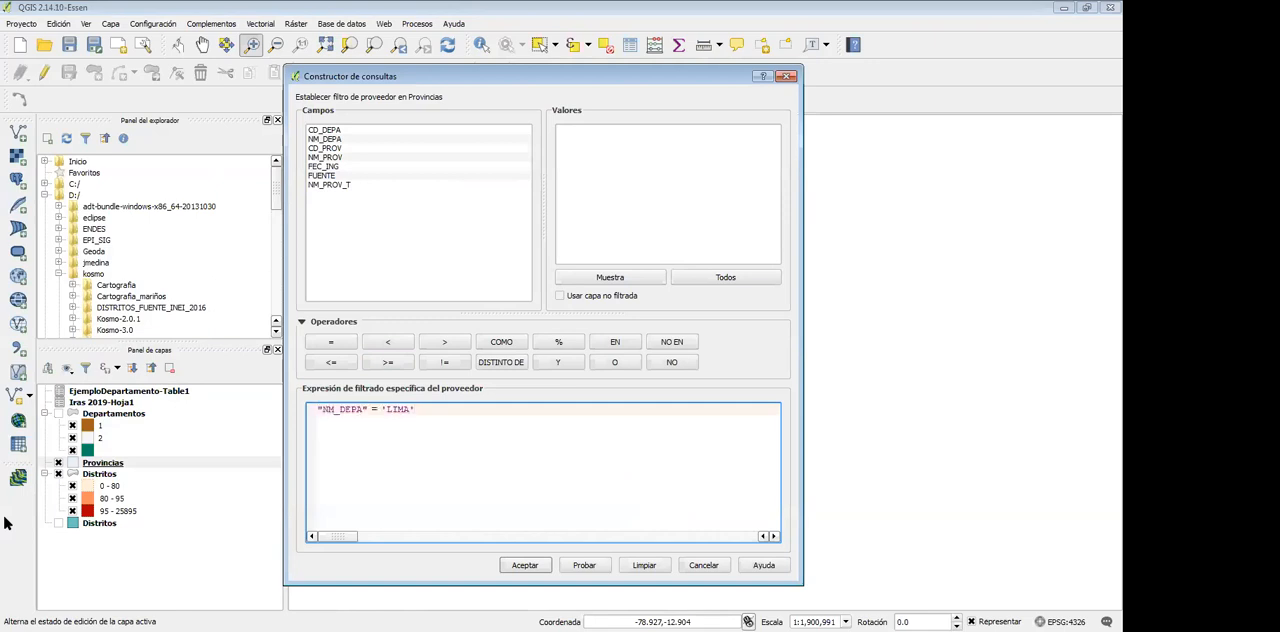
Remove the 'LIMA' value from the Provincias filter expression, keeping only "NM_DEPA" =
{"action": "left_click_drag", "start_coordinate": [410, 409], "coordinate": [387, 409]}
{"action": "key", "text": "BackSpace"}
{"action": "type", "text": "ICA"}
{"action": "left_click_drag", "start_coordinate": [410, 409], "coordinate": [386, 409]}
{"action": "key", "text": "BackSpace"}
{"action": "key", "text": "BackSpace"}
{"action": "left_click", "coordinate": [325, 139]}
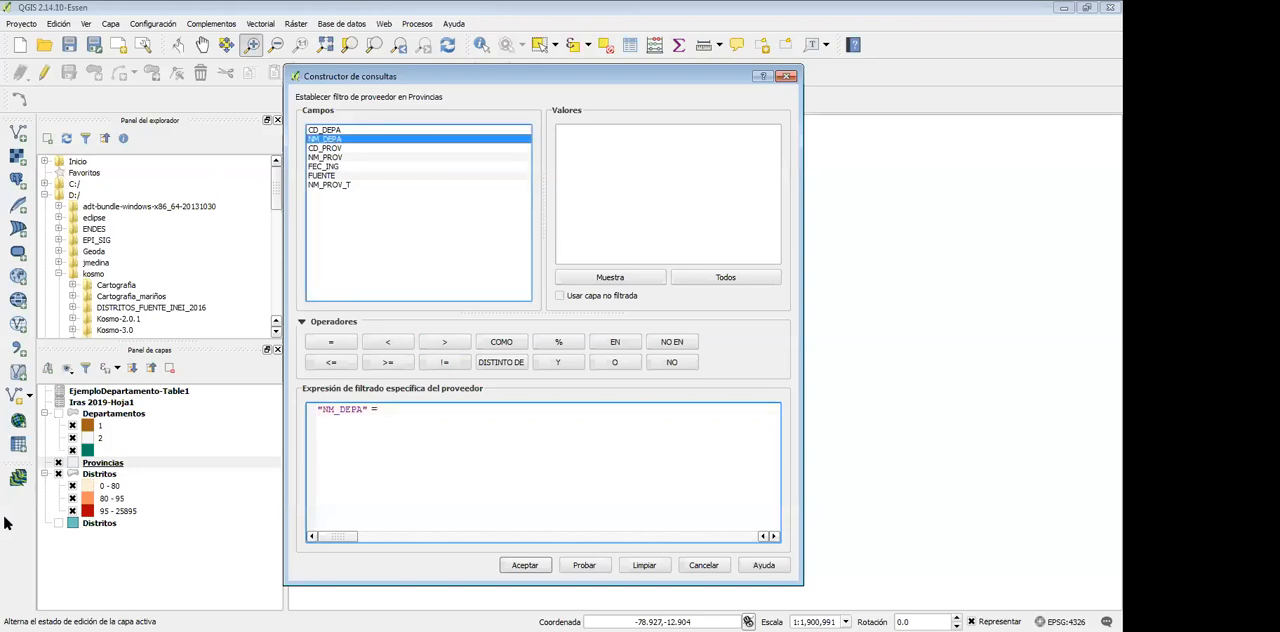
{"action": "double_click", "coordinate": [325, 139]}
{"action": "left_click_drag", "start_coordinate": [430, 409], "coordinate": [378, 409]}
{"action": "key", "text": "BackSpace"}
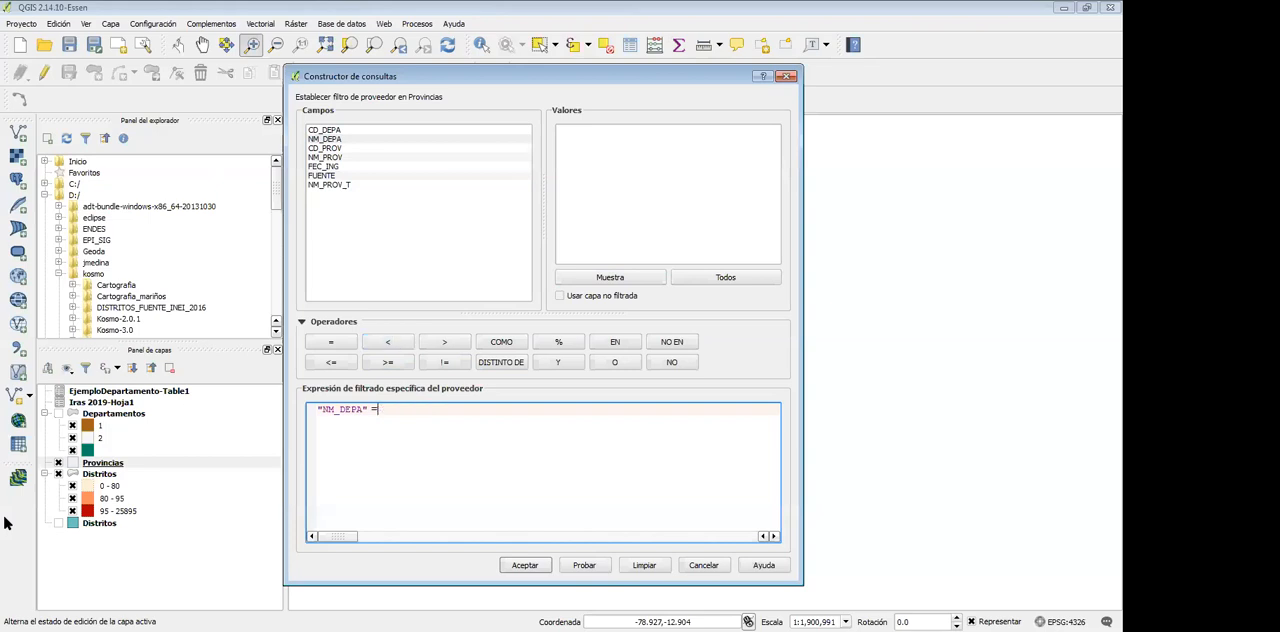
Load all NM_DEPA values from the unfiltered layer and apply the Provincias filter "NM_DEPA" = 'ICA'
{"action": "left_click", "coordinate": [325, 139]}
{"action": "left_click", "coordinate": [725, 277]}
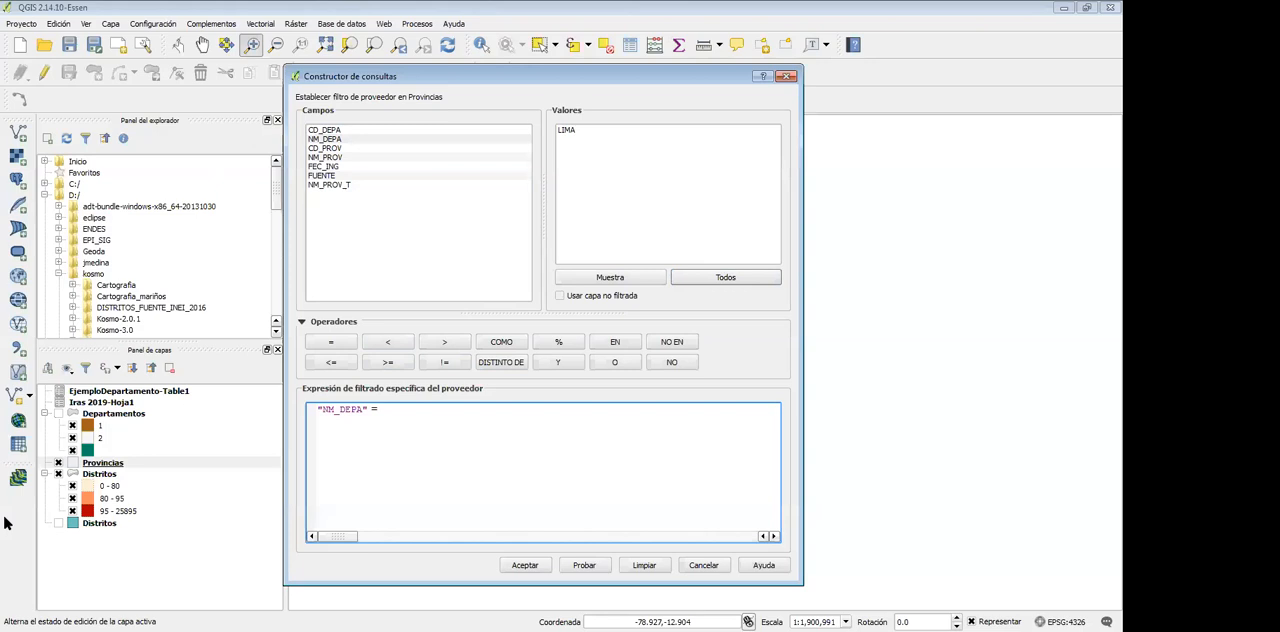
{"action": "left_click", "coordinate": [560, 296]}
{"action": "left_click", "coordinate": [725, 277]}
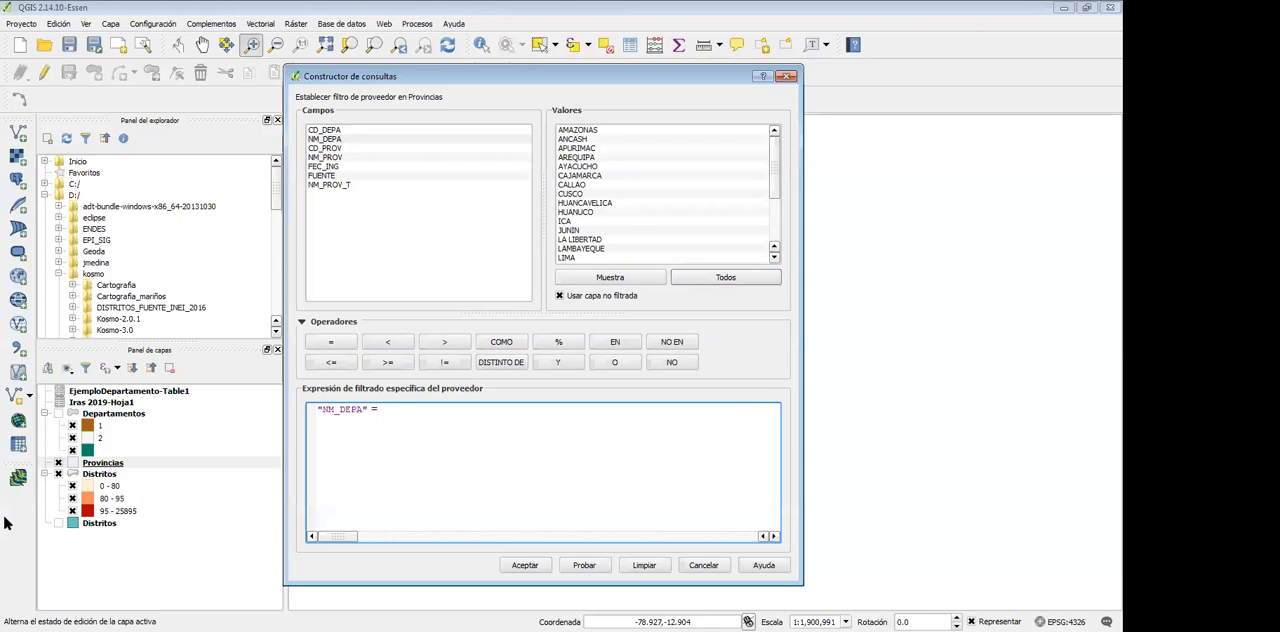
{"action": "left_click", "coordinate": [379, 409]}
{"action": "double_click", "coordinate": [565, 221]}
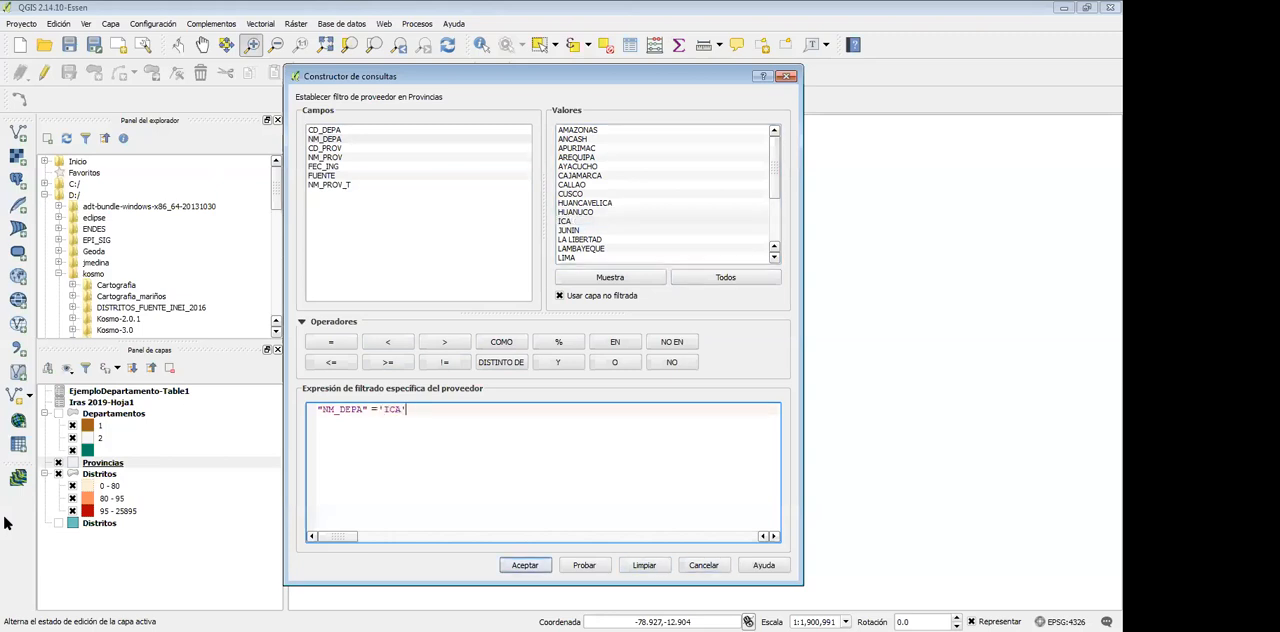
{"action": "key", "text": "Return"}
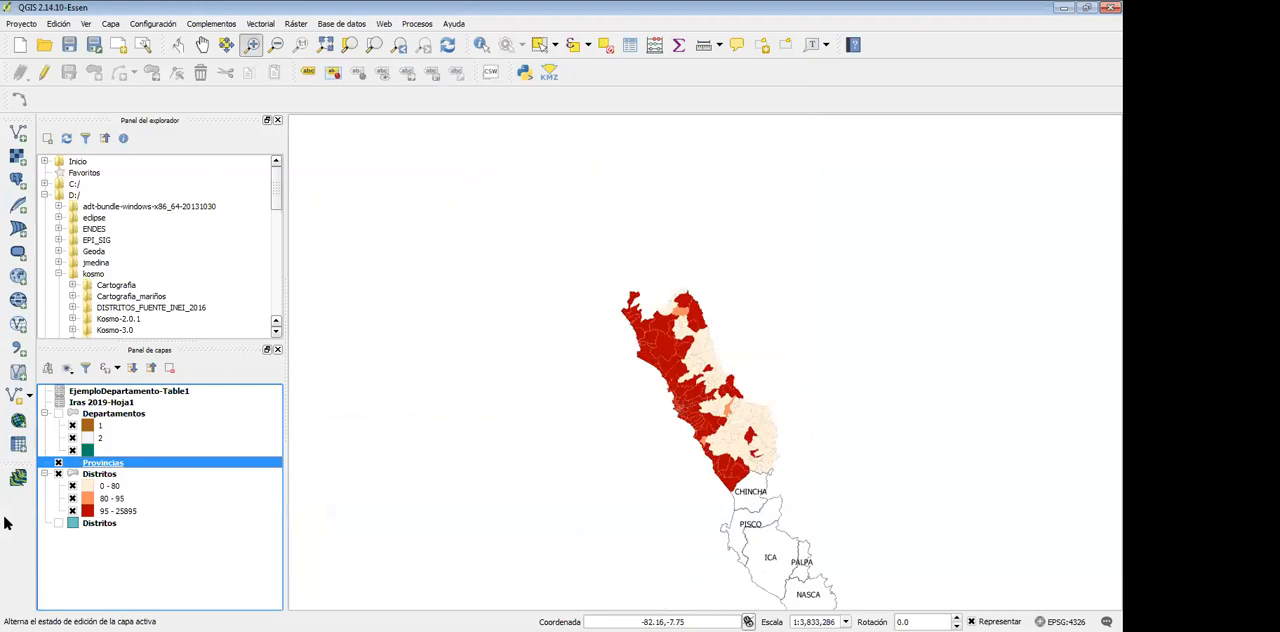
{"action": "left_click_drag", "start_coordinate": [886, 494], "coordinate": [568, 252]}
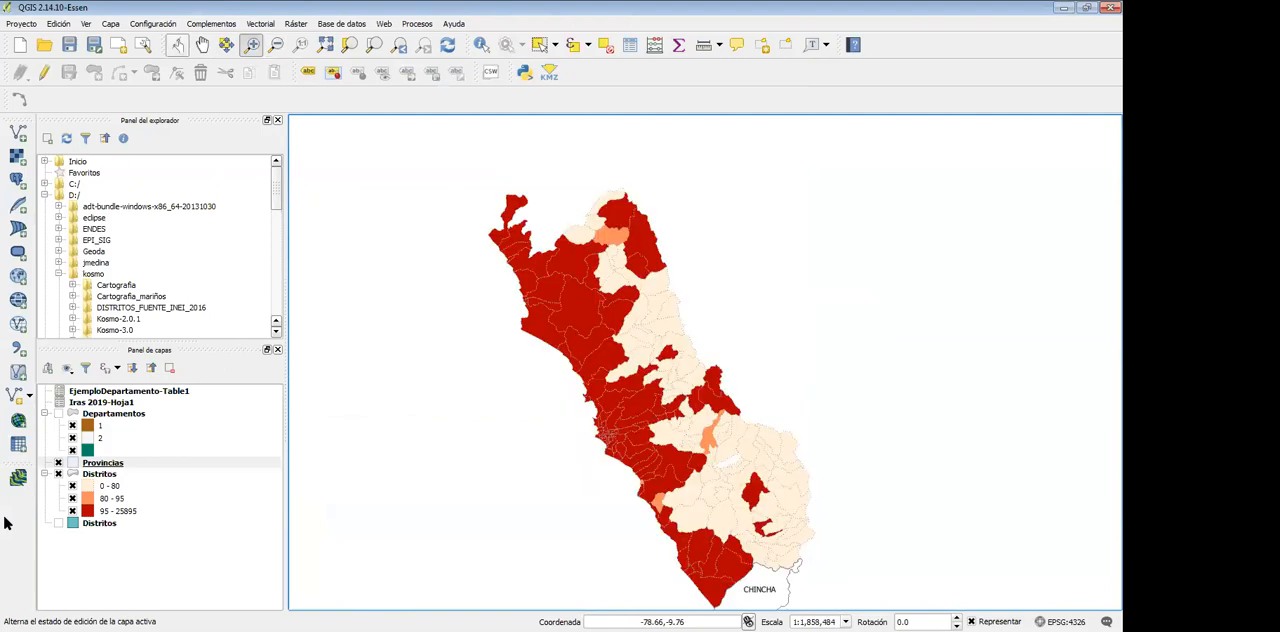
{"action": "left_click", "coordinate": [202, 45]}
{"action": "left_click_drag", "start_coordinate": [750, 440], "coordinate": [665, 272]}
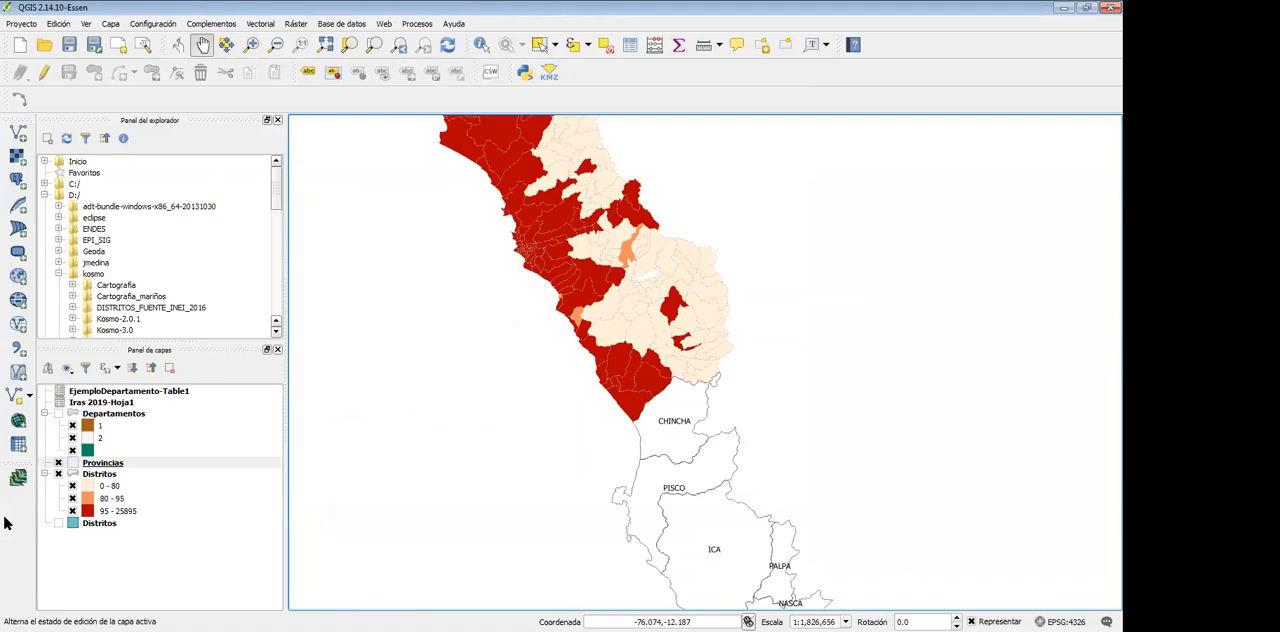
{"action": "scroll", "coordinate": [695, 365], "scroll_direction": "down", "scroll_amount": 1}
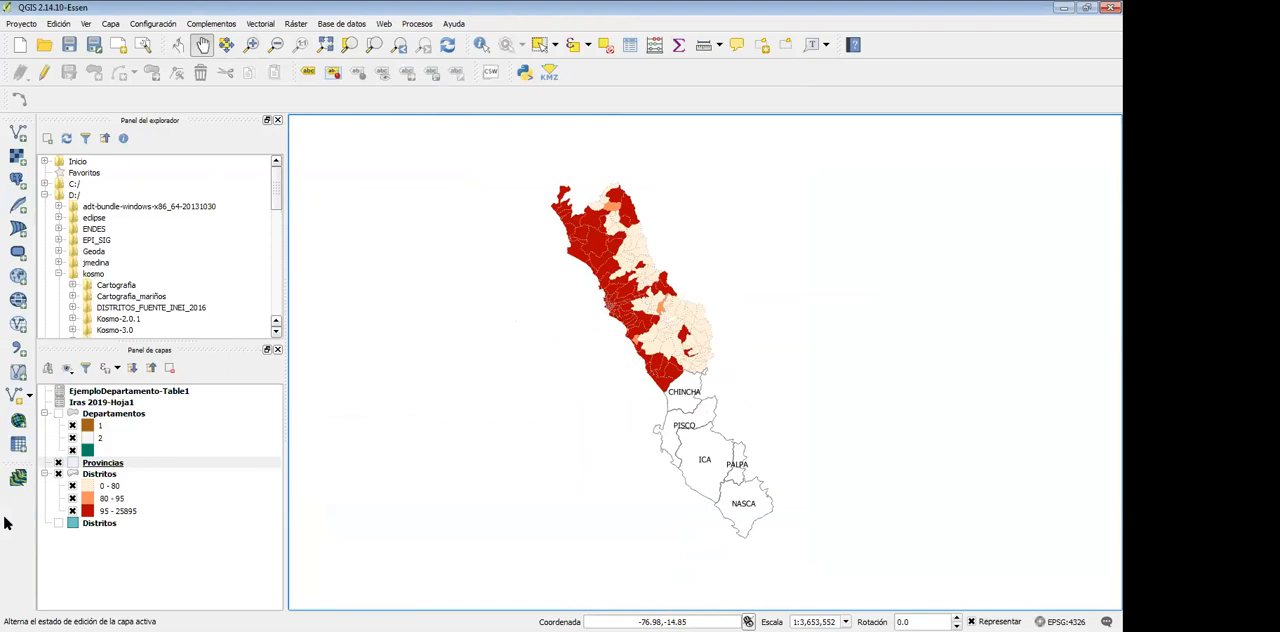
Reopen the Provincias filter and extend its expression with OR "NM_DEPA" = 'AYACUCHO', choosing from the unfiltered layer's values
{"action": "right_click", "coordinate": [86, 463]}
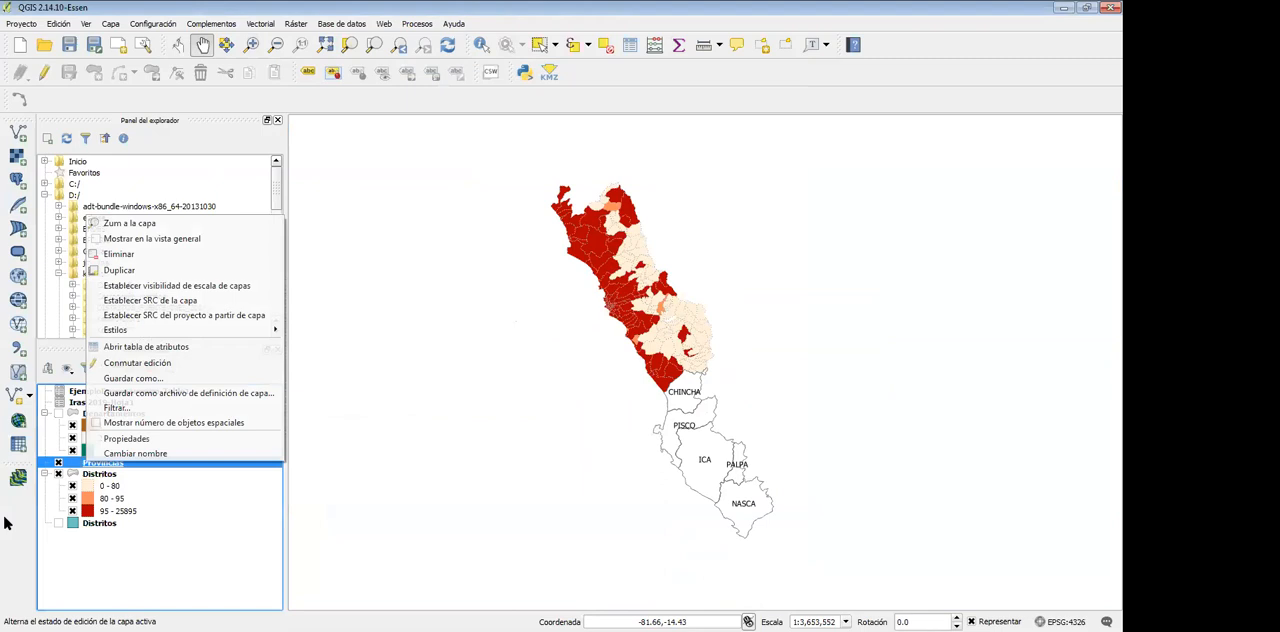
{"action": "left_click", "coordinate": [117, 407]}
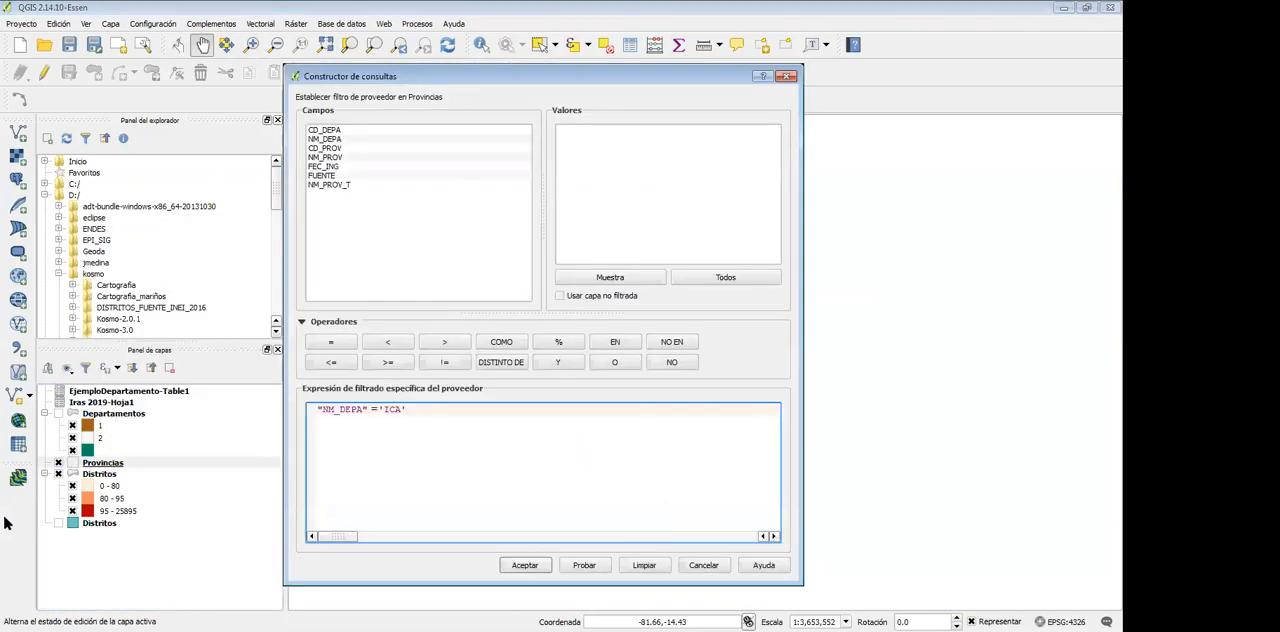
{"action": "left_click", "coordinate": [408, 409]}
{"action": "left_click", "coordinate": [614, 362]}
{"action": "double_click", "coordinate": [324, 139]}
{"action": "left_click", "coordinate": [726, 277]}
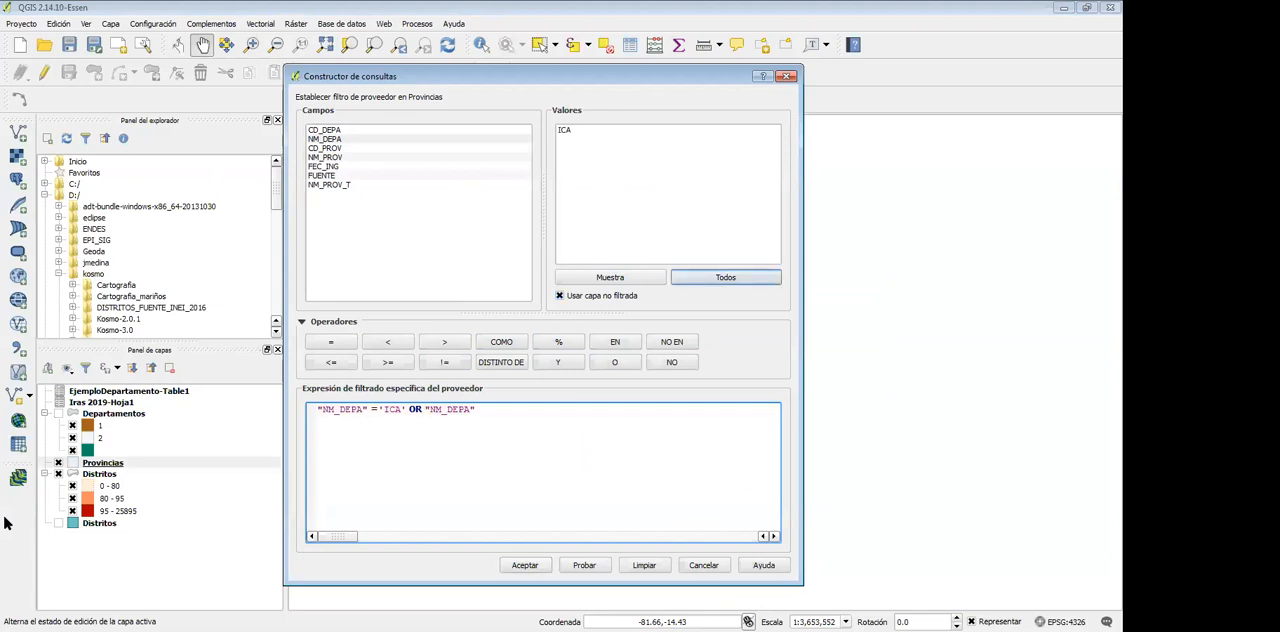
{"action": "left_click", "coordinate": [725, 277]}
{"action": "left_click", "coordinate": [331, 341]}
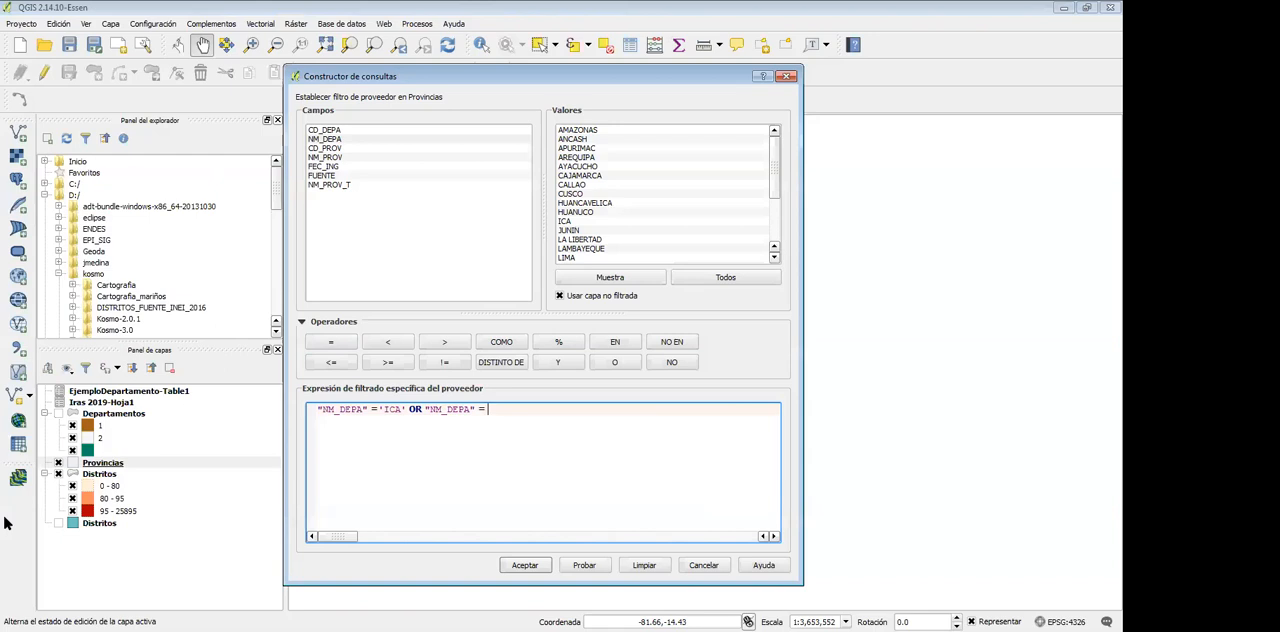
{"action": "double_click", "coordinate": [576, 166]}
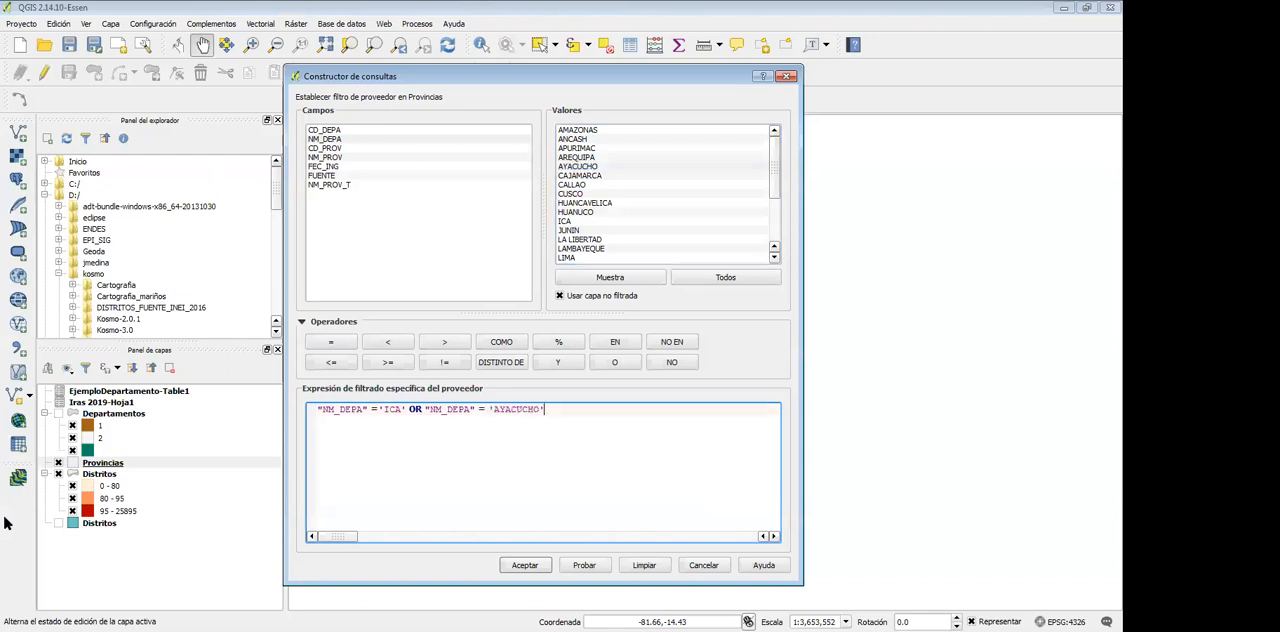
Add OR "NM_DEPA" = 'JUNIN' to the Provincias filter expression and apply it
{"action": "left_click", "coordinate": [614, 362]}
{"action": "double_click", "coordinate": [324, 139]}
{"action": "left_click", "coordinate": [331, 342]}
{"action": "double_click", "coordinate": [568, 230]}
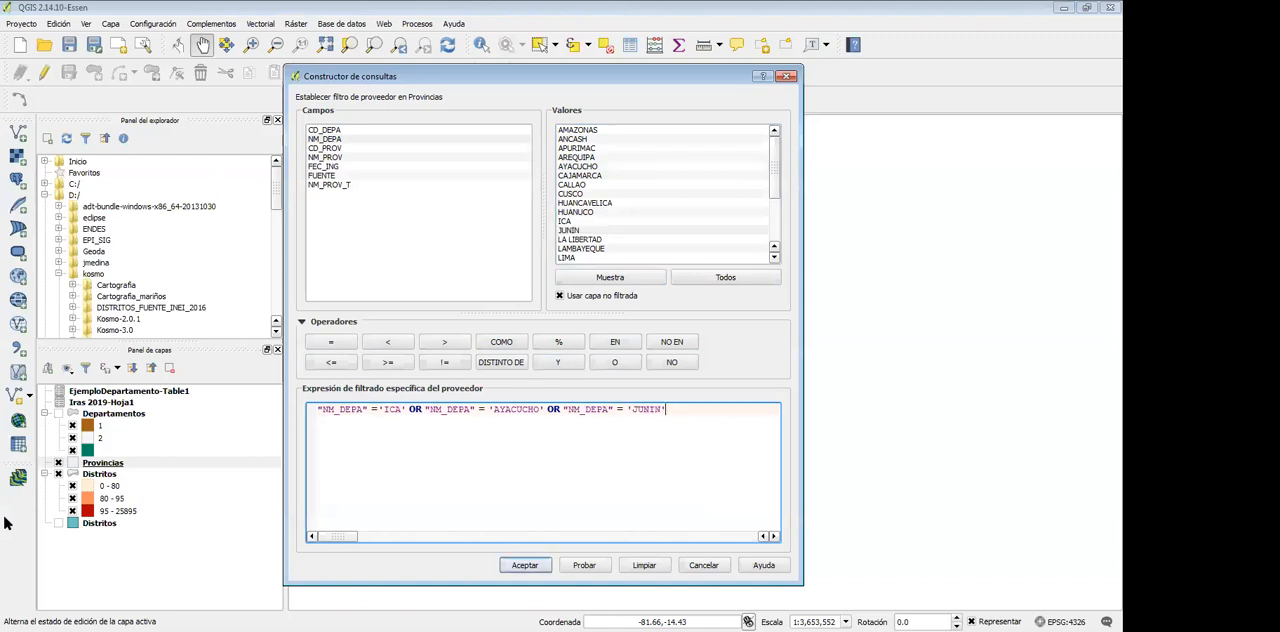
{"action": "left_click", "coordinate": [525, 565]}
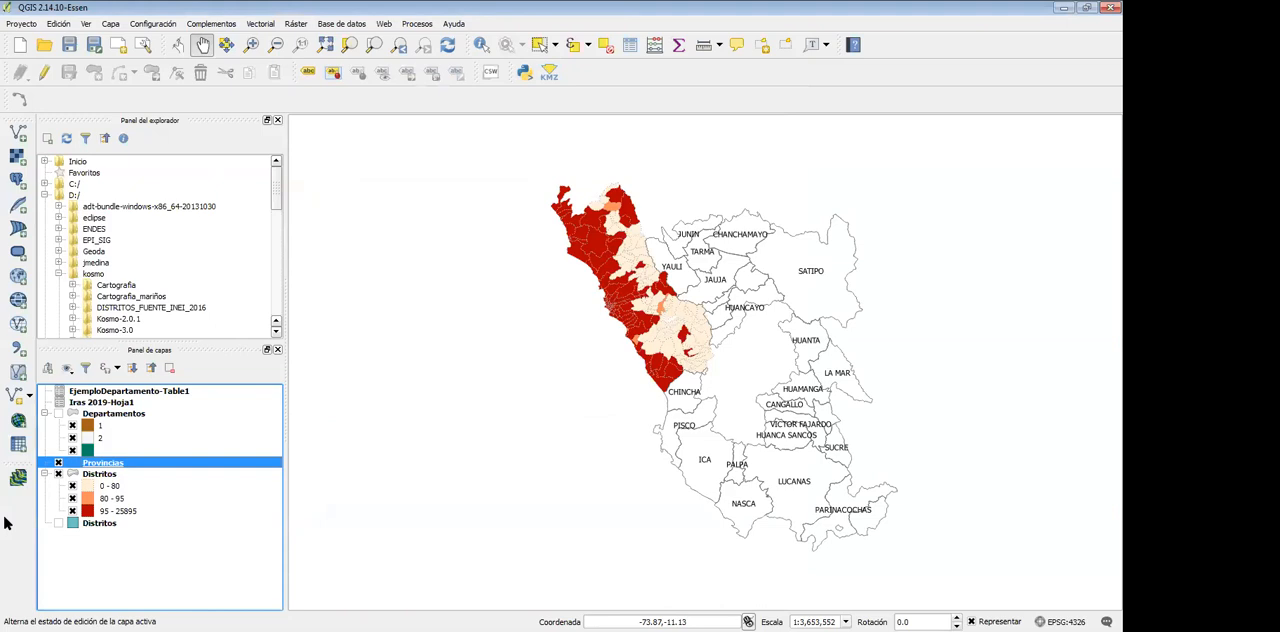
Reopen the Provincias layer's filter, clear the whole expression and apply the empty filter
{"action": "key", "text": "Menu"}
{"action": "key", "text": "Up"}
{"action": "key", "text": "Up"}
{"action": "key", "text": "Up"}
{"action": "key", "text": "Return"}
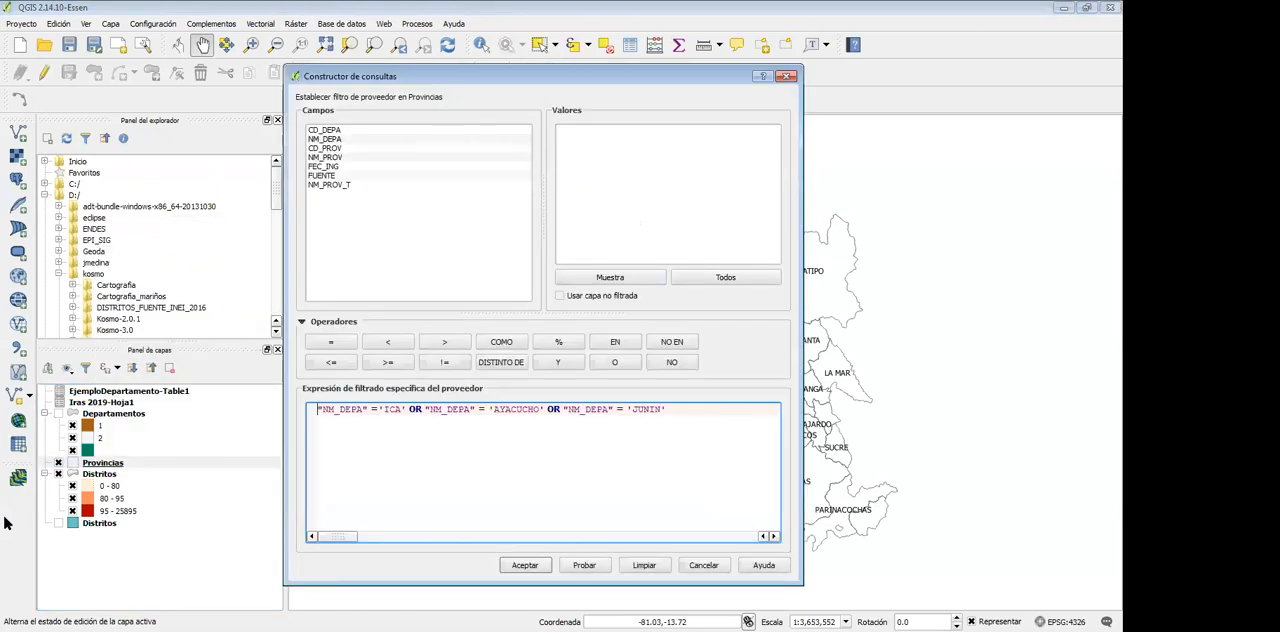
{"action": "key", "text": "alt+l"}
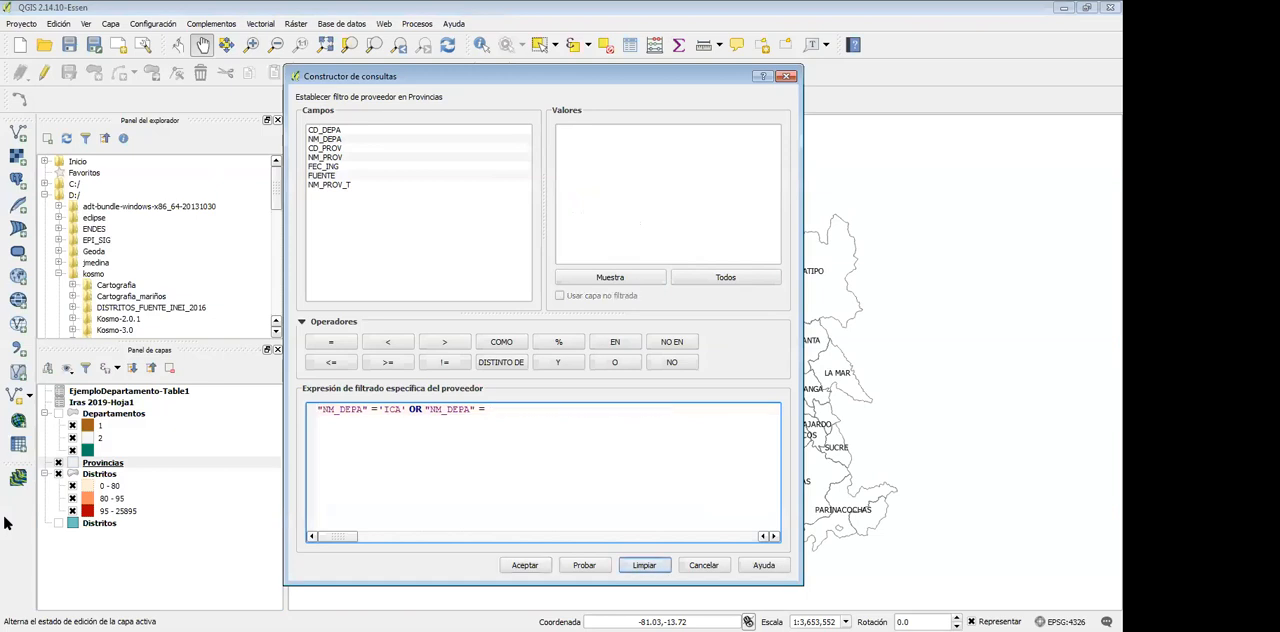
{"action": "key", "text": "alt+a"}
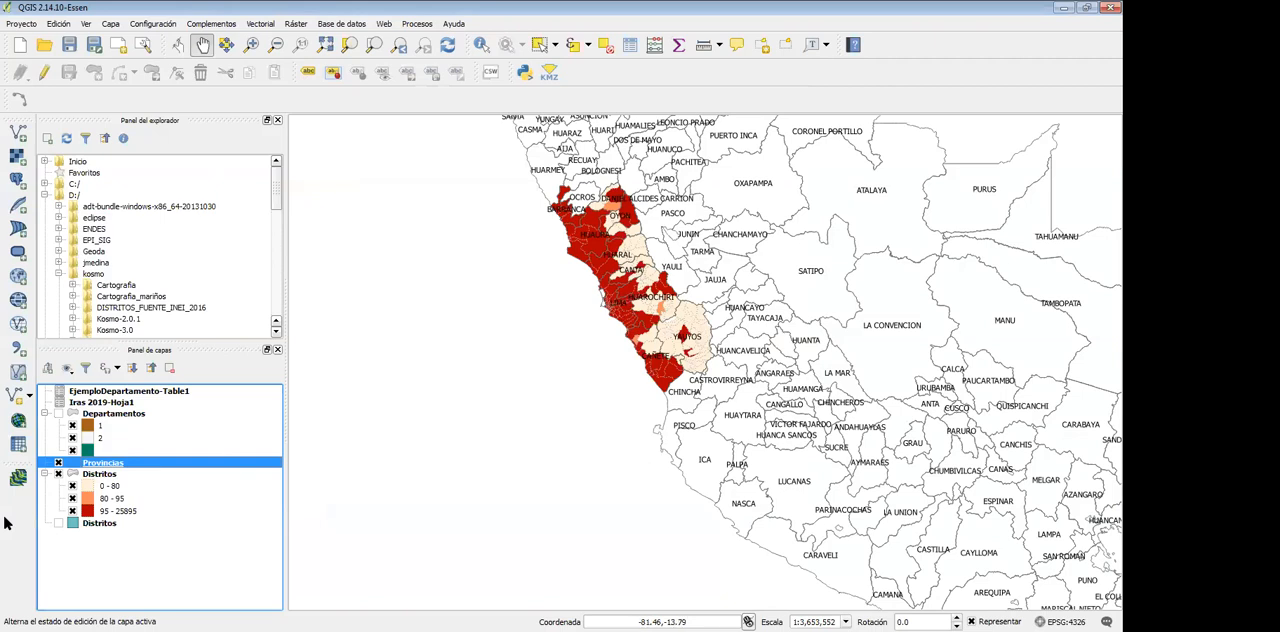
Open the Provincias layer's filter again and insert the NM_DEPA field into the empty expression
{"action": "key", "text": "Menu"}
{"action": "key", "text": "Up"}
{"action": "key", "text": "Up"}
{"action": "key", "text": "Up"}
{"action": "key", "text": "Up"}
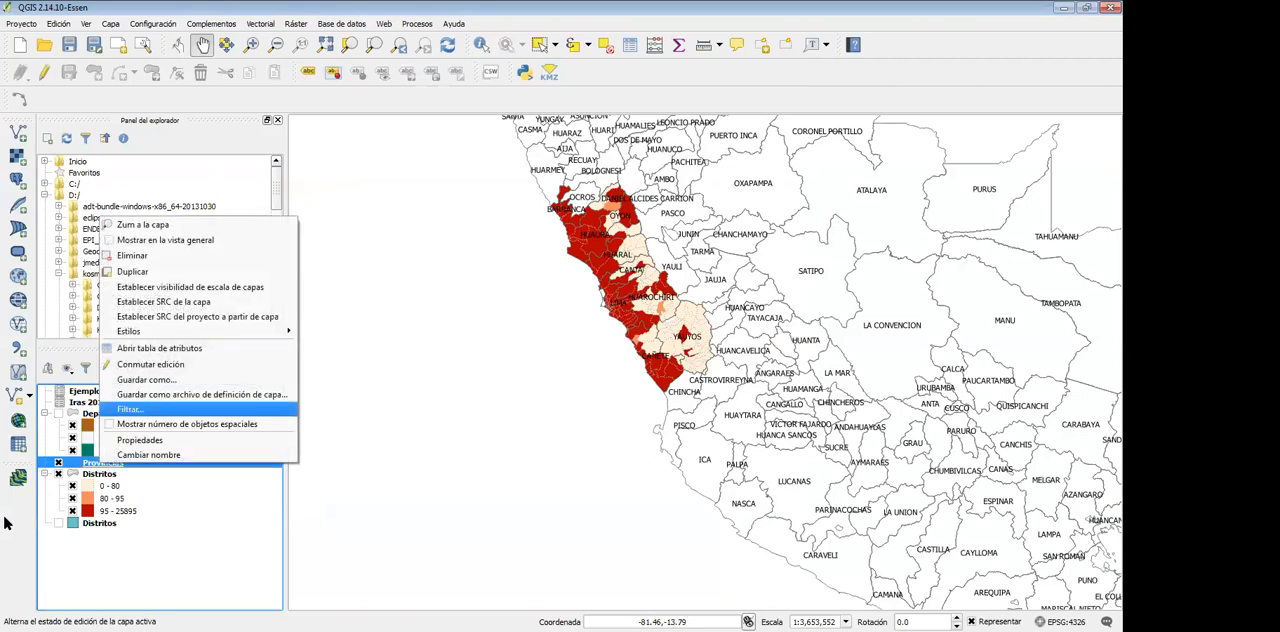
{"action": "key", "text": "Return"}
{"action": "double_click", "coordinate": [325, 139]}
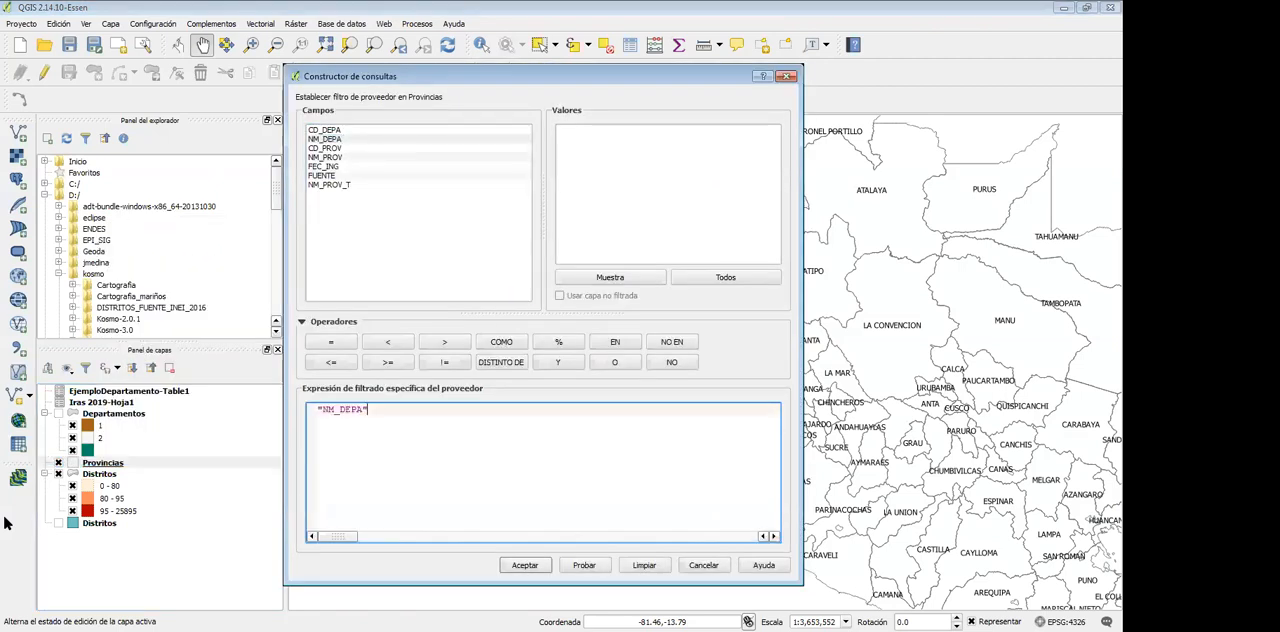
Replace NM_DEPA with the NM_PROV field in the expression and browse a sample of its values
{"action": "left_click_drag", "start_coordinate": [369, 410], "coordinate": [316, 410]}
{"action": "key", "text": "Delete"}
{"action": "double_click", "coordinate": [325, 157]}
{"action": "left_click", "coordinate": [610, 277]}
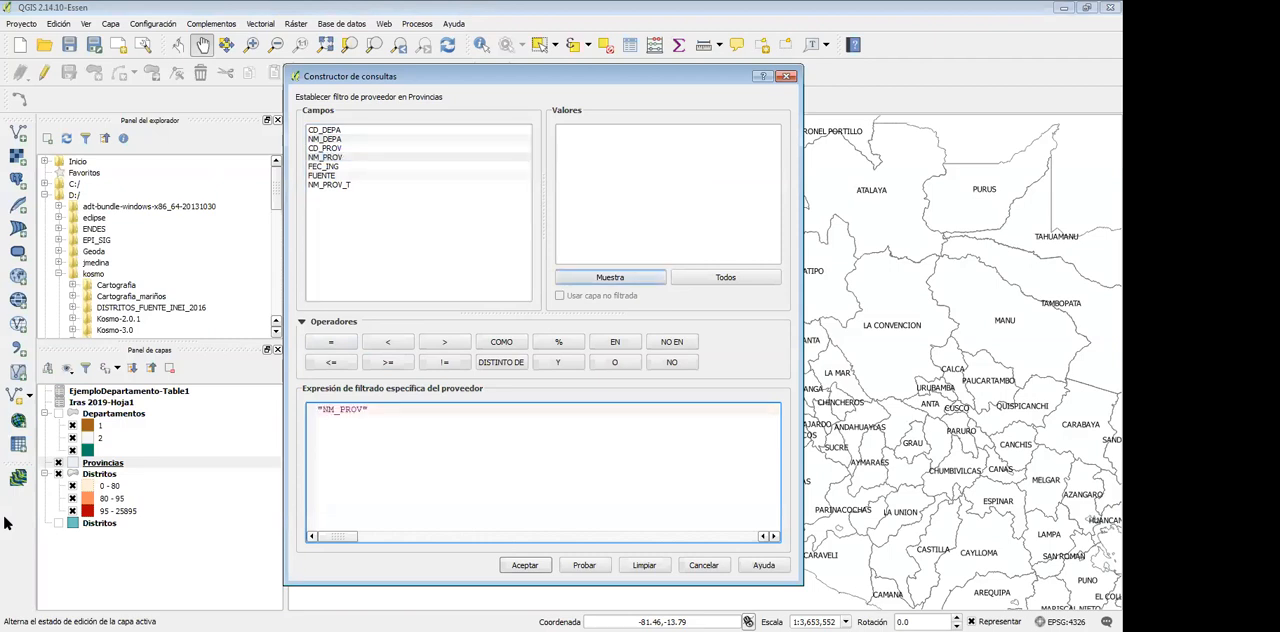
{"action": "left_click", "coordinate": [640, 212]}
{"action": "scroll", "coordinate": [640, 212], "scroll_direction": "down", "scroll_amount": 4}
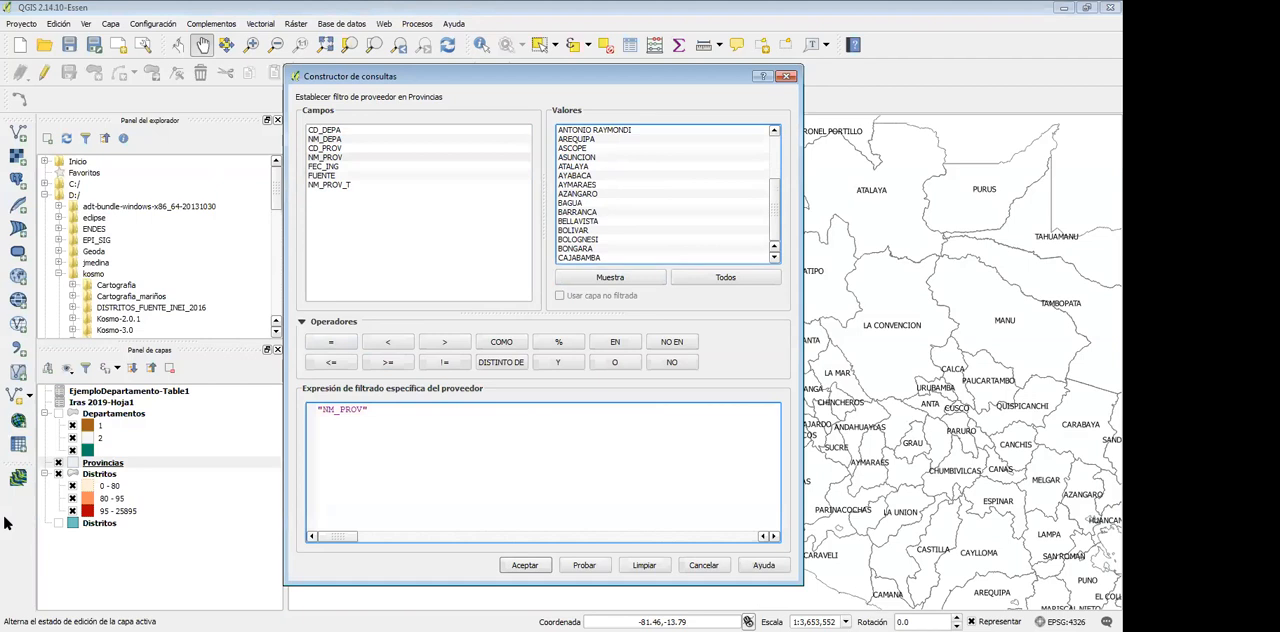
Replace the expression with "NM_DEPA" = 'LIMA' and apply it to the Provincias layer
{"action": "left_click_drag", "start_coordinate": [372, 410], "coordinate": [317, 410]}
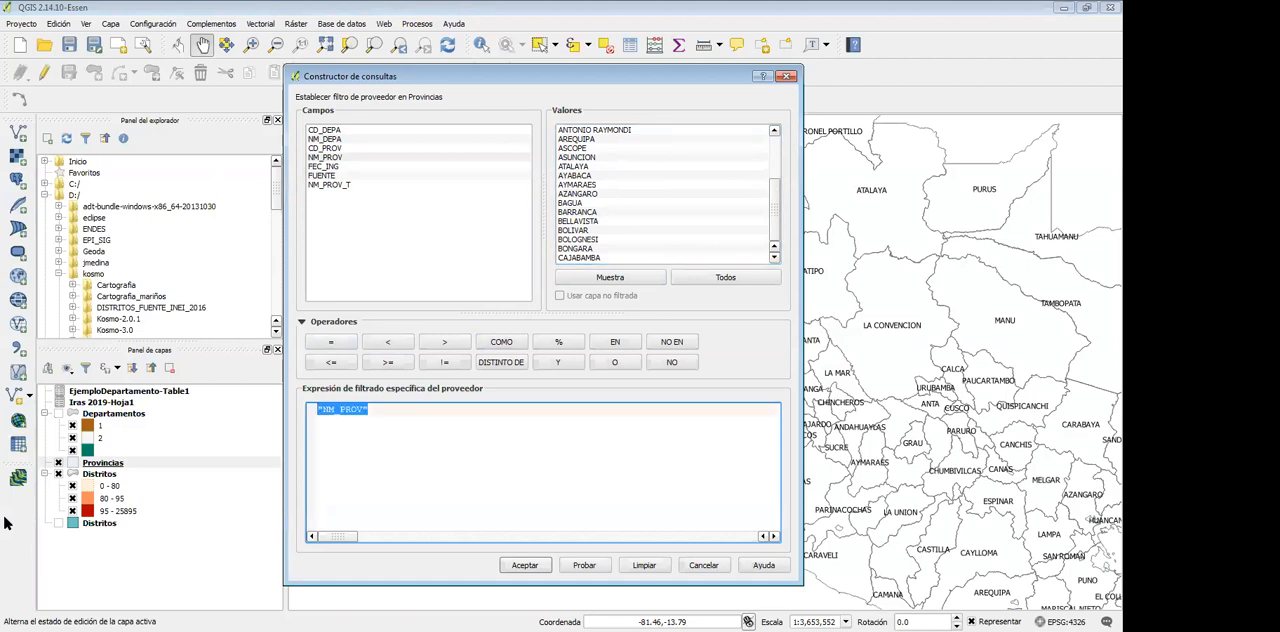
{"action": "double_click", "coordinate": [325, 139]}
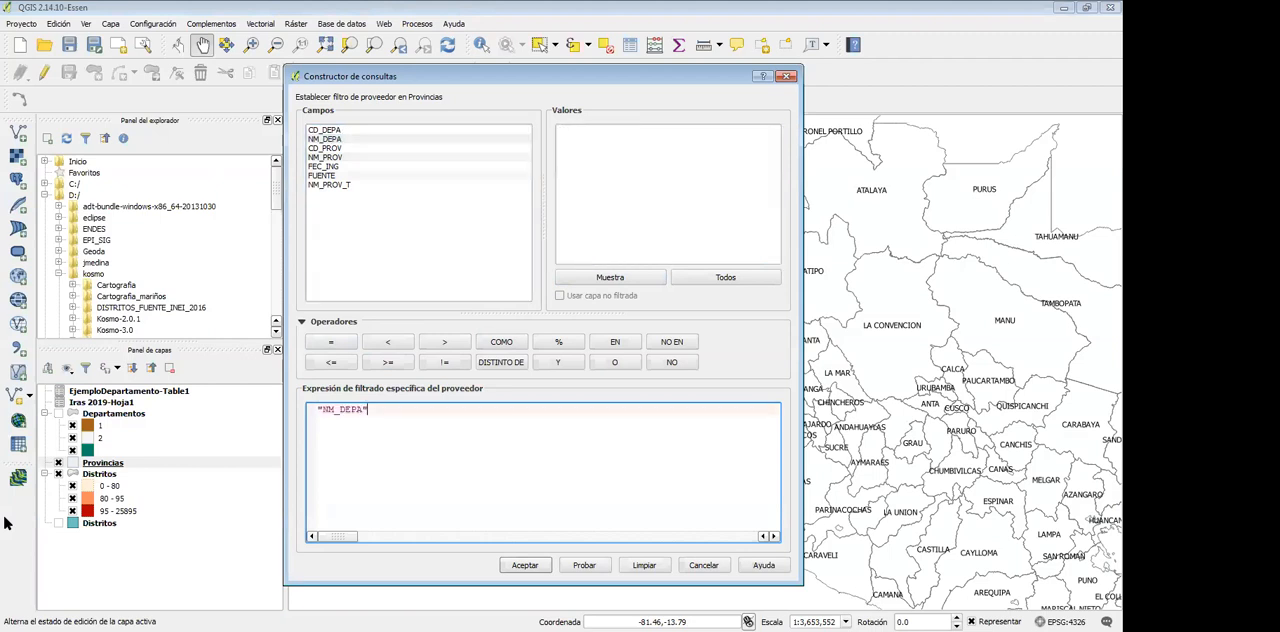
{"action": "left_click", "coordinate": [725, 277]}
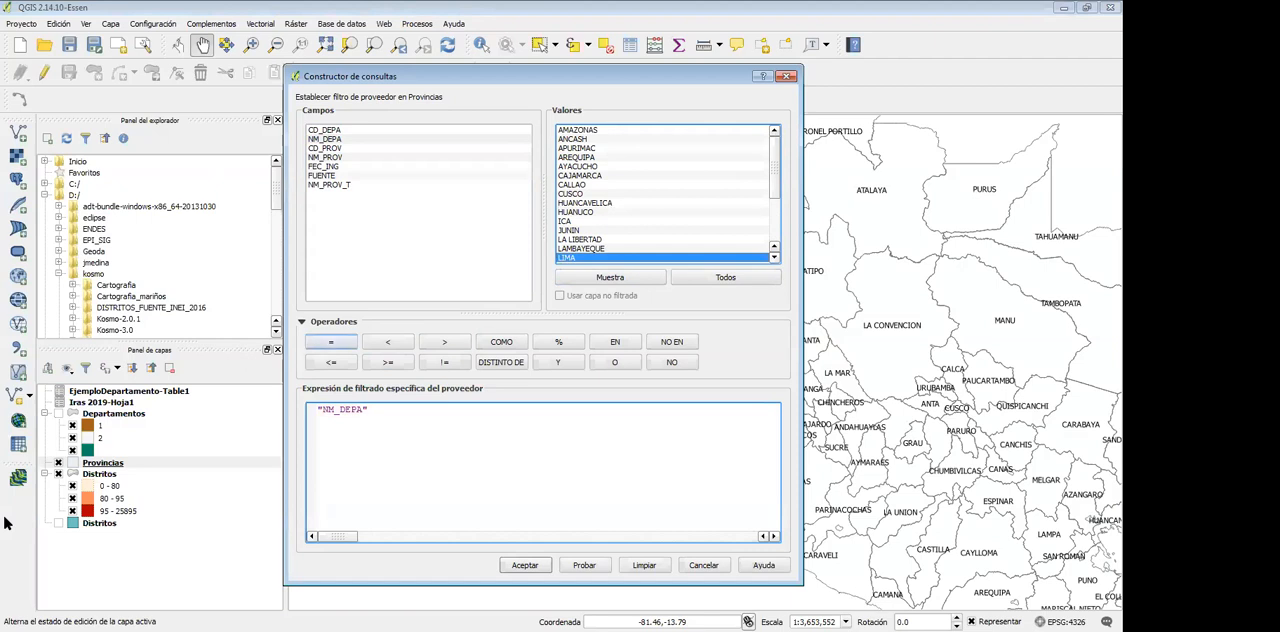
{"action": "left_click", "coordinate": [331, 341]}
{"action": "double_click", "coordinate": [566, 257]}
{"action": "key", "text": "Return"}
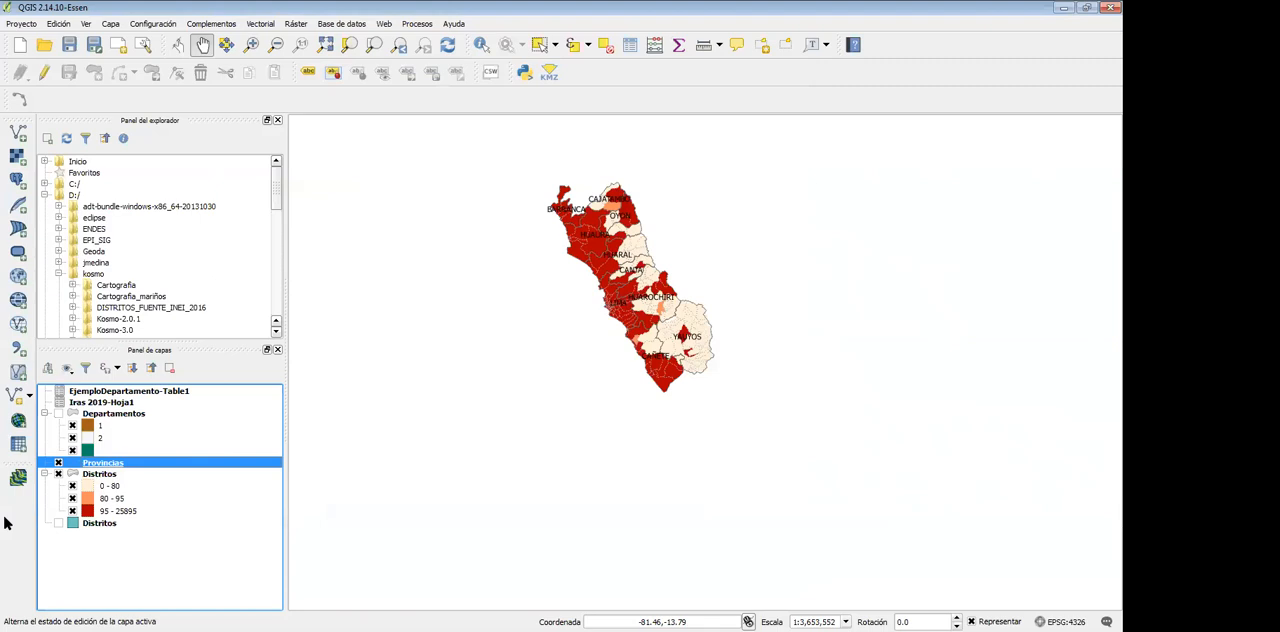
{"action": "left_click", "coordinate": [251, 44]}
{"action": "left_click_drag", "start_coordinate": [518, 154], "coordinate": [772, 414]}
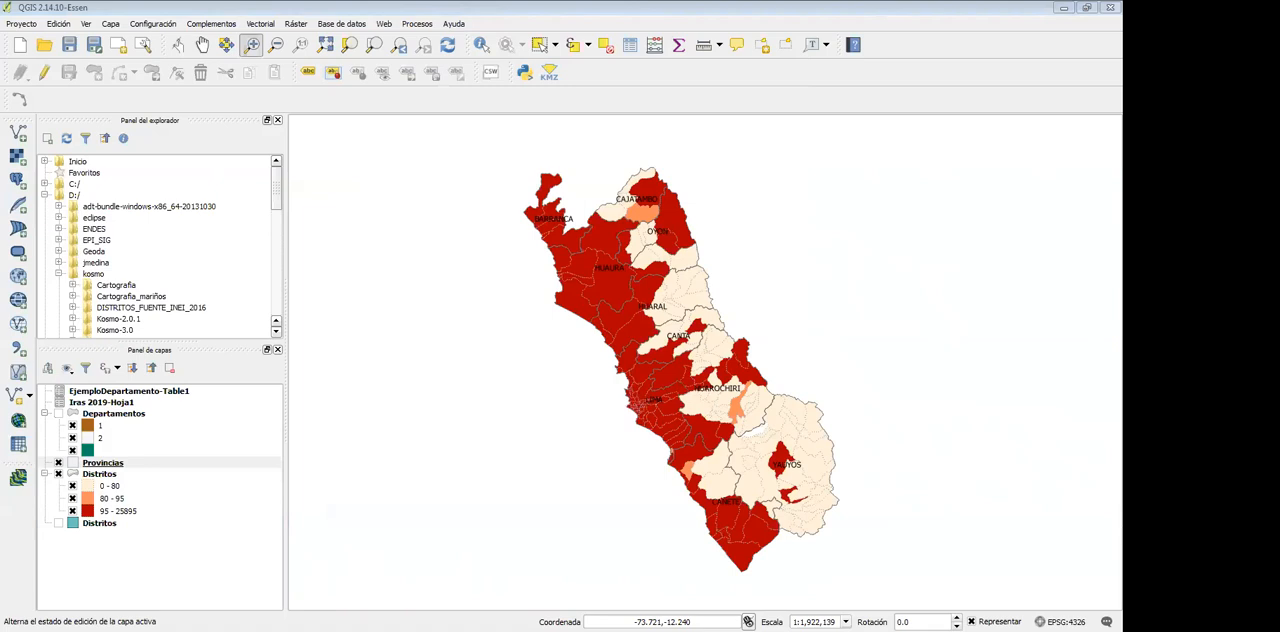
{"action": "key", "text": "alt+Tab"}
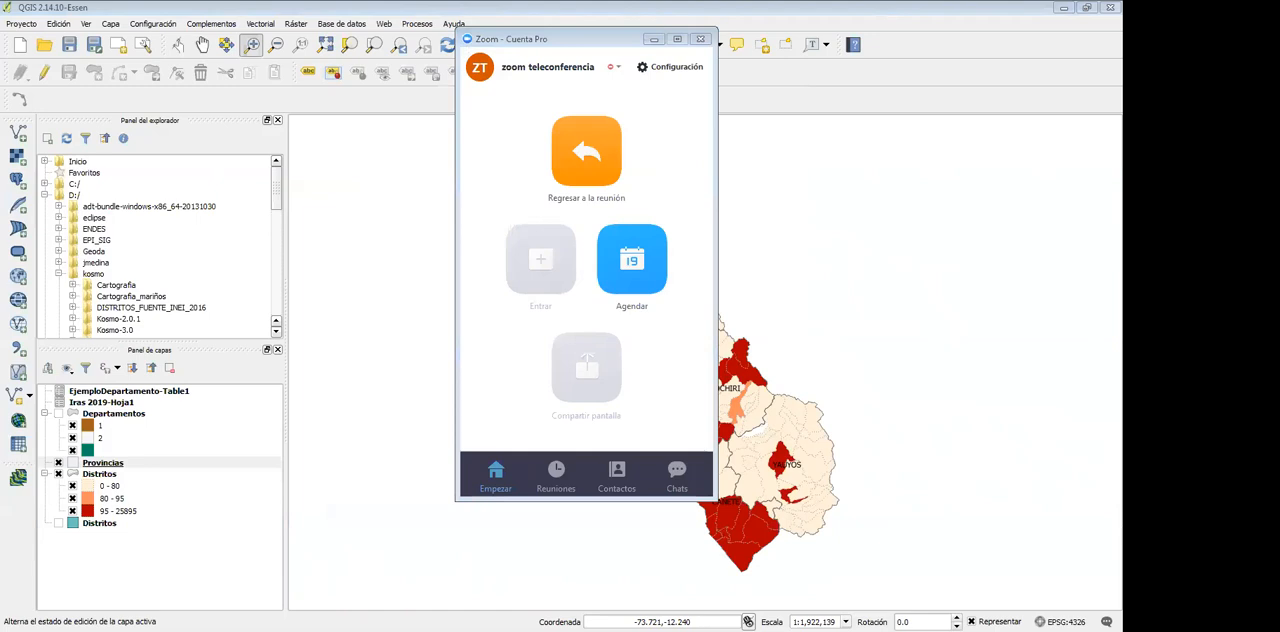
{"action": "left_click", "coordinate": [653, 40]}
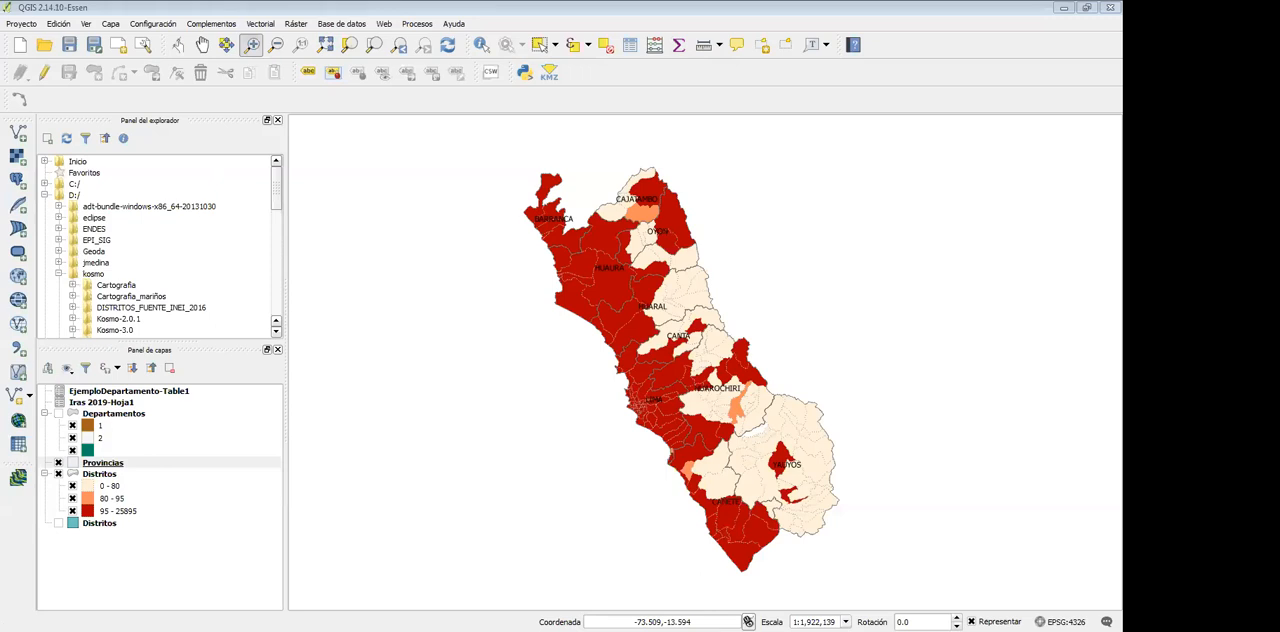
Capture a screenshot region covering the layer list and the map of Lima's provinces
{"action": "key", "text": "Print"}
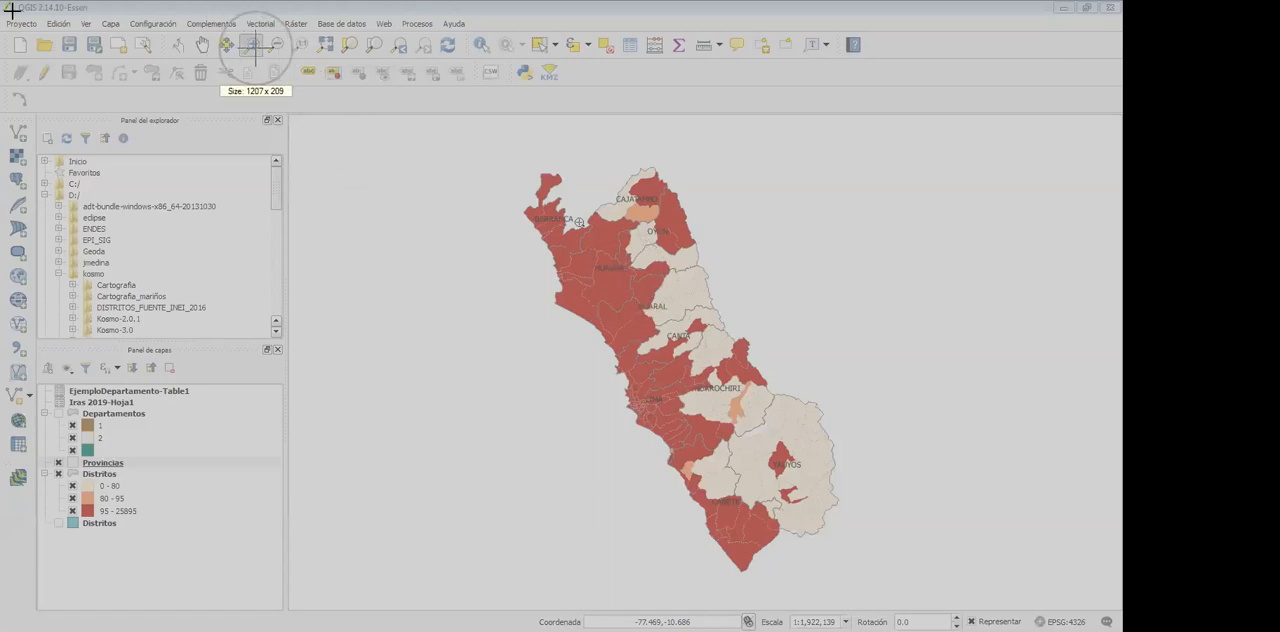
{"action": "left_click_drag", "start_coordinate": [1, 1], "coordinate": [1105, 611]}
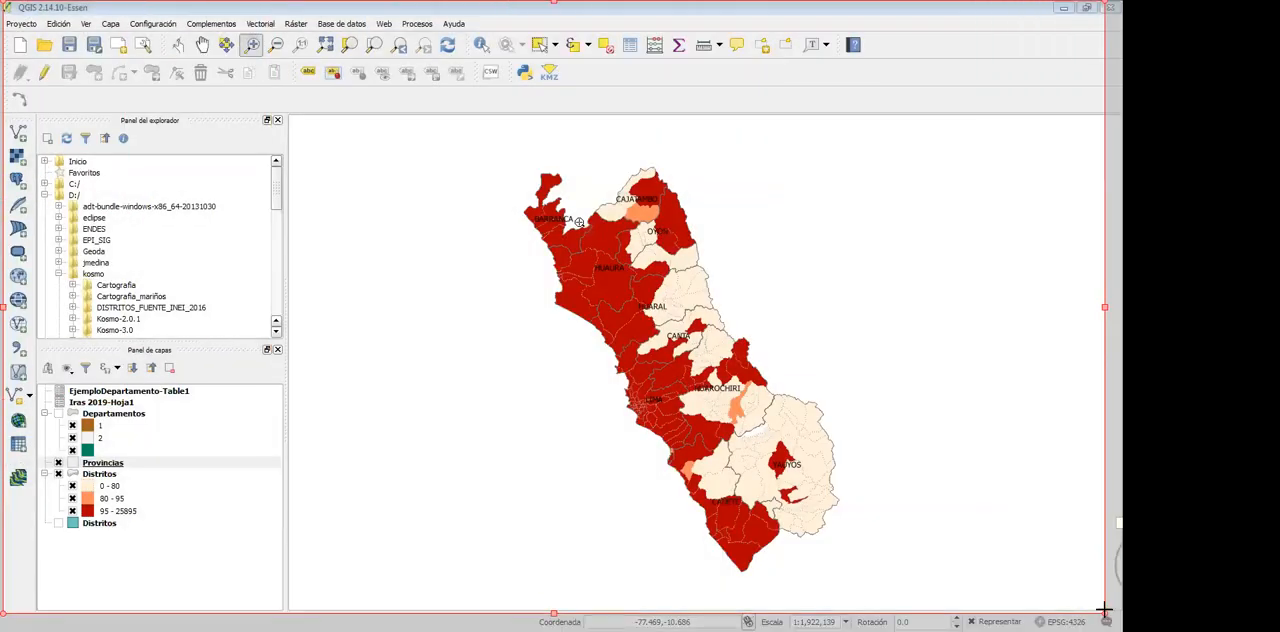
{"action": "left_click", "coordinate": [1109, 552]}
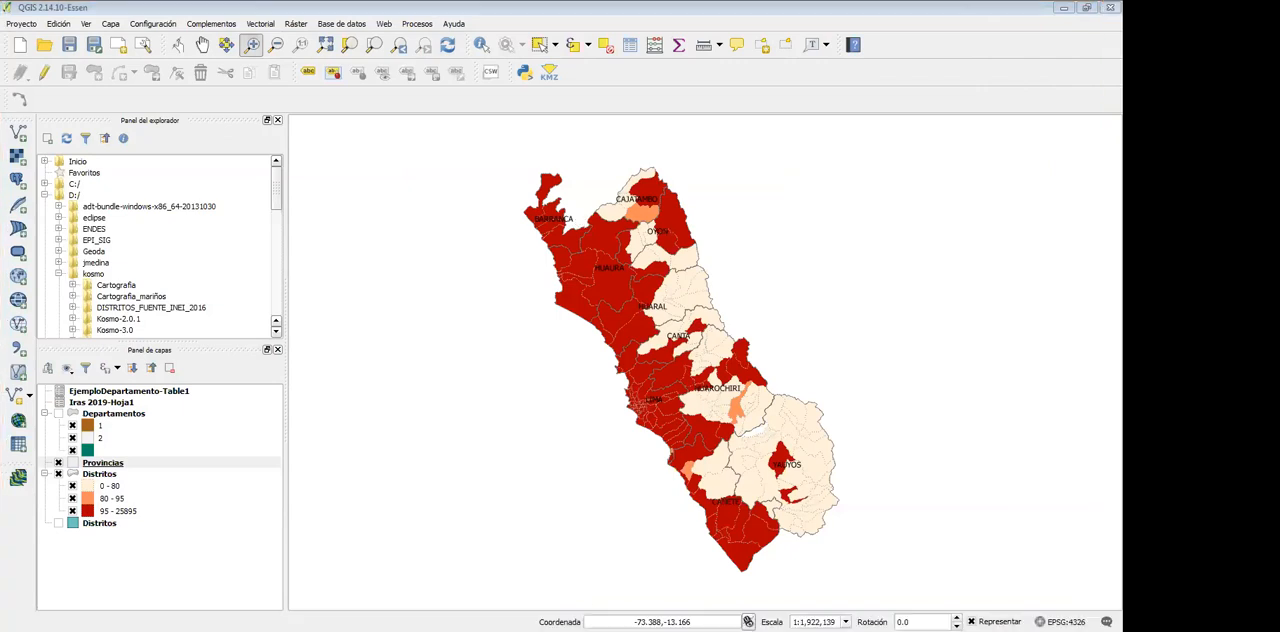
Switch to PowerPoint and paste the captured map image onto the slide of Presentación1
{"action": "key", "text": "alt+Tab"}
{"action": "key", "text": "ctrl+v"}
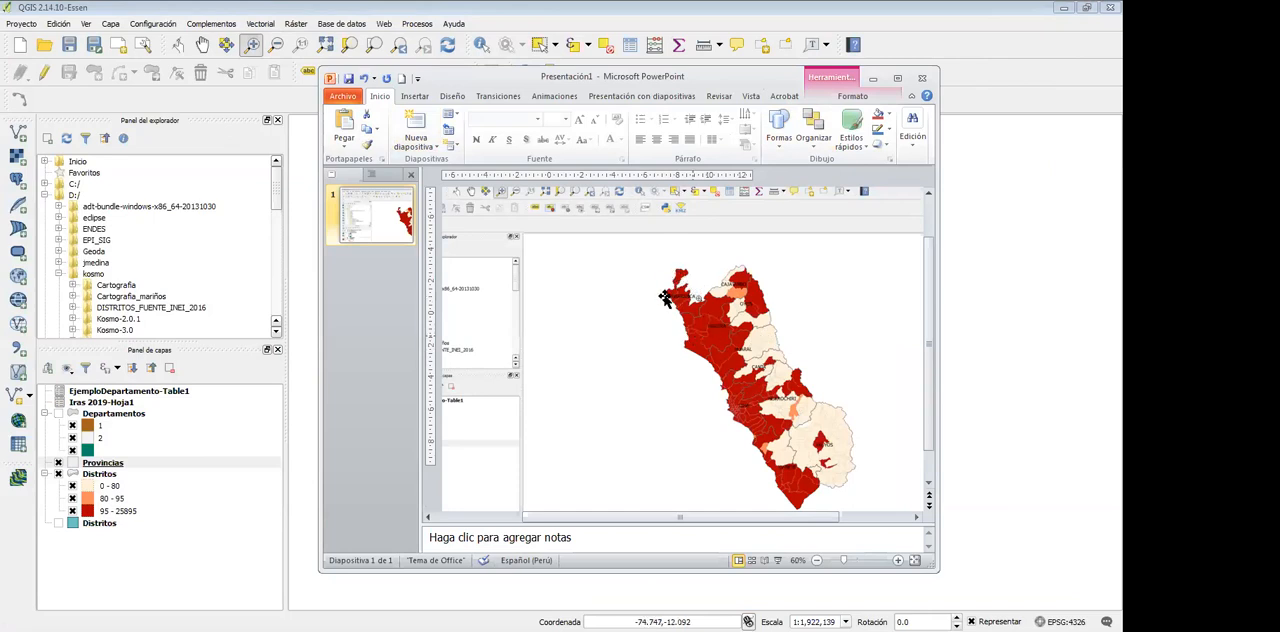
{"action": "scroll", "coordinate": [732, 350], "scroll_direction": "up", "scroll_amount": 1}
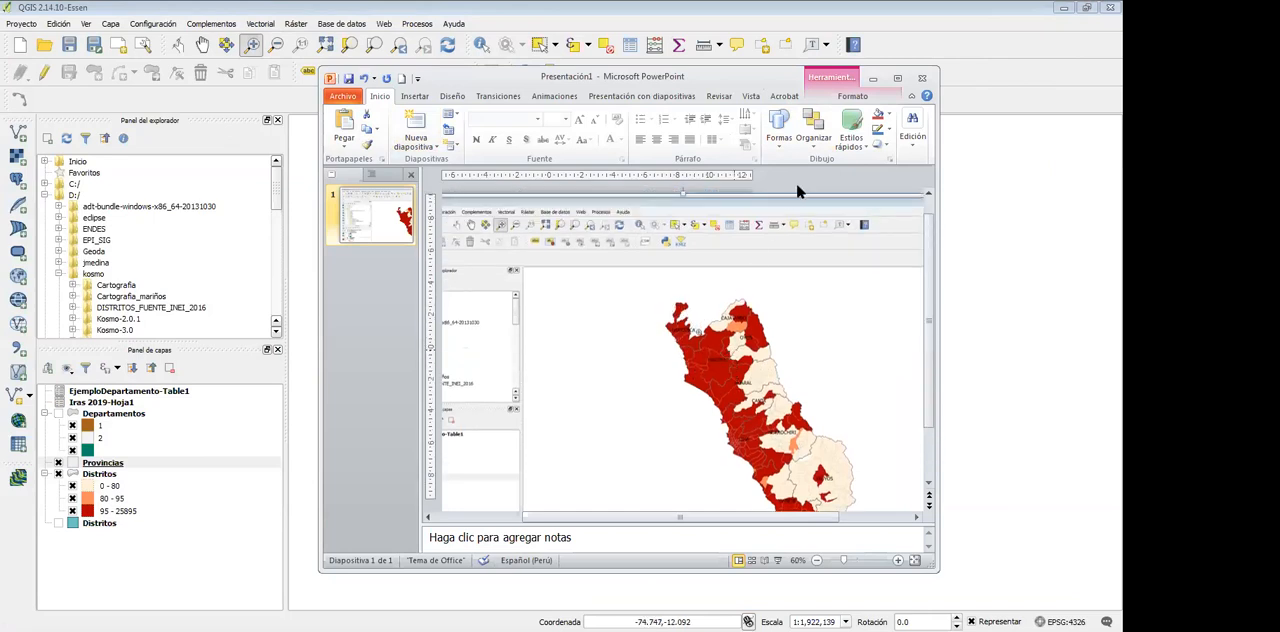
Examine the pasted map capture on the slide at a larger size
{"action": "left_click", "coordinate": [897, 78]}
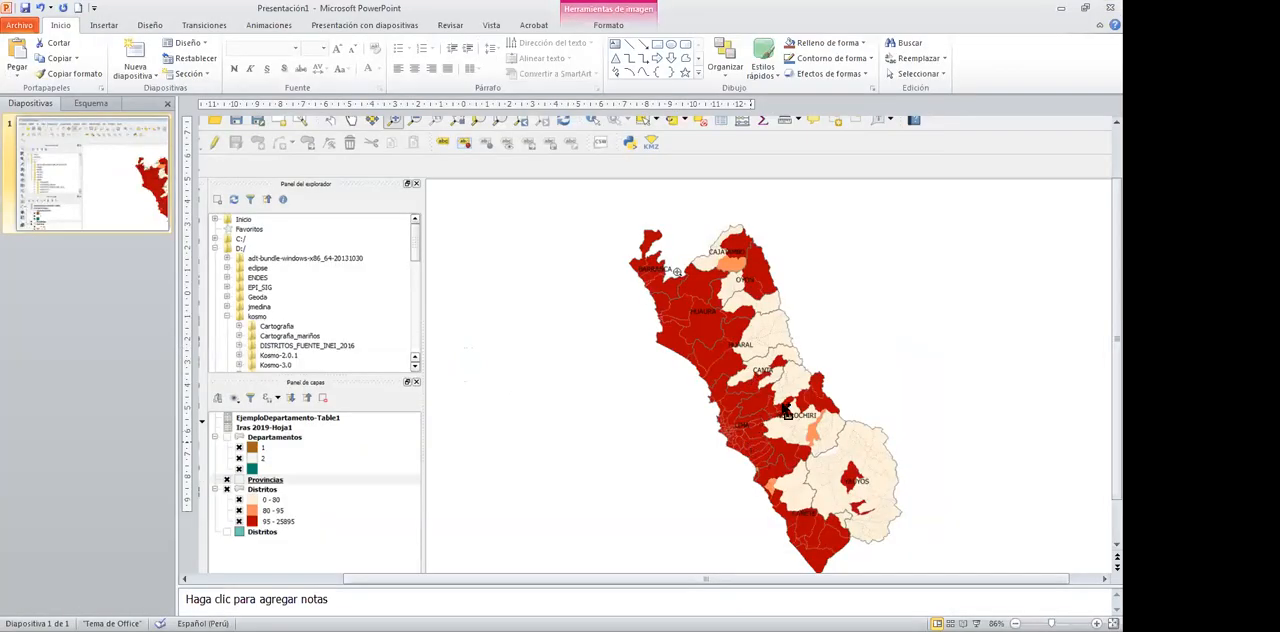
{"action": "scroll", "coordinate": [776, 410], "scroll_direction": "up", "scroll_amount": 6}
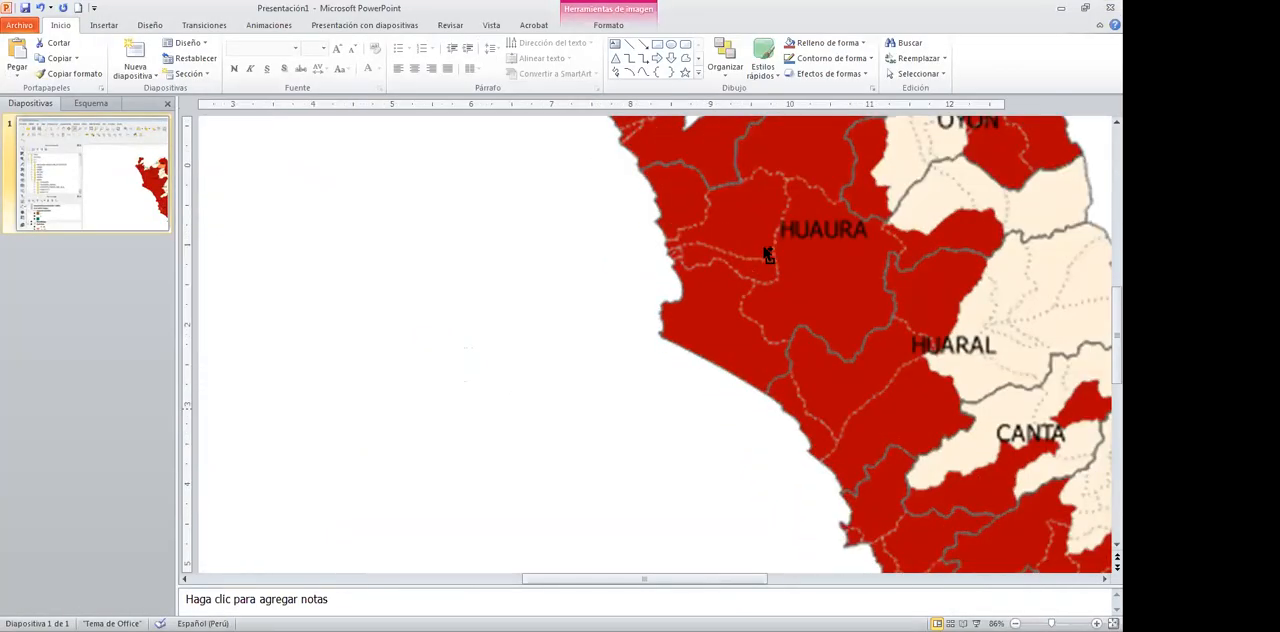
{"action": "scroll", "coordinate": [762, 258], "scroll_direction": "down", "scroll_amount": 6}
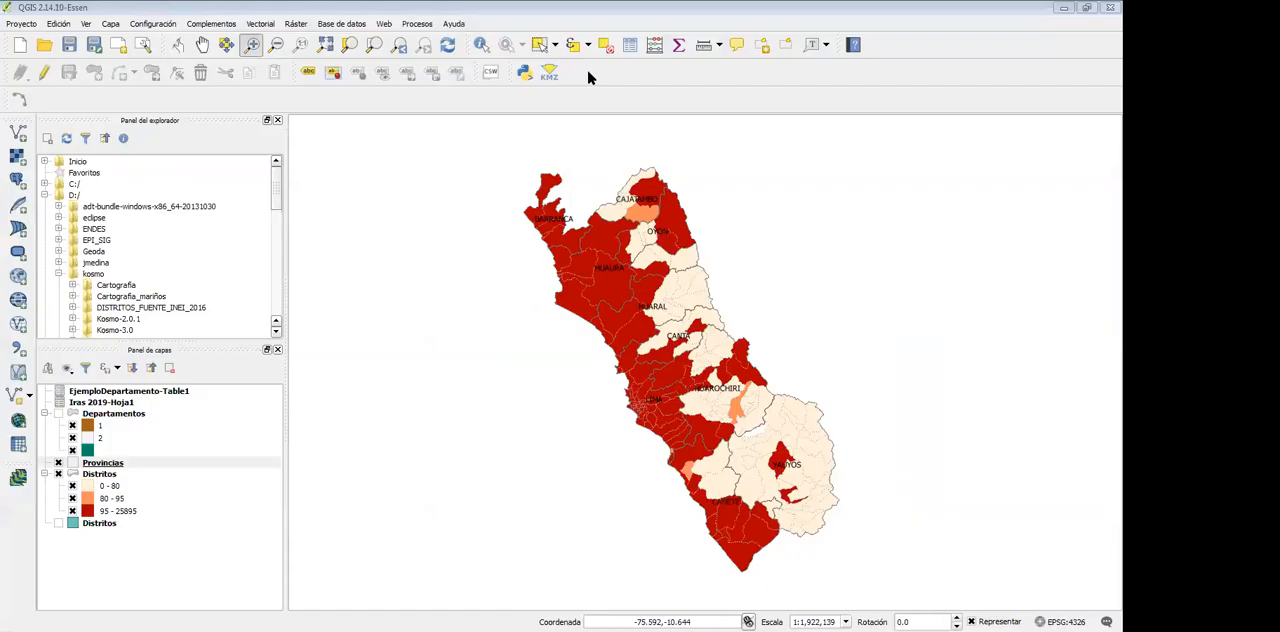
Save the QGIS map view to the desktop as the JPG image mapaIRASejemplo.jpg
{"action": "left_click", "coordinate": [21, 24]}
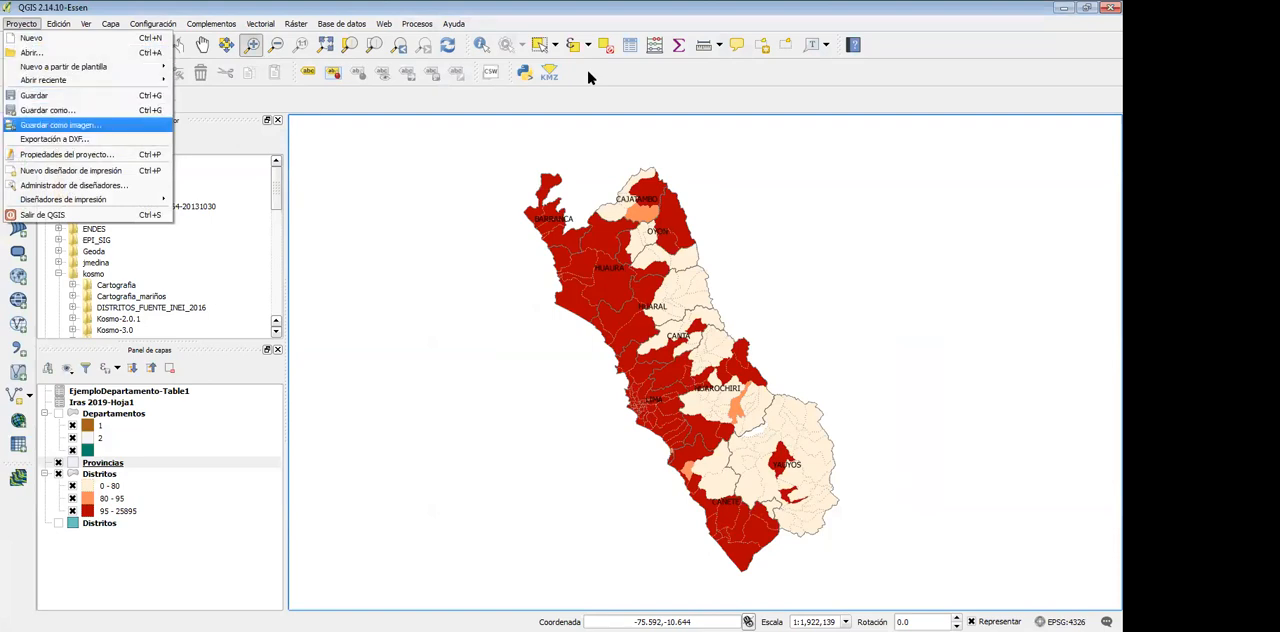
{"action": "left_click", "coordinate": [60, 125]}
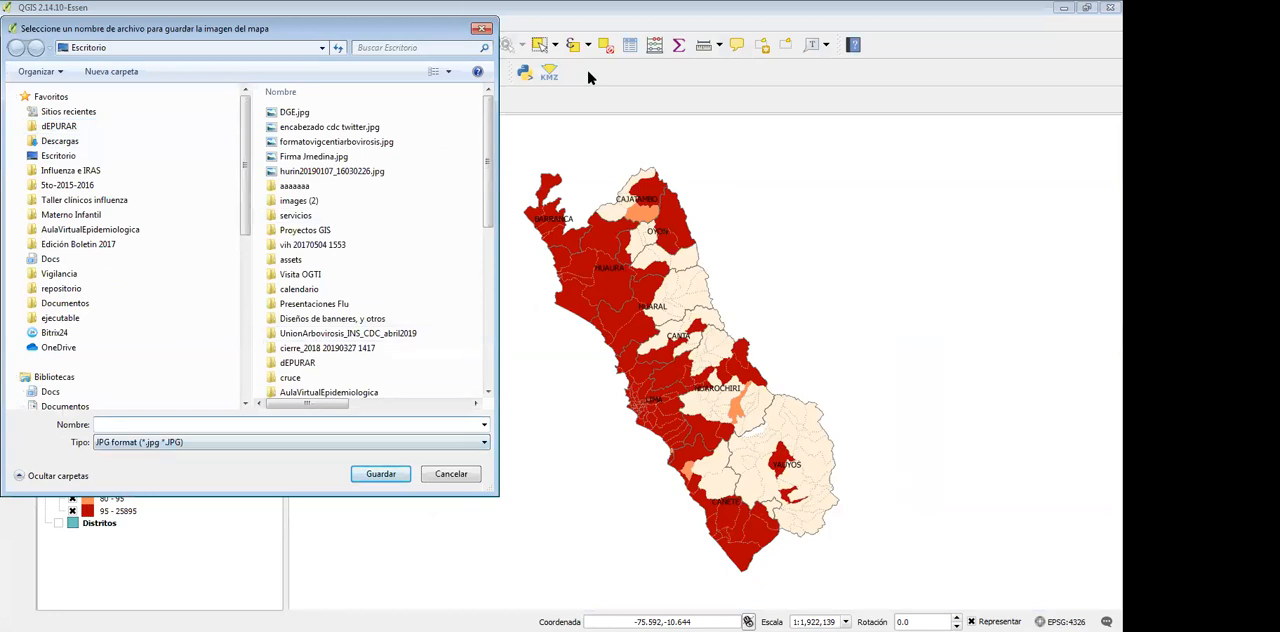
{"action": "type", "text": "mapaIRASejemplo"}
{"action": "key", "text": "Return"}
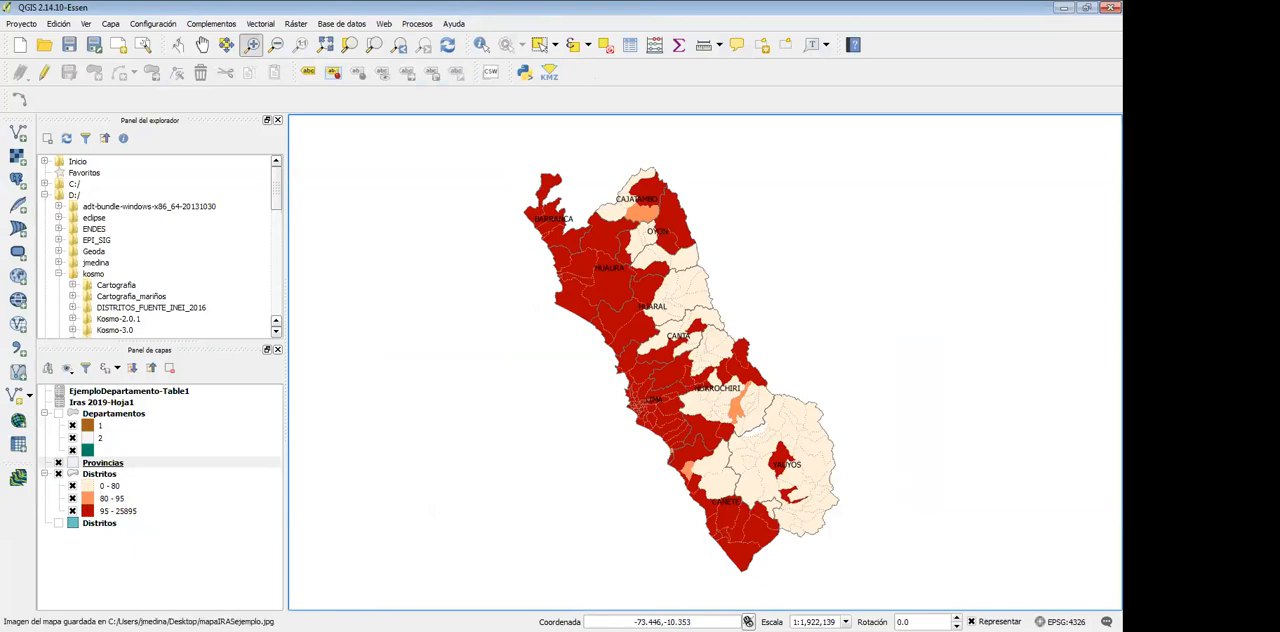
Switch to PowerPoint and insert mapaIRASejemplo.jpg from the desktop onto slide 1 of Presentación1
{"action": "key", "text": "alt+Tab"}
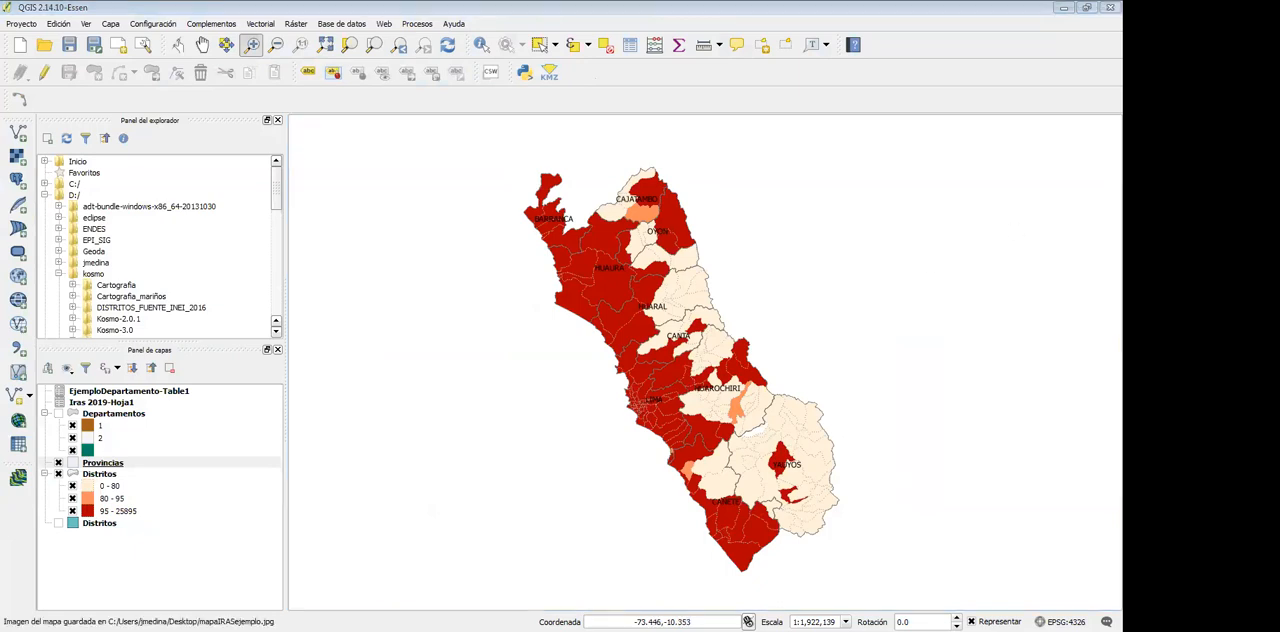
{"action": "left_click", "coordinate": [391, 62]}
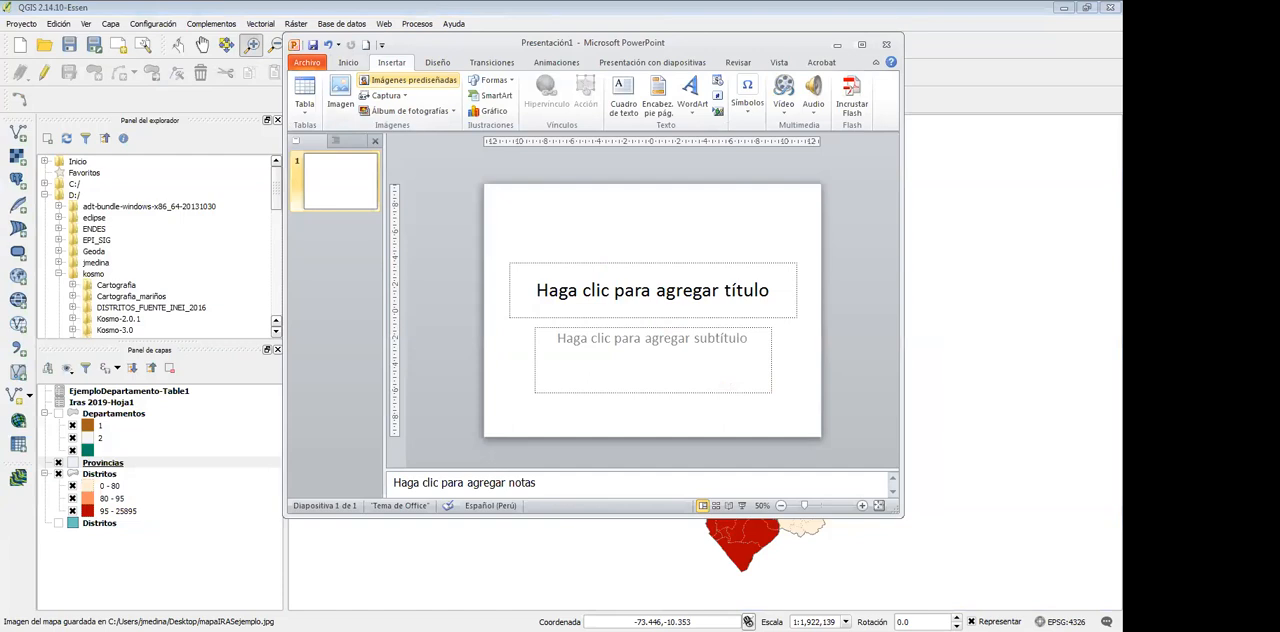
{"action": "left_click", "coordinate": [340, 95]}
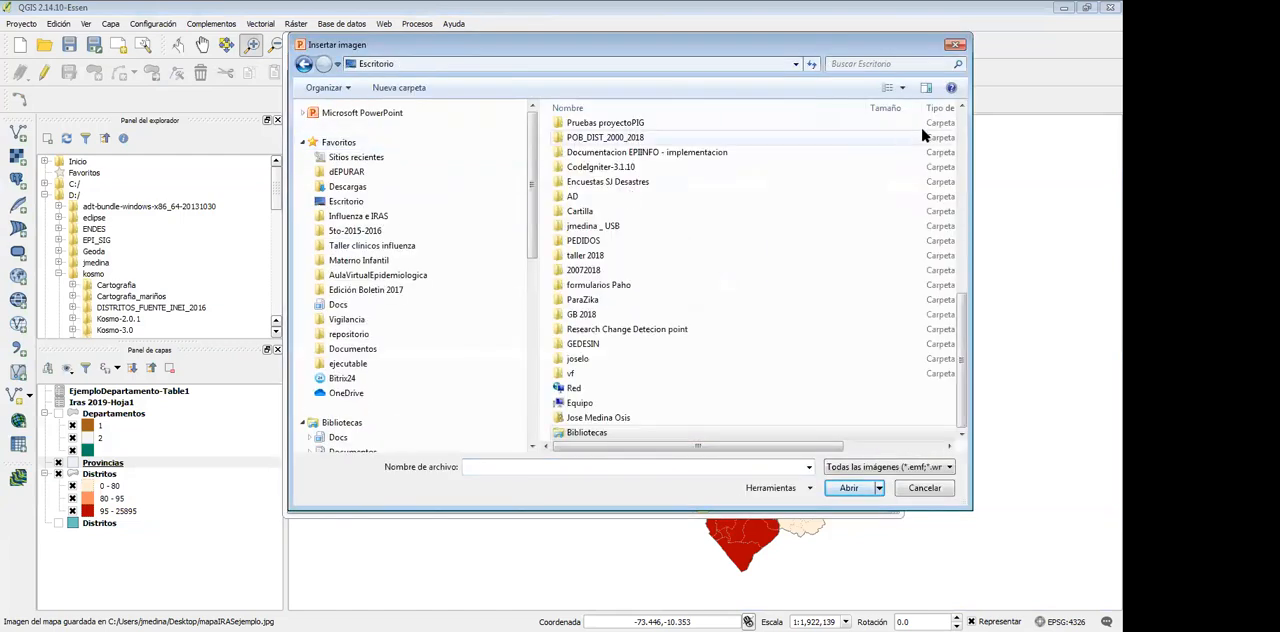
{"action": "scroll", "coordinate": [663, 137], "scroll_direction": "down", "scroll_amount": 5}
{"action": "double_click", "coordinate": [625, 128]}
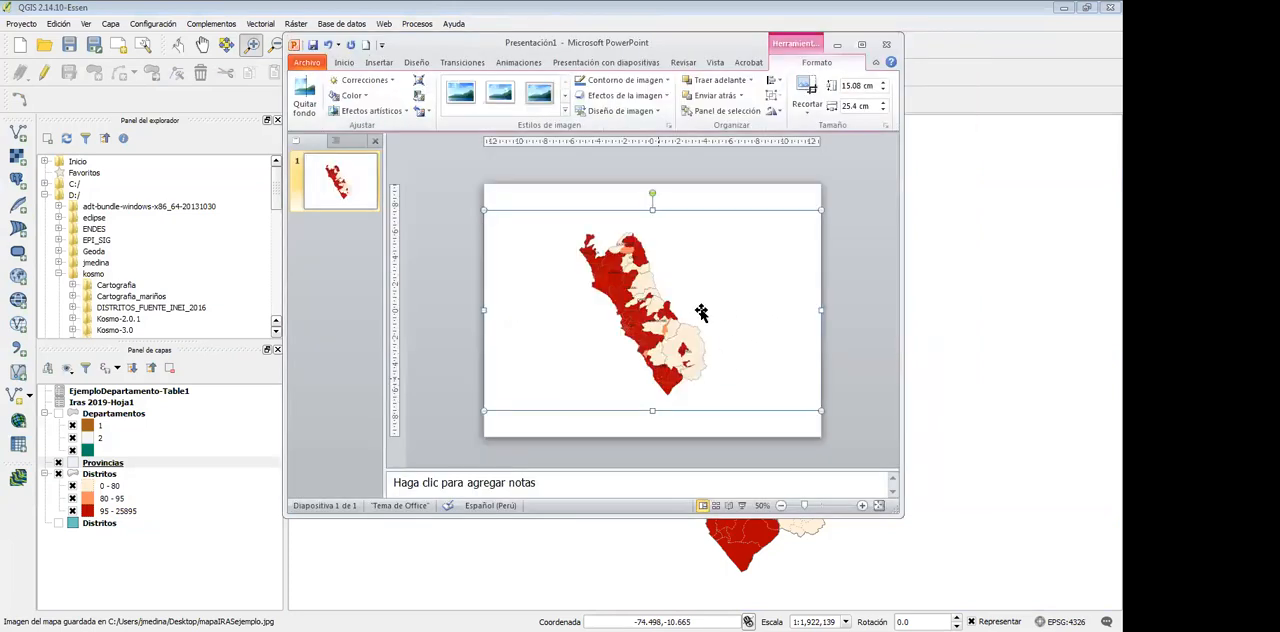
{"action": "left_click_drag", "start_coordinate": [743, 43], "coordinate": [598, 55]}
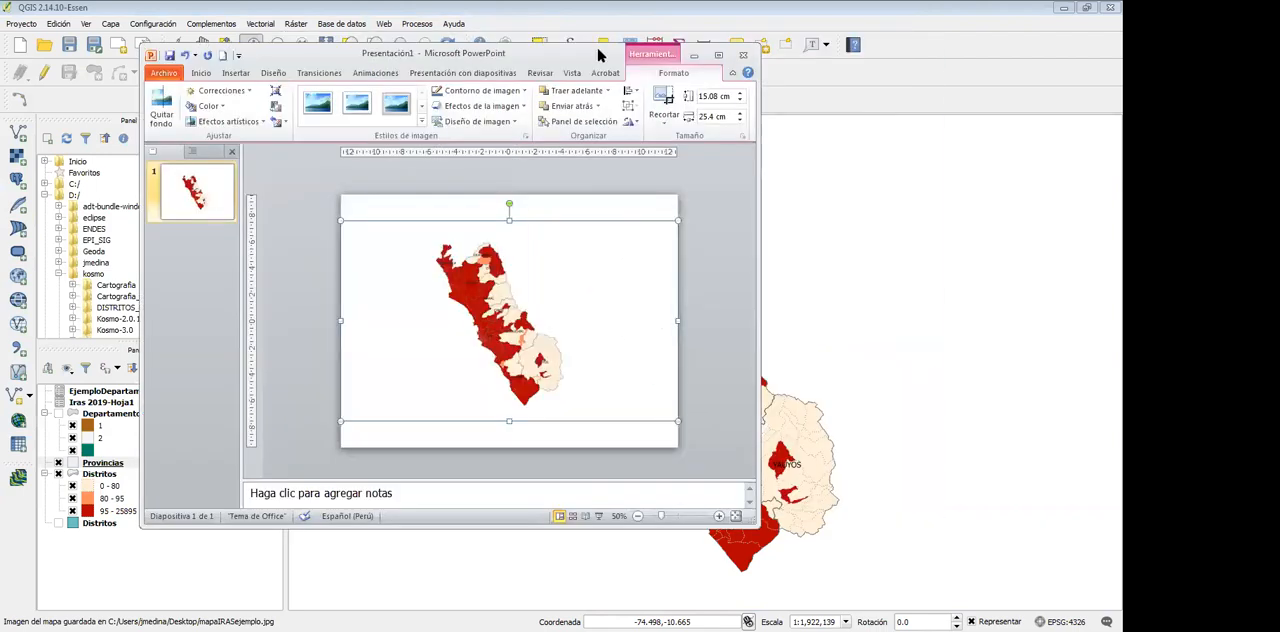
{"action": "left_click_drag", "start_coordinate": [598, 55], "coordinate": [810, 68]}
Return to QGIS and create a new print composer titled mapaIras
{"action": "left_click", "coordinate": [859, 68]}
{"action": "left_click", "coordinate": [20, 23]}
{"action": "key", "text": "Down"}
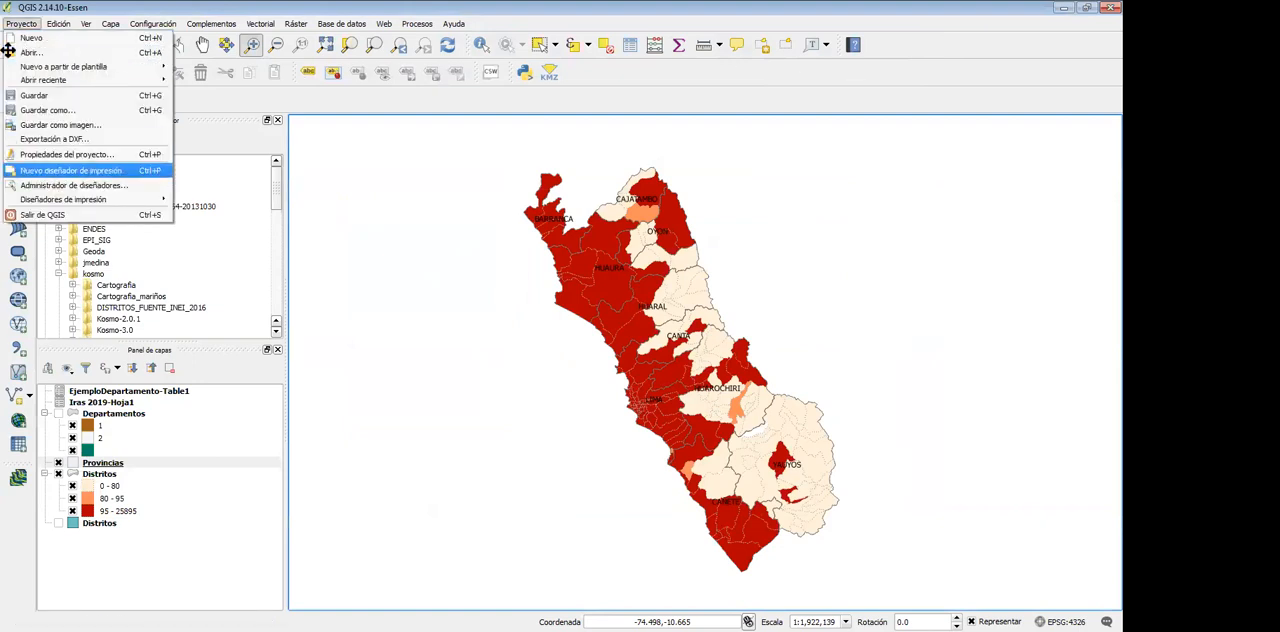
{"action": "key", "text": "Return"}
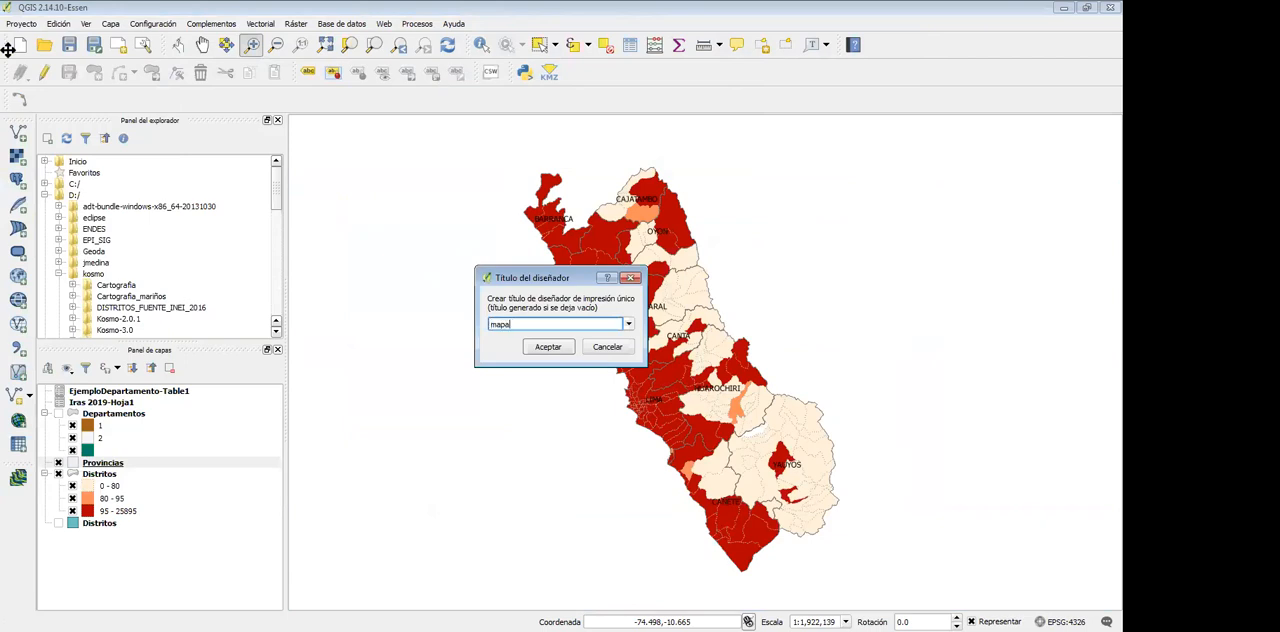
{"action": "key", "text": "Return"}
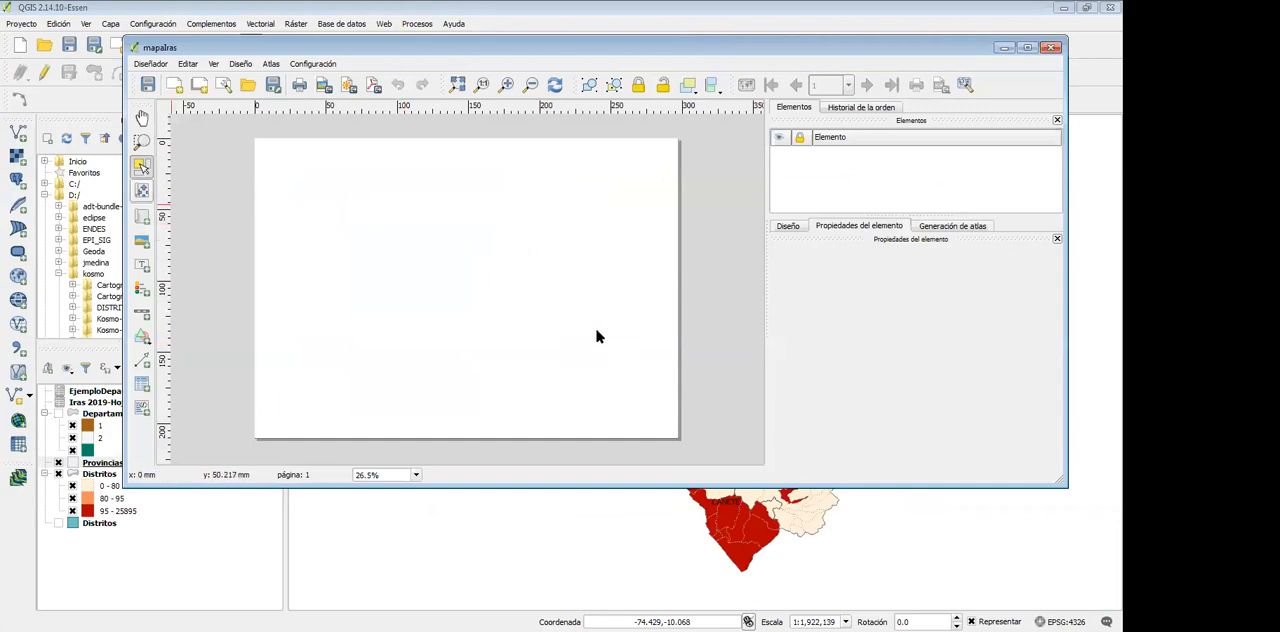
Add a map about 200 by 170 mm to the page and place a legend beside it
{"action": "left_click", "coordinate": [142, 217]}
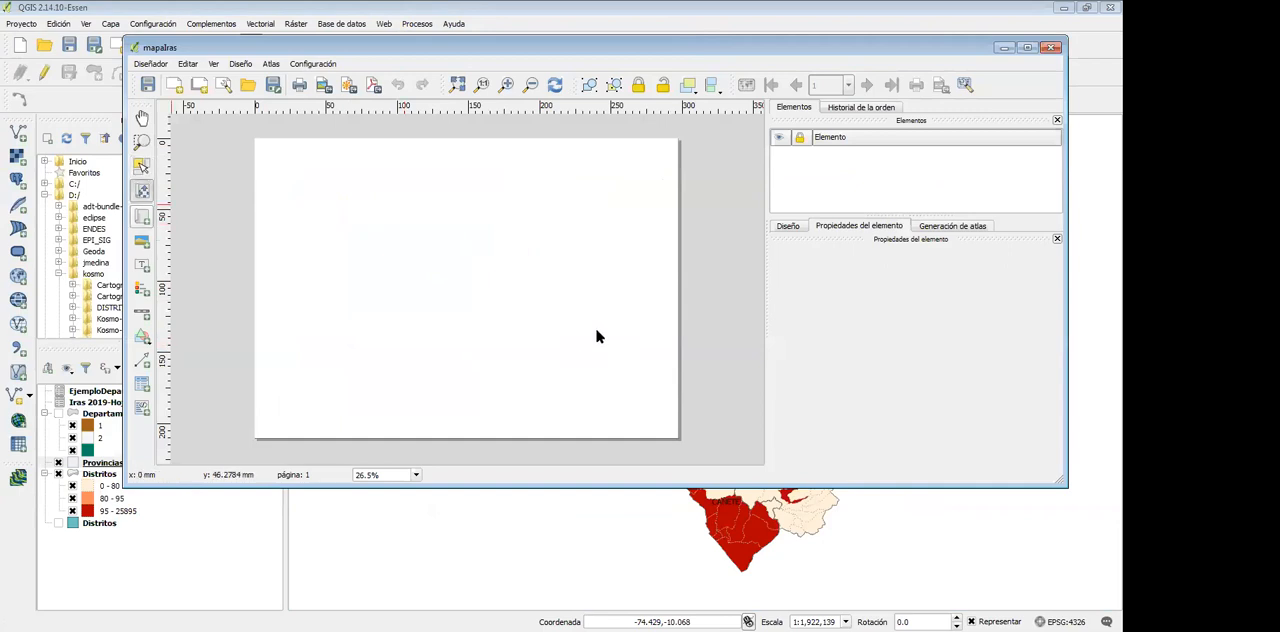
{"action": "mouse_move", "coordinate": [272, 158]}
{"action": "left_mouse_down"}
{"action": "mouse_move", "coordinate": [305, 308]}
{"action": "mouse_move", "coordinate": [486, 391]}
{"action": "mouse_move", "coordinate": [559, 404]}
{"action": "left_mouse_up"}
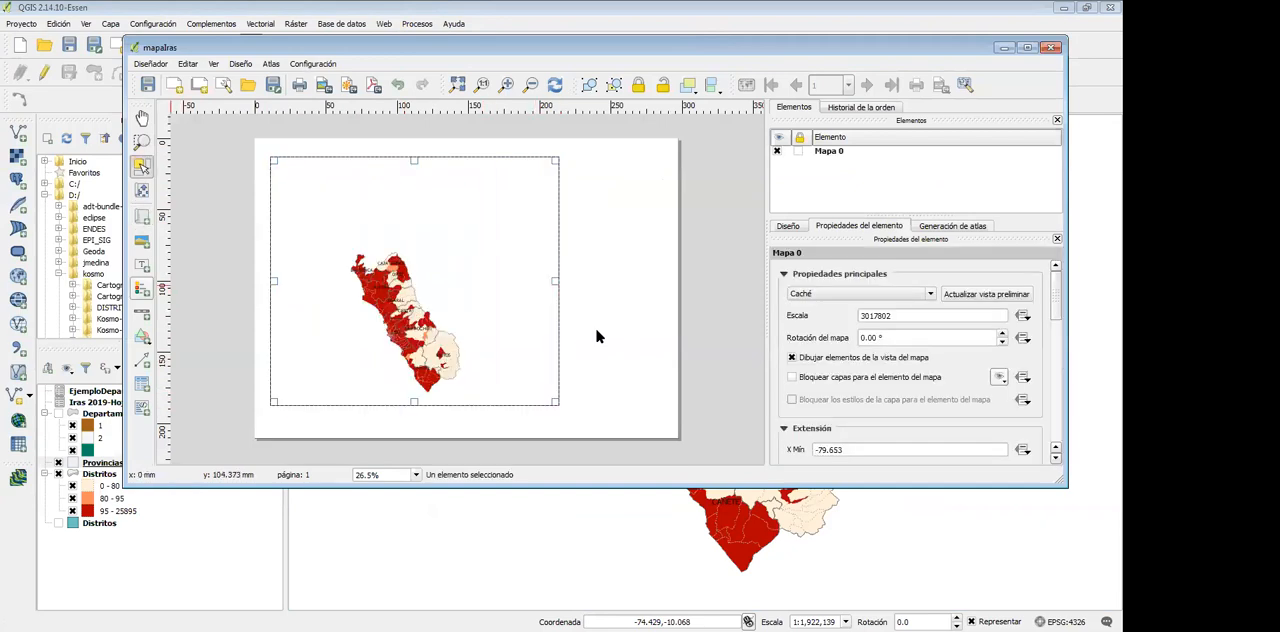
{"action": "left_click_drag", "start_coordinate": [576, 281], "coordinate": [674, 403]}
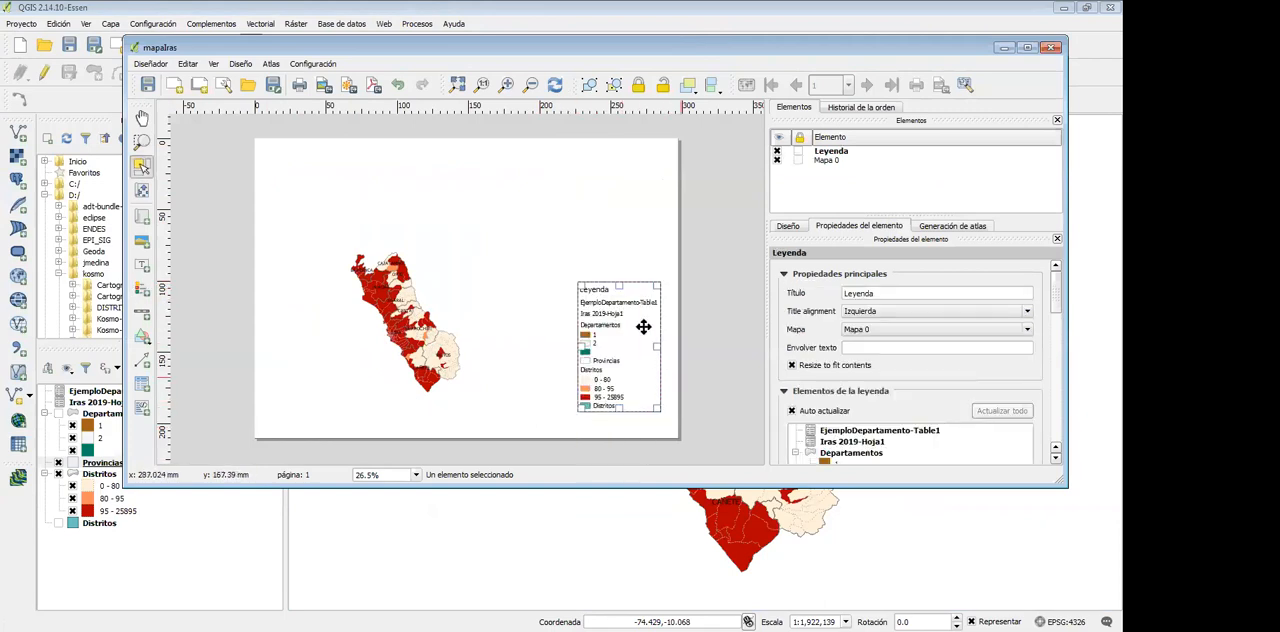
{"action": "left_click_drag", "start_coordinate": [612, 329], "coordinate": [584, 305]}
{"action": "left_click", "coordinate": [520, 308]}
Add a scale bar below the map and a vertical north arrow about 30 mm long above the legend
{"action": "left_click", "coordinate": [142, 313]}
{"action": "left_click_drag", "start_coordinate": [298, 413], "coordinate": [475, 422]}
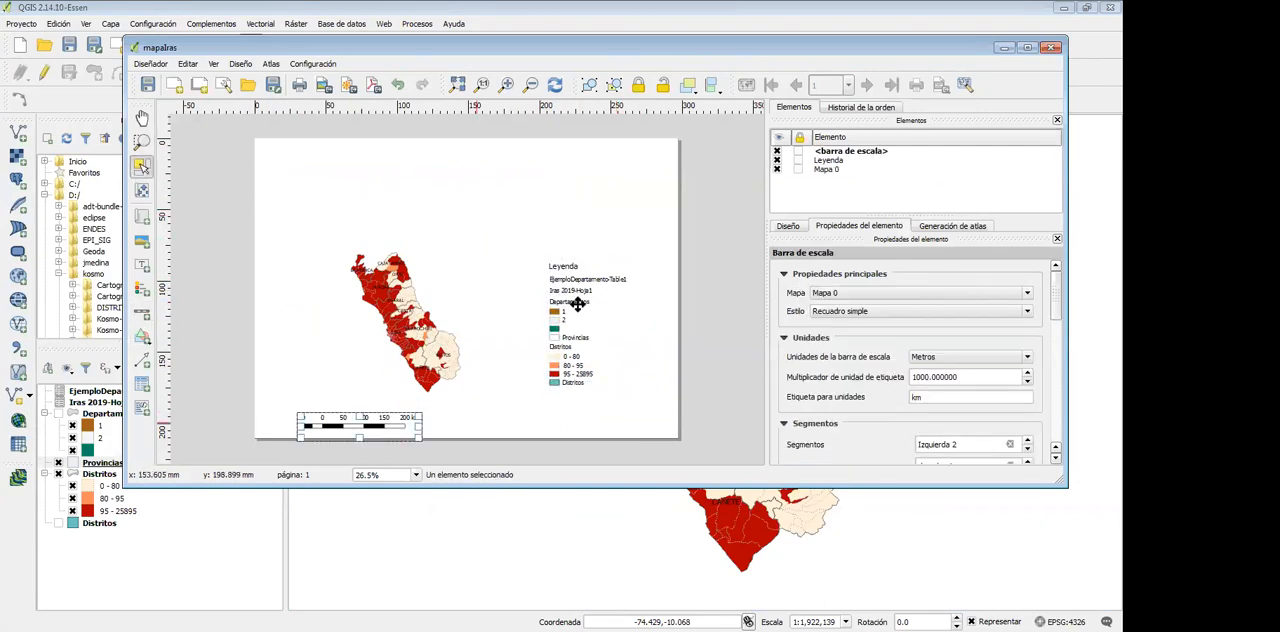
{"action": "left_click", "coordinate": [142, 360]}
{"action": "left_click_drag", "start_coordinate": [541, 234], "coordinate": [540, 191]}
{"action": "left_click", "coordinate": [577, 217]}
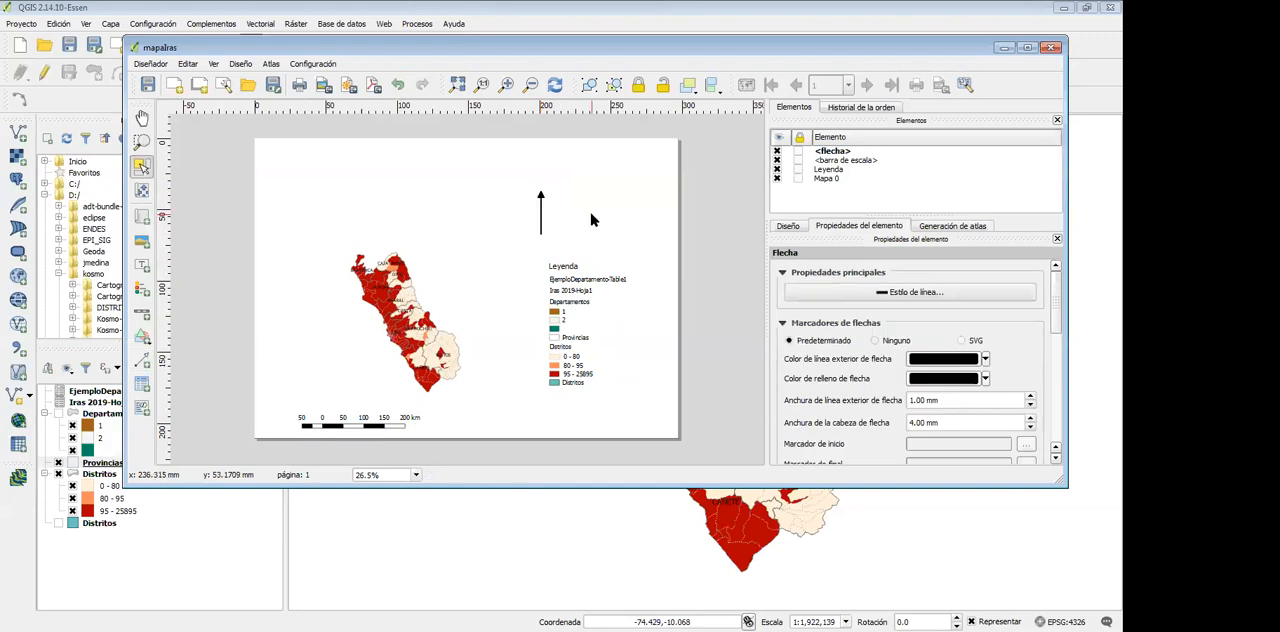
Export the composition to the desktop as the image mapaIRASejemplo2.jpg, keeping the 3507 × 2480 px page size
{"action": "key", "text": "alt+d"}
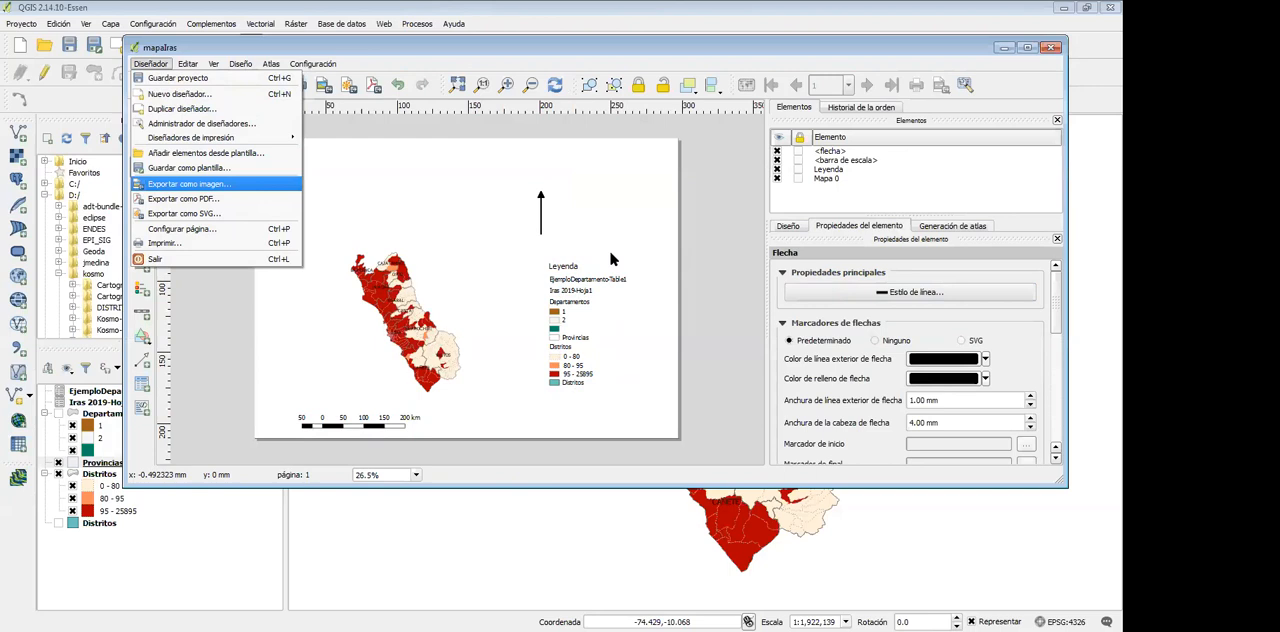
{"action": "key", "text": "Return"}
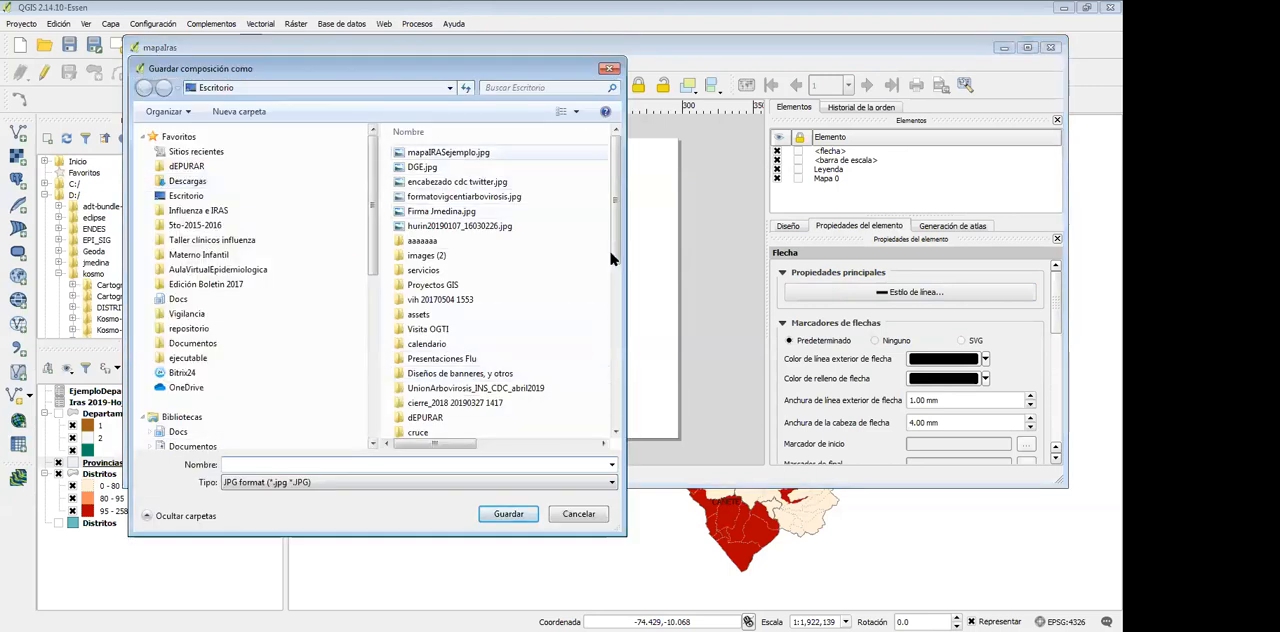
{"action": "left_click", "coordinate": [448, 153]}
{"action": "key", "text": "Tab"}
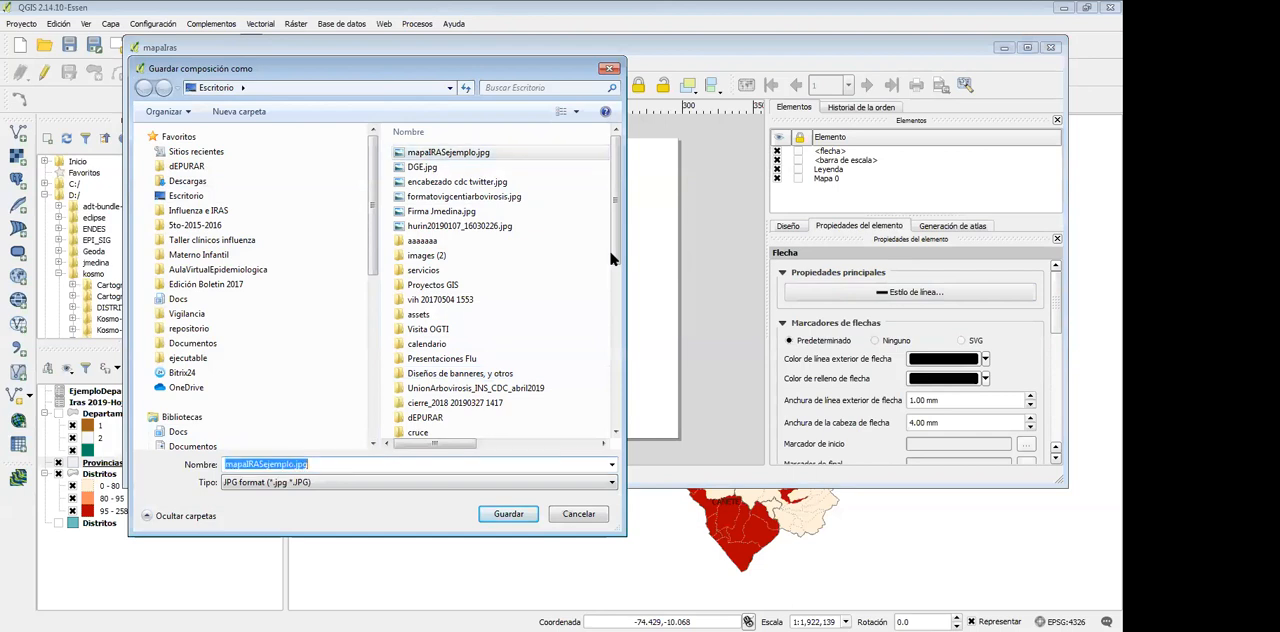
{"action": "left_click", "coordinate": [294, 464]}
{"action": "type", "text": "2"}
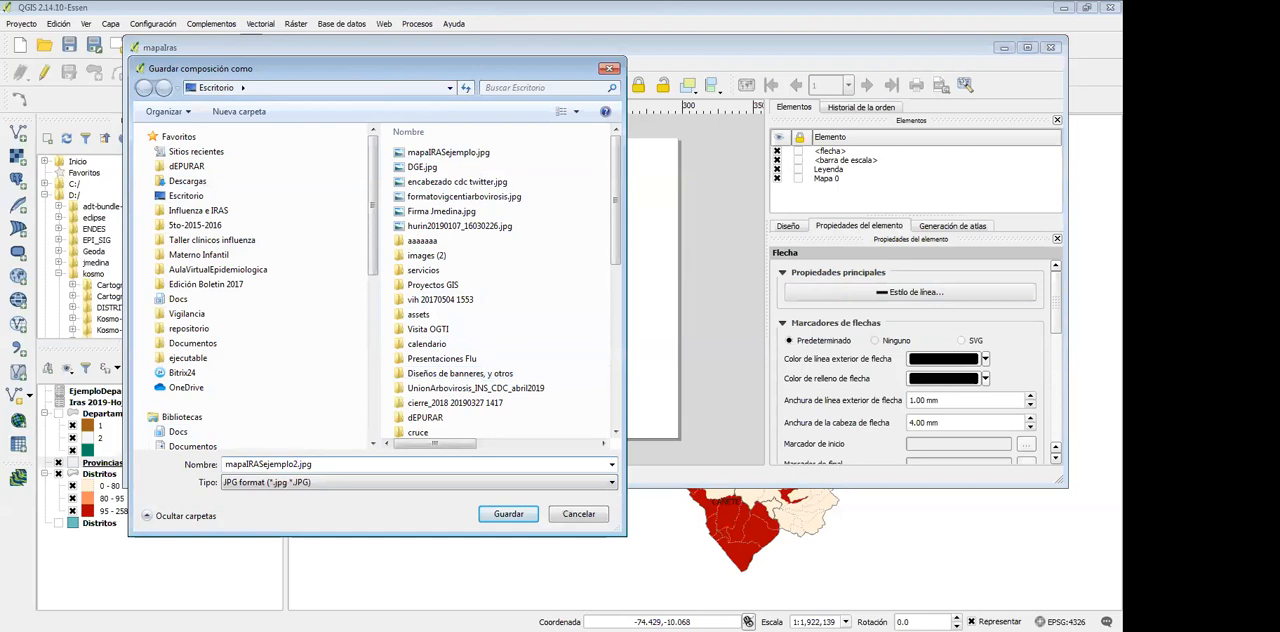
{"action": "key", "text": "Return"}
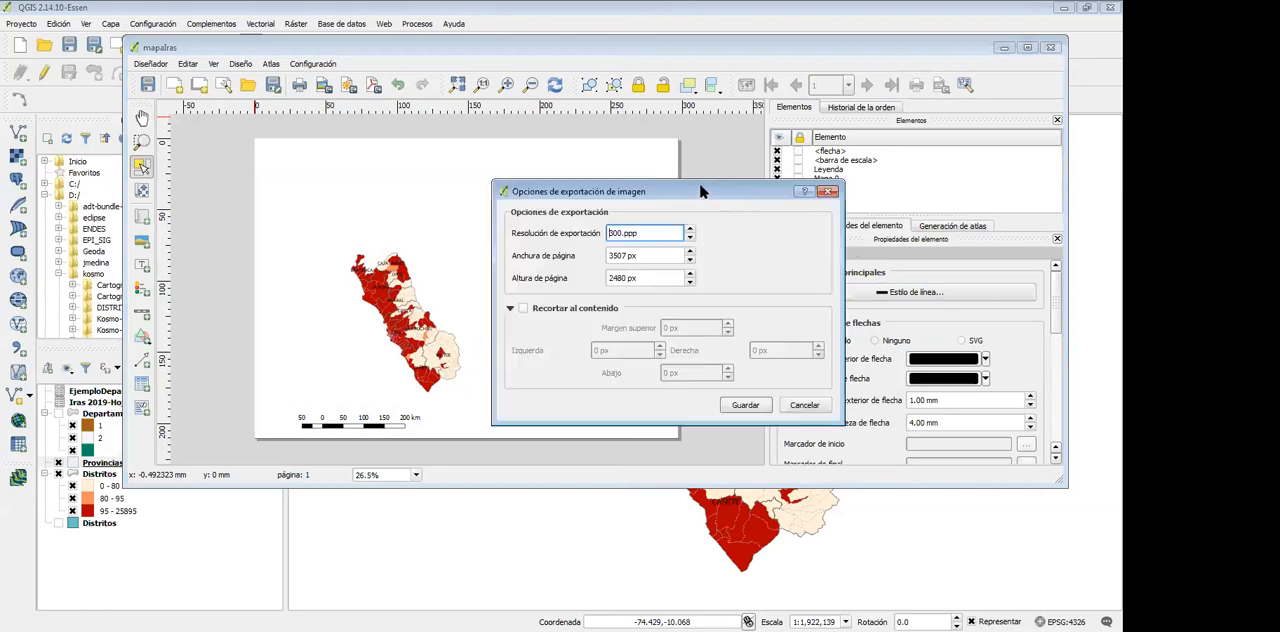
{"action": "left_click_drag", "start_coordinate": [705, 192], "coordinate": [591, 186]}
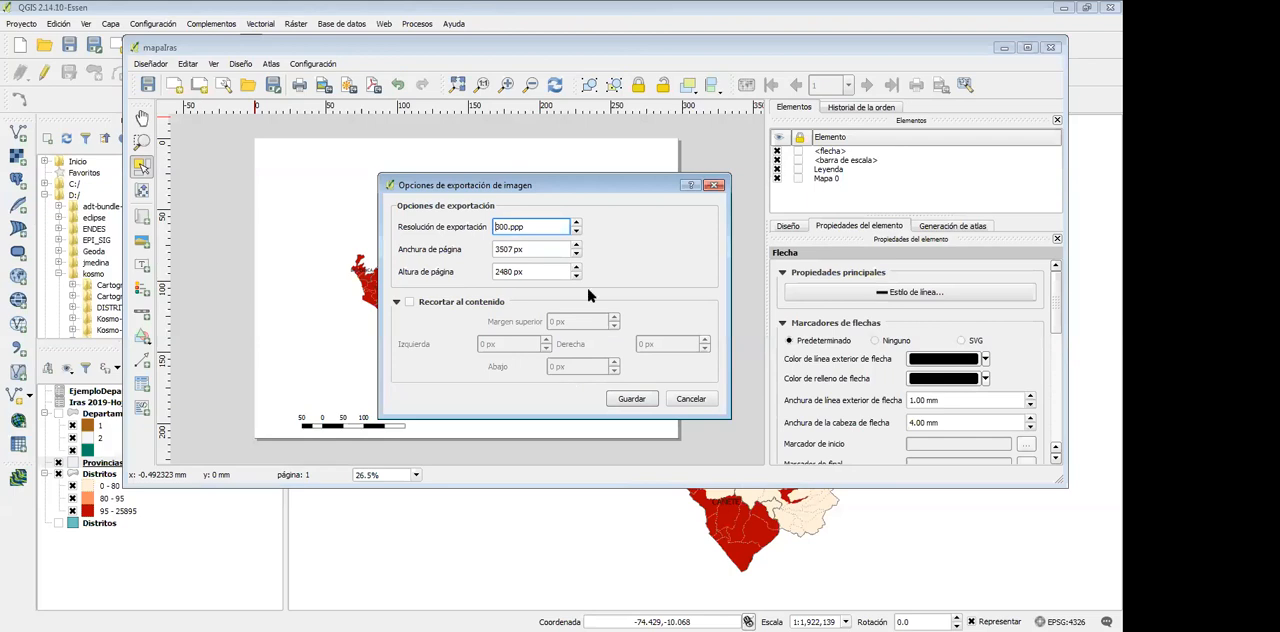
{"action": "left_click", "coordinate": [632, 399]}
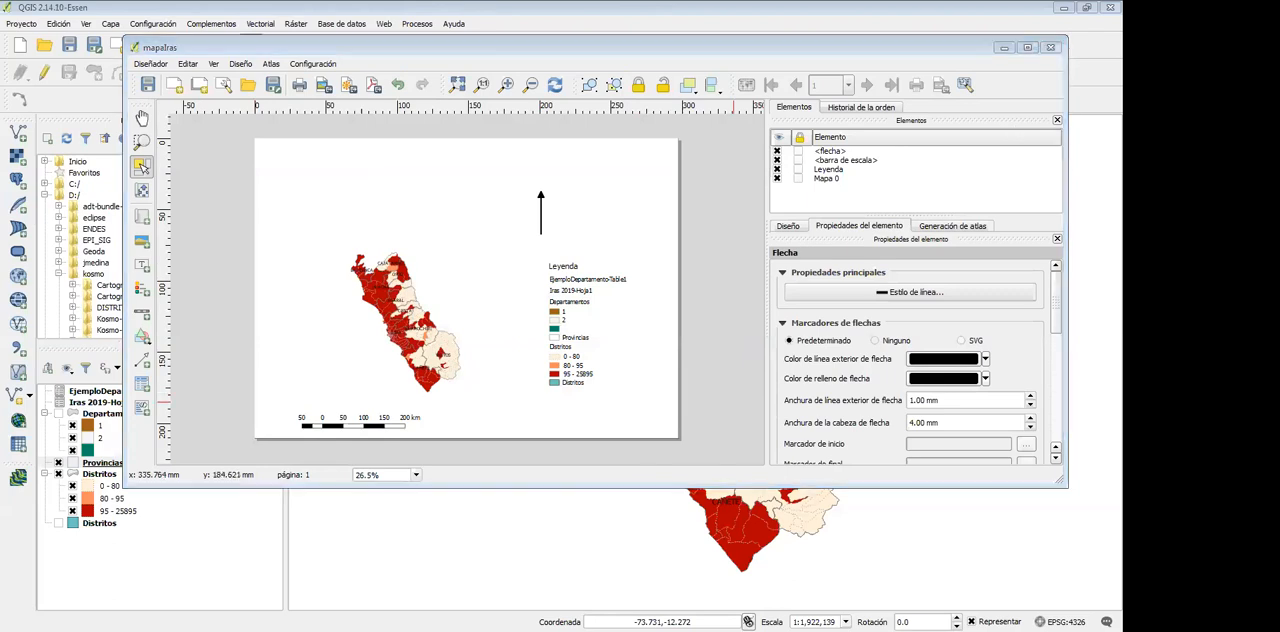
Switch to PowerPoint, add a second slide and insert mapaIRASejemplo2.jpg into its content placeholder
{"action": "key", "text": "alt+Tab"}
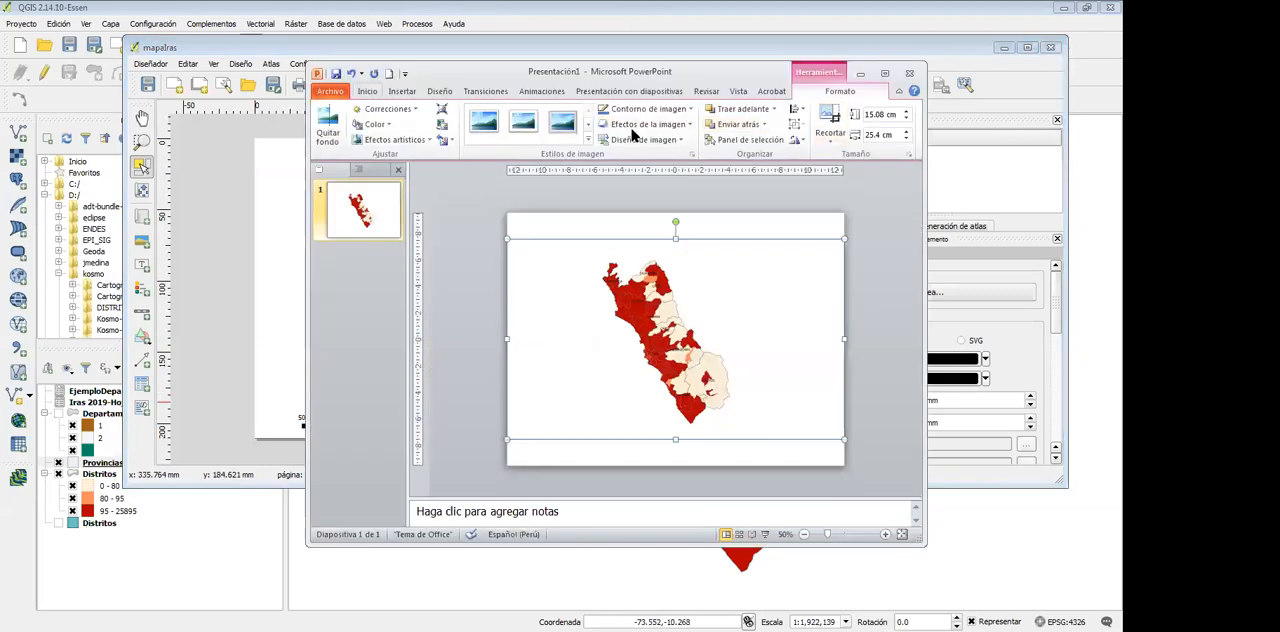
{"action": "left_click", "coordinate": [368, 91]}
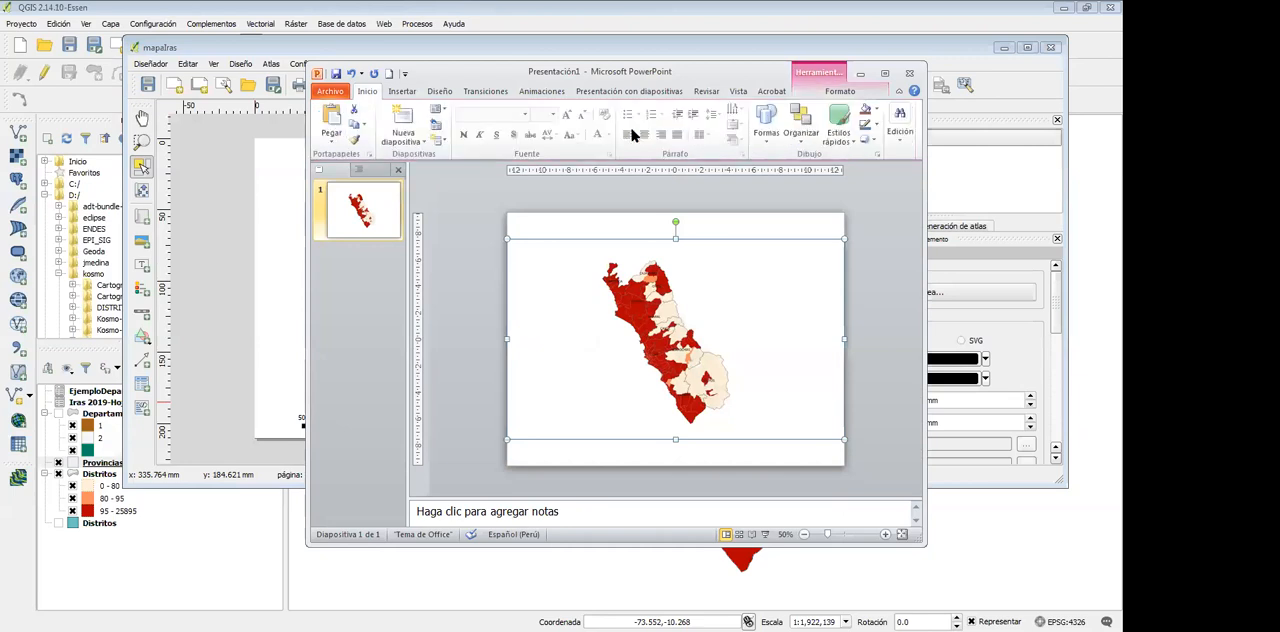
{"action": "left_click", "coordinate": [402, 116]}
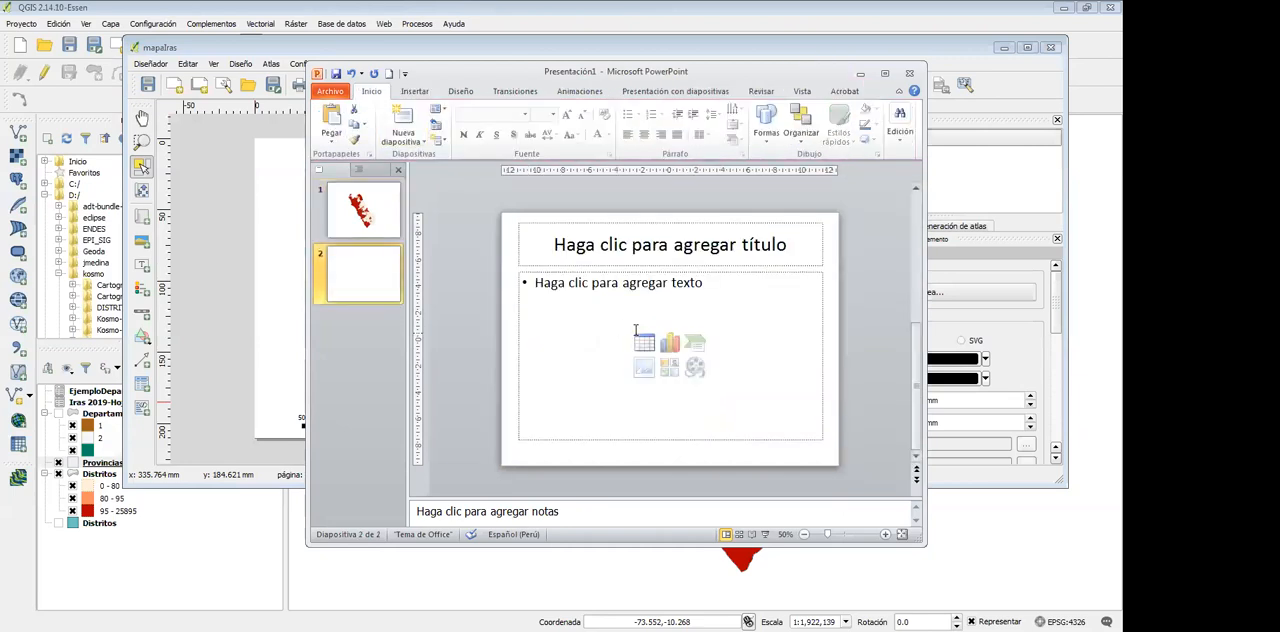
{"action": "left_click", "coordinate": [644, 367]}
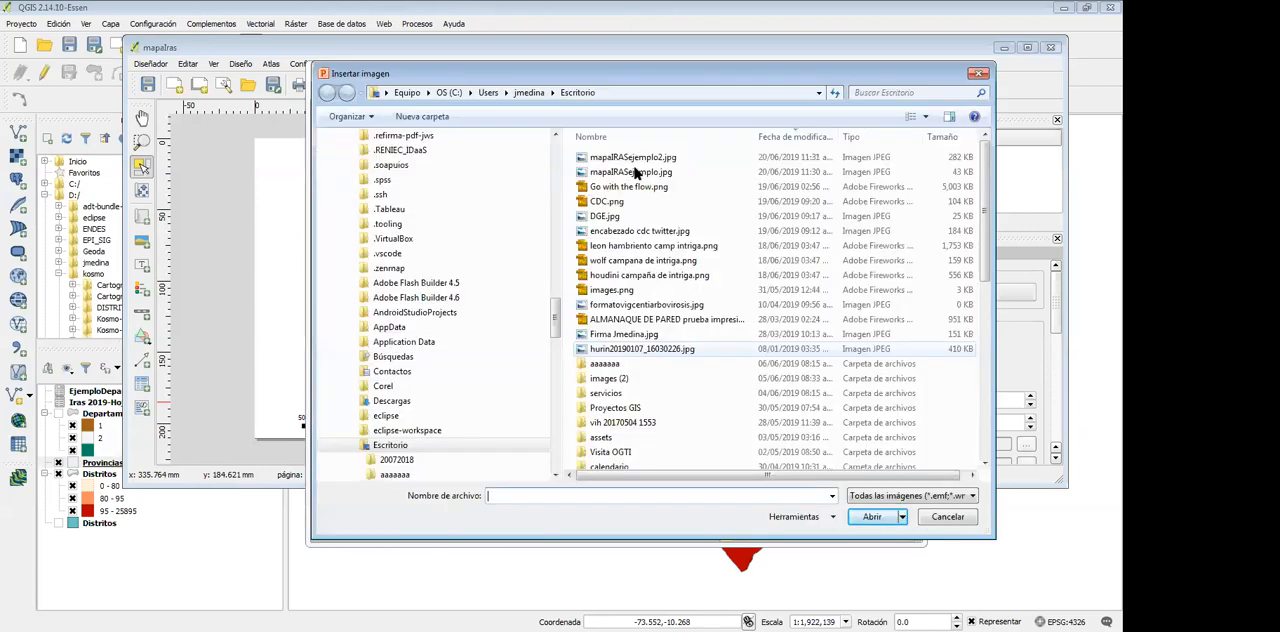
{"action": "double_click", "coordinate": [637, 158]}
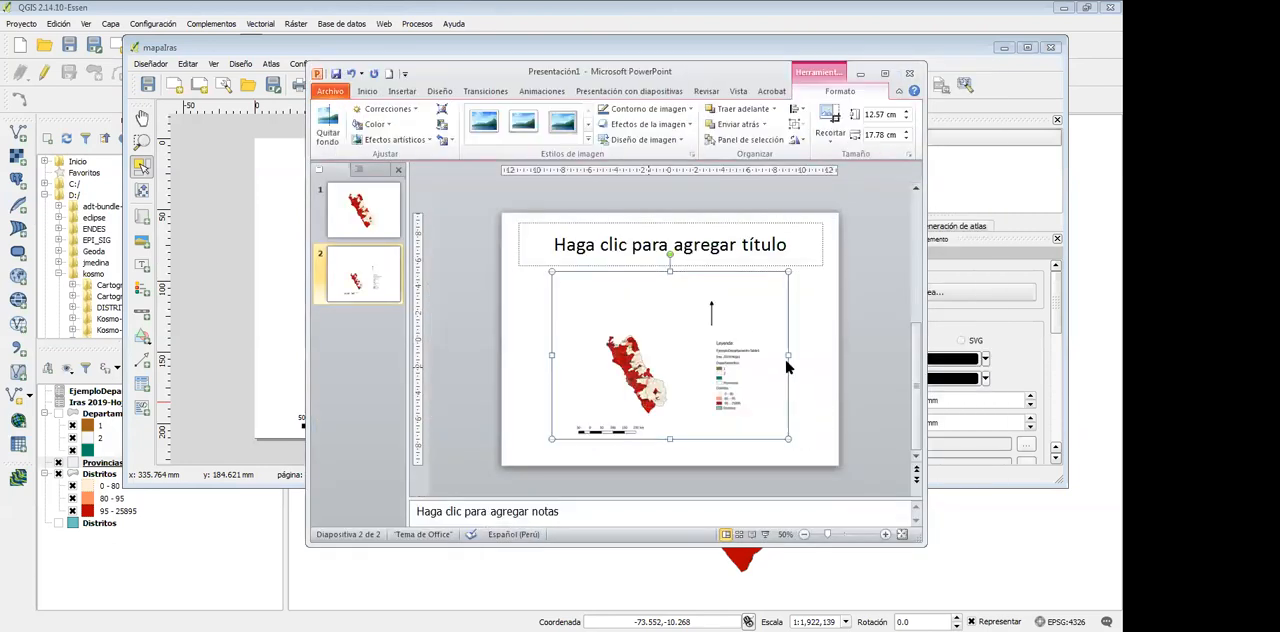
Compare the plain map image on slide 1 with the composed map on slide 2 in a maximized window
{"action": "left_click", "coordinate": [579, 442]}
{"action": "left_click", "coordinate": [637, 383]}
{"action": "scroll", "coordinate": [570, 353], "scroll_direction": "up", "scroll_amount": 2}
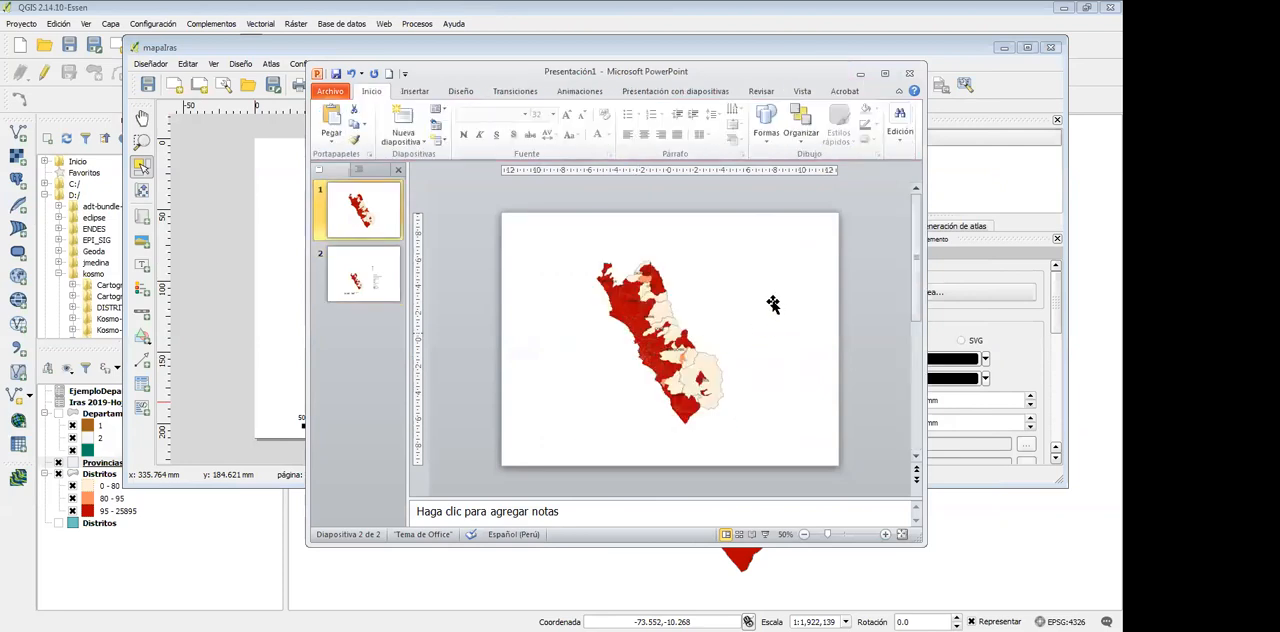
{"action": "left_click", "coordinate": [614, 432]}
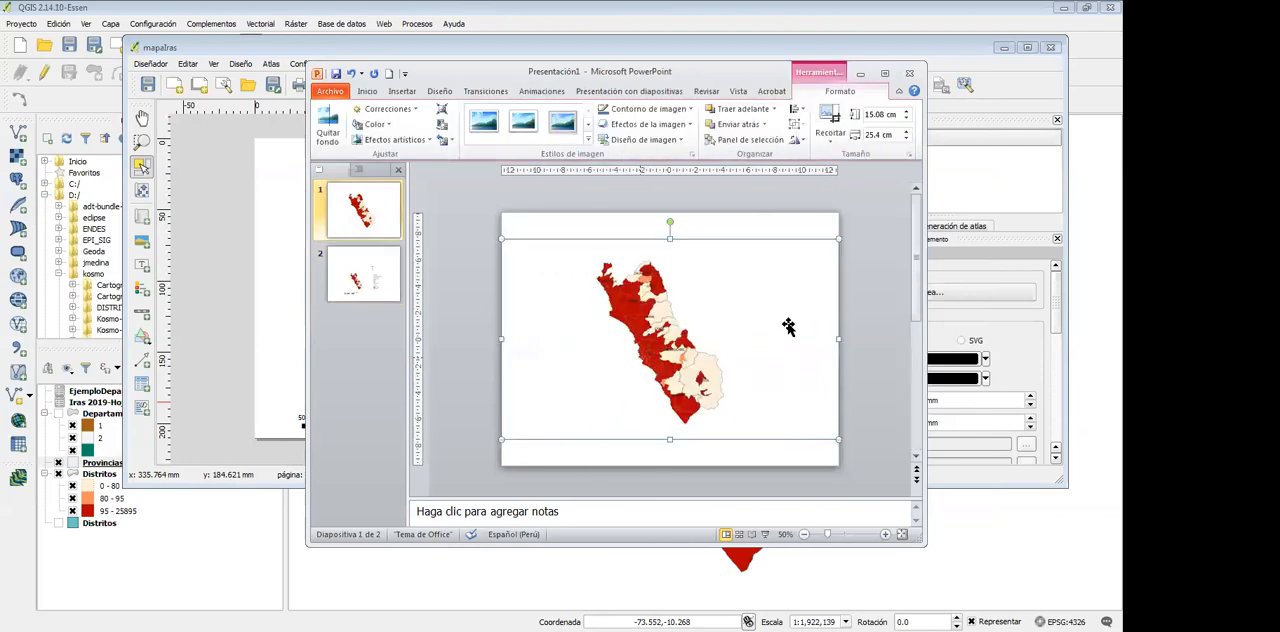
{"action": "scroll", "coordinate": [590, 423], "scroll_direction": "down", "scroll_amount": 2}
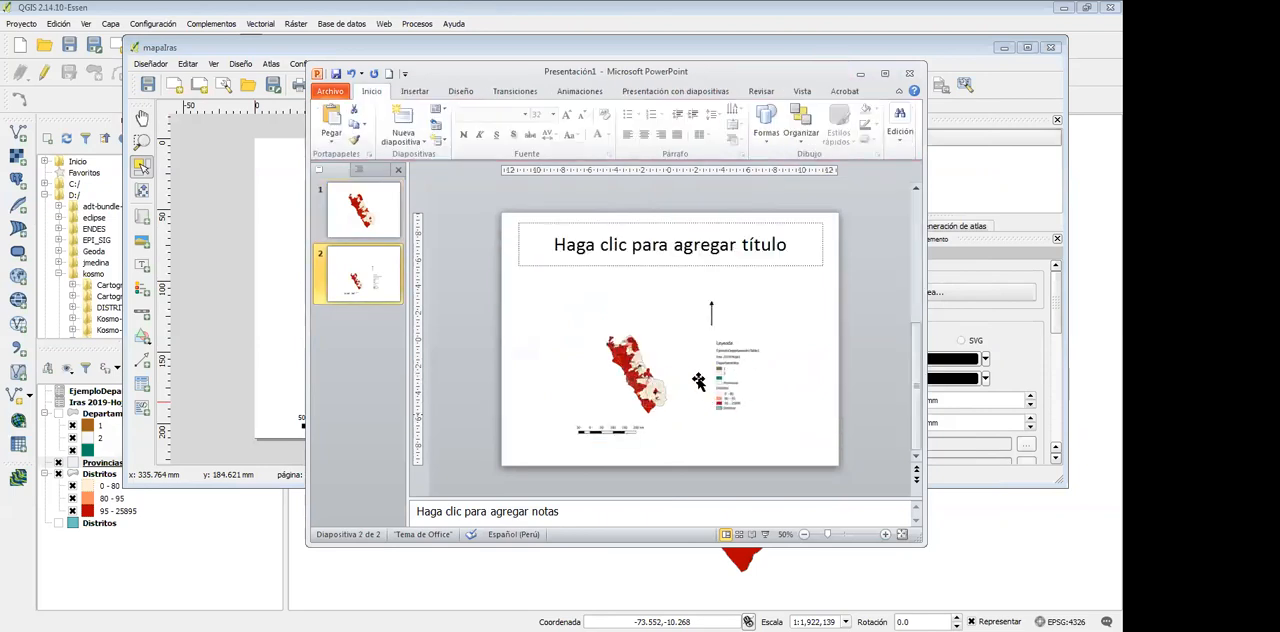
{"action": "left_click", "coordinate": [885, 75]}
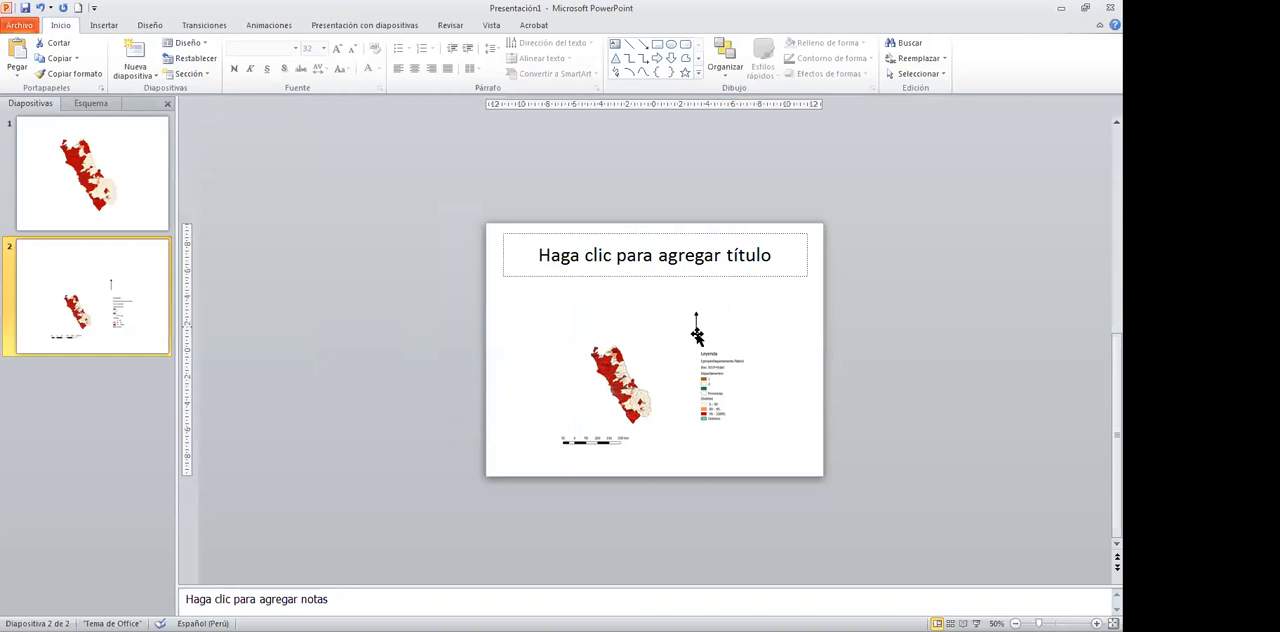
{"action": "left_click", "coordinate": [697, 335]}
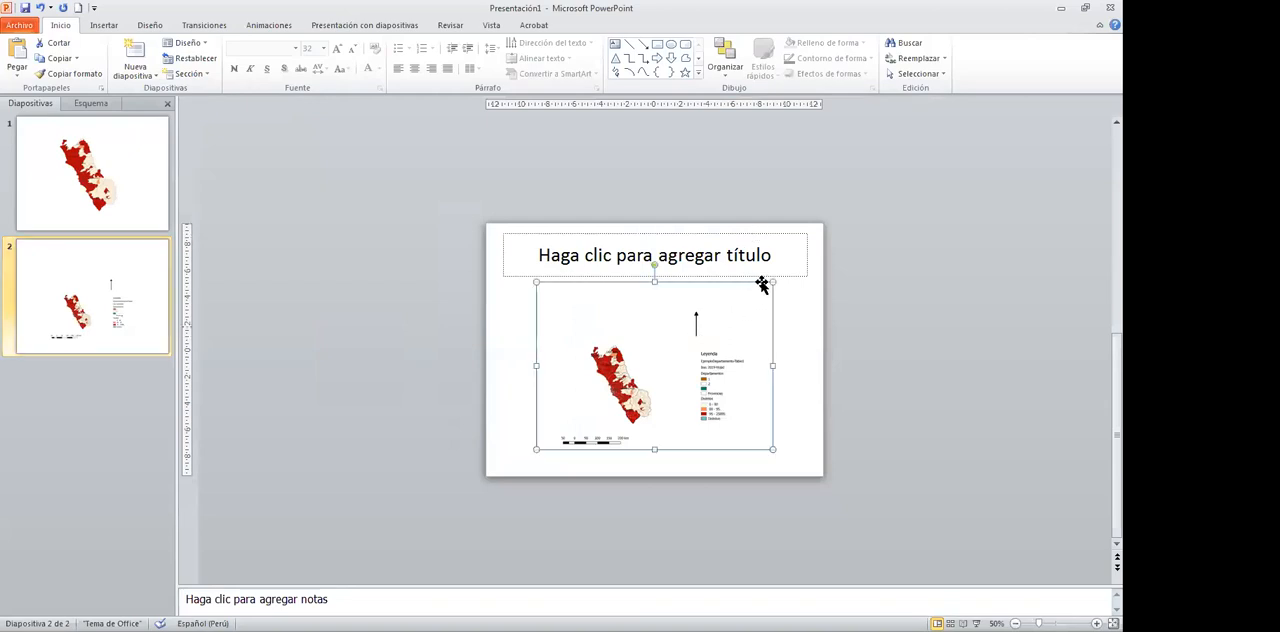
Enlarge the composed map image on slide 2 to cover most of the slide, and return to QGIS
{"action": "left_click_drag", "start_coordinate": [777, 272], "coordinate": [730, 346]}
{"action": "left_click", "coordinate": [693, 163]}
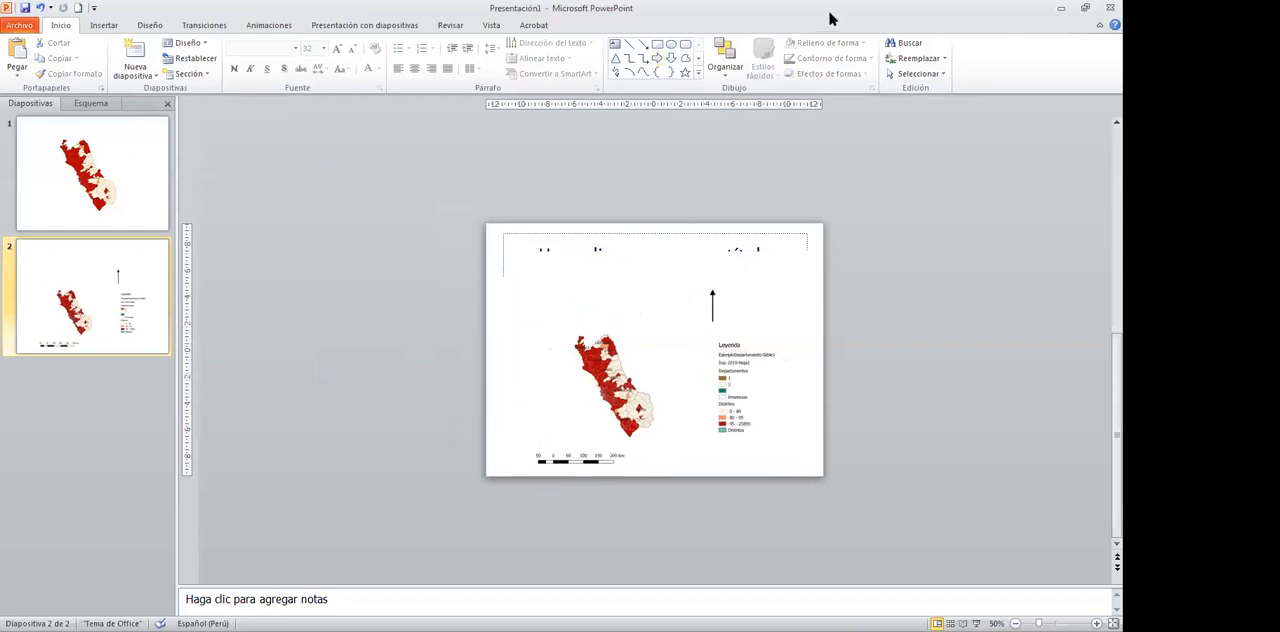
{"action": "left_click", "coordinate": [1063, 7]}
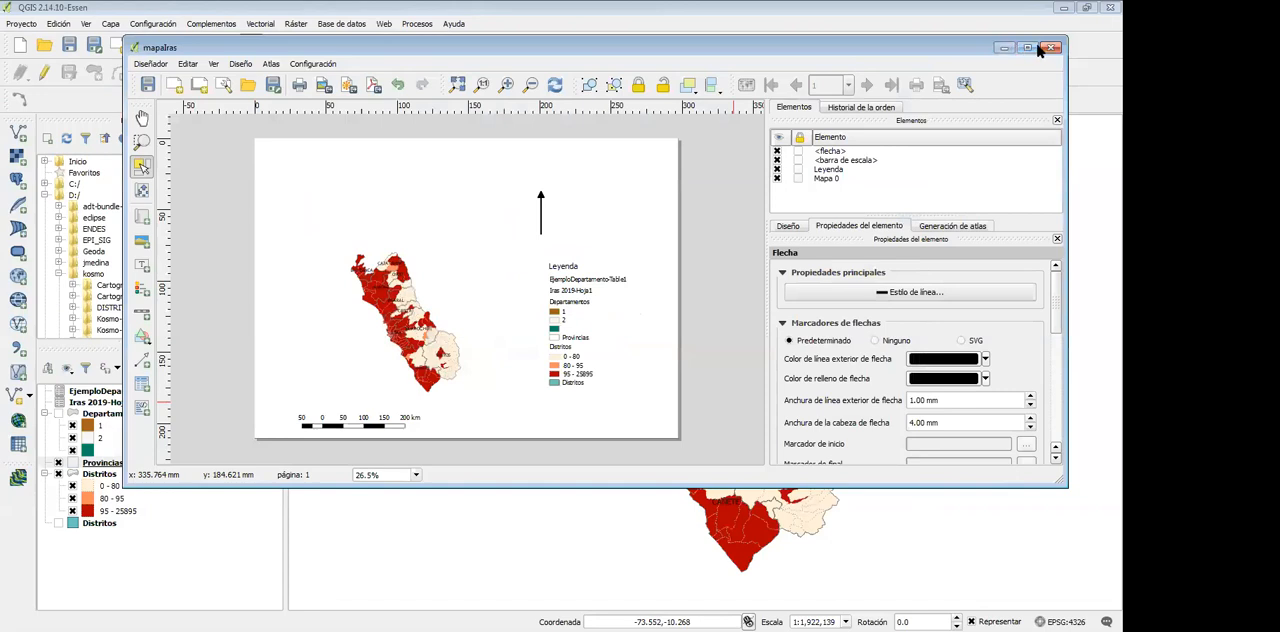
Save the QGIS project to the desktop under the name proyectoEjemplo
{"action": "left_click", "coordinate": [148, 85]}
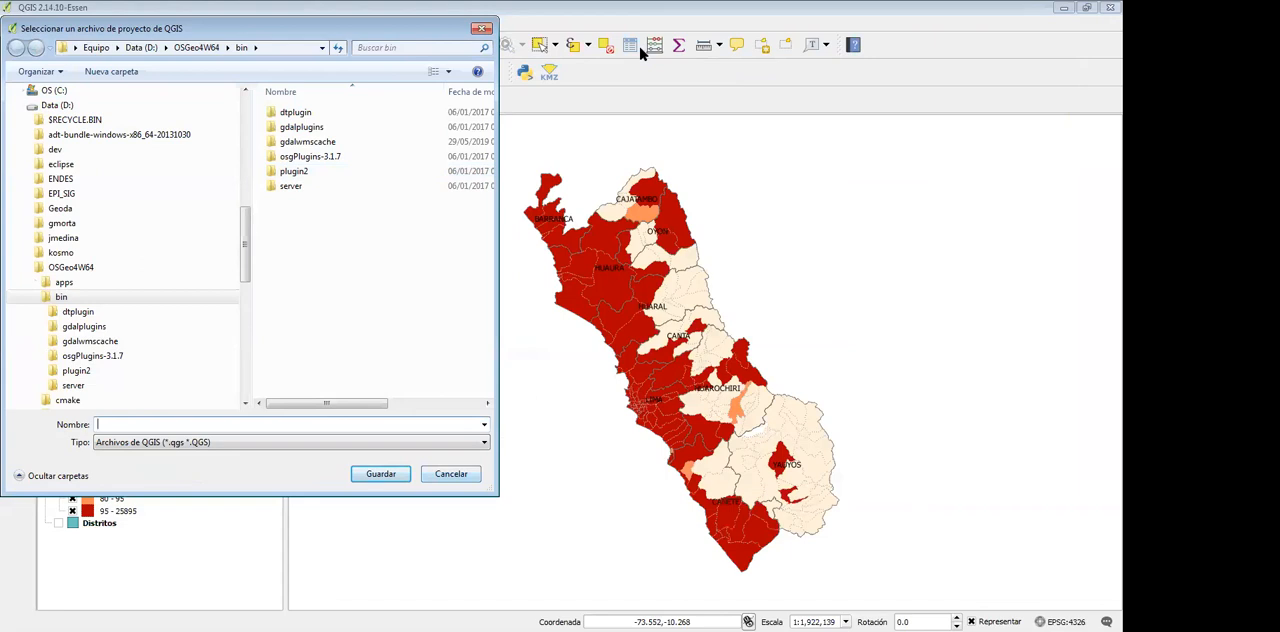
{"action": "key", "text": "Escape"}
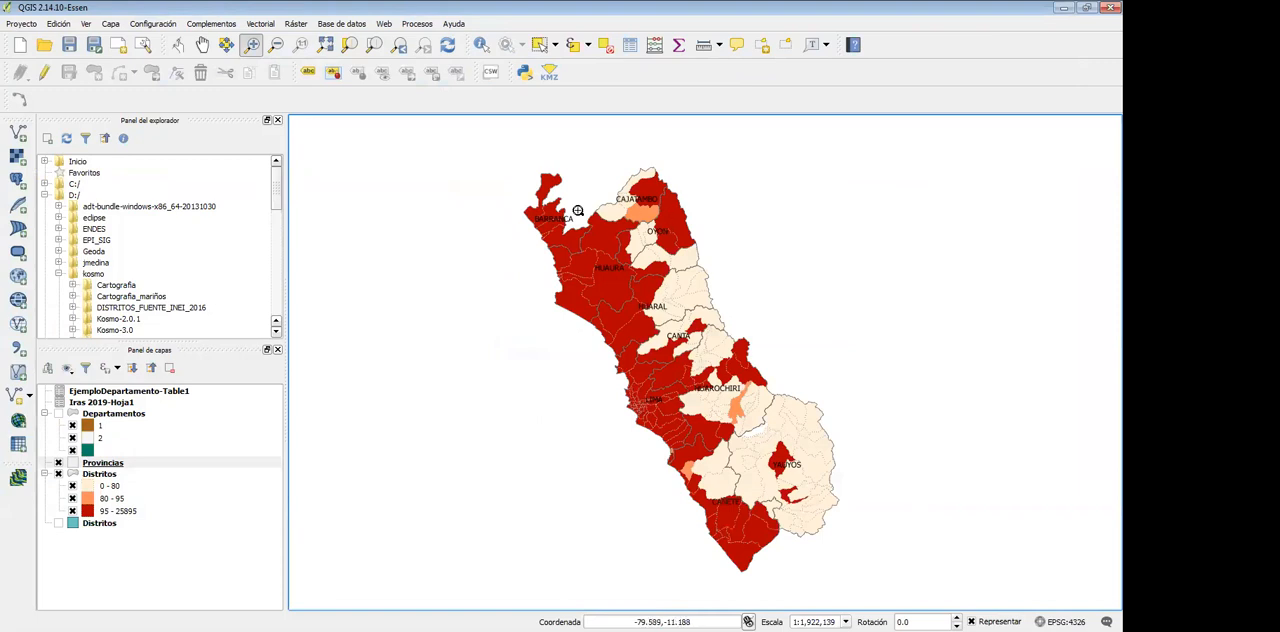
{"action": "key", "text": "alt"}
{"action": "left_click", "coordinate": [21, 24]}
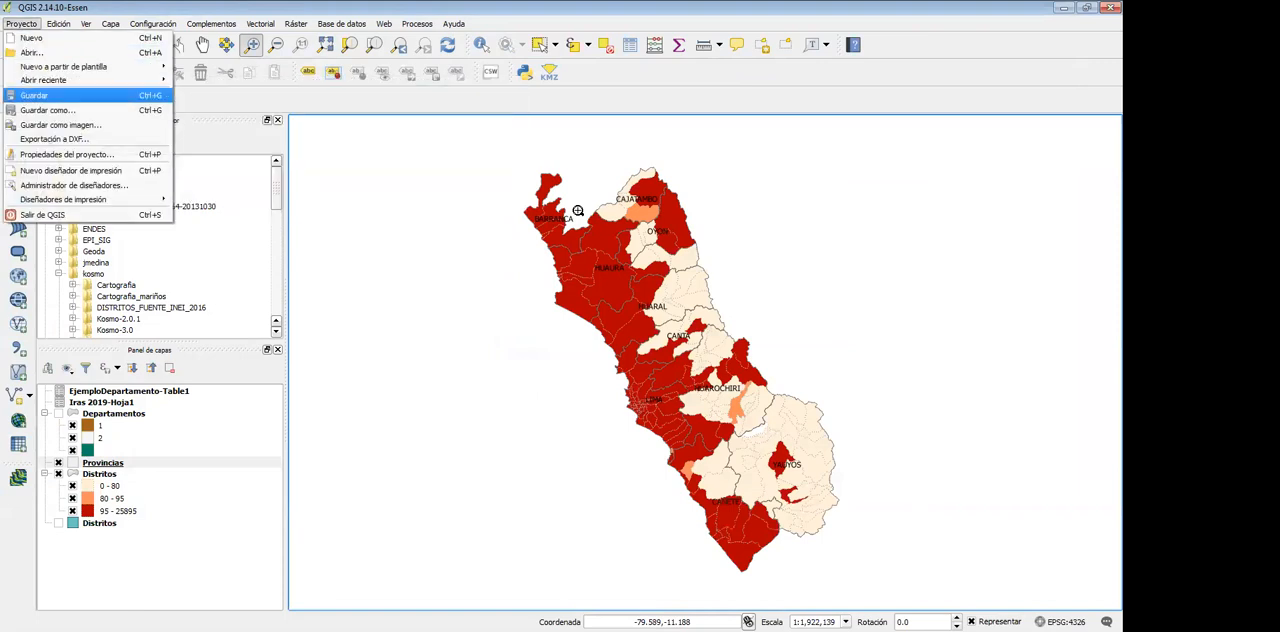
{"action": "key", "text": "Return"}
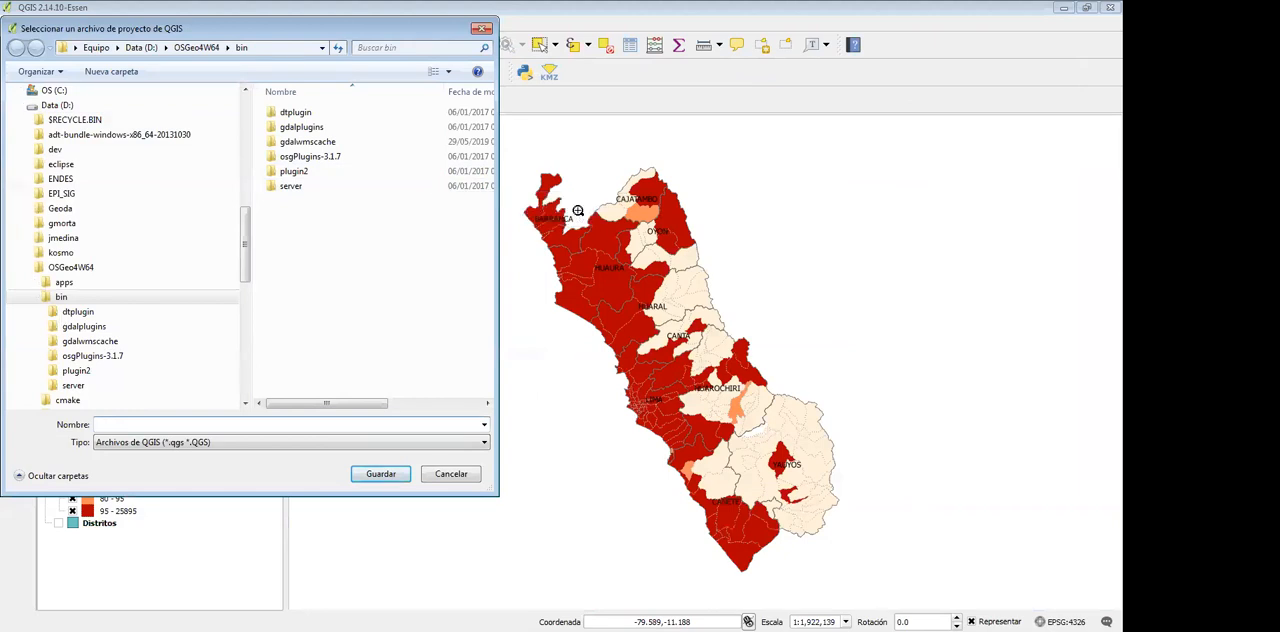
{"action": "left_click_drag", "start_coordinate": [245, 244], "coordinate": [245, 133]}
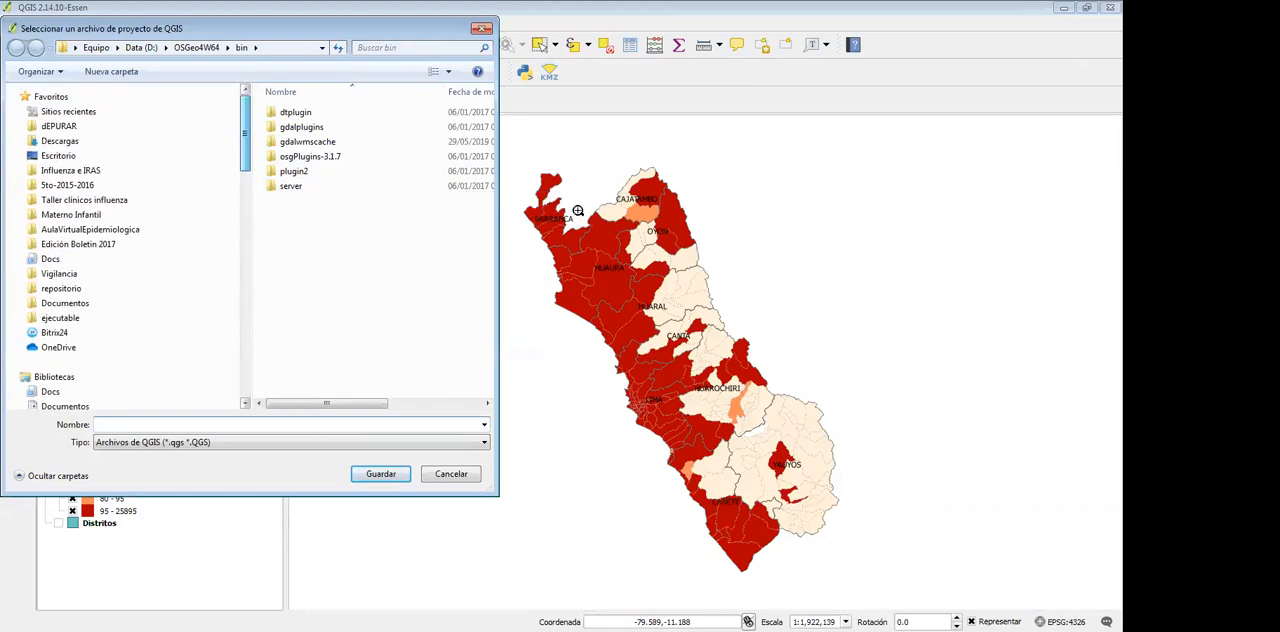
{"action": "left_click", "coordinate": [58, 155]}
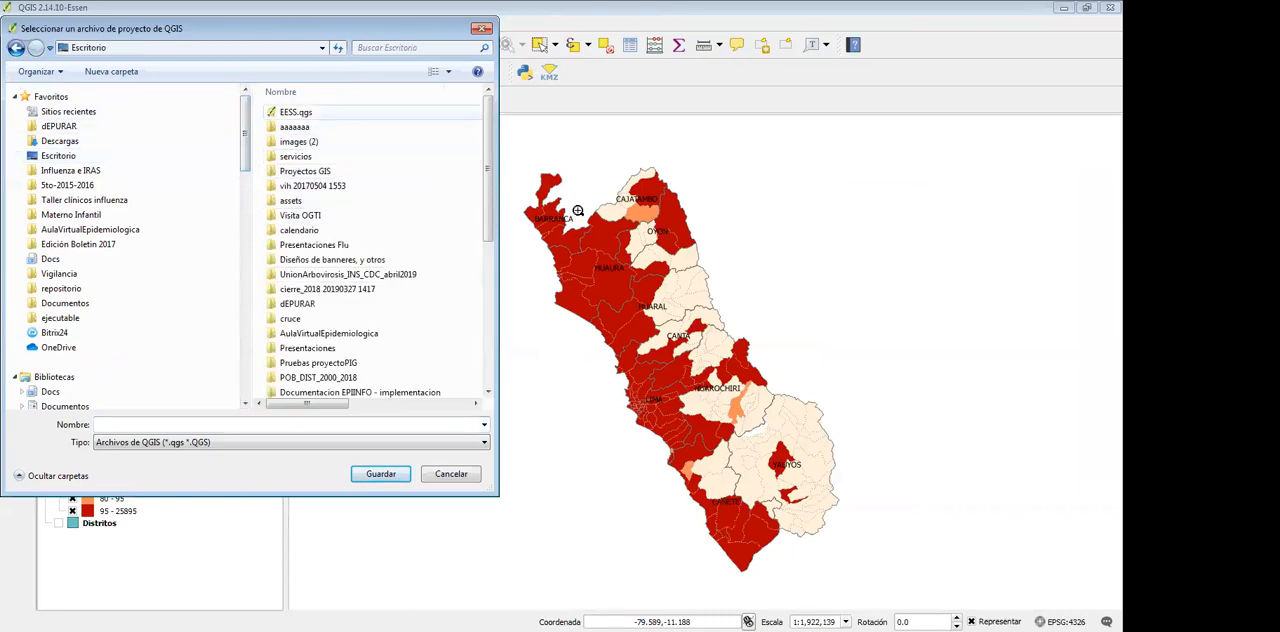
{"action": "left_click", "coordinate": [288, 425]}
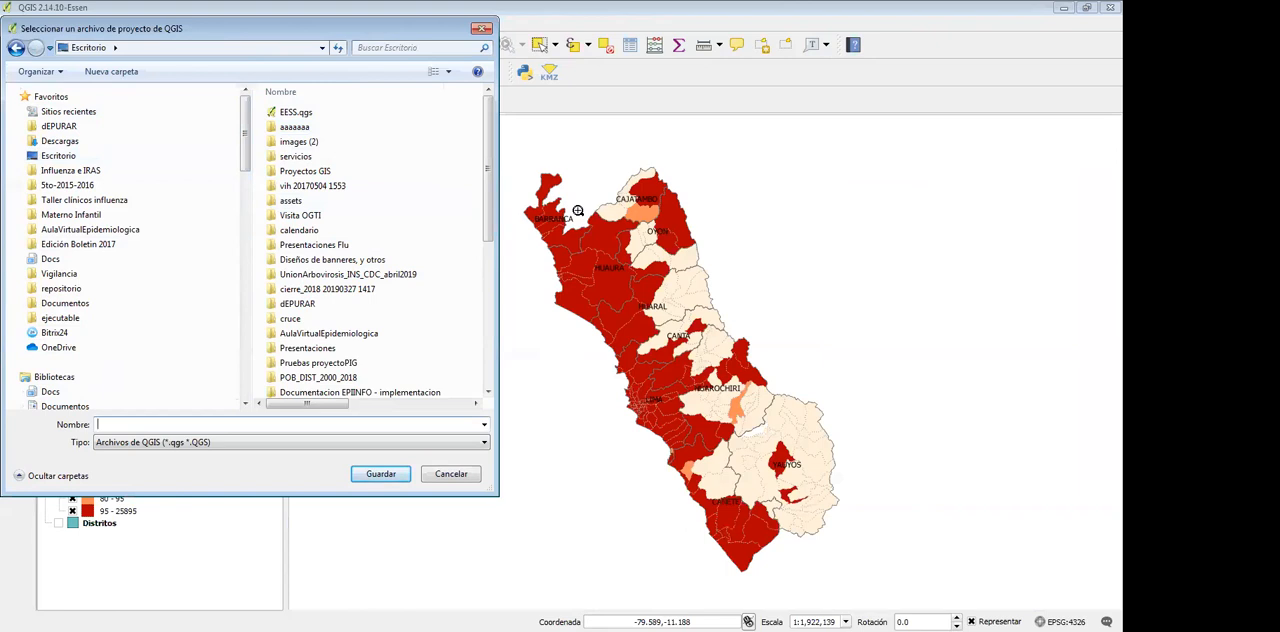
{"action": "type", "text": "proyectoEjemplo"}
{"action": "key", "text": "Return"}
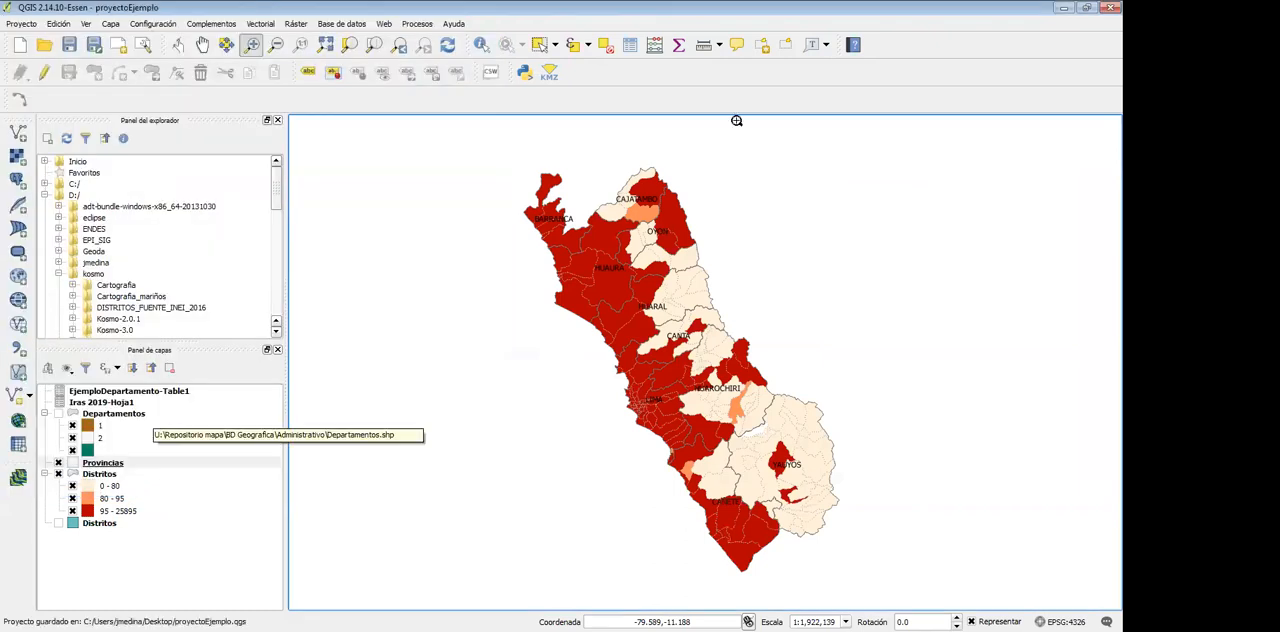
{"action": "key", "text": "alt+p"}
{"action": "key", "text": "Down"}
{"action": "key", "text": "Down"}
{"action": "key", "text": "Down"}
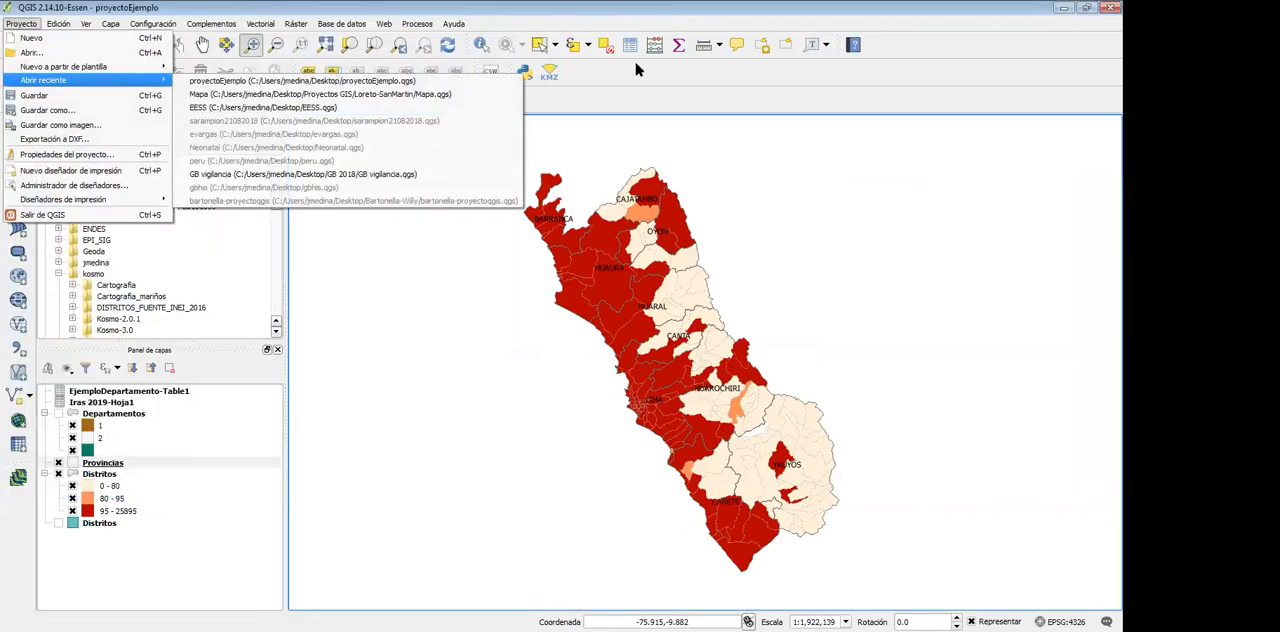
{"action": "key", "text": "Up"}
{"action": "key", "text": "Up"}
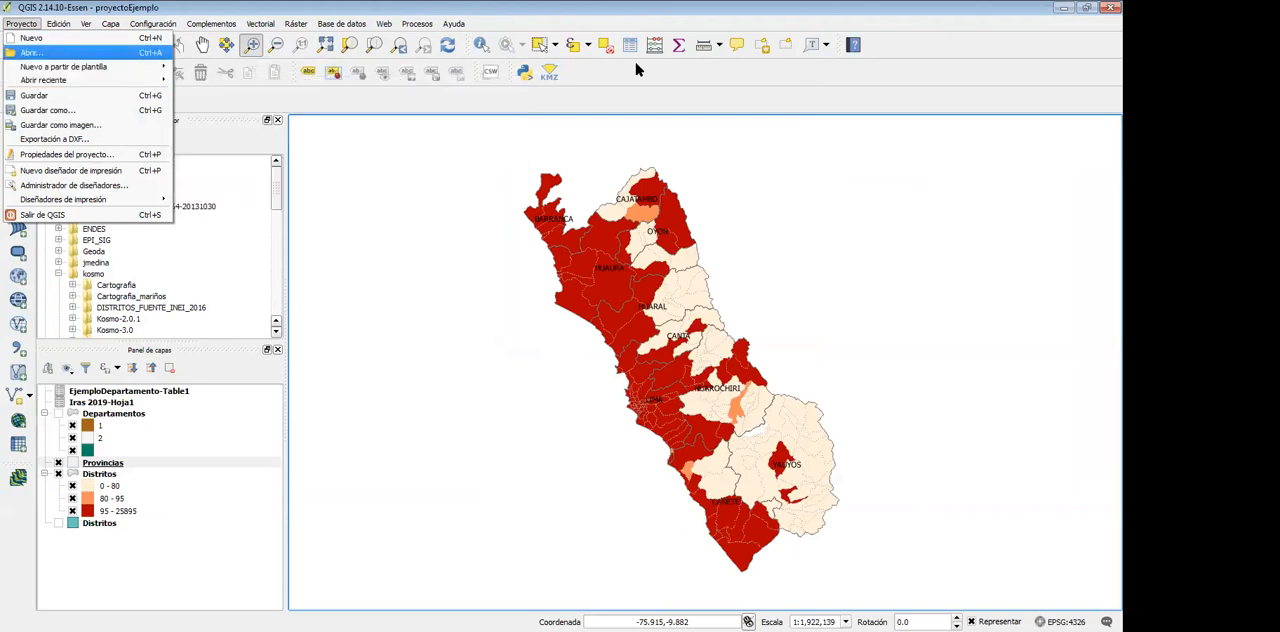
{"action": "key", "text": "Up"}
{"action": "key", "text": "Down"}
{"action": "key", "text": "Down"}
{"action": "key", "text": "Down"}
{"action": "key", "text": "Up"}
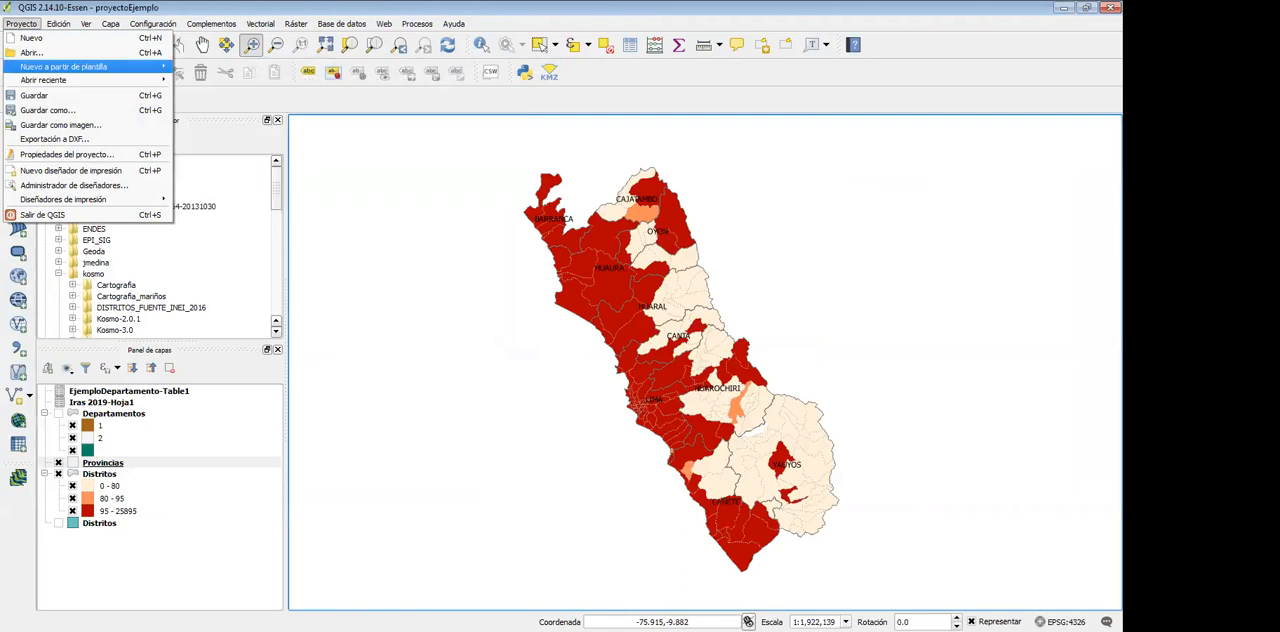
Close and restart QGIS in a maximized window, and open proyectoEjemplo.qgs from the desktop
{"action": "left_click", "coordinate": [1106, 7]}
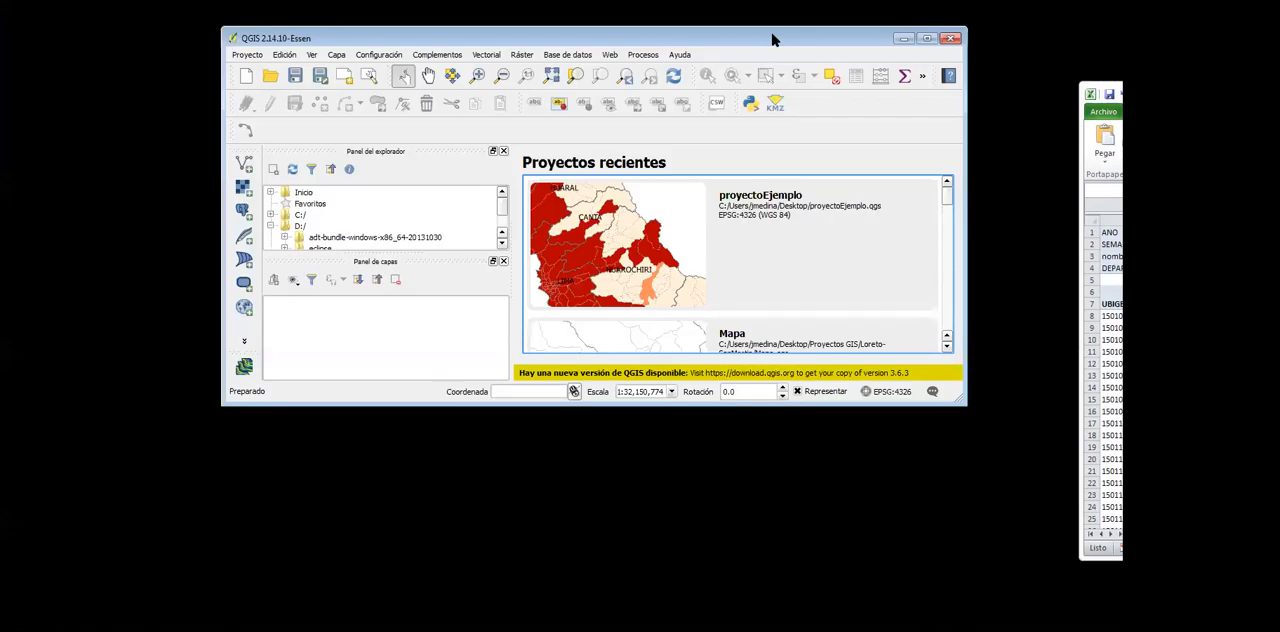
{"action": "double_click", "coordinate": [771, 40]}
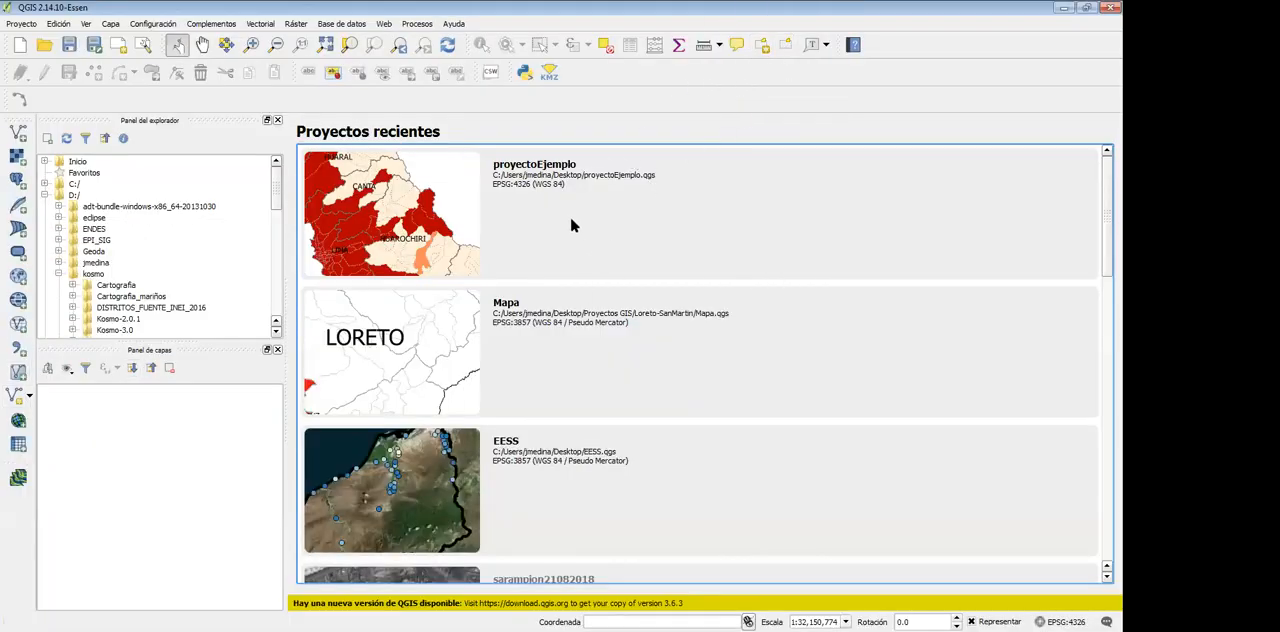
{"action": "key", "text": "ctrl+o"}
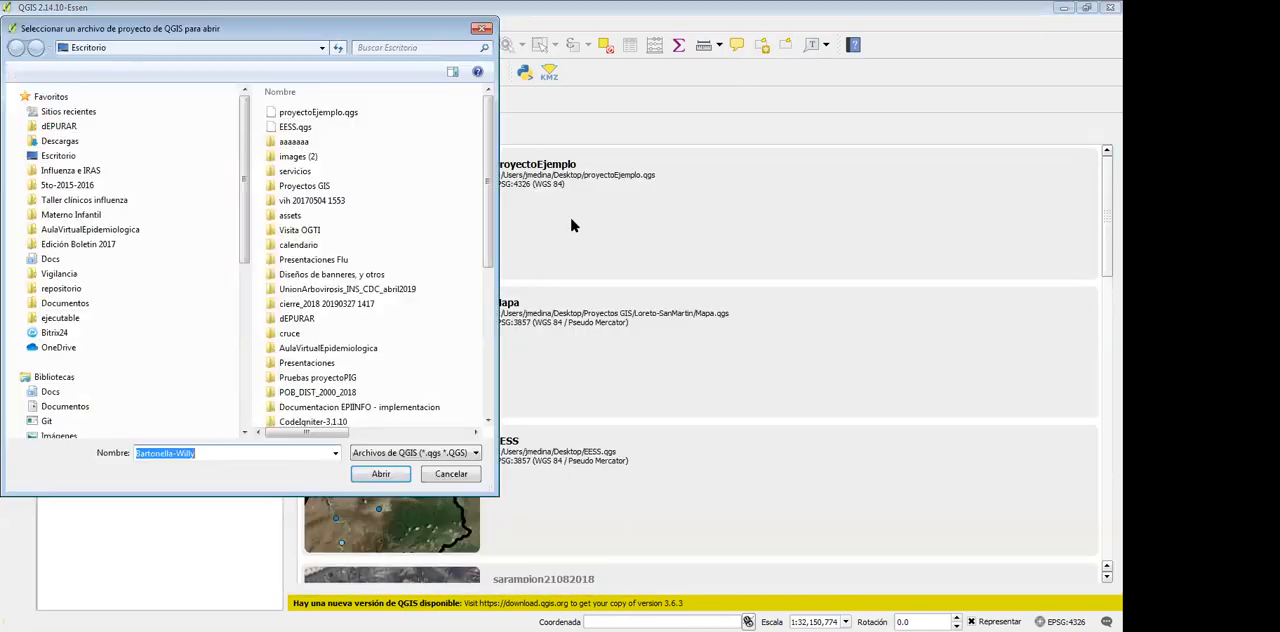
{"action": "double_click", "coordinate": [318, 112]}
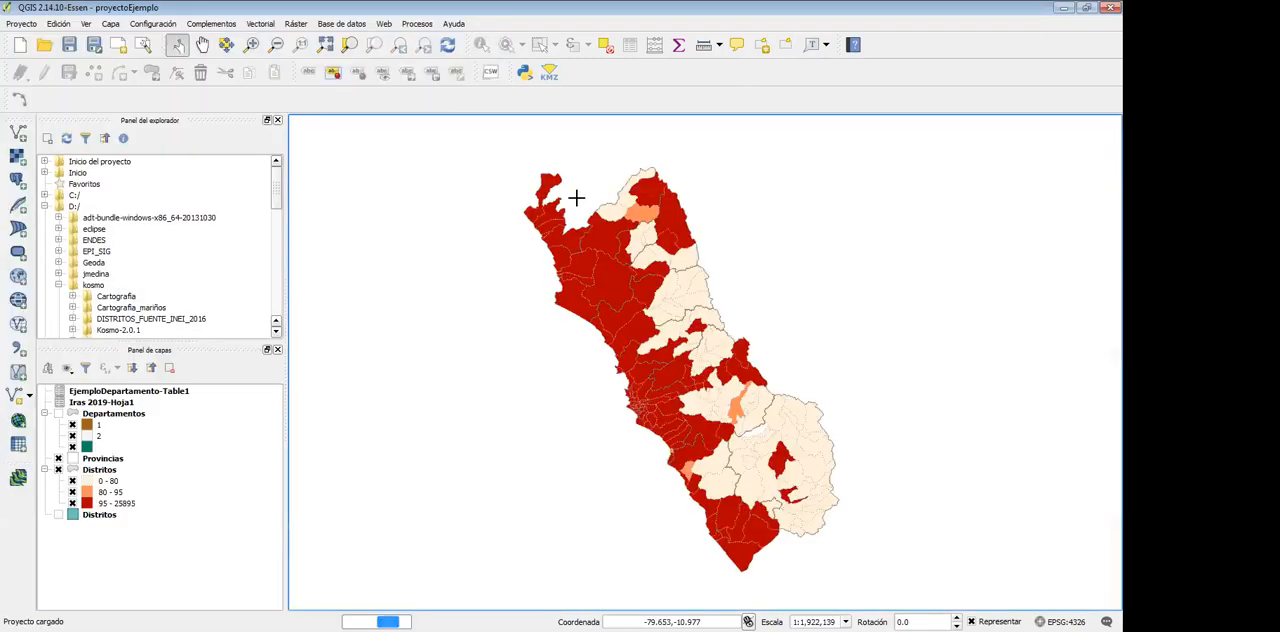
Open the attribute table of the Iras 2019-Hoja1 layer to examine the values stored per UBIGEO
{"action": "left_click", "coordinate": [102, 402]}
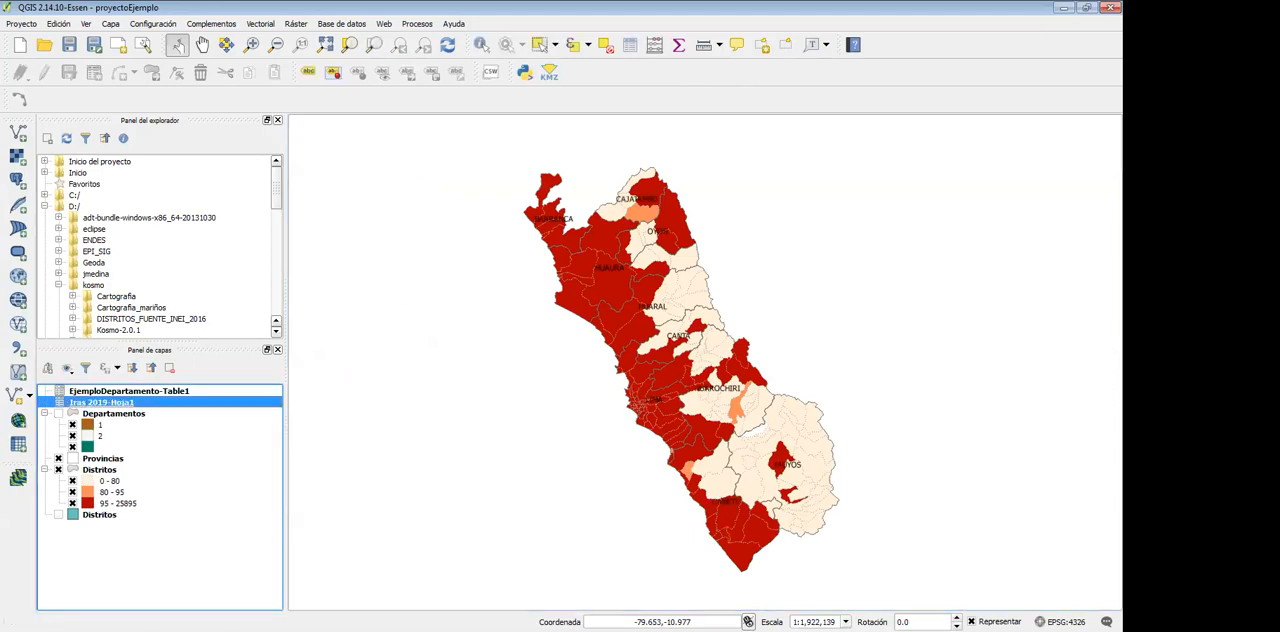
{"action": "right_click", "coordinate": [114, 402]}
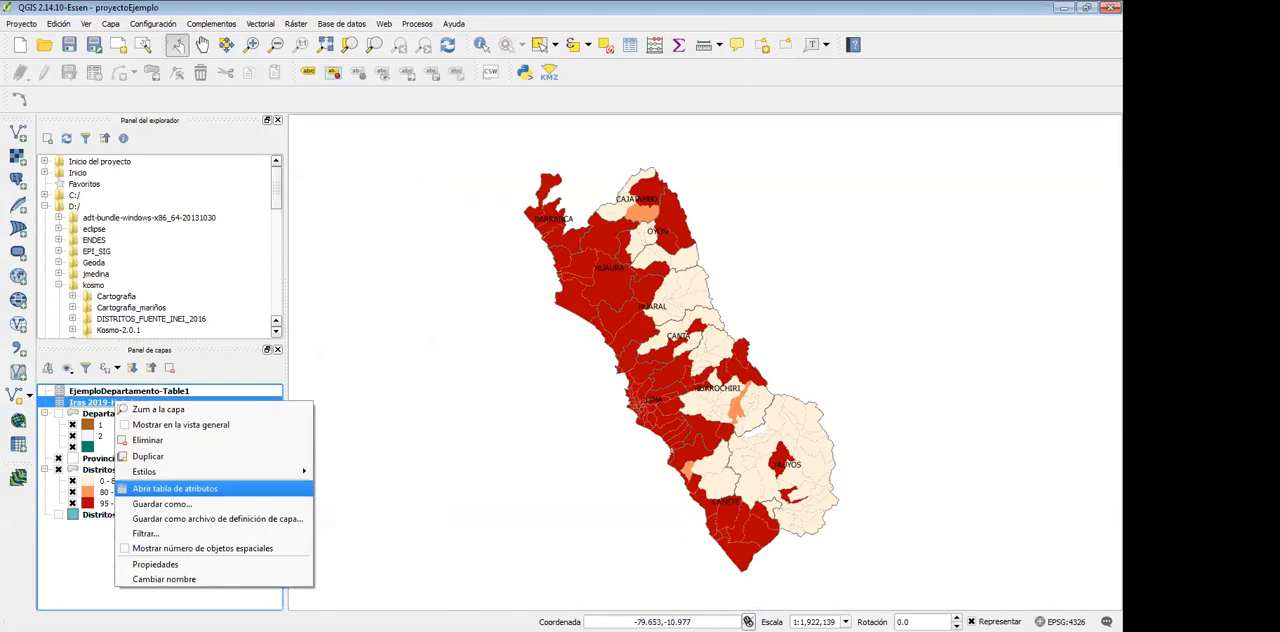
{"action": "left_click", "coordinate": [175, 489]}
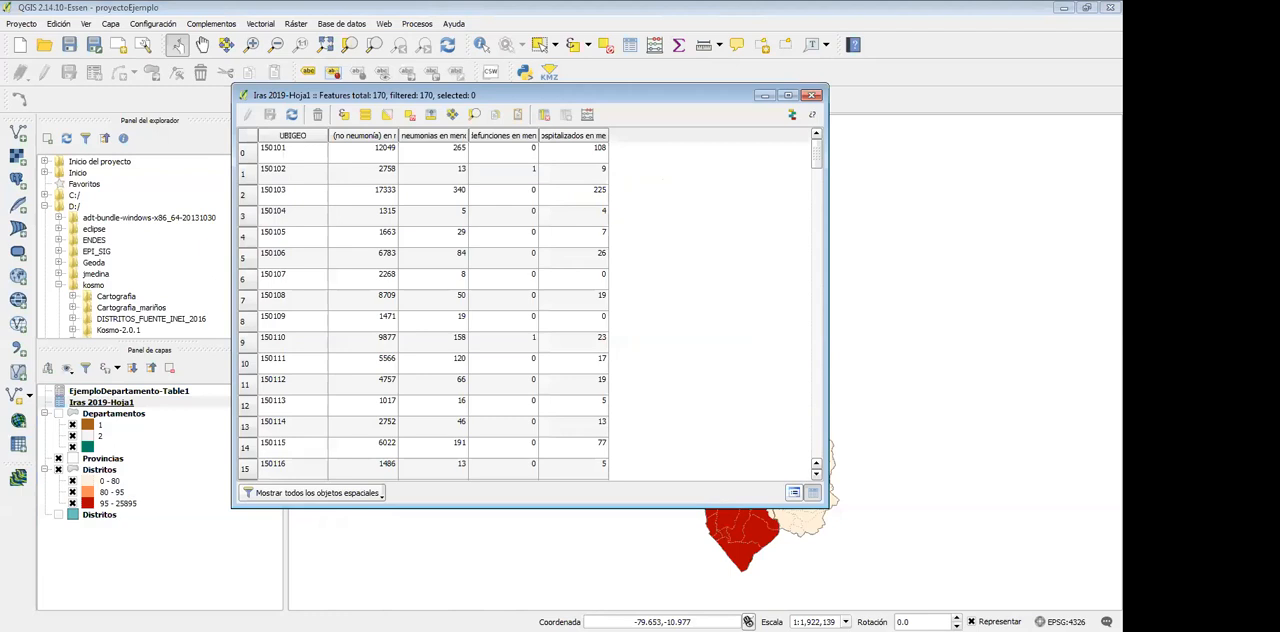
Switch to Excel to save the Iras 2019.xlsx workbook, and close the layer's attribute table back in QGIS
{"action": "left_click_drag", "start_coordinate": [1279, 94], "coordinate": [472, 76]}
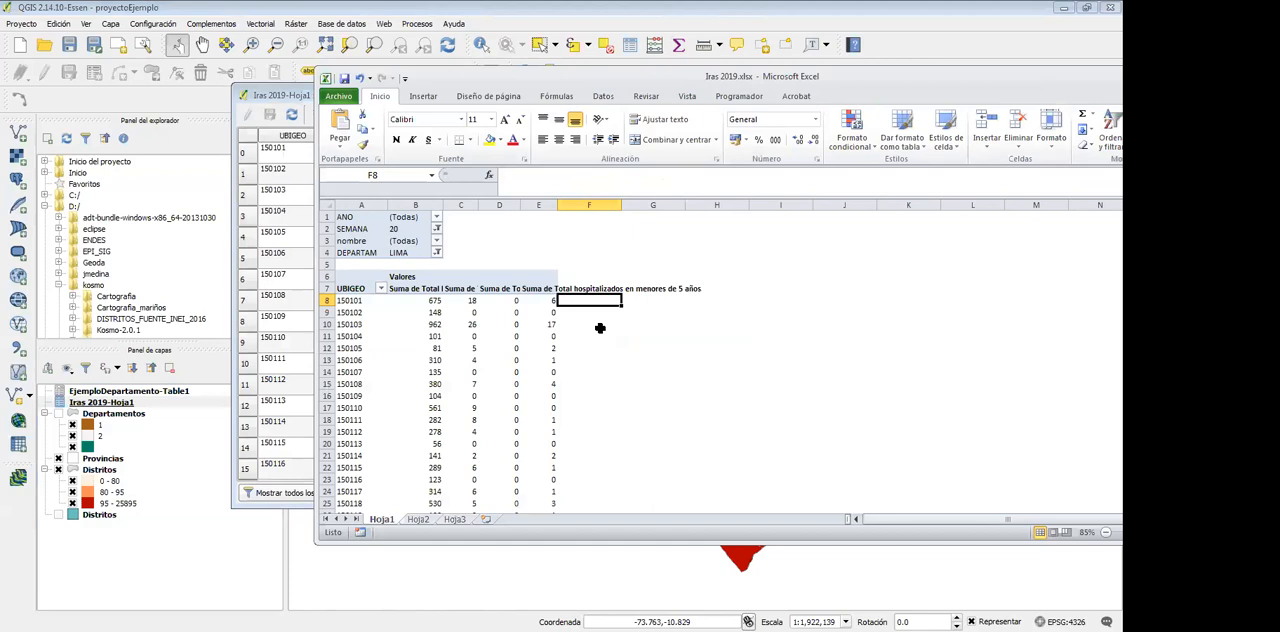
{"action": "key", "text": "ctrl+s"}
{"action": "double_click", "coordinate": [1003, 78]}
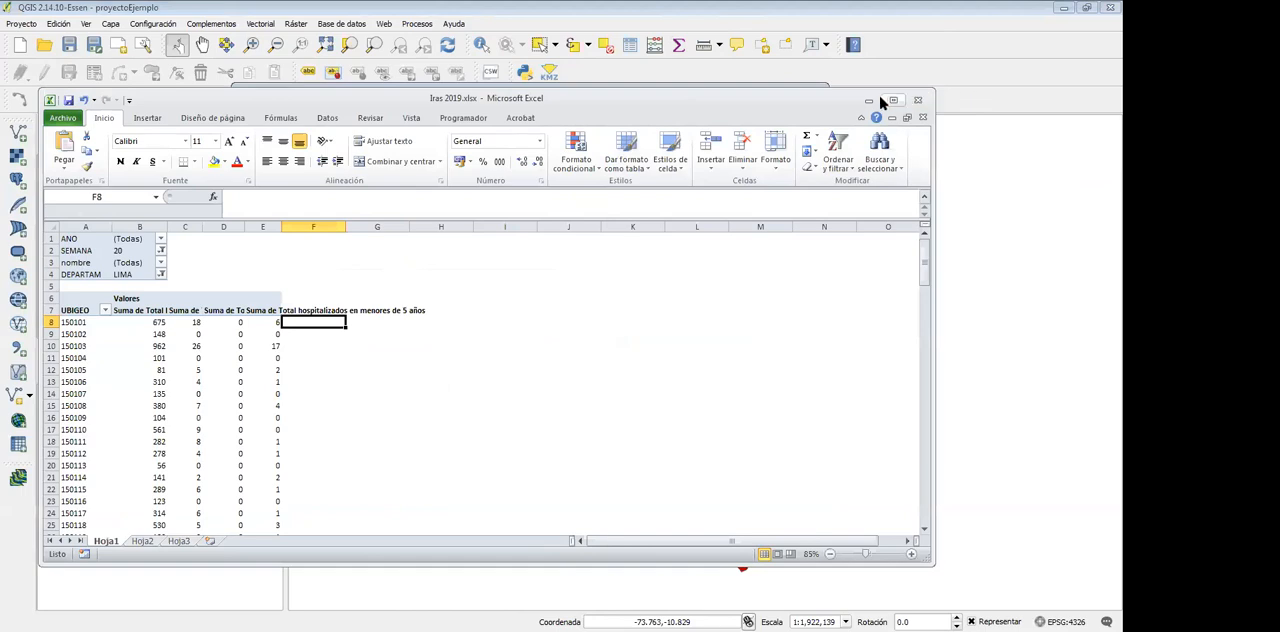
{"action": "left_click", "coordinate": [662, 55]}
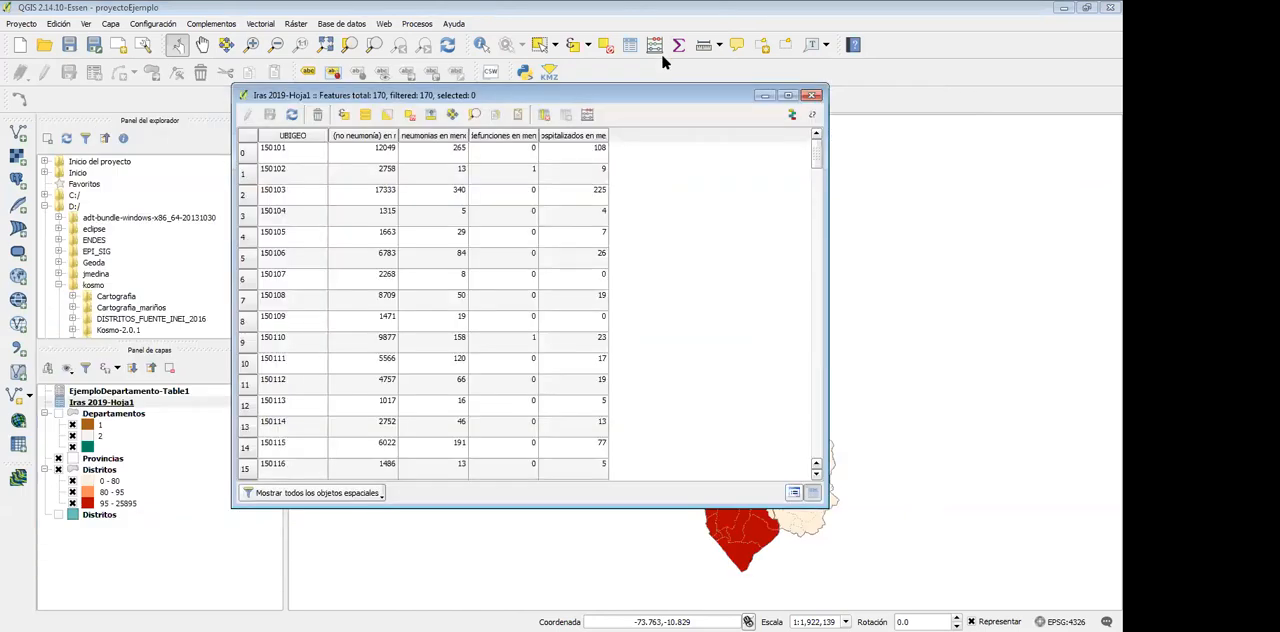
{"action": "left_click", "coordinate": [814, 96]}
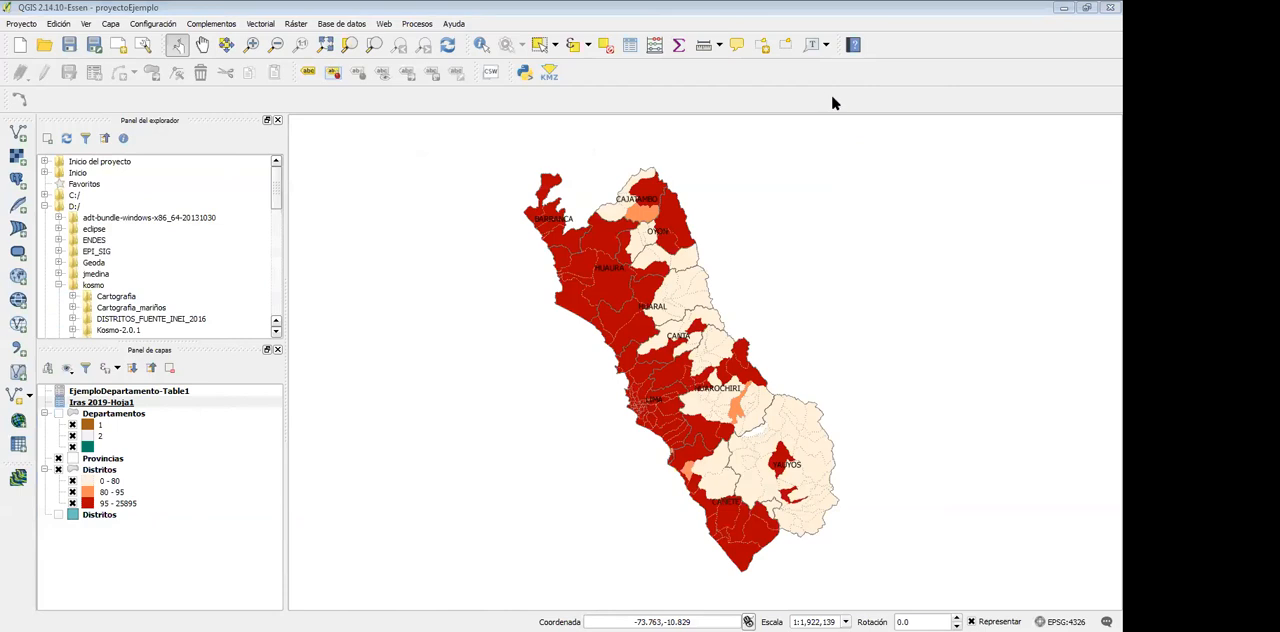
Reload proyectoEjemplo.qgs from the desktop and try to open the attribute table of Iras 2019-Hoja1
{"action": "left_click", "coordinate": [44, 45]}
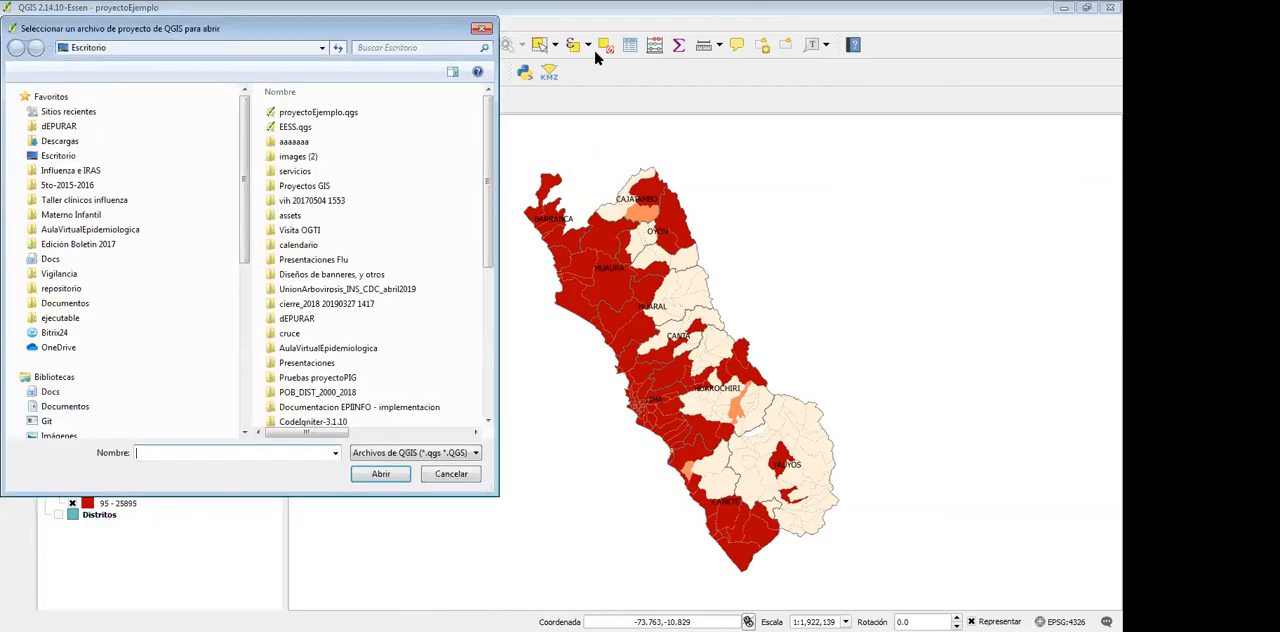
{"action": "double_click", "coordinate": [318, 112]}
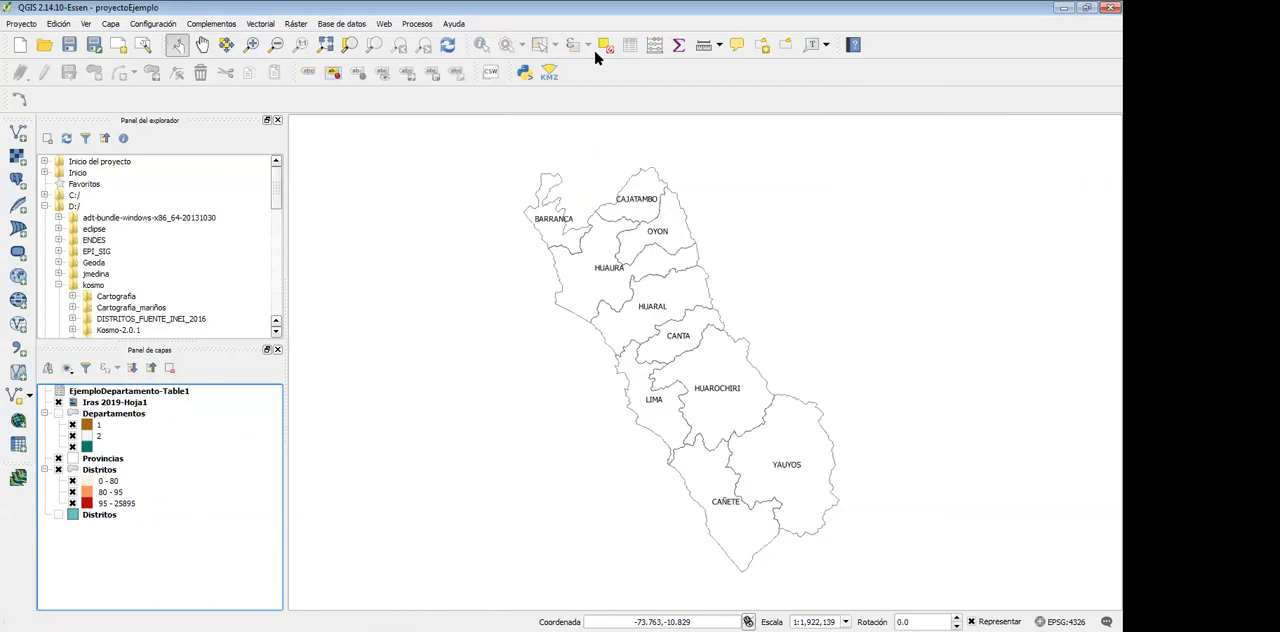
{"action": "right_click", "coordinate": [109, 402]}
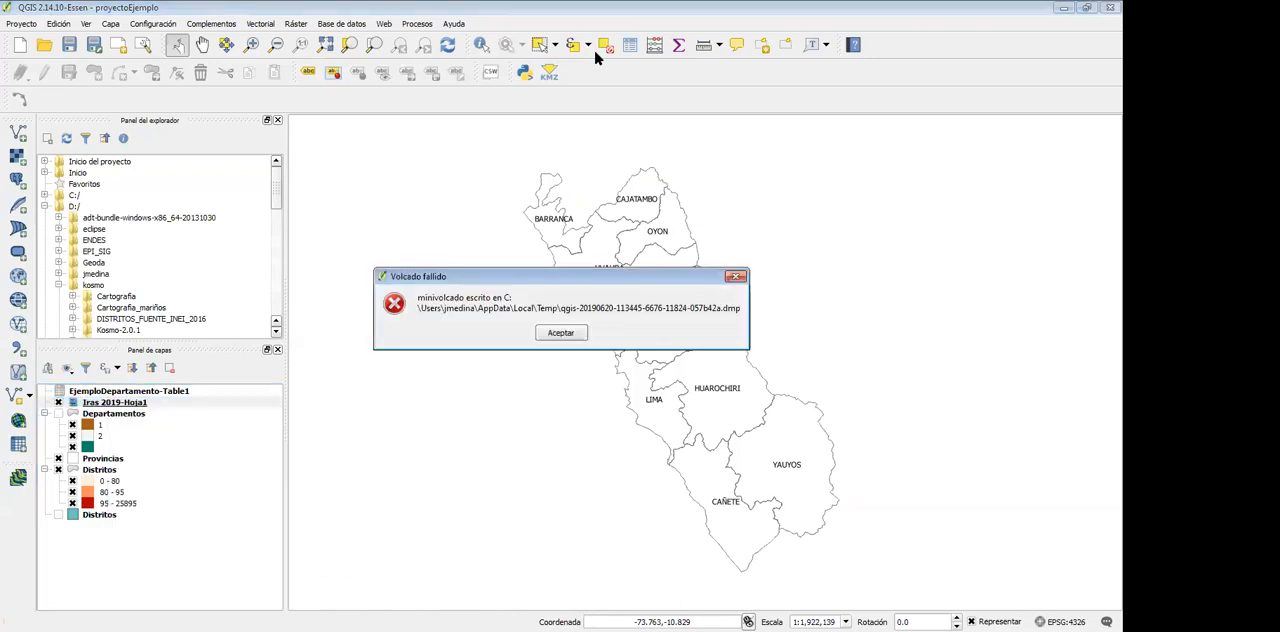
{"action": "left_click", "coordinate": [571, 331]}
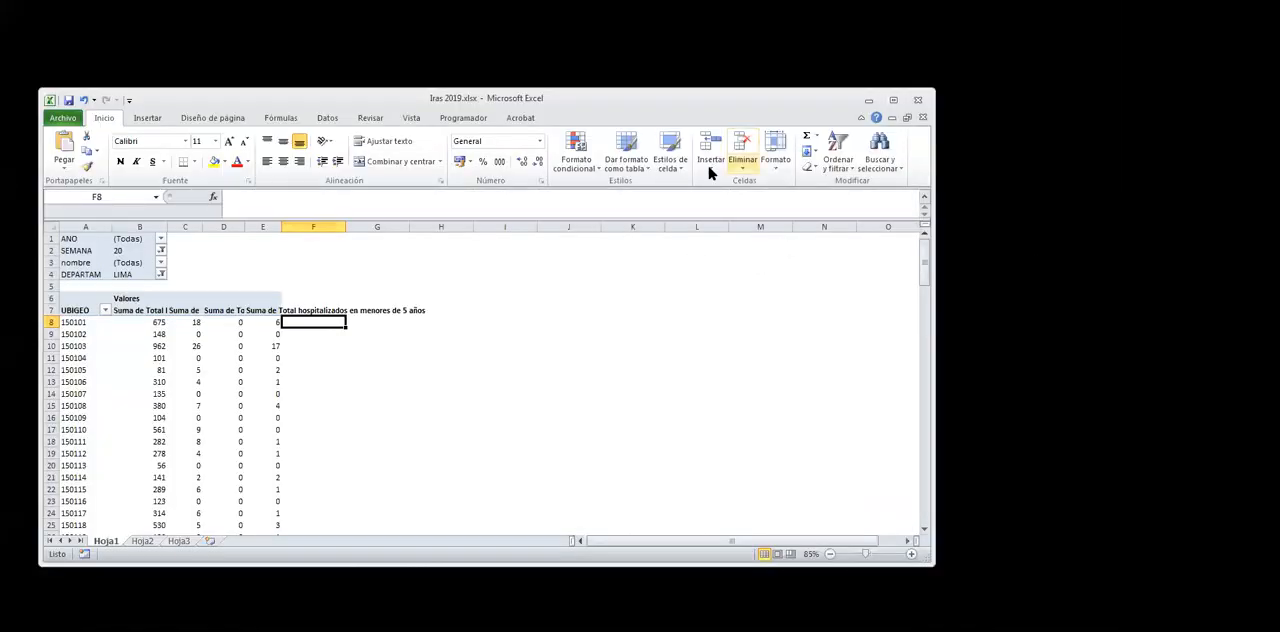
Close the Iras 2019.xlsx workbook in Excel and minimize the Excel window
{"action": "left_click", "coordinate": [919, 116]}
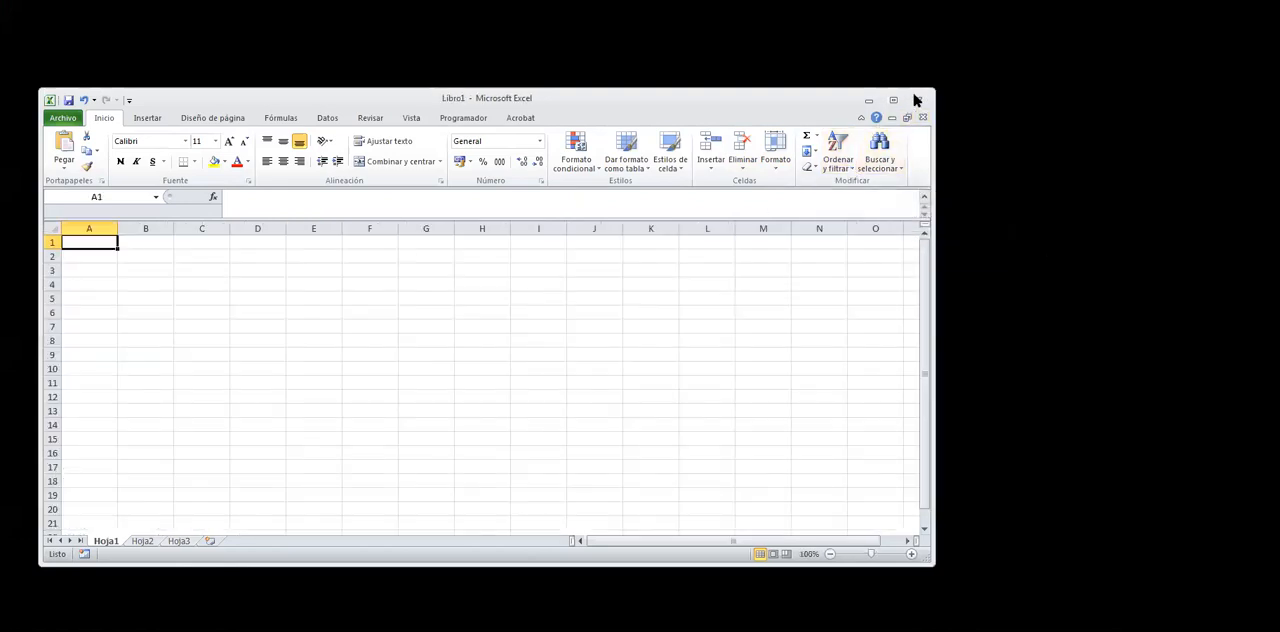
{"action": "left_click", "coordinate": [869, 100]}
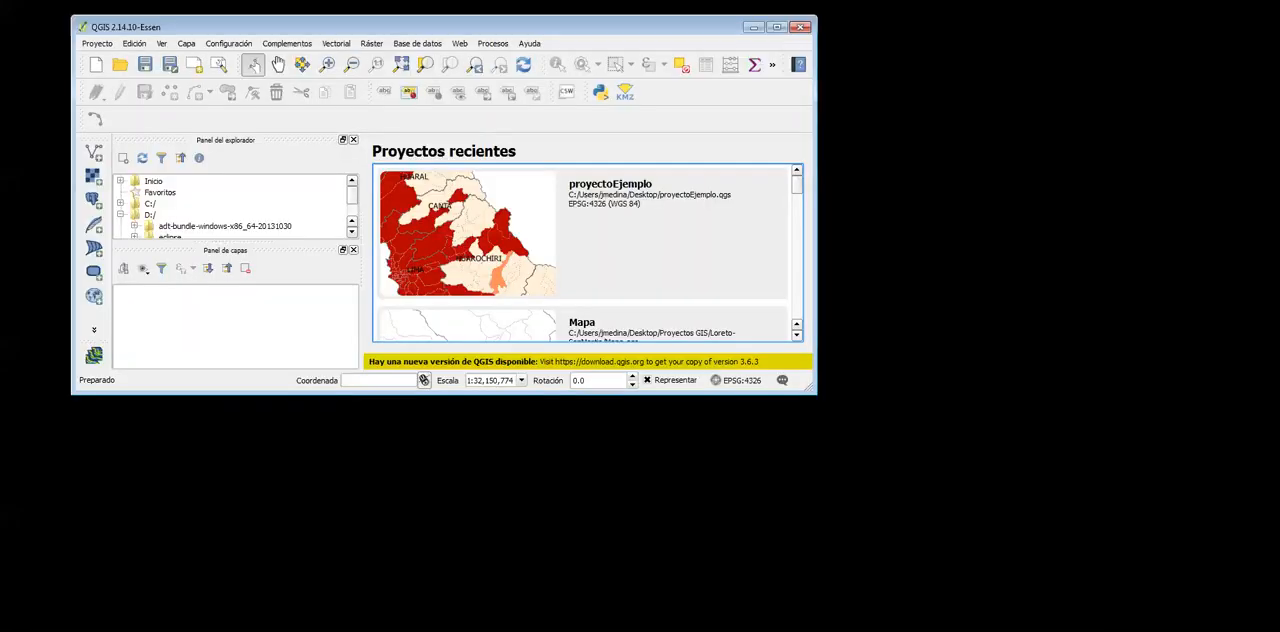
Open the recent project proyectoEjemplo in a maximized QGIS window and try to view the Iras 2019-Hoja1 attribute table again
{"action": "left_click", "coordinate": [777, 27]}
{"action": "left_click", "coordinate": [700, 214]}
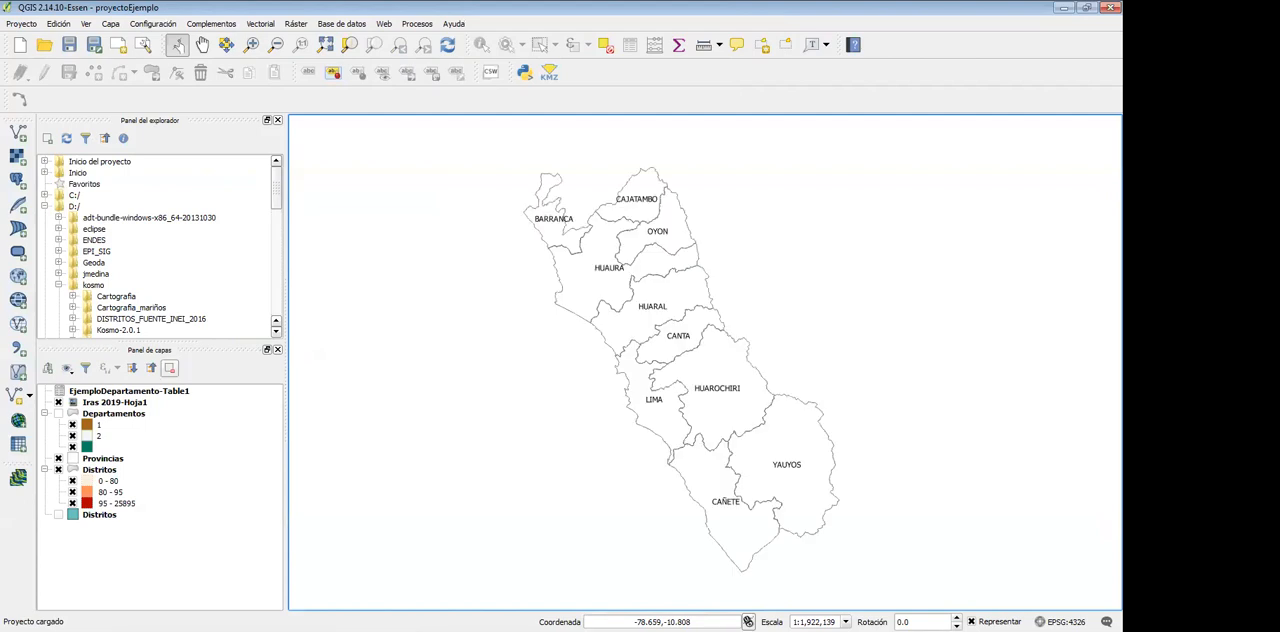
{"action": "right_click", "coordinate": [106, 402]}
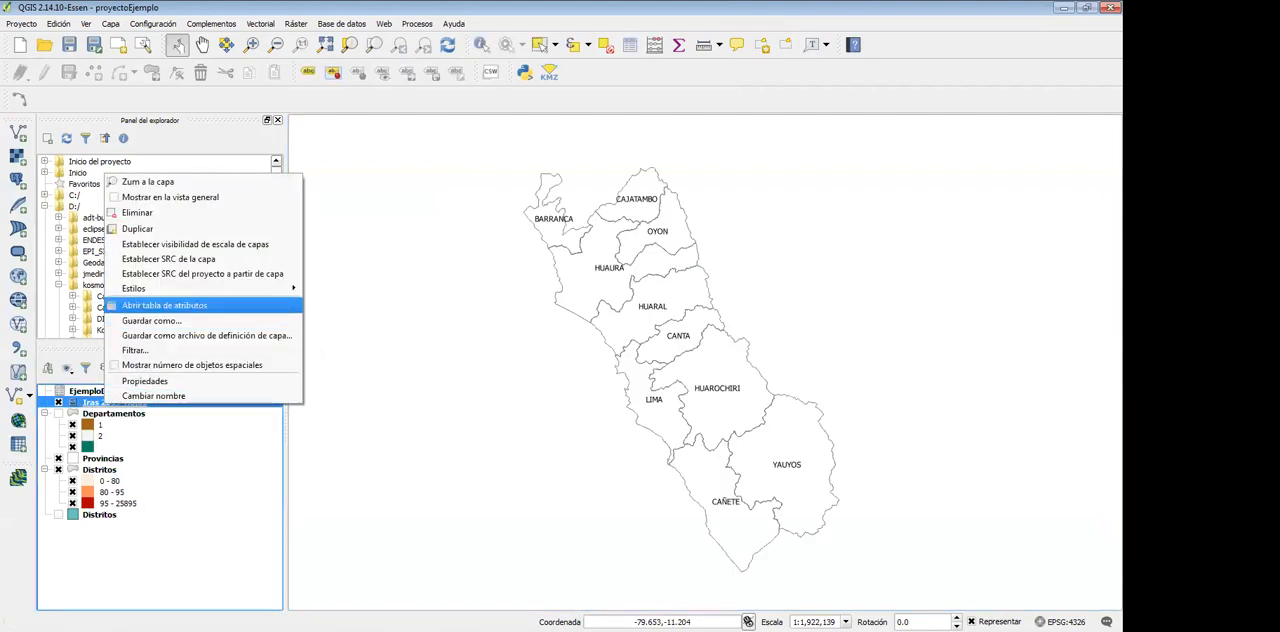
{"action": "left_click", "coordinate": [165, 305]}
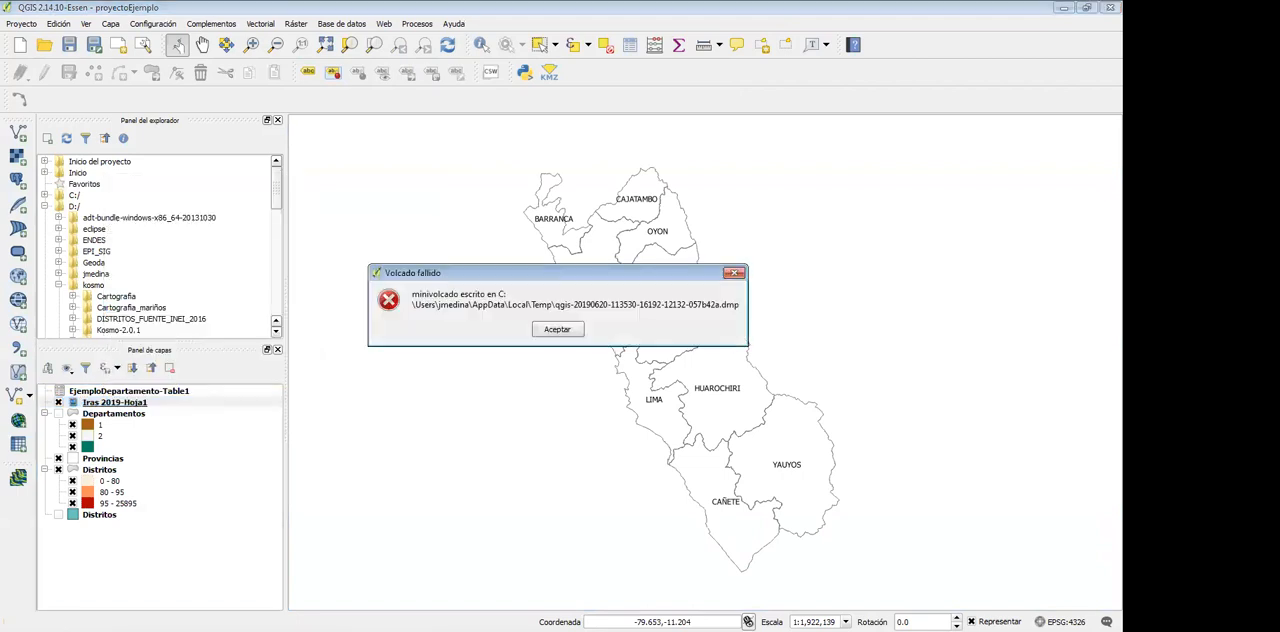